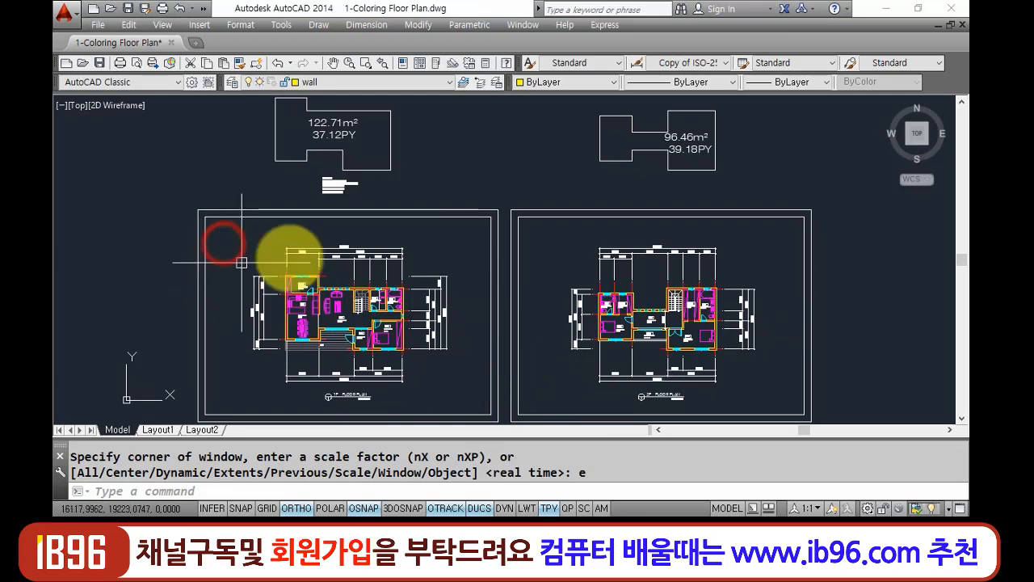
- Examine the first-floor plan sheet, zooming in on the rooms, walls and dimensions and back out to the whole sheet
{"action": "type", "text": "z"}
{"action": "key", "text": "Return"}
{"action": "left_click", "coordinate": [194, 201]}
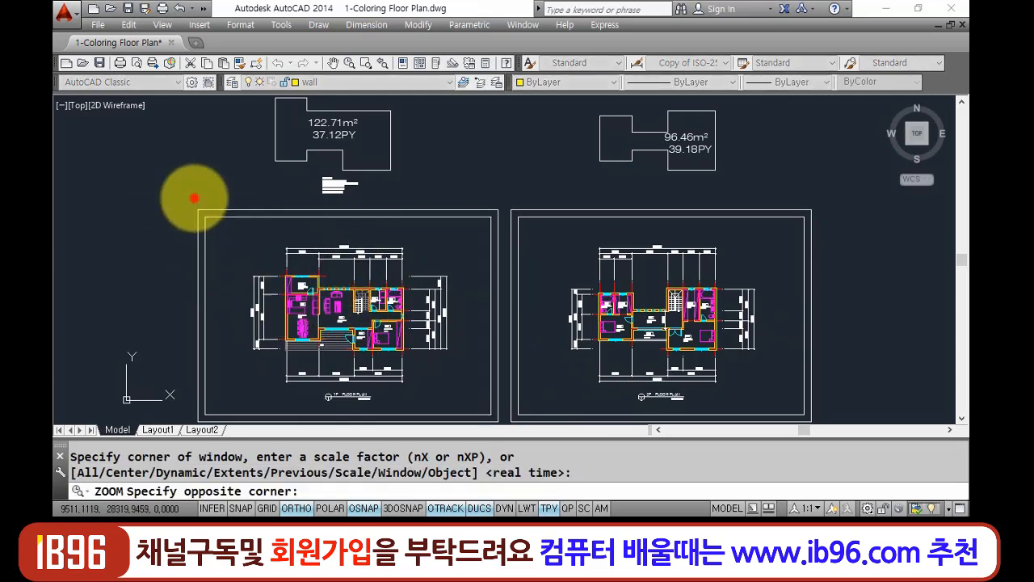
{"action": "left_click", "coordinate": [503, 420]}
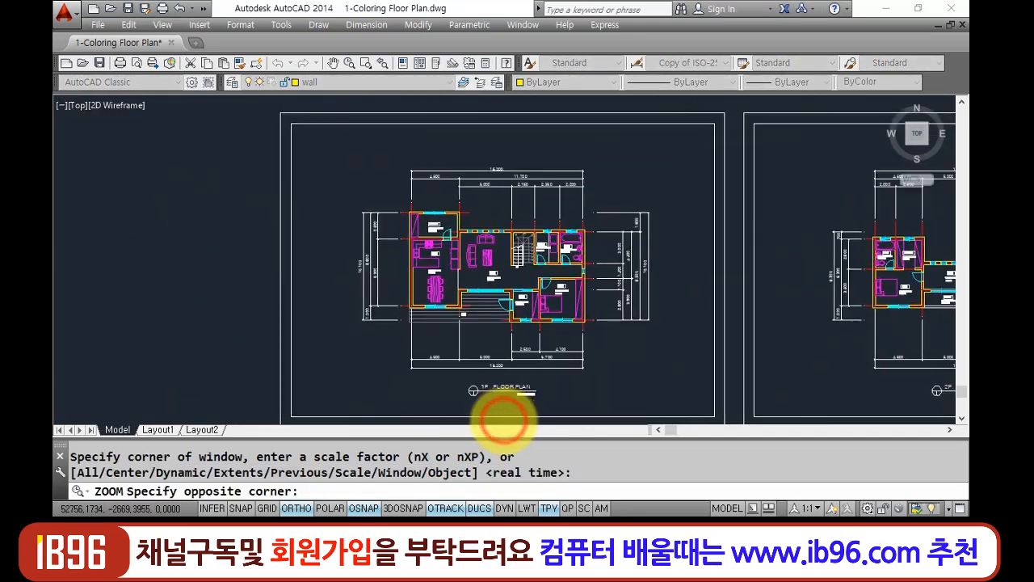
{"action": "left_click_drag", "start_coordinate": [633, 364], "coordinate": [616, 361]}
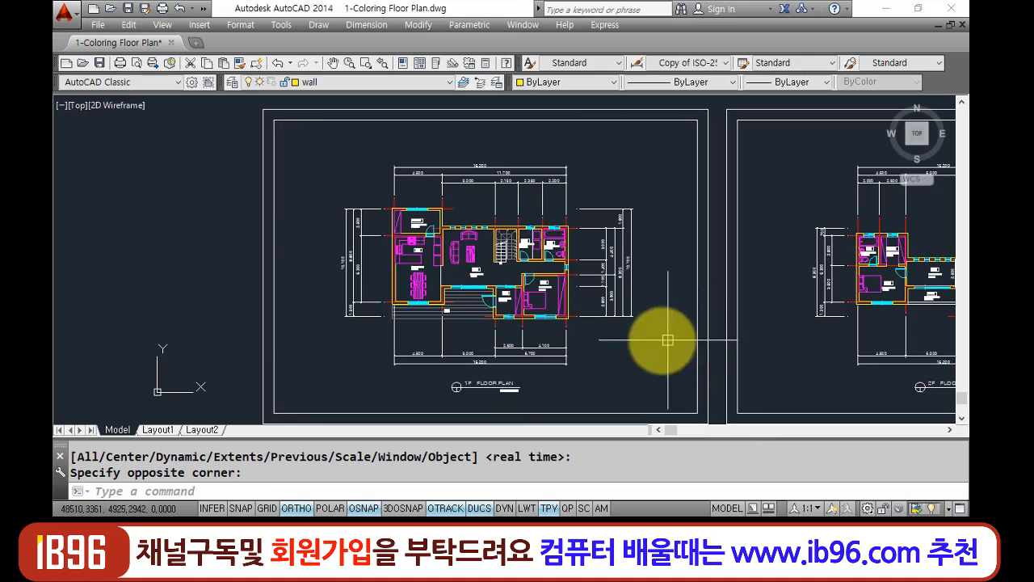
{"action": "left_click_drag", "start_coordinate": [655, 340], "coordinate": [654, 332]}
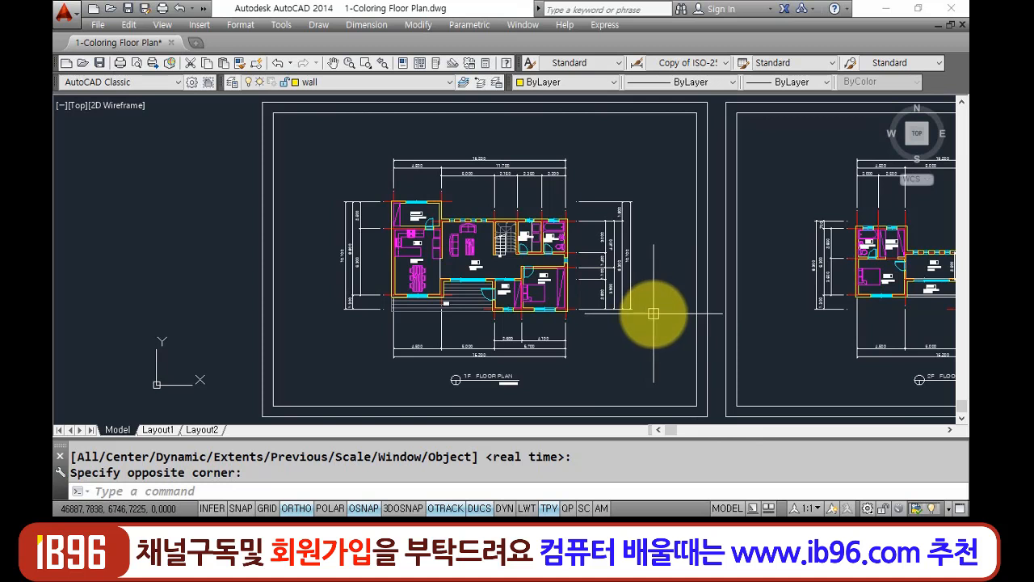
{"action": "left_click", "coordinate": [424, 243]}
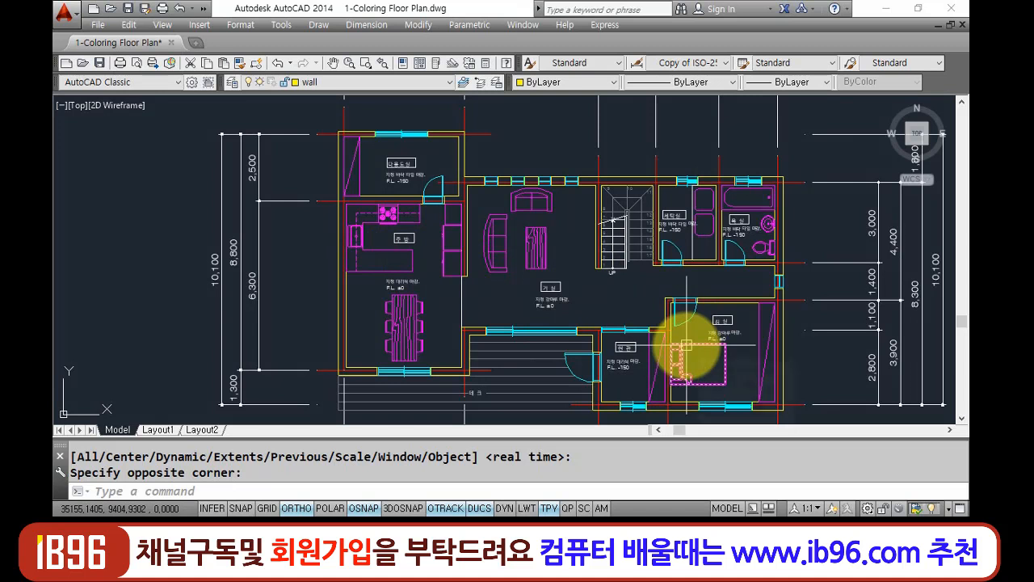
{"action": "mouse_move", "coordinate": [685, 346]}
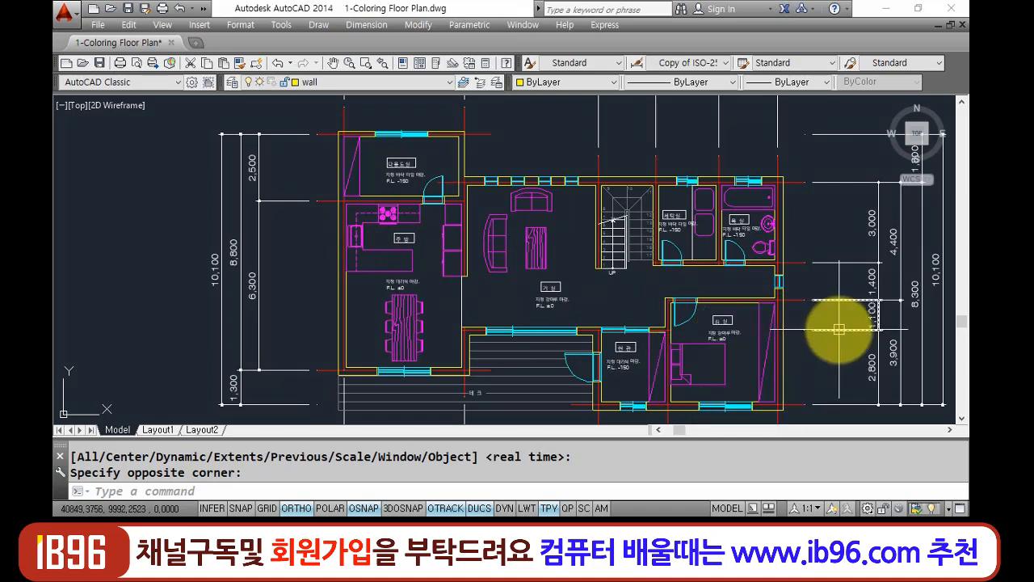
{"action": "scroll", "coordinate": [773, 332], "scroll_direction": "down", "scroll_amount": 5}
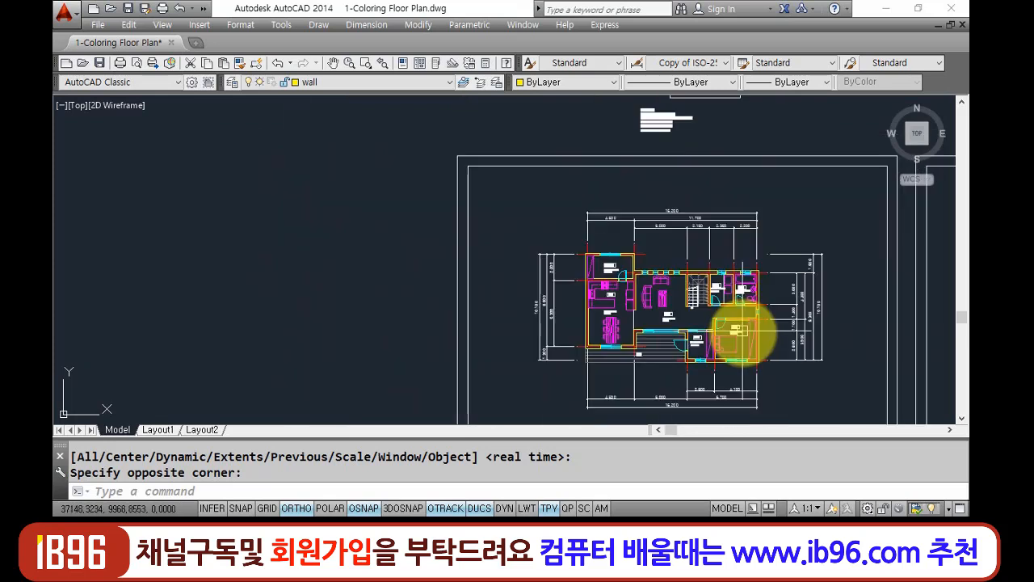
{"action": "left_click_drag", "start_coordinate": [773, 335], "coordinate": [605, 291]}
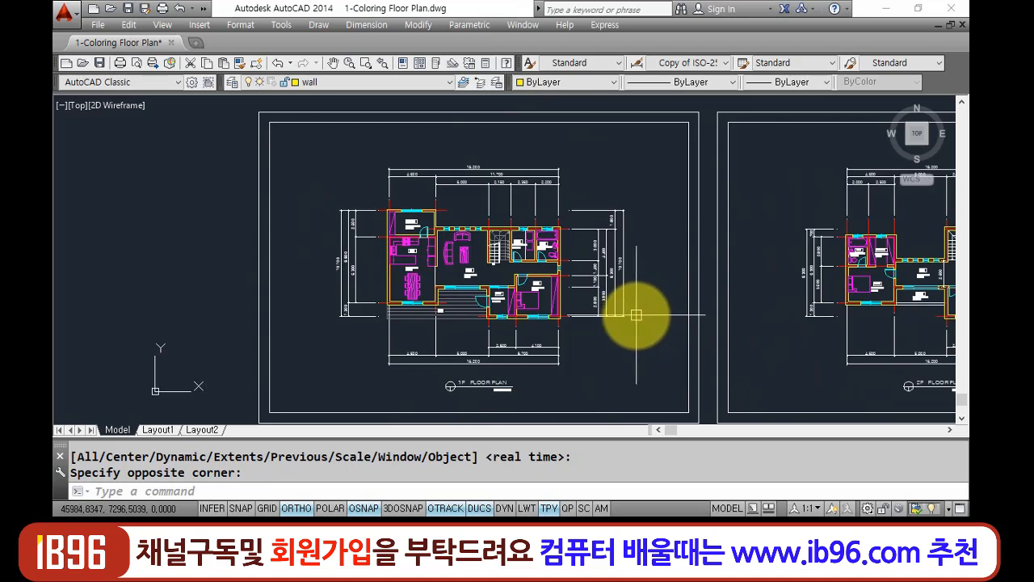
{"action": "left_click_drag", "start_coordinate": [590, 334], "coordinate": [589, 324]}
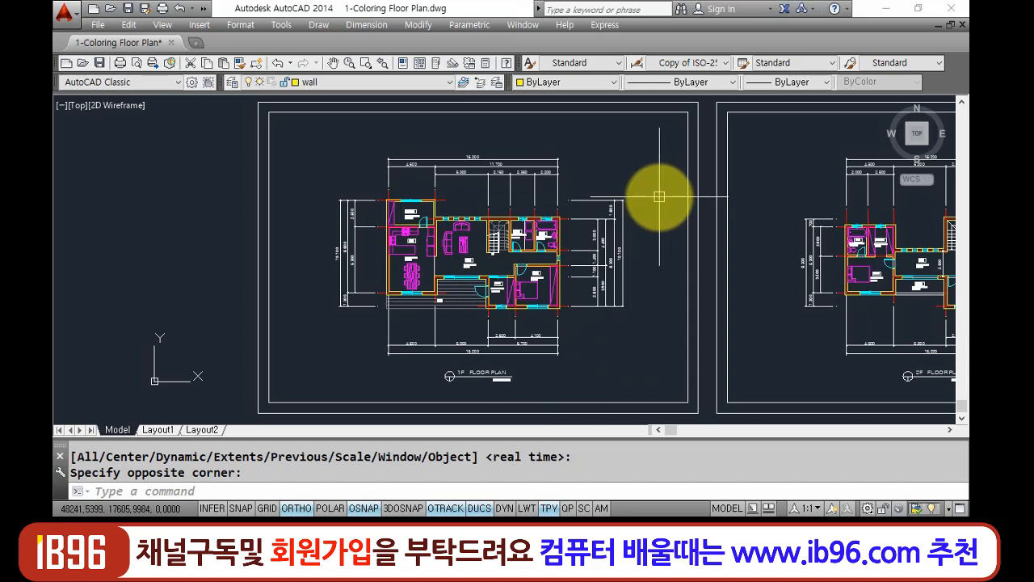
- Review the available printers and plotters in the Plot settings, and leave without plotting
{"action": "left_click", "coordinate": [94, 26]}
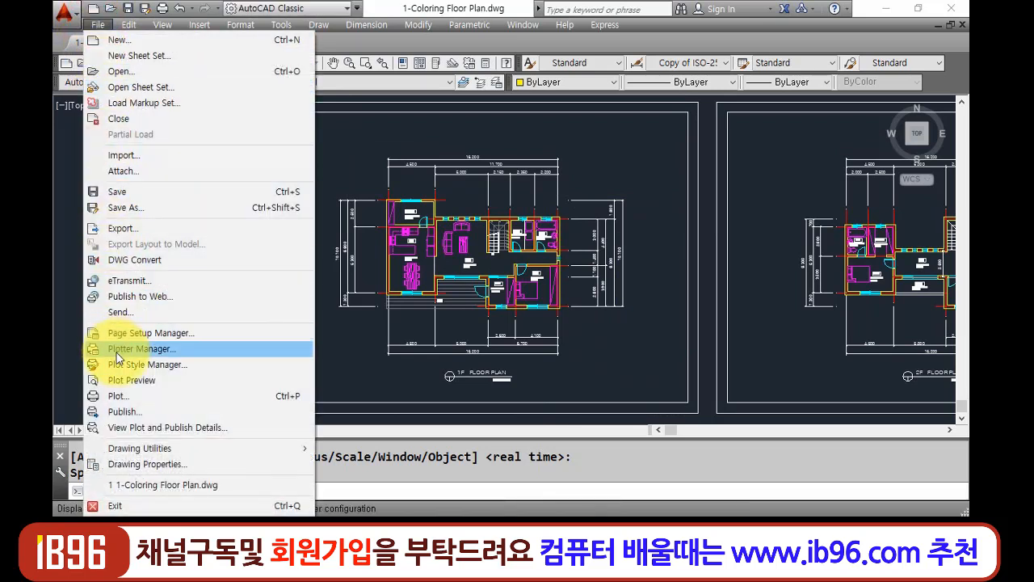
{"action": "left_click", "coordinate": [129, 396]}
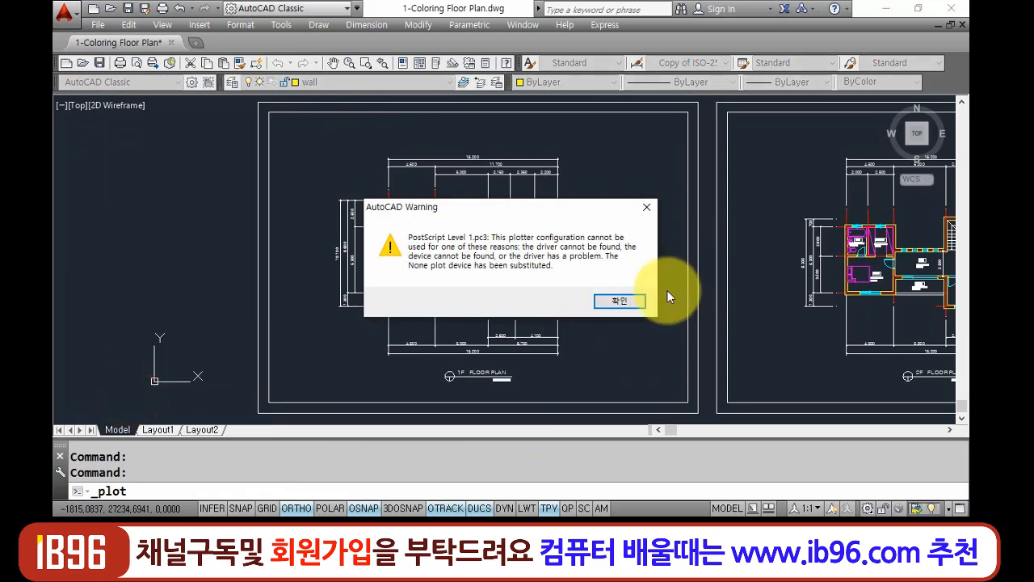
{"action": "left_click", "coordinate": [619, 301]}
{"action": "left_click_drag", "start_coordinate": [462, 70], "coordinate": [429, 53]}
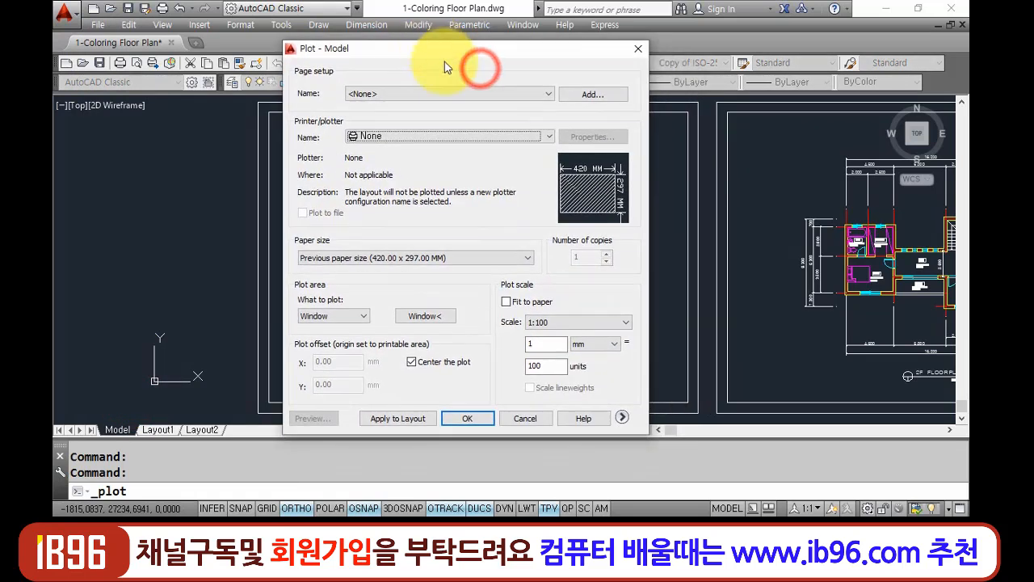
{"action": "left_click", "coordinate": [508, 139]}
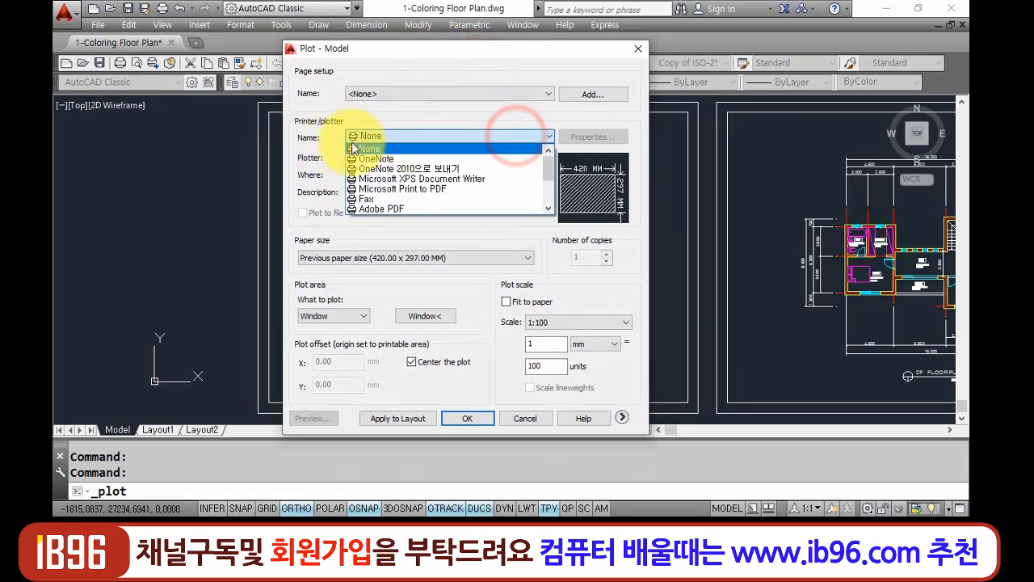
{"action": "scroll", "coordinate": [457, 170], "scroll_direction": "down", "scroll_amount": 2}
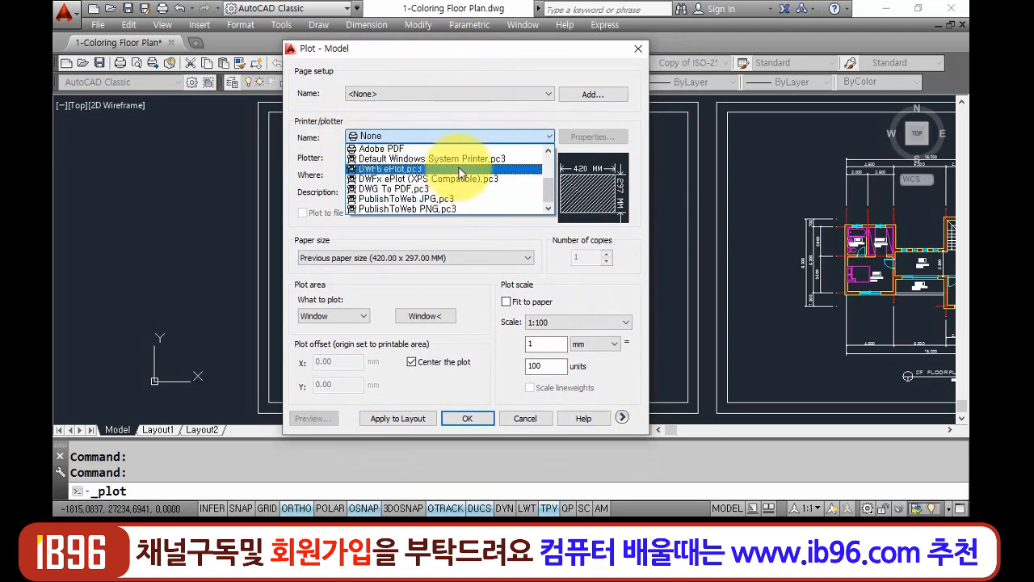
{"action": "scroll", "coordinate": [441, 187], "scroll_direction": "up", "scroll_amount": 2}
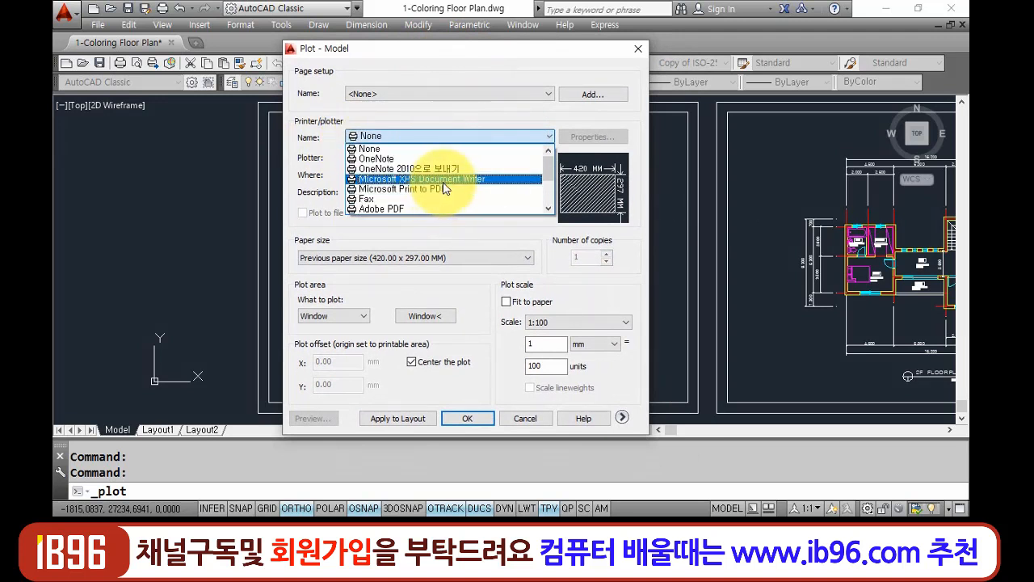
{"action": "scroll", "coordinate": [450, 184], "scroll_direction": "down", "scroll_amount": 2}
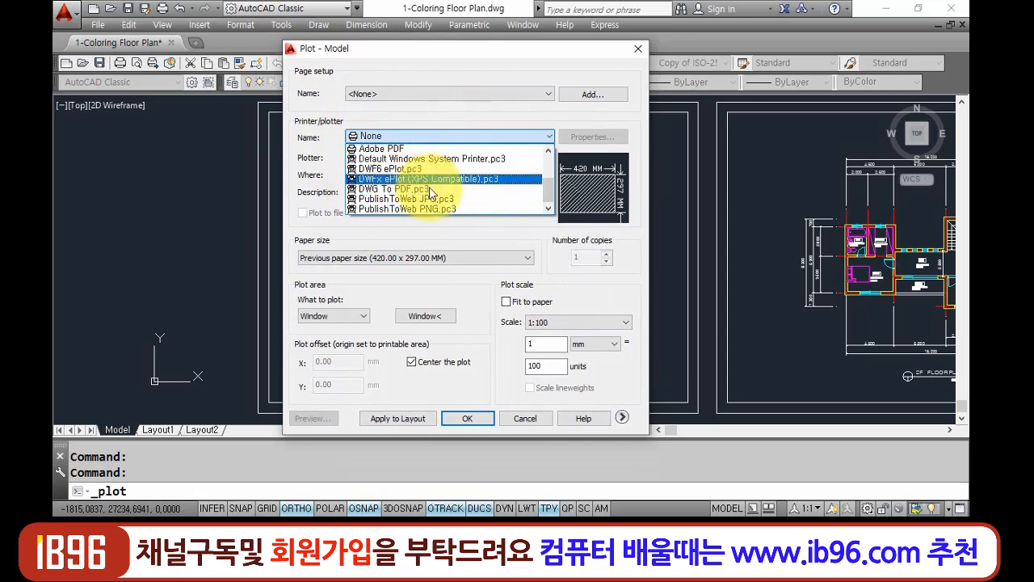
{"action": "left_click", "coordinate": [638, 48]}
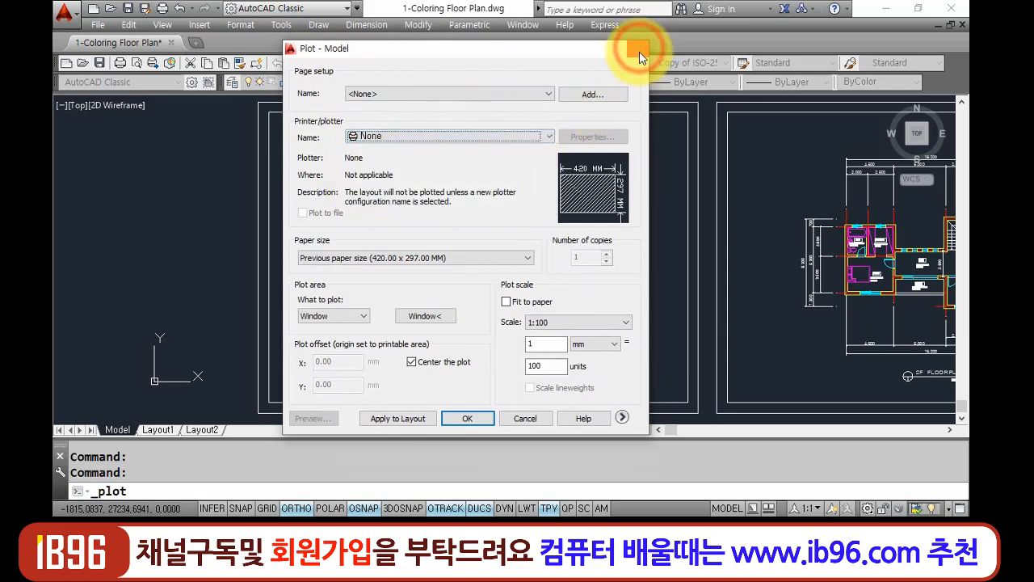
{"action": "left_click", "coordinate": [639, 49]}
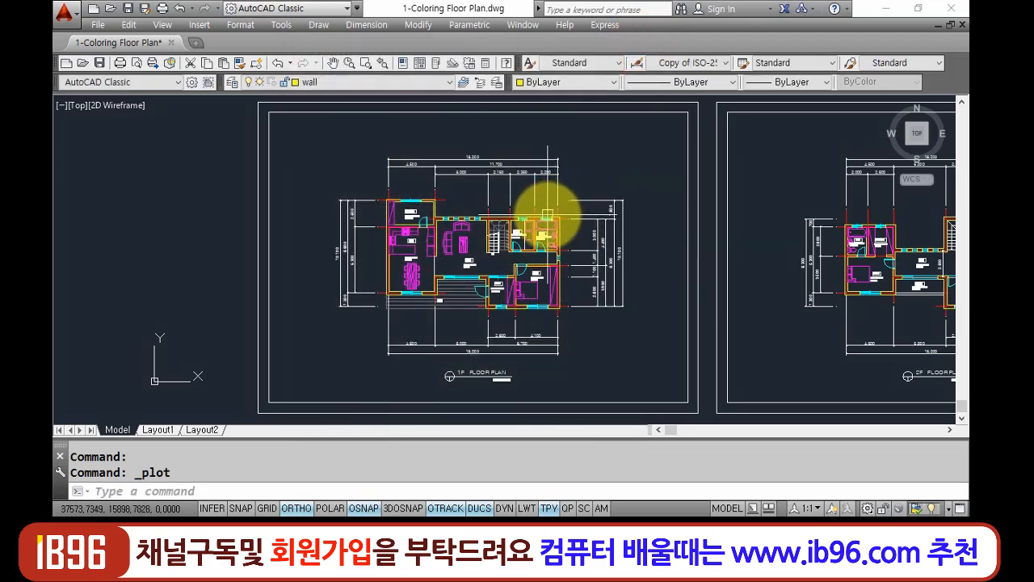
- Open the plotter configuration folder from the Plot and Publish options
{"action": "type", "text": "o"}
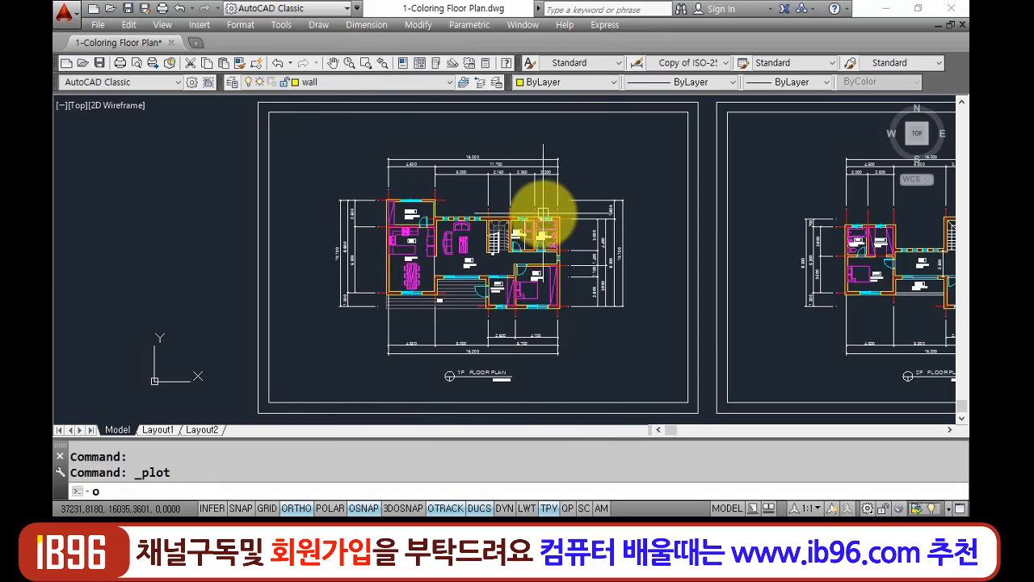
{"action": "type", "text": "p"}
{"action": "key", "text": "Return"}
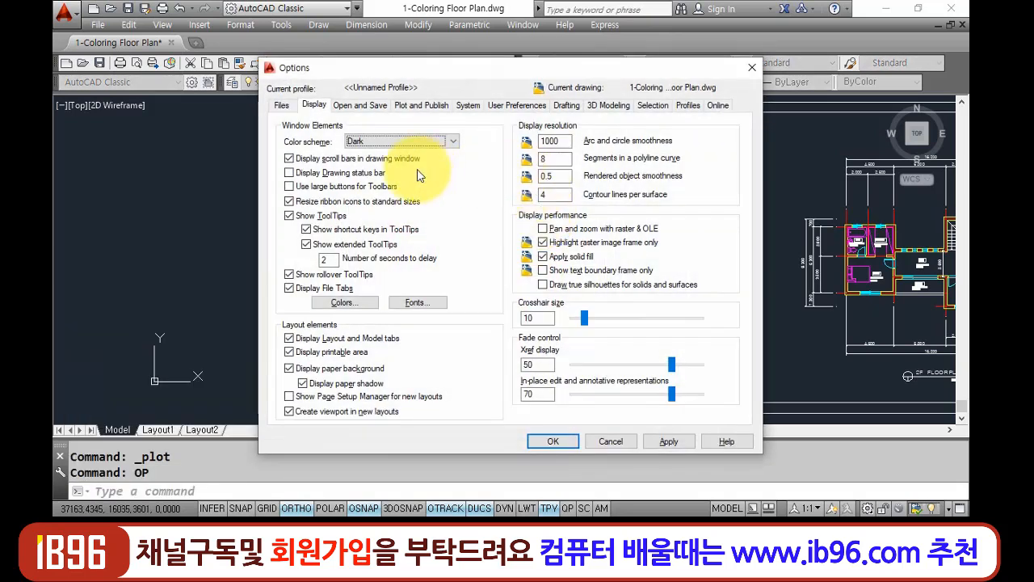
{"action": "left_click", "coordinate": [420, 106]}
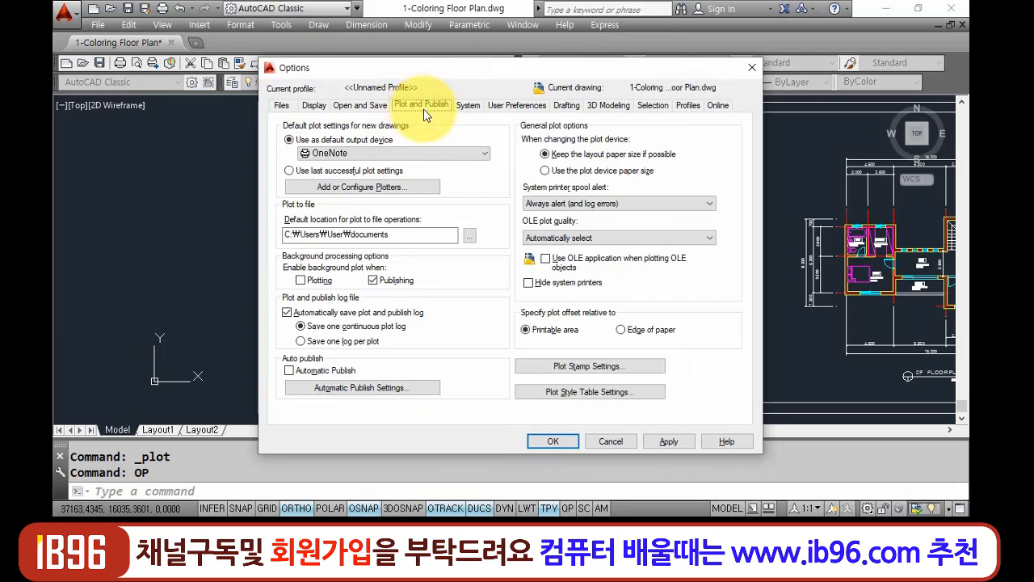
{"action": "left_click", "coordinate": [366, 189]}
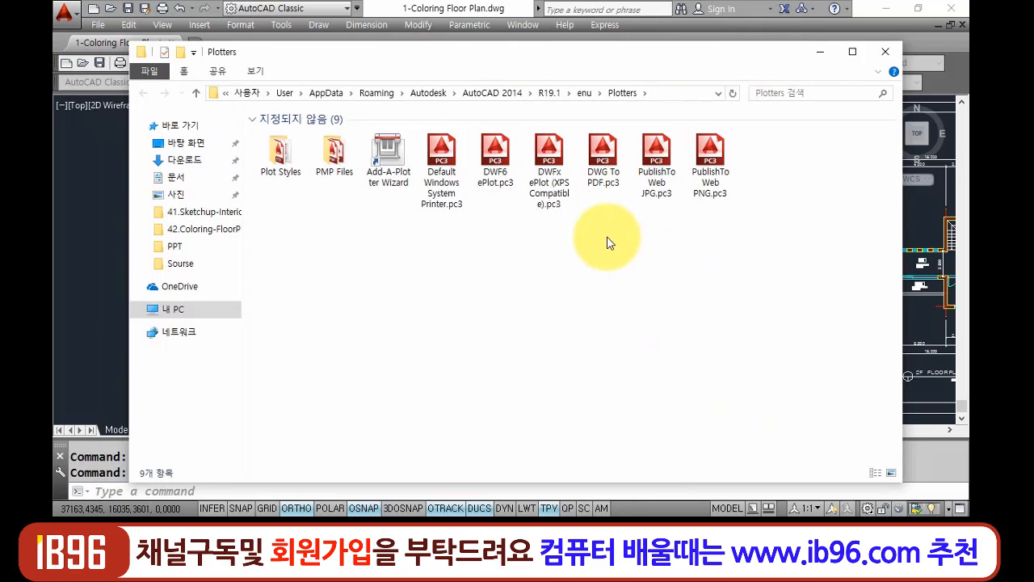
- Add a plotter with the Add-A-Plotter Wizard, using My Computer, manufacturer Adobe and model PostScript Level 1, keeping the remaining defaults
{"action": "left_click", "coordinate": [381, 168]}
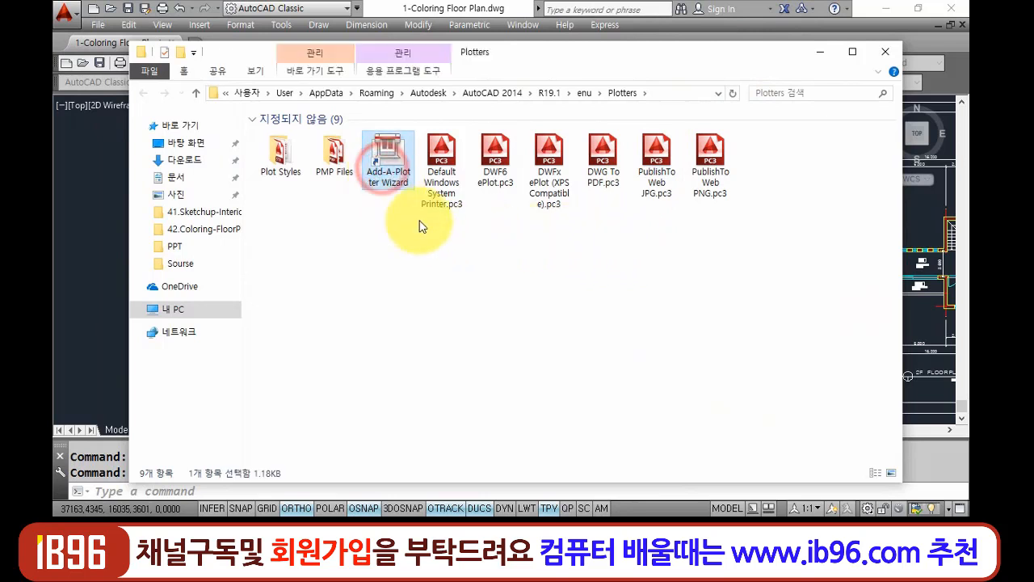
{"action": "double_click", "coordinate": [387, 175]}
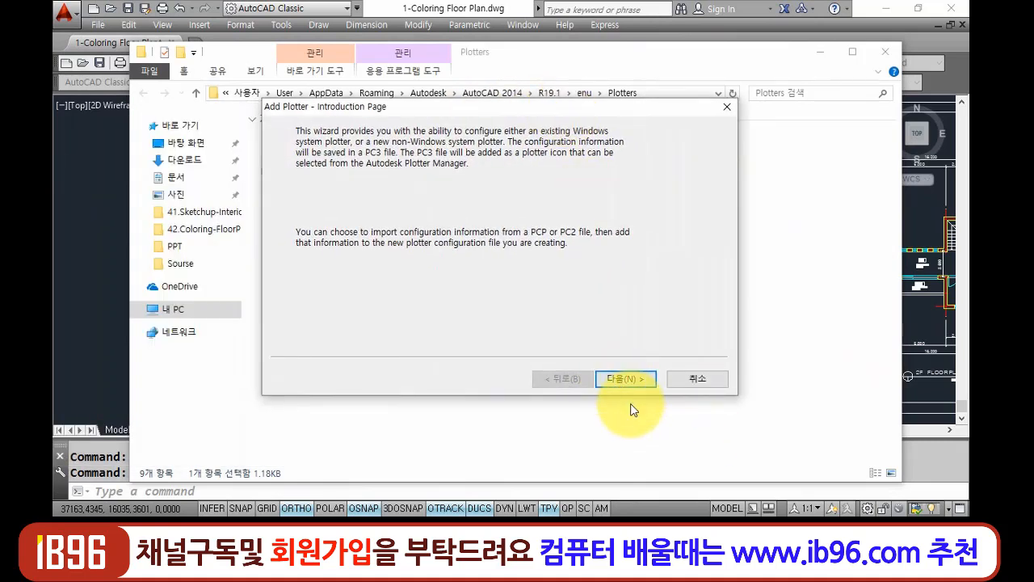
{"action": "left_click", "coordinate": [630, 380]}
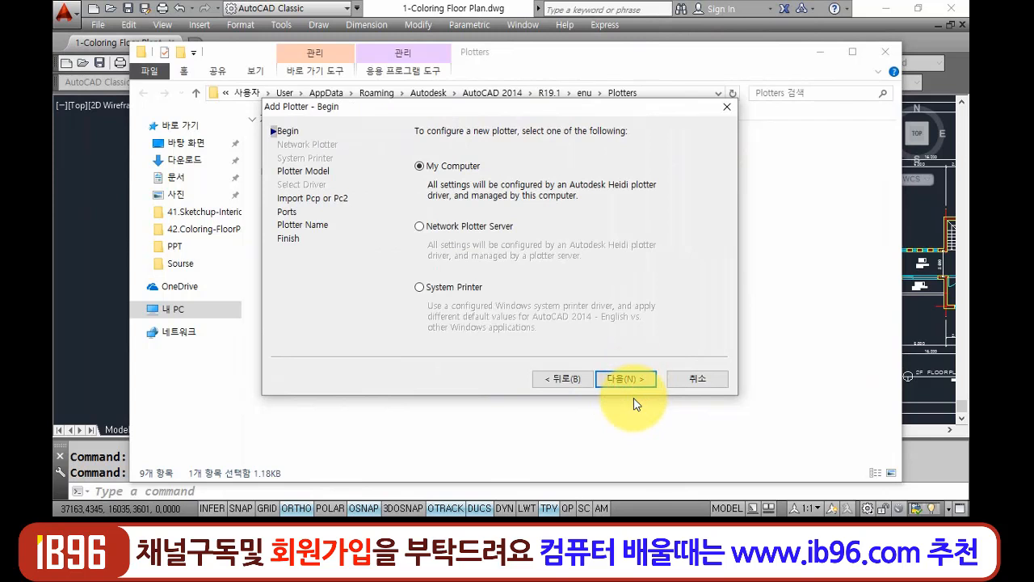
{"action": "left_click", "coordinate": [632, 379]}
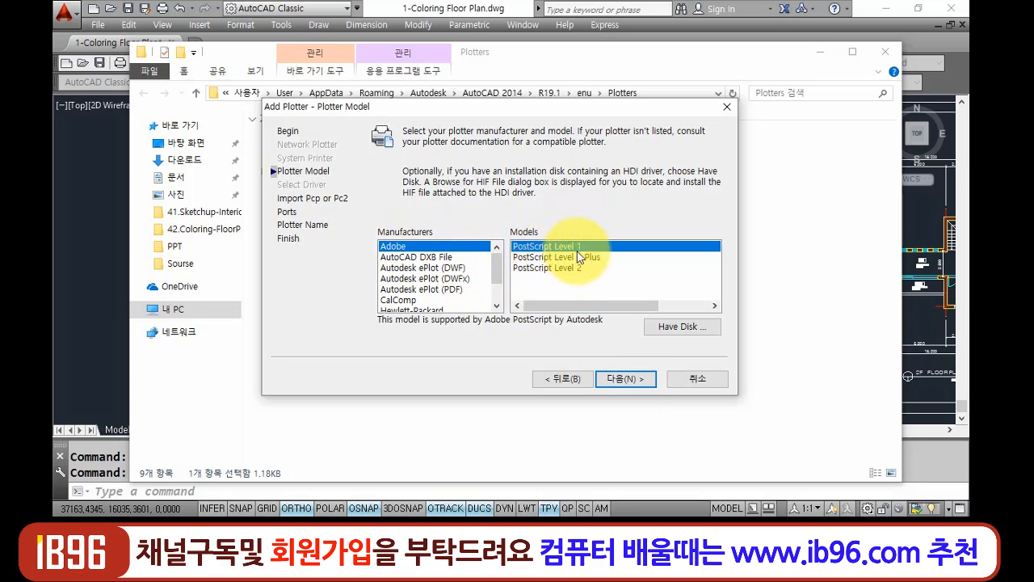
{"action": "left_click", "coordinate": [625, 378]}
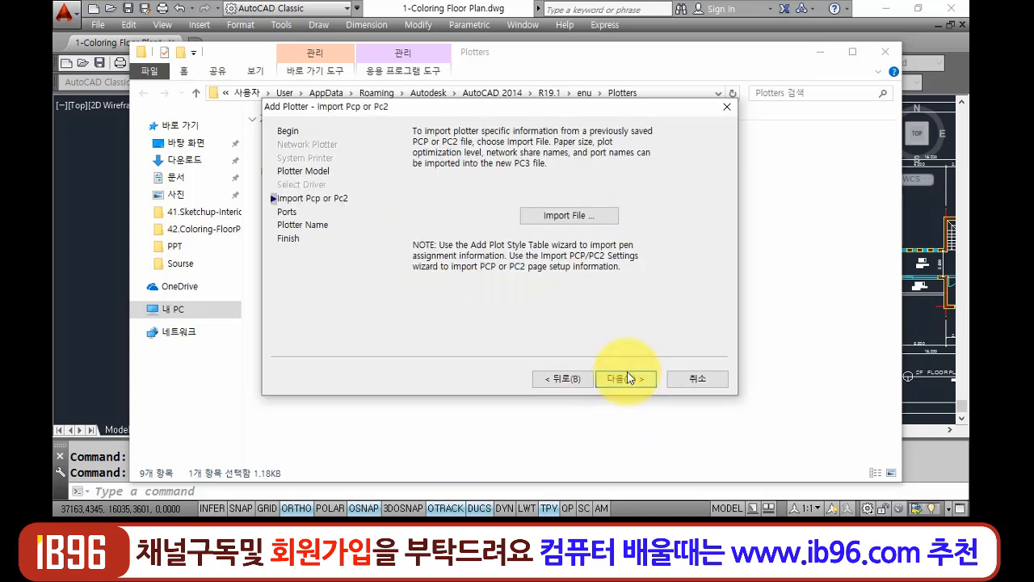
{"action": "left_click", "coordinate": [627, 378]}
{"action": "left_click", "coordinate": [627, 380]}
{"action": "left_click", "coordinate": [625, 379]}
{"action": "left_click", "coordinate": [625, 378]}
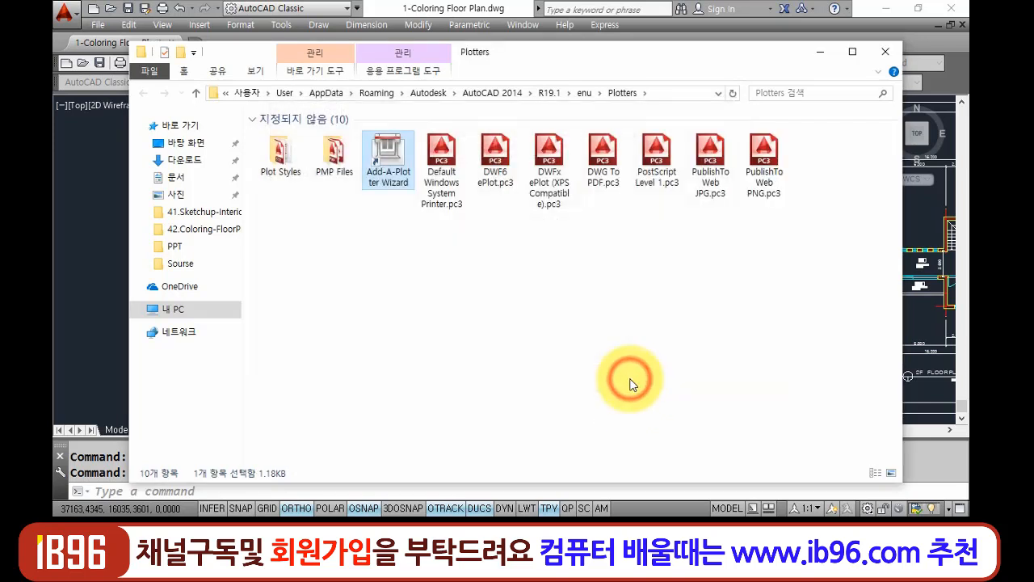
- Check the PostScript Level 1.pc3 file in the Plotters folder, close the folder and accept the options
{"action": "left_click", "coordinate": [650, 179]}
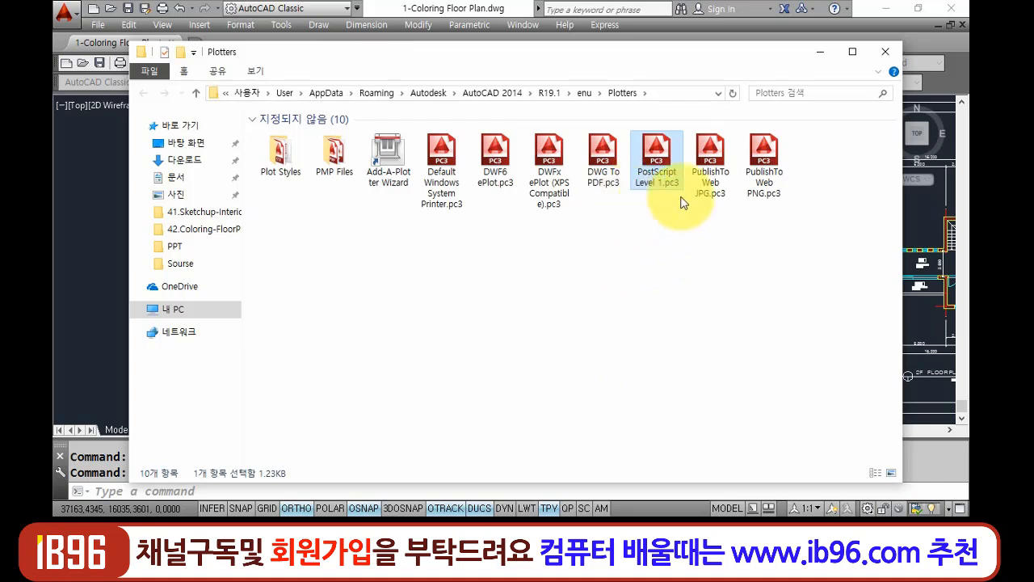
{"action": "left_click", "coordinate": [889, 53]}
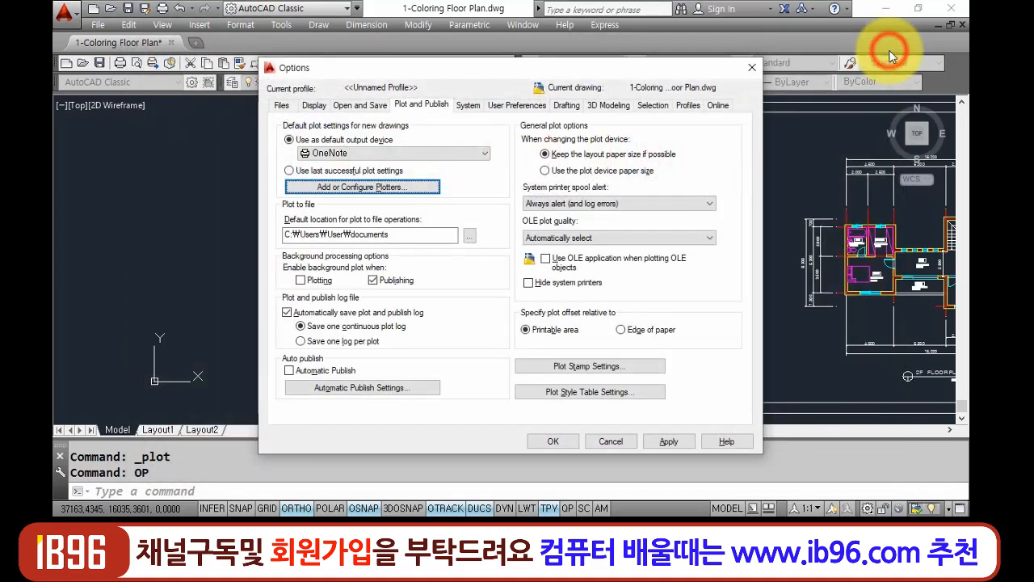
{"action": "left_click", "coordinate": [551, 441]}
- Start a plot of the model and choose PostScript Level 1.pc3 as the plotter
{"action": "left_click", "coordinate": [98, 24]}
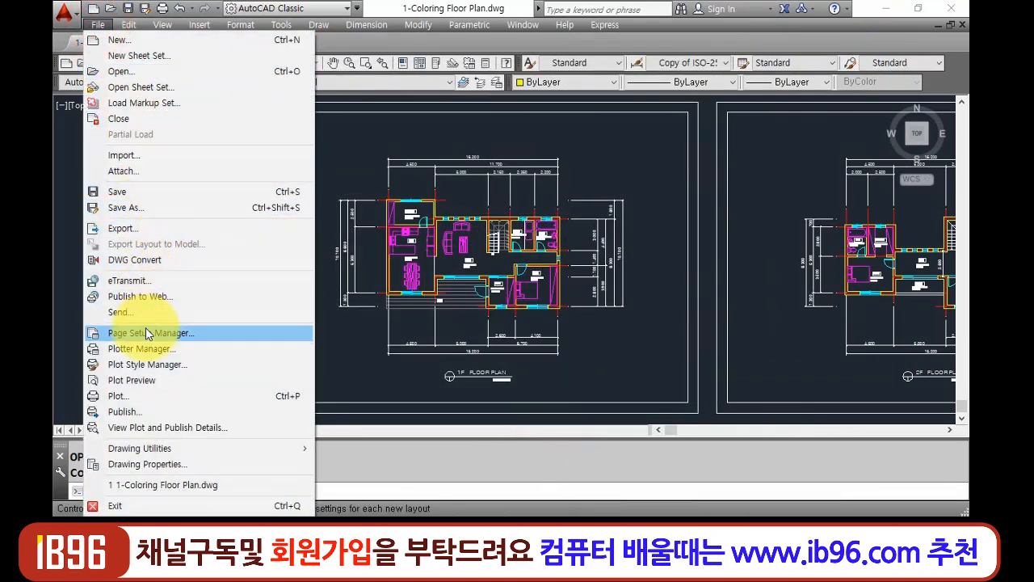
{"action": "left_click", "coordinate": [138, 400]}
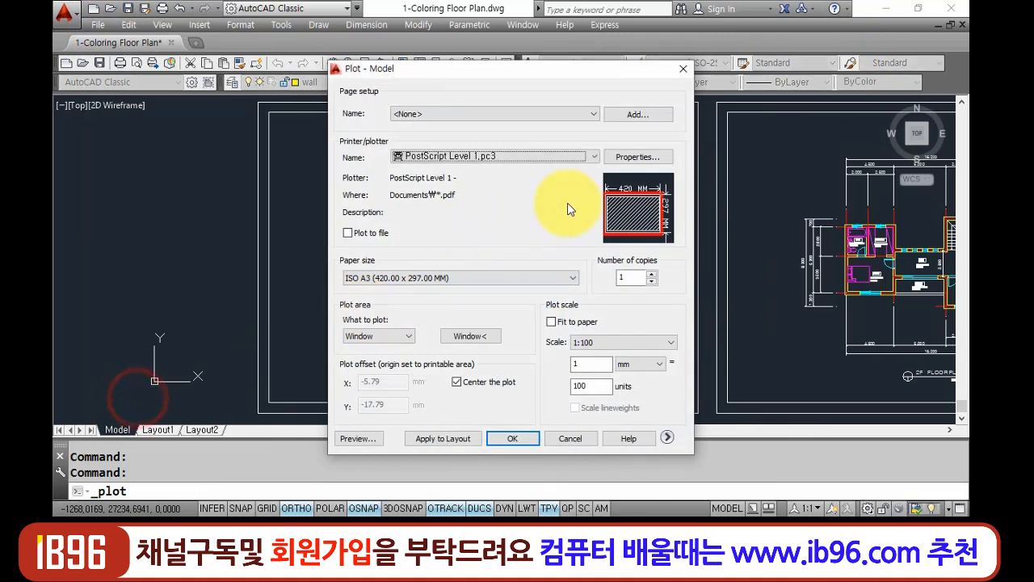
{"action": "left_click", "coordinate": [561, 158]}
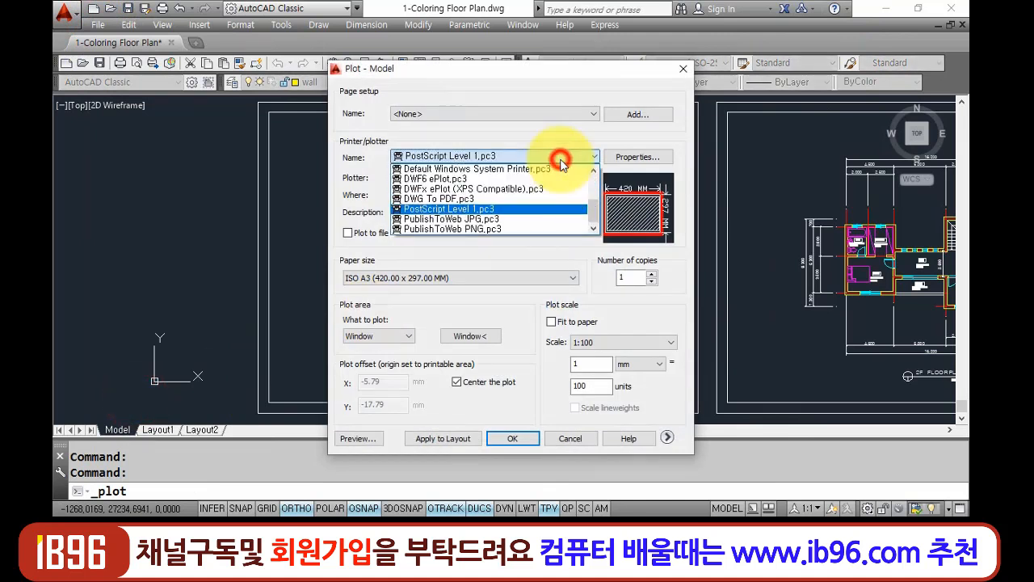
{"action": "left_click", "coordinate": [535, 210]}
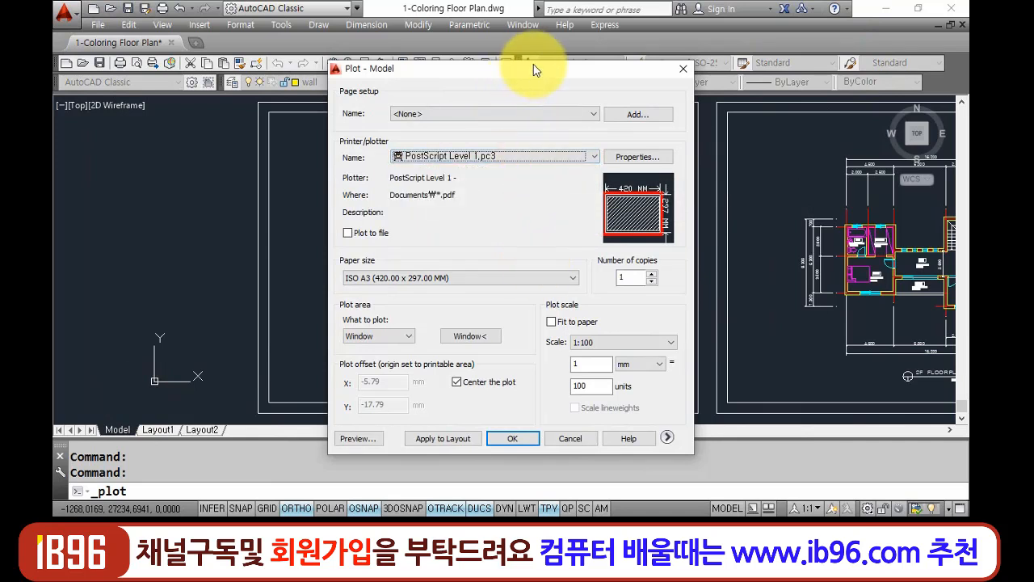
{"action": "left_click_drag", "start_coordinate": [531, 72], "coordinate": [481, 66]}
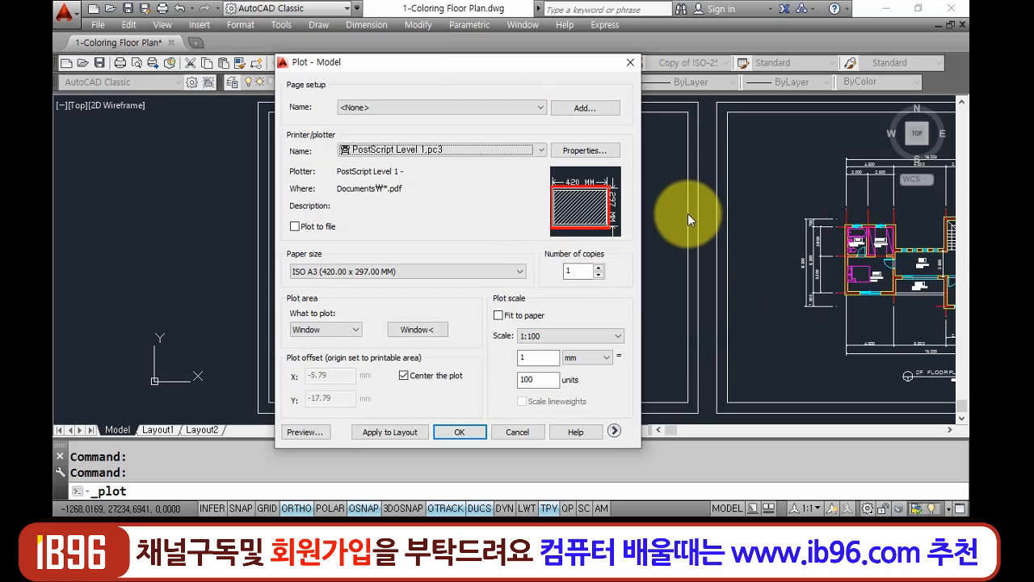
- Set the paper size for the plot to ISO A4 (297.00 x 210.00 MM)
{"action": "mouse_move", "coordinate": [599, 238]}
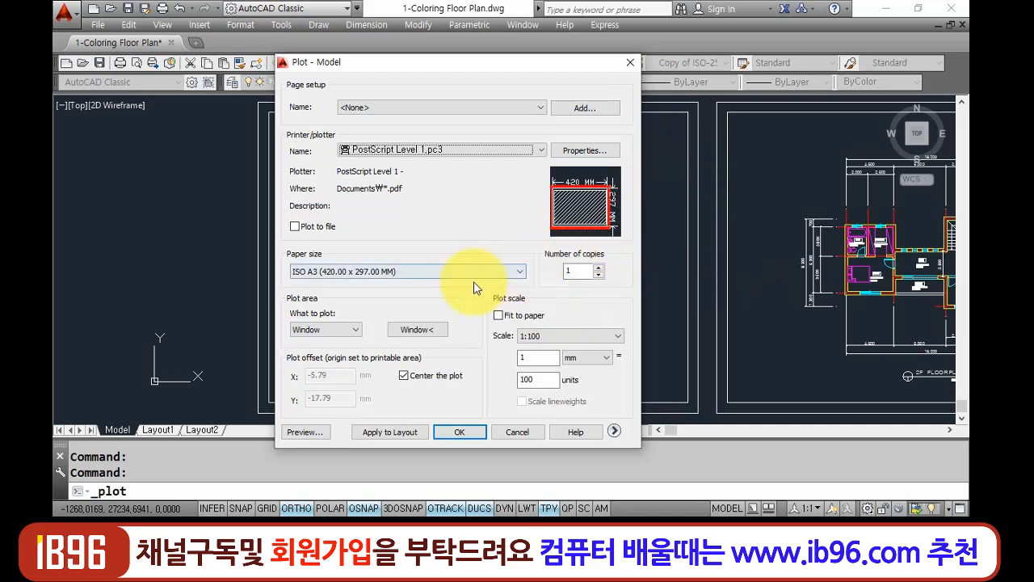
{"action": "left_click", "coordinate": [455, 270]}
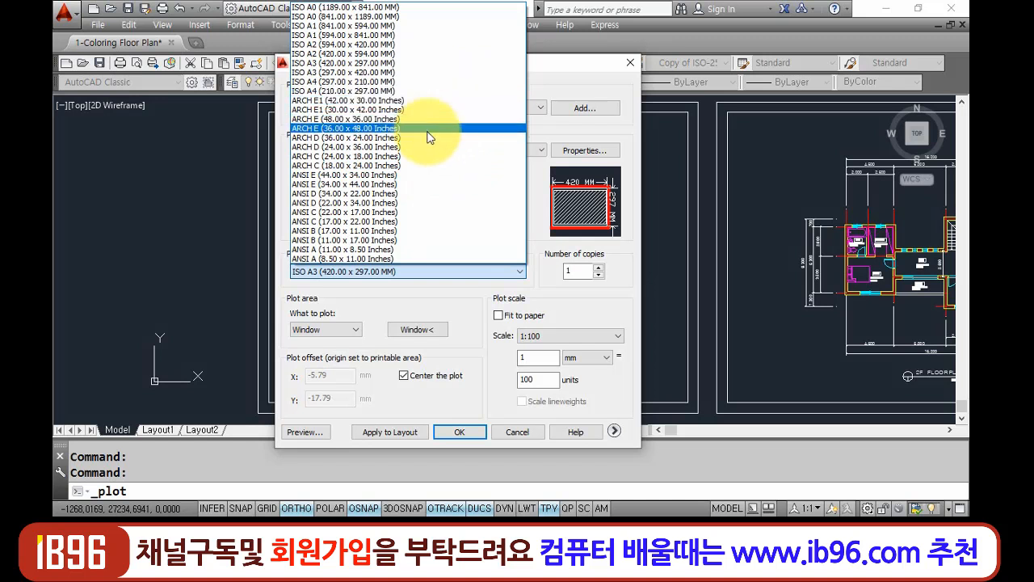
{"action": "left_click", "coordinate": [480, 84]}
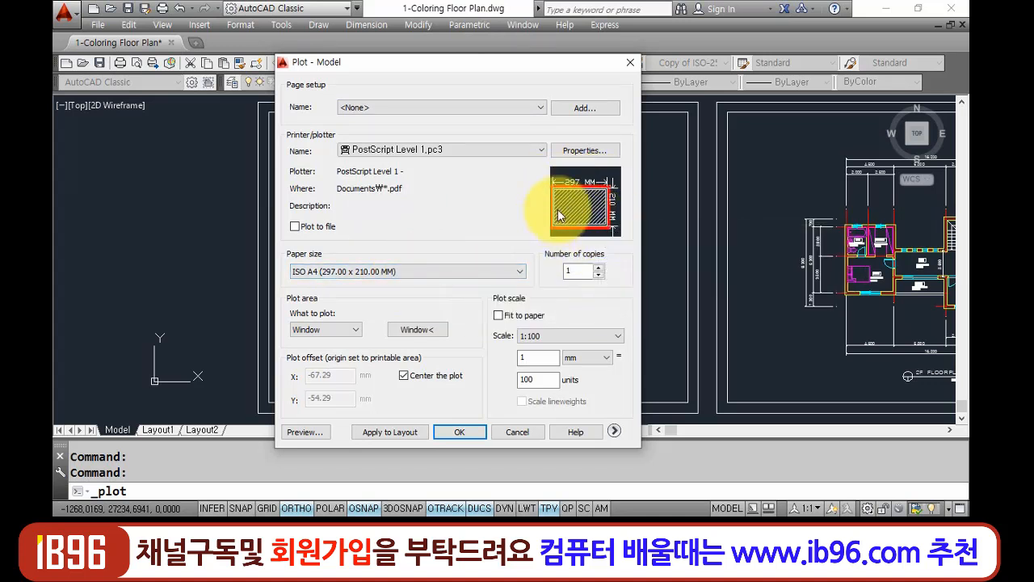
{"action": "mouse_move", "coordinate": [578, 230]}
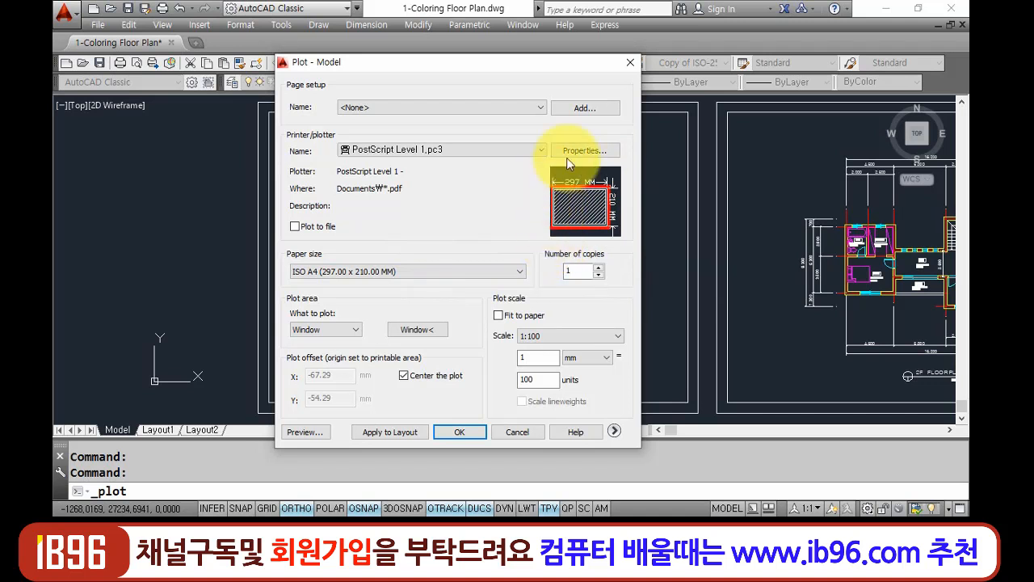
- In the plotter's properties, start modifying the printable area of the standard paper size ISO A4 (297.00 x 210.00 MM)
{"action": "left_click", "coordinate": [610, 150]}
{"action": "left_click_drag", "start_coordinate": [467, 81], "coordinate": [594, 75]}
{"action": "left_click_drag", "start_coordinate": [711, 177], "coordinate": [716, 214]}
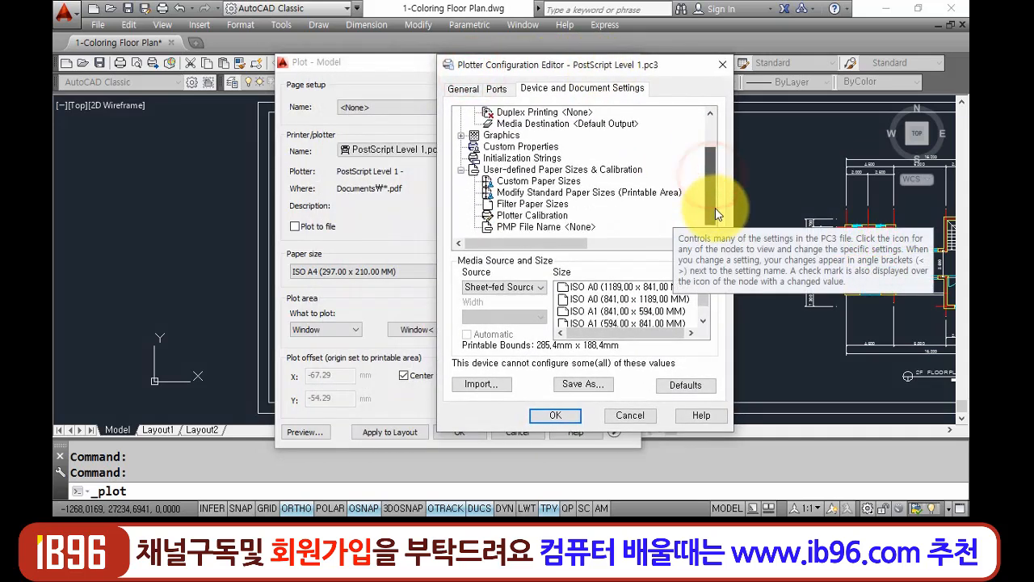
{"action": "left_click", "coordinate": [619, 195]}
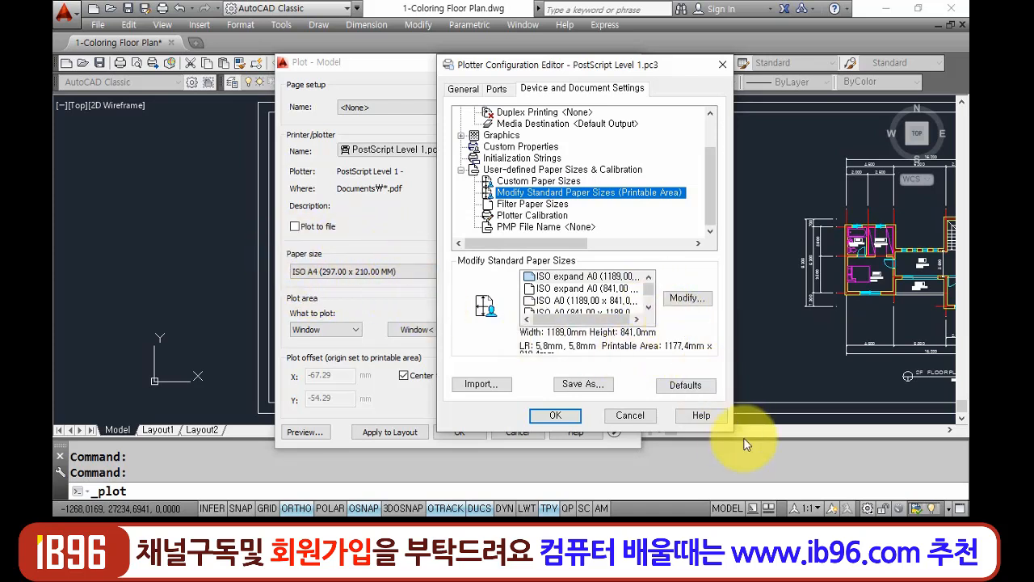
{"action": "left_click_drag", "start_coordinate": [732, 431], "coordinate": [809, 476]}
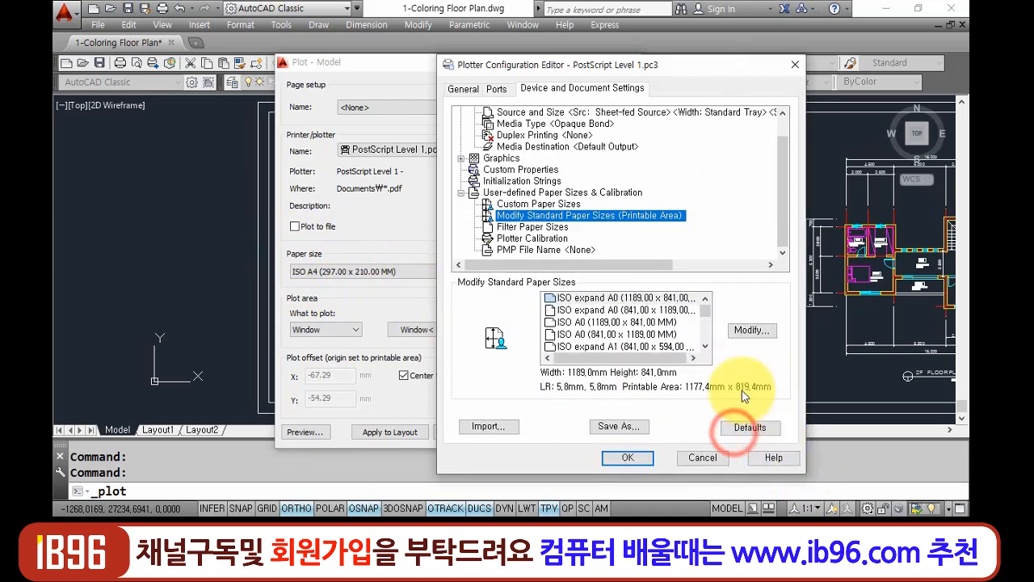
{"action": "scroll", "coordinate": [705, 349], "scroll_direction": "down", "scroll_amount": 1}
{"action": "scroll", "coordinate": [706, 354], "scroll_direction": "down", "scroll_amount": 4}
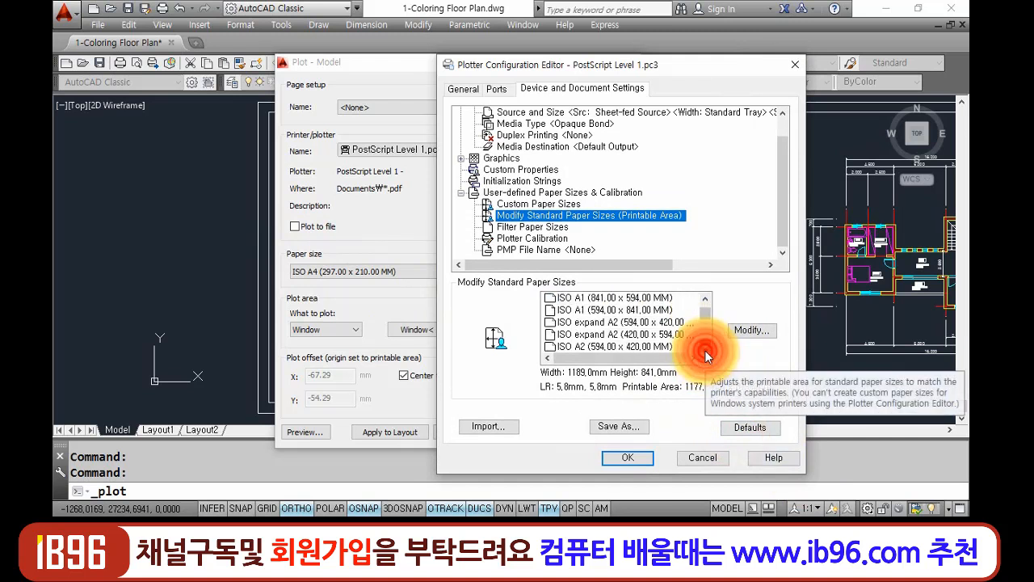
{"action": "scroll", "coordinate": [705, 354], "scroll_direction": "down", "scroll_amount": 3}
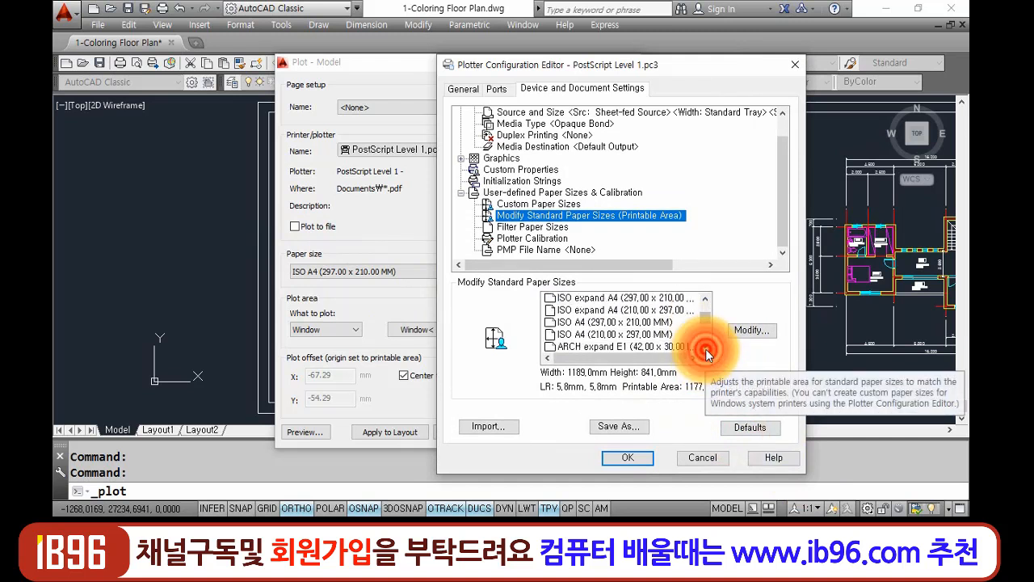
{"action": "left_click", "coordinate": [638, 322]}
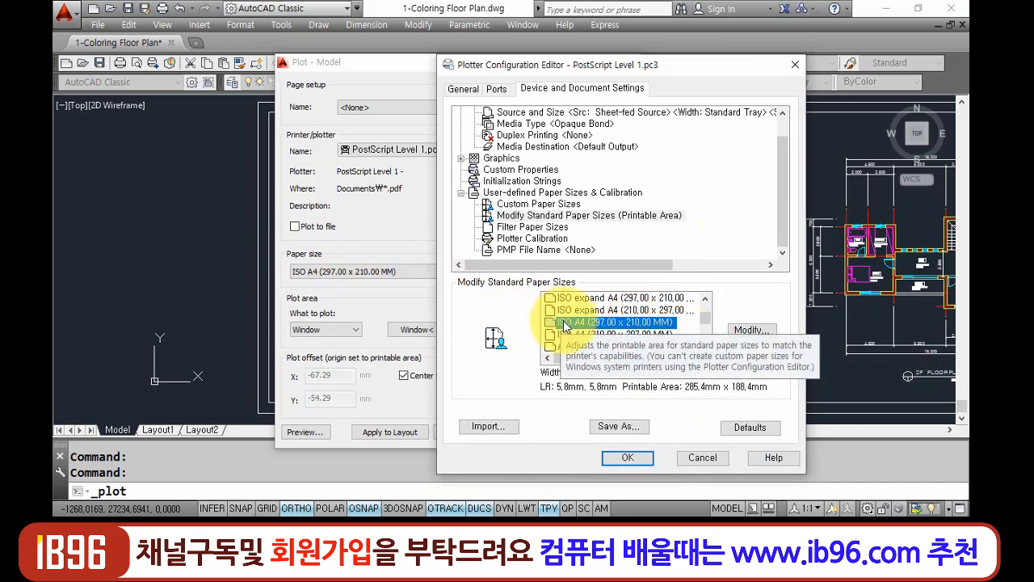
{"action": "left_click", "coordinate": [751, 331]}
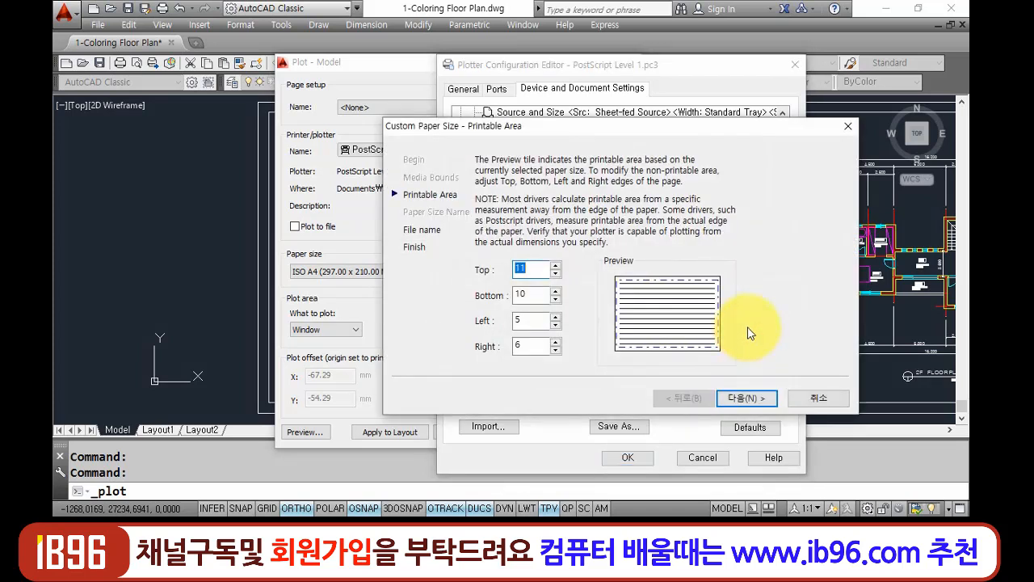
- Set the top, bottom, left and right margins of the printable area to 0 and finish the paper size wizard
{"action": "type", "text": "0"}
{"action": "key", "text": "Tab"}
{"action": "type", "text": "0"}
{"action": "key", "text": "Tab"}
{"action": "type", "text": "0"}
{"action": "key", "text": "Tab"}
{"action": "type", "text": "0"}
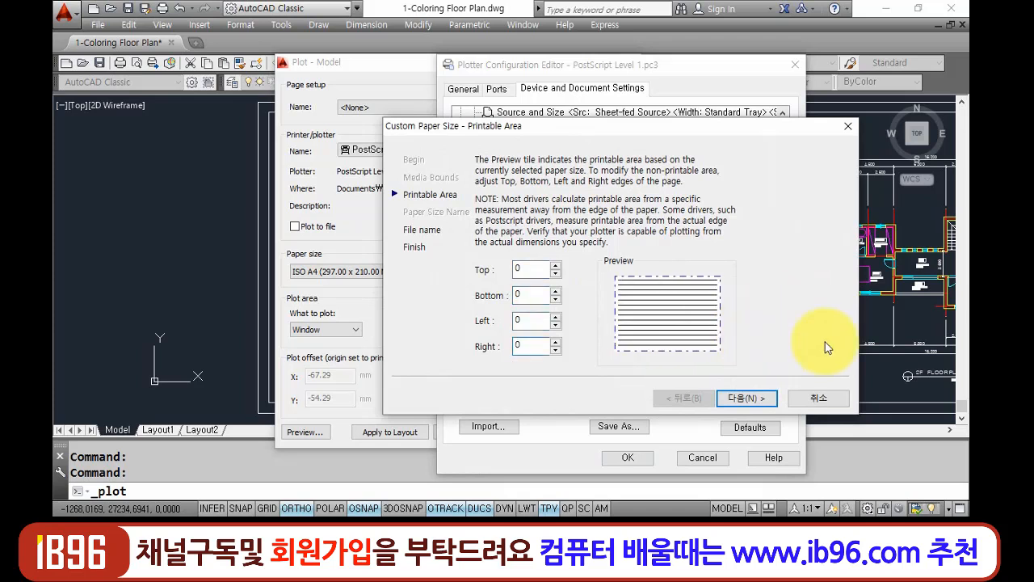
{"action": "left_click", "coordinate": [748, 397]}
{"action": "left_click", "coordinate": [751, 398]}
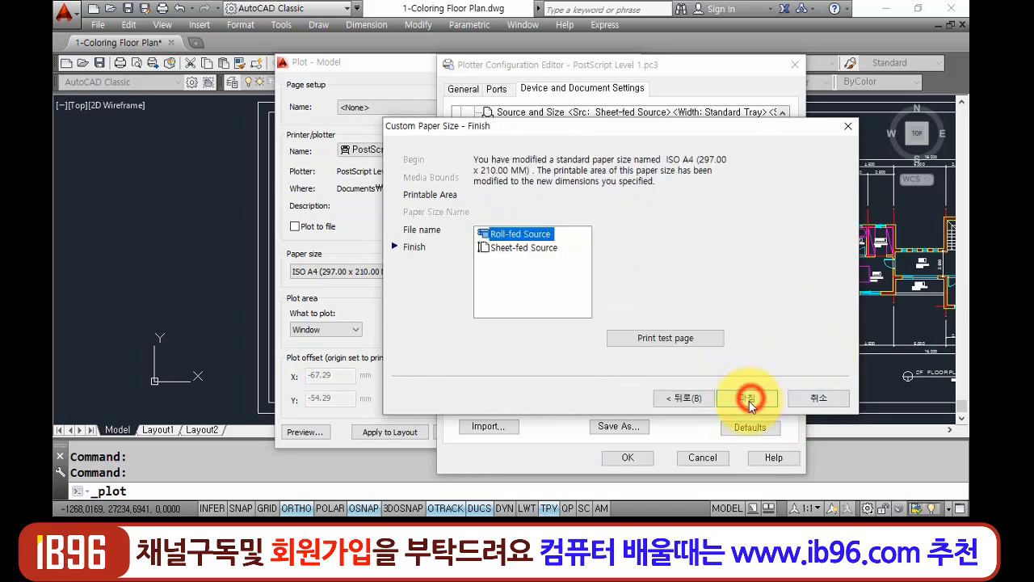
{"action": "left_click", "coordinate": [752, 398]}
- Accept the plotter configuration, apply the changes for the current plot only, and check the paper's printable area
{"action": "left_click", "coordinate": [623, 461]}
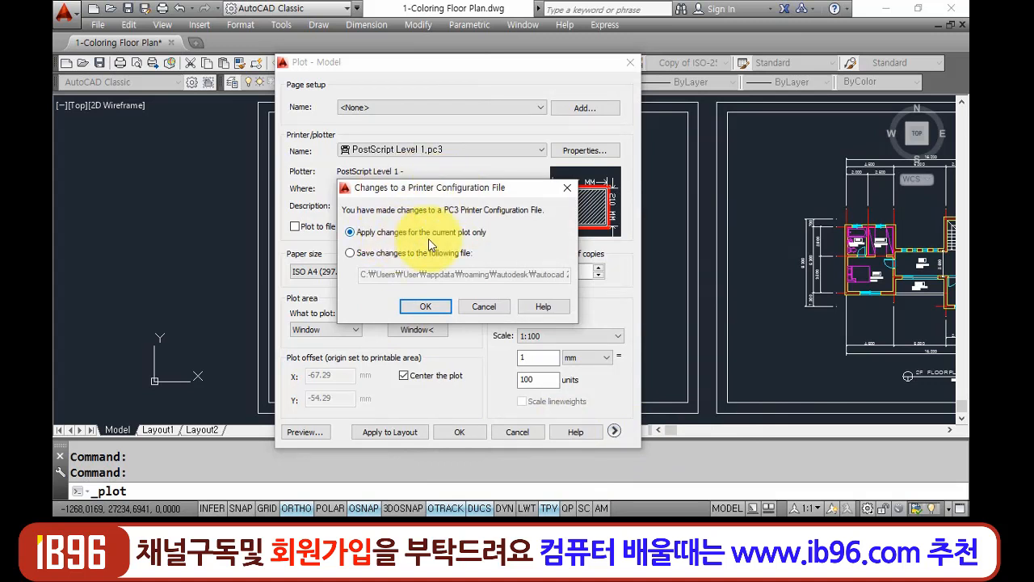
{"action": "left_click", "coordinate": [425, 306]}
{"action": "left_click", "coordinate": [425, 306]}
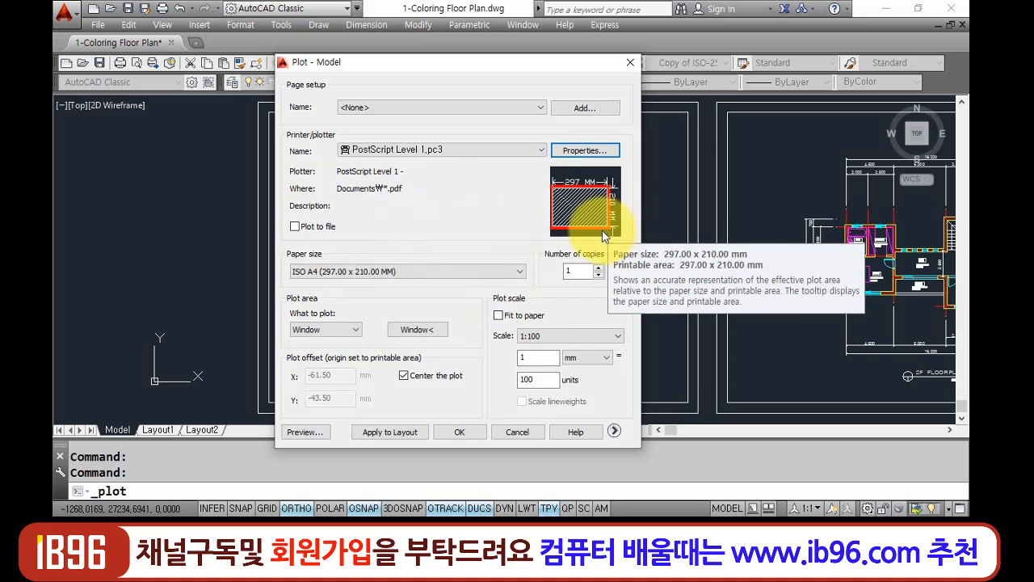
{"action": "mouse_move", "coordinate": [588, 229]}
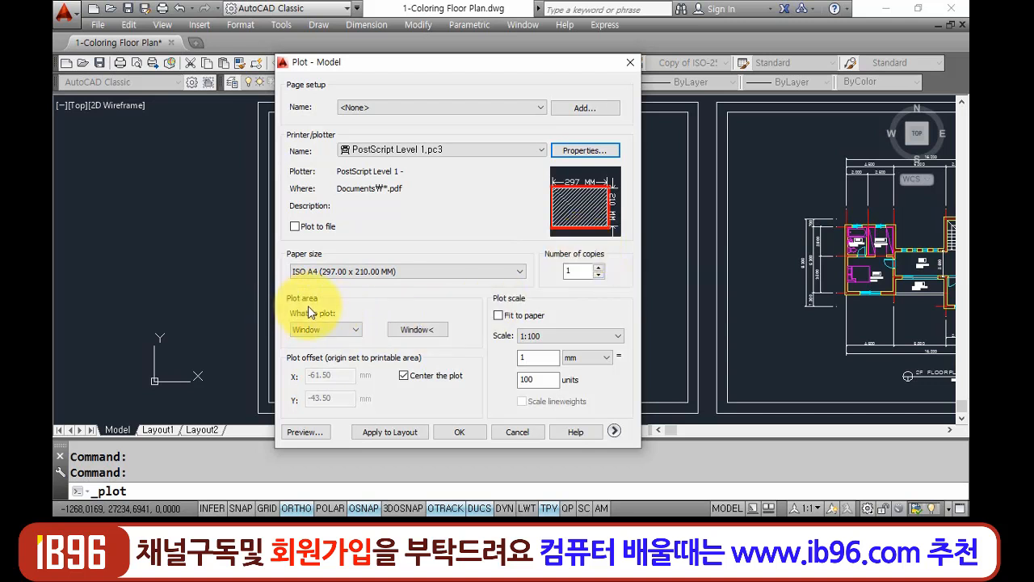
- Define the plot window from corner to corner of the outer frame around the 1F floor plan
{"action": "left_click", "coordinate": [429, 331]}
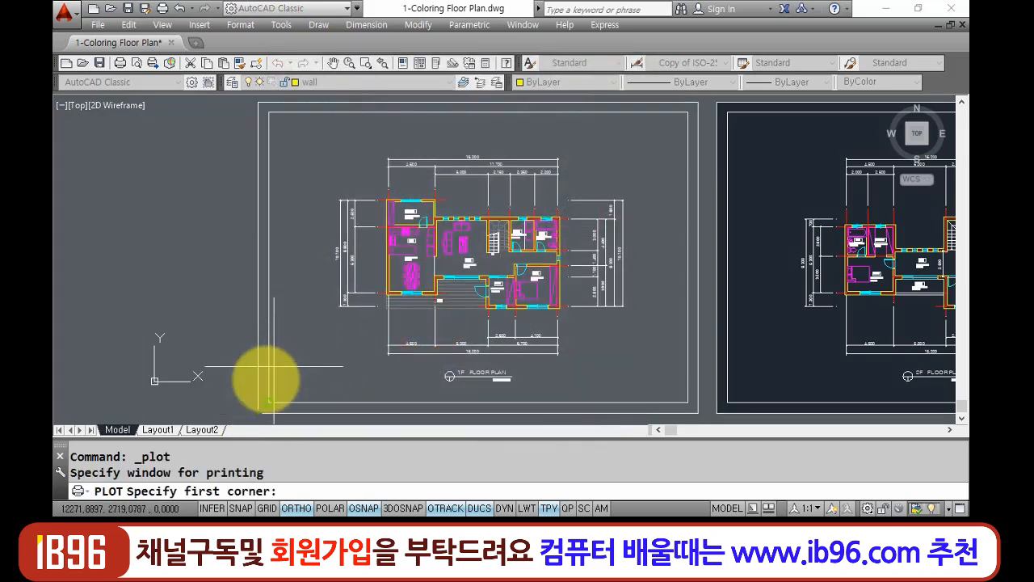
{"action": "left_click", "coordinate": [258, 414]}
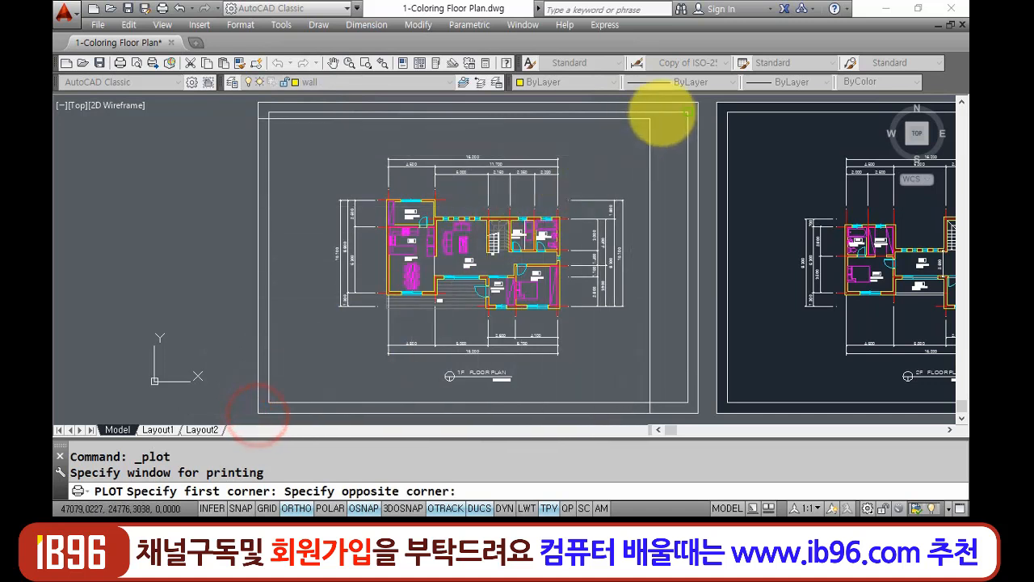
{"action": "left_click", "coordinate": [699, 103]}
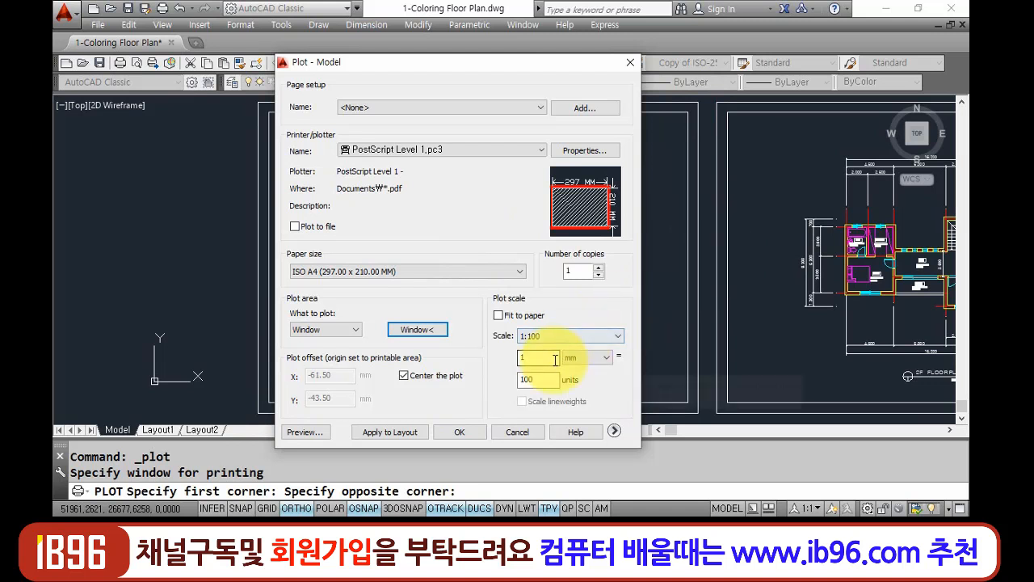
- Try a manual plot offset of X 0 and Y 0 and return to centering the plot
{"action": "left_click_drag", "start_coordinate": [533, 357], "coordinate": [474, 389]}
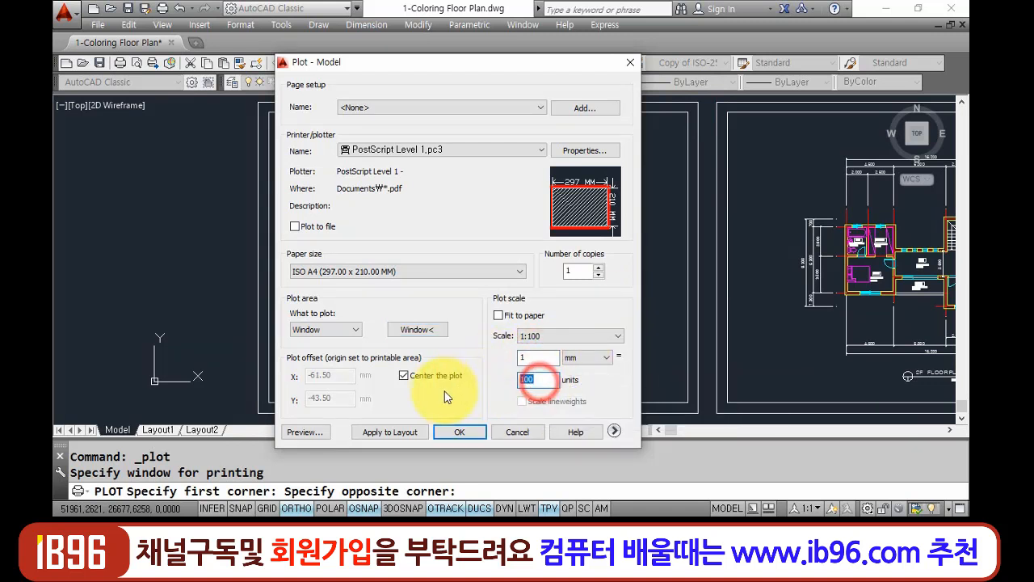
{"action": "left_click", "coordinate": [403, 375]}
{"action": "double_click", "coordinate": [323, 375]}
{"action": "type", "text": "0"}
{"action": "double_click", "coordinate": [342, 397]}
{"action": "type", "text": "0"}
{"action": "left_click", "coordinate": [403, 375]}
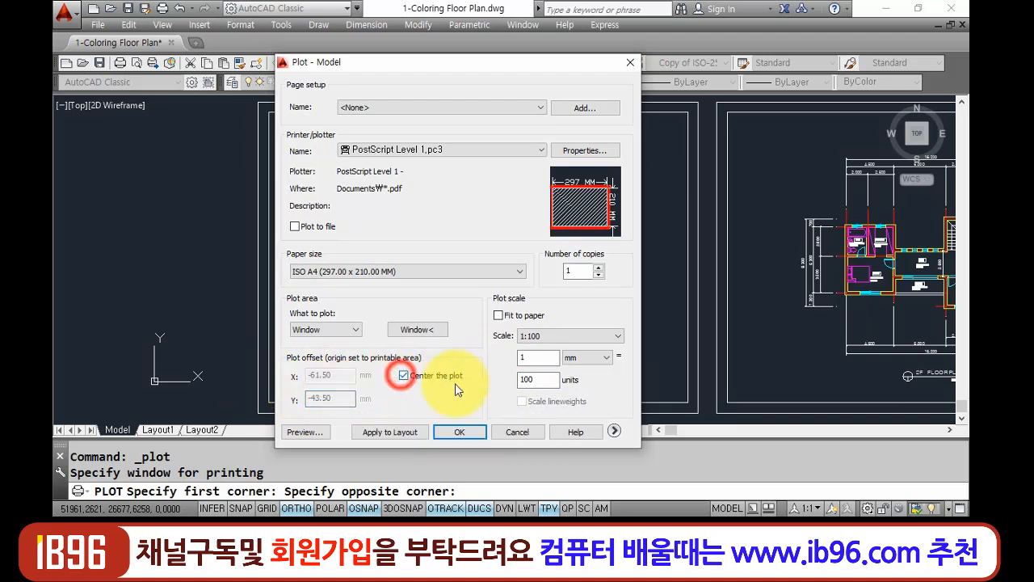
{"action": "double_click", "coordinate": [536, 356]}
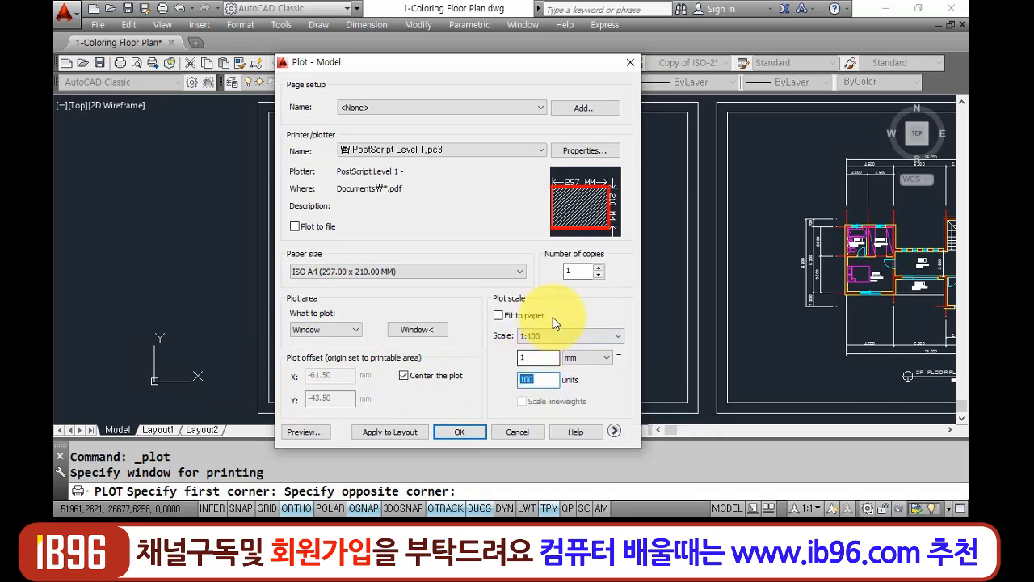
- Preview the plot at 1:100, continuing despite the differing annotation scale, inspect how the plan fits the sheet, and close the preview
{"action": "left_click", "coordinate": [308, 436]}
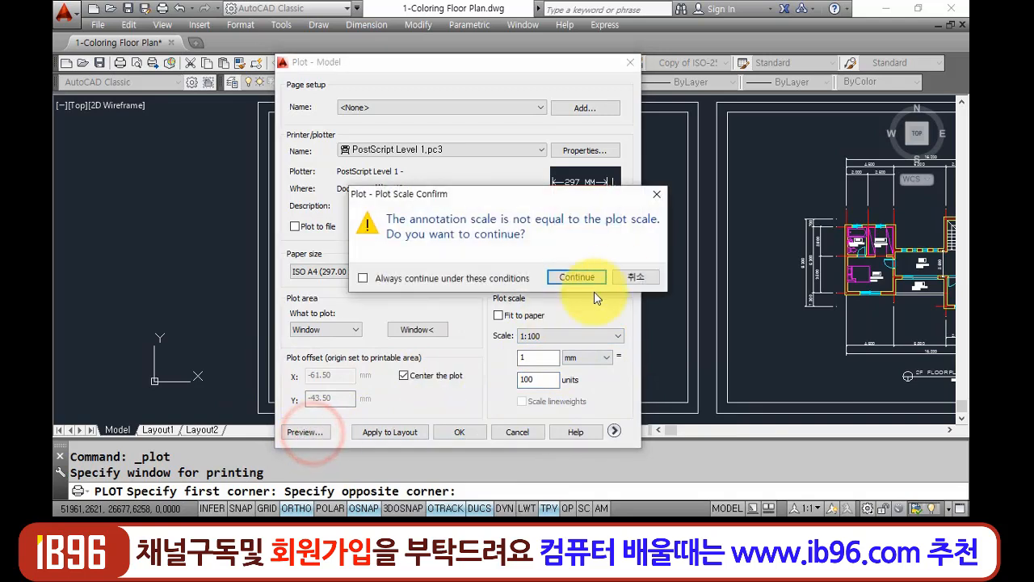
{"action": "left_click", "coordinate": [577, 277]}
{"action": "left_click_drag", "start_coordinate": [523, 380], "coordinate": [547, 377]}
{"action": "left_click_drag", "start_coordinate": [639, 427], "coordinate": [668, 427]}
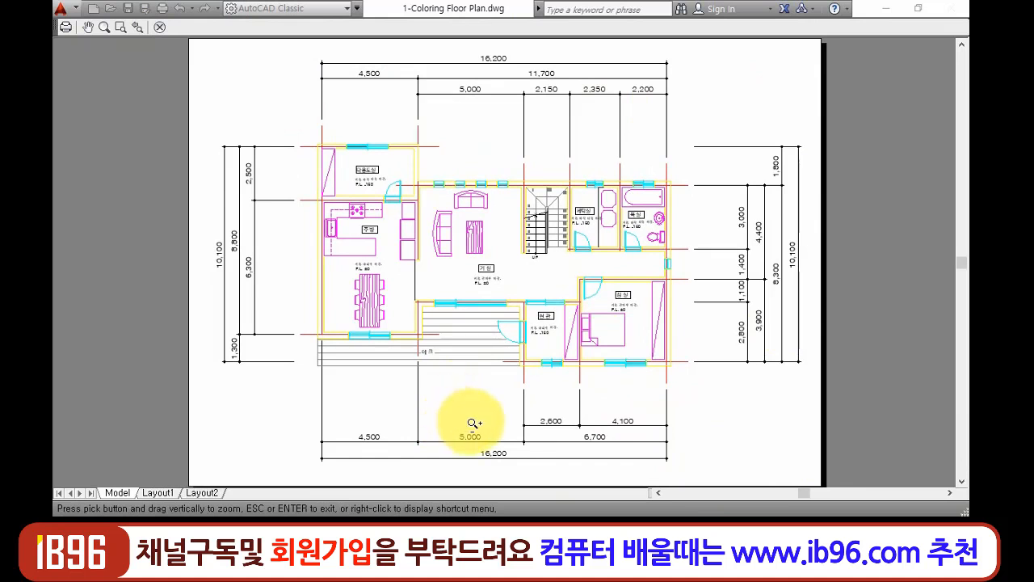
{"action": "key", "text": "Escape"}
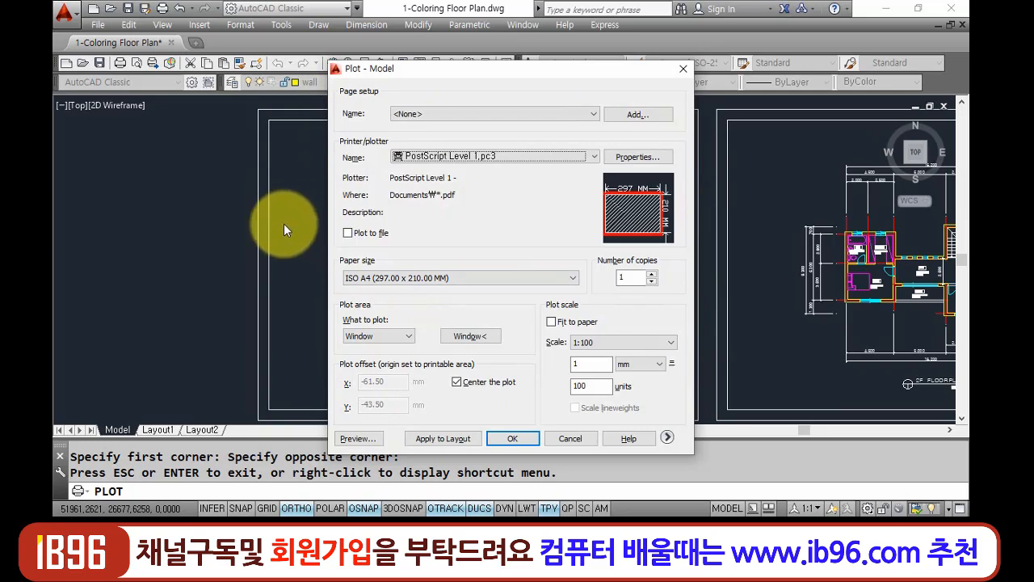
- Fit the plot scale to the paper, preview the 1F floor plan on the A4 sheet, and close the preview
{"action": "mouse_move", "coordinate": [560, 70]}
{"action": "left_mouse_down"}
{"action": "mouse_move", "coordinate": [777, 121]}
{"action": "mouse_move", "coordinate": [644, 64]}
{"action": "mouse_move", "coordinate": [619, 74]}
{"action": "mouse_move", "coordinate": [716, 101]}
{"action": "mouse_move", "coordinate": [753, 93]}
{"action": "mouse_move", "coordinate": [571, 60]}
{"action": "left_mouse_up"}
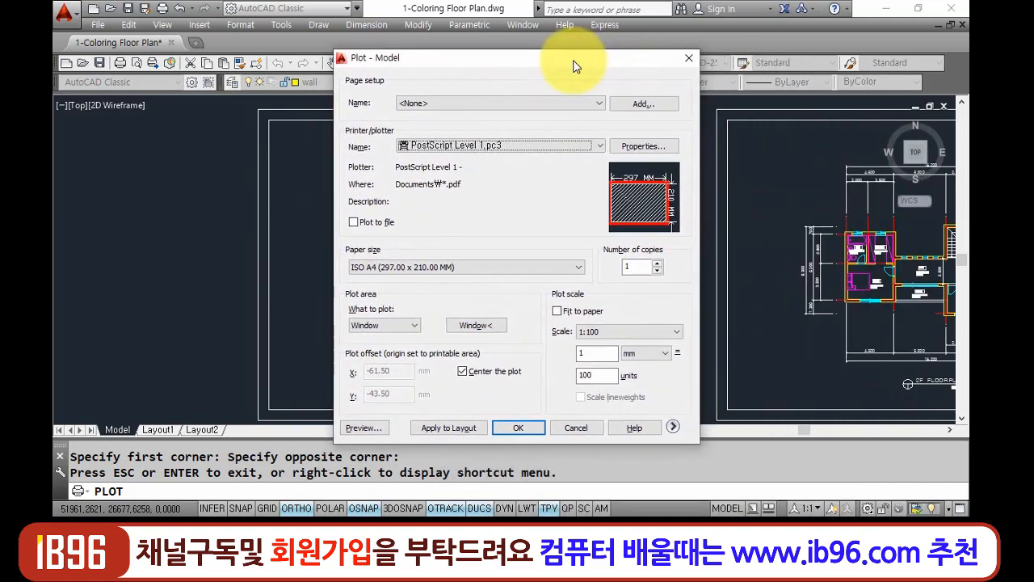
{"action": "left_click", "coordinate": [556, 312]}
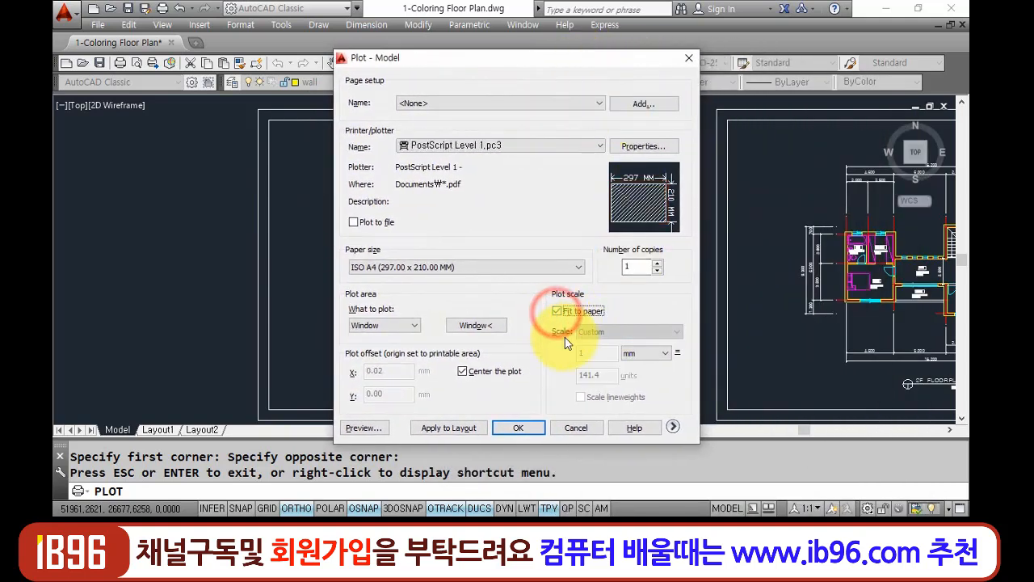
{"action": "left_click", "coordinate": [366, 427]}
{"action": "left_click_drag", "start_coordinate": [586, 380], "coordinate": [519, 231]}
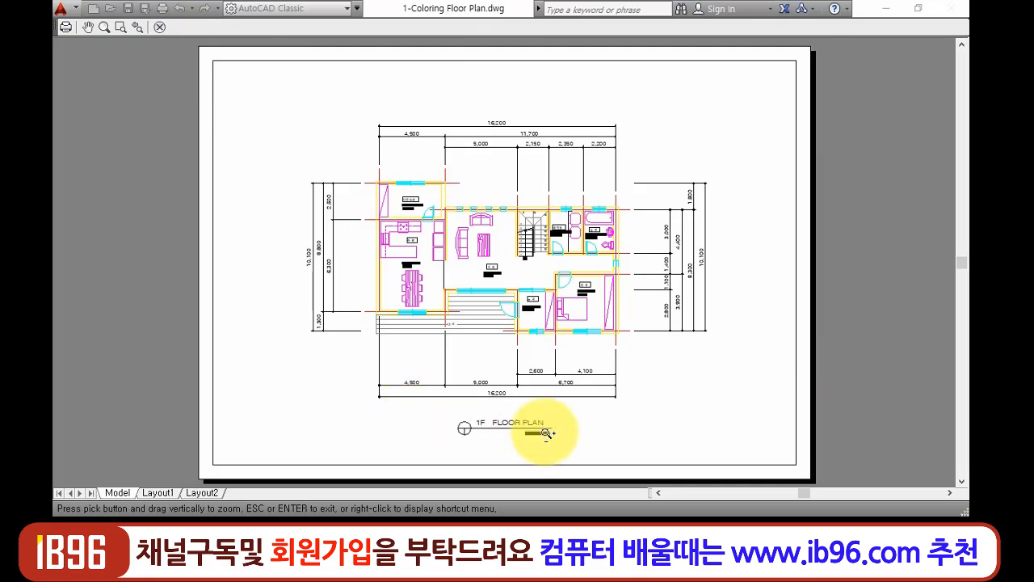
{"action": "key", "text": "Escape"}
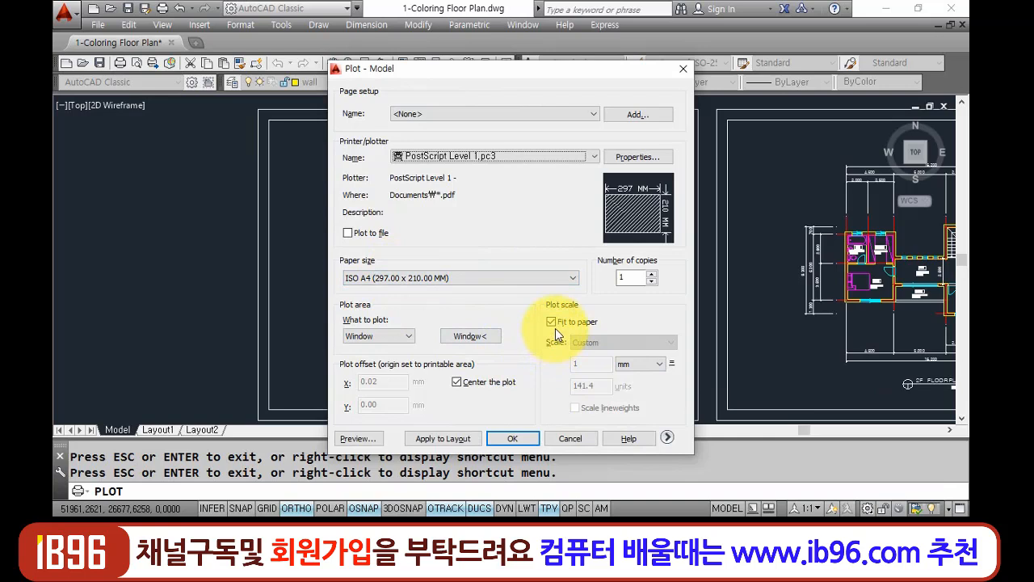
- Preview the fitted plot again, examine the plan's rooms, text and dimensions up close, and close the preview
{"action": "left_click", "coordinate": [365, 439]}
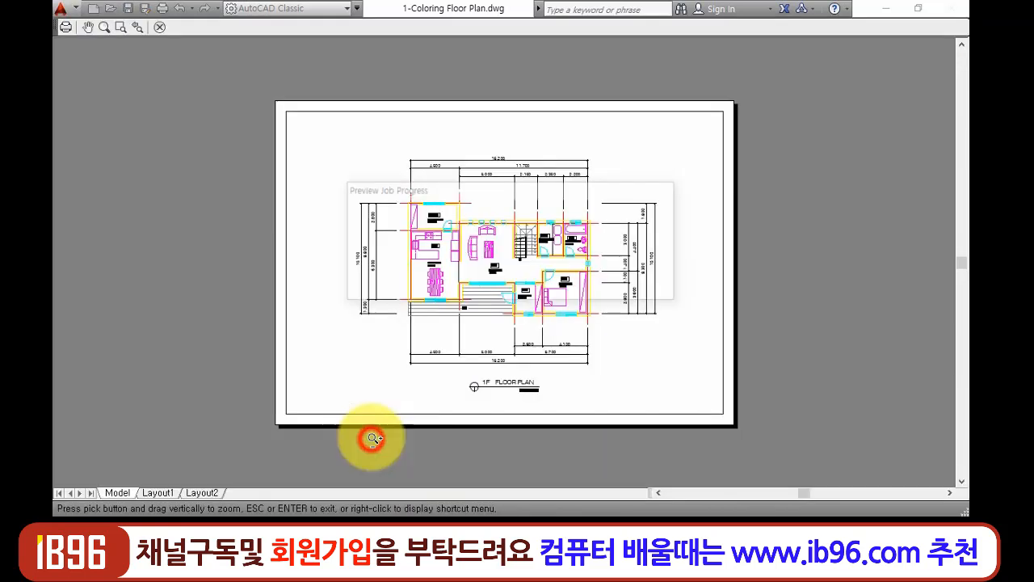
{"action": "left_click_drag", "start_coordinate": [581, 410], "coordinate": [525, 279]}
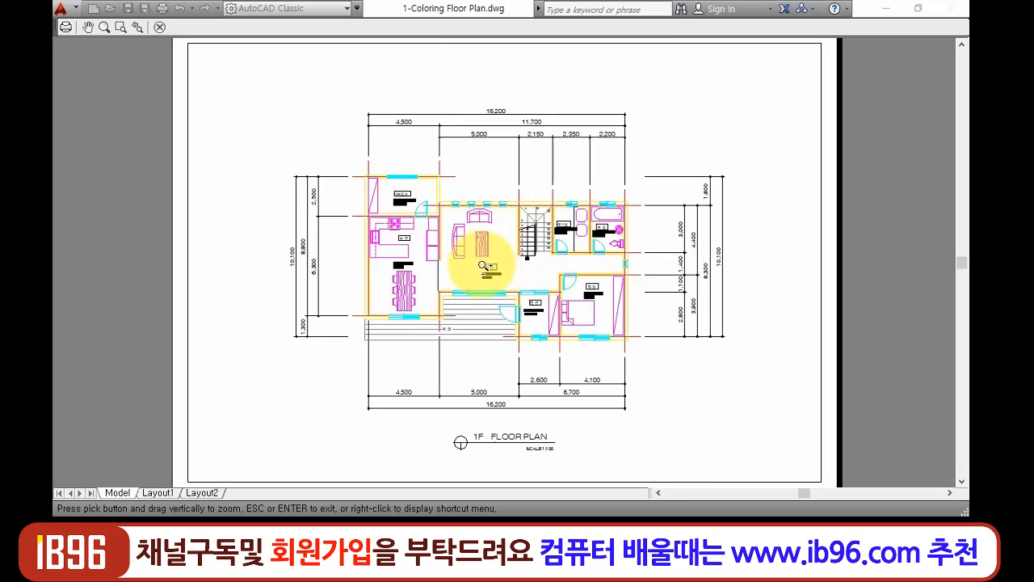
{"action": "left_click_drag", "start_coordinate": [416, 211], "coordinate": [455, 111]}
{"action": "left_click_drag", "start_coordinate": [455, 202], "coordinate": [388, 117]}
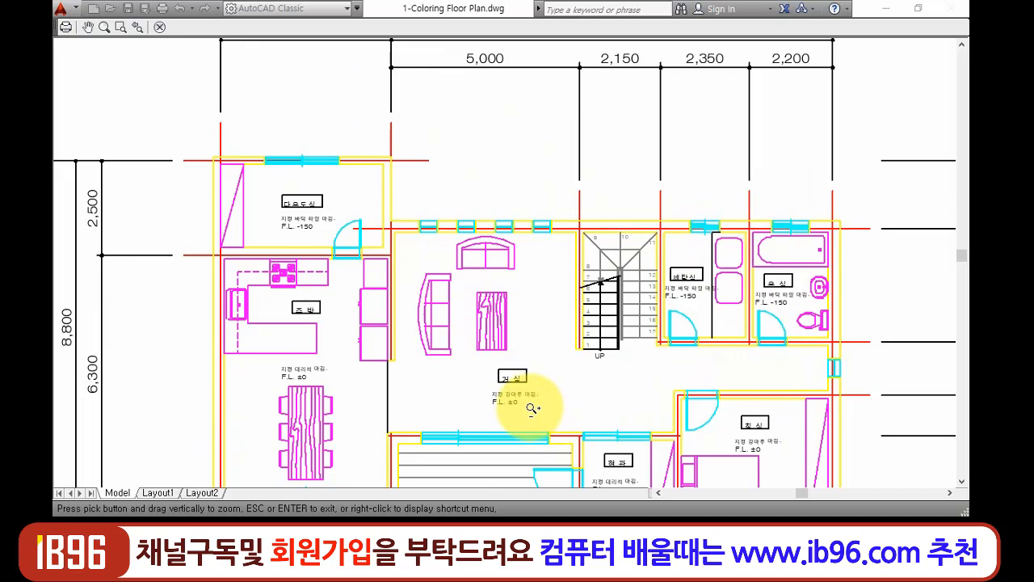
{"action": "left_click_drag", "start_coordinate": [439, 271], "coordinate": [530, 381]}
{"action": "left_click_drag", "start_coordinate": [486, 326], "coordinate": [520, 365]}
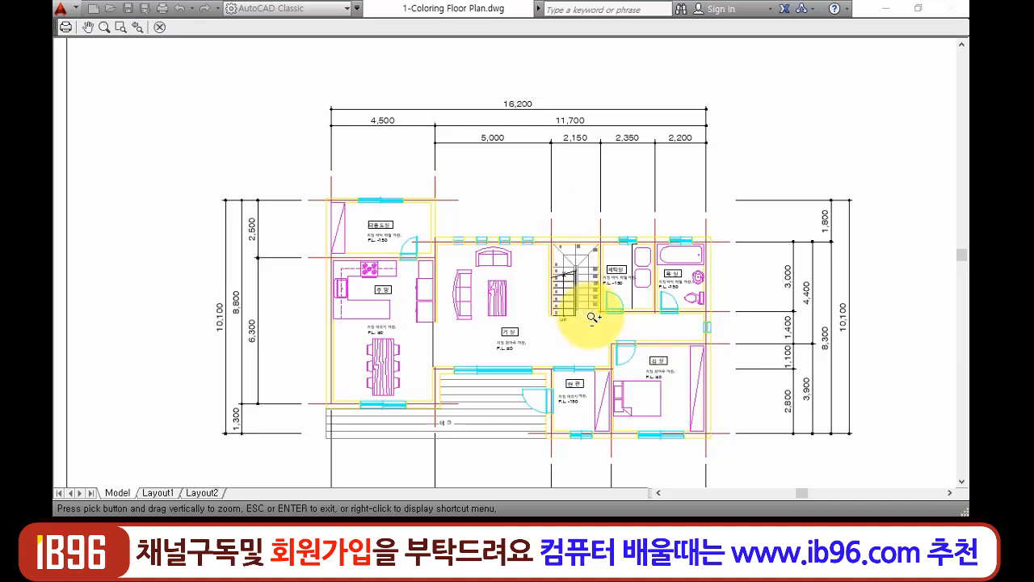
{"action": "left_click_drag", "start_coordinate": [630, 348], "coordinate": [606, 310]}
{"action": "left_click_drag", "start_coordinate": [493, 254], "coordinate": [717, 413]}
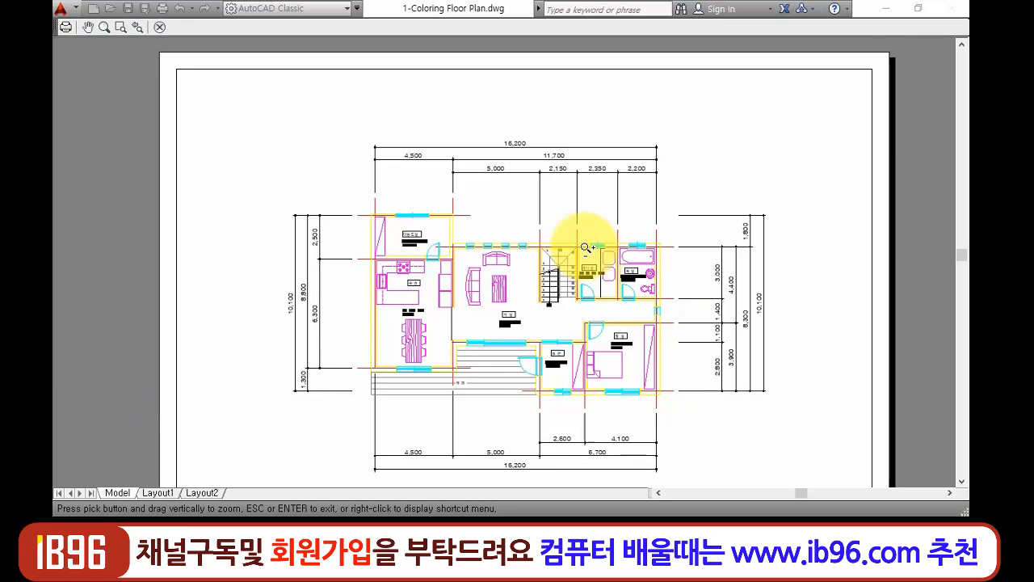
{"action": "key", "text": "Escape"}
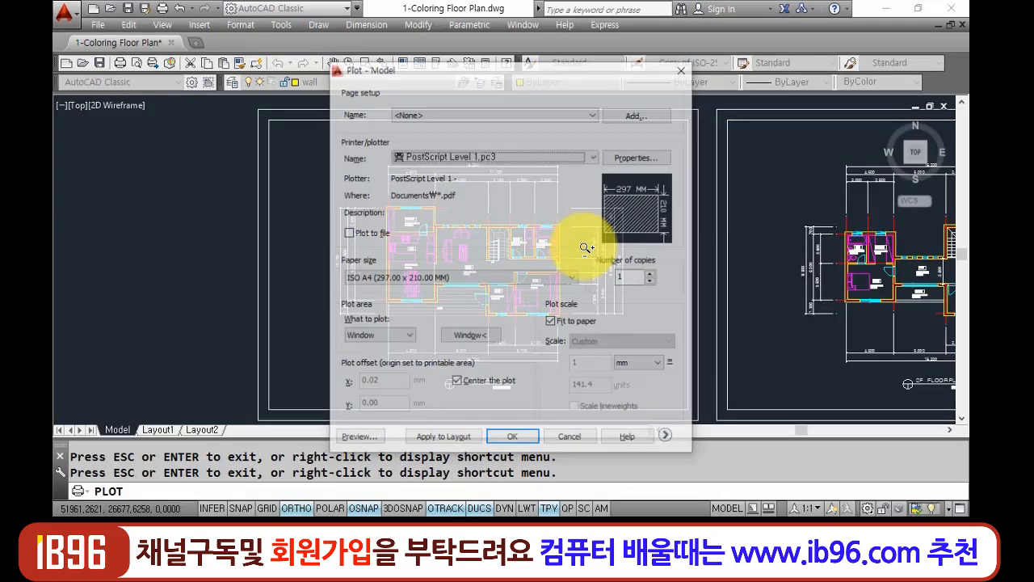
- Show the additional plot options, try None as the plot style table, and assign acad.ctb to all layouts
{"action": "left_click_drag", "start_coordinate": [502, 68], "coordinate": [409, 54]}
{"action": "left_click", "coordinate": [574, 422]}
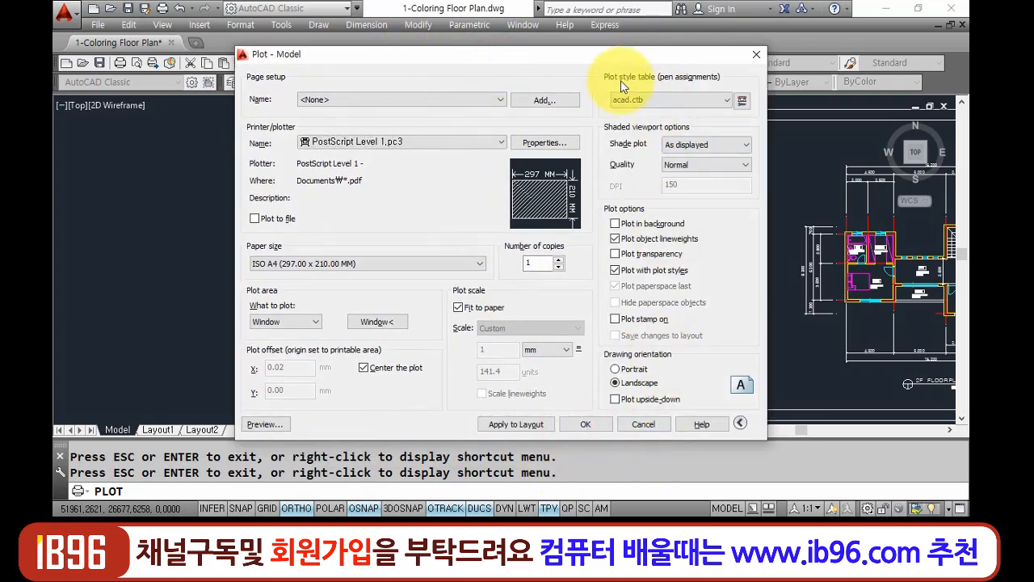
{"action": "left_click", "coordinate": [676, 99]}
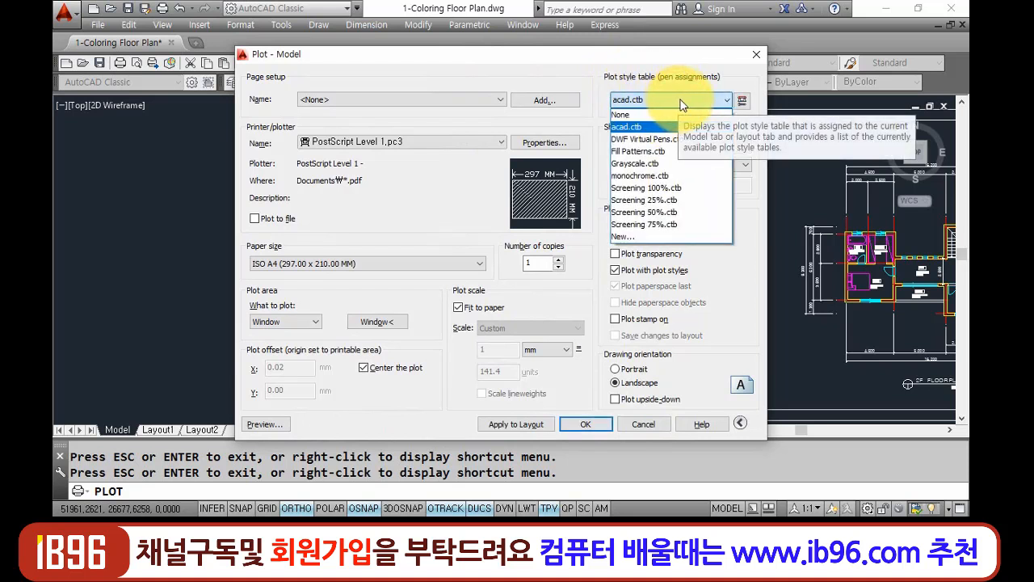
{"action": "left_click", "coordinate": [624, 114]}
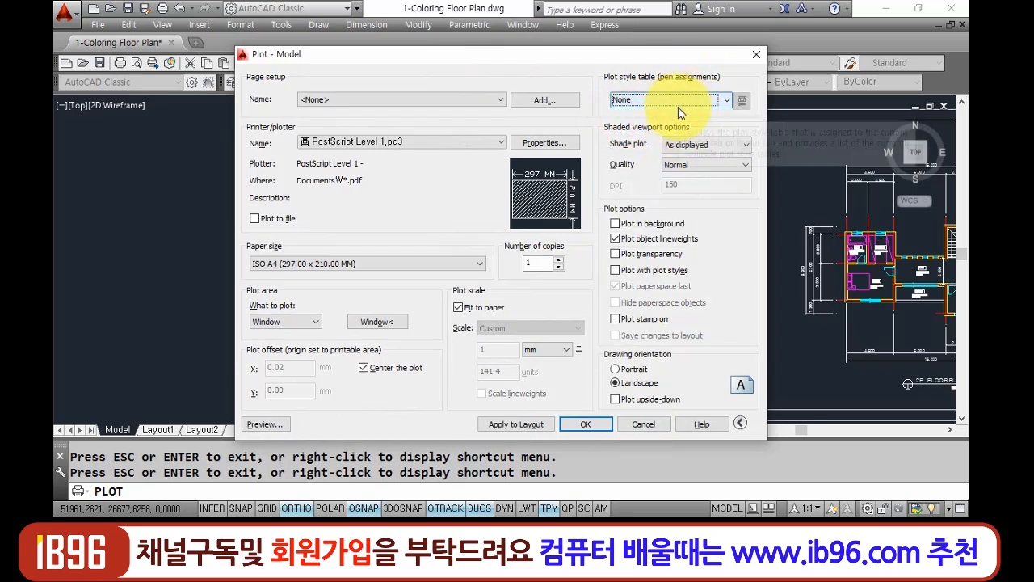
{"action": "left_click", "coordinate": [683, 99]}
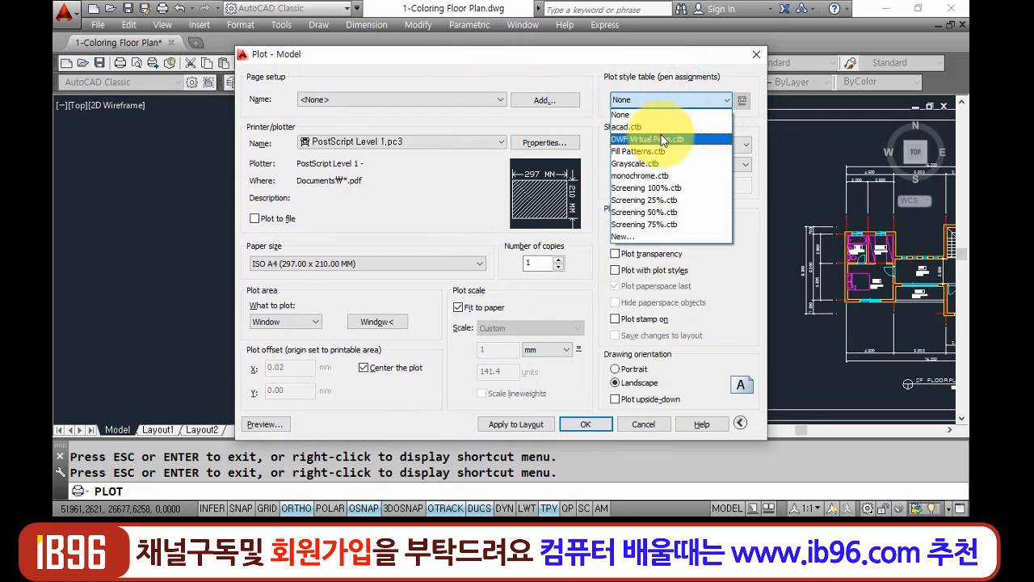
{"action": "left_click", "coordinate": [666, 129]}
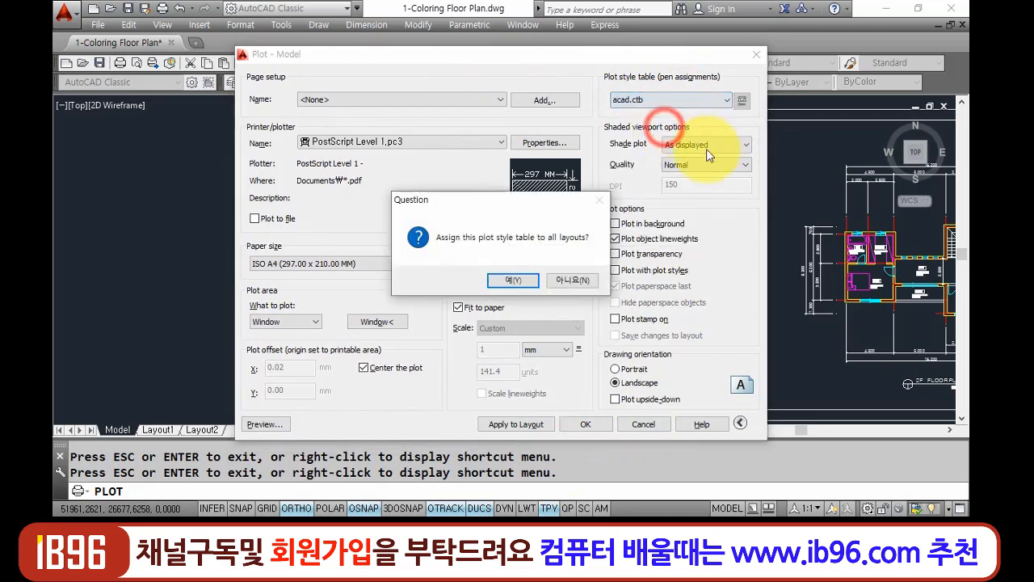
{"action": "left_click", "coordinate": [509, 279]}
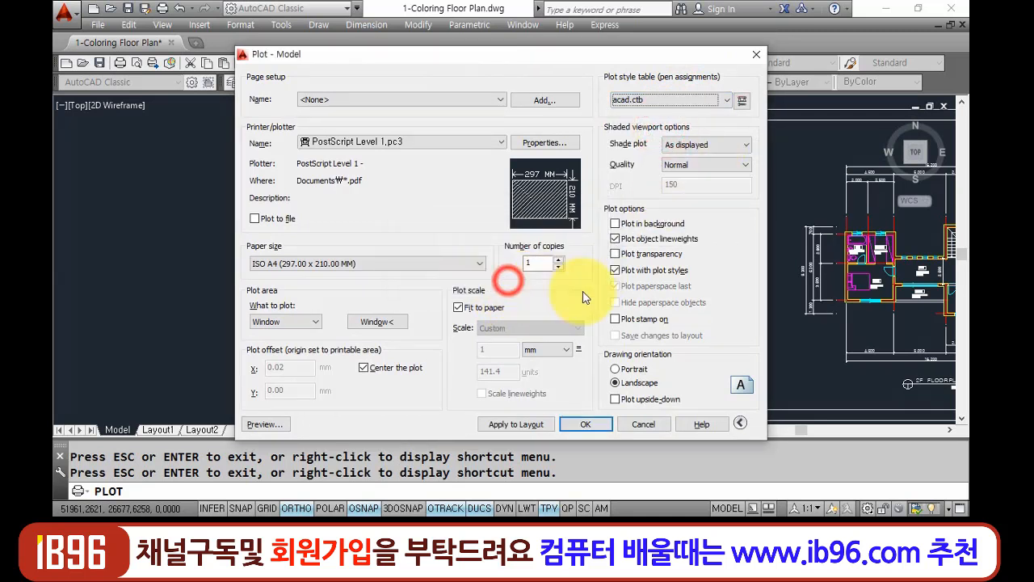
- Edit the acad.ctb plot style table so that Color 1 through Color 255 all plot in Black, and save it
{"action": "left_click", "coordinate": [743, 101]}
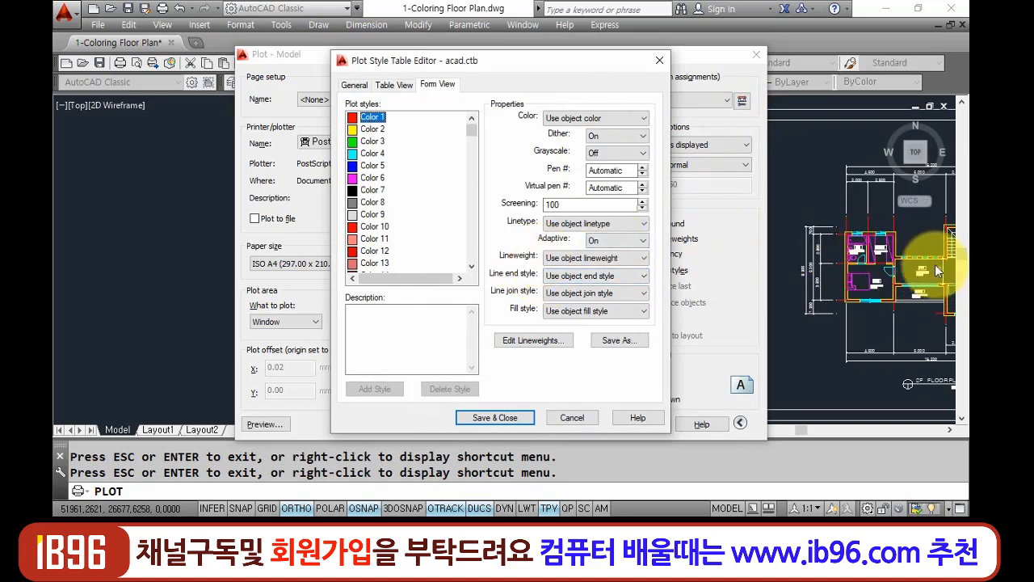
{"action": "left_click", "coordinate": [384, 227], "text": "shift"}
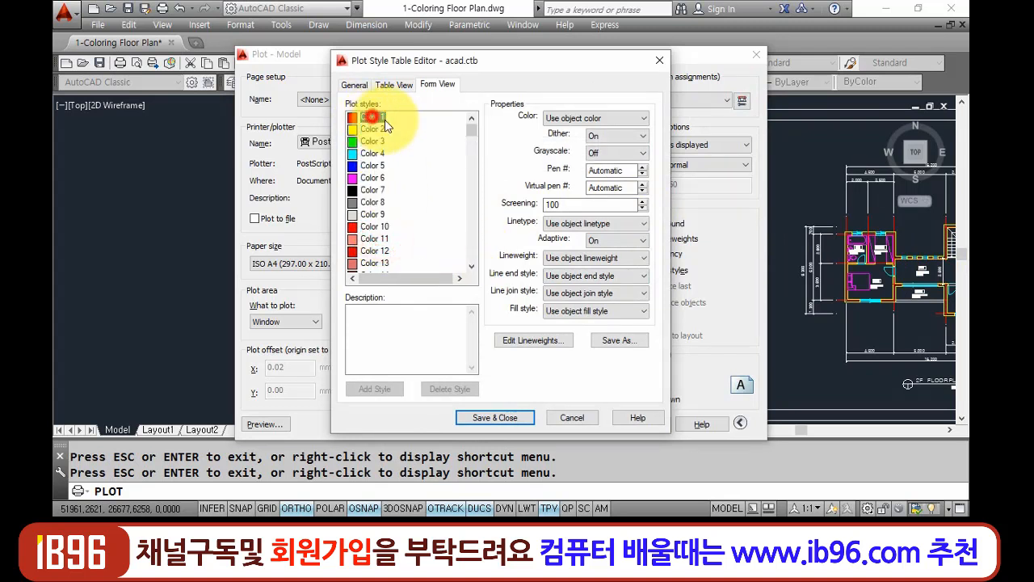
{"action": "scroll", "coordinate": [400, 178], "scroll_direction": "down", "scroll_amount": 13}
{"action": "left_click_drag", "start_coordinate": [479, 159], "coordinate": [473, 277]}
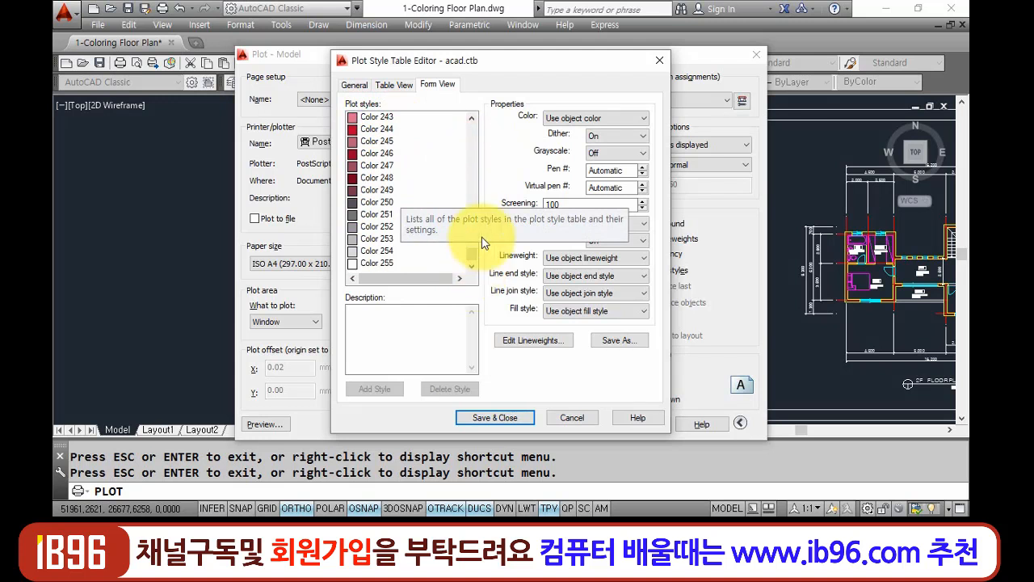
{"action": "left_click", "coordinate": [380, 263], "text": "shift"}
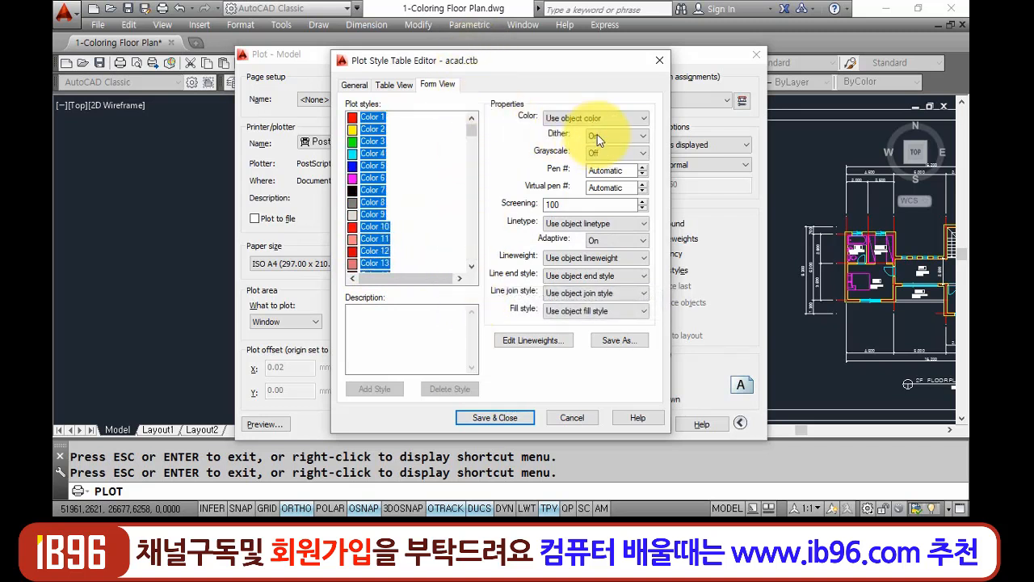
{"action": "left_click", "coordinate": [624, 118]}
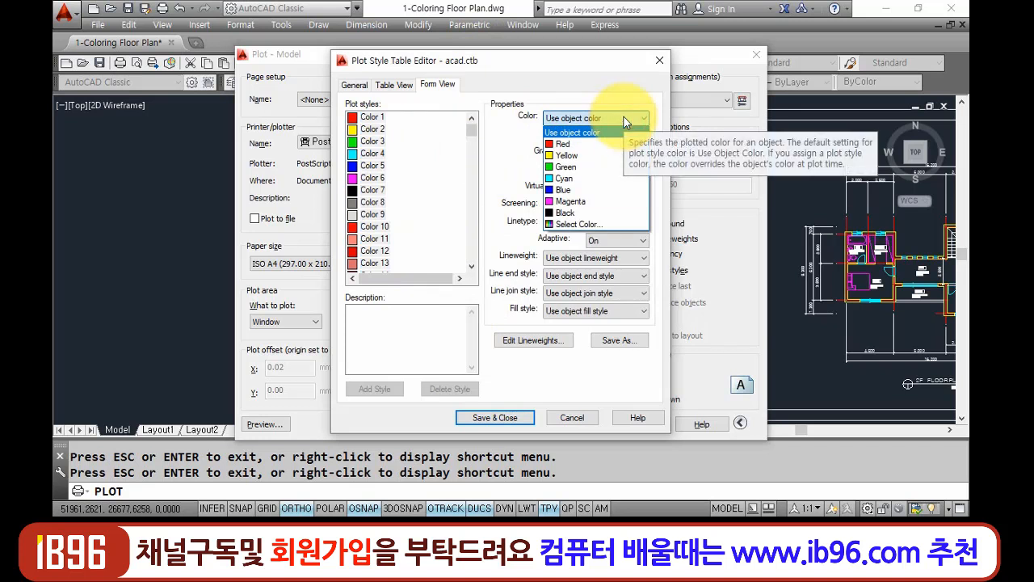
{"action": "left_click", "coordinate": [613, 215]}
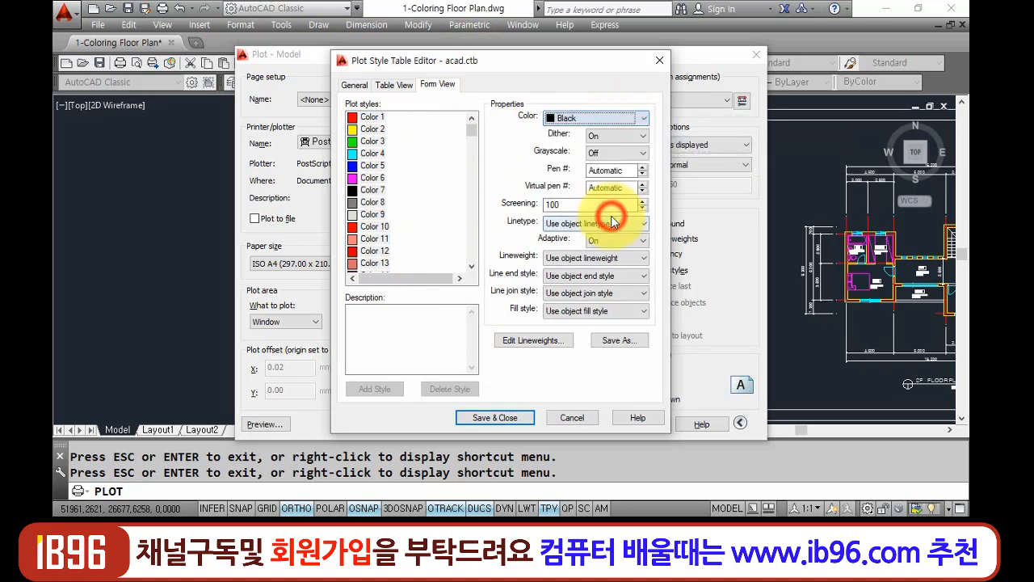
{"action": "left_click", "coordinate": [507, 421]}
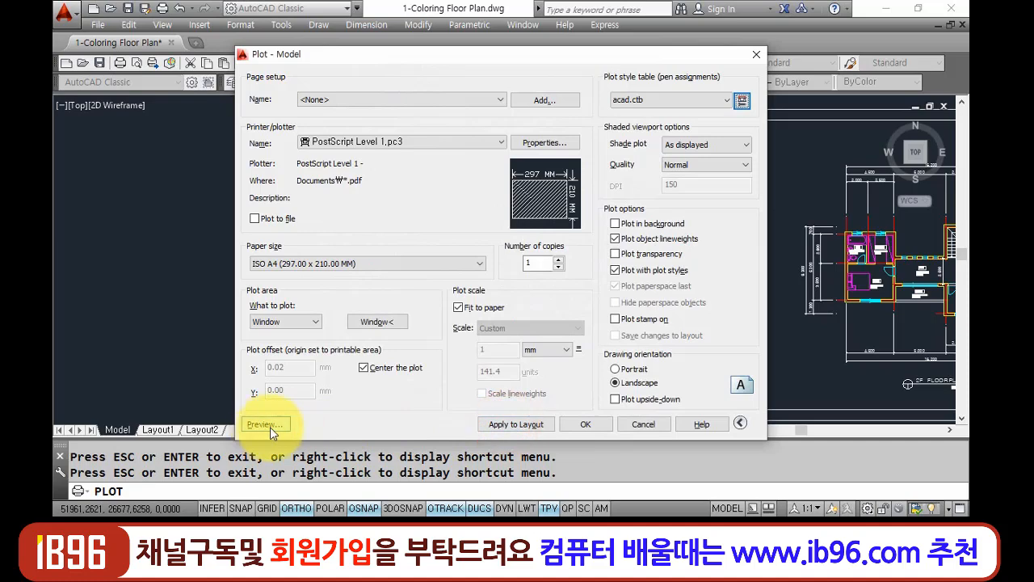
- Preview the all-black plot, inspect the floor plan's linework up close, and close the preview
{"action": "left_click", "coordinate": [266, 424]}
{"action": "left_click_drag", "start_coordinate": [503, 369], "coordinate": [394, 108]}
{"action": "left_click_drag", "start_coordinate": [469, 253], "coordinate": [599, 313]}
{"action": "left_click_drag", "start_coordinate": [560, 312], "coordinate": [672, 349]}
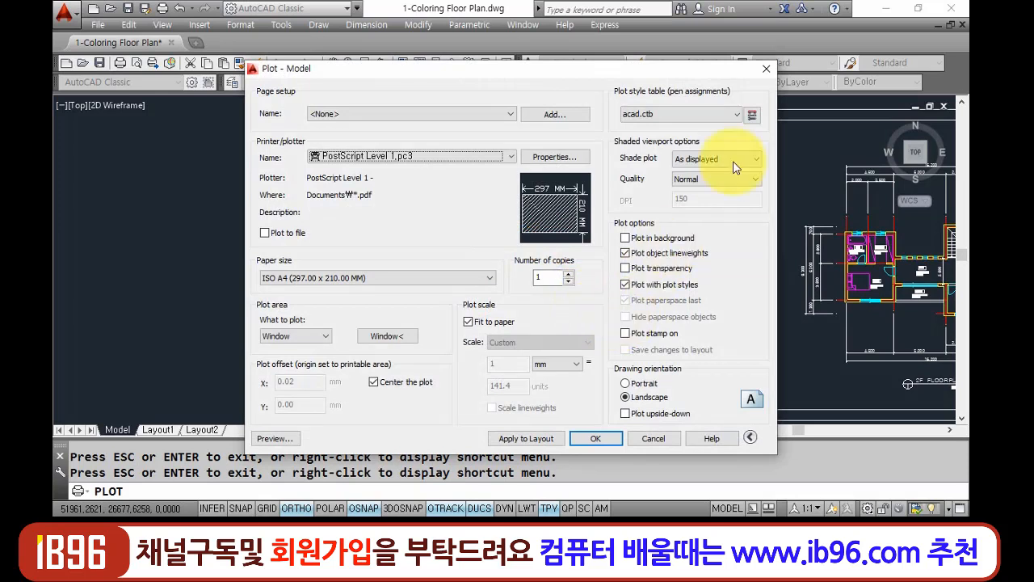
- Reopen the acad.ctb plot styles and set the lineweight of Color 1 to 0.1000 mm and Color 2 to 0.3000 mm
{"action": "left_click", "coordinate": [751, 114]}
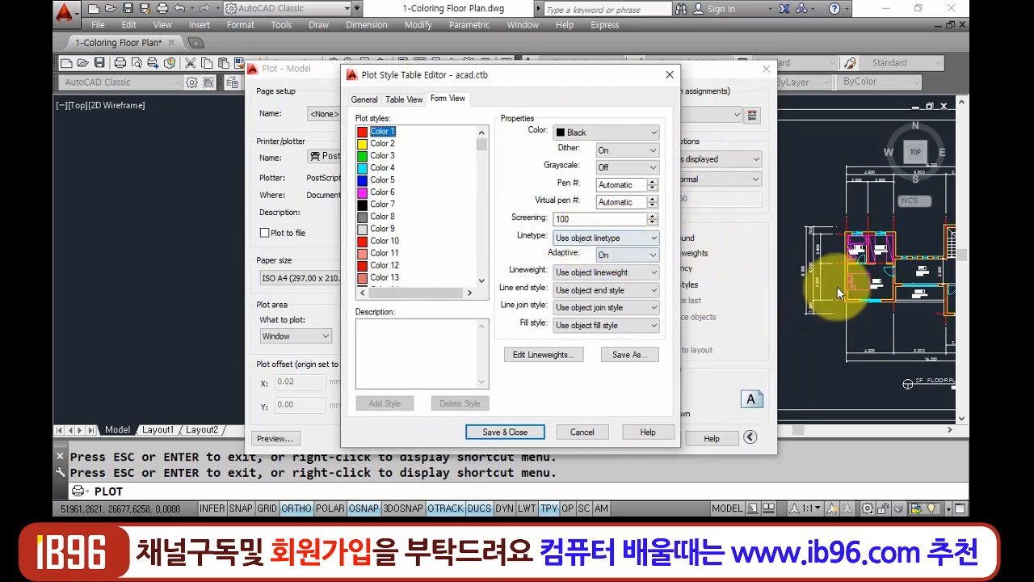
{"action": "left_click", "coordinate": [633, 275]}
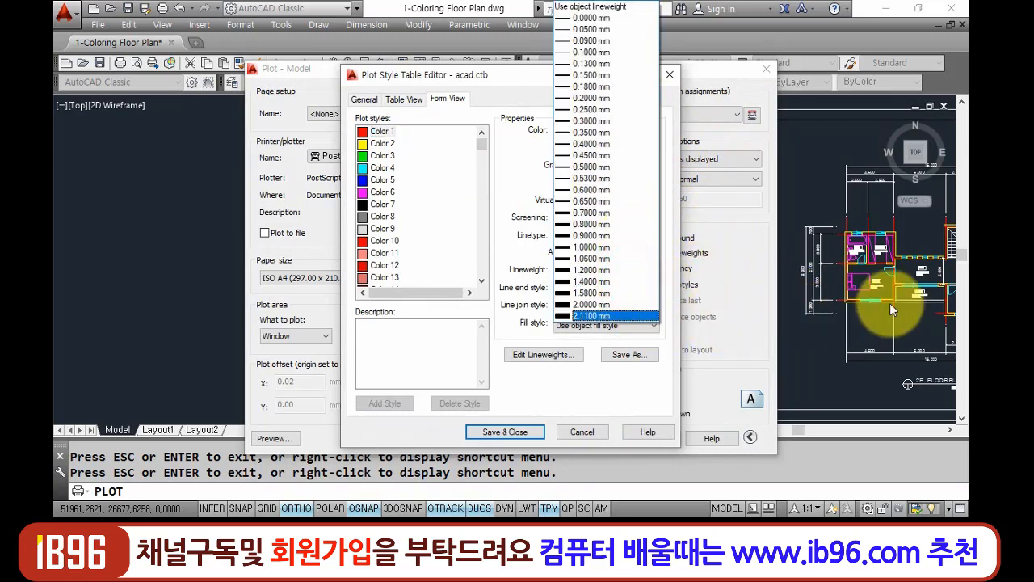
{"action": "left_click", "coordinate": [594, 52]}
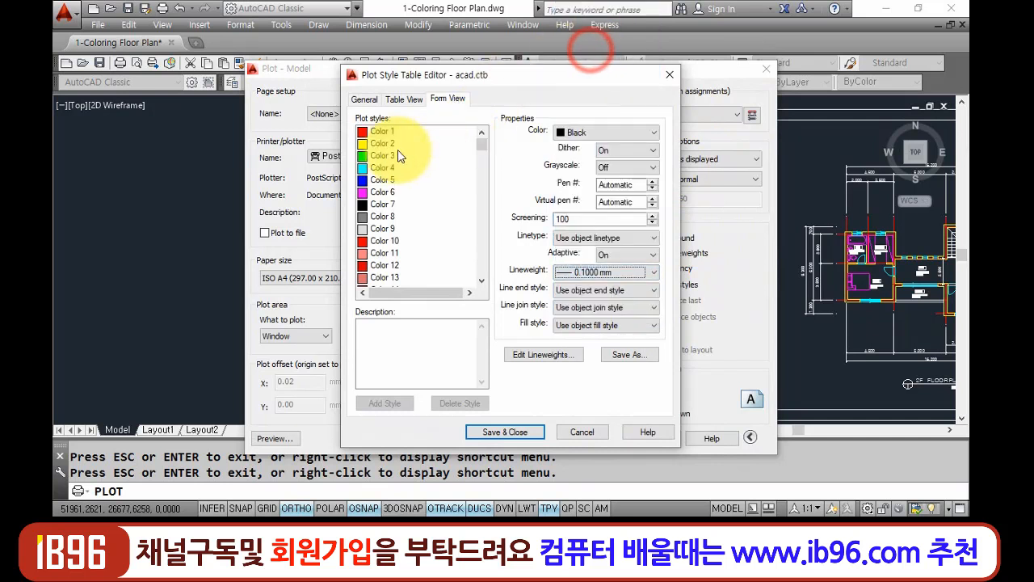
{"action": "left_click", "coordinate": [606, 273]}
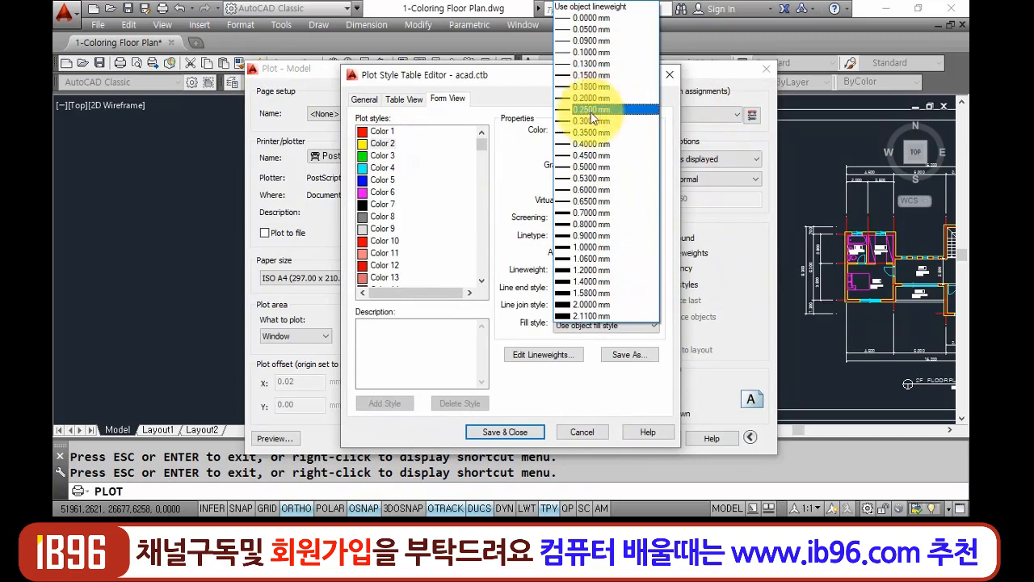
{"action": "left_click", "coordinate": [597, 122]}
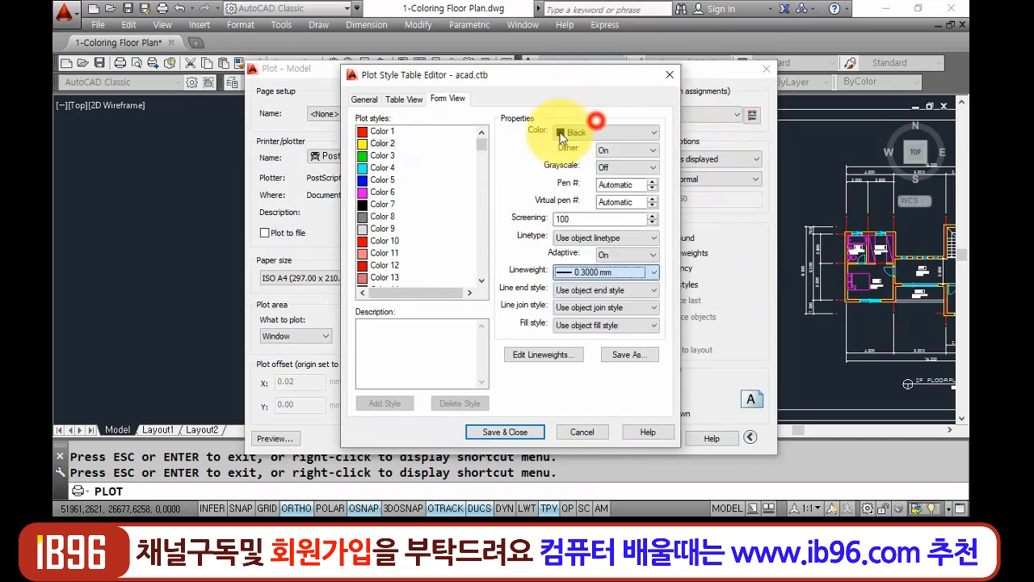
- Set the plot lineweight of Color 3 to 0.1500 mm and Color 4 to 0.2000 mm
{"action": "left_click", "coordinate": [380, 156]}
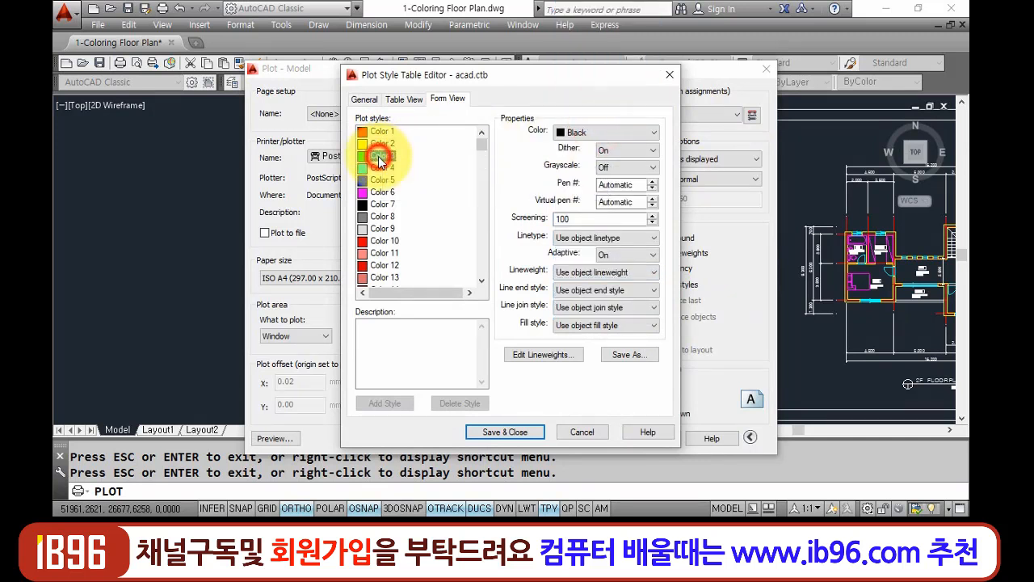
{"action": "left_click", "coordinate": [646, 273]}
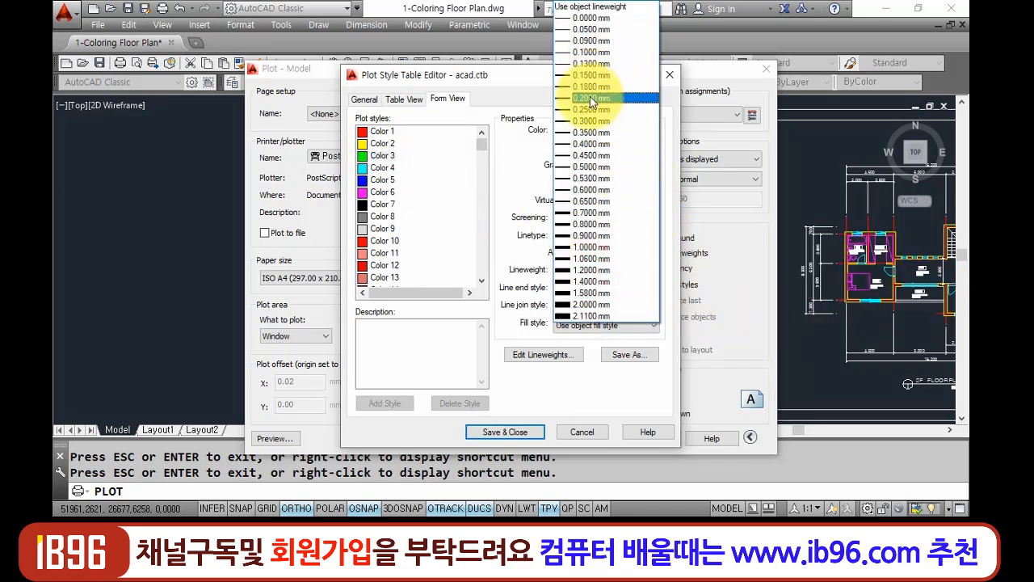
{"action": "left_click", "coordinate": [590, 76]}
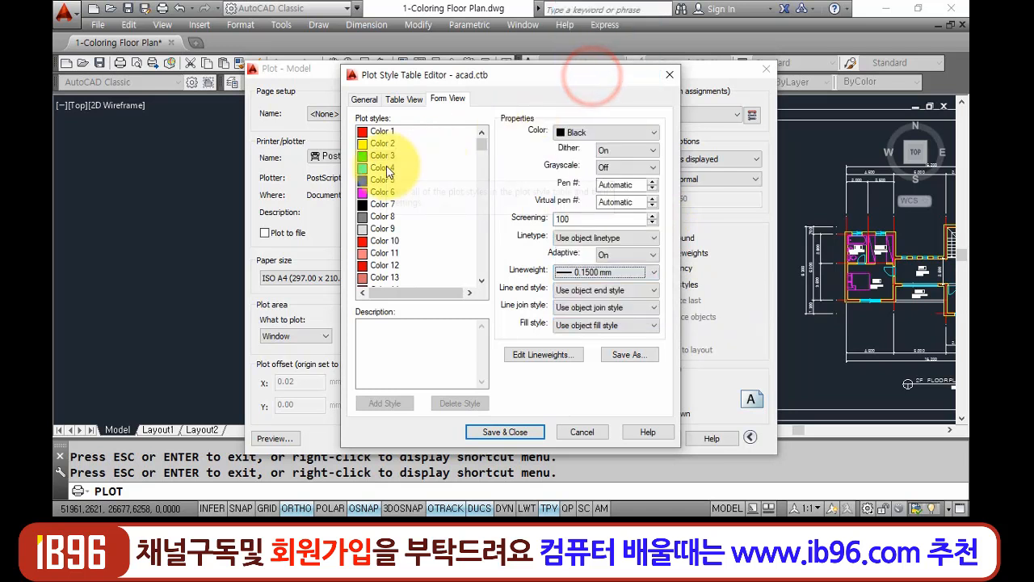
{"action": "left_click", "coordinate": [384, 167]}
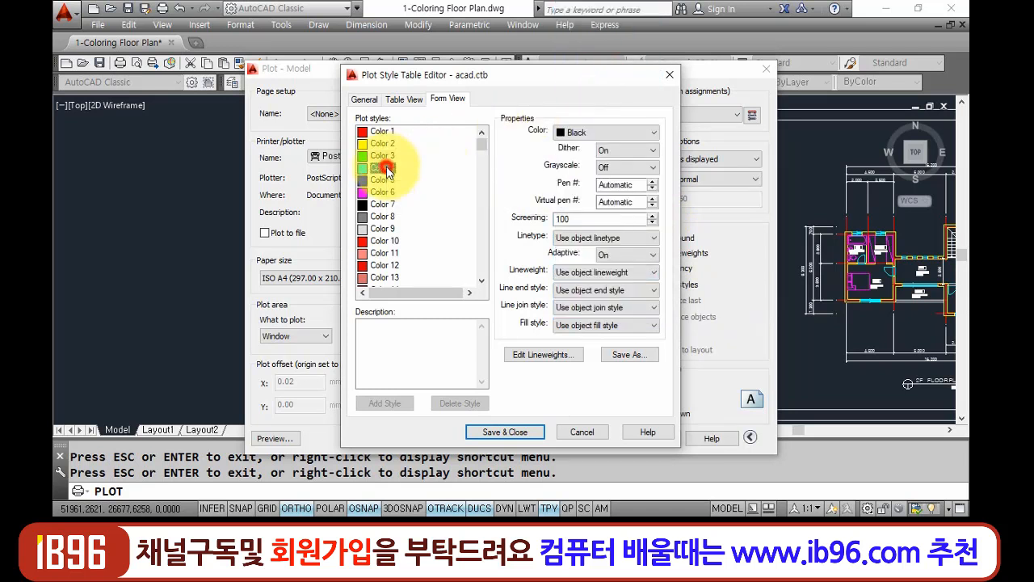
{"action": "left_click", "coordinate": [627, 273]}
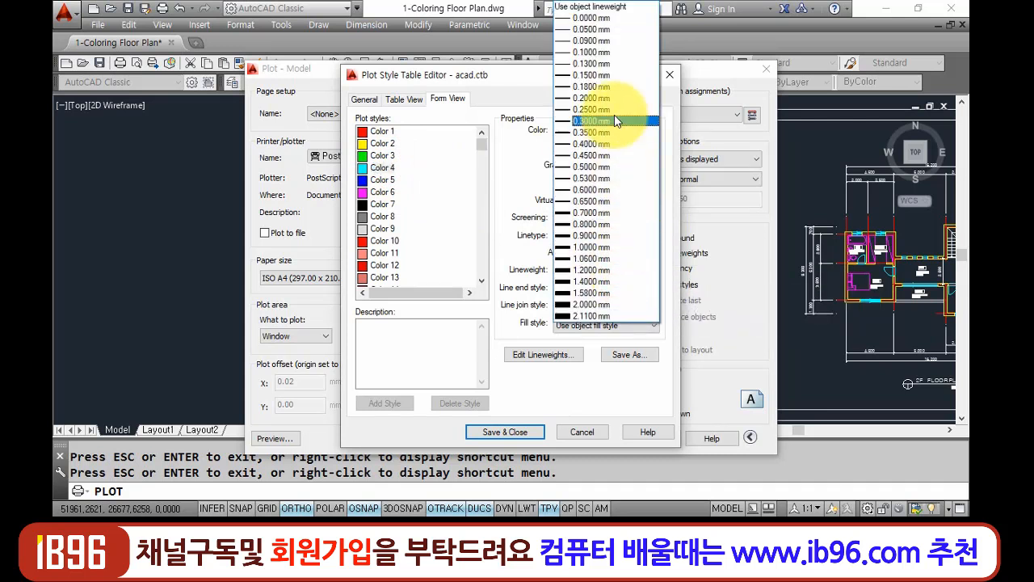
{"action": "left_click", "coordinate": [607, 99]}
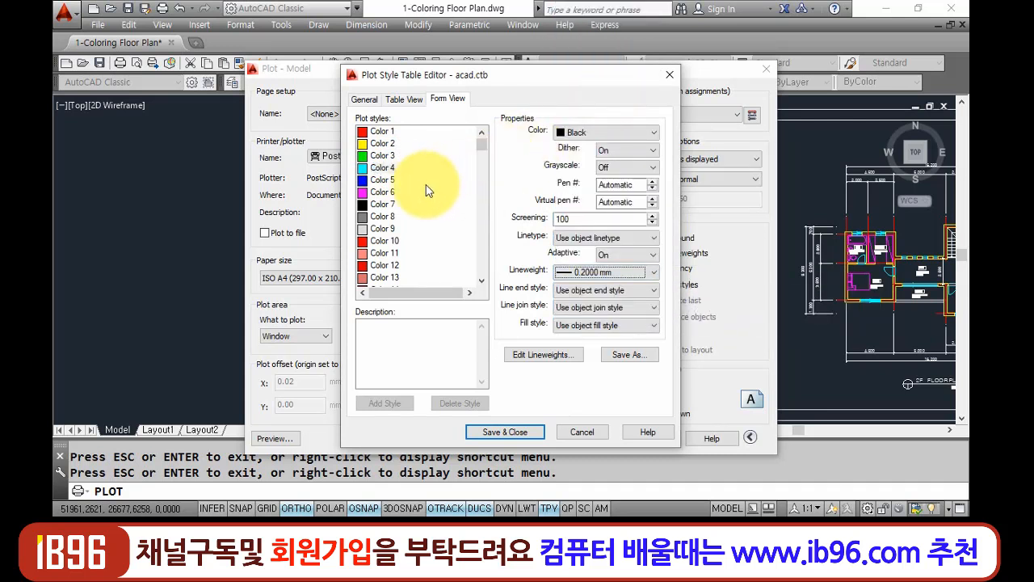
- Set the plot lineweights of Color 5 and Color 6 to 0.1500 mm each
{"action": "left_click", "coordinate": [390, 187]}
{"action": "left_click", "coordinate": [620, 273]}
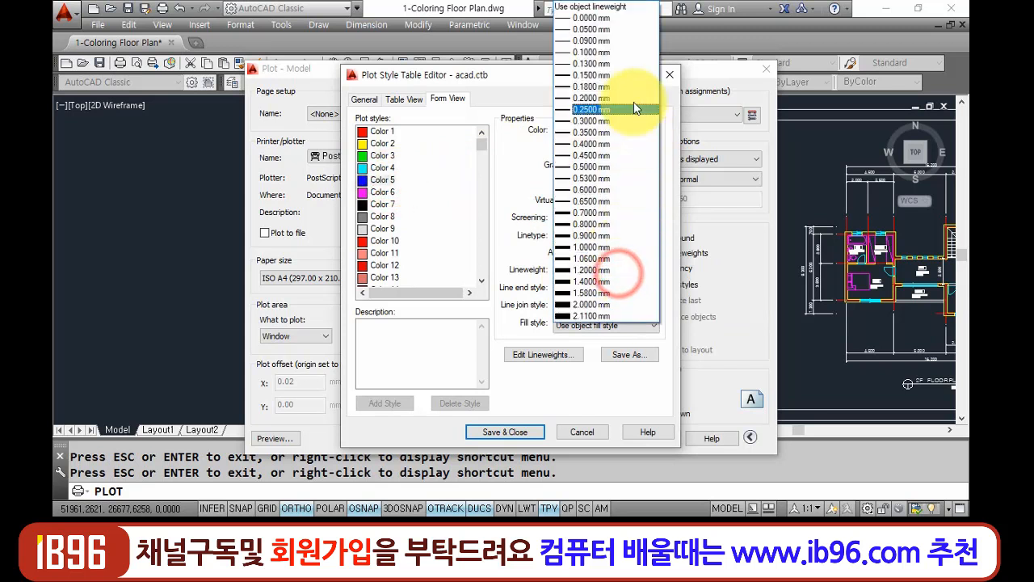
{"action": "left_click", "coordinate": [605, 75]}
{"action": "left_click", "coordinate": [383, 191]}
{"action": "left_click", "coordinate": [620, 272]}
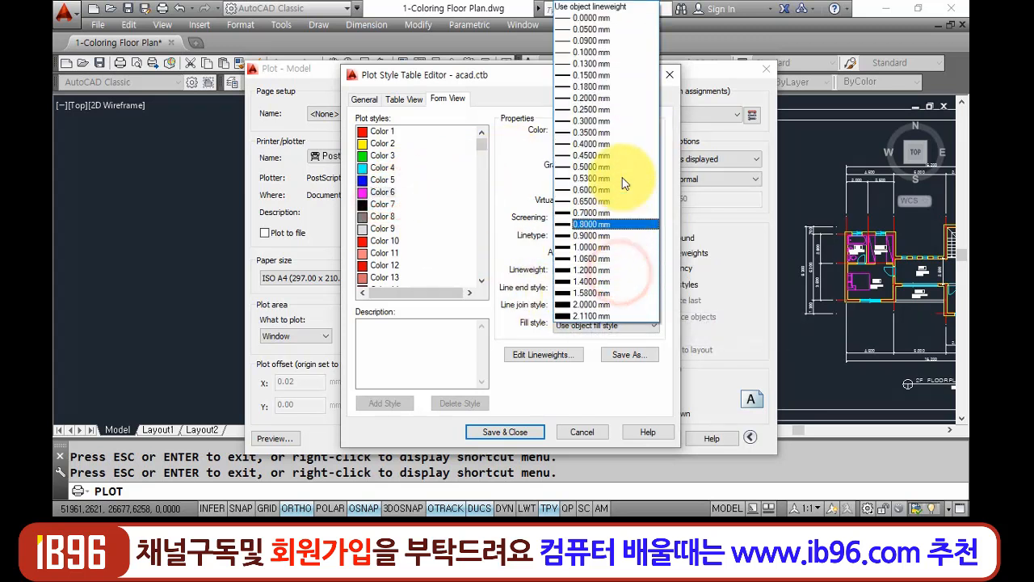
{"action": "left_click", "coordinate": [602, 75]}
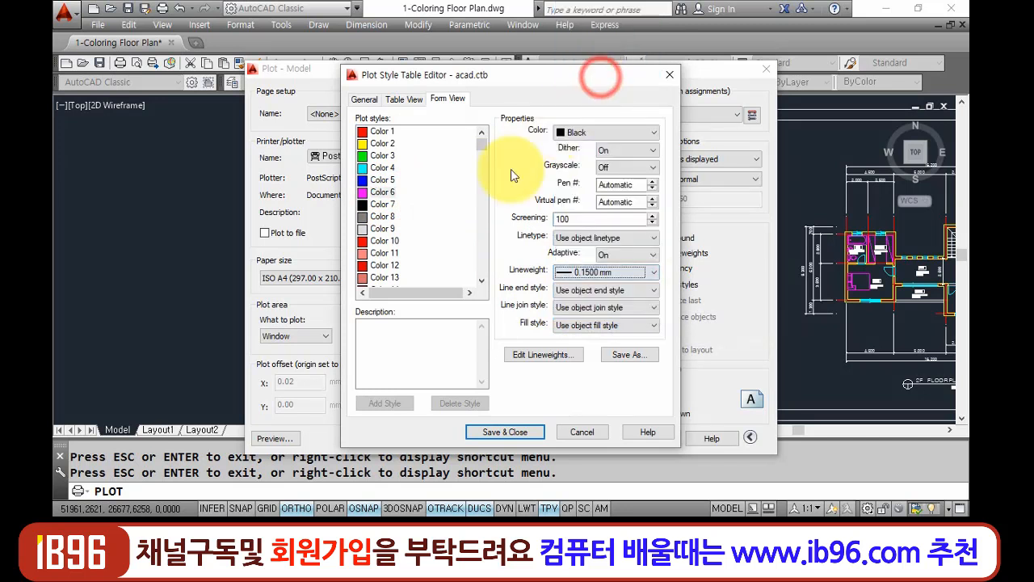
- Set the lineweight of Color 7 to 0.1500 mm and Color 8 to 0.1000 mm, saving the plot style table
{"action": "left_click", "coordinate": [380, 204]}
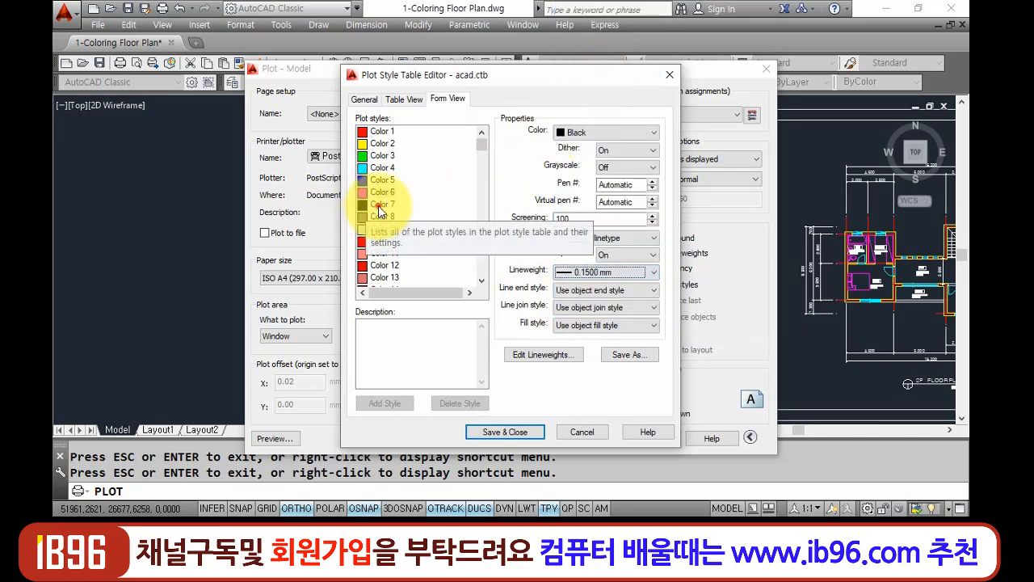
{"action": "left_click", "coordinate": [588, 272]}
{"action": "left_click", "coordinate": [612, 81]}
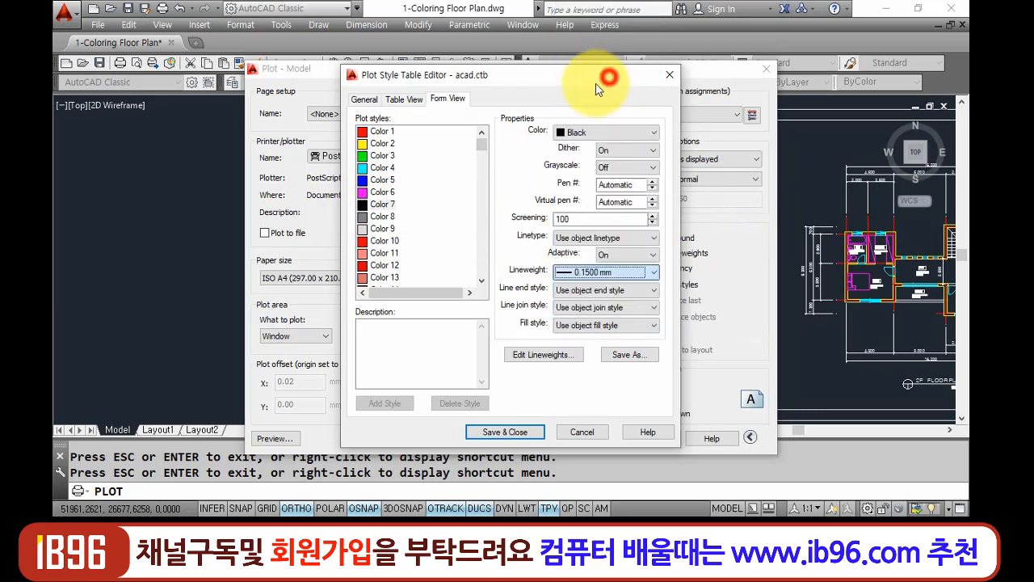
{"action": "left_click", "coordinate": [383, 216]}
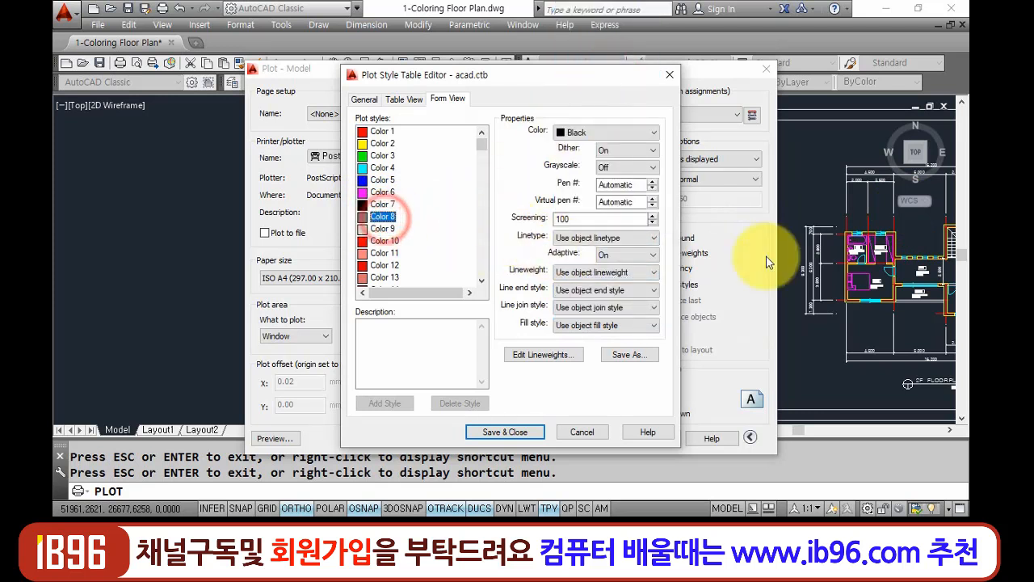
{"action": "left_click", "coordinate": [598, 273]}
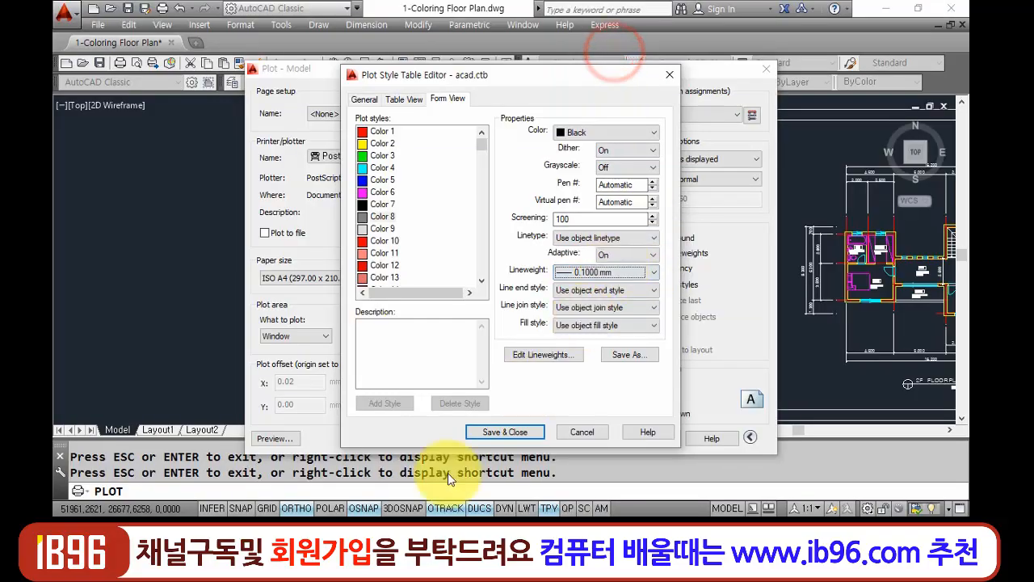
{"action": "left_click", "coordinate": [517, 433]}
- Preview the plot and examine the lineweights of the walls, stairs, furniture and dimensions up close
{"action": "left_click", "coordinate": [290, 438]}
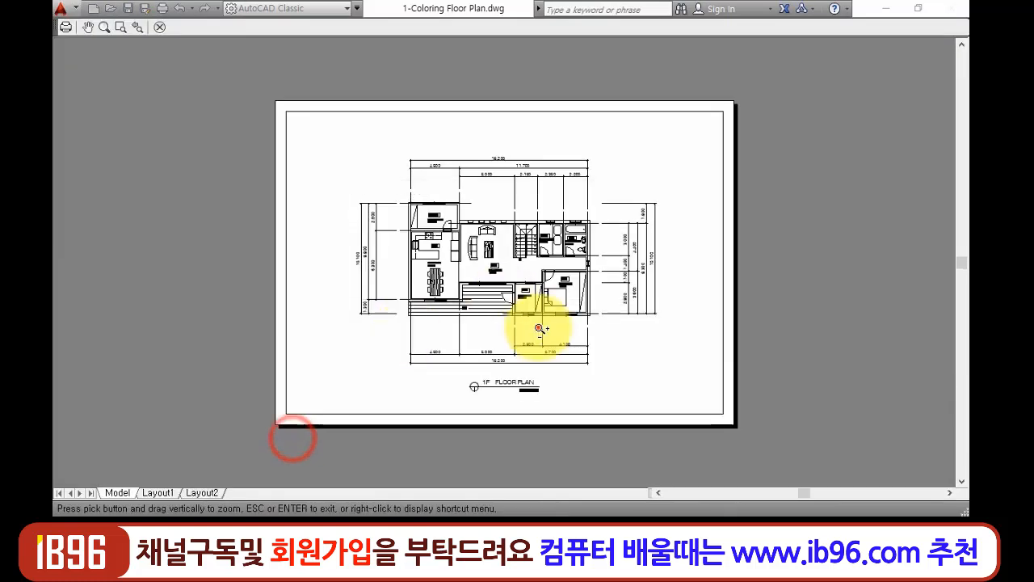
{"action": "left_click_drag", "start_coordinate": [539, 325], "coordinate": [521, 242]}
{"action": "left_click_drag", "start_coordinate": [516, 283], "coordinate": [485, 215]}
{"action": "left_click_drag", "start_coordinate": [596, 299], "coordinate": [485, 115]}
{"action": "left_click_drag", "start_coordinate": [596, 254], "coordinate": [597, 176]}
{"action": "left_click_drag", "start_coordinate": [637, 306], "coordinate": [623, 293]}
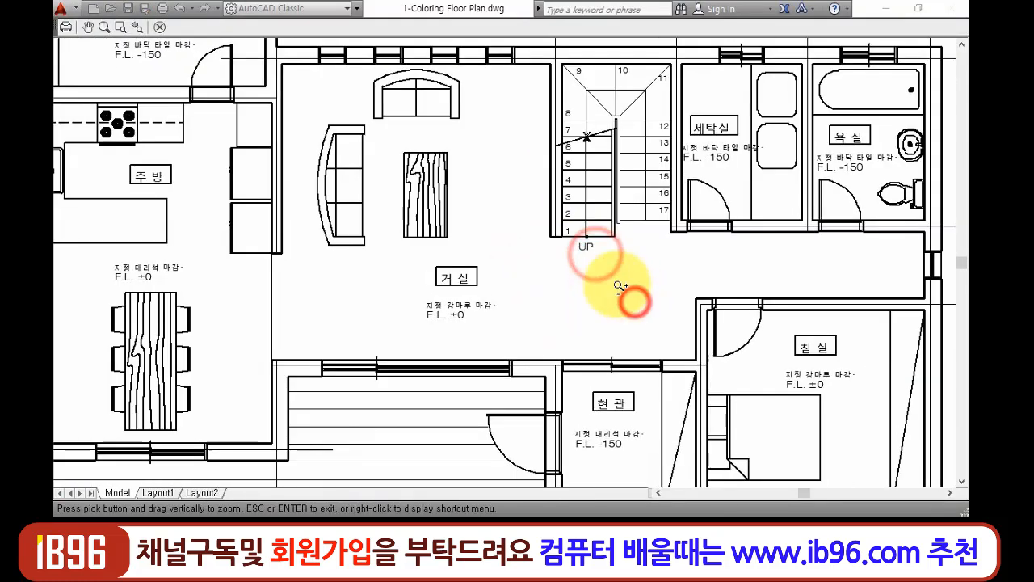
{"action": "left_click_drag", "start_coordinate": [429, 340], "coordinate": [319, 426]}
{"action": "left_click_drag", "start_coordinate": [528, 364], "coordinate": [477, 306]}
{"action": "left_click_drag", "start_coordinate": [451, 233], "coordinate": [488, 269]}
{"action": "left_click_drag", "start_coordinate": [543, 356], "coordinate": [543, 429]}
{"action": "left_click_drag", "start_coordinate": [387, 309], "coordinate": [362, 204]}
{"action": "left_click_drag", "start_coordinate": [400, 338], "coordinate": [524, 397]}
{"action": "left_click_drag", "start_coordinate": [381, 319], "coordinate": [407, 231]}
{"action": "left_click_drag", "start_coordinate": [509, 335], "coordinate": [444, 278]}
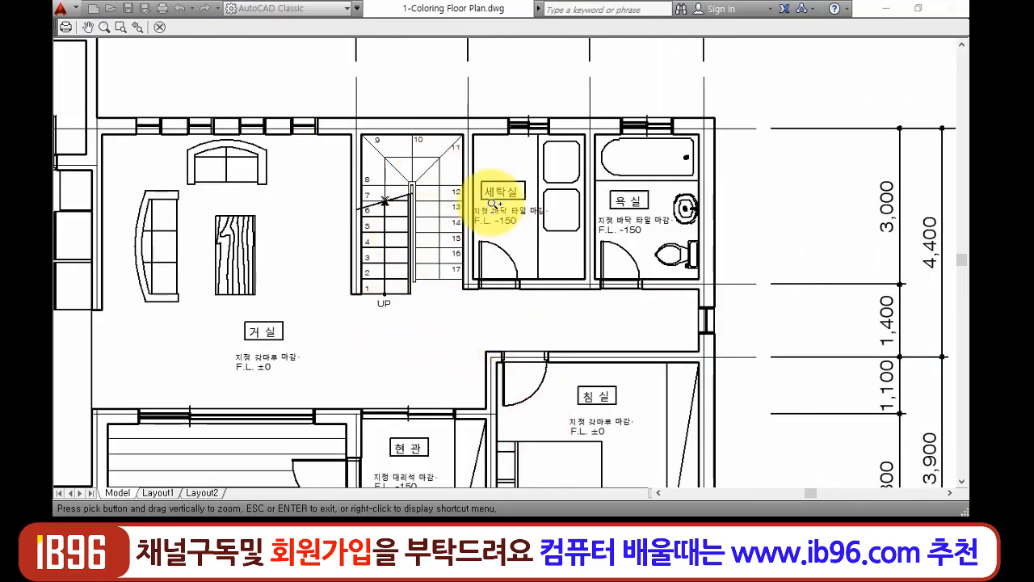
{"action": "key", "text": "Escape"}
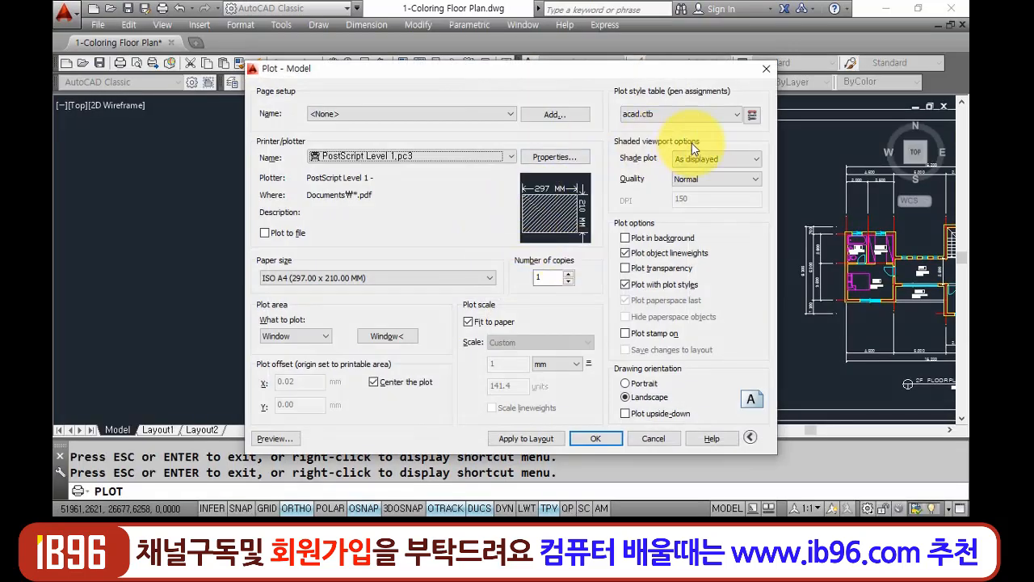
- Set the plot color of Color 8 in acad.ctb to index color 8 and save the plot style table
{"action": "left_click", "coordinate": [753, 115]}
{"action": "left_click", "coordinate": [383, 217]}
{"action": "left_click", "coordinate": [618, 131]}
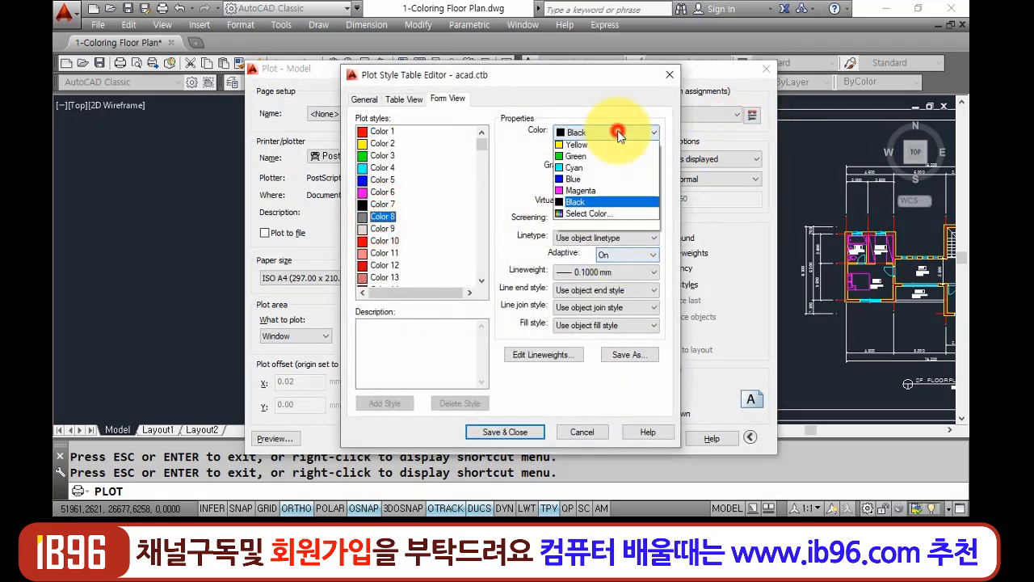
{"action": "left_click", "coordinate": [599, 239]}
{"action": "left_click", "coordinate": [414, 155]}
{"action": "left_click", "coordinate": [489, 296]}
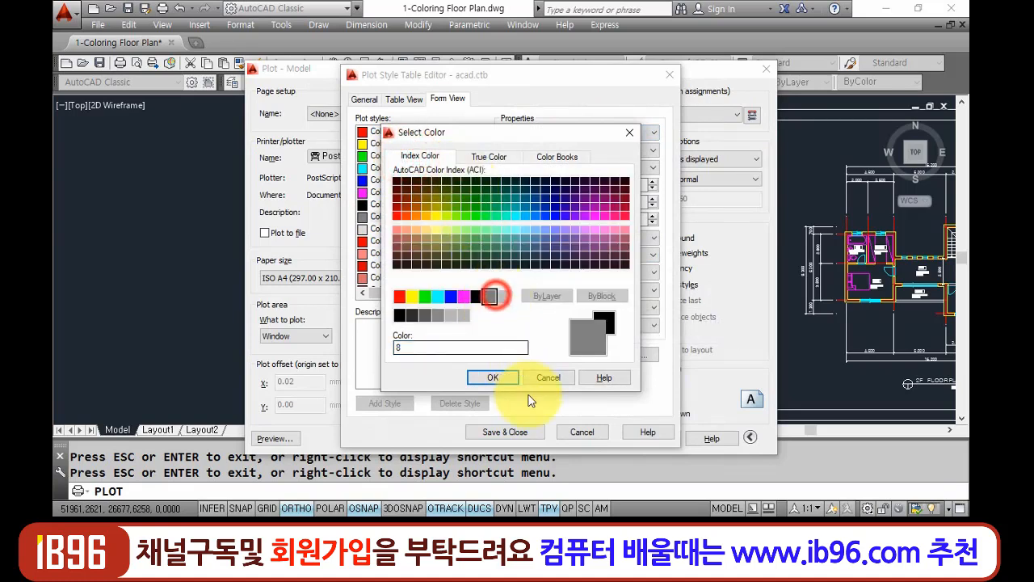
{"action": "left_click", "coordinate": [502, 377]}
{"action": "left_click", "coordinate": [506, 433]}
- Preview the plot again to check how the Color 8 lines print on the stairs, furniture and deck
{"action": "left_click", "coordinate": [274, 438]}
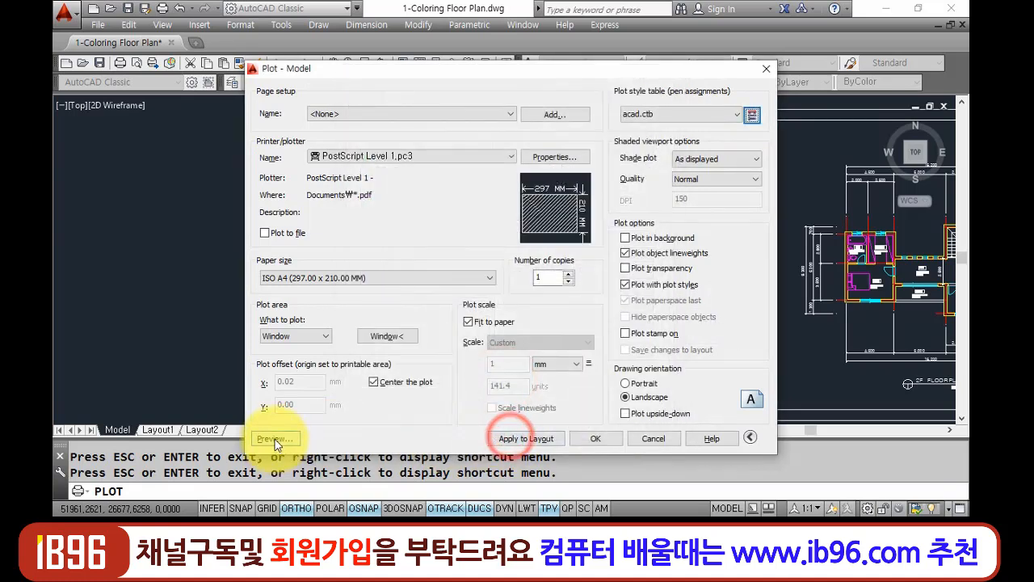
{"action": "left_click_drag", "start_coordinate": [517, 347], "coordinate": [499, 155]}
{"action": "left_click_drag", "start_coordinate": [577, 289], "coordinate": [542, 138]}
{"action": "left_click_drag", "start_coordinate": [605, 219], "coordinate": [612, 162]}
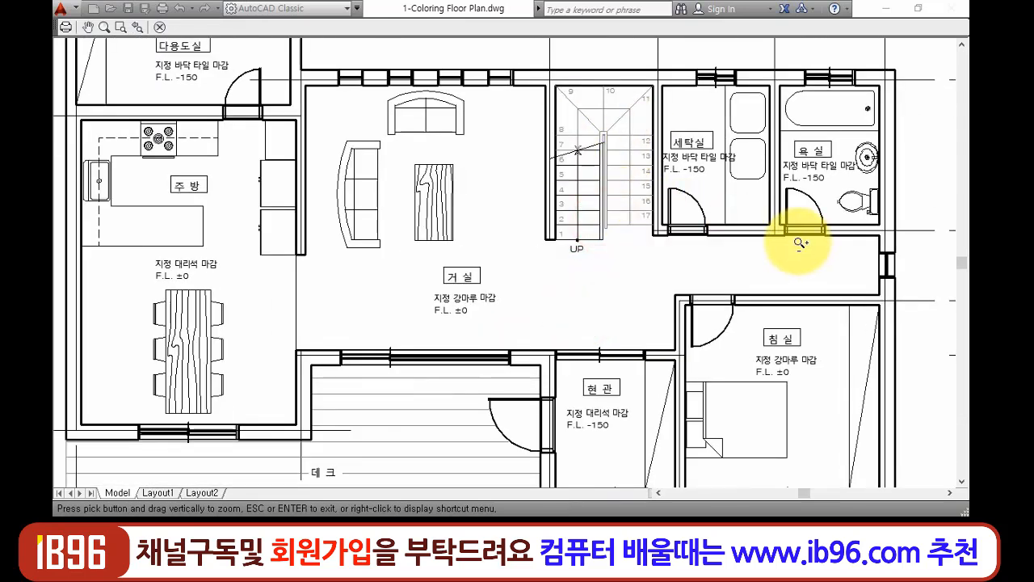
{"action": "mouse_move", "coordinate": [418, 297]}
{"action": "left_mouse_down"}
{"action": "mouse_move", "coordinate": [547, 282]}
{"action": "mouse_move", "coordinate": [656, 341]}
{"action": "mouse_move", "coordinate": [739, 412]}
{"action": "mouse_move", "coordinate": [521, 306]}
{"action": "mouse_move", "coordinate": [546, 315]}
{"action": "left_mouse_up"}
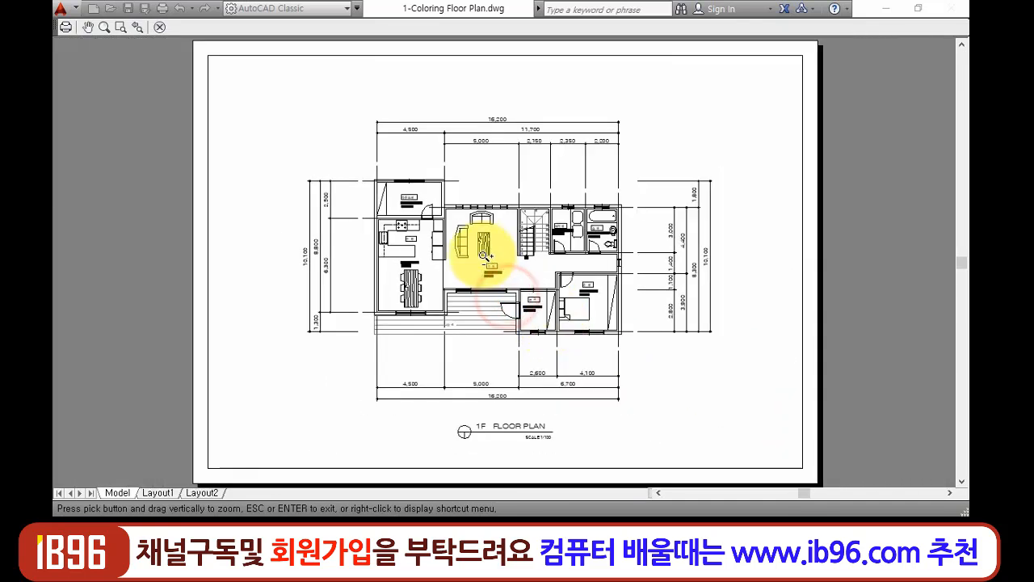
{"action": "key", "text": "Escape"}
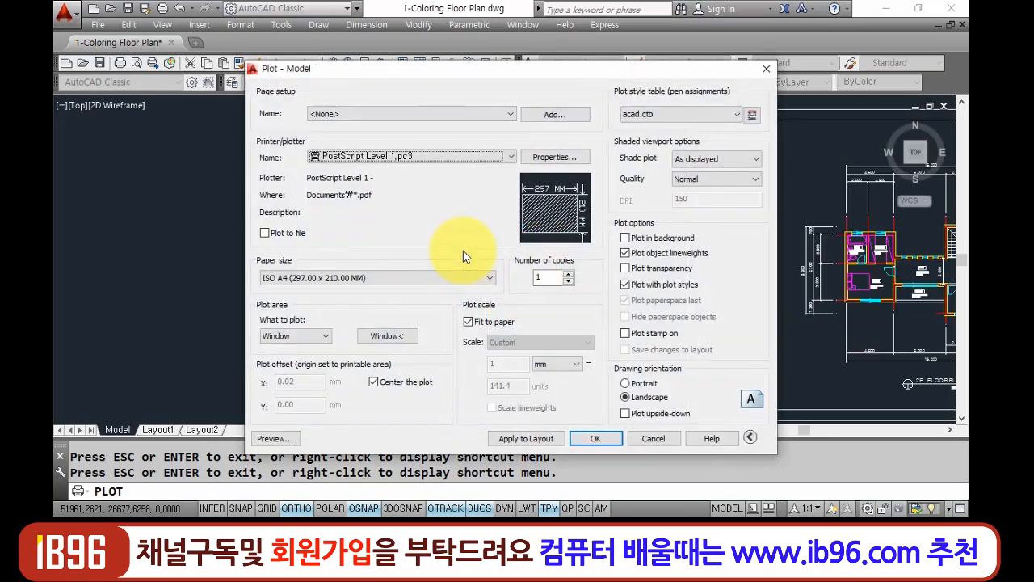
- Plot the floor plan to file as 1-Coloring Floor Plan-Model.EPS in the 녹화파일 folder of 42.Coloring-FloorPlan
{"action": "left_click", "coordinate": [264, 234]}
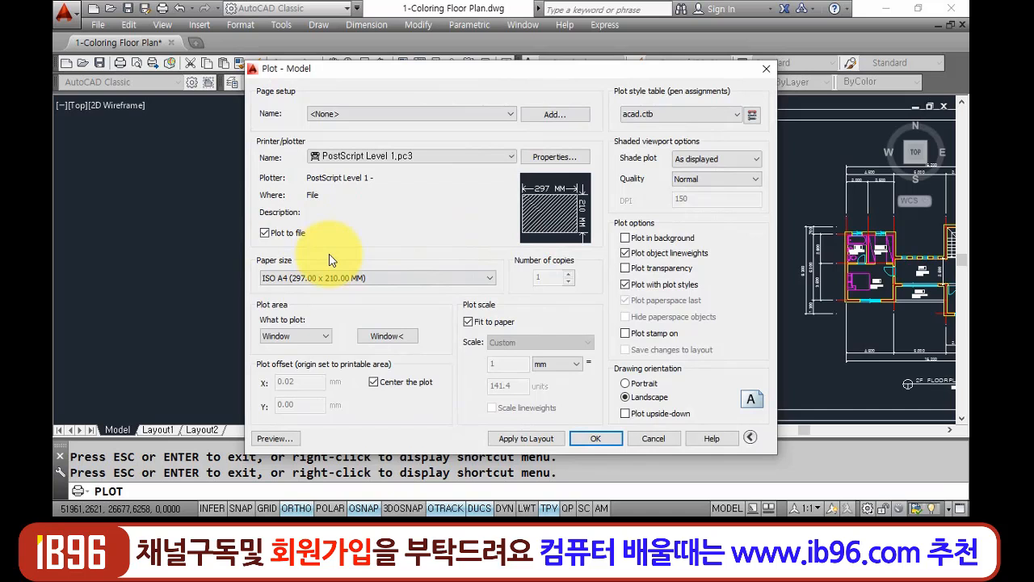
{"action": "left_click", "coordinate": [611, 439]}
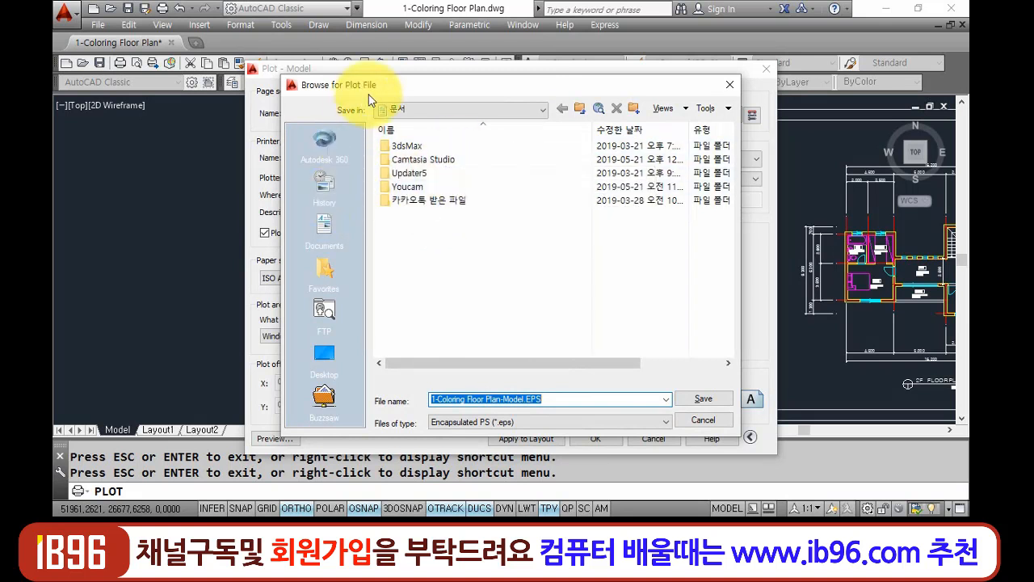
{"action": "left_click_drag", "start_coordinate": [388, 84], "coordinate": [466, 86]}
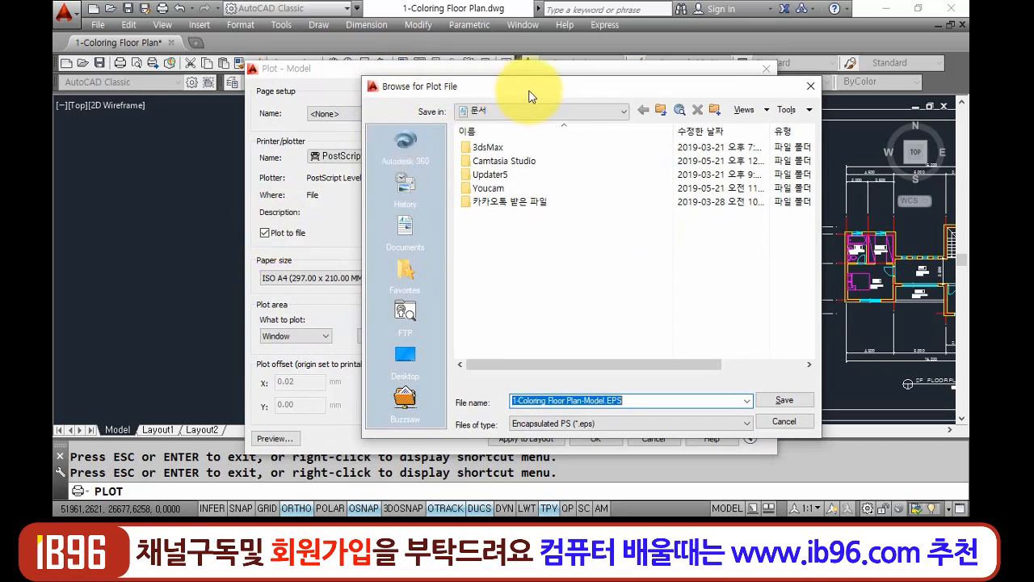
{"action": "left_click_drag", "start_coordinate": [527, 91], "coordinate": [434, 85]}
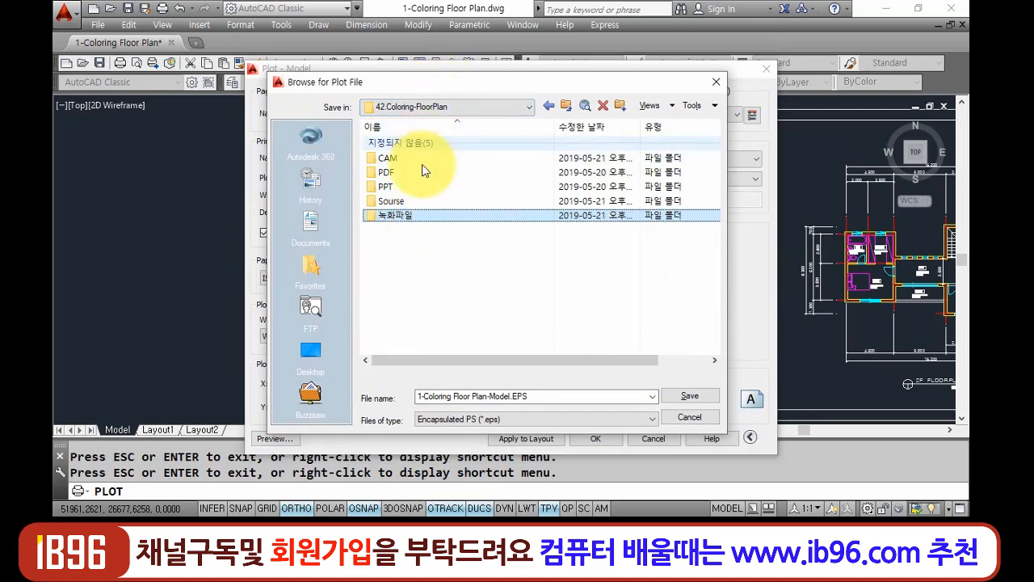
{"action": "double_click", "coordinate": [396, 216]}
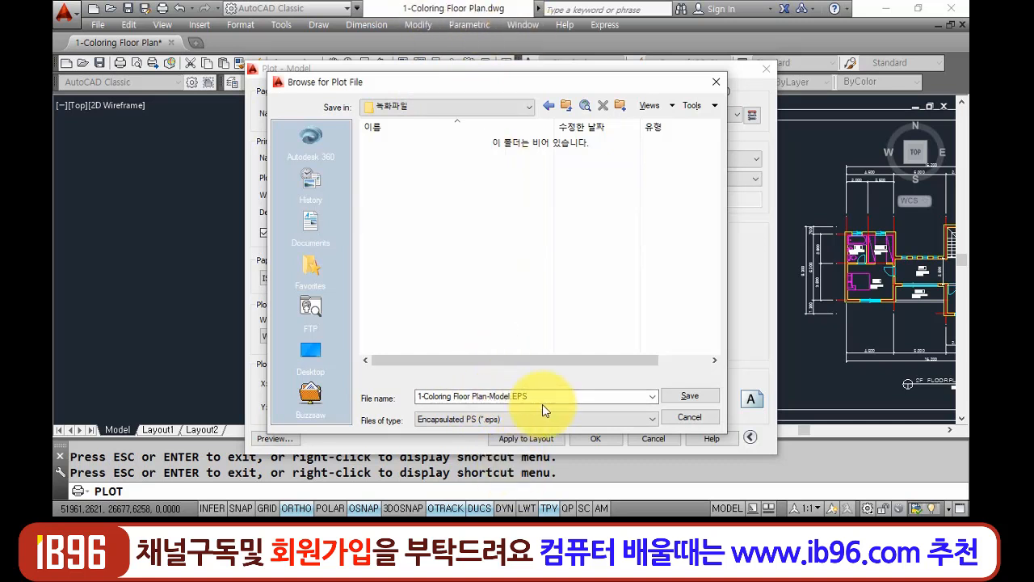
{"action": "left_click", "coordinate": [688, 396]}
{"action": "left_click", "coordinate": [688, 398]}
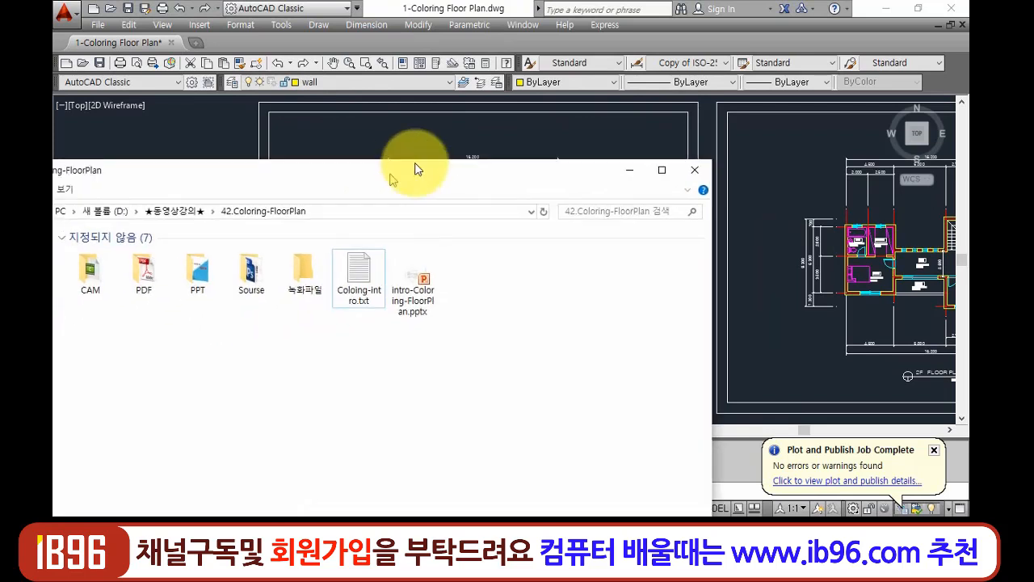
- Switch to File Explorer, open the 녹화파일 folder and select the plotted EPS file
{"action": "double_click", "coordinate": [336, 261]}
{"action": "left_click_drag", "start_coordinate": [472, 165], "coordinate": [571, 137]}
{"action": "left_click", "coordinate": [326, 311]}
{"action": "left_click", "coordinate": [238, 256]}
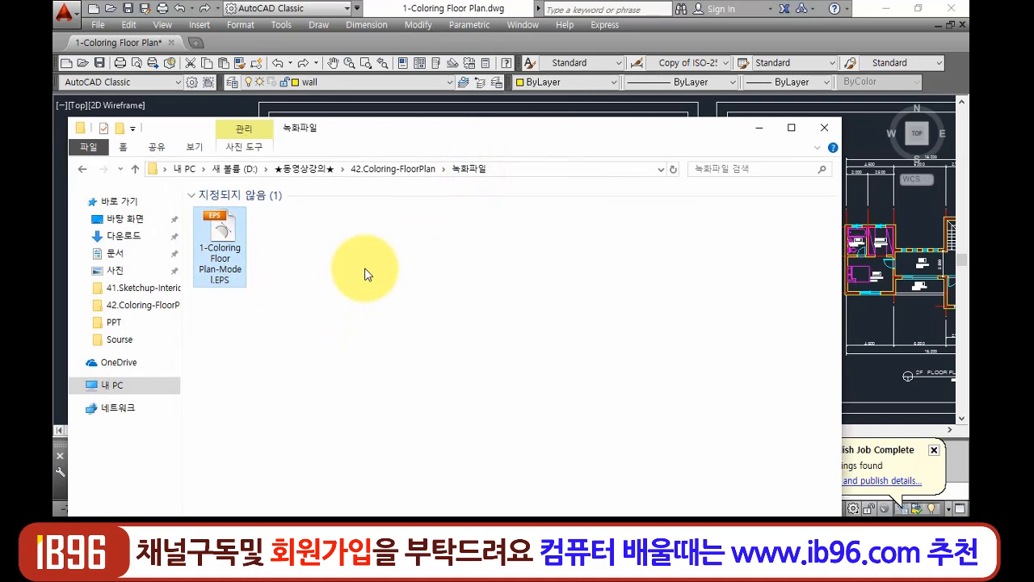
- Switch to Photoshop and open 1-Coloring Floor Plan-Model.EPS from the File Explorer folder
{"action": "left_click", "coordinate": [889, 9]}
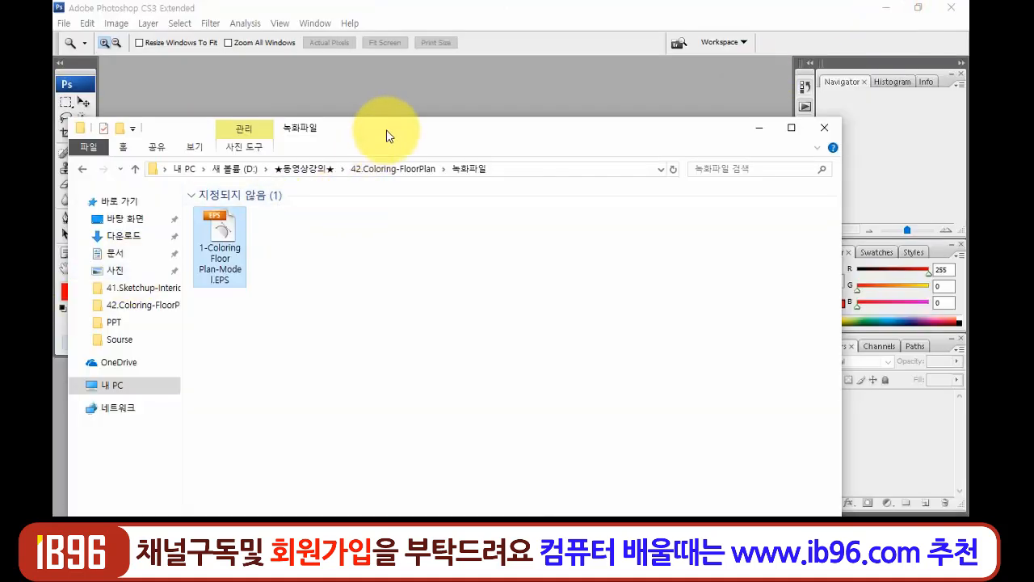
{"action": "left_click_drag", "start_coordinate": [384, 138], "coordinate": [563, 198]}
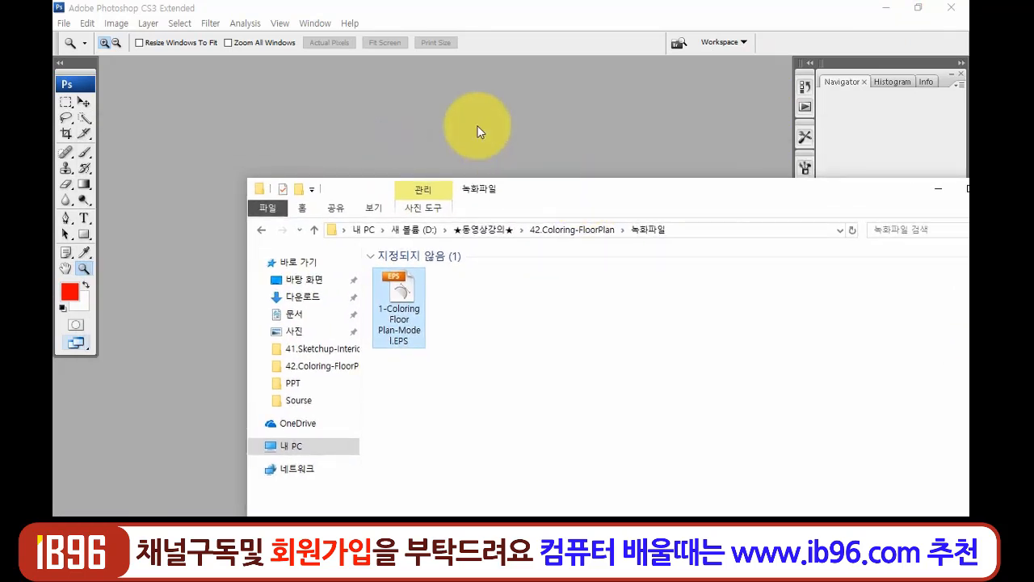
{"action": "left_click", "coordinate": [63, 23]}
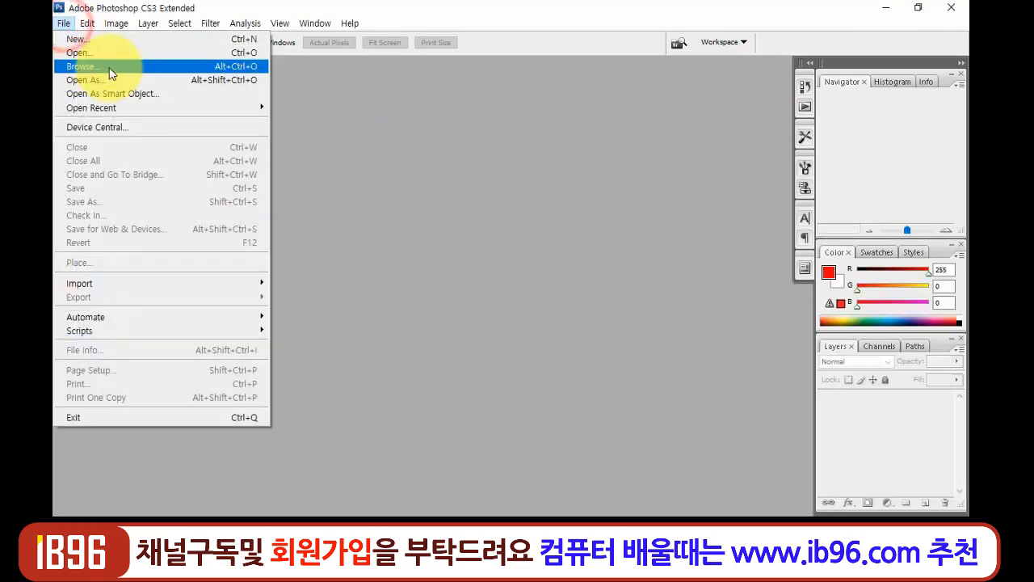
{"action": "left_click", "coordinate": [76, 80]}
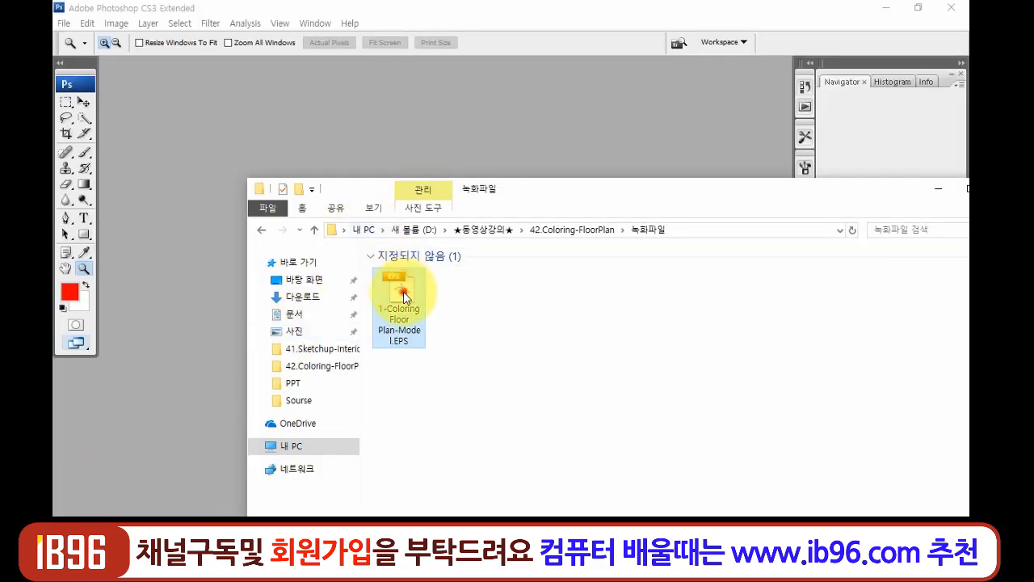
{"action": "left_click_drag", "start_coordinate": [405, 298], "coordinate": [282, 156]}
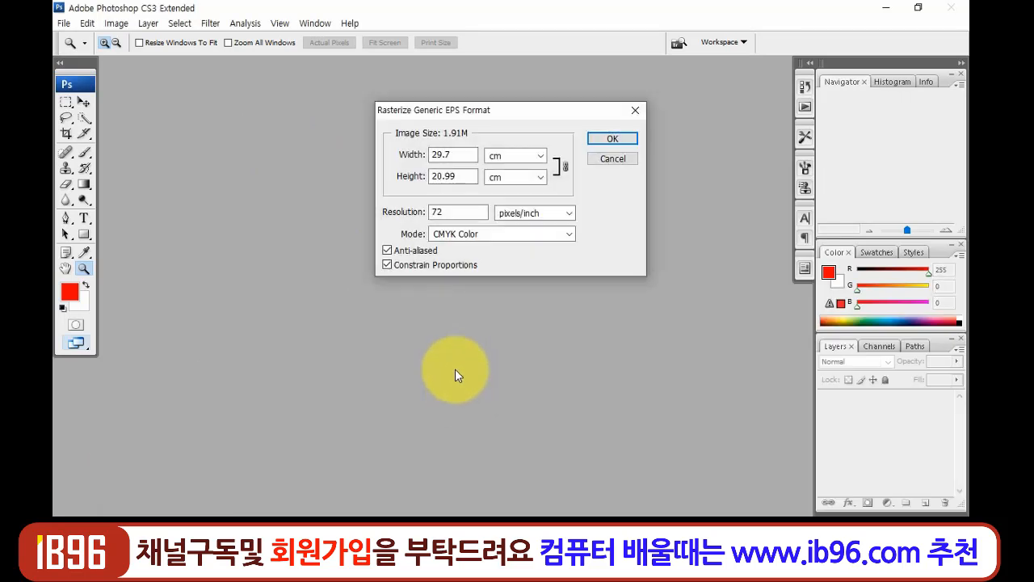
- Set the EPS rasterizing resolution to 150 pixels/inch, trying 300 before returning to 150
{"action": "double_click", "coordinate": [443, 211]}
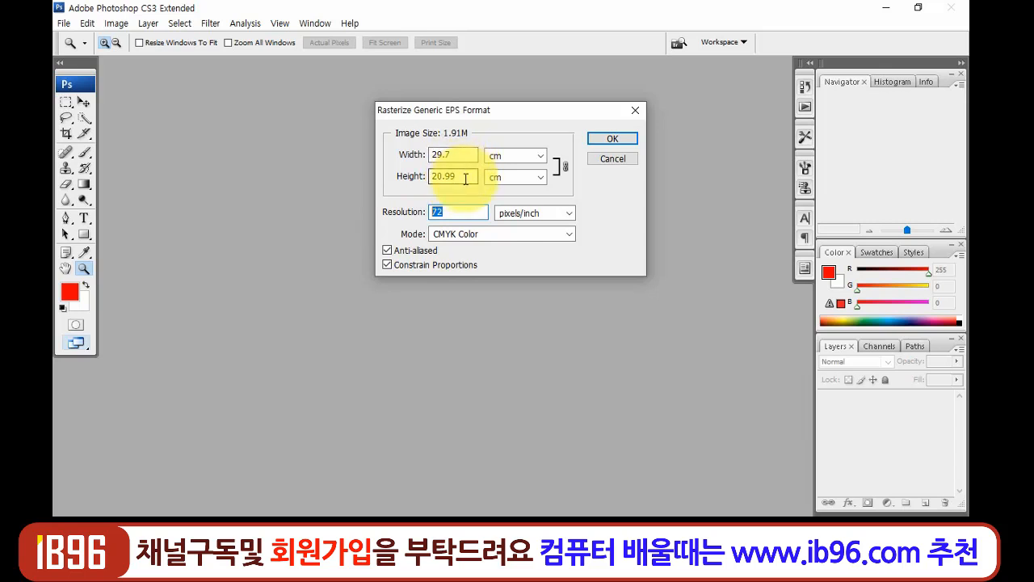
{"action": "left_click", "coordinate": [452, 211]}
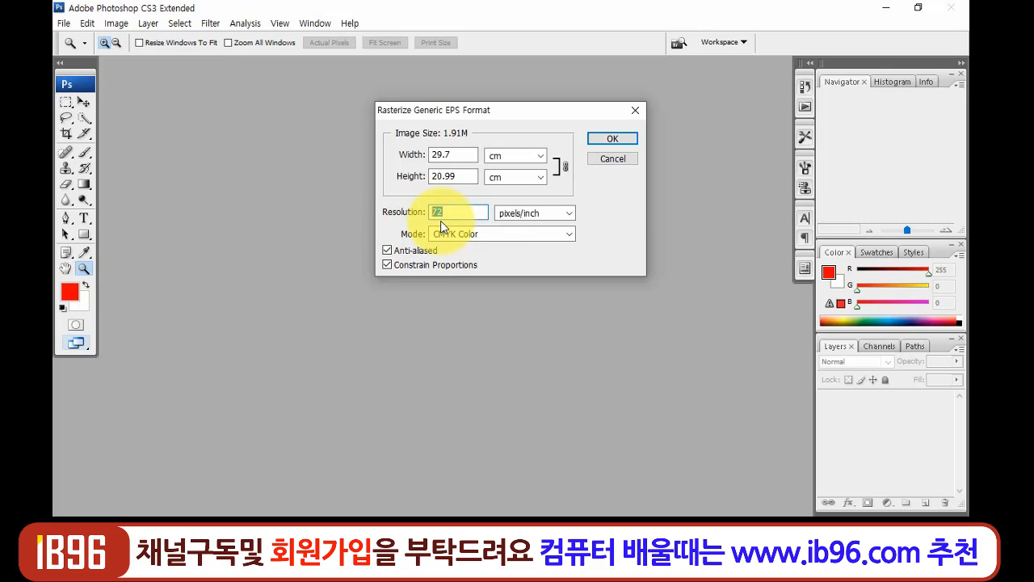
{"action": "type", "text": "150"}
{"action": "key", "text": "BackSpace"}
{"action": "key", "text": "BackSpace"}
{"action": "key", "text": "BackSpace"}
{"action": "type", "text": "20"}
{"action": "key", "text": "BackSpace"}
{"action": "key", "text": "BackSpace"}
{"action": "type", "text": "300"}
{"action": "key", "text": "BackSpace"}
{"action": "key", "text": "BackSpace"}
{"action": "key", "text": "BackSpace"}
{"action": "type", "text": "150"}
- Compare RGB Color with CMYK Color as the mode, choose CMYK Color and rasterize the EPS file
{"action": "left_click", "coordinate": [480, 234]}
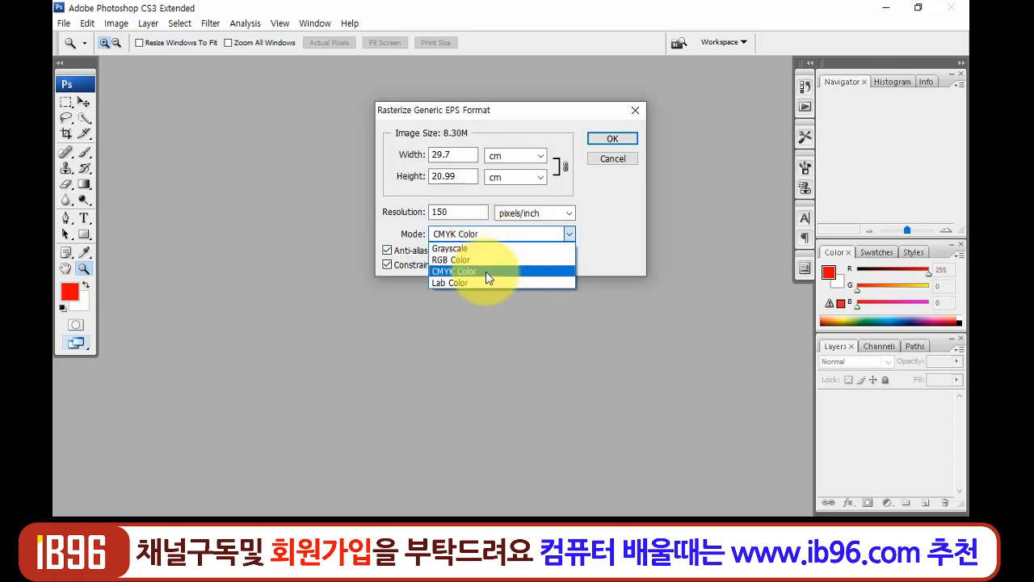
{"action": "left_click", "coordinate": [487, 272]}
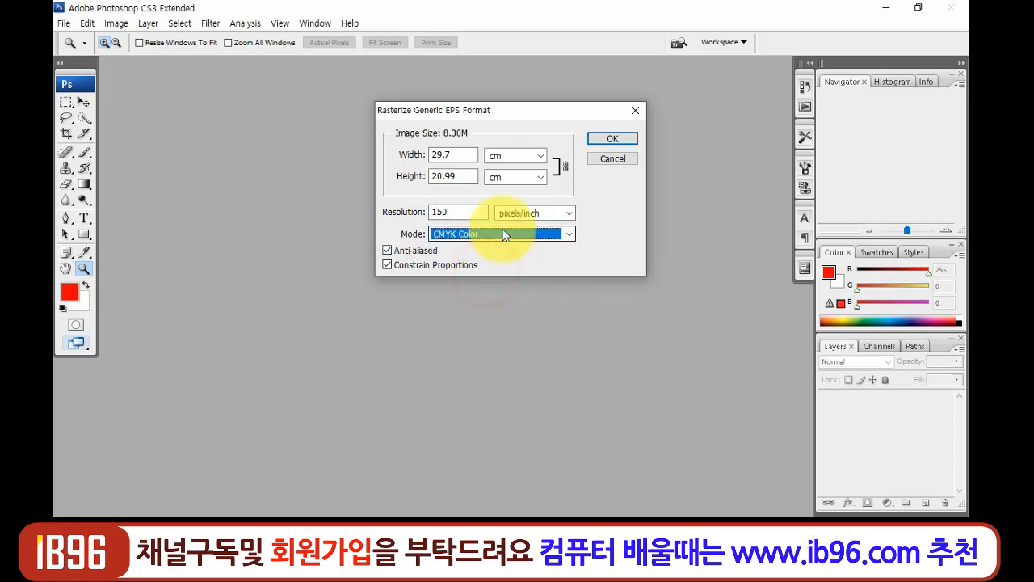
{"action": "left_click", "coordinate": [503, 236]}
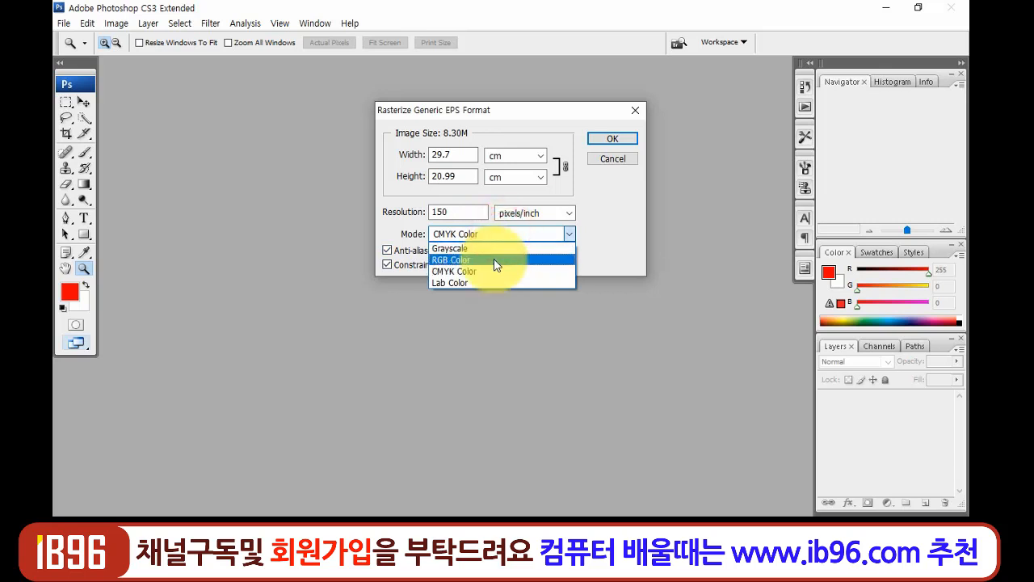
{"action": "left_click", "coordinate": [495, 260]}
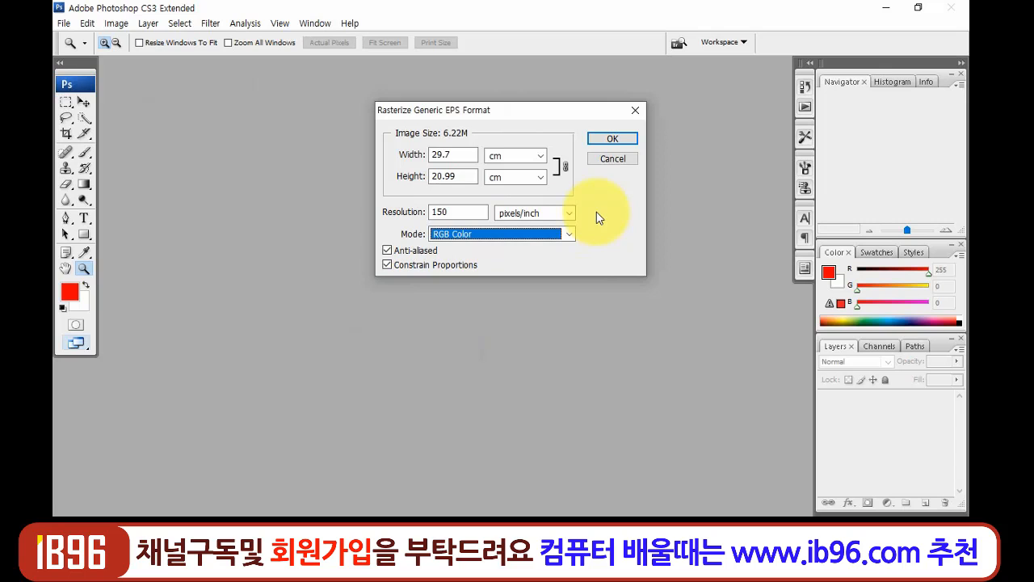
{"action": "left_click", "coordinate": [506, 235]}
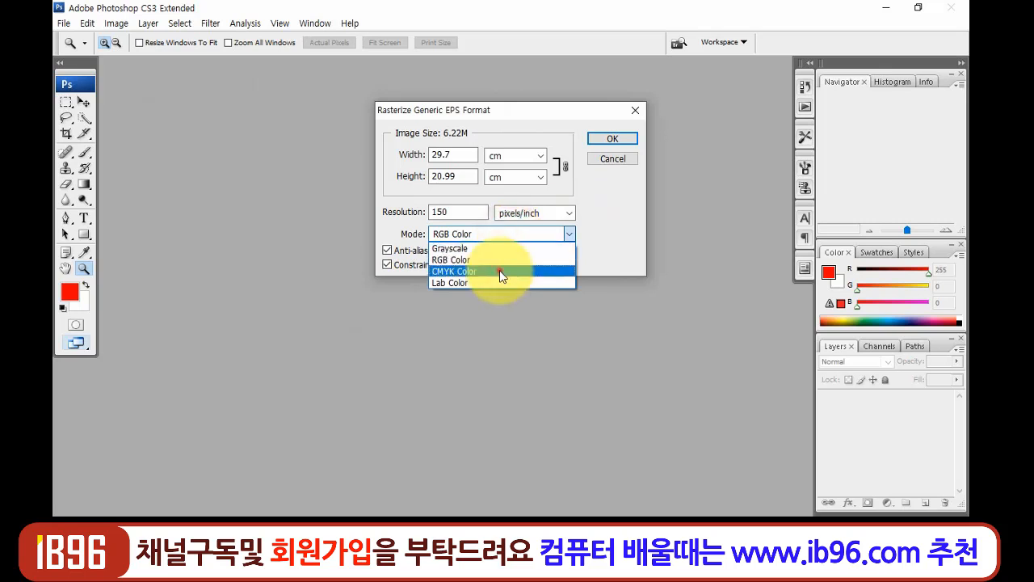
{"action": "left_click", "coordinate": [499, 270]}
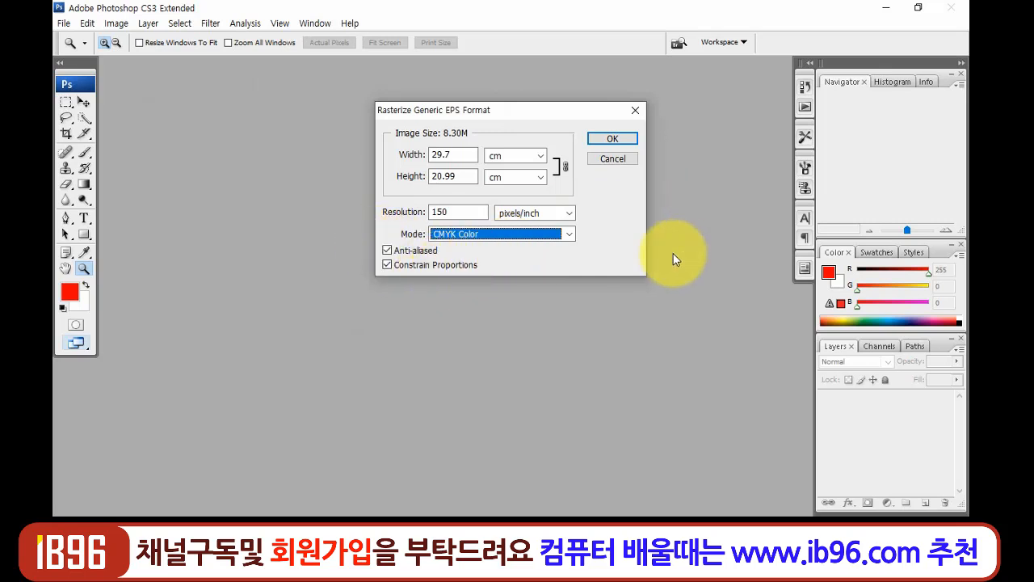
{"action": "left_click", "coordinate": [613, 139]}
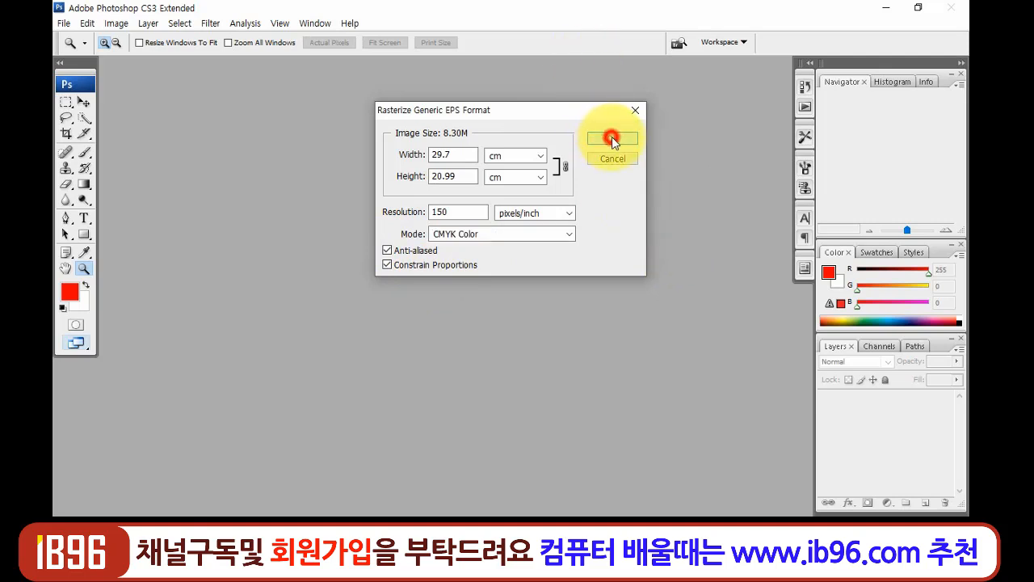
- Add a new layer above the floor plan, close the Color palette and rename the new layer as 배경
{"action": "left_click_drag", "start_coordinate": [406, 73], "coordinate": [524, 100]}
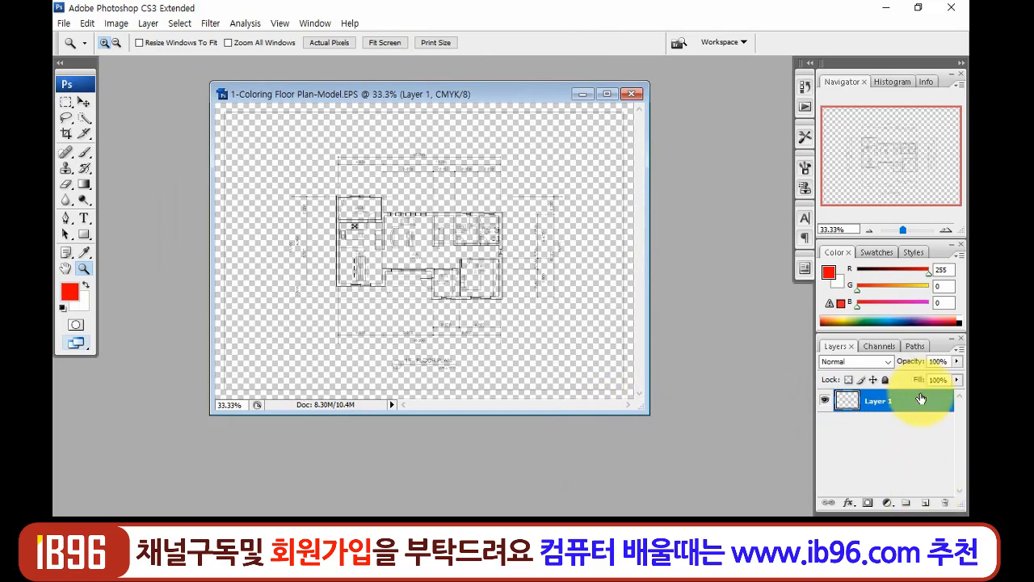
{"action": "left_click", "coordinate": [925, 504]}
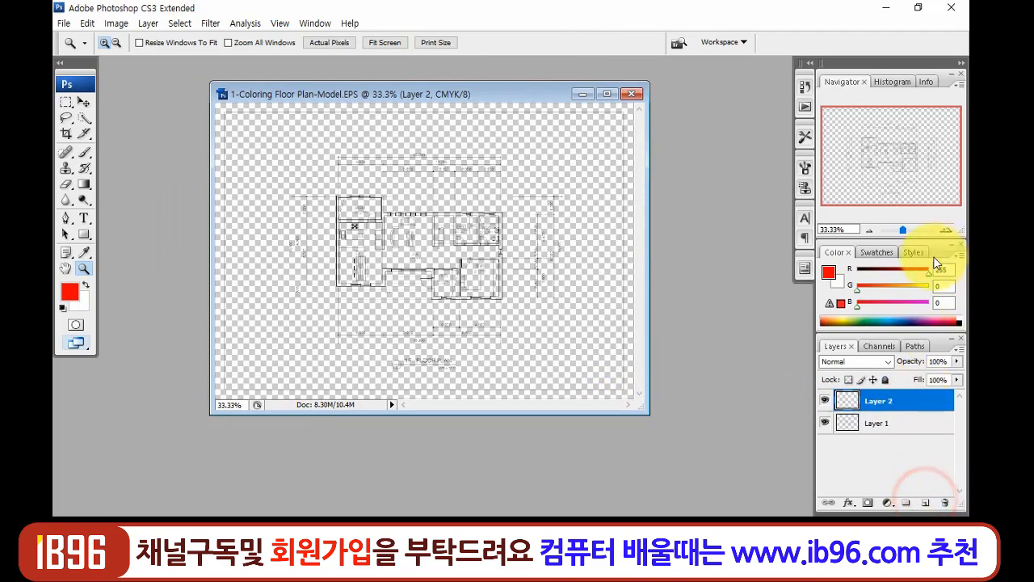
{"action": "left_click", "coordinate": [961, 246]}
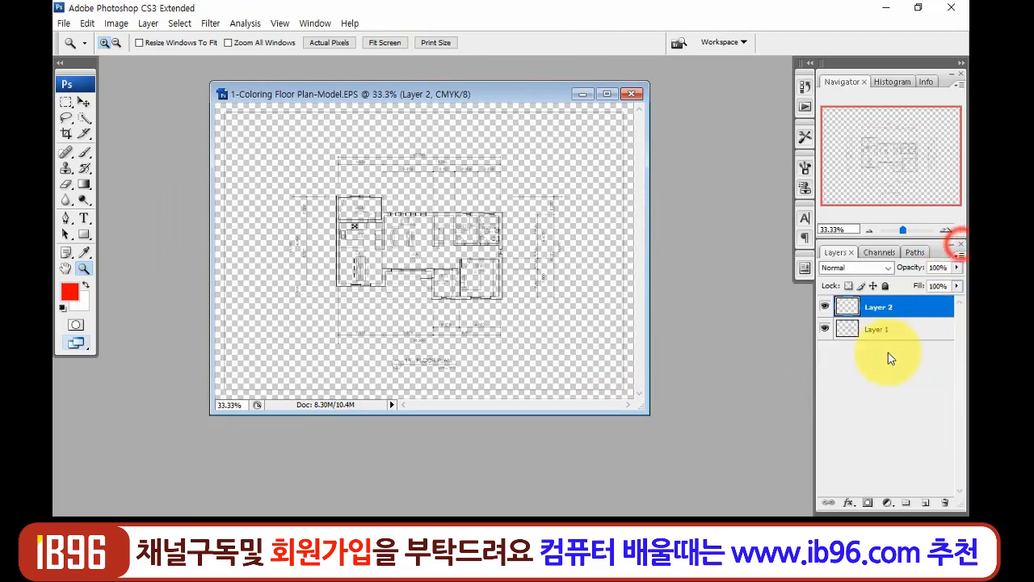
{"action": "double_click", "coordinate": [885, 308]}
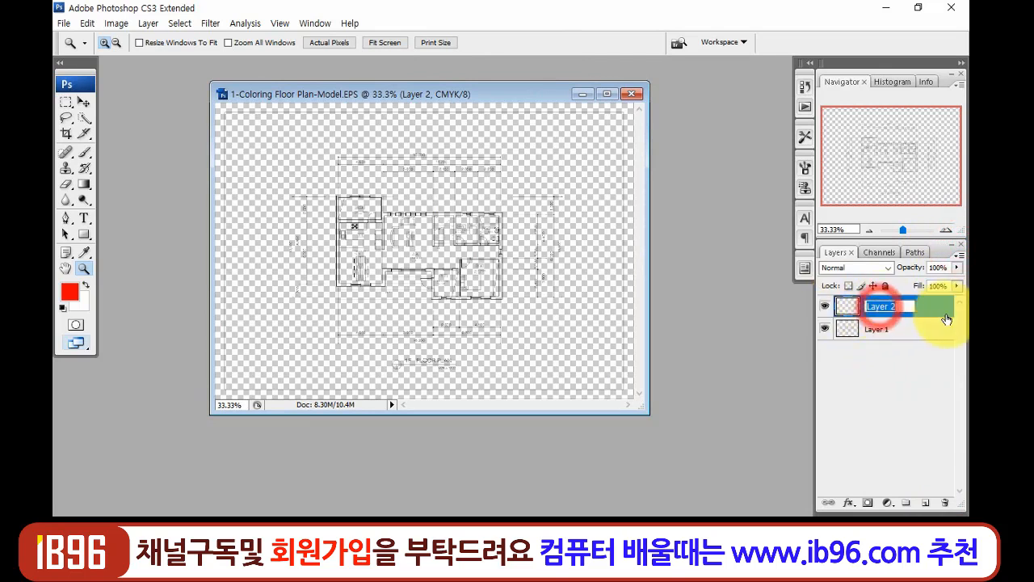
{"action": "type", "text": "q"}
{"action": "type", "text": "배경"}
{"action": "key", "text": "Return"}
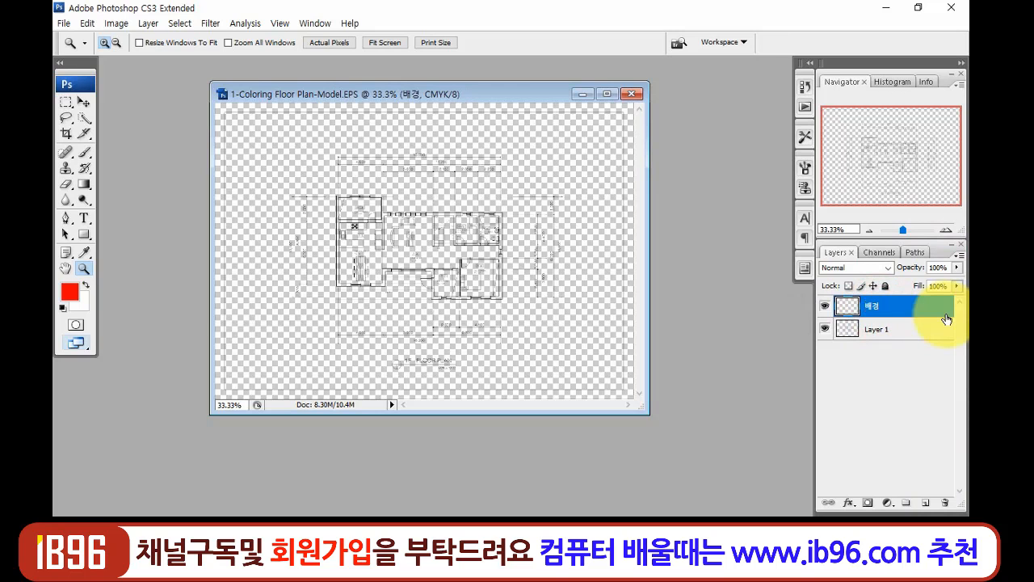
- Identify the floor plan's layer by toggling its visibility and rename Layer 1 as 도면
{"action": "left_click", "coordinate": [906, 336]}
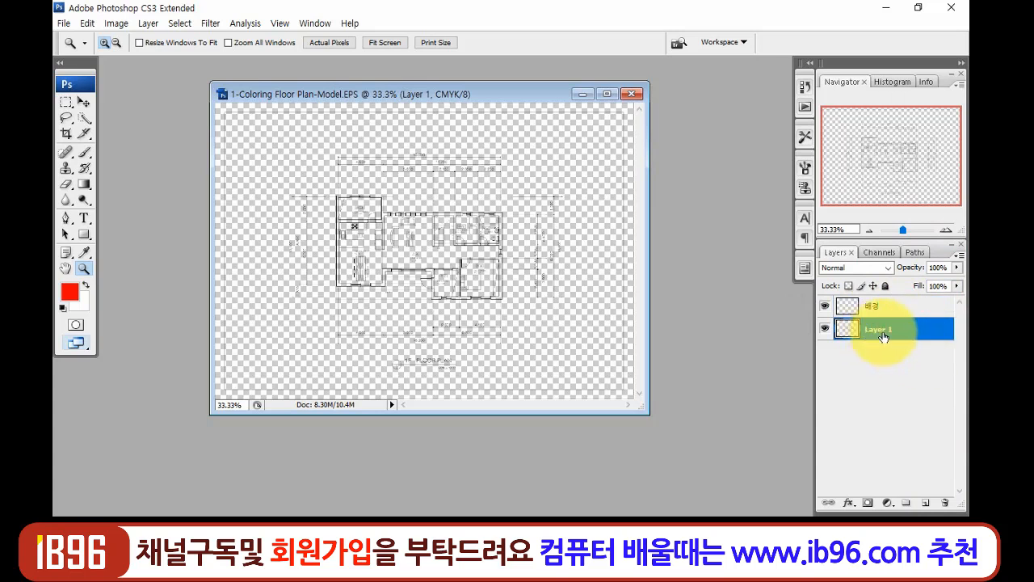
{"action": "left_click", "coordinate": [825, 329]}
{"action": "left_click", "coordinate": [825, 329]}
{"action": "double_click", "coordinate": [876, 331]}
{"action": "type", "text": "ehaus"}
{"action": "key", "text": "BackSpace"}
{"action": "key", "text": "BackSpace"}
{"action": "key", "text": "BackSpace"}
{"action": "key", "text": "BackSpace"}
{"action": "key", "text": "BackSpace"}
{"action": "type", "text": "도"}
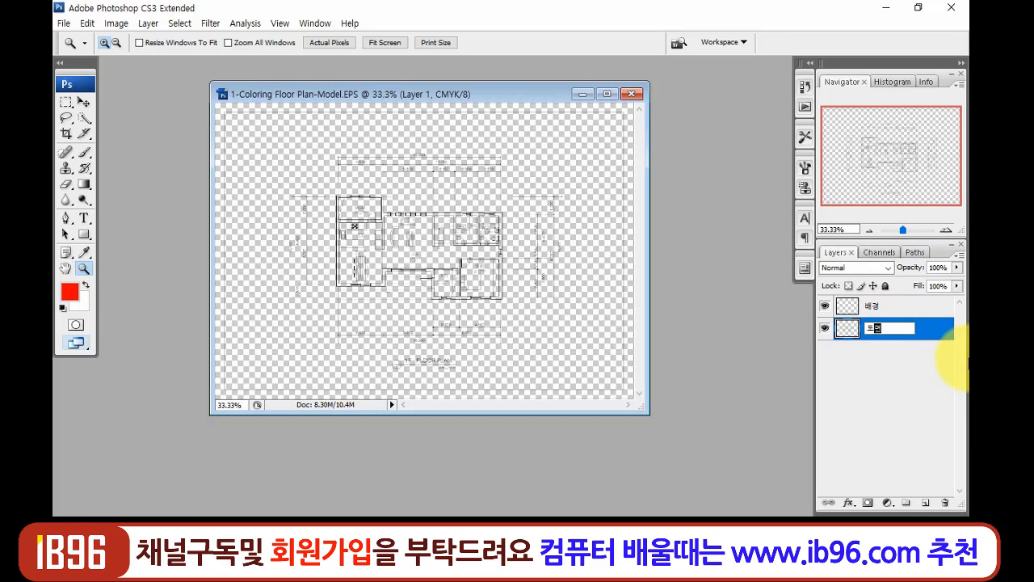
{"action": "type", "text": "면"}
{"action": "key", "text": "Return"}
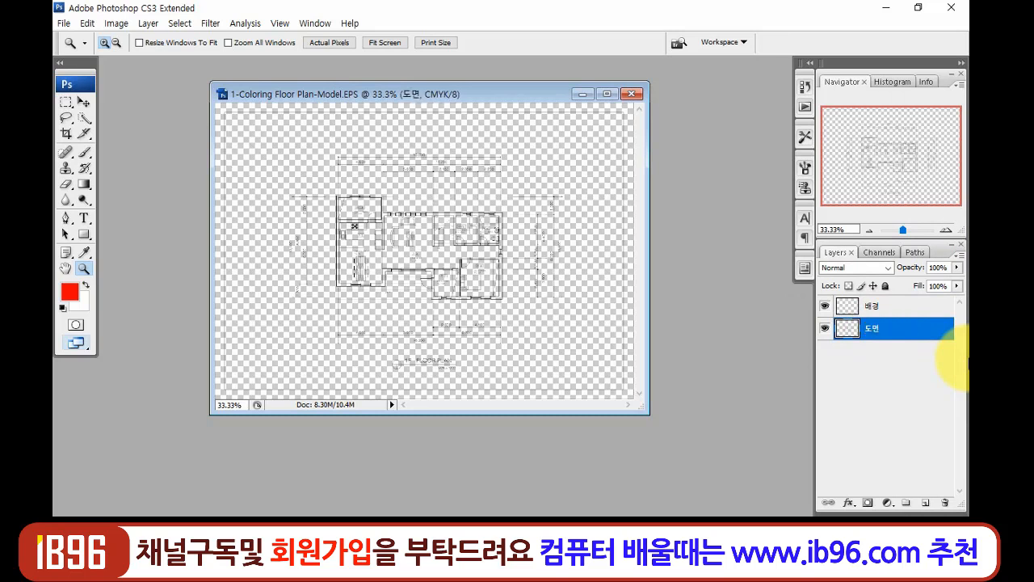
- Fill the 배경 layer with the white background color and place it below the 도면 layer
{"action": "left_click", "coordinate": [905, 308]}
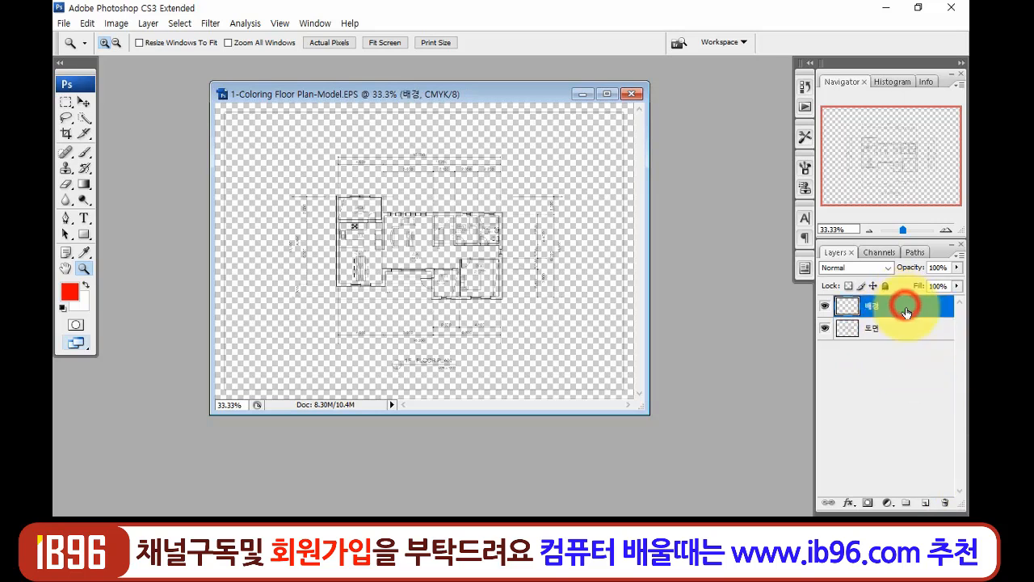
{"action": "key", "text": "ctrl+BackSpace"}
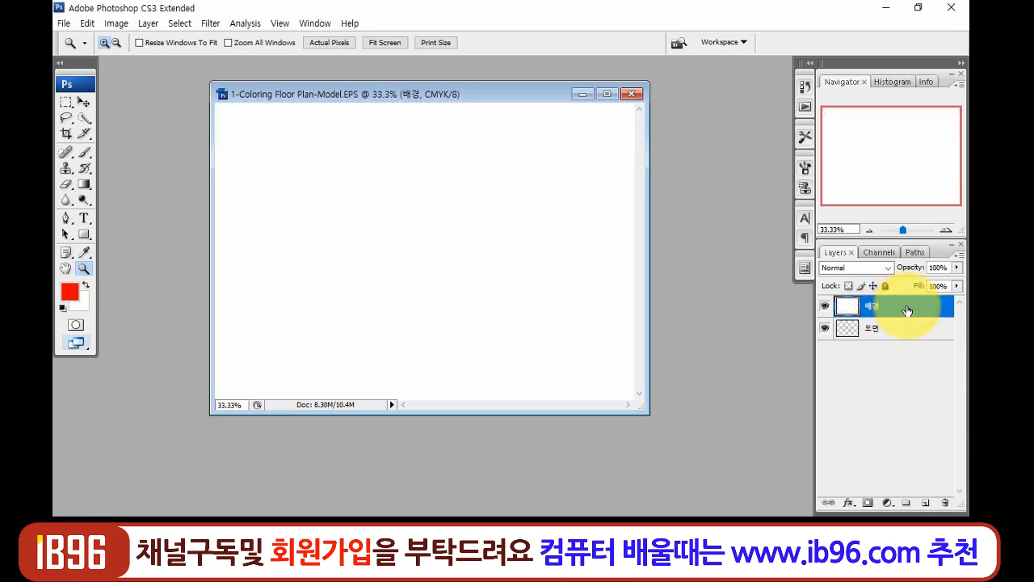
{"action": "left_click", "coordinate": [910, 330], "text": "shift"}
{"action": "left_click_drag", "start_coordinate": [910, 329], "coordinate": [911, 343]}
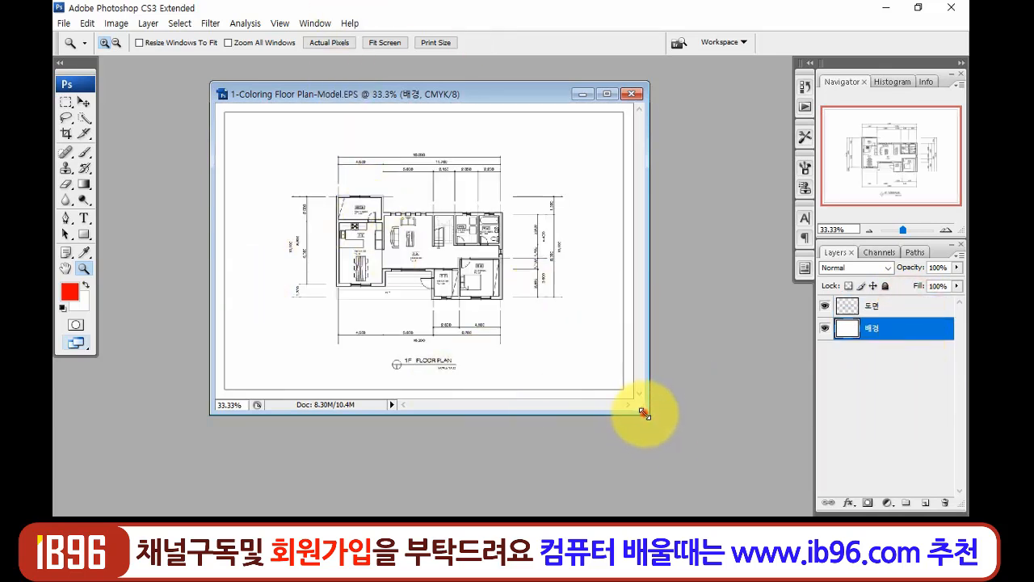
- Enlarge and reposition the document window and display the floor plan at actual pixels
{"action": "left_click_drag", "start_coordinate": [641, 413], "coordinate": [747, 483]}
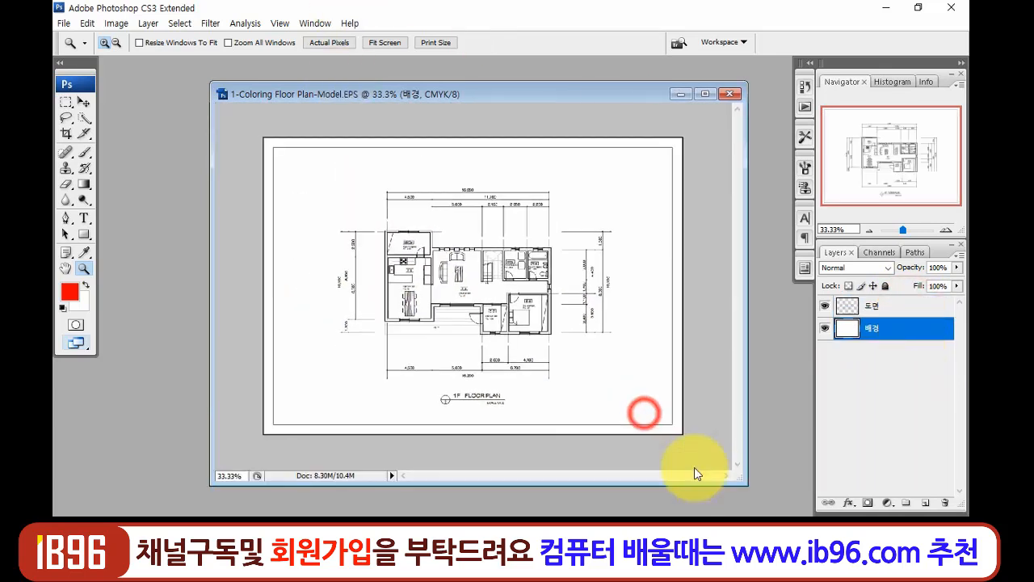
{"action": "right_click", "coordinate": [527, 262]}
{"action": "left_click", "coordinate": [569, 287]}
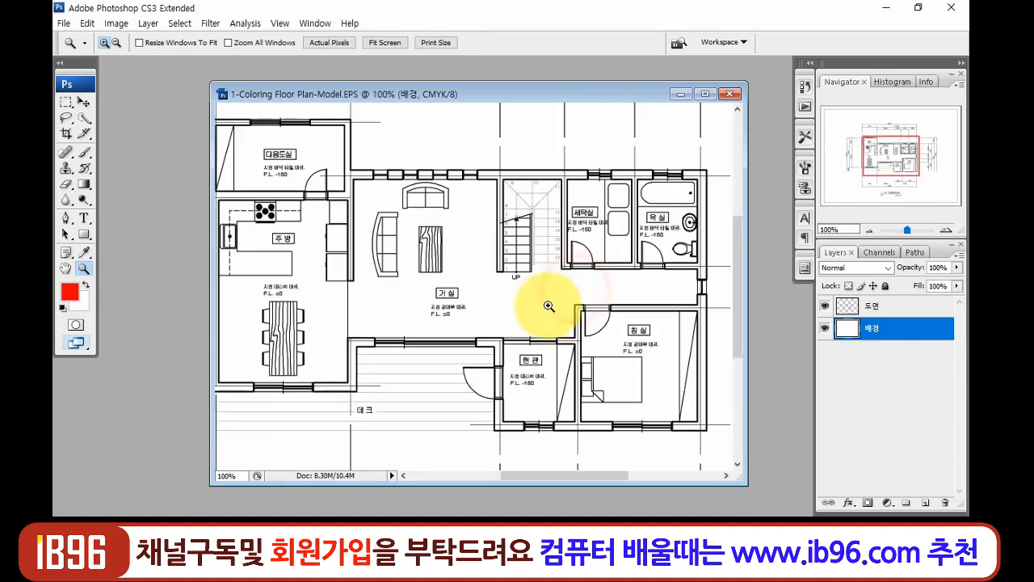
{"action": "left_click_drag", "start_coordinate": [434, 102], "coordinate": [329, 79]}
{"action": "right_click", "coordinate": [396, 145]}
{"action": "left_click", "coordinate": [423, 155]}
{"action": "right_click", "coordinate": [467, 154]}
{"action": "left_click", "coordinate": [504, 179]}
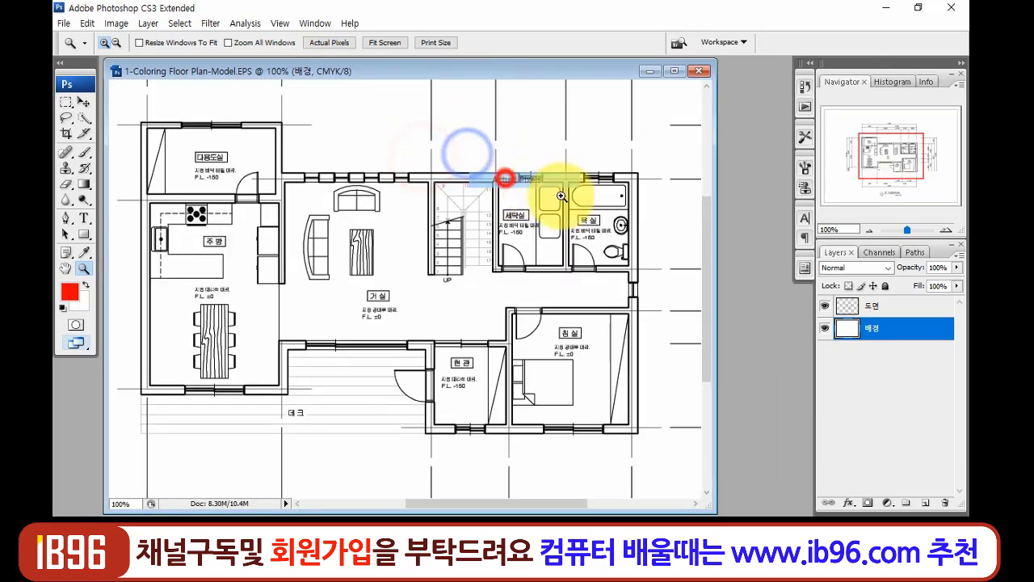
- Examine the line weights, dimensions and room labels across the whole floor plan at 100%
{"action": "left_click_drag", "start_coordinate": [402, 243], "coordinate": [510, 388]}
{"action": "mouse_move", "coordinate": [507, 144]}
{"action": "left_mouse_down"}
{"action": "mouse_move", "coordinate": [479, 158]}
{"action": "mouse_move", "coordinate": [492, 143]}
{"action": "left_mouse_up"}
{"action": "left_click_drag", "start_coordinate": [396, 245], "coordinate": [505, 159]}
{"action": "left_click_drag", "start_coordinate": [347, 296], "coordinate": [229, 220]}
{"action": "left_click_drag", "start_coordinate": [389, 256], "coordinate": [248, 254]}
{"action": "left_click_drag", "start_coordinate": [423, 261], "coordinate": [362, 301]}
{"action": "left_click_drag", "start_coordinate": [490, 305], "coordinate": [571, 339]}
{"action": "left_click_drag", "start_coordinate": [592, 439], "coordinate": [593, 464]}
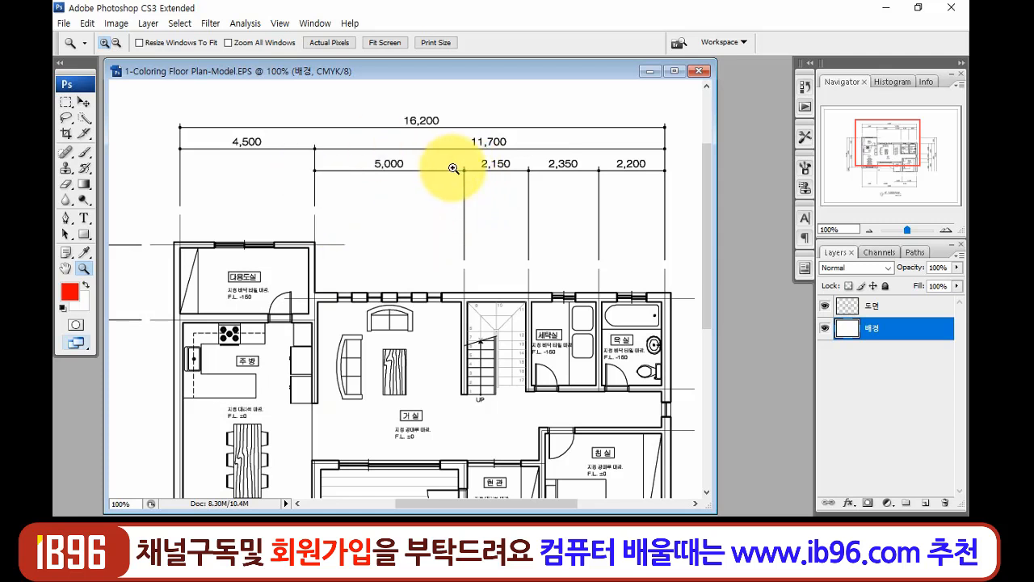
{"action": "left_click_drag", "start_coordinate": [425, 425], "coordinate": [420, 317]}
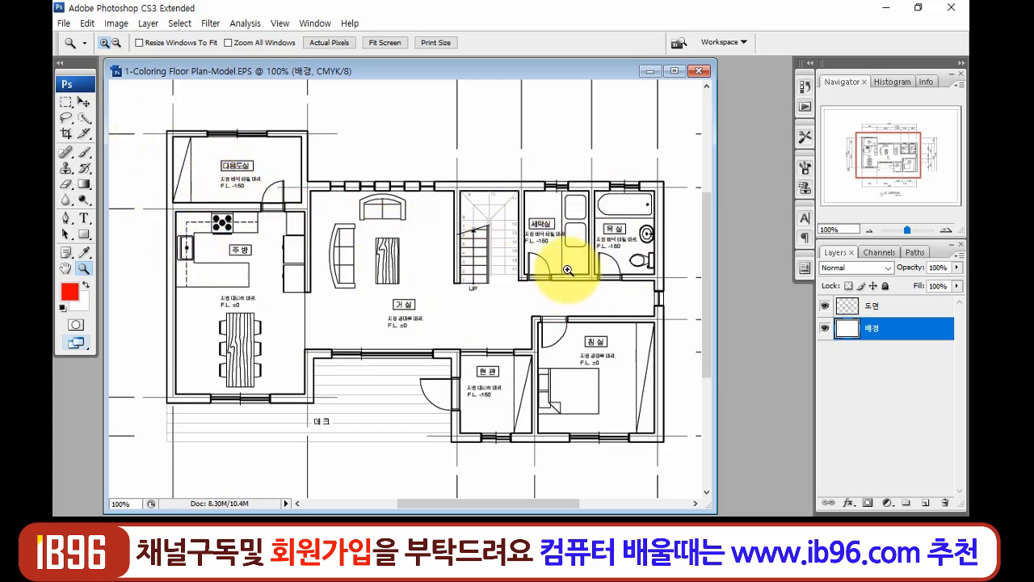
{"action": "left_click_drag", "start_coordinate": [404, 234], "coordinate": [472, 362]}
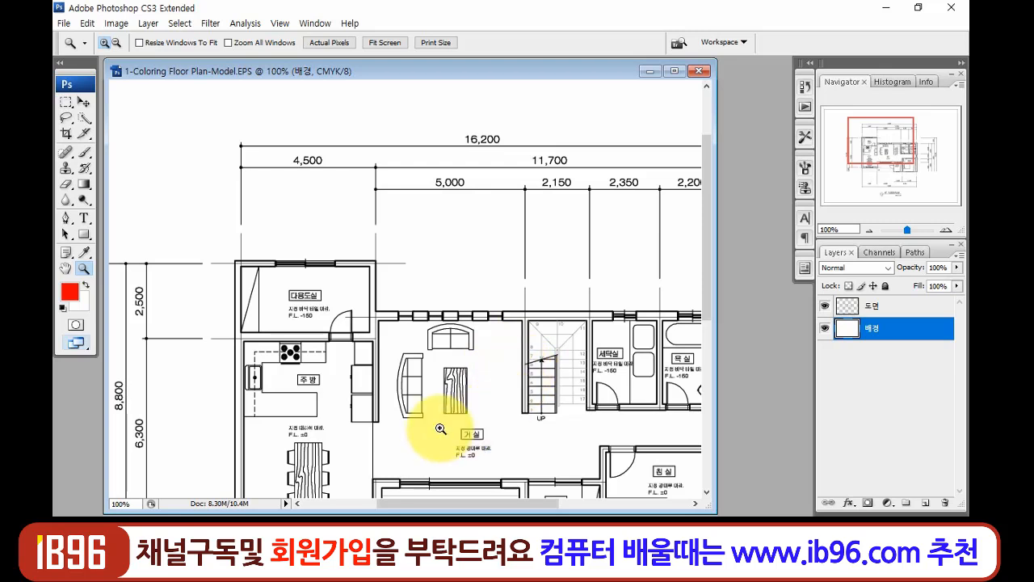
{"action": "left_click_drag", "start_coordinate": [513, 412], "coordinate": [435, 301]}
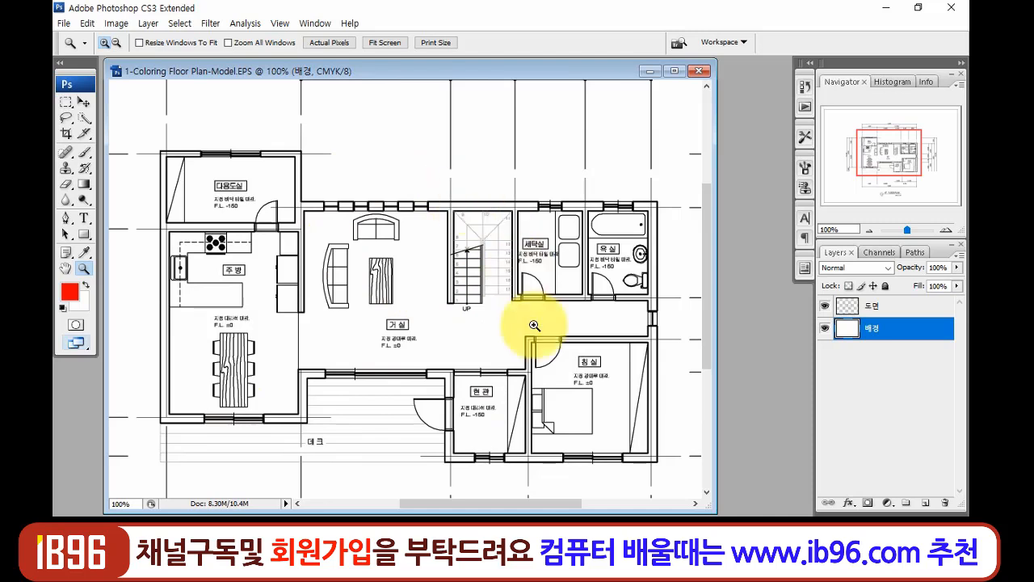
{"action": "left_click_drag", "start_coordinate": [435, 235], "coordinate": [655, 291]}
- Duplicate the 도면 layer twice, merge all three drawing layers into one and check it by toggling its visibility
{"action": "left_click", "coordinate": [905, 304]}
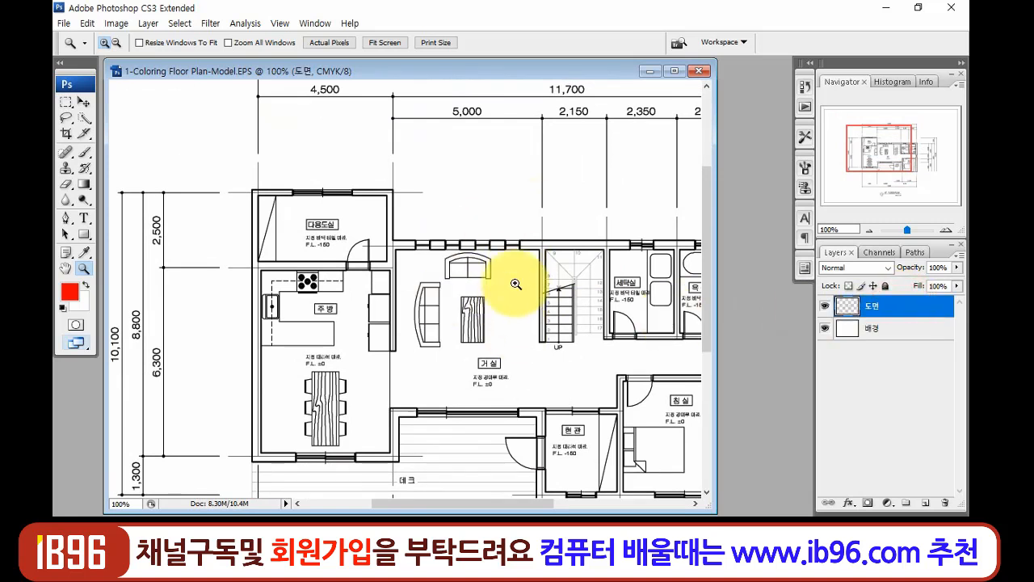
{"action": "left_click", "coordinate": [825, 306]}
{"action": "left_click", "coordinate": [826, 308]}
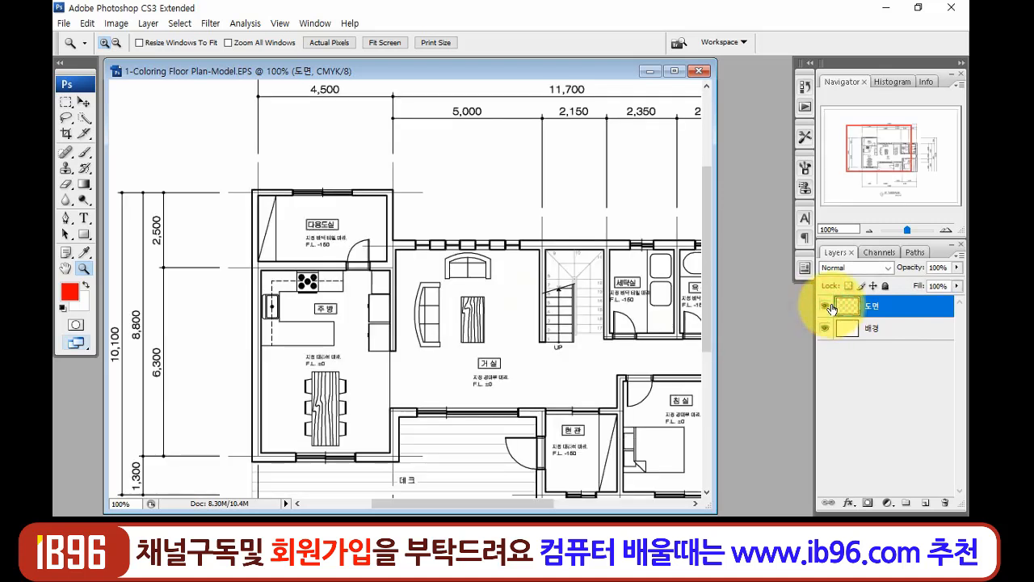
{"action": "key", "text": "ctrl+j"}
{"action": "key", "text": "ctrl+j"}
{"action": "left_click", "coordinate": [917, 350], "text": "shift"}
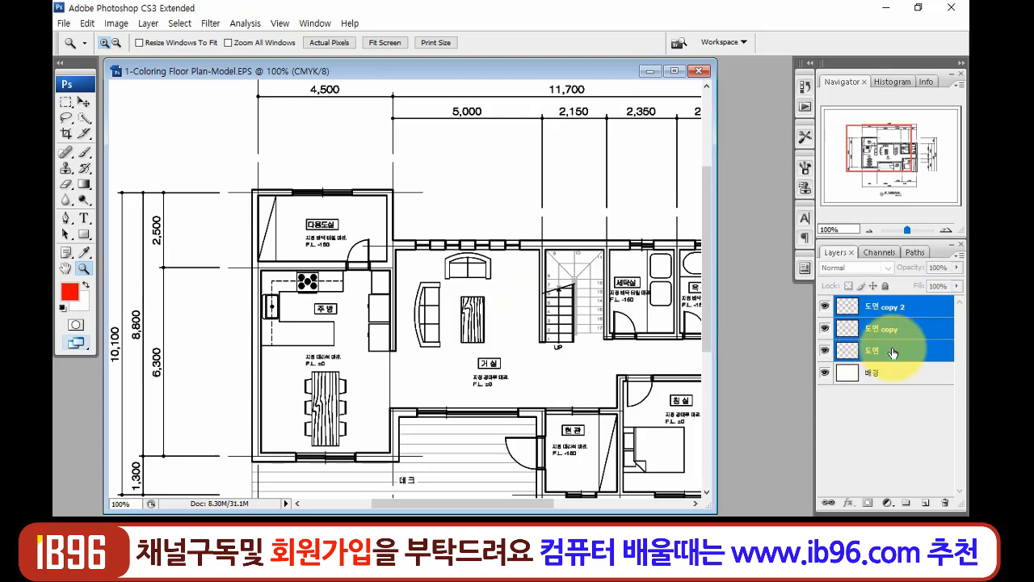
{"action": "key", "text": "ctrl+e"}
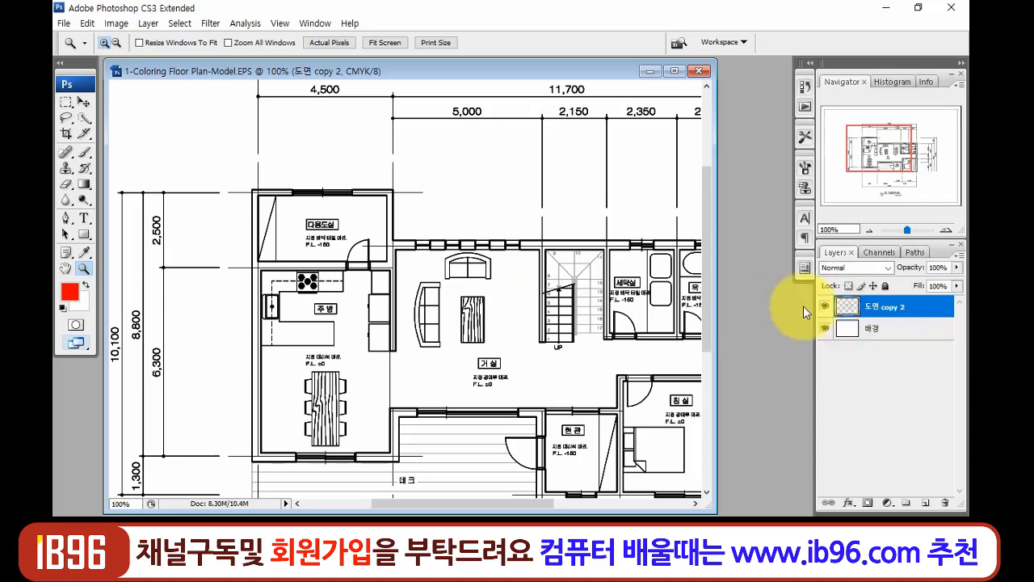
{"action": "left_click", "coordinate": [824, 308]}
{"action": "left_click", "coordinate": [825, 307]}
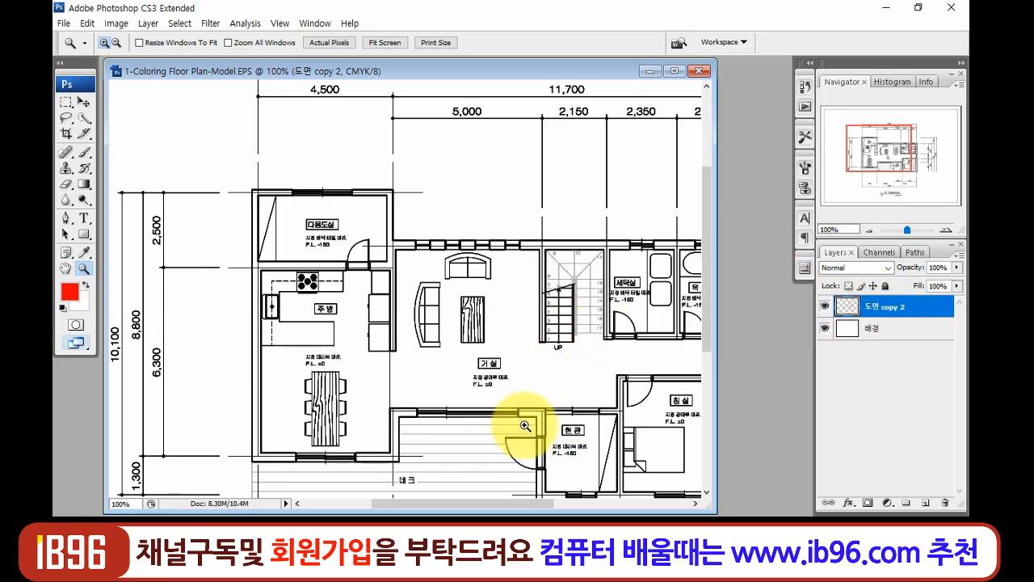
- Rename the merged drawing layer as 도면
{"action": "left_click_drag", "start_coordinate": [534, 417], "coordinate": [415, 426]}
{"action": "double_click", "coordinate": [889, 306]}
{"action": "left_click", "coordinate": [911, 308]}
{"action": "key", "text": "BackSpace"}
{"action": "key", "text": "BackSpace"}
{"action": "key", "text": "BackSpace"}
{"action": "key", "text": "BackSpace"}
{"action": "key", "text": "BackSpace"}
{"action": "key", "text": "BackSpace"}
{"action": "key", "text": "BackSpace"}
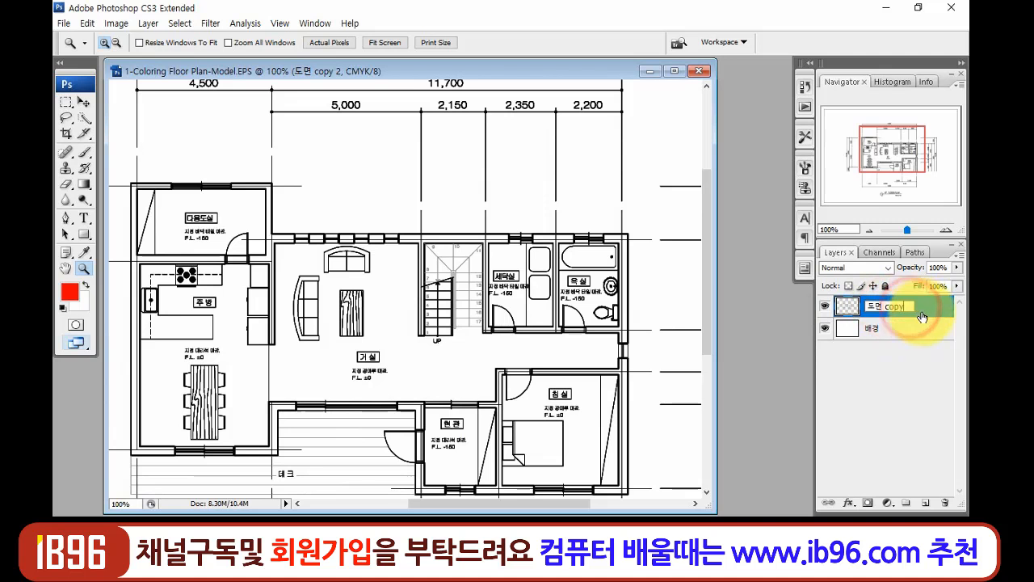
{"action": "key", "text": "Return"}
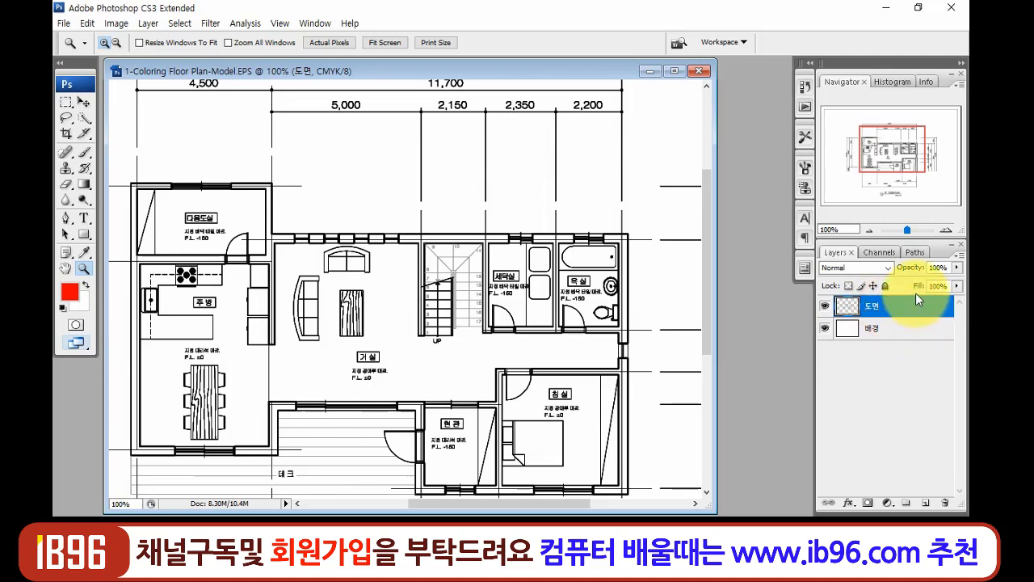
- Widen the document window and inspect the darkened plan fitted on screen and at actual pixels
{"action": "right_click", "coordinate": [562, 279]}
{"action": "left_click", "coordinate": [596, 287]}
{"action": "left_click_drag", "start_coordinate": [716, 279], "coordinate": [778, 281]}
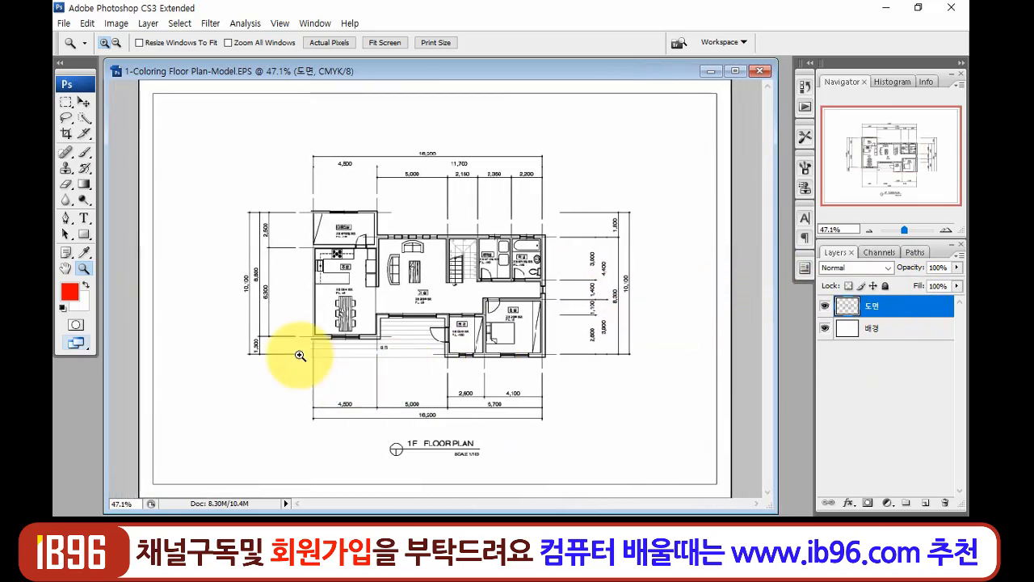
{"action": "right_click", "coordinate": [408, 323]}
{"action": "left_click", "coordinate": [436, 346]}
{"action": "left_click_drag", "start_coordinate": [387, 461], "coordinate": [533, 409]}
{"action": "left_click_drag", "start_coordinate": [584, 200], "coordinate": [496, 273]}
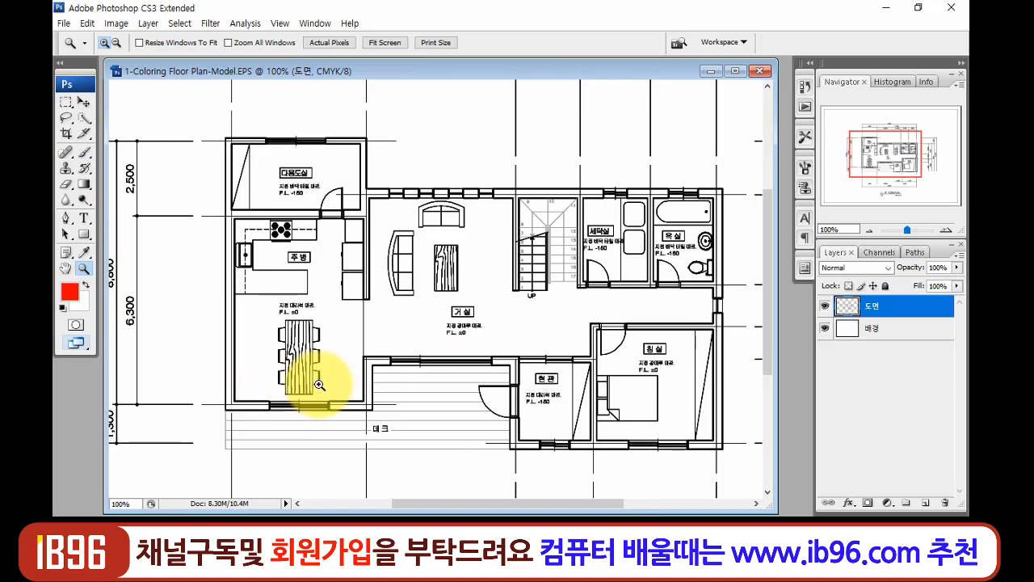
{"action": "left_click", "coordinate": [596, 69]}
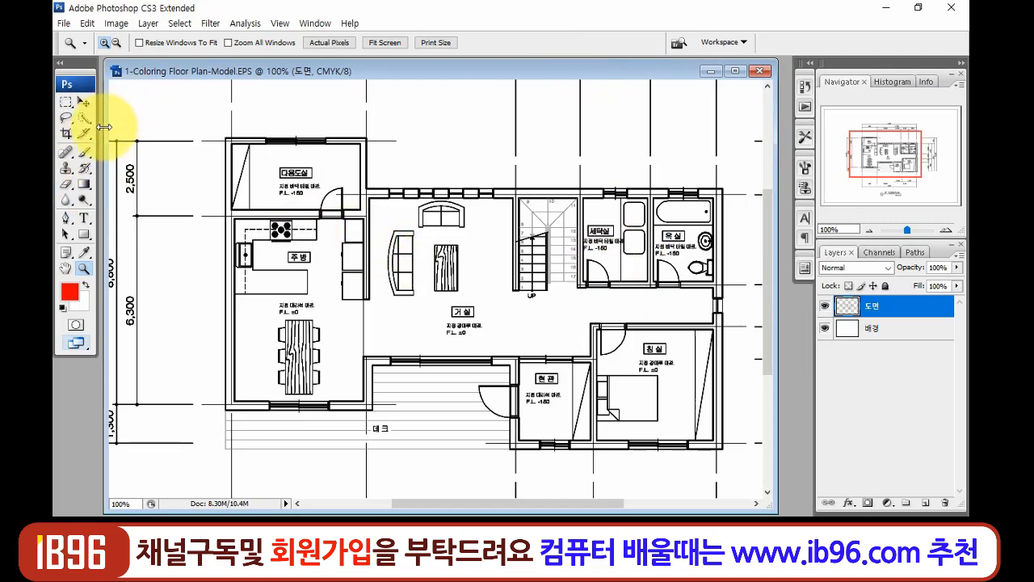
- Switch to the Magic Wand tool and try selecting the wall strip between 다용도실 and 주방 on the 도면 layer
{"action": "key", "text": "w"}
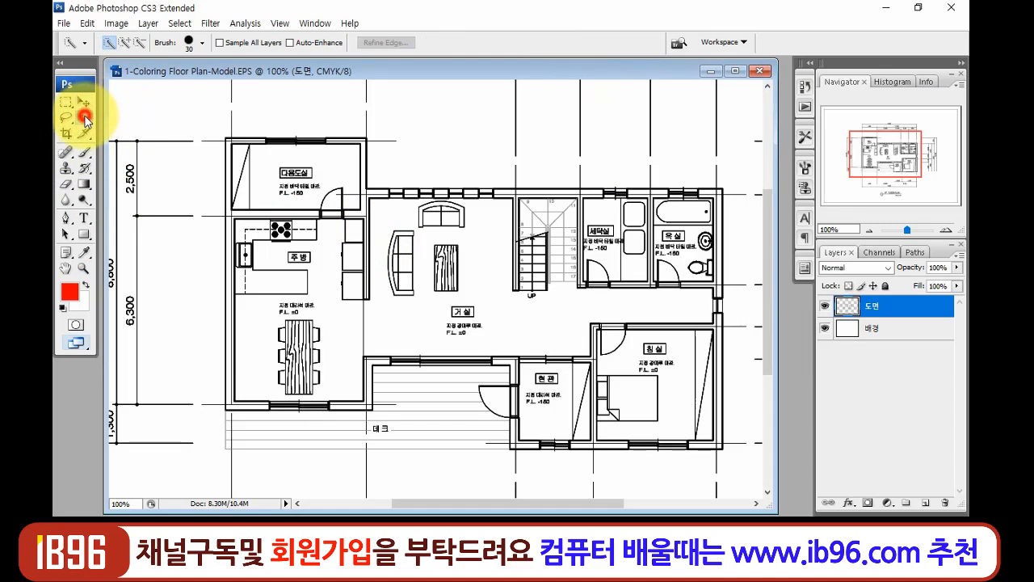
{"action": "right_click", "coordinate": [85, 120]}
{"action": "left_click", "coordinate": [161, 134]}
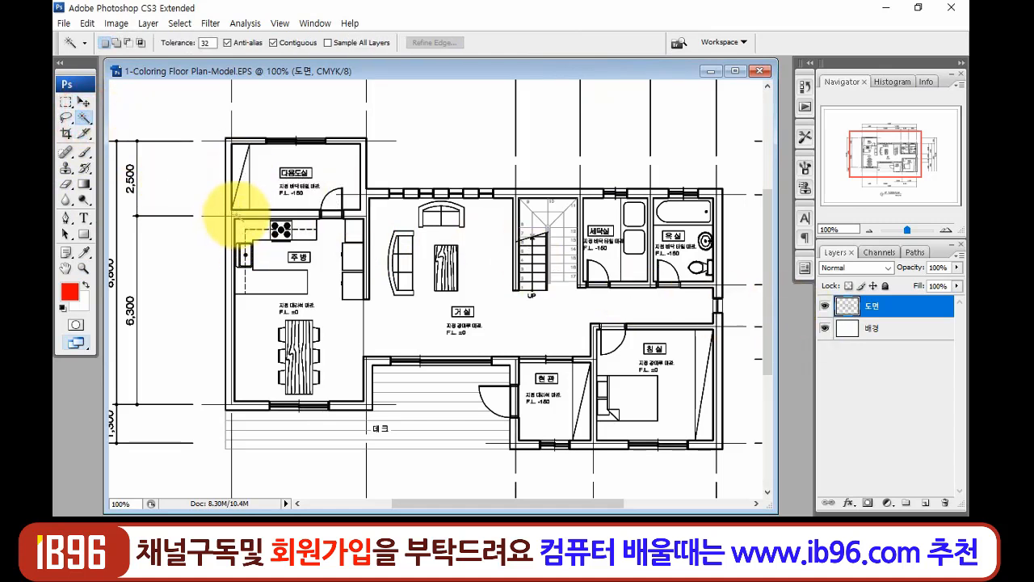
{"action": "key", "text": "z"}
{"action": "left_click_drag", "start_coordinate": [192, 139], "coordinate": [311, 246]}
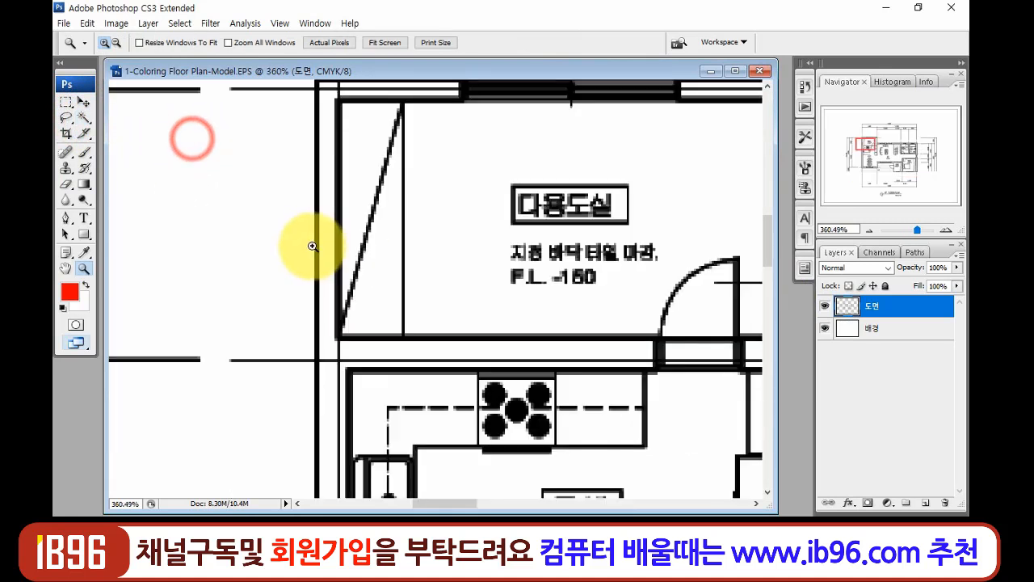
{"action": "key", "text": "w"}
{"action": "left_click", "coordinate": [378, 350]}
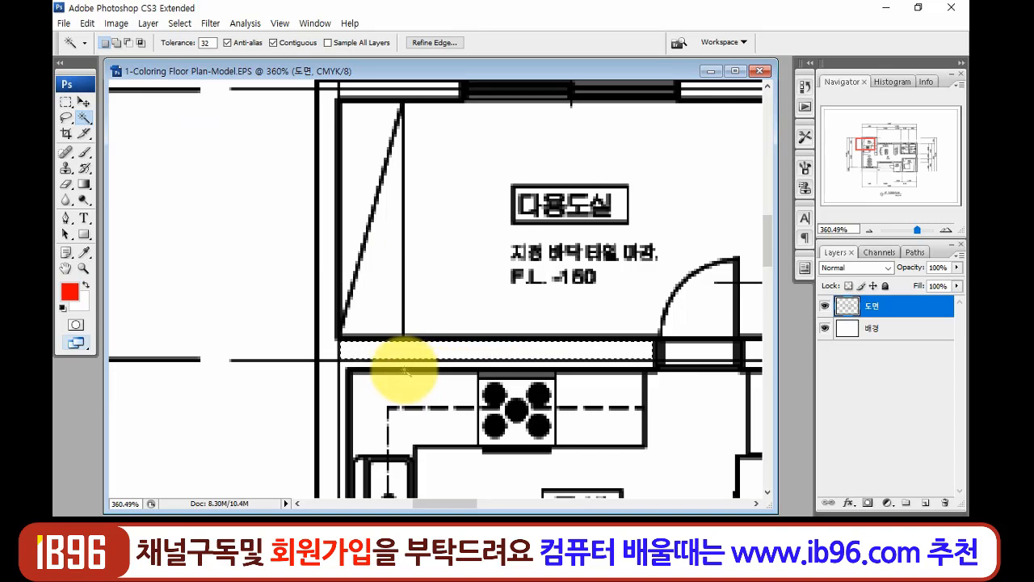
{"action": "left_click", "coordinate": [326, 347]}
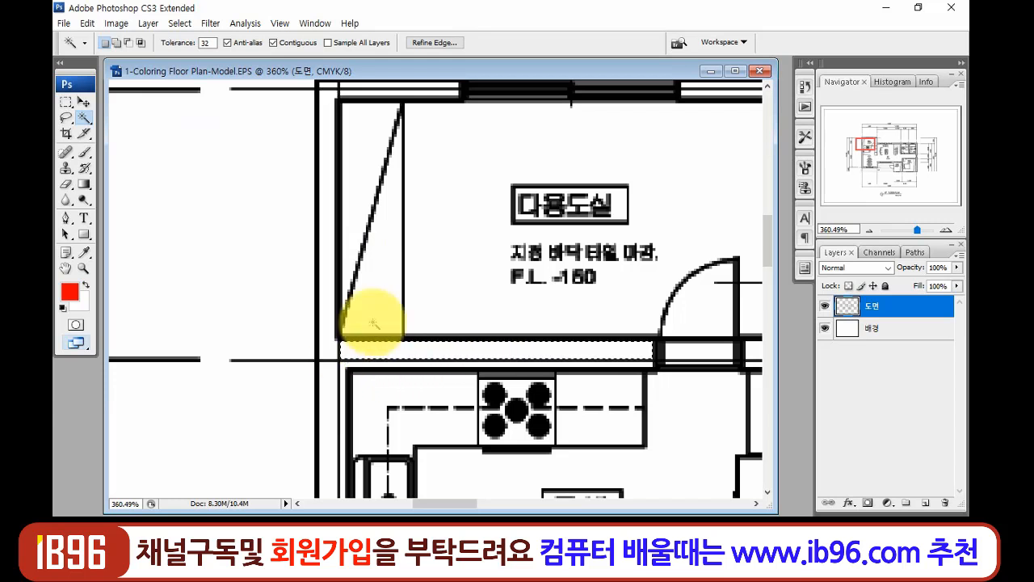
{"action": "scroll", "coordinate": [372, 320], "scroll_direction": "down", "scroll_amount": 3}
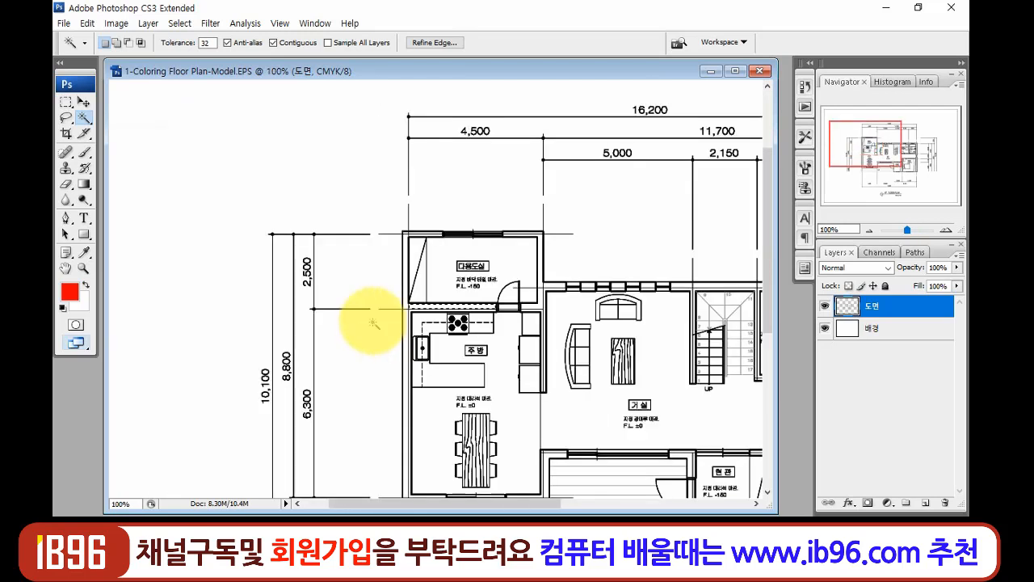
{"action": "left_click_drag", "start_coordinate": [471, 316], "coordinate": [381, 219]}
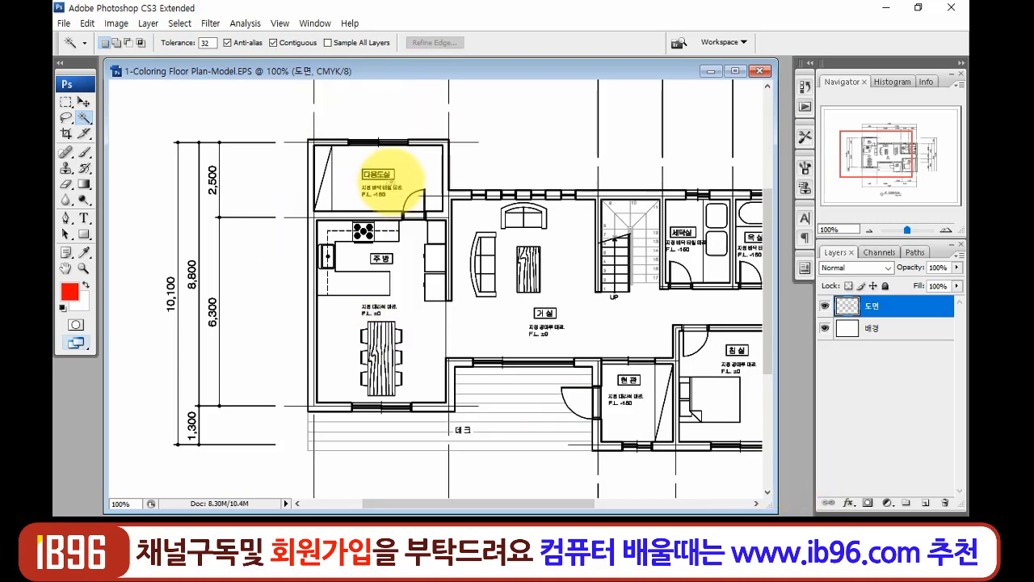
- Create a layer named 벽체 and fill the upper wall strip of 다용도실 with the default black foreground colour
{"action": "left_click", "coordinate": [930, 507]}
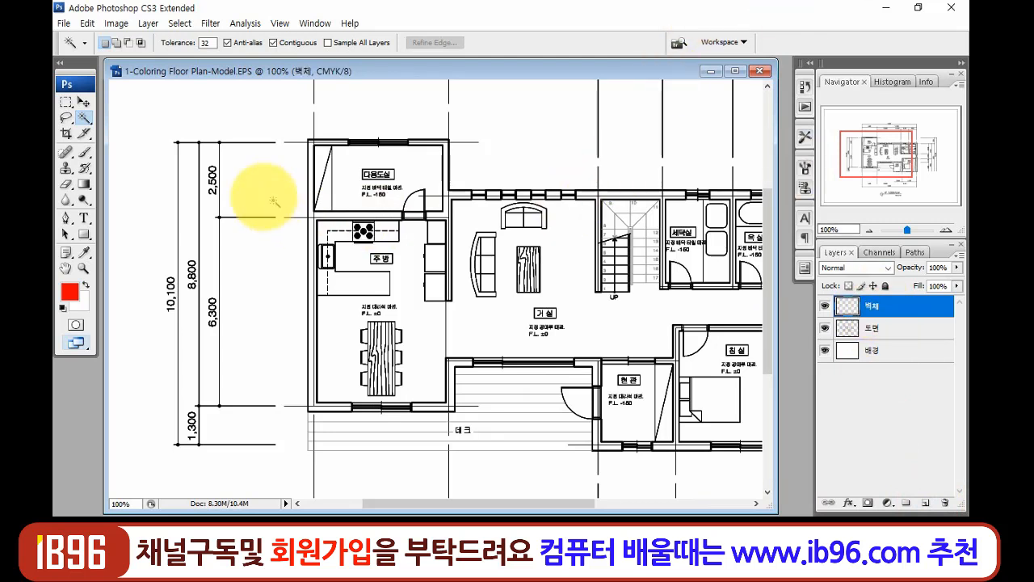
{"action": "key", "text": "z"}
{"action": "left_click_drag", "start_coordinate": [280, 109], "coordinate": [503, 231]}
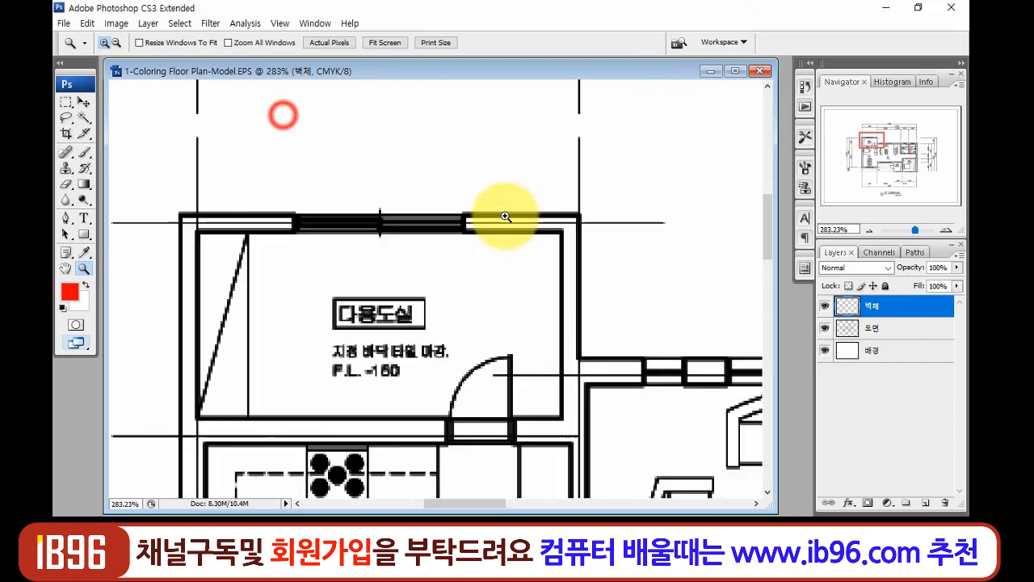
{"action": "left_click", "coordinate": [65, 102]}
{"action": "left_click_drag", "start_coordinate": [218, 236], "coordinate": [622, 256]}
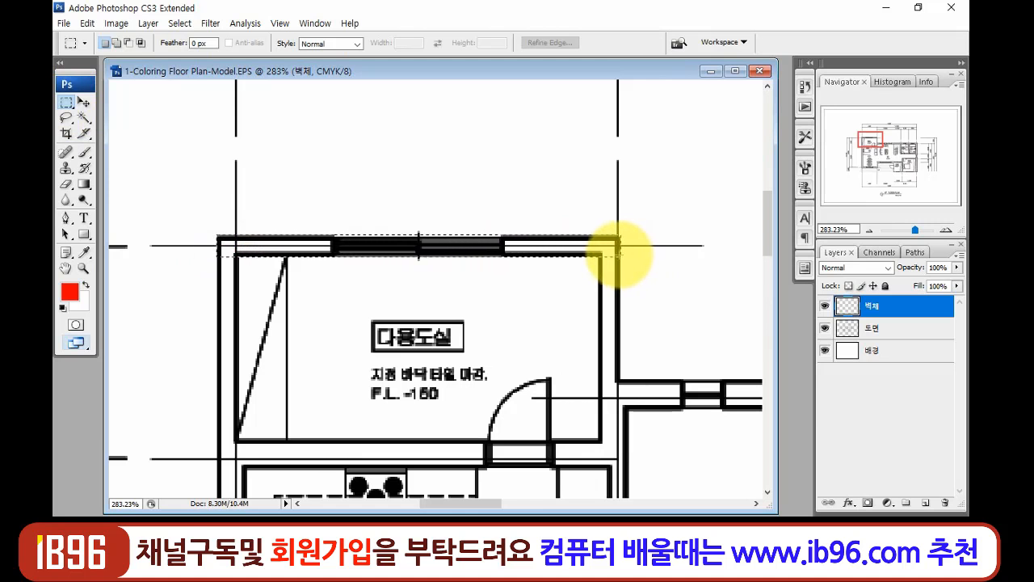
{"action": "left_click", "coordinate": [61, 307]}
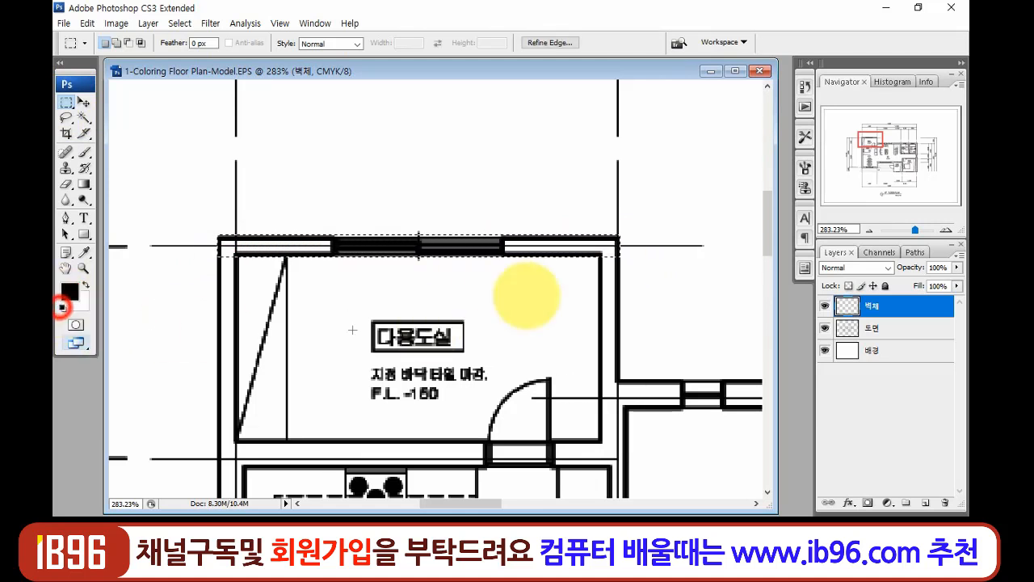
{"action": "key", "text": "alt+BackSpace"}
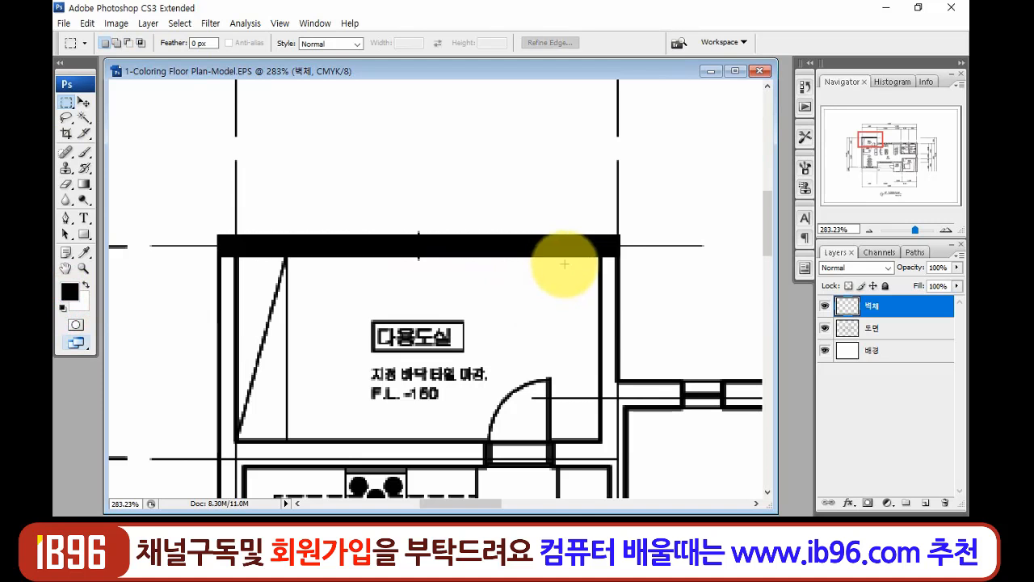
- Move the 도면 layer above the 벽체 layer and make 벽체 the active layer
{"action": "left_click", "coordinate": [907, 332]}
{"action": "left_click", "coordinate": [916, 305]}
{"action": "left_click", "coordinate": [915, 328]}
{"action": "left_click_drag", "start_coordinate": [911, 331], "coordinate": [911, 303]}
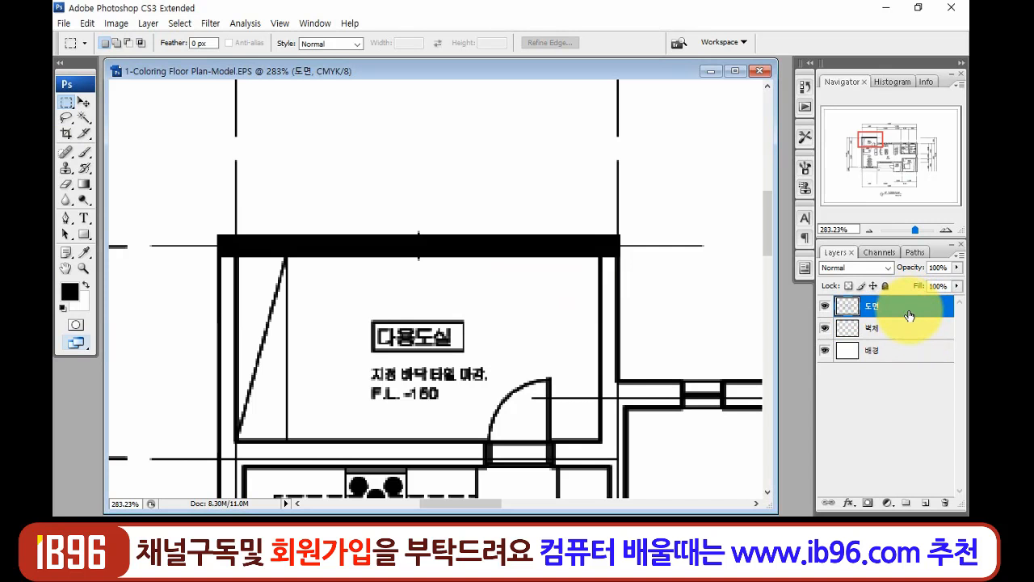
{"action": "left_click", "coordinate": [898, 329]}
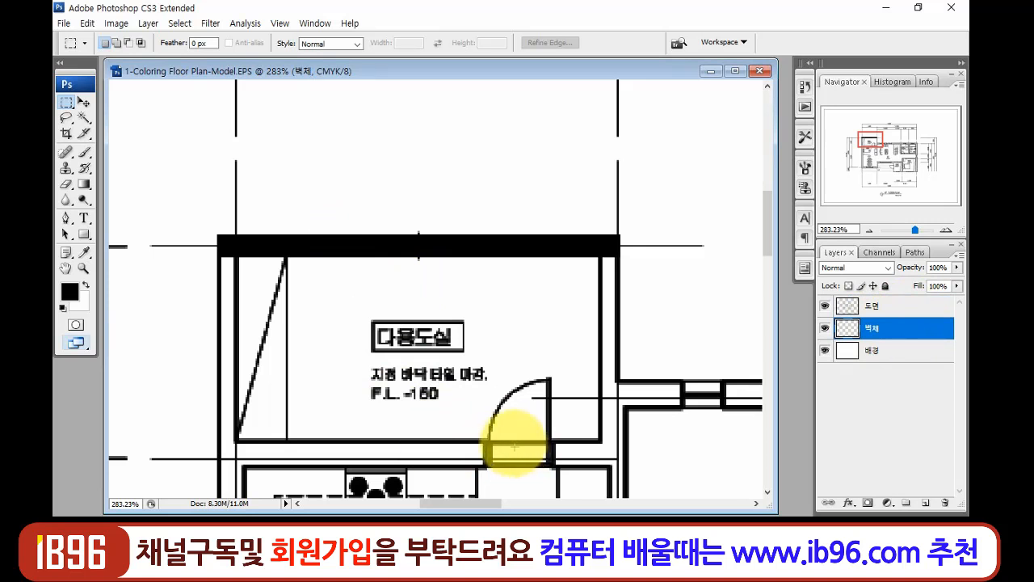
- Duplicate the black wall strip onto the wall between 다용도실 and 주방 and stretch its height to cover that wall
{"action": "left_click_drag", "start_coordinate": [394, 338], "coordinate": [410, 230]}
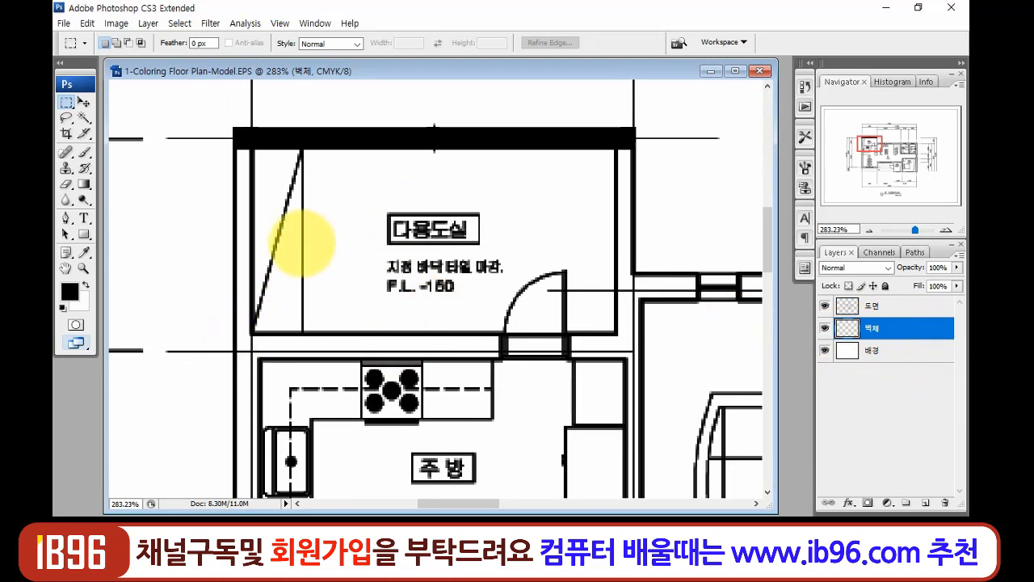
{"action": "key", "text": "ctrl+j"}
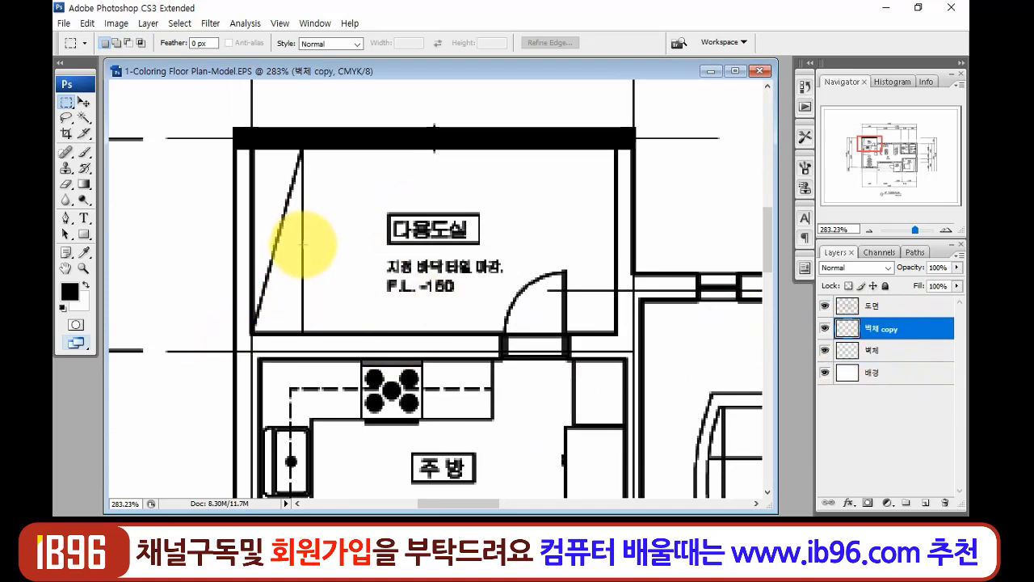
{"action": "key", "text": "v"}
{"action": "left_click_drag", "start_coordinate": [399, 146], "coordinate": [402, 353]}
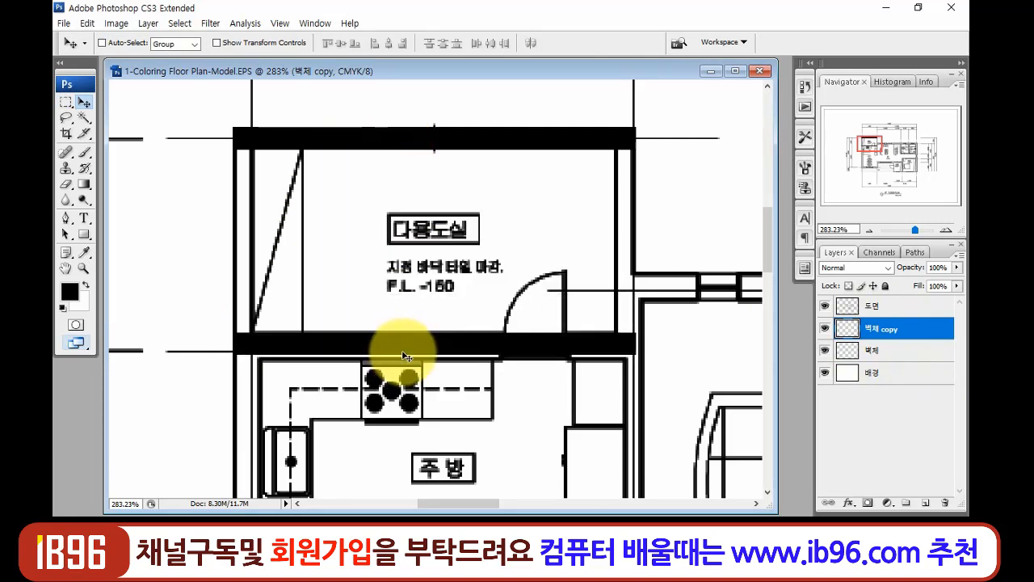
{"action": "key", "text": "ctrl+t"}
{"action": "left_click_drag", "start_coordinate": [436, 356], "coordinate": [438, 361]}
{"action": "key", "text": "Return"}
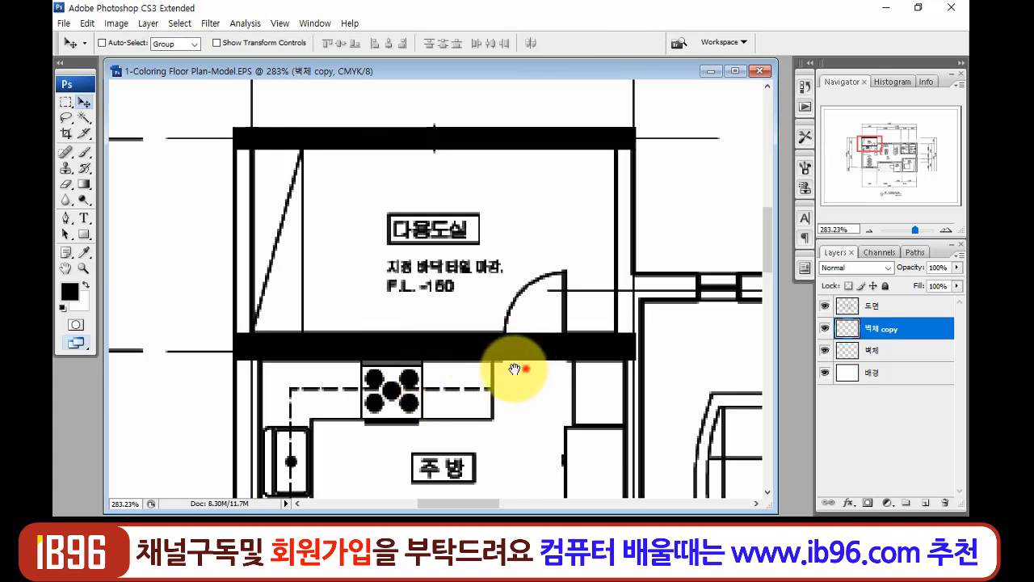
- Duplicate the stretched wall strip and move the copy down onto the lower exterior wall of the 주방 dining area
{"action": "left_click_drag", "start_coordinate": [527, 369], "coordinate": [445, 376]}
{"action": "key", "text": "ctrl+minus"}
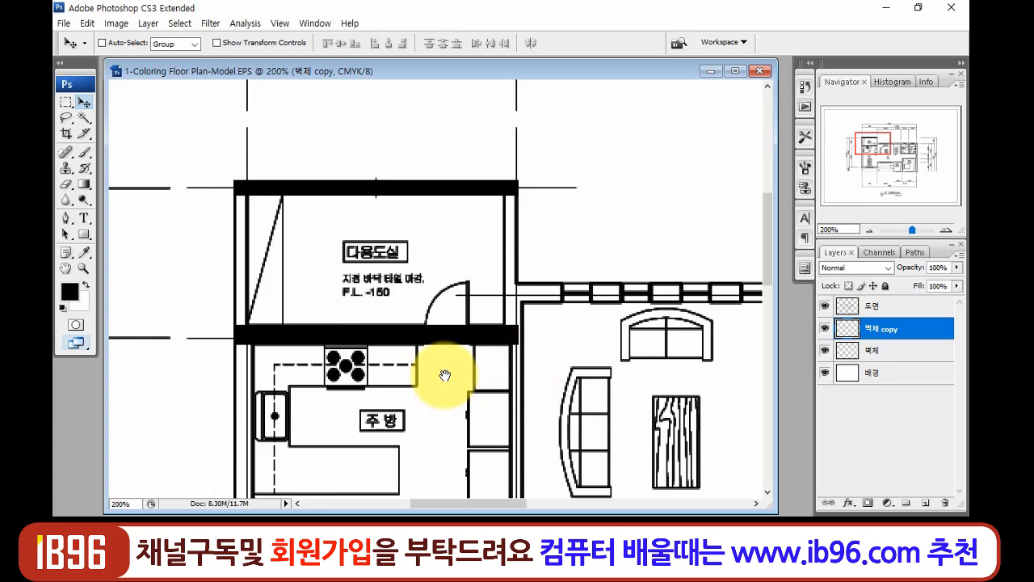
{"action": "key", "text": "ctrl+minus"}
{"action": "left_click_drag", "start_coordinate": [420, 343], "coordinate": [343, 285]}
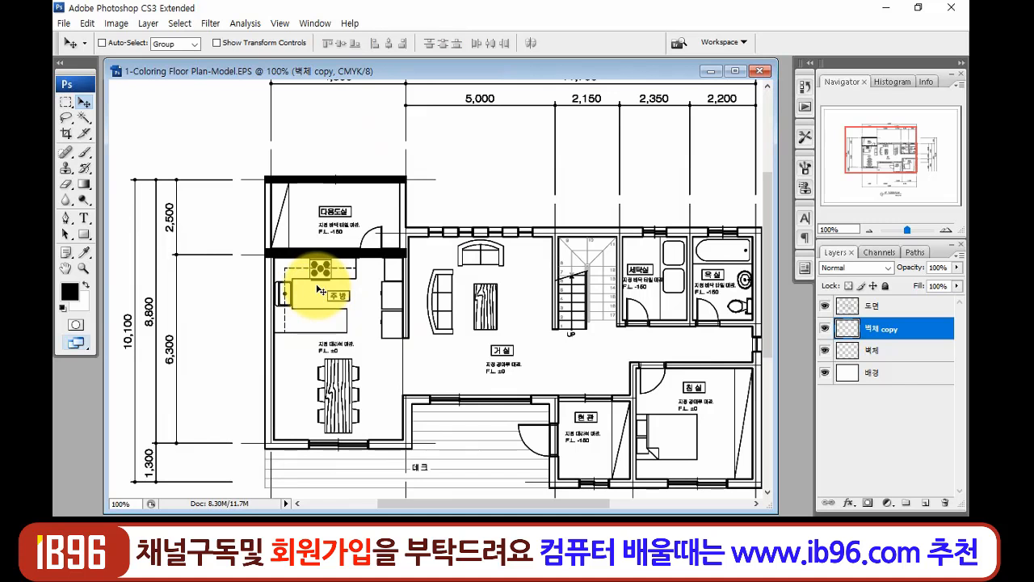
{"action": "key", "text": "ctrl+j"}
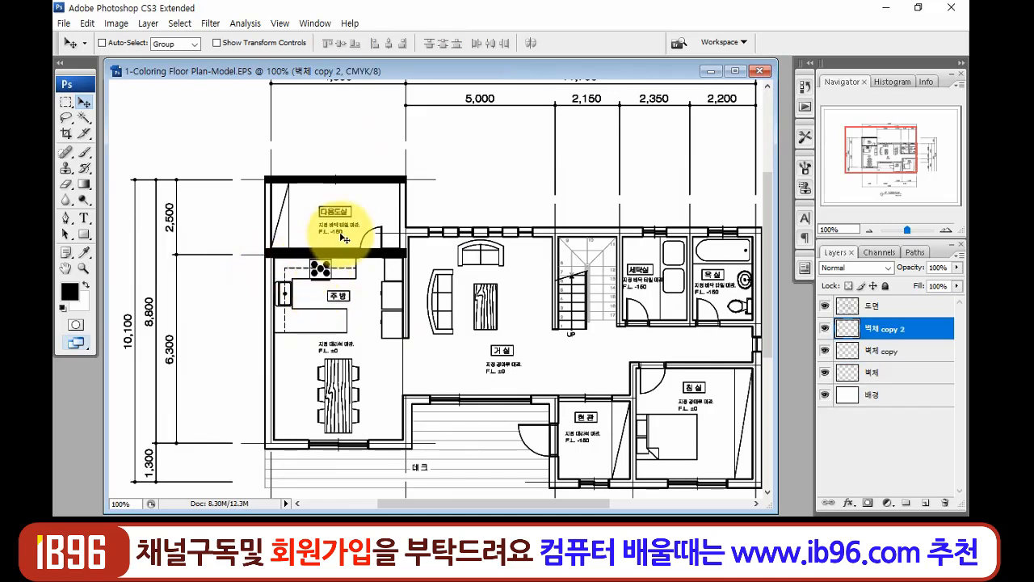
{"action": "key", "text": "z"}
{"action": "left_click_drag", "start_coordinate": [233, 397], "coordinate": [348, 477]}
{"action": "left_click_drag", "start_coordinate": [436, 405], "coordinate": [392, 415]}
{"action": "key", "text": "v"}
{"action": "left_click_drag", "start_coordinate": [402, 324], "coordinate": [404, 360]}
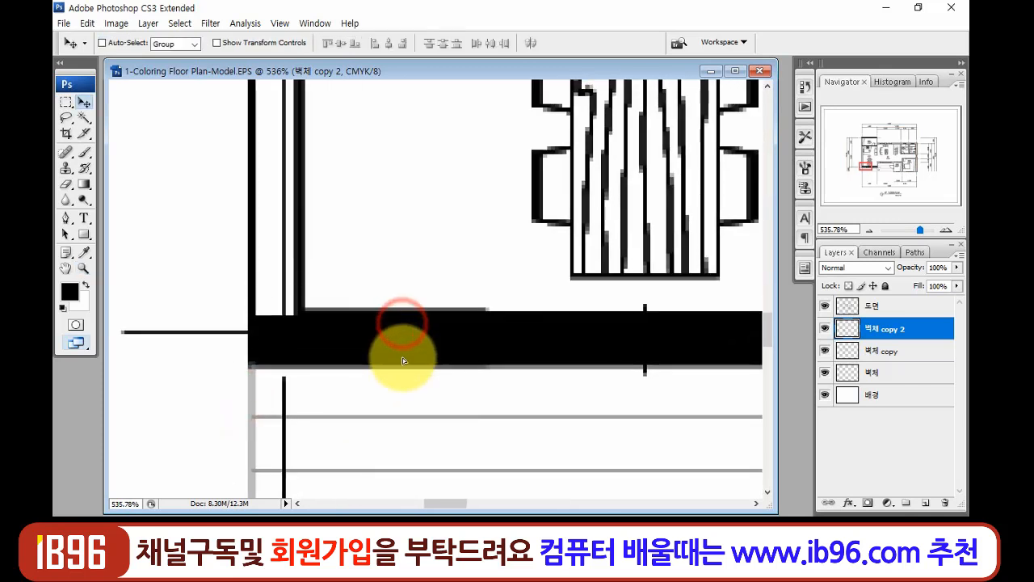
- Add a new layer and fill the upper exterior wall running from 거실 to 욕실 with black
{"action": "key", "text": "z"}
{"action": "right_click", "coordinate": [450, 374]}
{"action": "left_click", "coordinate": [474, 374]}
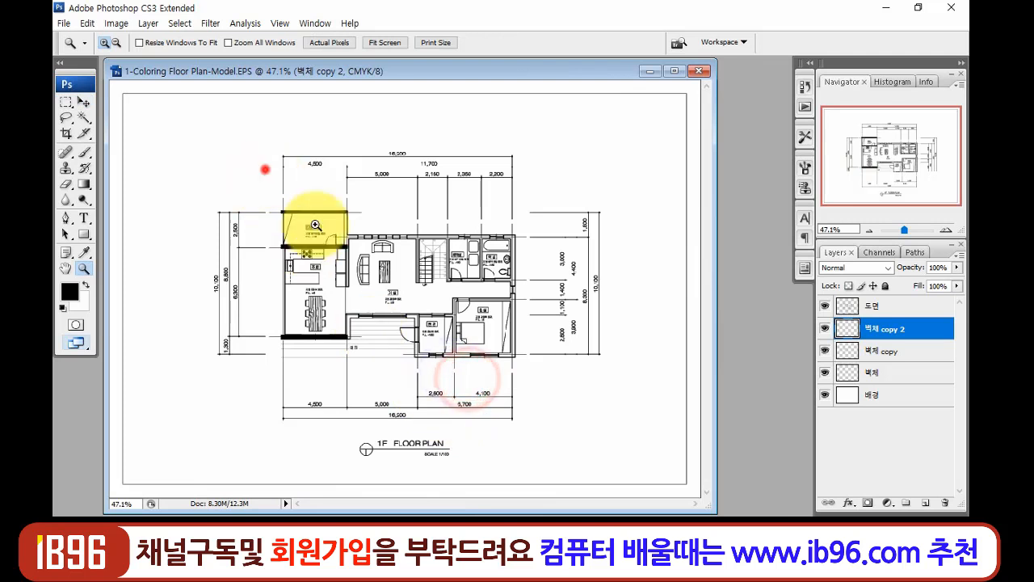
{"action": "left_click_drag", "start_coordinate": [266, 168], "coordinate": [594, 405]}
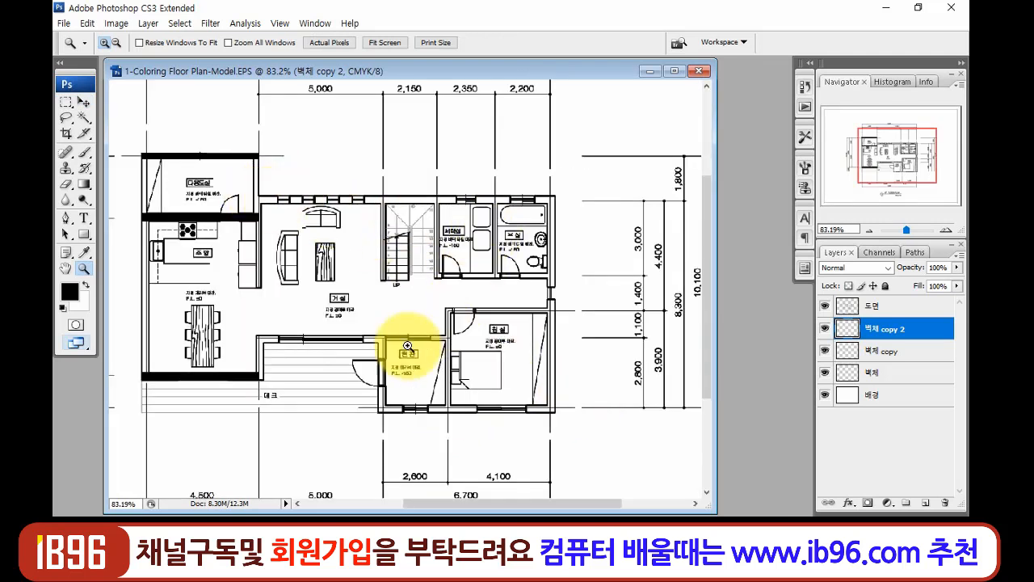
{"action": "left_click", "coordinate": [926, 504]}
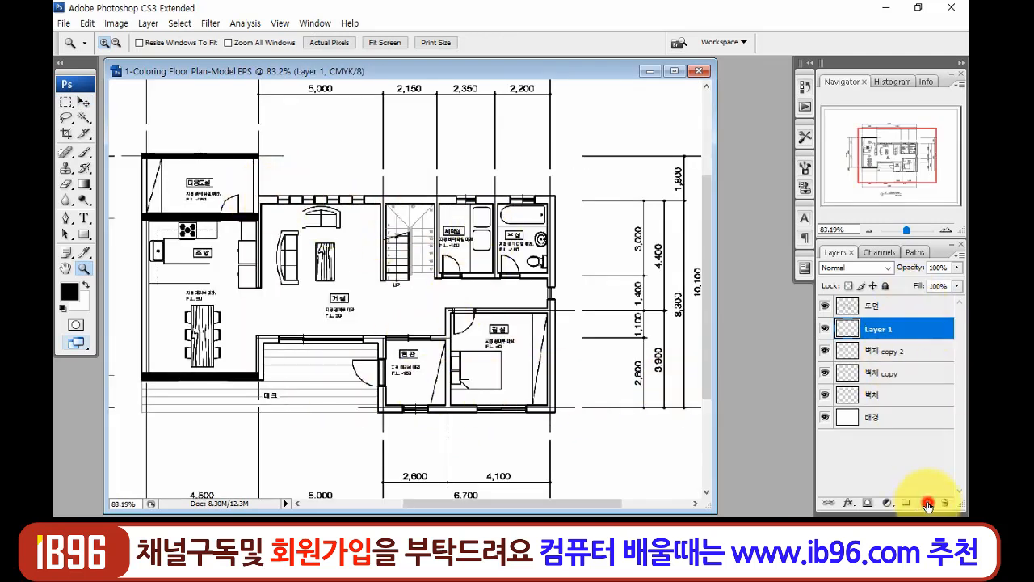
{"action": "key", "text": "m"}
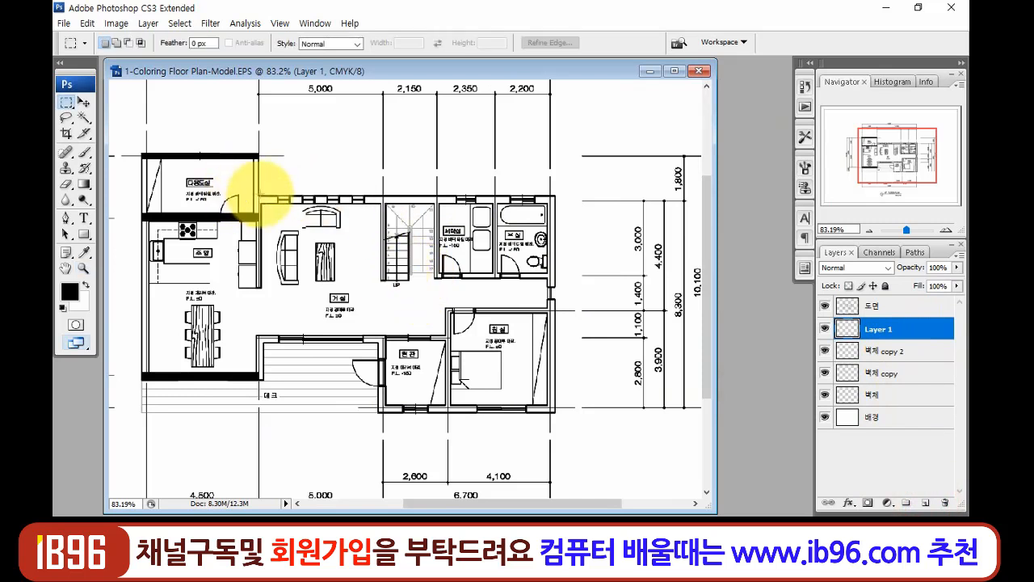
{"action": "left_click_drag", "start_coordinate": [257, 195], "coordinate": [555, 206]}
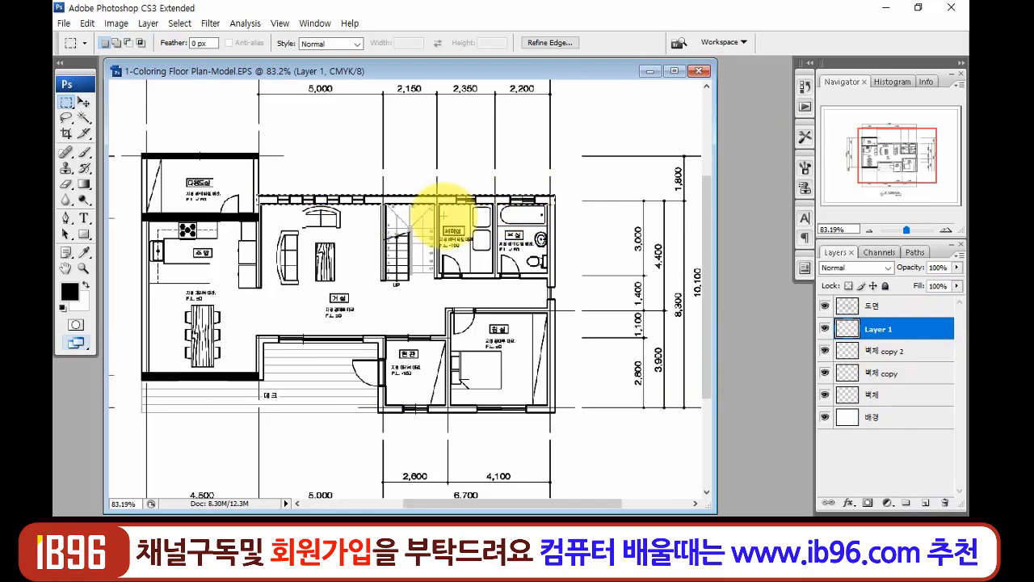
{"action": "key", "text": "alt+BackSpace"}
- Scale the height of the 거실–욕실 wall strip to about 83% and align it with the drawn wall lines
{"action": "key", "text": "z"}
{"action": "left_click_drag", "start_coordinate": [320, 173], "coordinate": [528, 326]}
{"action": "key", "text": "v"}
{"action": "mouse_move", "coordinate": [464, 267]}
{"action": "left_mouse_down"}
{"action": "mouse_move", "coordinate": [466, 230]}
{"action": "mouse_move", "coordinate": [465, 283]}
{"action": "mouse_move", "coordinate": [466, 272]}
{"action": "left_mouse_up"}
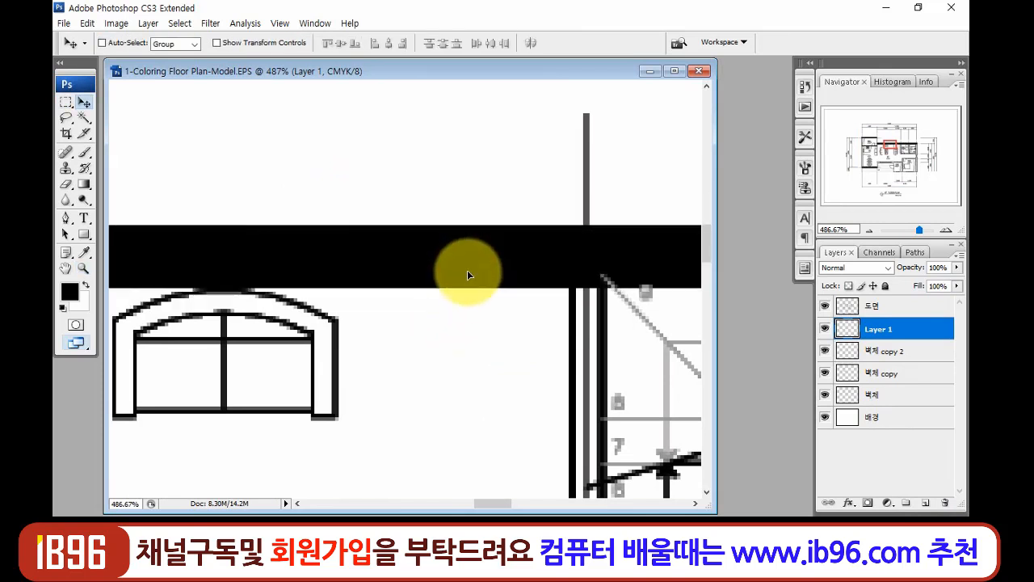
{"action": "key", "text": "ctrl+t"}
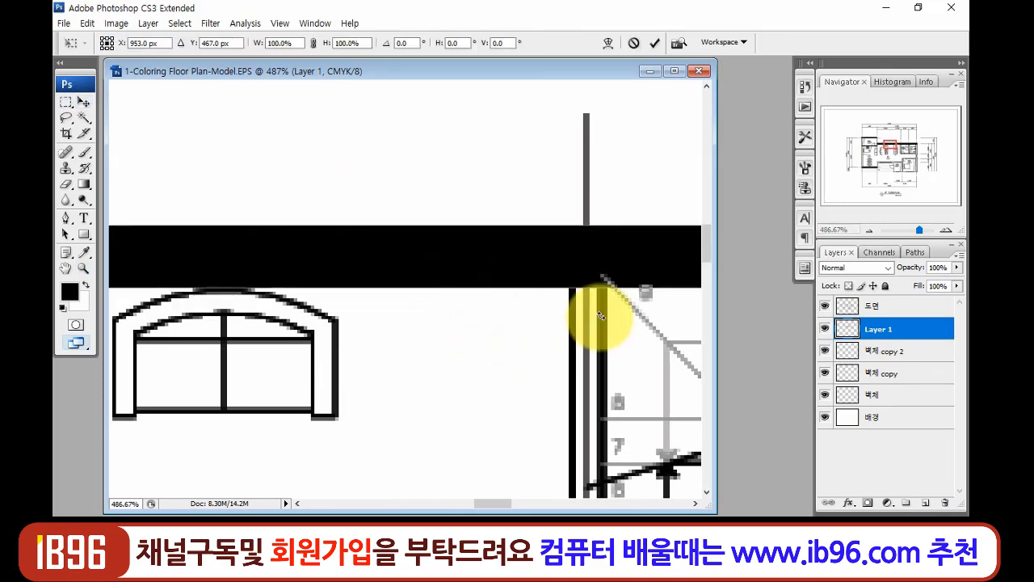
{"action": "key", "text": "ctrl+minus"}
{"action": "key", "text": "ctrl+minus"}
{"action": "key", "text": "ctrl+minus"}
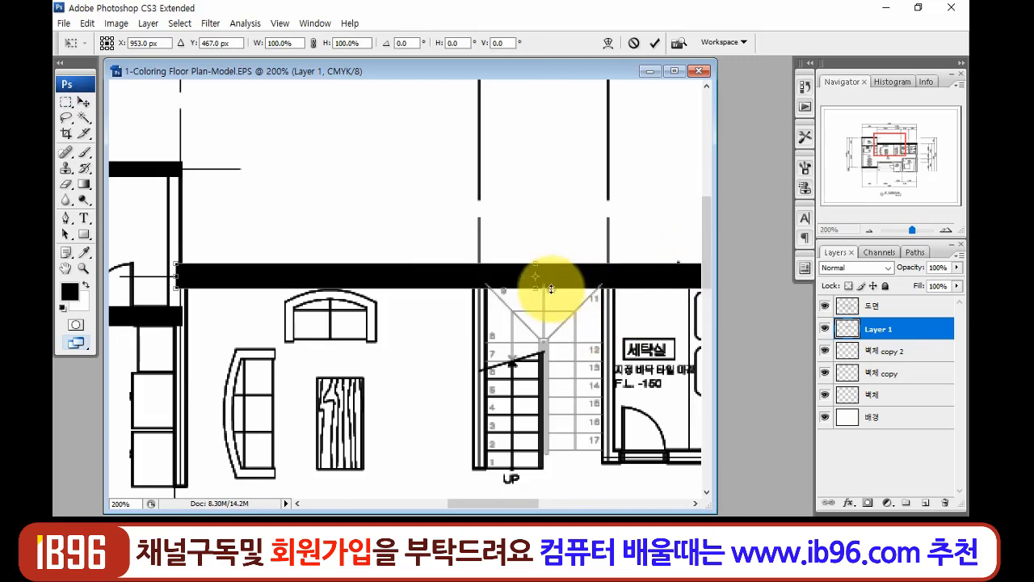
{"action": "left_click_drag", "start_coordinate": [534, 287], "coordinate": [532, 286]}
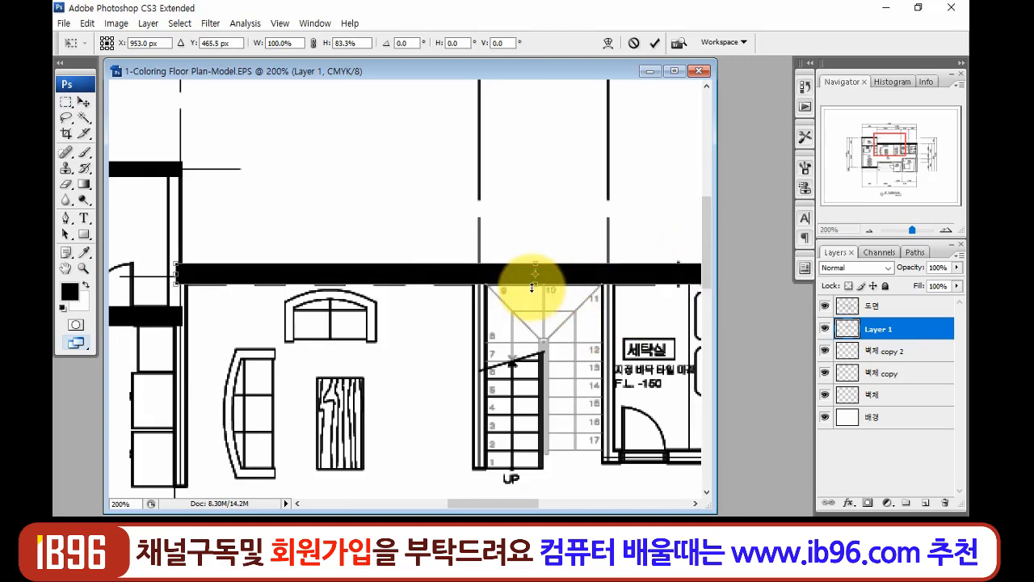
{"action": "key", "text": "Return"}
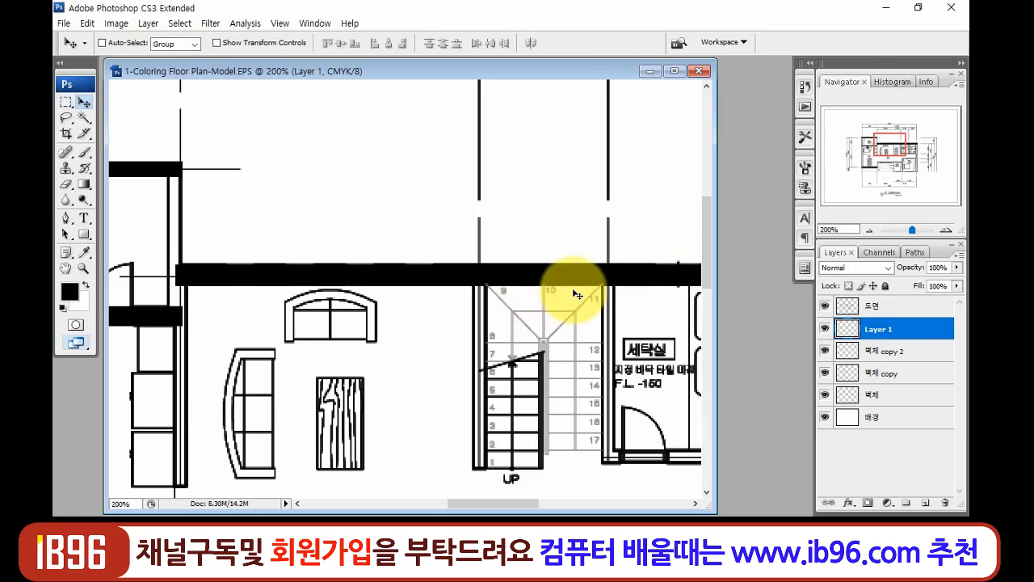
- Add a new layer, fill the wall strip below 세탁실 and 욕실 with black, and clear the selection
{"action": "key", "text": "ctrl+minus"}
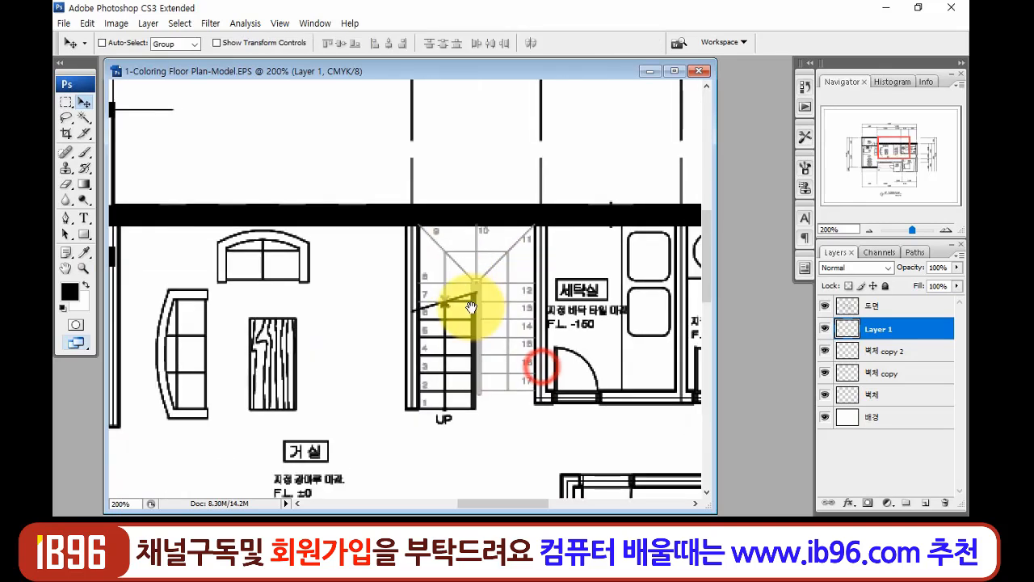
{"action": "key", "text": "ctrl+minus"}
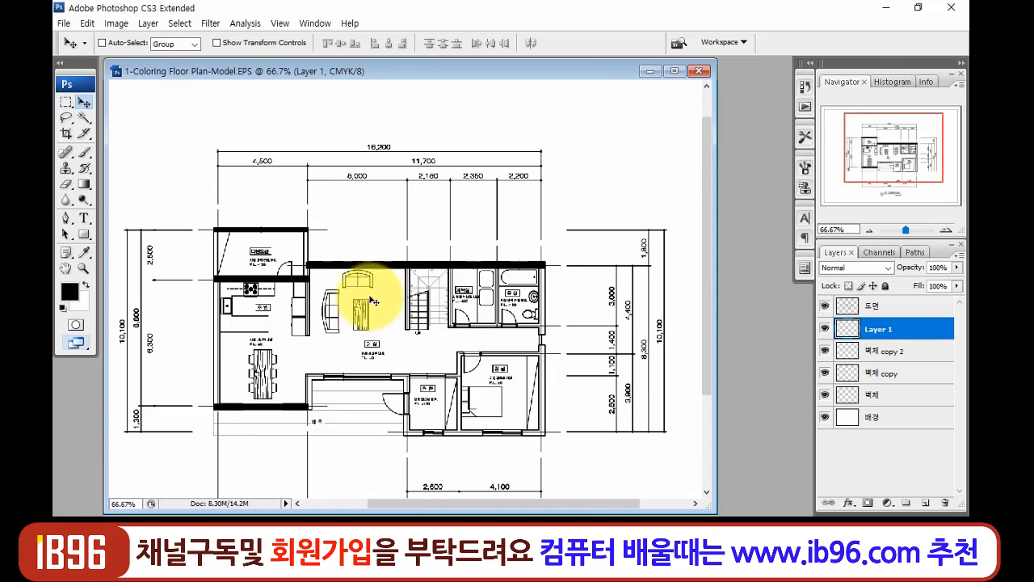
{"action": "key", "text": "z"}
{"action": "left_click_drag", "start_coordinate": [244, 282], "coordinate": [612, 463]}
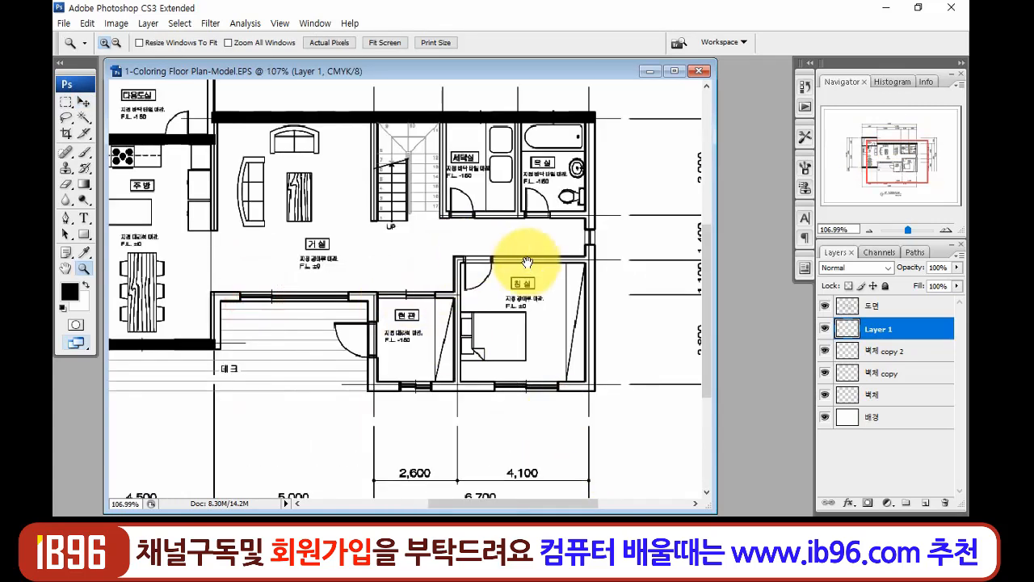
{"action": "left_click_drag", "start_coordinate": [523, 252], "coordinate": [525, 279]}
{"action": "left_click_drag", "start_coordinate": [409, 219], "coordinate": [653, 396]}
{"action": "left_click_drag", "start_coordinate": [462, 208], "coordinate": [532, 286]}
{"action": "left_click", "coordinate": [930, 505]}
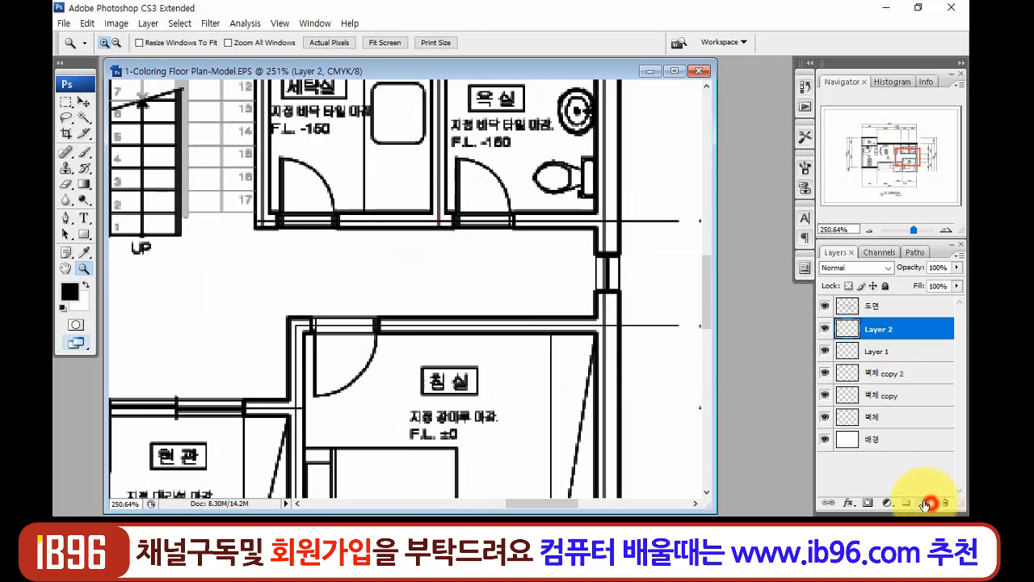
{"action": "key", "text": "m"}
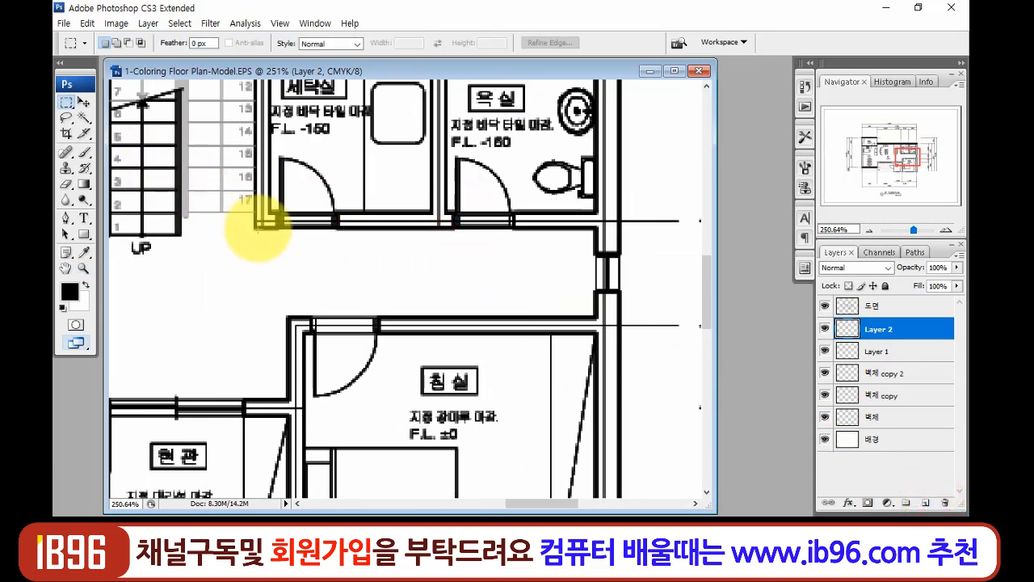
{"action": "left_click_drag", "start_coordinate": [256, 228], "coordinate": [621, 216]}
{"action": "key", "text": "alt+BackSpace"}
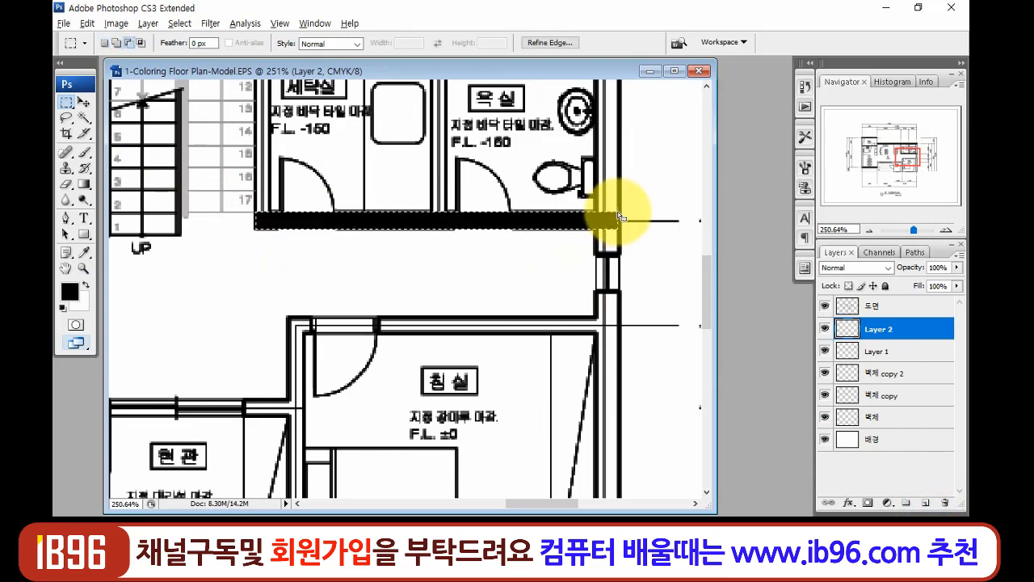
{"action": "key", "text": "ctrl+d"}
- Duplicate the strip below 세탁실 and 욕실 onto the upper wall of 침실 and remove the part extending past that wall's corner
{"action": "key", "text": "ctrl+j"}
{"action": "key", "text": "v"}
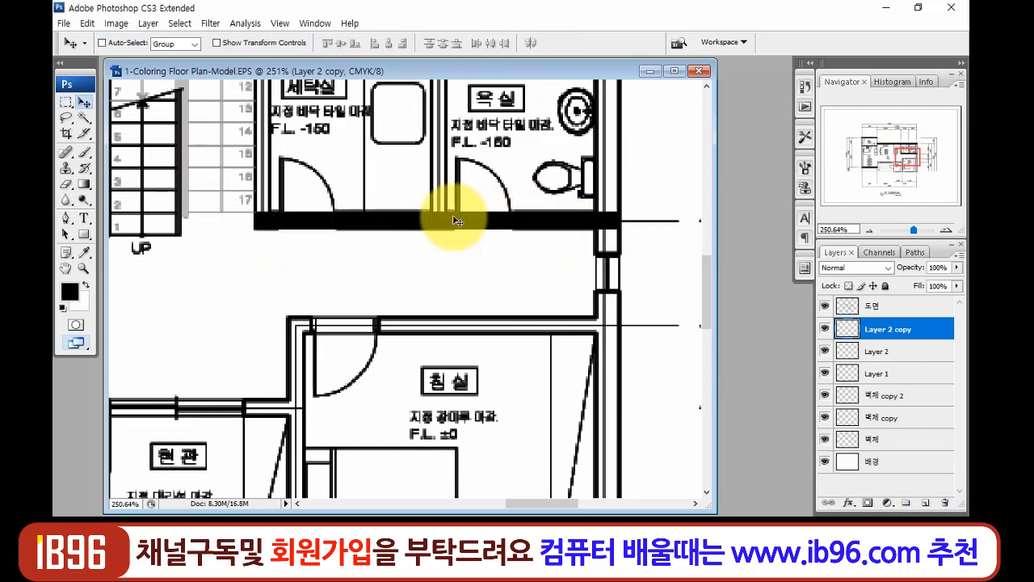
{"action": "left_click_drag", "start_coordinate": [453, 232], "coordinate": [467, 332]}
{"action": "key", "text": "m"}
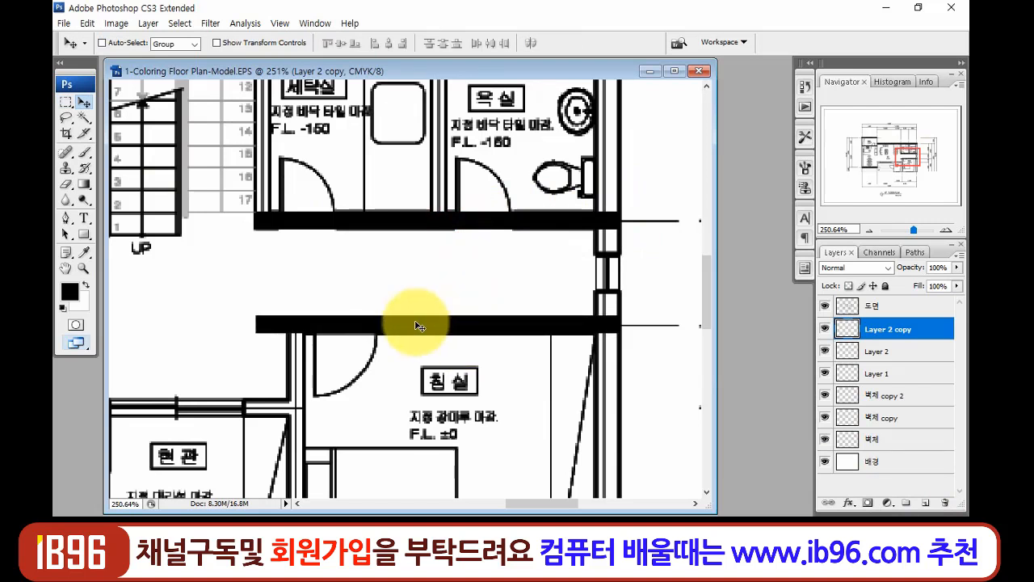
{"action": "left_click_drag", "start_coordinate": [185, 277], "coordinate": [534, 259]}
{"action": "key", "text": "ctrl+d"}
{"action": "key", "text": "ctrl+minus"}
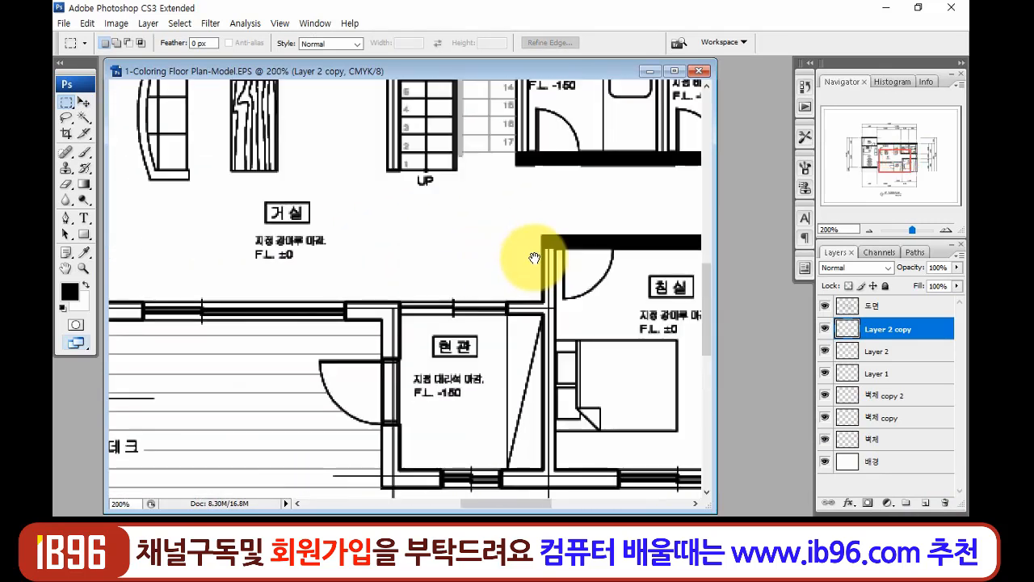
{"action": "left_click_drag", "start_coordinate": [646, 303], "coordinate": [625, 338]}
{"action": "key", "text": "ctrl+minus"}
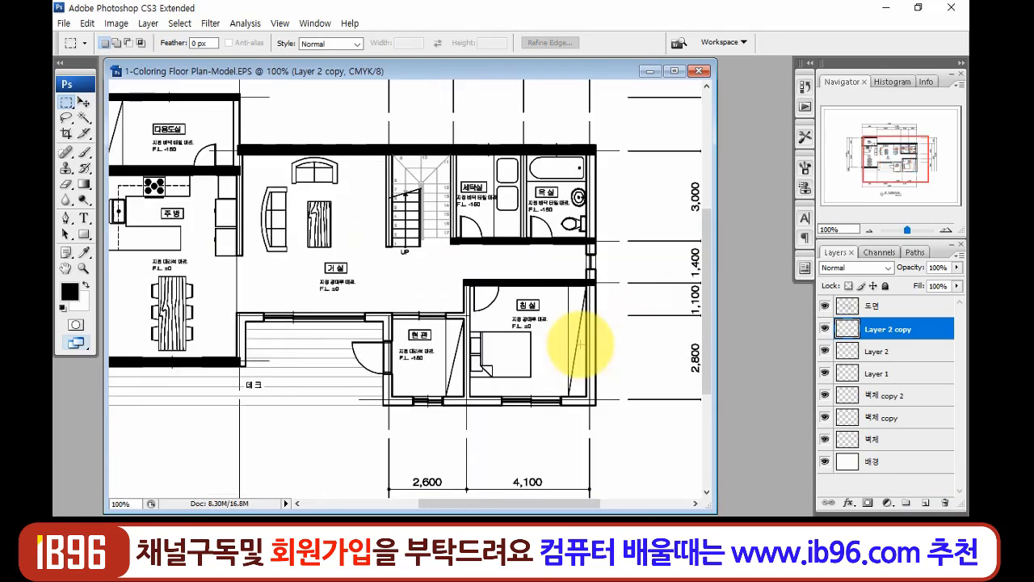
- Duplicate the wall strip above 침실 onto the upper wall of 현관 and align it with the drawn wall lines
{"action": "left_click_drag", "start_coordinate": [451, 290], "coordinate": [469, 295]}
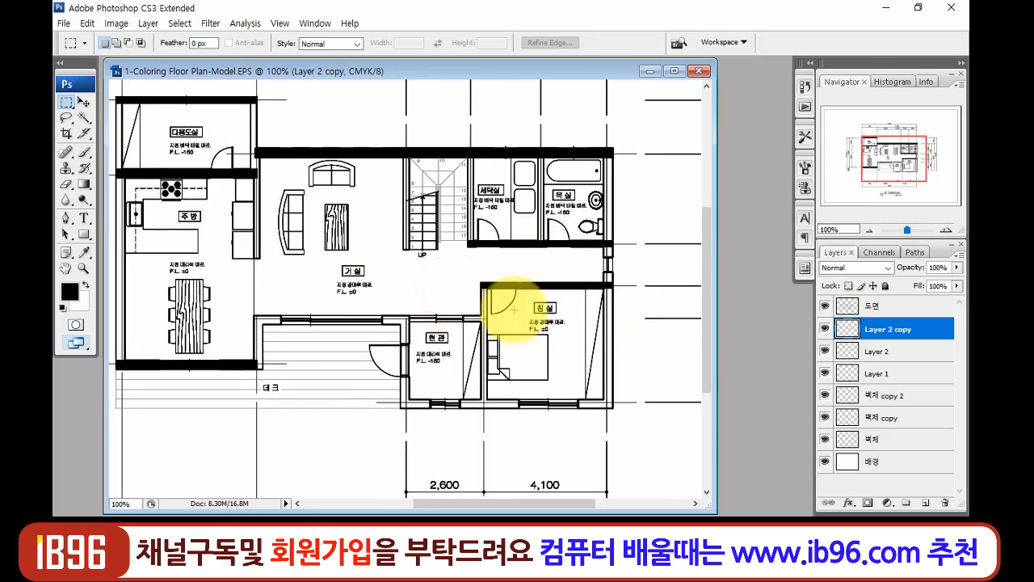
{"action": "key", "text": "v"}
{"action": "left_click_drag", "start_coordinate": [553, 281], "coordinate": [420, 313]}
{"action": "key", "text": "x"}
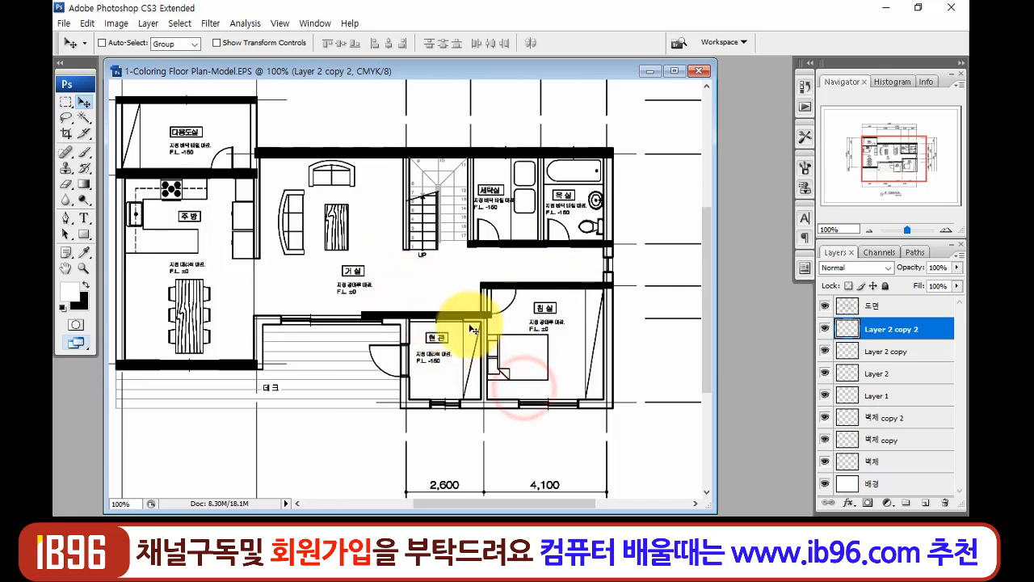
{"action": "key", "text": "ctrl+space"}
{"action": "left_click_drag", "start_coordinate": [411, 274], "coordinate": [528, 356]}
{"action": "left_click_drag", "start_coordinate": [440, 341], "coordinate": [536, 371]}
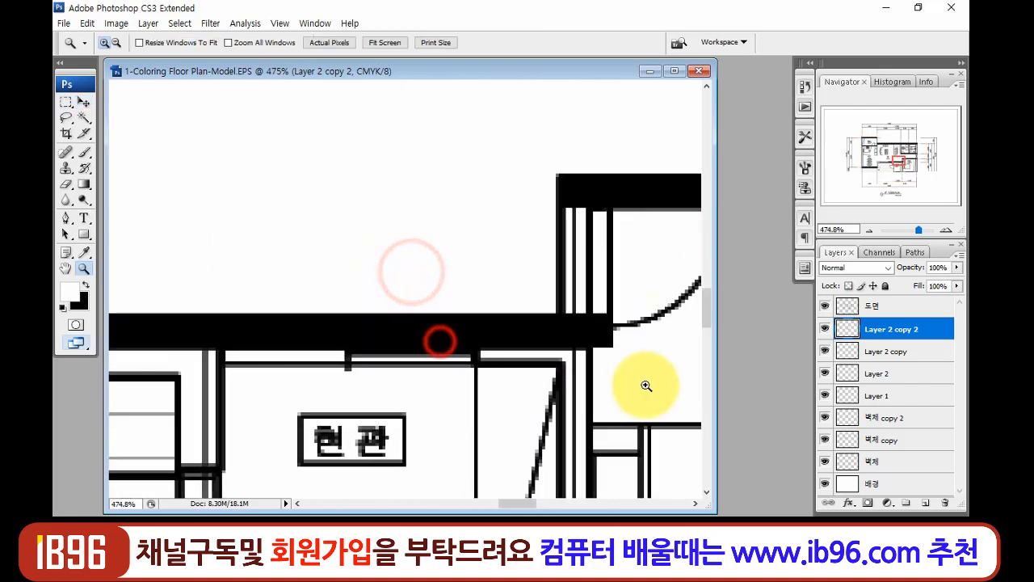
{"action": "left_click_drag", "start_coordinate": [552, 333], "coordinate": [525, 354]}
{"action": "left_click_drag", "start_coordinate": [353, 346], "coordinate": [484, 312]}
{"action": "key", "text": "ctrl+minus"}
{"action": "key", "text": "ctrl+minus"}
{"action": "key", "text": "ctrl+minus"}
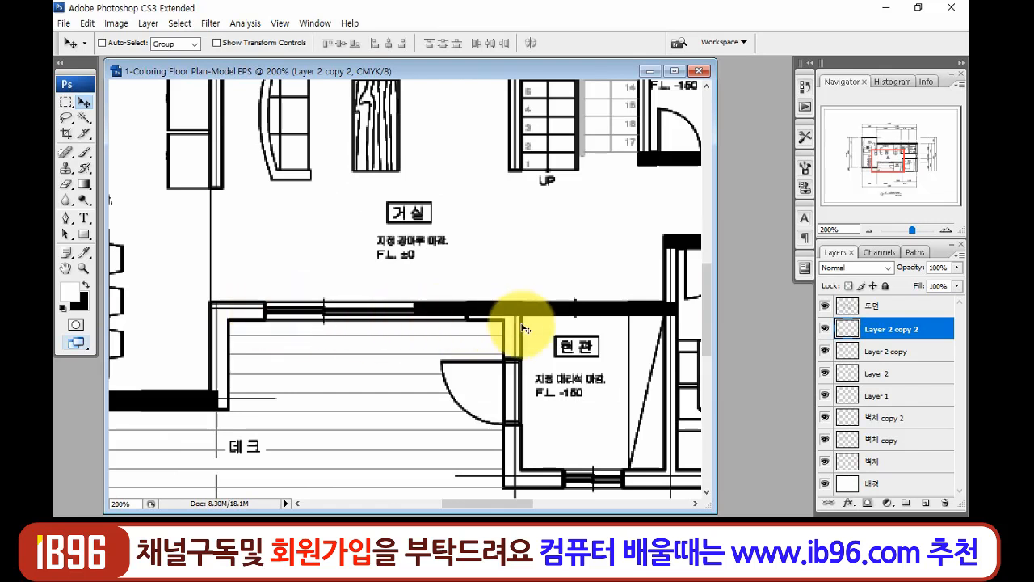
- Clear the strip's overhang along the wall between 거실 and 데크, fill that whole wall with black, and clear the selection
{"action": "key", "text": "m"}
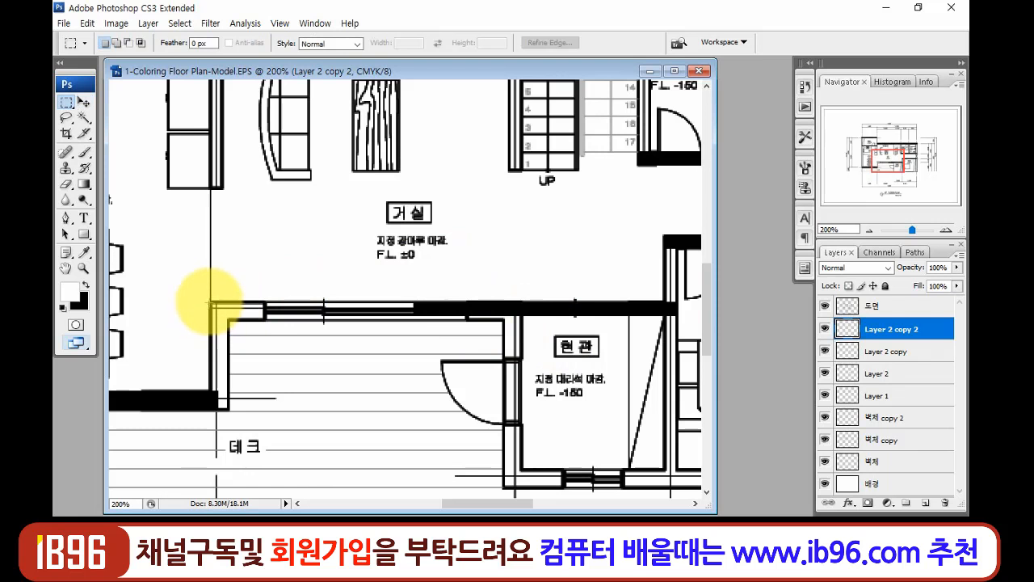
{"action": "left_click_drag", "start_coordinate": [209, 302], "coordinate": [523, 320]}
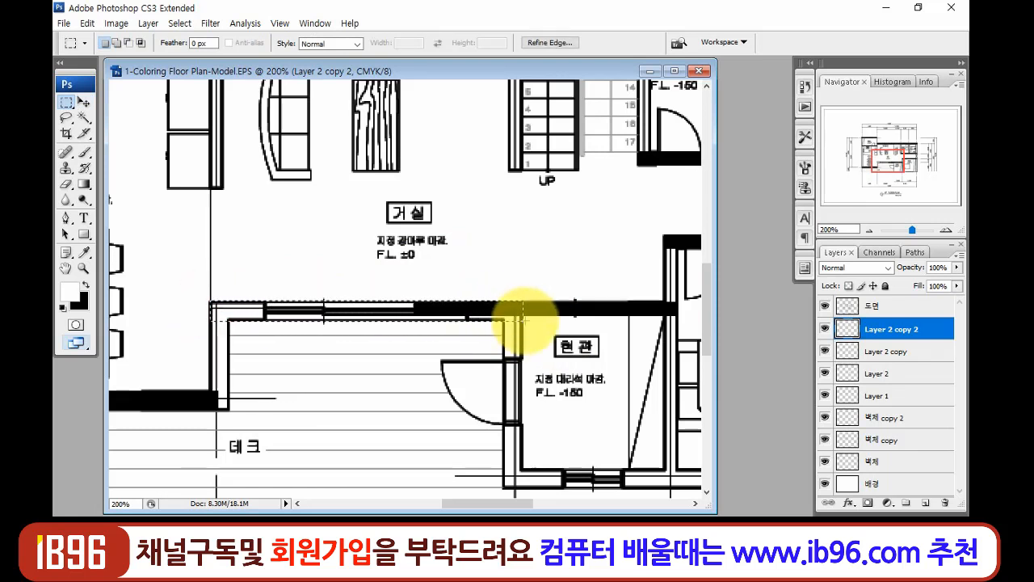
{"action": "key", "text": "alt+BackSpace"}
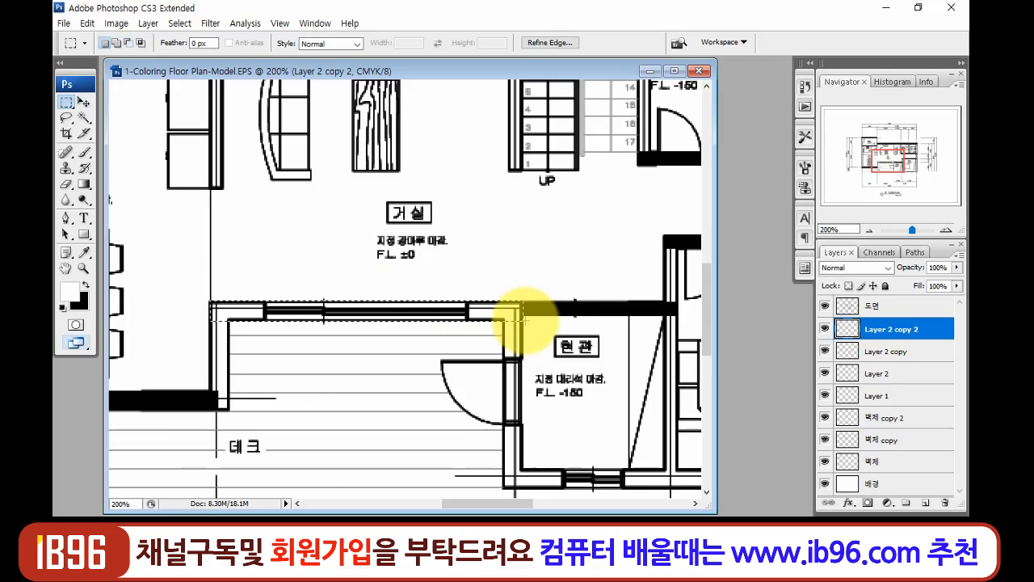
{"action": "key", "text": "alt+BackSpace"}
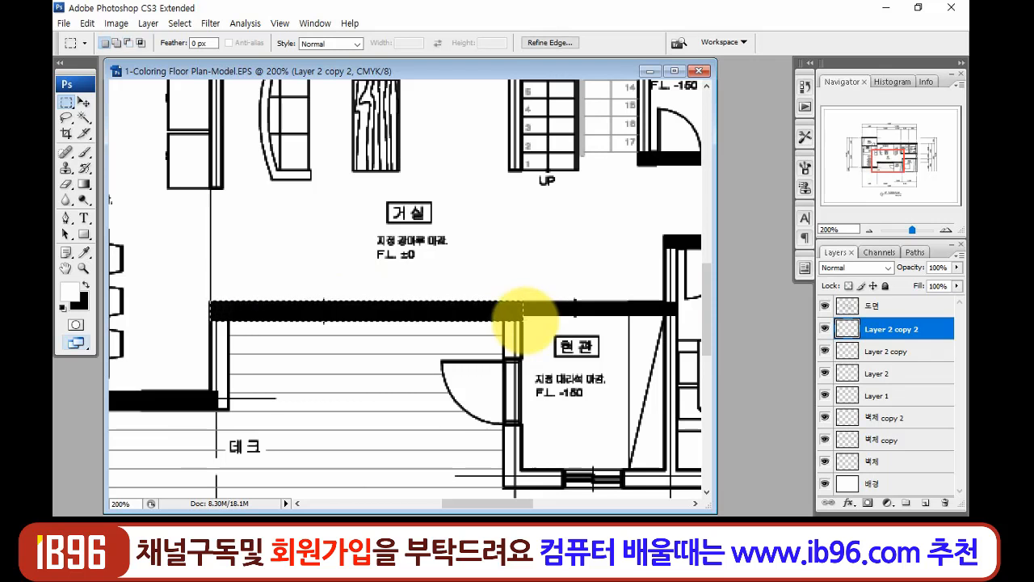
{"action": "key", "text": "ctrl+d"}
- Add a new layer, fill the lower exterior wall beneath 현관 and 침실 with black, and clear the selection
{"action": "left_click_drag", "start_coordinate": [588, 368], "coordinate": [312, 288]}
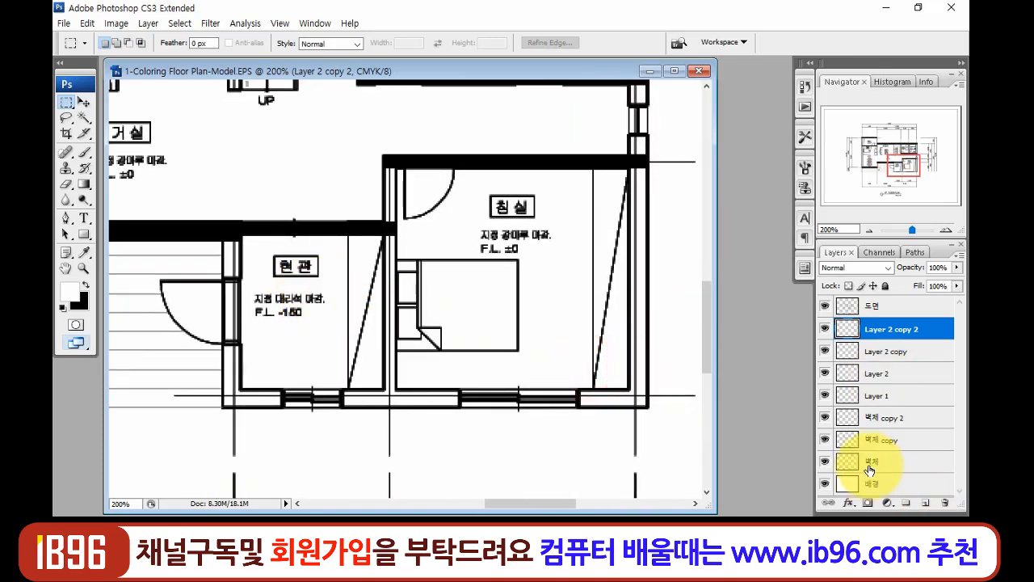
{"action": "left_click", "coordinate": [926, 502]}
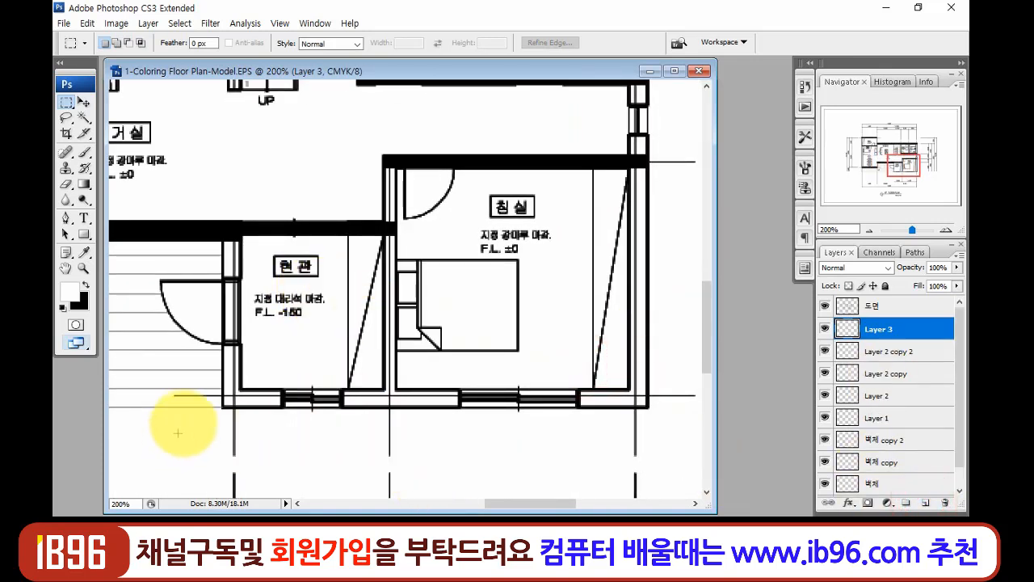
{"action": "left_click_drag", "start_coordinate": [223, 408], "coordinate": [648, 389]}
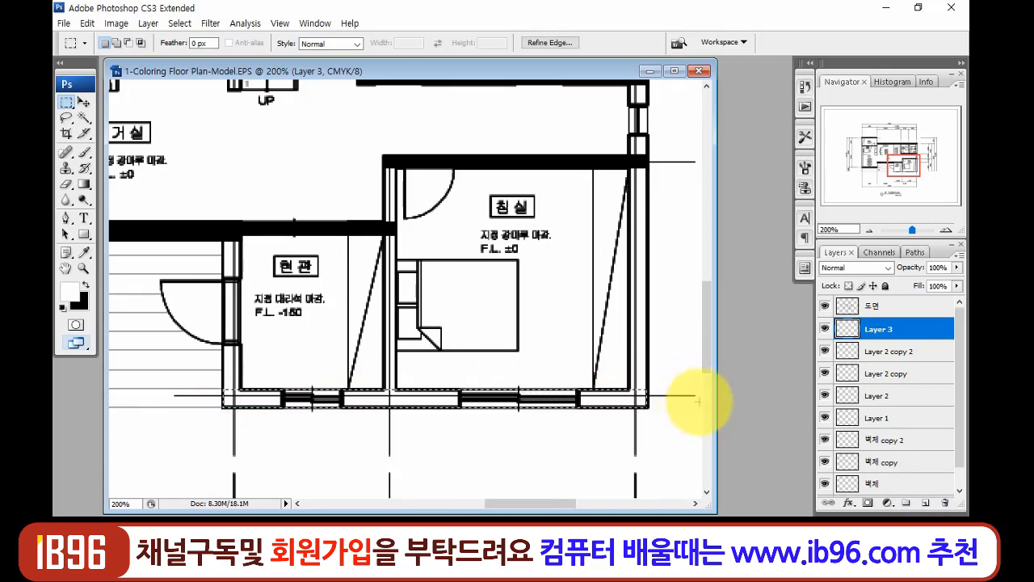
{"action": "key", "text": "alt+BackSpace"}
{"action": "key", "text": "ctrl+d"}
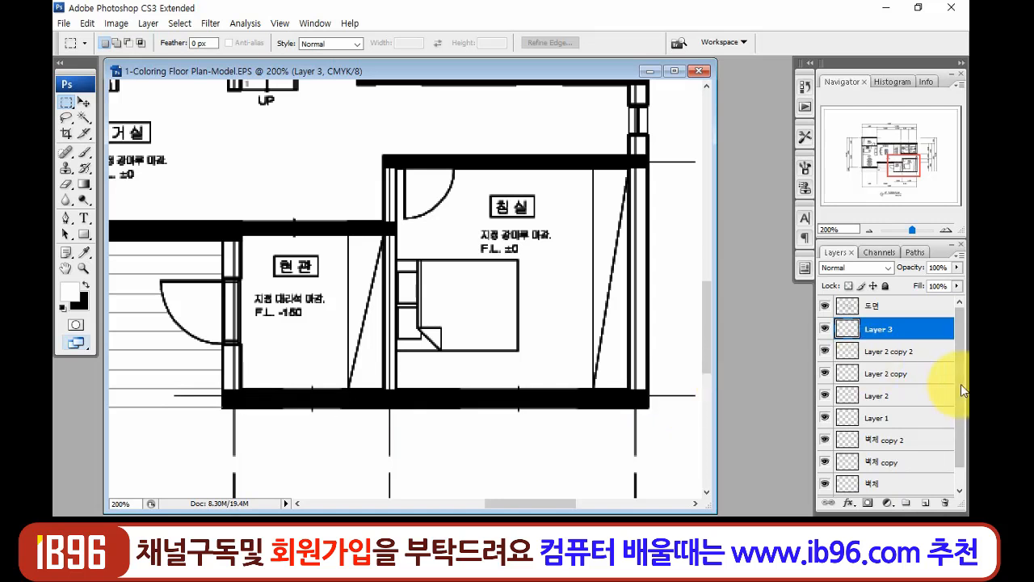
- Merge all wall layers from 벽체 up to Layer 3 into one, and check the merged walls by hiding and showing them
{"action": "left_click_drag", "start_coordinate": [961, 366], "coordinate": [959, 393]}
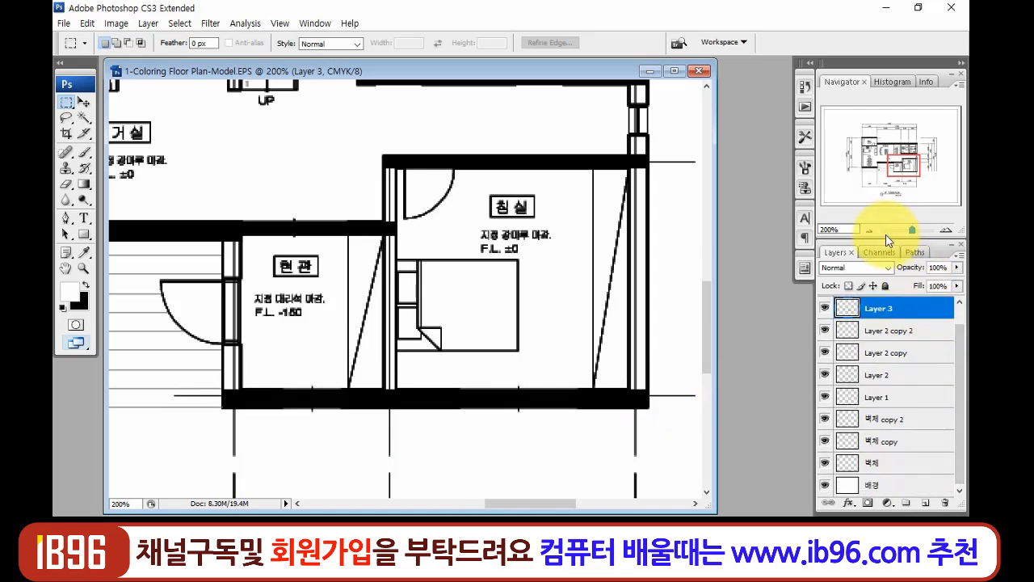
{"action": "left_click_drag", "start_coordinate": [886, 237], "coordinate": [877, 168]}
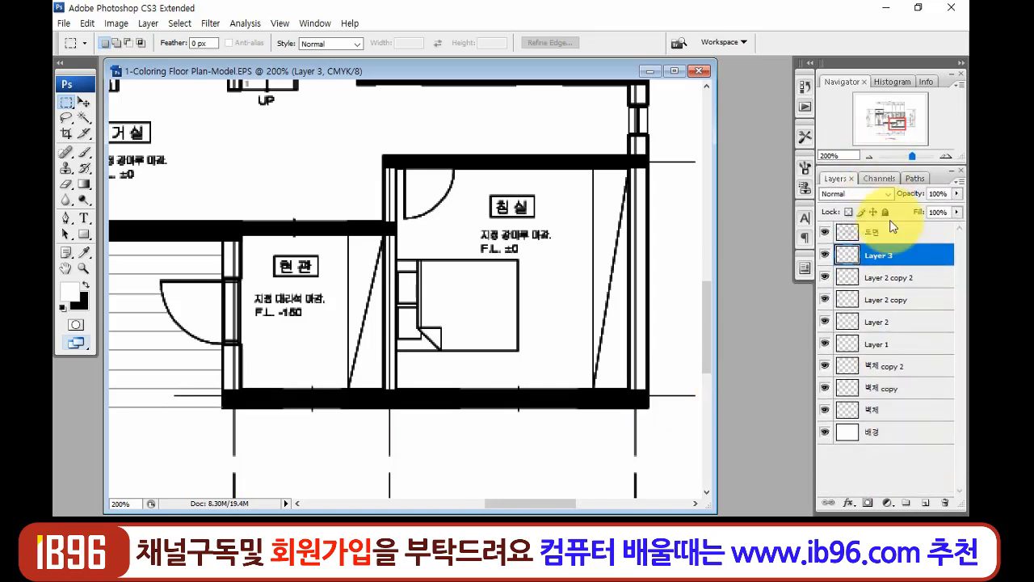
{"action": "left_click", "coordinate": [906, 409], "text": "shift"}
{"action": "key", "text": "ctrl+e"}
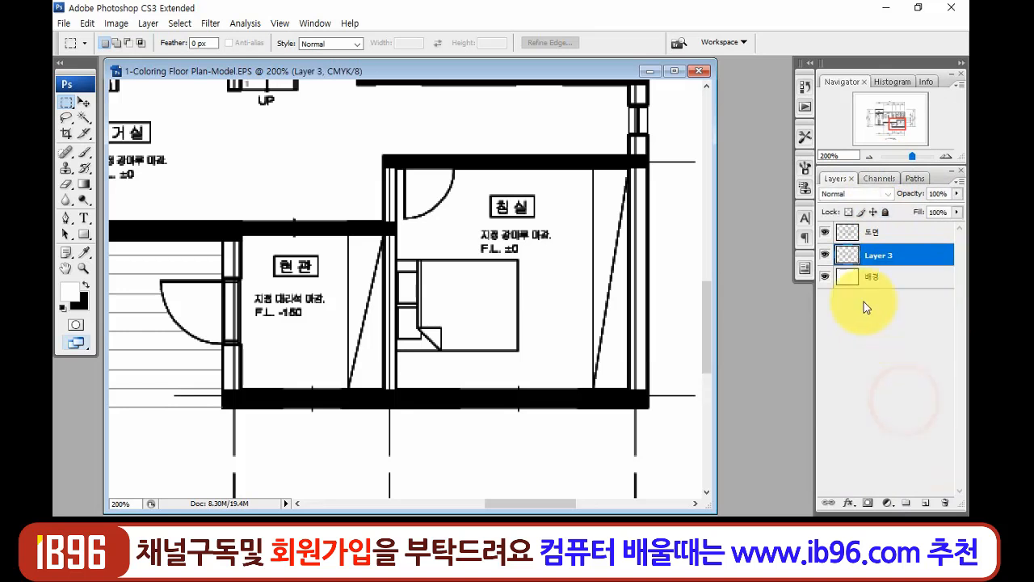
{"action": "key", "text": "z"}
{"action": "right_click", "coordinate": [514, 297]}
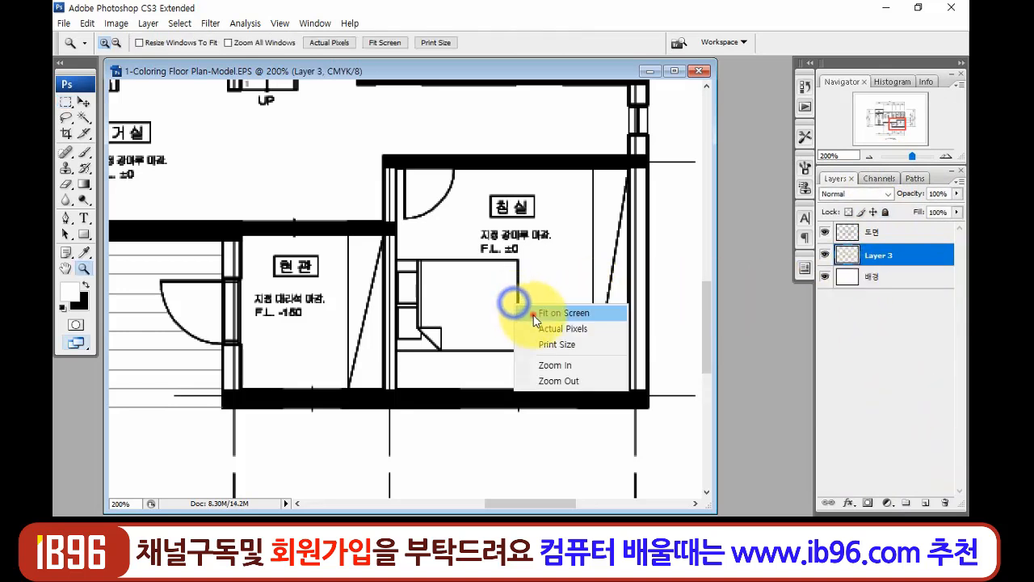
{"action": "left_click", "coordinate": [537, 309]}
{"action": "left_click", "coordinate": [824, 254]}
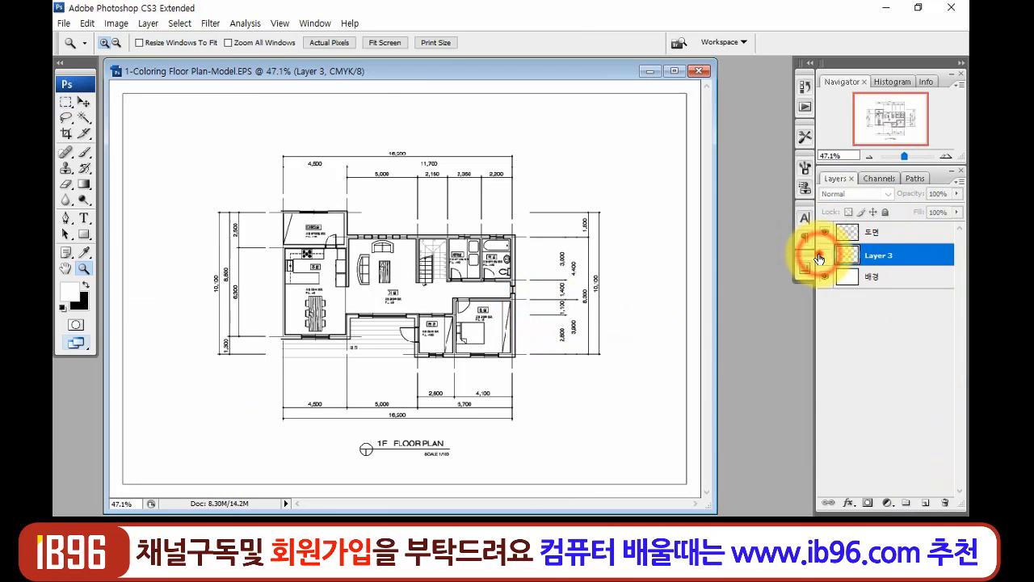
{"action": "left_click", "coordinate": [824, 255]}
- Add a new layer, fill the left wall of 다용도실 with black, and clear the selection
{"action": "left_click_drag", "start_coordinate": [254, 184], "coordinate": [608, 390]}
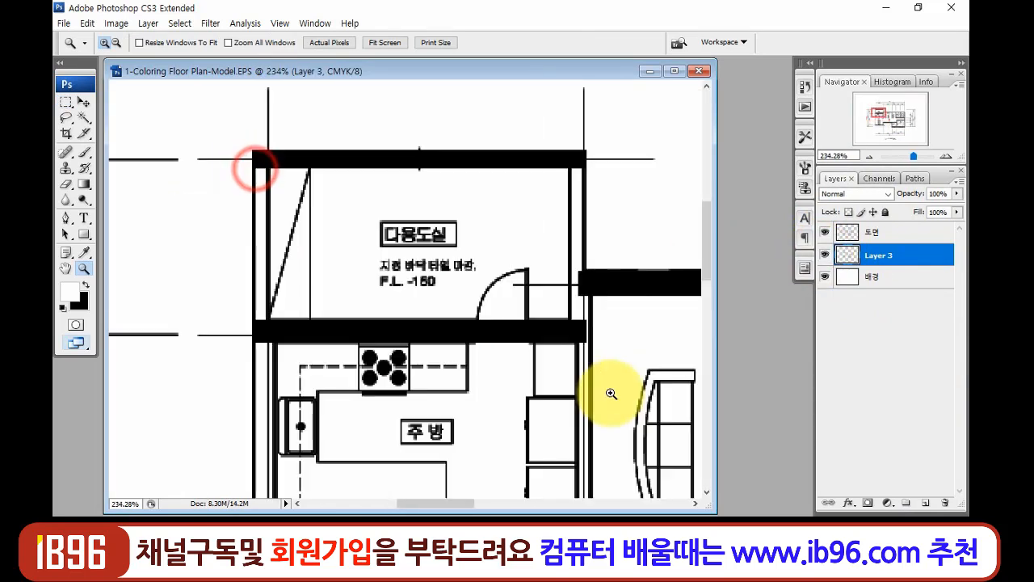
{"action": "left_click", "coordinate": [927, 502]}
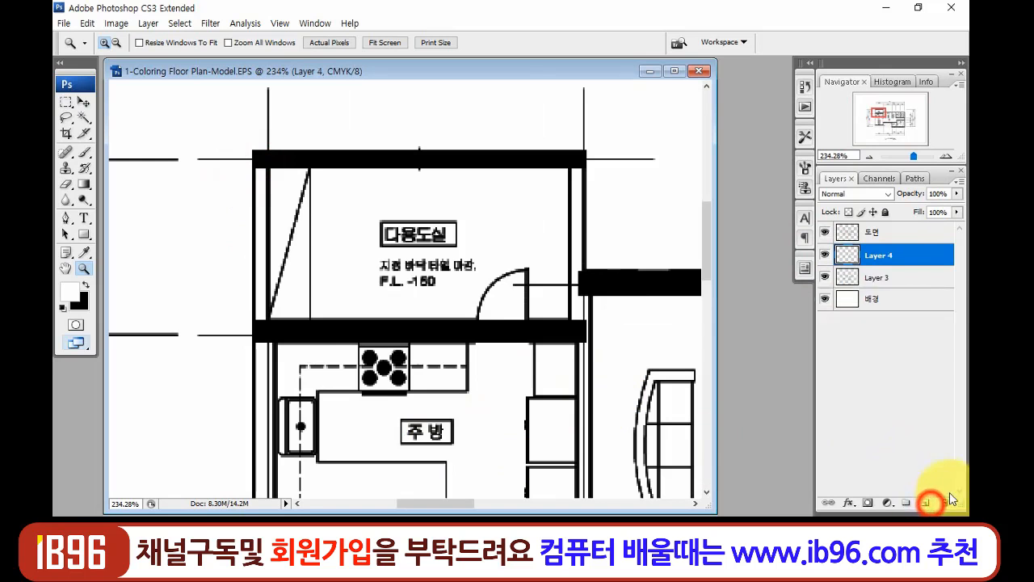
{"action": "key", "text": "m"}
{"action": "left_click_drag", "start_coordinate": [252, 152], "coordinate": [263, 332]}
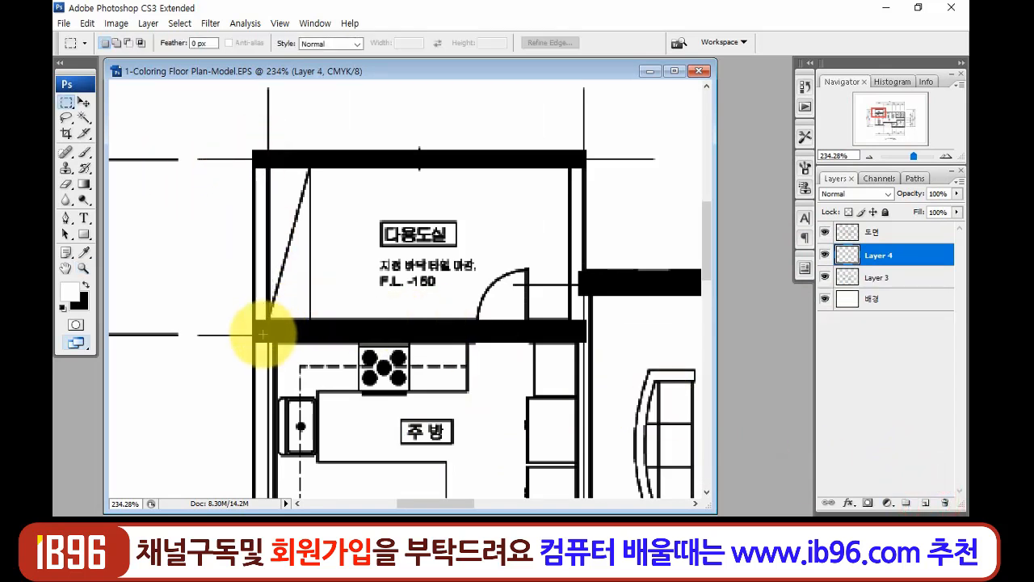
{"action": "key", "text": "alt+BackSpace"}
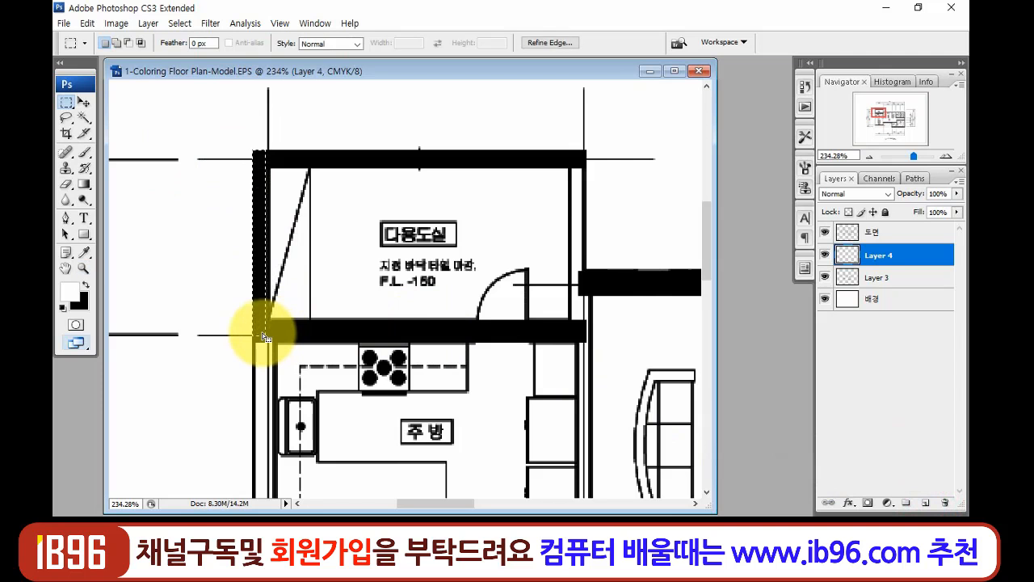
{"action": "key", "text": "ctrl+d"}
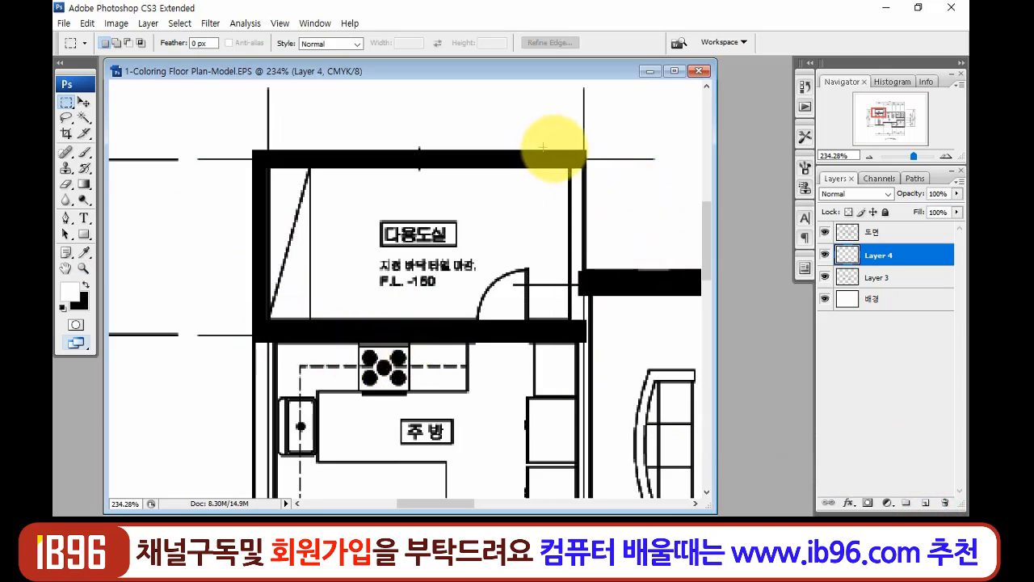
- Fill the right wall of 다용도실 with black on a separate new layer
{"action": "left_click_drag", "start_coordinate": [570, 154], "coordinate": [587, 327]}
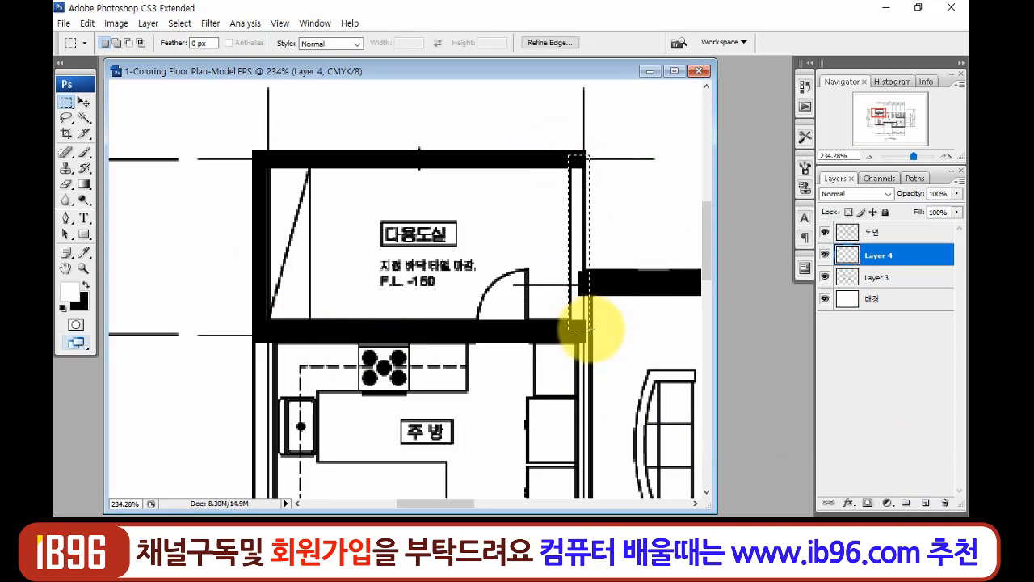
{"action": "key", "text": "alt+BackSpace"}
{"action": "key", "text": "ctrl+d"}
{"action": "left_click_drag", "start_coordinate": [570, 156], "coordinate": [586, 332]}
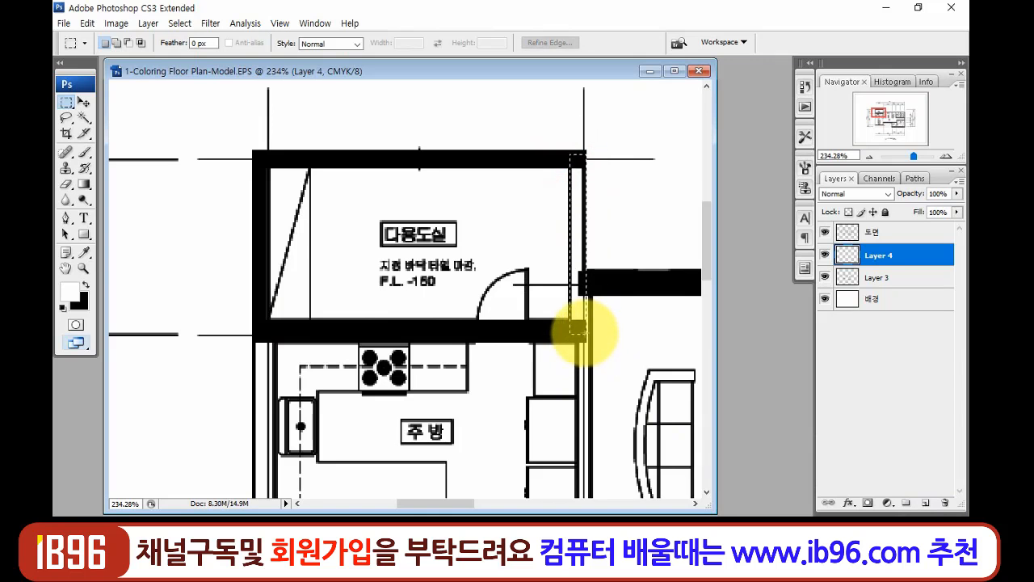
{"action": "left_click", "coordinate": [926, 502]}
{"action": "key", "text": "alt+BackSpace"}
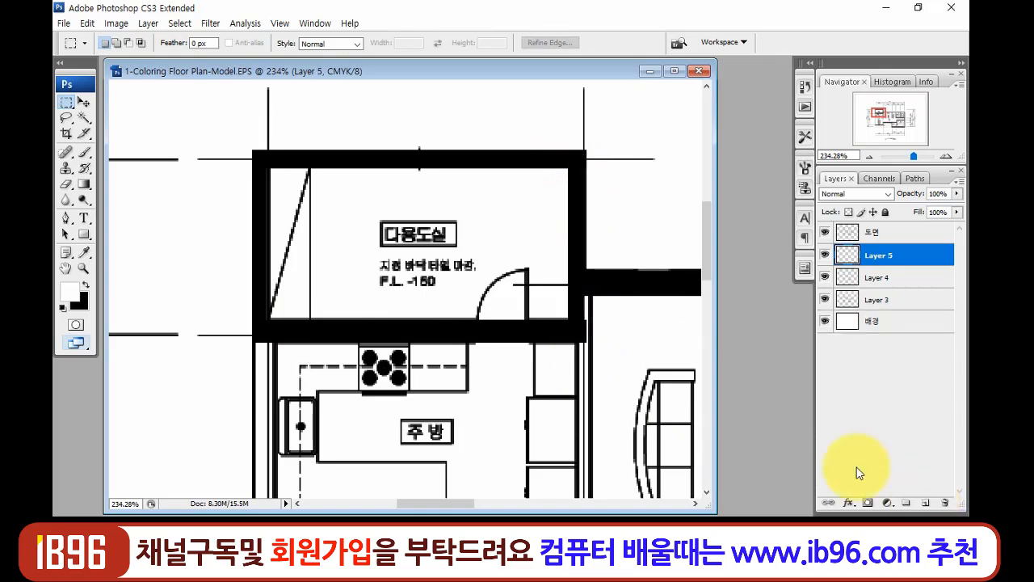
- Add a new layer, fill the left exterior wall of 주방 with black, and clear the selection
{"action": "left_click_drag", "start_coordinate": [406, 355], "coordinate": [475, 78]}
{"action": "key", "text": "ctrl+minus"}
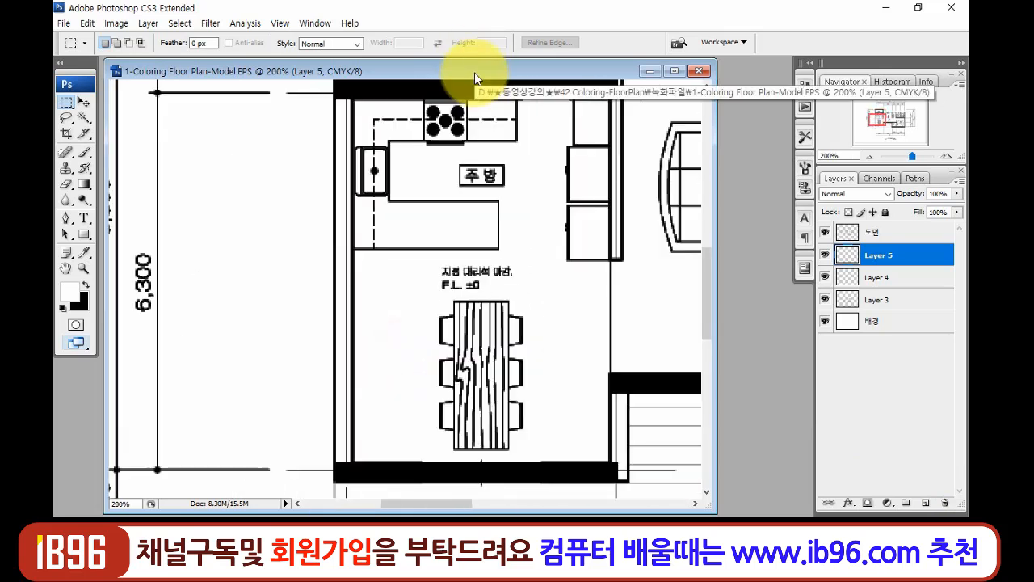
{"action": "left_click_drag", "start_coordinate": [478, 316], "coordinate": [480, 317]}
{"action": "left_click", "coordinate": [925, 503]}
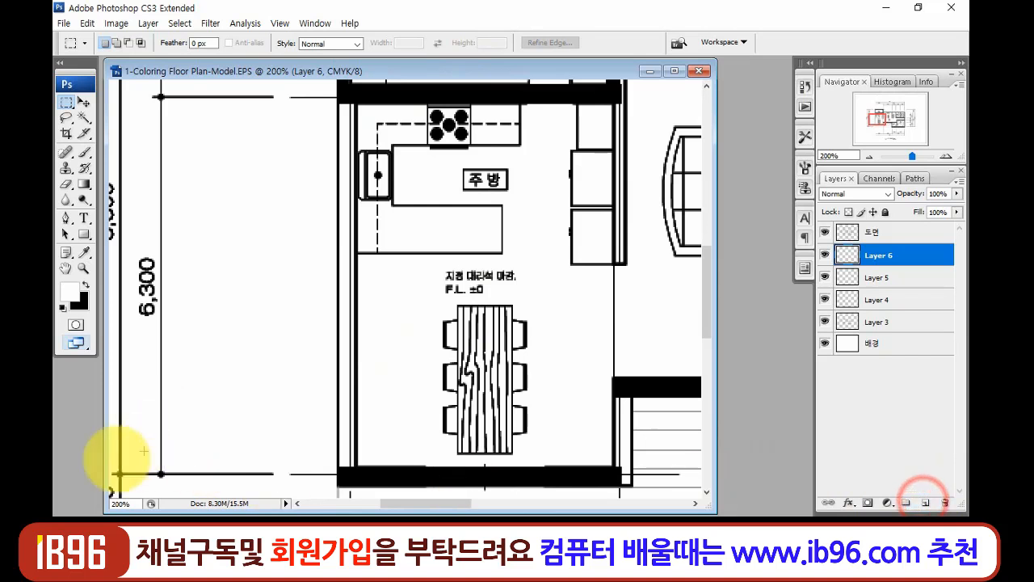
{"action": "left_click_drag", "start_coordinate": [340, 473], "coordinate": [354, 98]}
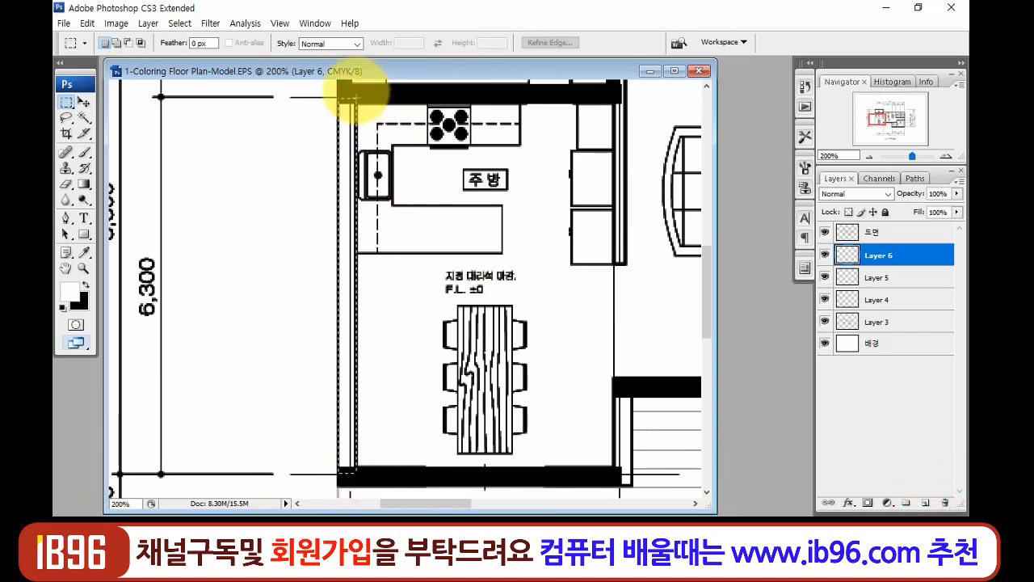
{"action": "key", "text": "ctrl+BackSpace"}
{"action": "key", "text": "ctrl+d"}
- Add a new layer, fill the wall between 주방 and 거실 with black, and clear the selection
{"action": "left_click_drag", "start_coordinate": [636, 275], "coordinate": [503, 330]}
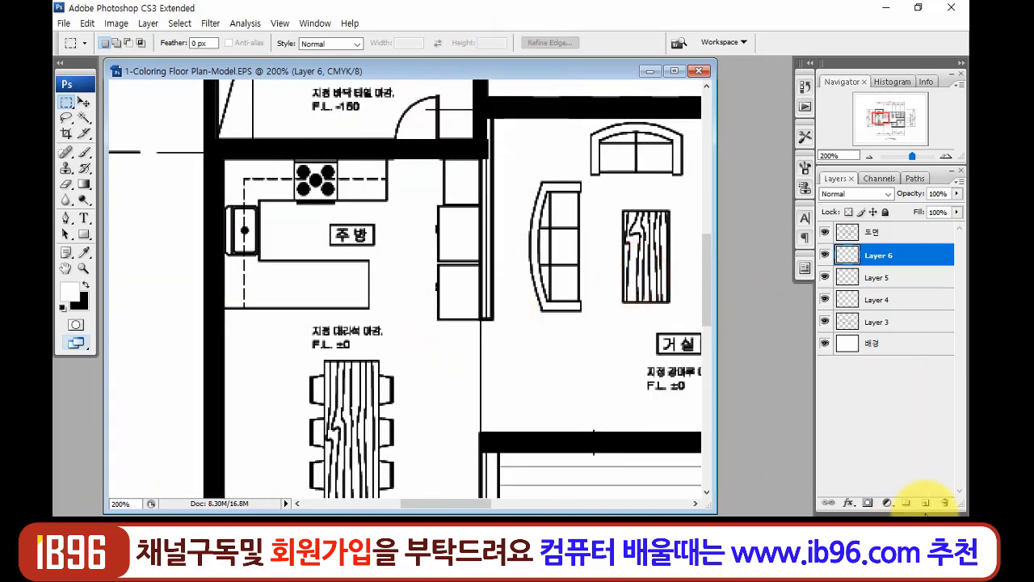
{"action": "left_click", "coordinate": [925, 502]}
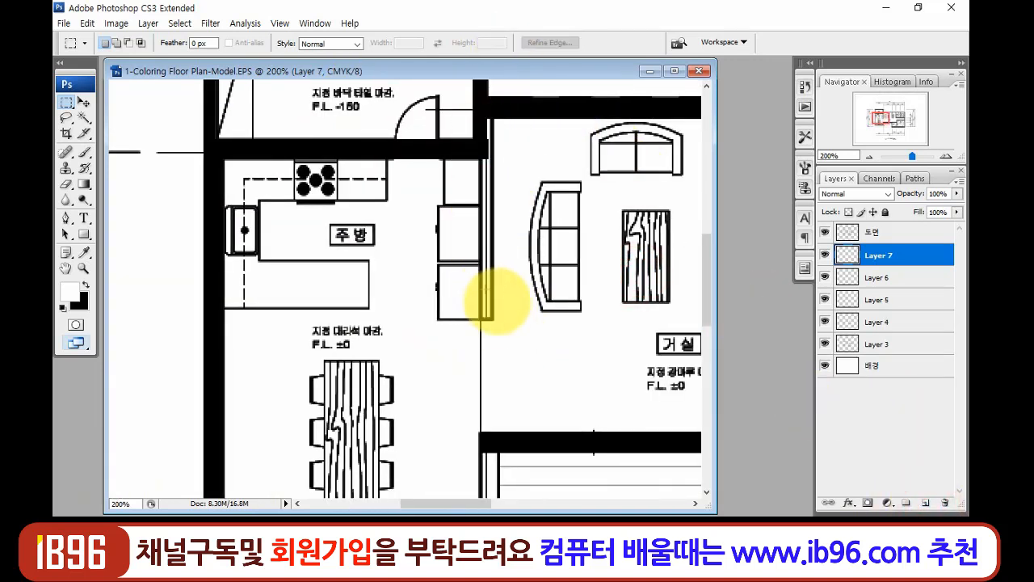
{"action": "left_click_drag", "start_coordinate": [492, 320], "coordinate": [482, 110]}
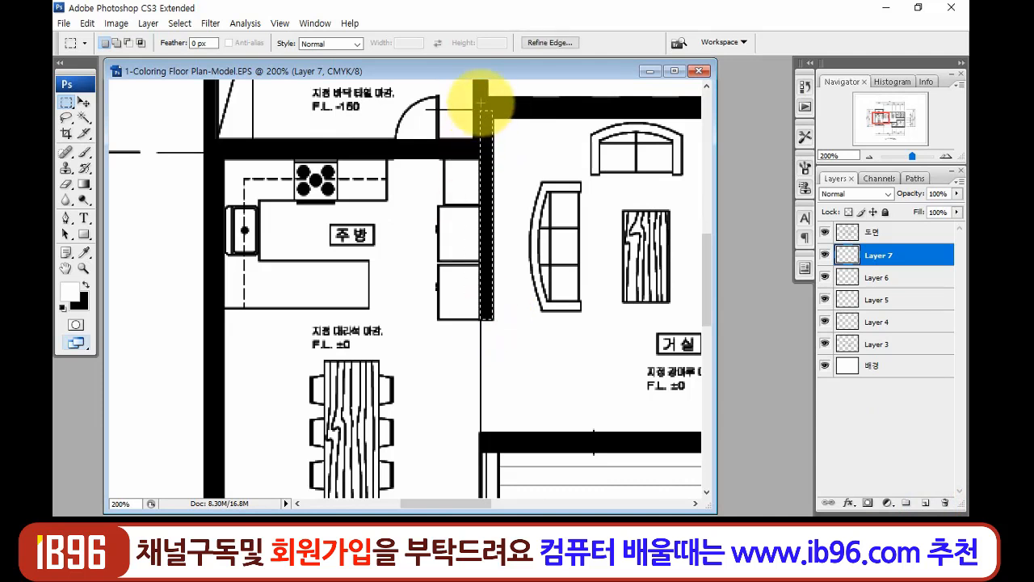
{"action": "key", "text": "ctrl+d"}
- Fill the short vertical wall between the dining area and 데크 with black on the same layer and clear the selection
{"action": "left_click_drag", "start_coordinate": [575, 418], "coordinate": [564, 210]}
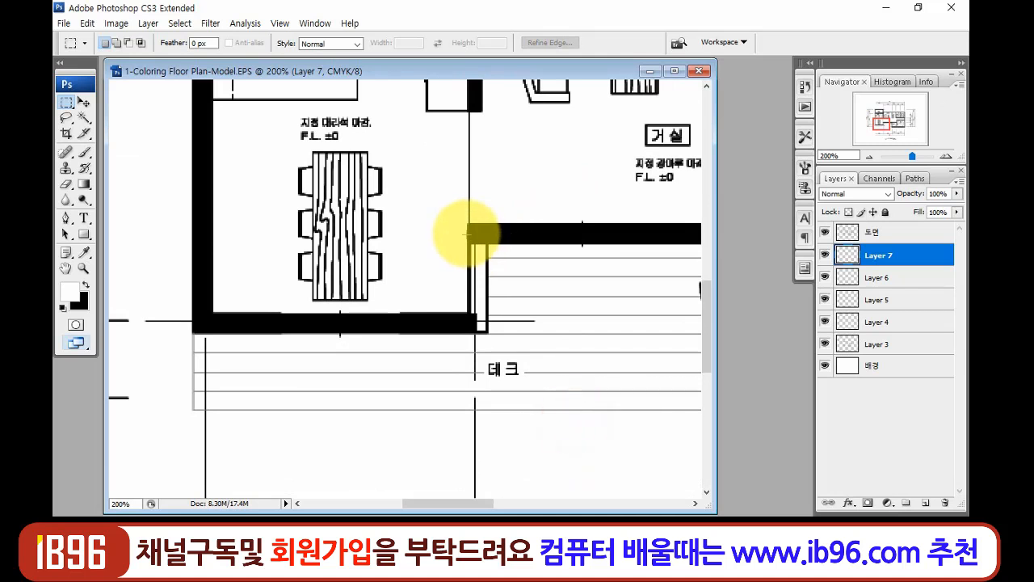
{"action": "left_click_drag", "start_coordinate": [469, 228], "coordinate": [487, 332]}
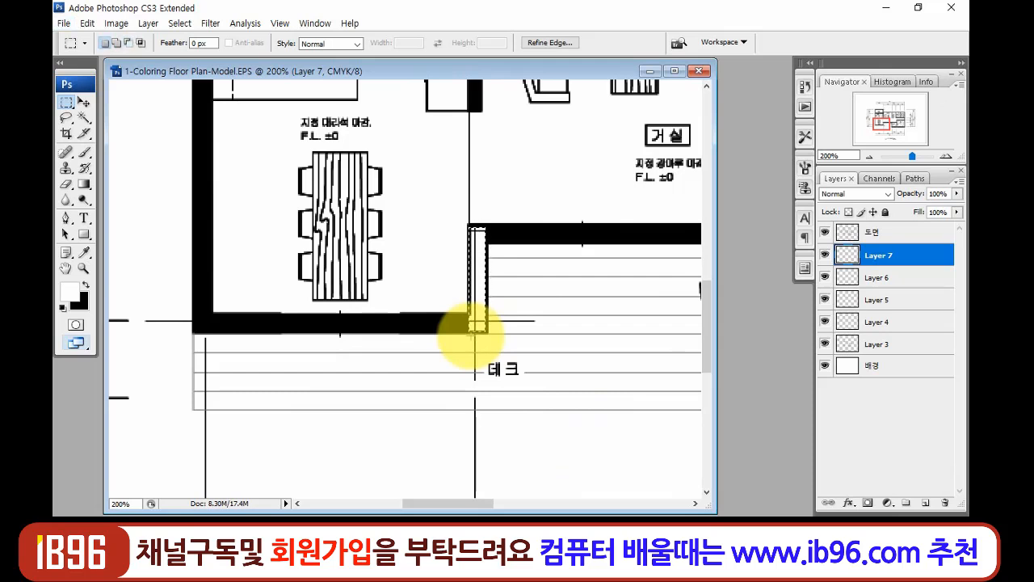
{"action": "key", "text": "ctrl+d"}
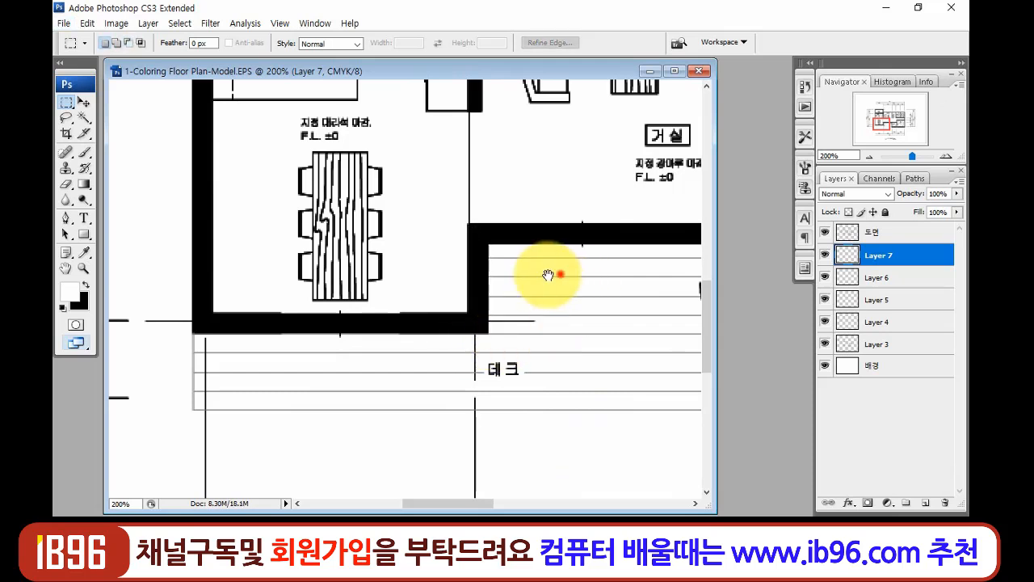
- Add a new layer and fill the left wall of 현관, where the entrance door is, with black
{"action": "left_click_drag", "start_coordinate": [561, 273], "coordinate": [189, 445]}
{"action": "left_click_drag", "start_coordinate": [479, 320], "coordinate": [473, 140]}
{"action": "left_click_drag", "start_coordinate": [483, 254], "coordinate": [381, 252]}
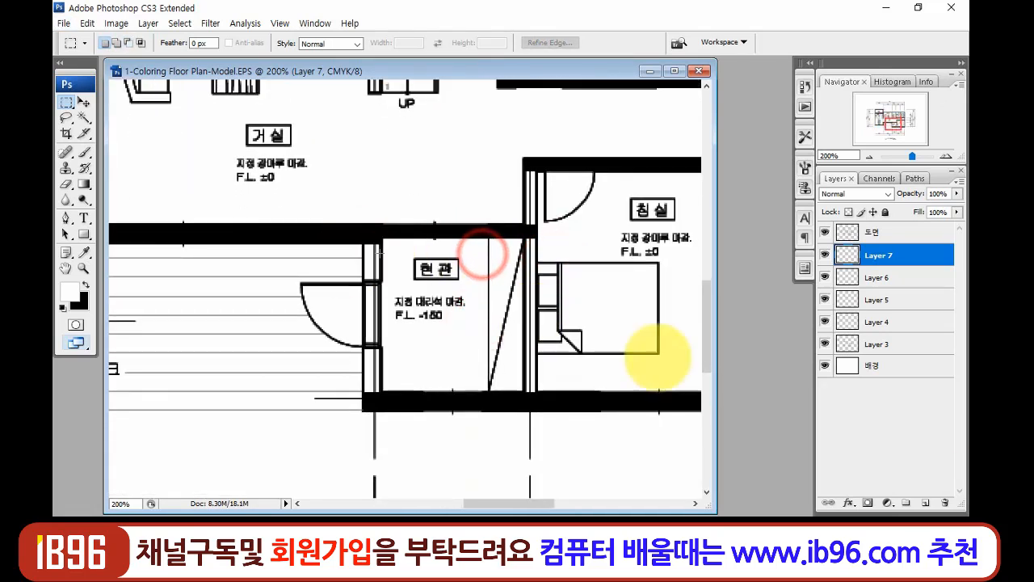
{"action": "left_click", "coordinate": [926, 503]}
{"action": "left_click_drag", "start_coordinate": [362, 227], "coordinate": [380, 398]}
{"action": "key", "text": "ctrl+BackSpace"}
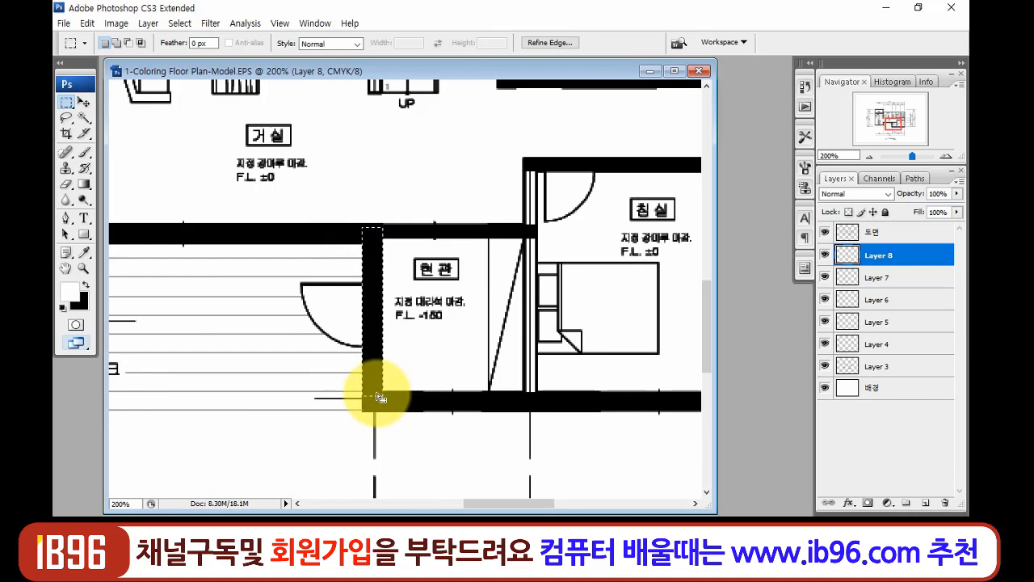
- Duplicate the 현관 wall onto the wall between 현관 and 침실, narrow it to 53.3% width and extend it up to 침실's upper wall
{"action": "left_click_drag", "start_coordinate": [491, 336], "coordinate": [444, 353]}
{"action": "key", "text": "ctrl+j"}
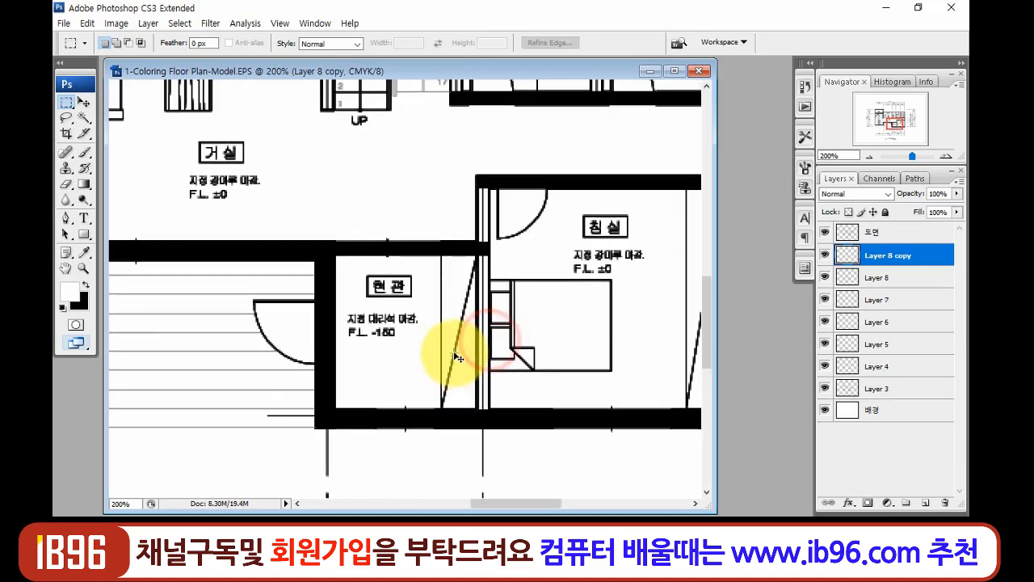
{"action": "key", "text": "v"}
{"action": "left_click_drag", "start_coordinate": [335, 358], "coordinate": [501, 369]}
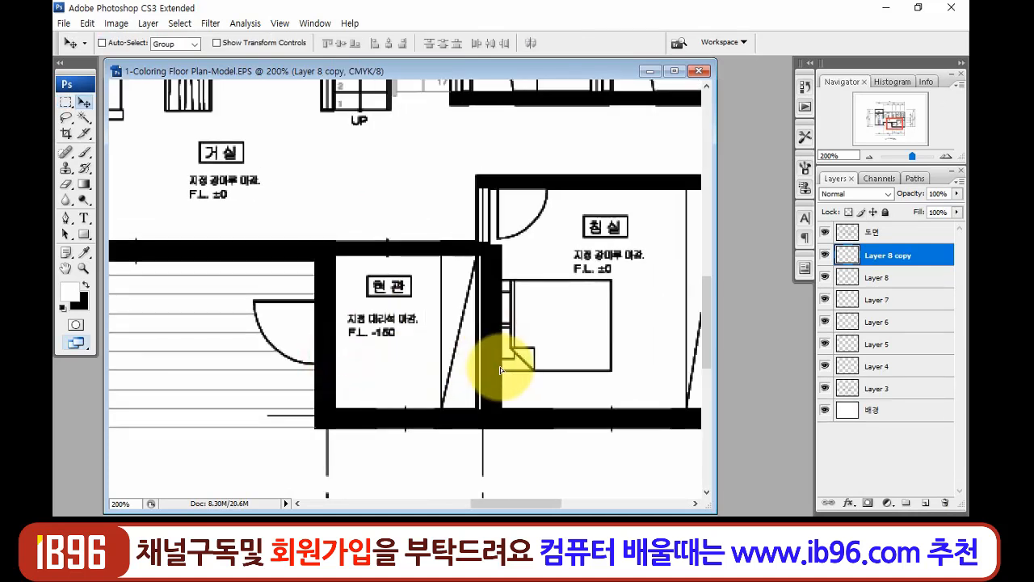
{"action": "key", "text": "ctrl+t"}
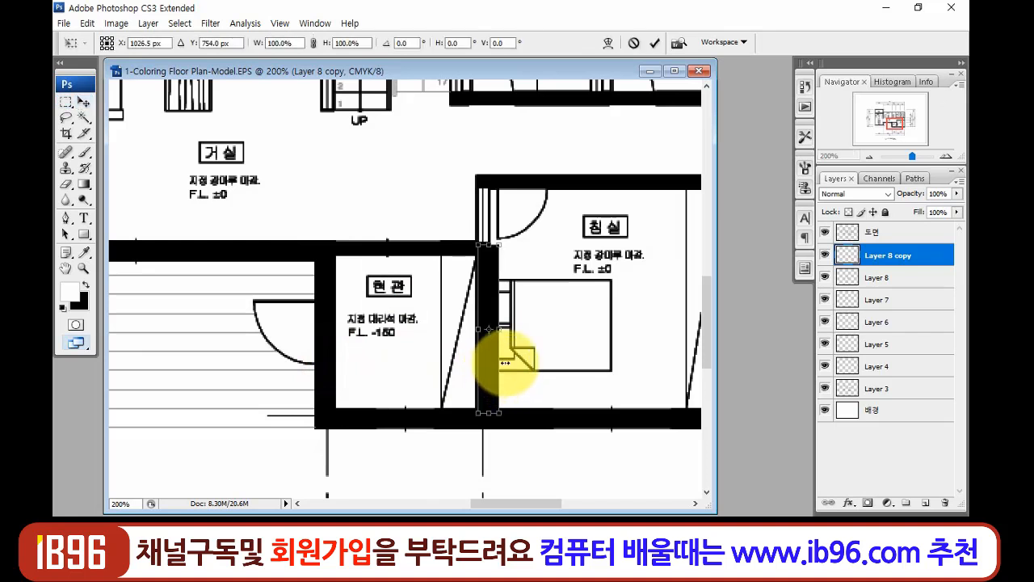
{"action": "left_click_drag", "start_coordinate": [500, 329], "coordinate": [489, 329]}
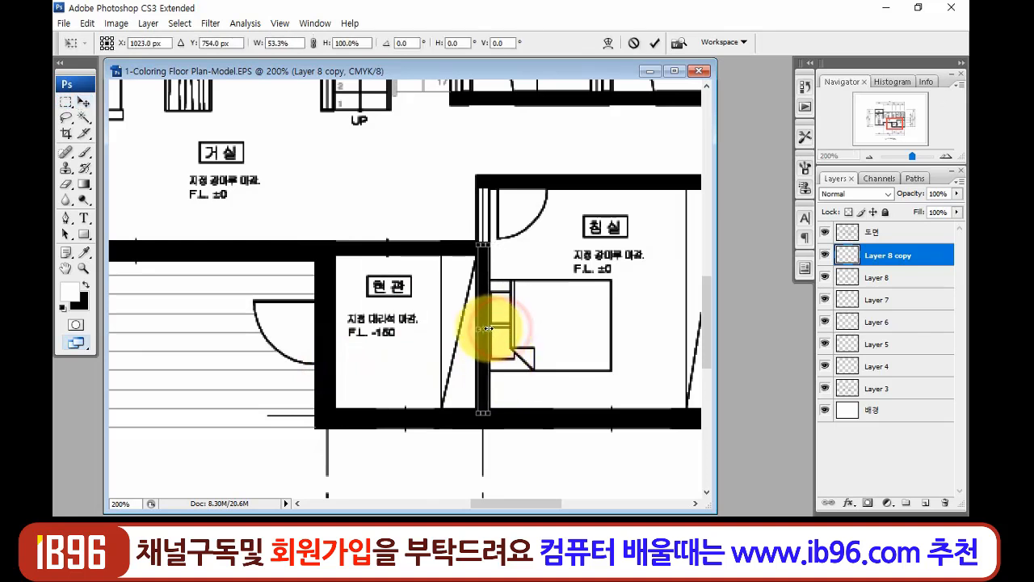
{"action": "left_click_drag", "start_coordinate": [484, 244], "coordinate": [485, 178]}
{"action": "key", "text": "Return"}
- Duplicate the narrowed wall onto the wall between 거실 and the stairs and trim off the excess below the stairs
{"action": "left_click_drag", "start_coordinate": [589, 335], "coordinate": [471, 493]}
{"action": "left_click_drag", "start_coordinate": [432, 299], "coordinate": [584, 307]}
{"action": "key", "text": "ctrl+j"}
{"action": "left_click_drag", "start_coordinate": [503, 439], "coordinate": [349, 197]}
{"action": "left_click_drag", "start_coordinate": [467, 261], "coordinate": [500, 334]}
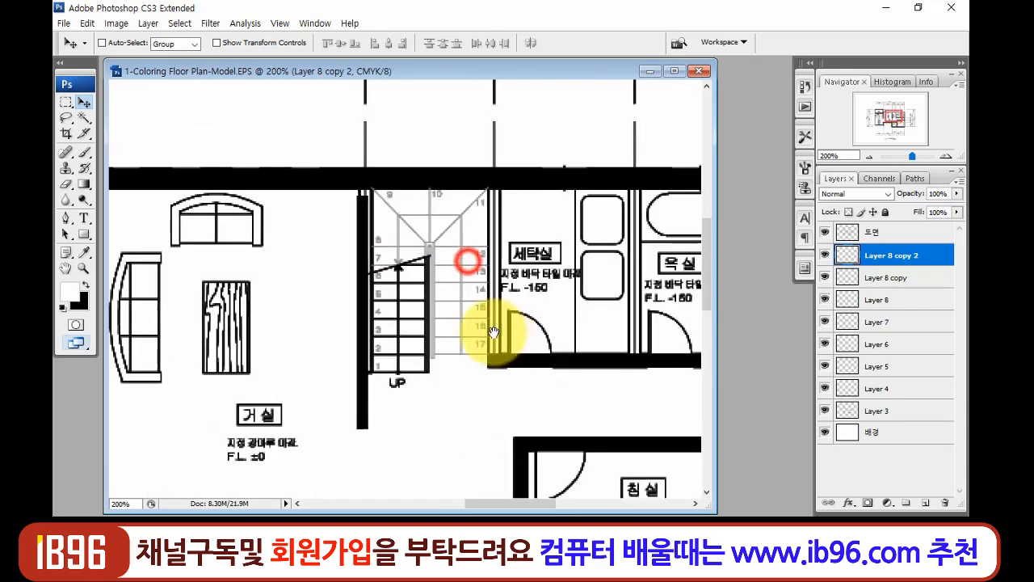
{"action": "left_click_drag", "start_coordinate": [360, 307], "coordinate": [369, 299]}
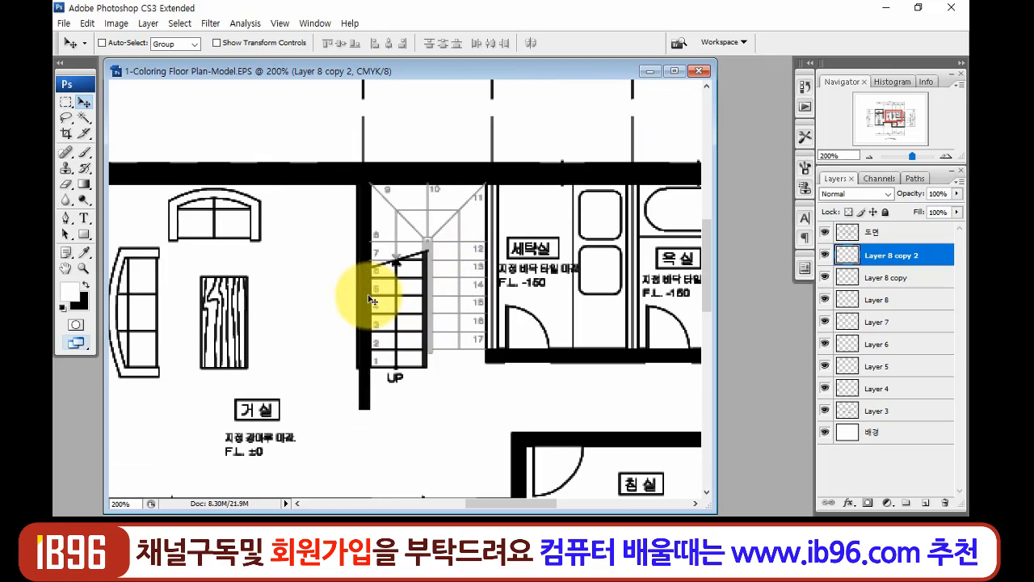
{"action": "key", "text": "m"}
{"action": "left_click_drag", "start_coordinate": [314, 438], "coordinate": [411, 369]}
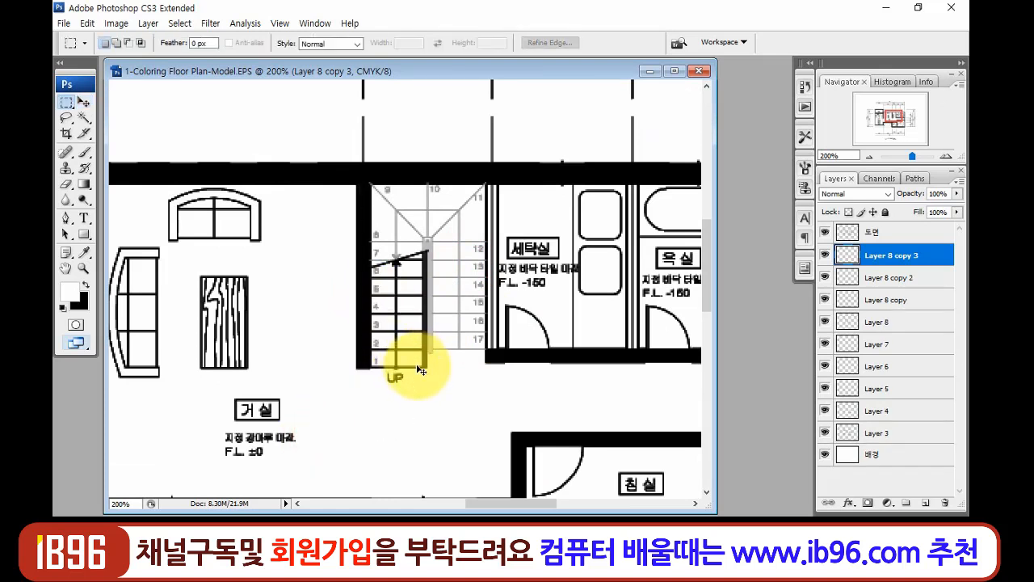
- Place another copy of the stair wall between the stairs and 세탁실 and trim the part sticking out below the corridor wall
{"action": "key", "text": "v"}
{"action": "left_click_drag", "start_coordinate": [361, 327], "coordinate": [496, 340]}
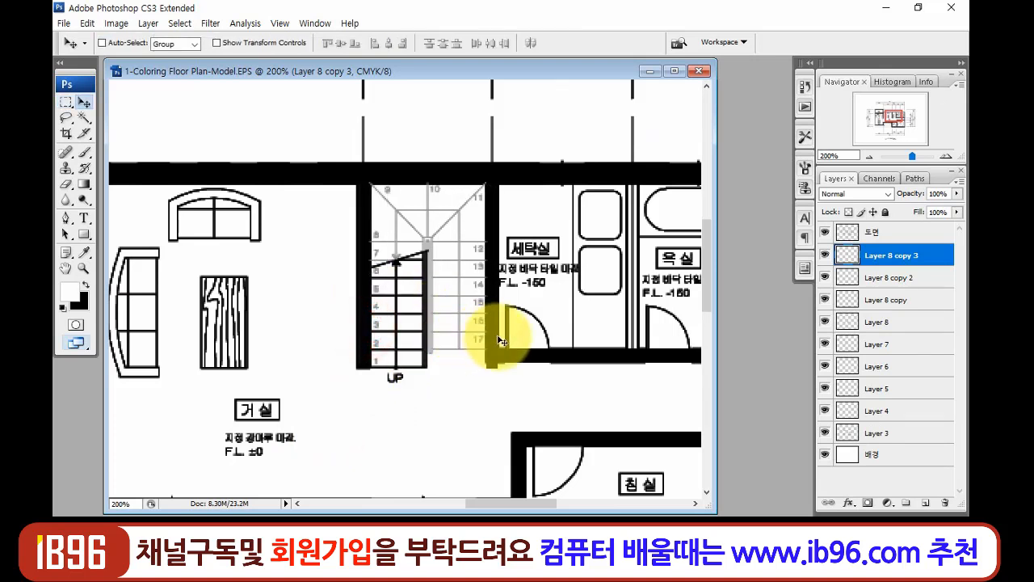
{"action": "key", "text": "m"}
{"action": "left_click_drag", "start_coordinate": [444, 397], "coordinate": [515, 366]}
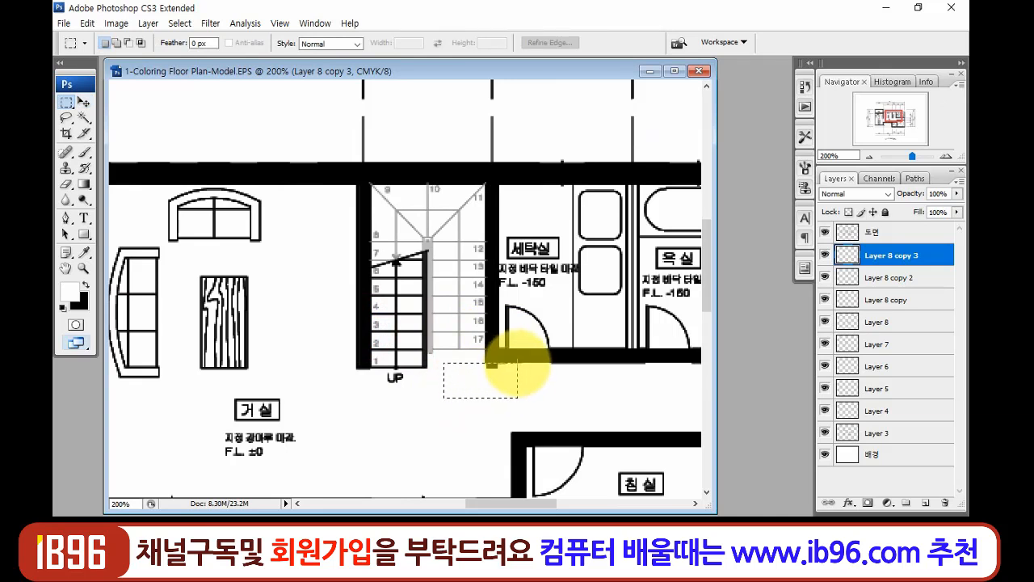
- Duplicate the trimmed wall onto the wall between 세탁실 and 욕실
{"action": "left_click_drag", "start_coordinate": [583, 370], "coordinate": [428, 363]}
{"action": "key", "text": "v"}
{"action": "left_click_drag", "start_coordinate": [331, 279], "coordinate": [477, 281]}
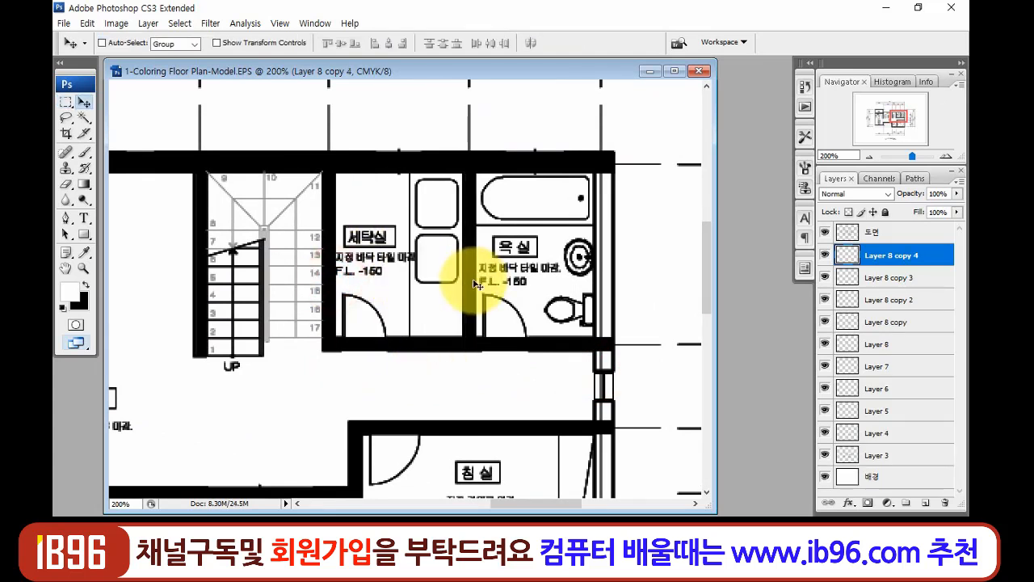
- Add a new layer, fill the full right exterior wall from 욕실 down to 침실 with black, and clear the selection
{"action": "left_click_drag", "start_coordinate": [510, 377], "coordinate": [420, 313]}
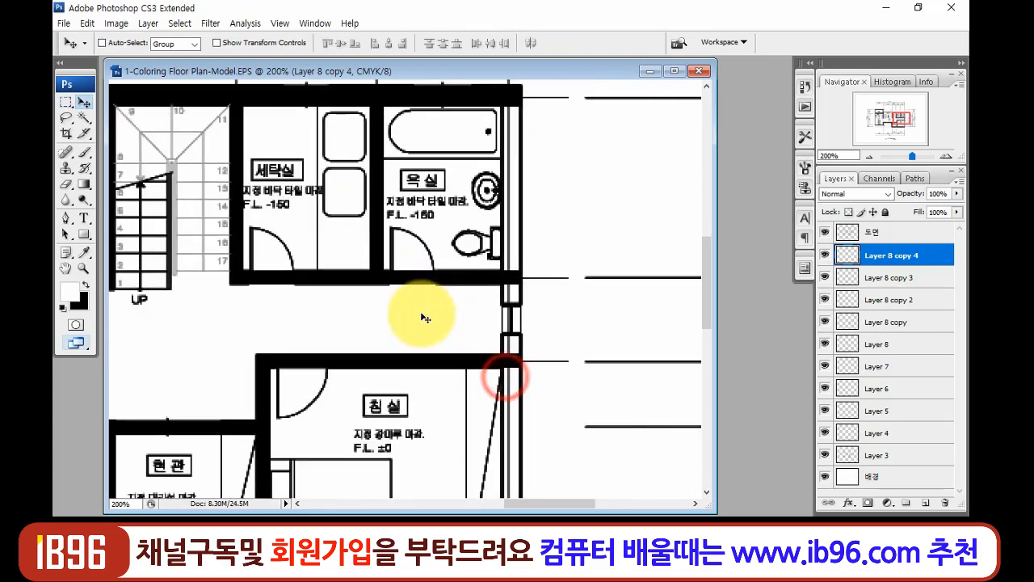
{"action": "key", "text": "ctrl+minus"}
{"action": "key", "text": "ctrl+minus"}
{"action": "key", "text": "z"}
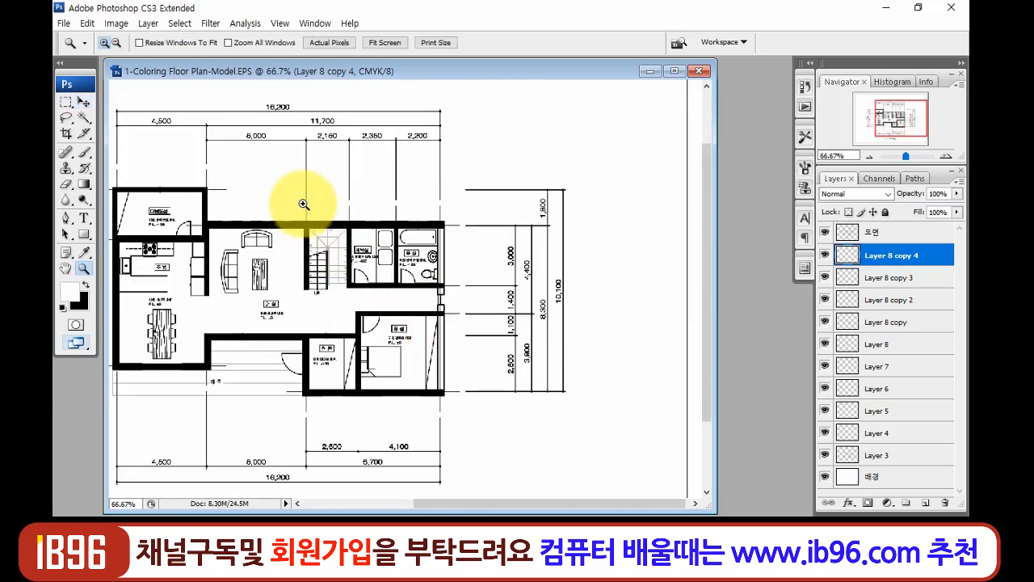
{"action": "left_click_drag", "start_coordinate": [300, 203], "coordinate": [480, 412]}
{"action": "left_click_drag", "start_coordinate": [471, 330], "coordinate": [468, 337]}
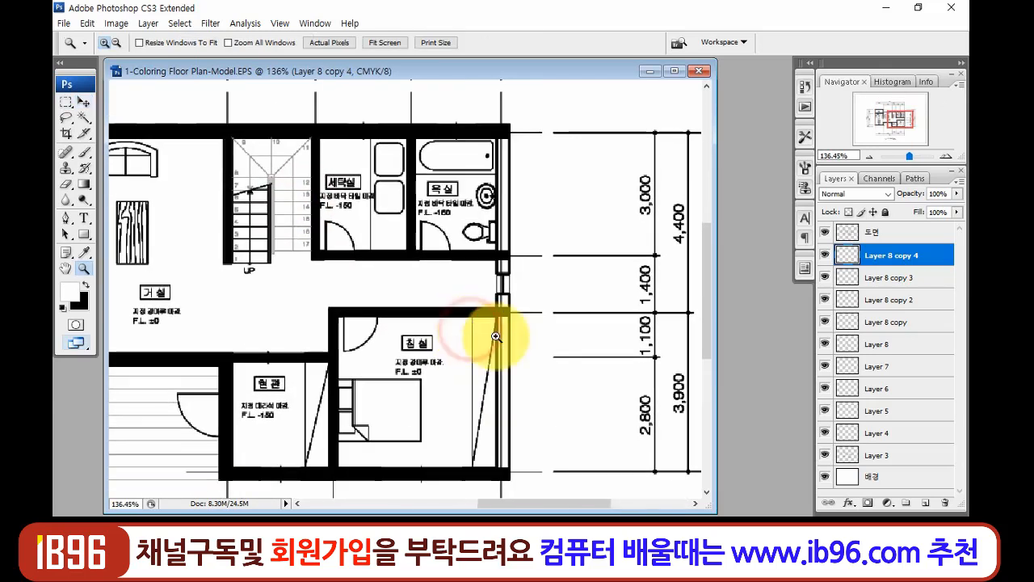
{"action": "left_click", "coordinate": [923, 502]}
{"action": "key", "text": "m"}
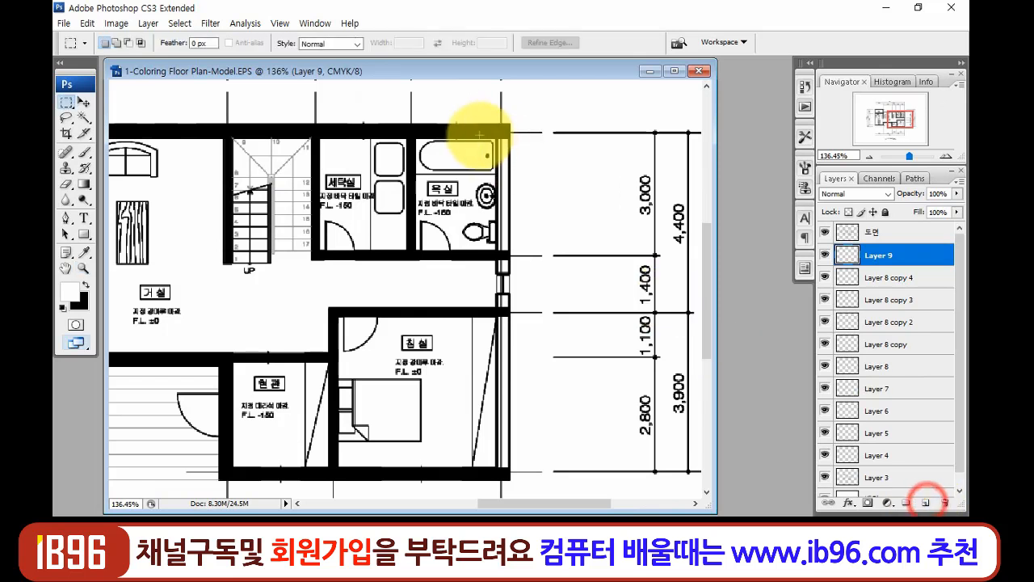
{"action": "left_click_drag", "start_coordinate": [499, 131], "coordinate": [507, 475]}
{"action": "key", "text": "alt+BackSpace"}
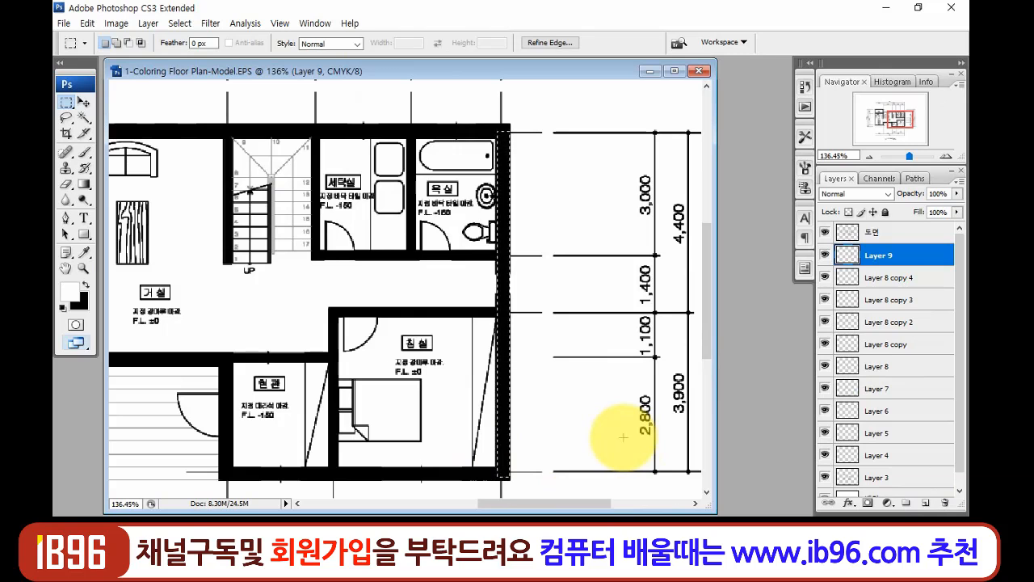
{"action": "key", "text": "ctrl+d"}
- Merge all the wall layers from Layer 3 through Layer 9 into a single layer named 벽제
{"action": "left_click_drag", "start_coordinate": [326, 289], "coordinate": [554, 268]}
{"action": "key", "text": "ctrl+minus"}
{"action": "key", "text": "ctrl+minus"}
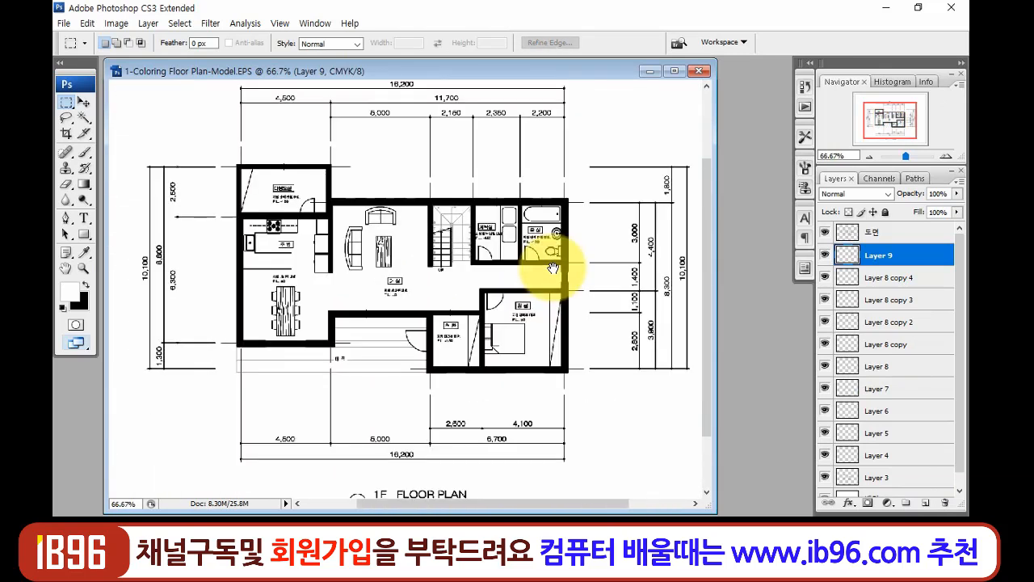
{"action": "key", "text": "z"}
{"action": "left_click_drag", "start_coordinate": [200, 143], "coordinate": [589, 413]}
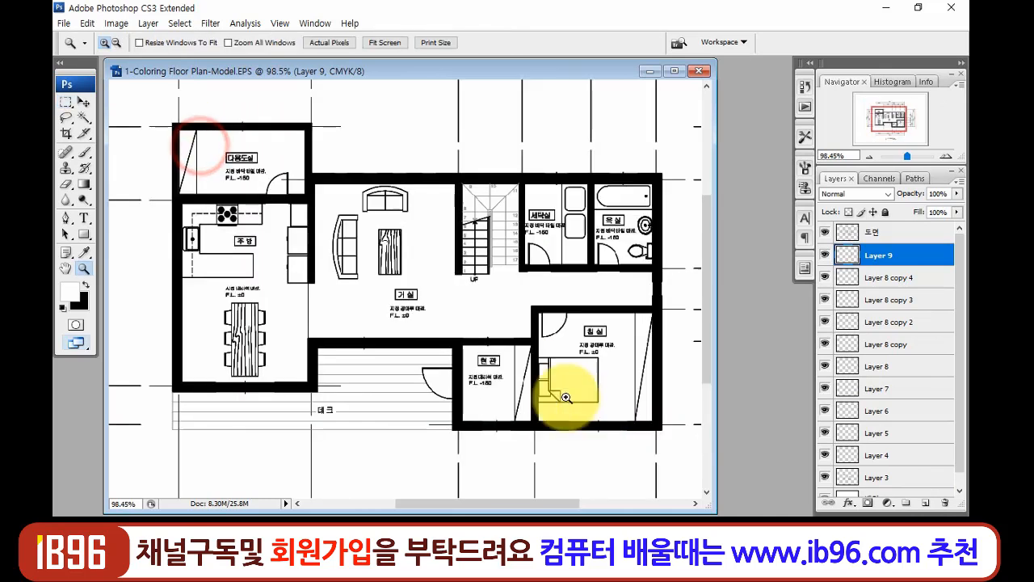
{"action": "left_click_drag", "start_coordinate": [519, 378], "coordinate": [499, 392]}
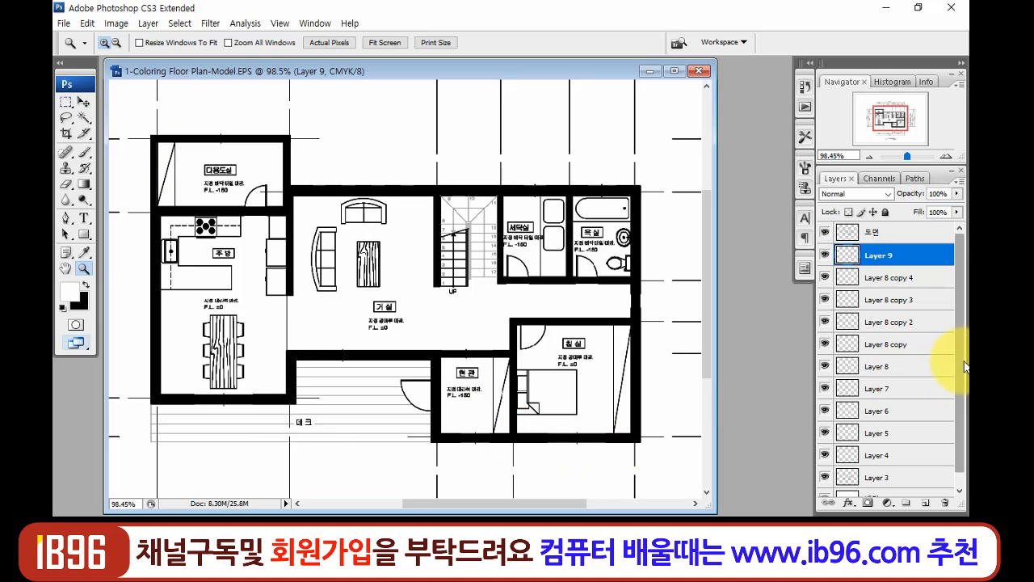
{"action": "left_click_drag", "start_coordinate": [958, 356], "coordinate": [958, 408]}
{"action": "left_click", "coordinate": [919, 462], "text": "shift"}
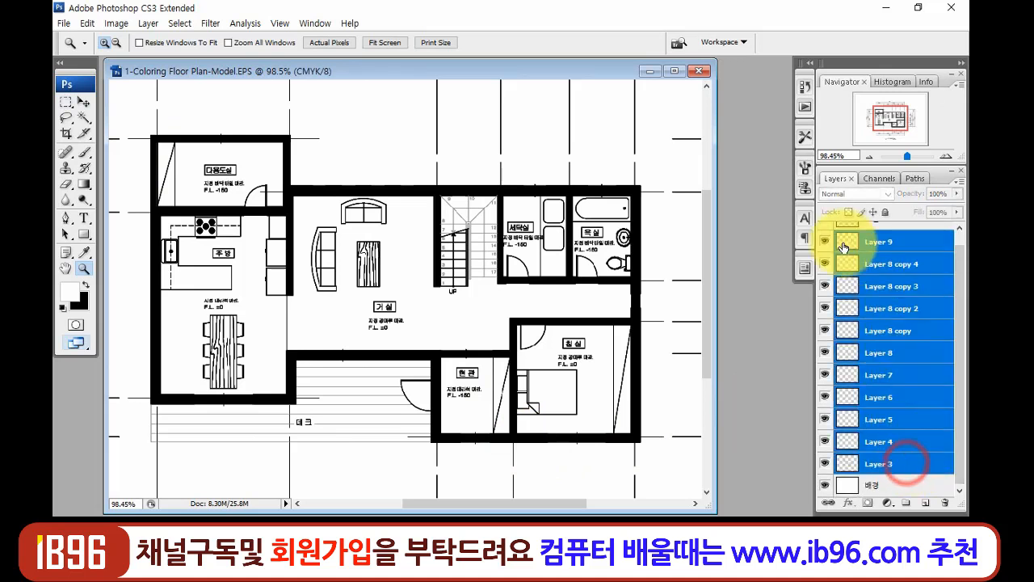
{"action": "key", "text": "ctrl+e"}
{"action": "left_click", "coordinate": [824, 254]}
{"action": "left_click", "coordinate": [824, 254]}
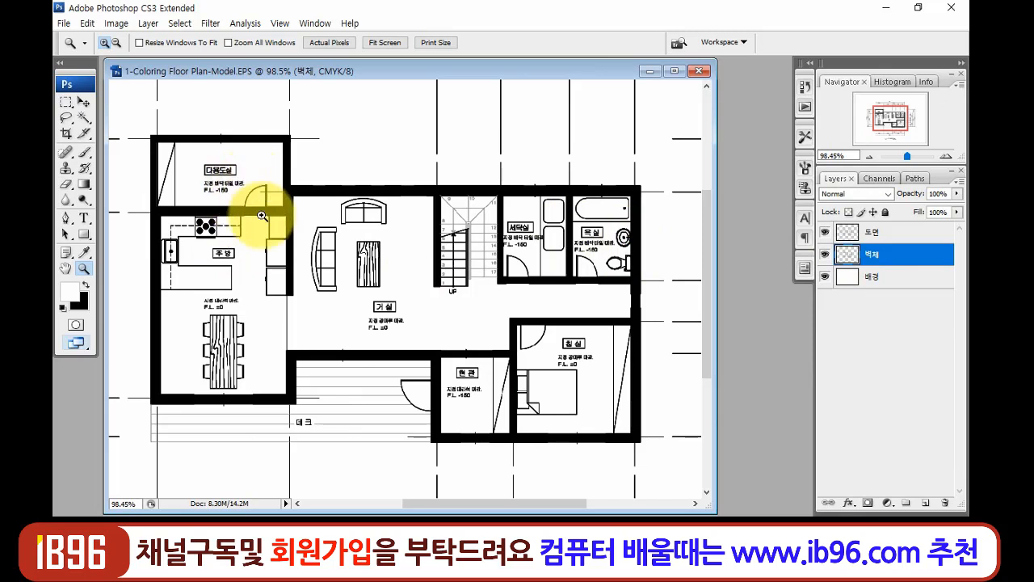
- Set the 벽제 layer's opacity to 50% and delete its fill over the upper window of 다용도실
{"action": "left_click_drag", "start_coordinate": [498, 277], "coordinate": [526, 279]}
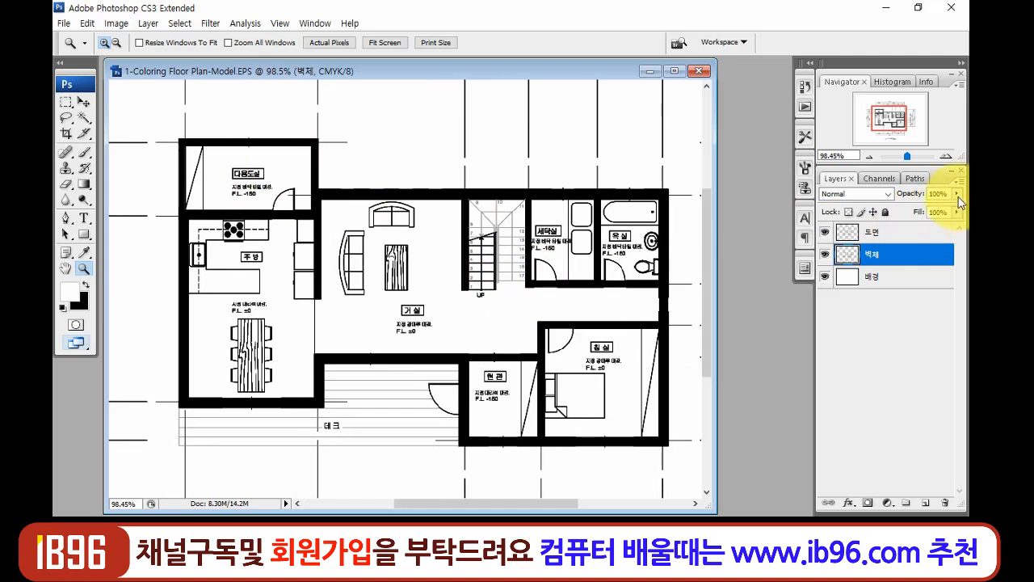
{"action": "left_click", "coordinate": [921, 210]}
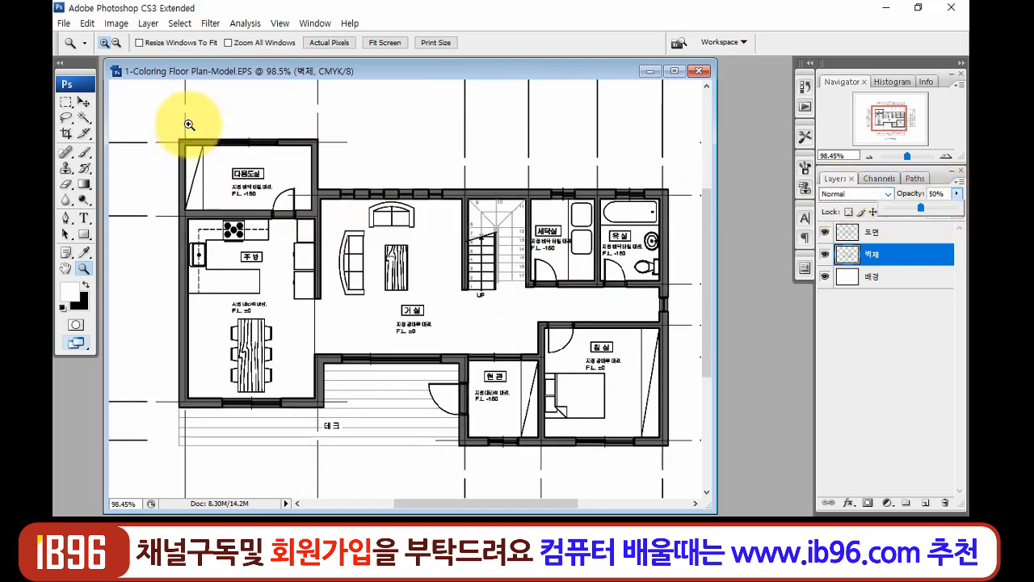
{"action": "left_click_drag", "start_coordinate": [181, 109], "coordinate": [334, 247]}
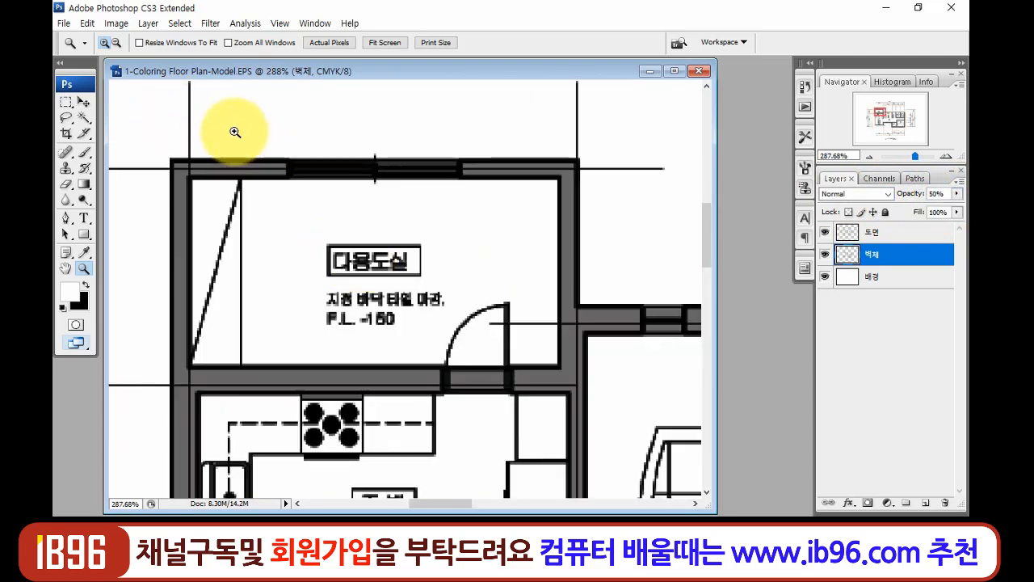
{"action": "left_click_drag", "start_coordinate": [286, 150], "coordinate": [452, 217]}
{"action": "key", "text": "Delete"}
{"action": "key", "text": "ctrl+d"}
- Delete the wall fill at the door opening between 다용도실 and 주방 and clear the selection
{"action": "left_click_drag", "start_coordinate": [484, 307], "coordinate": [454, 249]}
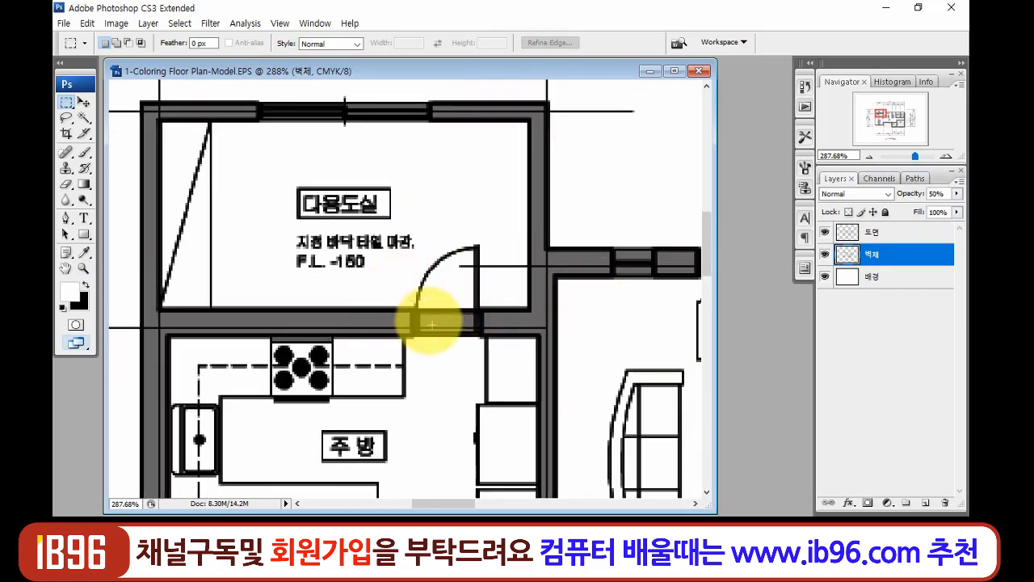
{"action": "left_click_drag", "start_coordinate": [413, 300], "coordinate": [479, 353]}
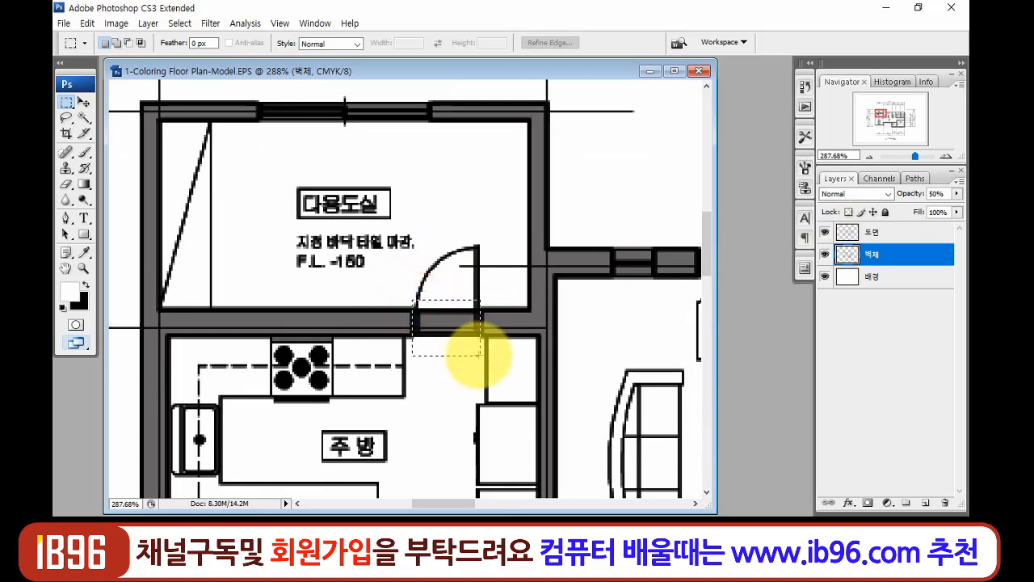
{"action": "key", "text": "ctrl+d"}
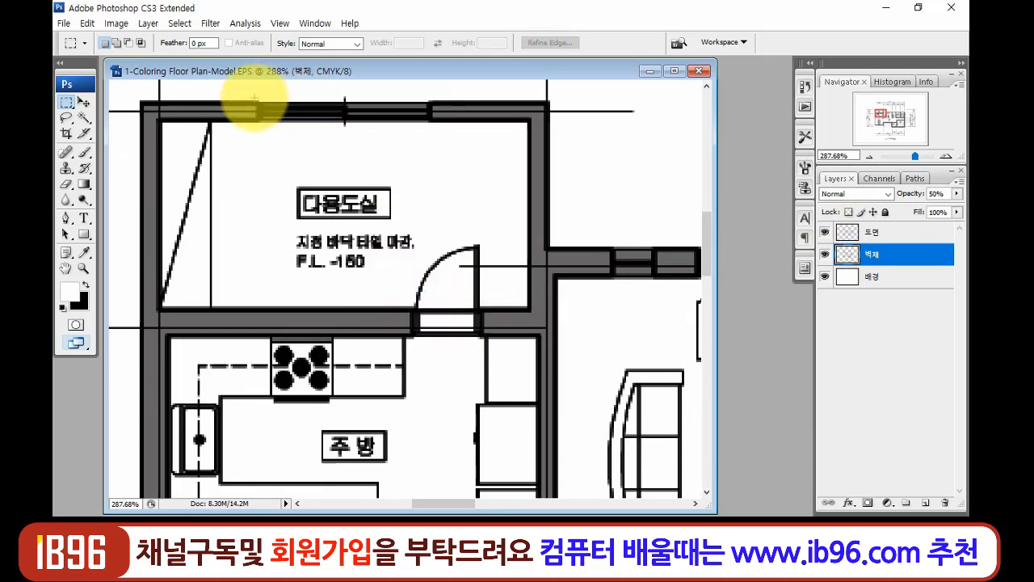
- Try to cut the wall fill over the upper window of 다용도실 once more
{"action": "left_click_drag", "start_coordinate": [259, 95], "coordinate": [428, 145]}
{"action": "key", "text": "ctrl+x"}
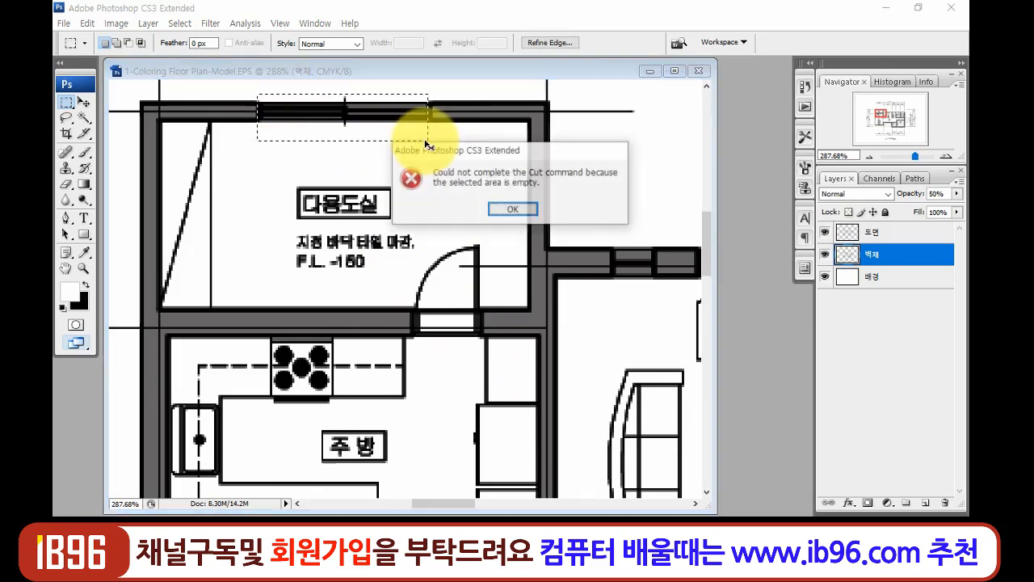
{"action": "left_click", "coordinate": [512, 206]}
{"action": "key", "text": "ctrl+d"}
- Delete the wall fill at 현관's entrance door and at its lower window
{"action": "left_click_drag", "start_coordinate": [440, 418], "coordinate": [154, 413]}
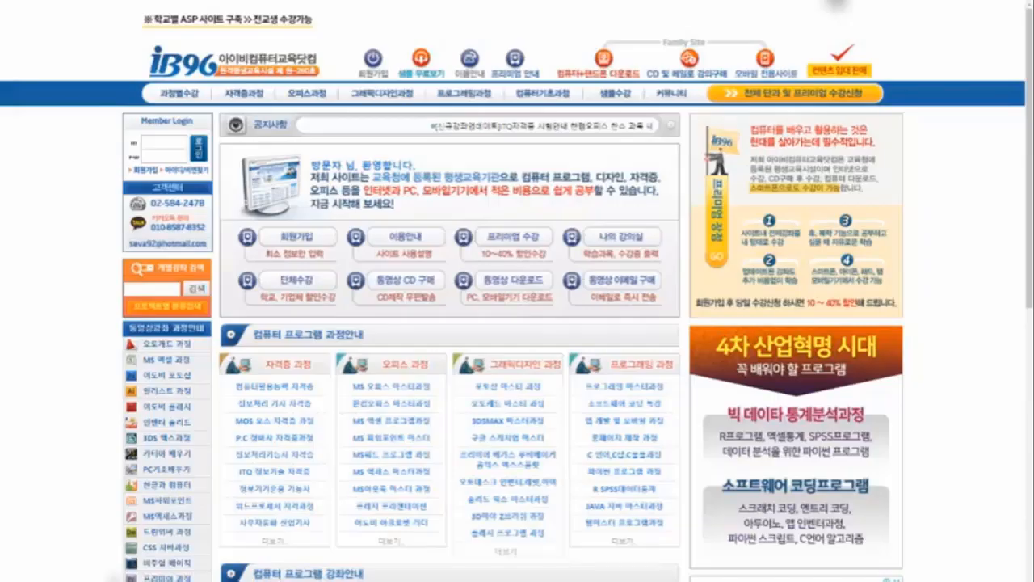
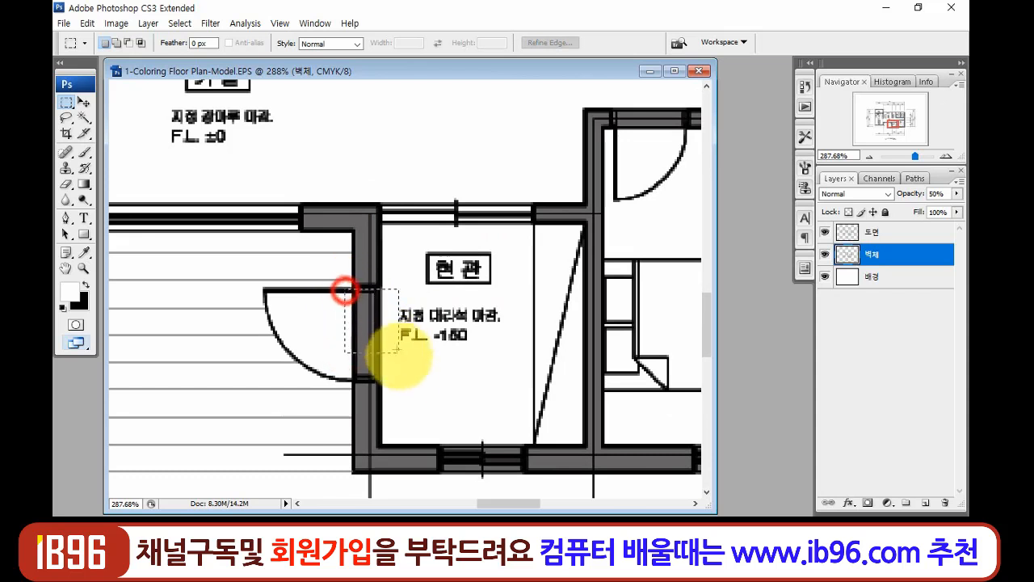
{"action": "key", "text": "Delete"}
{"action": "key", "text": "ctrl+d"}
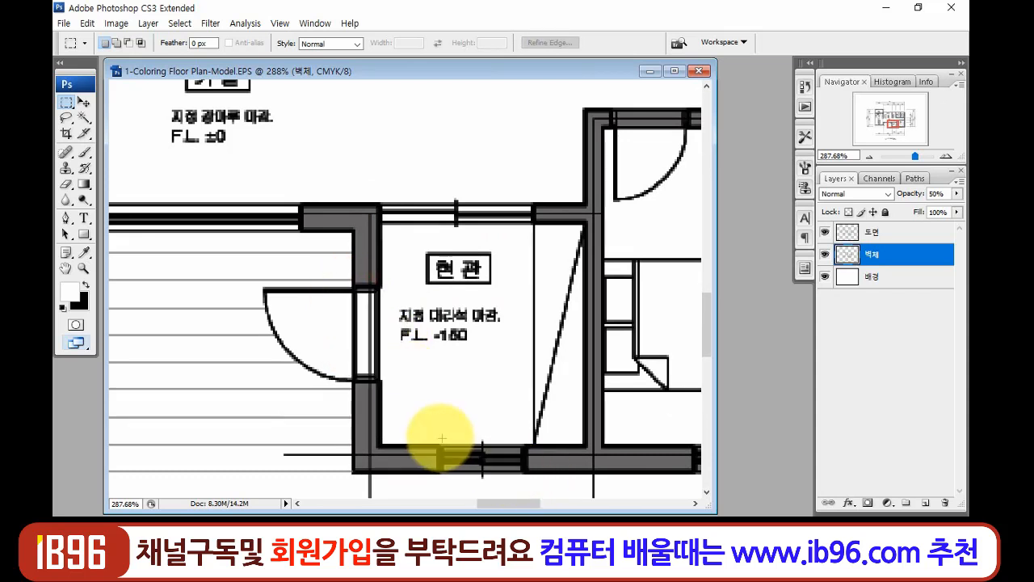
{"action": "left_click_drag", "start_coordinate": [438, 439], "coordinate": [521, 477]}
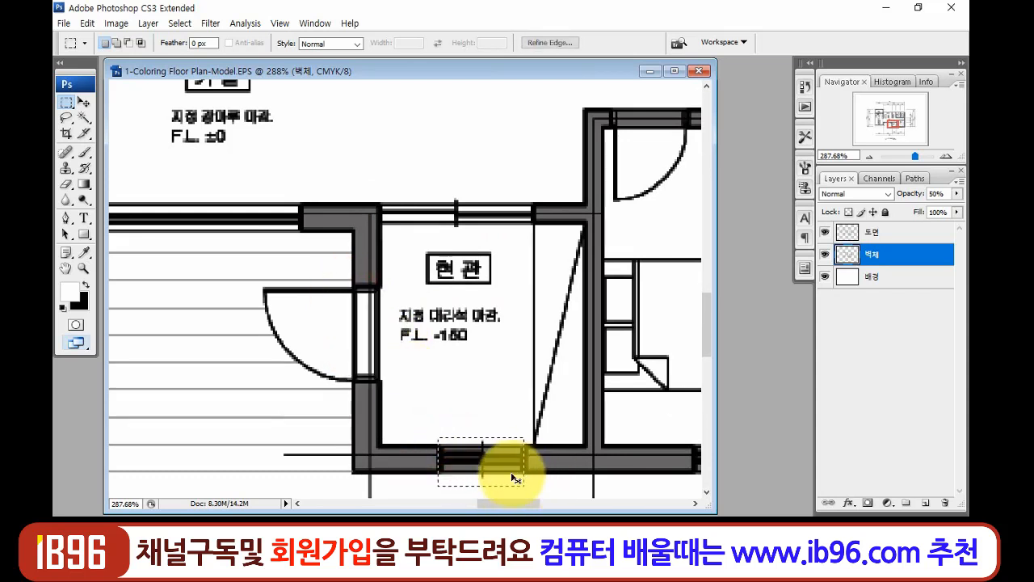
{"action": "key", "text": "Delete"}
{"action": "key", "text": "ctrl+d"}
- Delete the wall fill over the lower window of 침실
{"action": "left_click_drag", "start_coordinate": [617, 370], "coordinate": [441, 397]}
{"action": "left_click_drag", "start_coordinate": [563, 360], "coordinate": [410, 294]}
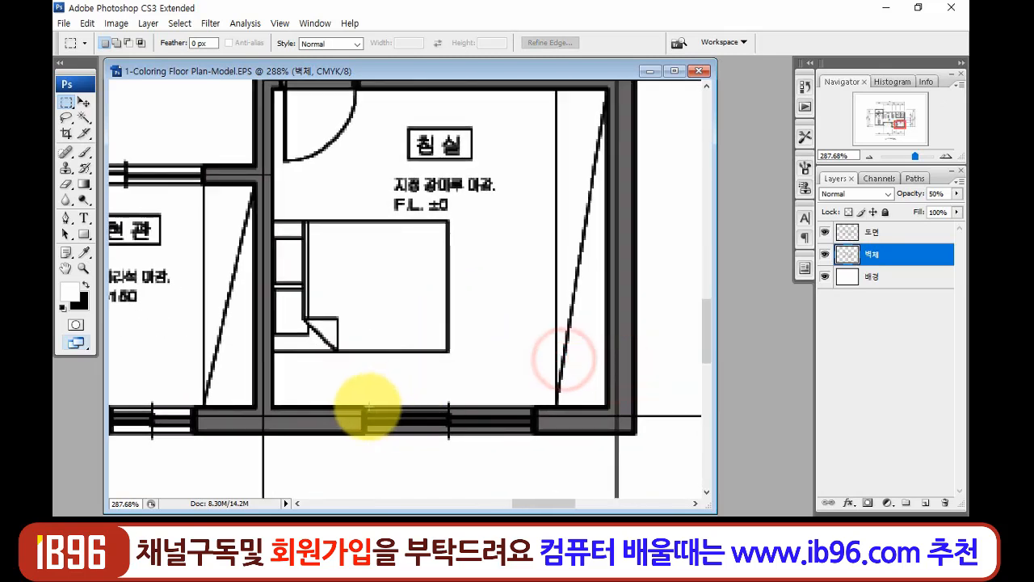
{"action": "left_click_drag", "start_coordinate": [364, 404], "coordinate": [530, 450]}
{"action": "key", "text": "Delete"}
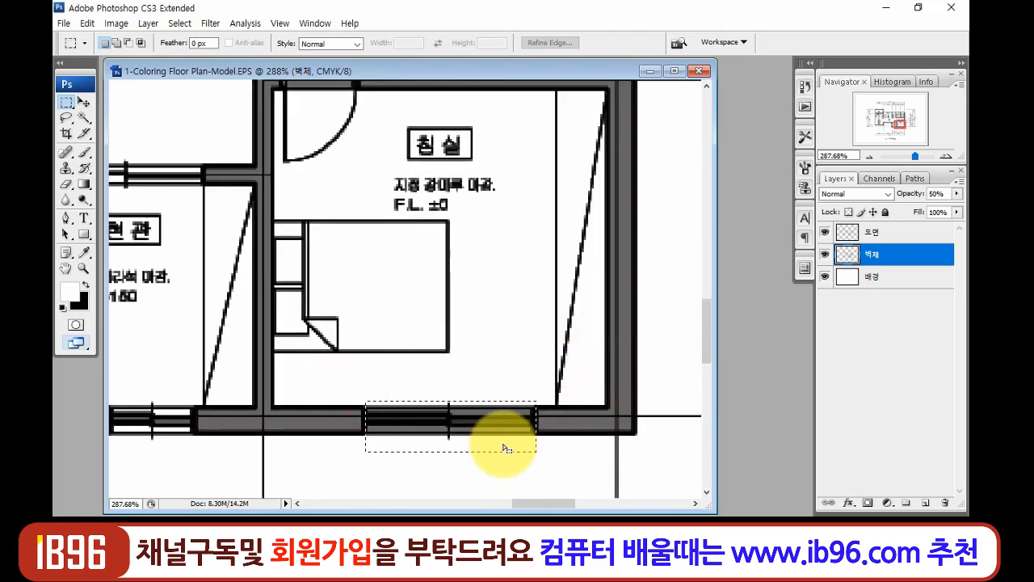
- Delete the wall fill at the door opening of 침실 on the 벽제 layer and clear the selection
{"action": "key", "text": "ctrl+d"}
{"action": "left_click_drag", "start_coordinate": [517, 249], "coordinate": [516, 369]}
{"action": "left_click_drag", "start_coordinate": [497, 310], "coordinate": [678, 371]}
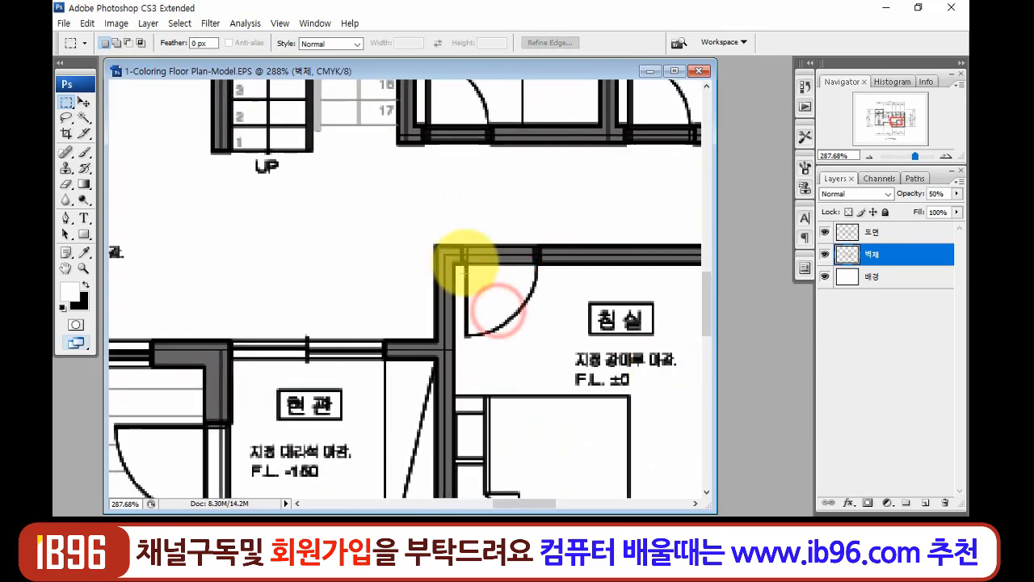
{"action": "left_click_drag", "start_coordinate": [463, 240], "coordinate": [538, 278]}
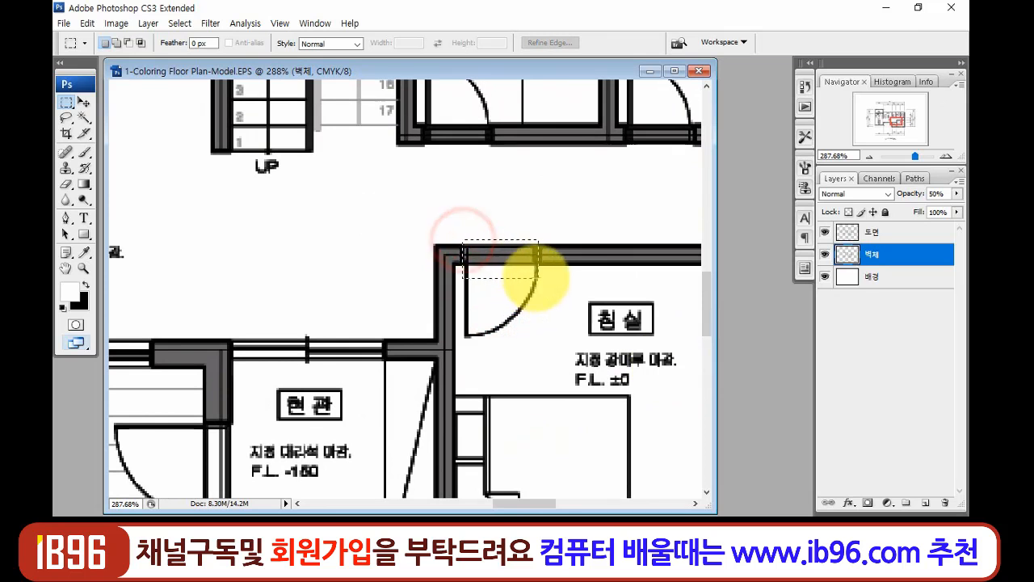
{"action": "key", "text": "Delete"}
{"action": "key", "text": "ctrl+d"}
- Delete the wall fill at the door openings of 세탁실 and 욕실
{"action": "left_click_drag", "start_coordinate": [551, 198], "coordinate": [453, 296]}
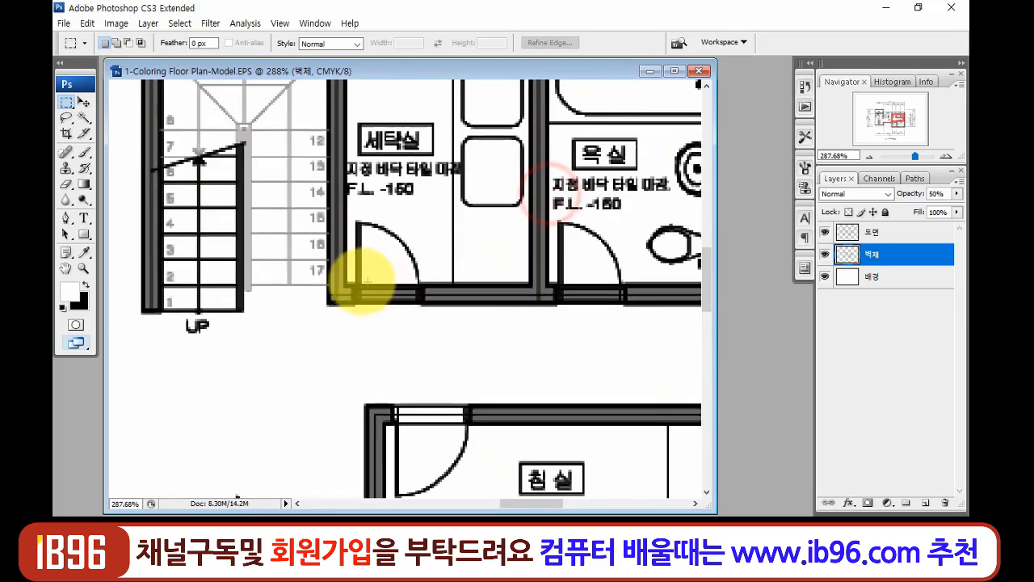
{"action": "left_click_drag", "start_coordinate": [358, 280], "coordinate": [425, 313]}
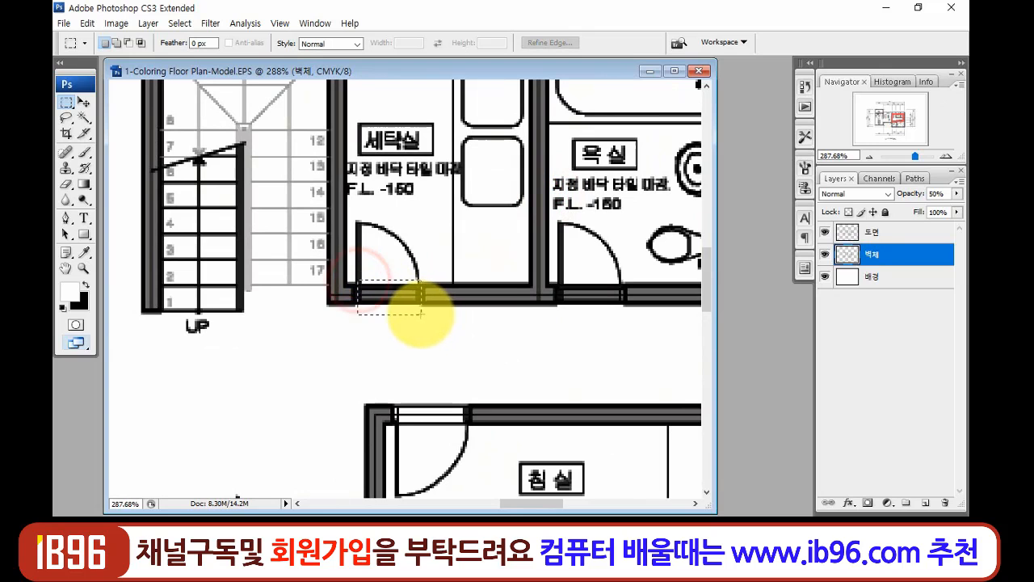
{"action": "key", "text": "Delete"}
{"action": "key", "text": "ctrl+d"}
{"action": "left_click_drag", "start_coordinate": [547, 300], "coordinate": [524, 353]}
{"action": "key", "text": "Delete"}
{"action": "key", "text": "ctrl+d"}
- Delete the wall fill over the window at the end of the corridor and clear the selection
{"action": "left_click_drag", "start_coordinate": [618, 396], "coordinate": [556, 332]}
{"action": "key", "text": "Delete"}
{"action": "key", "text": "ctrl+d"}
{"action": "left_click_drag", "start_coordinate": [450, 217], "coordinate": [512, 346]}
{"action": "key", "text": "ctrl+d"}
- Delete the wall fill over the upper windows of 욕실 and 세탁실
{"action": "left_click_drag", "start_coordinate": [467, 189], "coordinate": [521, 368]}
{"action": "left_click_drag", "start_coordinate": [492, 269], "coordinate": [515, 316]}
{"action": "left_click_drag", "start_coordinate": [459, 196], "coordinate": [548, 234]}
{"action": "key", "text": "Delete"}
{"action": "key", "text": "ctrl+d"}
{"action": "left_click_drag", "start_coordinate": [272, 200], "coordinate": [338, 244]}
{"action": "key", "text": "Delete"}
{"action": "key", "text": "ctrl+d"}
- Set the opacity of the 벽제 layer to 100%
{"action": "left_click_drag", "start_coordinate": [252, 326], "coordinate": [479, 333]}
{"action": "left_click_drag", "start_coordinate": [345, 299], "coordinate": [550, 305]}
{"action": "left_click_drag", "start_coordinate": [361, 275], "coordinate": [442, 275]}
{"action": "key", "text": "z"}
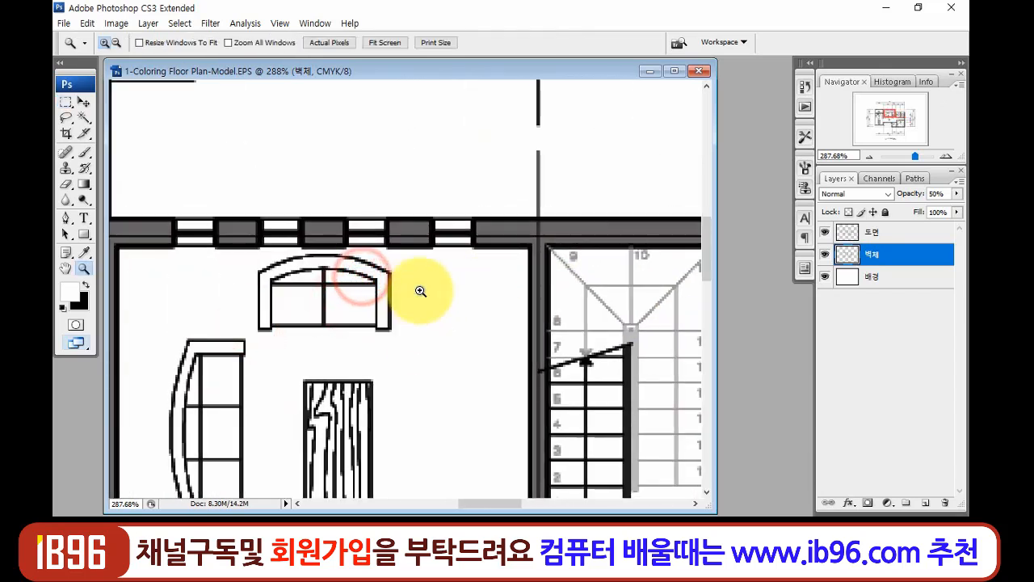
{"action": "key", "text": "ctrl+0"}
{"action": "left_click_drag", "start_coordinate": [355, 291], "coordinate": [541, 377]}
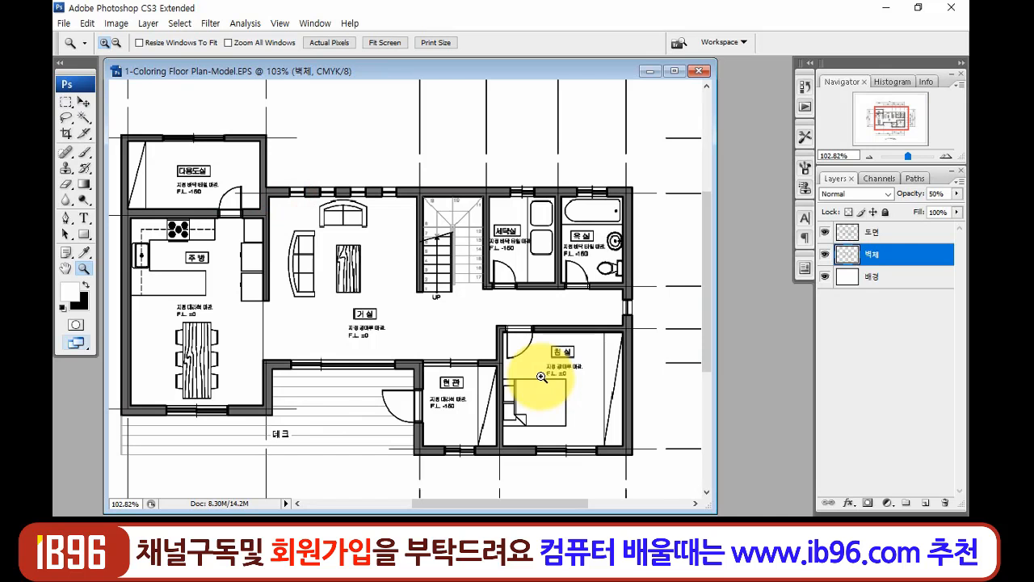
{"action": "left_click_drag", "start_coordinate": [362, 274], "coordinate": [393, 280]}
{"action": "left_click", "coordinate": [958, 194]}
{"action": "left_click_drag", "start_coordinate": [931, 207], "coordinate": [962, 208]}
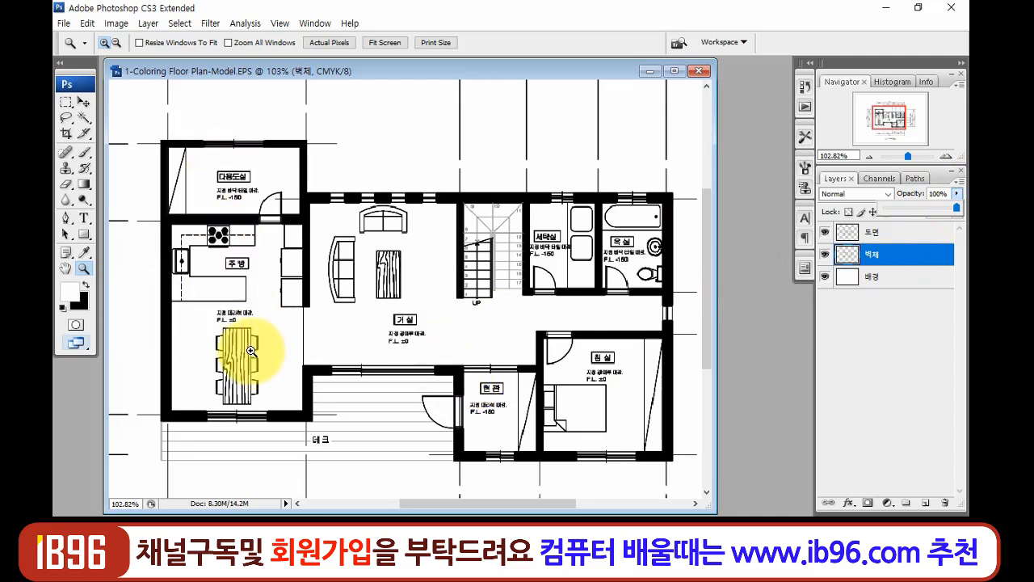
- Examine the upper window of 다용도실 up close, toggling the 도면 layer's visibility to find where its grey strips belong
{"action": "left_click_drag", "start_coordinate": [202, 138], "coordinate": [297, 181]}
{"action": "left_click_drag", "start_coordinate": [257, 213], "coordinate": [577, 323]}
{"action": "left_click_drag", "start_coordinate": [476, 340], "coordinate": [492, 342]}
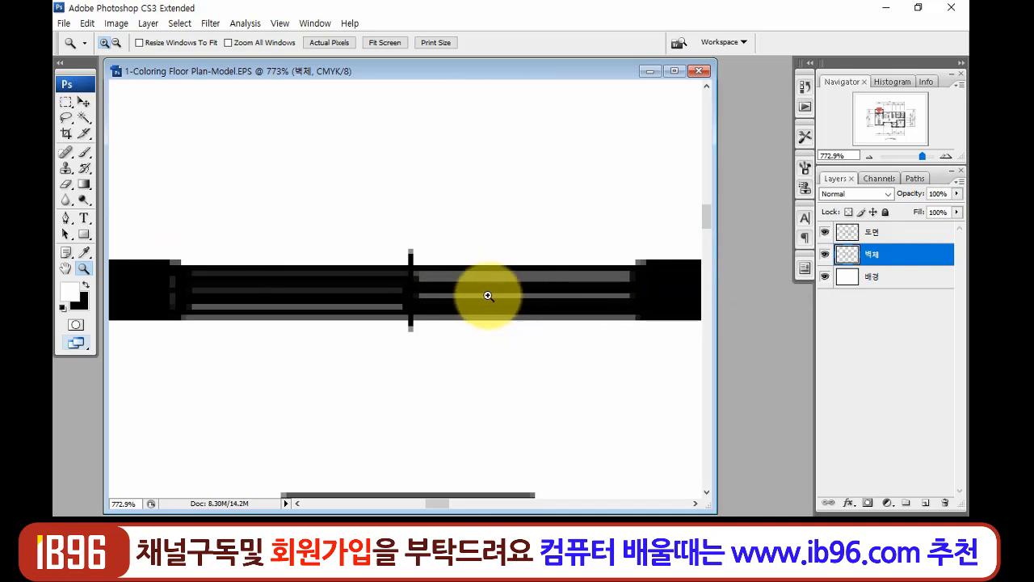
{"action": "key", "text": "ctrl+minus"}
{"action": "key", "text": "ctrl+minus"}
{"action": "key", "text": "ctrl+minus"}
{"action": "key", "text": "ctrl+minus"}
{"action": "key", "text": "ctrl+minus"}
{"action": "key", "text": "ctrl+minus"}
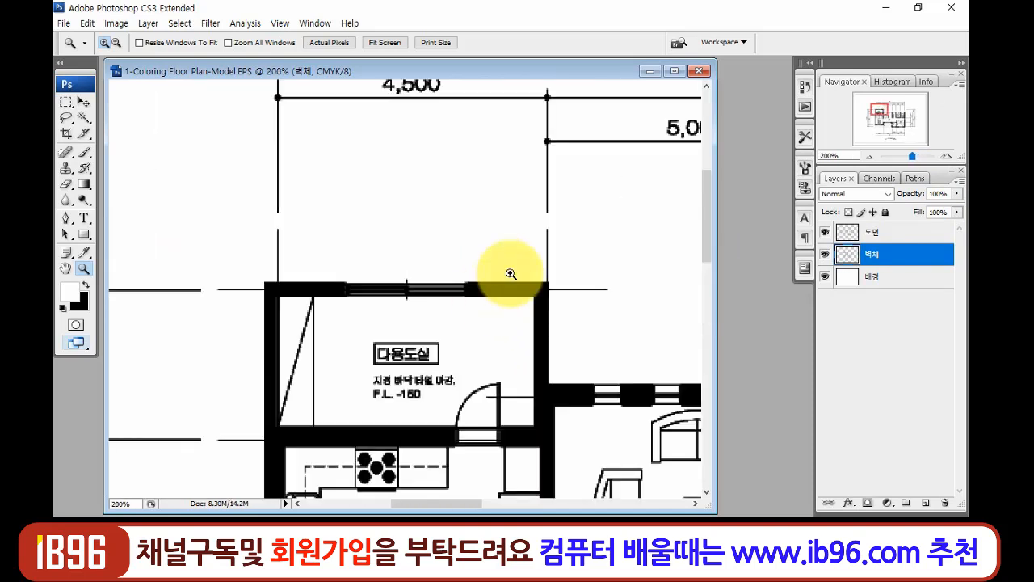
{"action": "left_click_drag", "start_coordinate": [473, 404], "coordinate": [409, 272]}
{"action": "left_click_drag", "start_coordinate": [356, 123], "coordinate": [504, 208]}
{"action": "left_click_drag", "start_coordinate": [173, 180], "coordinate": [614, 342]}
{"action": "left_click", "coordinate": [526, 326]}
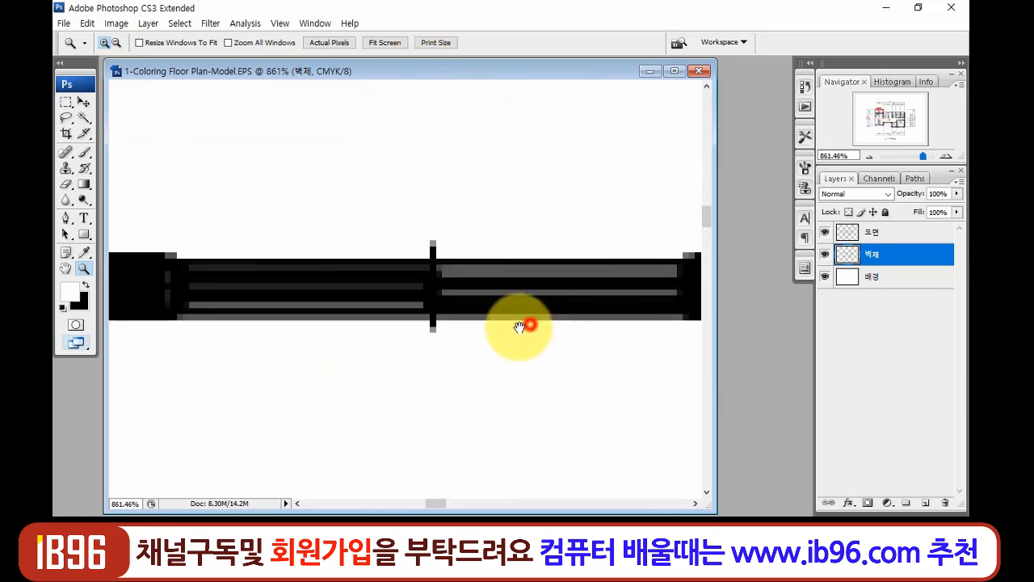
{"action": "left_click", "coordinate": [825, 232]}
{"action": "left_click", "coordinate": [824, 232]}
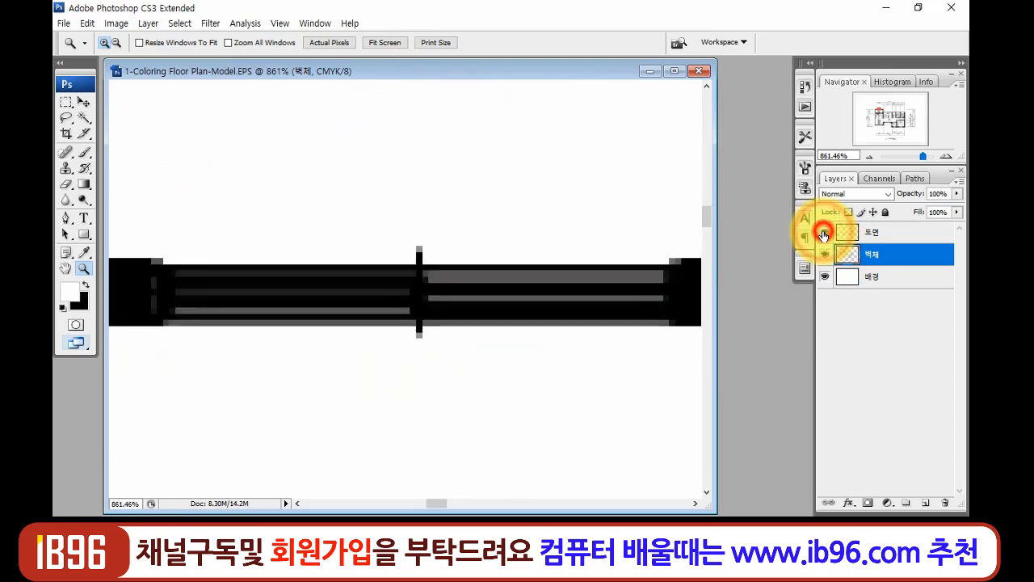
- Delete the upper and middle grey strips in the right half of 다용도실's upper window on the 도면 layer
{"action": "left_click", "coordinate": [903, 236]}
{"action": "key", "text": "m"}
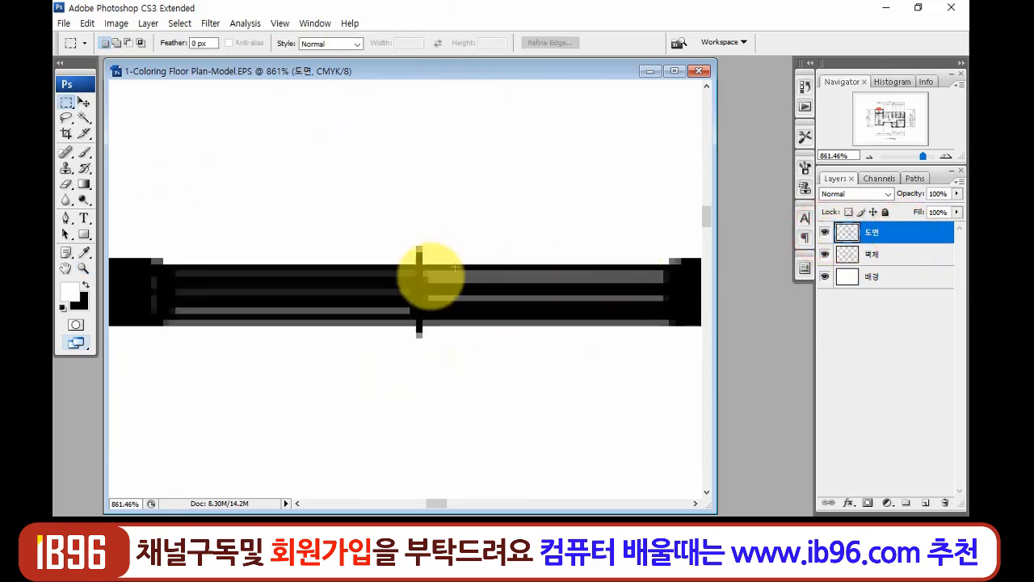
{"action": "left_click_drag", "start_coordinate": [430, 276], "coordinate": [654, 277]}
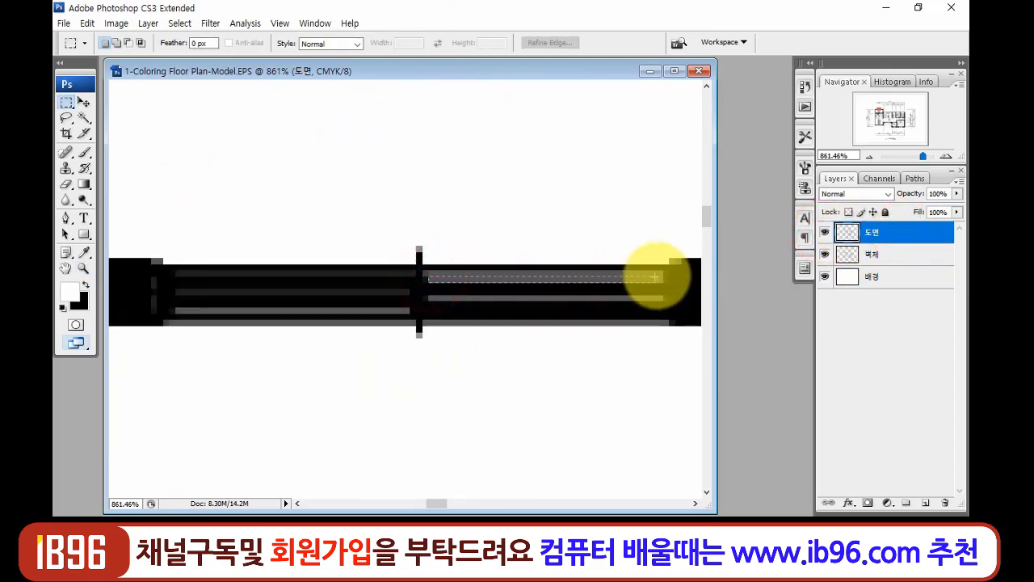
{"action": "key", "text": "Delete"}
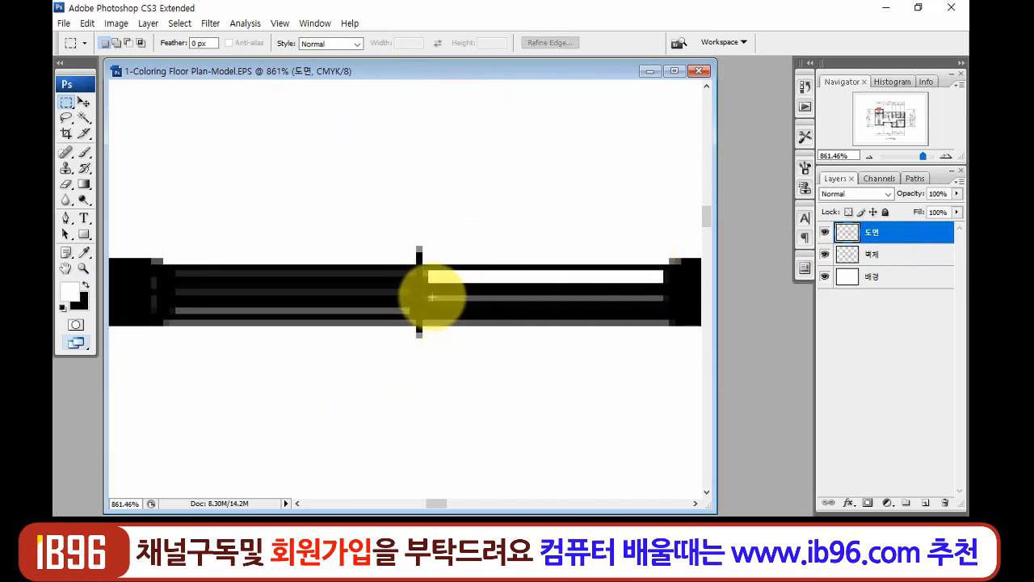
{"action": "left_click_drag", "start_coordinate": [429, 297], "coordinate": [664, 299]}
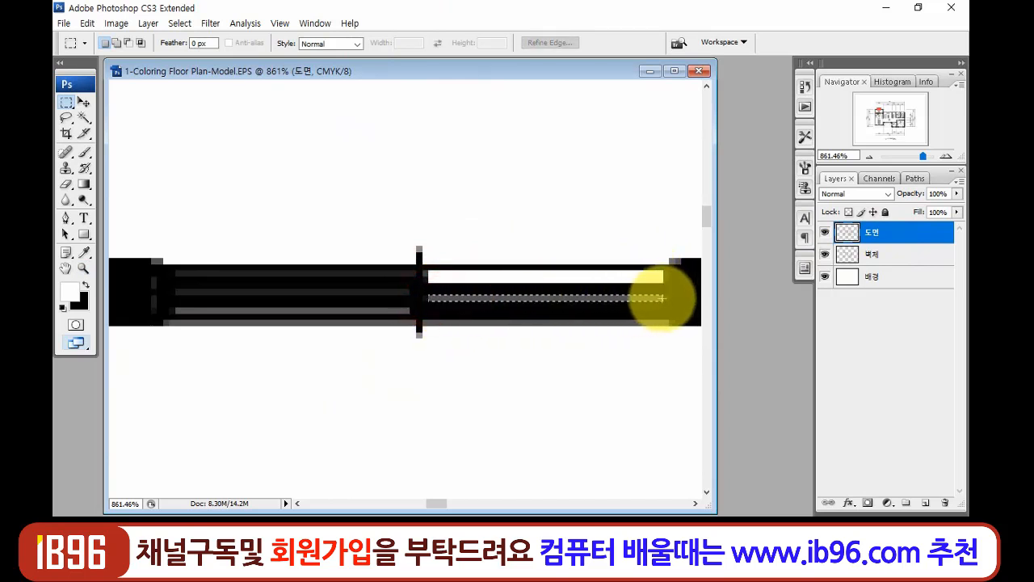
{"action": "key", "text": "Delete"}
{"action": "key", "text": "ctrl+d"}
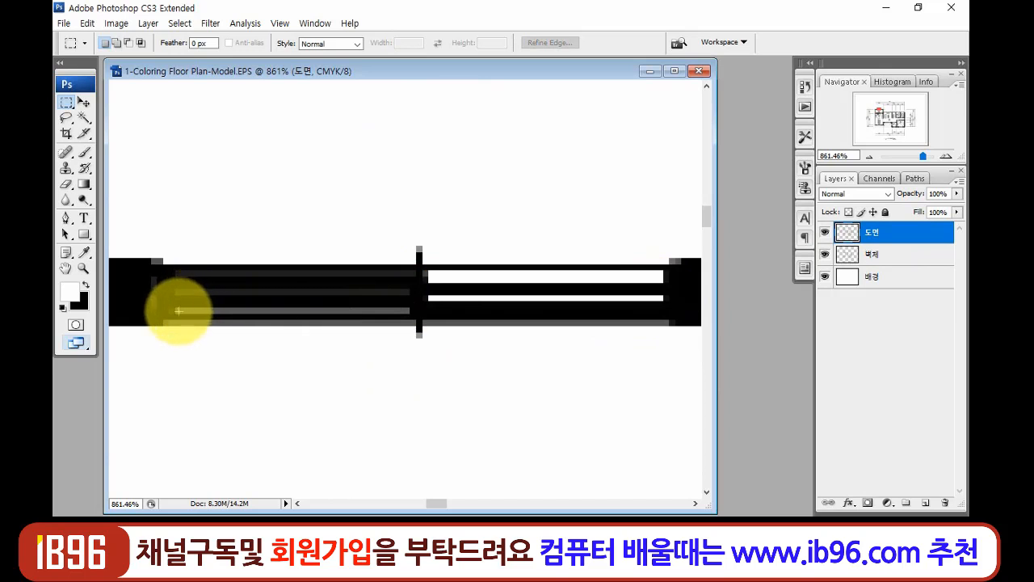
- Delete the lower and middle grey strips in the left half of 다용도실's upper window
{"action": "left_click_drag", "start_coordinate": [176, 308], "coordinate": [413, 311]}
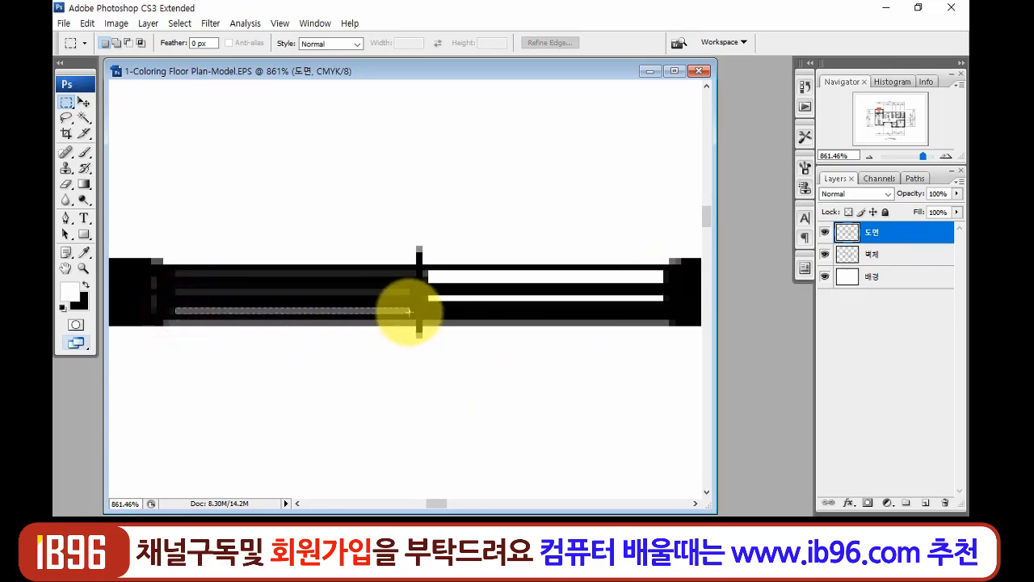
{"action": "key", "text": "Delete"}
{"action": "key", "text": "ctrl+d"}
{"action": "left_click_drag", "start_coordinate": [176, 291], "coordinate": [414, 291]}
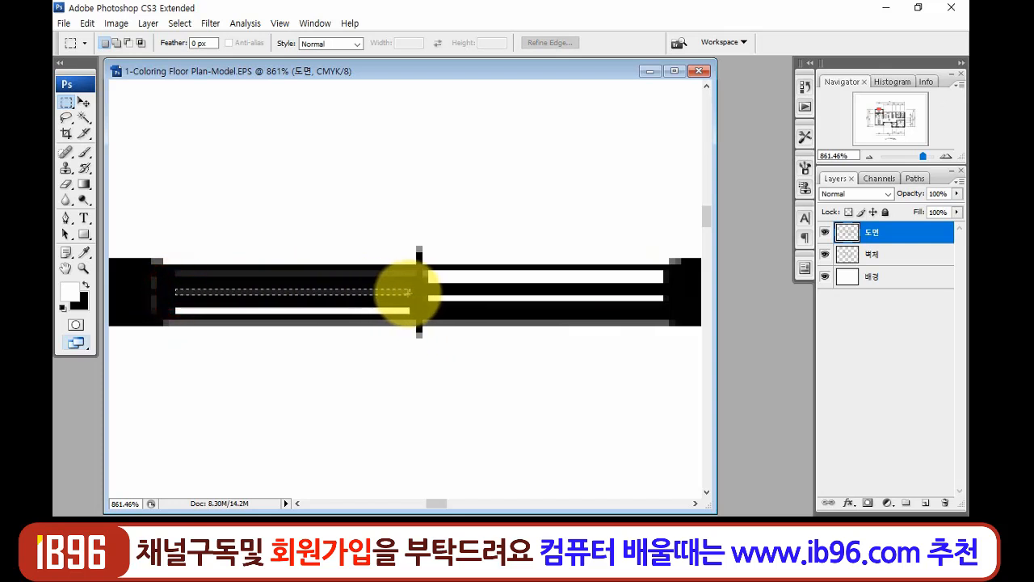
{"action": "key", "text": "Delete"}
- Delete the top strip in the left half and the lower strip in the right half of 다용도실's upper window
{"action": "left_click_drag", "start_coordinate": [177, 265], "coordinate": [410, 273]}
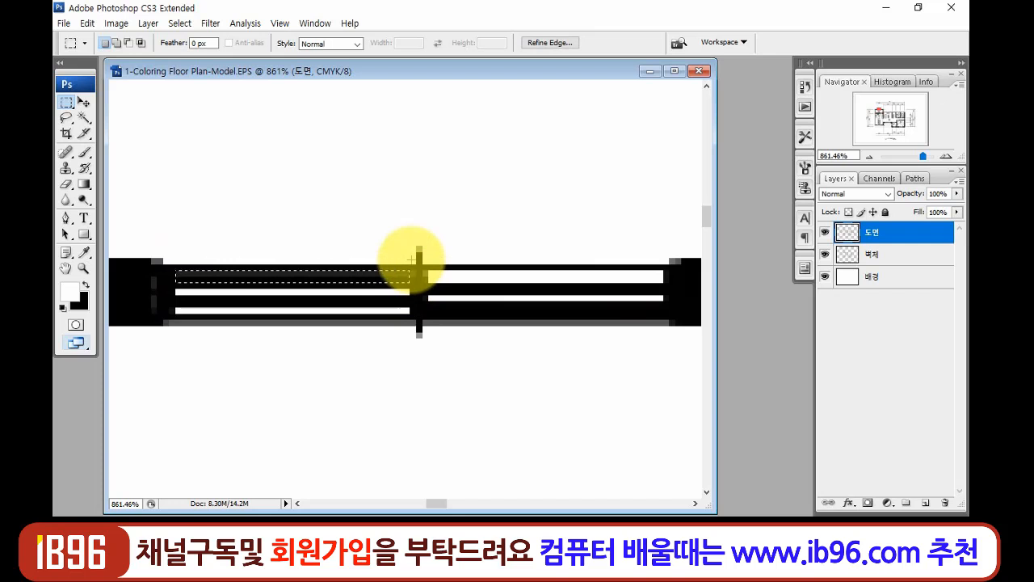
{"action": "left_click", "coordinate": [181, 276]}
{"action": "left_click_drag", "start_coordinate": [176, 270], "coordinate": [242, 276]}
{"action": "key", "text": "ctrl+d"}
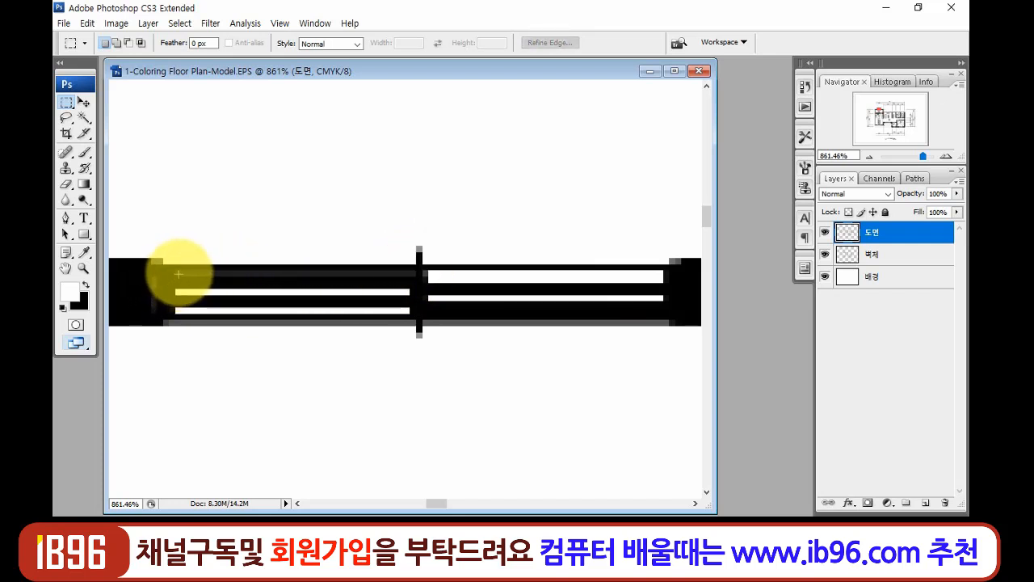
{"action": "left_click_drag", "start_coordinate": [179, 273], "coordinate": [416, 276]}
{"action": "key", "text": "Delete"}
{"action": "key", "text": "ctrl+d"}
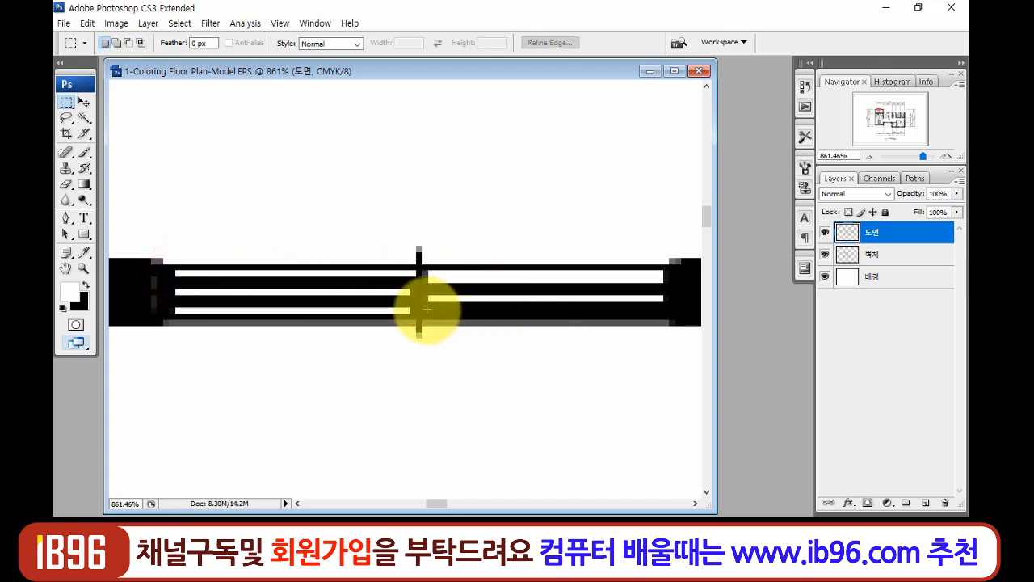
{"action": "left_click_drag", "start_coordinate": [431, 312], "coordinate": [653, 313]}
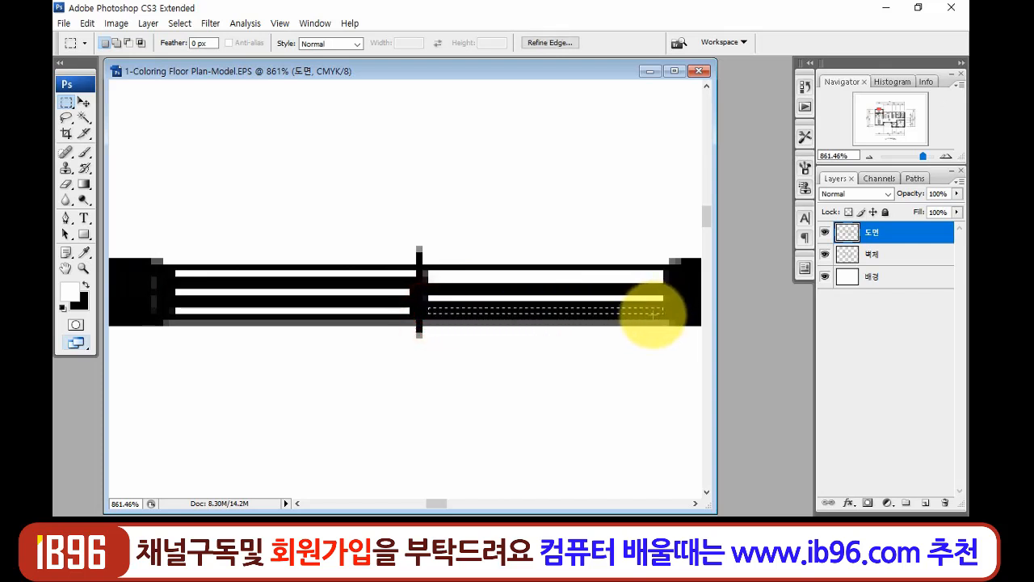
- Inspect 다용도실's cleaned upper window up close and within the plan at actual pixels
{"action": "key", "text": "z"}
{"action": "right_click", "coordinate": [366, 319]}
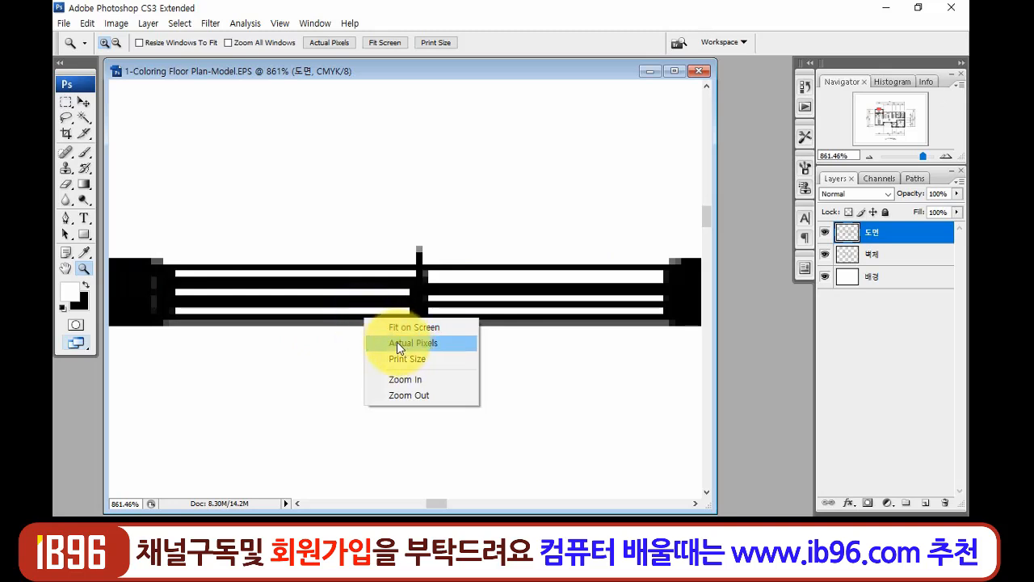
{"action": "left_click", "coordinate": [398, 348]}
{"action": "left_click_drag", "start_coordinate": [415, 321], "coordinate": [350, 194]}
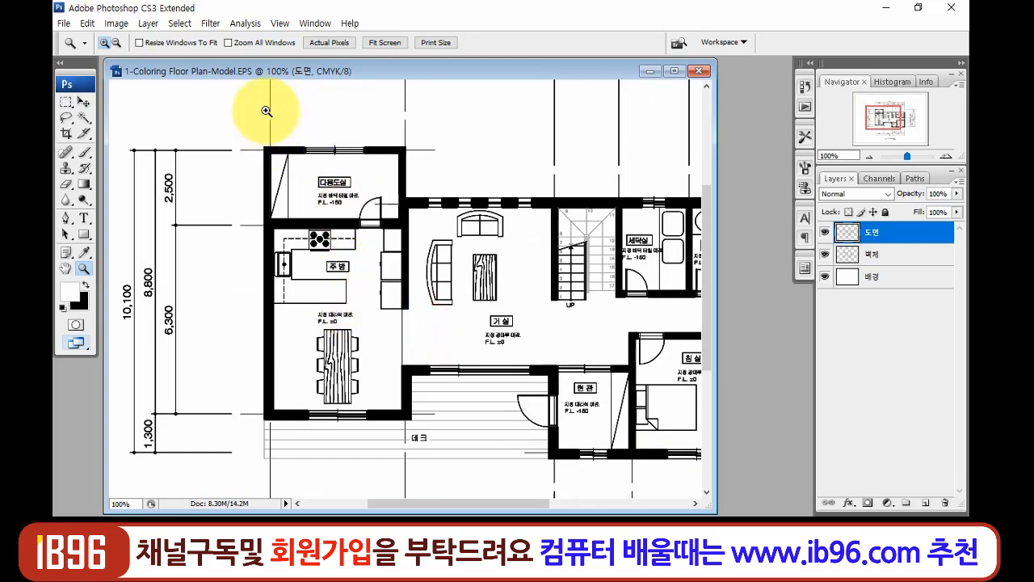
{"action": "left_click_drag", "start_coordinate": [267, 111], "coordinate": [404, 197]}
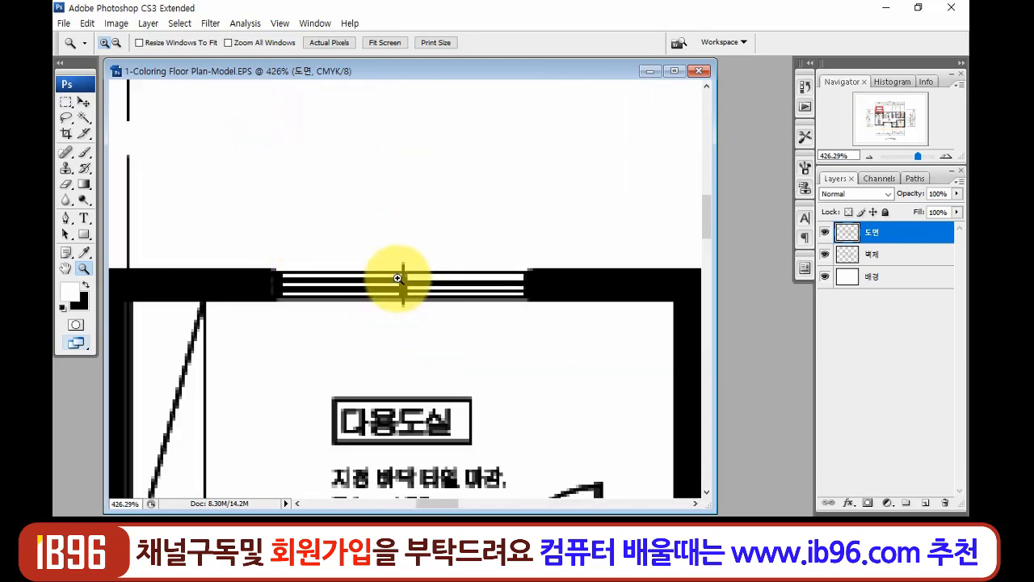
{"action": "right_click", "coordinate": [437, 350]}
{"action": "left_click", "coordinate": [485, 384]}
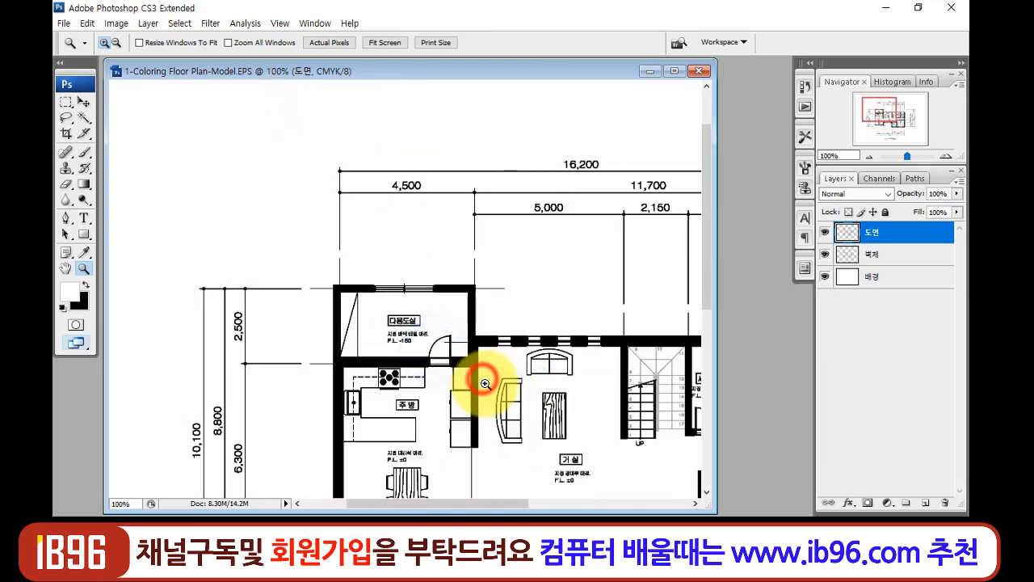
{"action": "left_click_drag", "start_coordinate": [472, 388], "coordinate": [324, 236]}
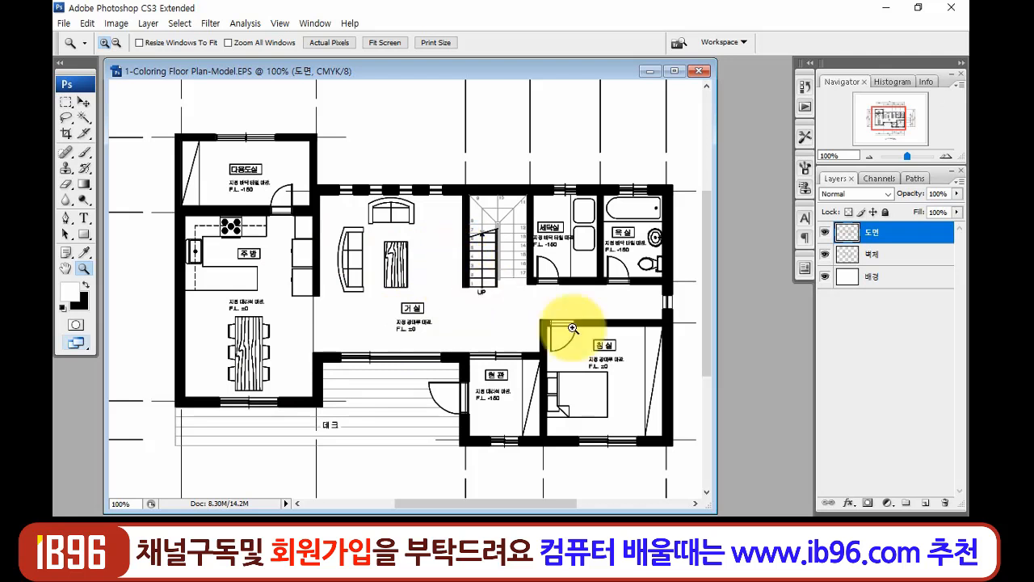
- Create a new layer above 도면 and select the combined floor area of 거실, the hall and the corridor
{"action": "left_click", "coordinate": [926, 505]}
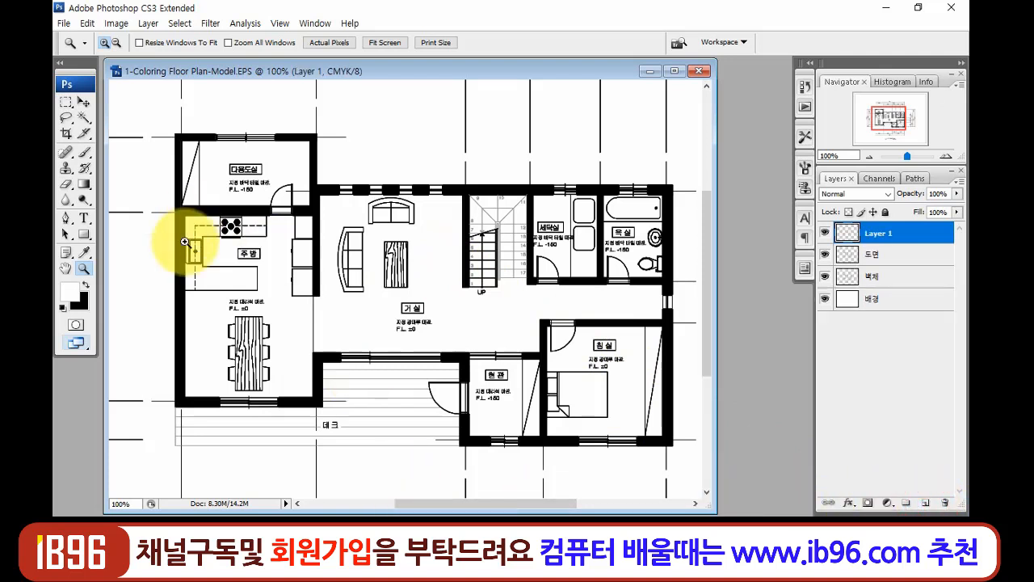
{"action": "left_click", "coordinate": [66, 102]}
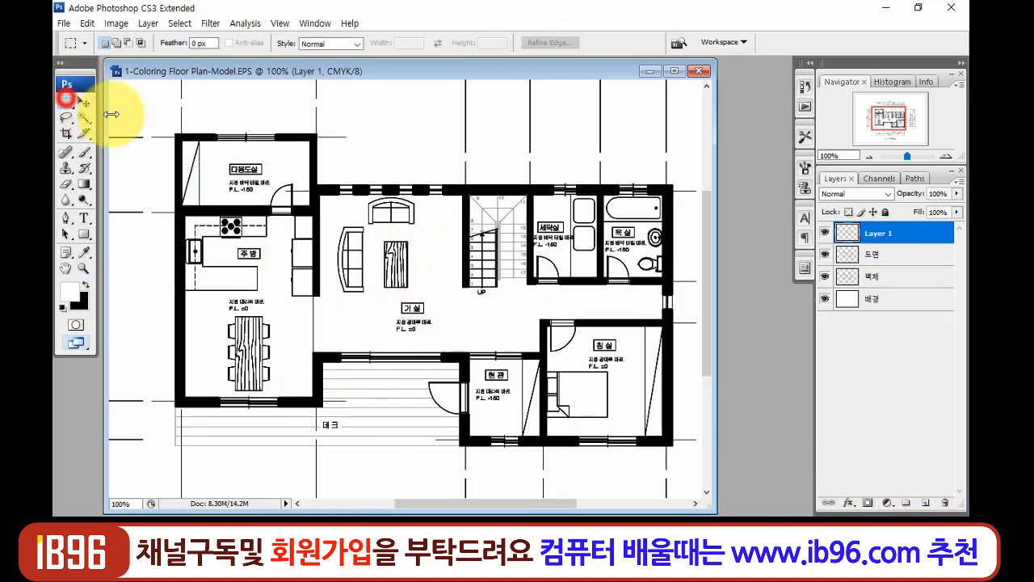
{"action": "left_click_drag", "start_coordinate": [318, 194], "coordinate": [463, 354]}
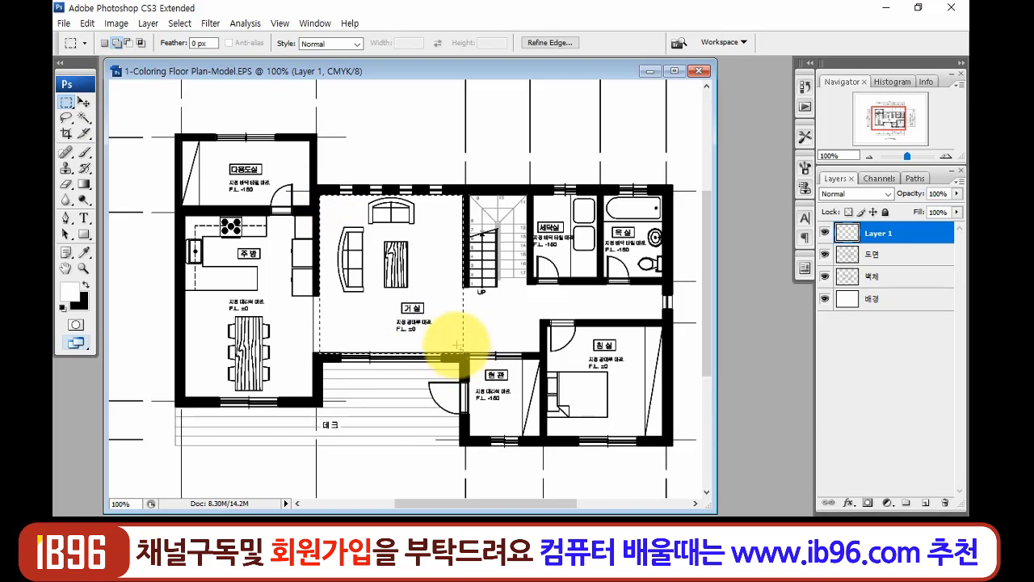
{"action": "left_click", "coordinate": [313, 199]}
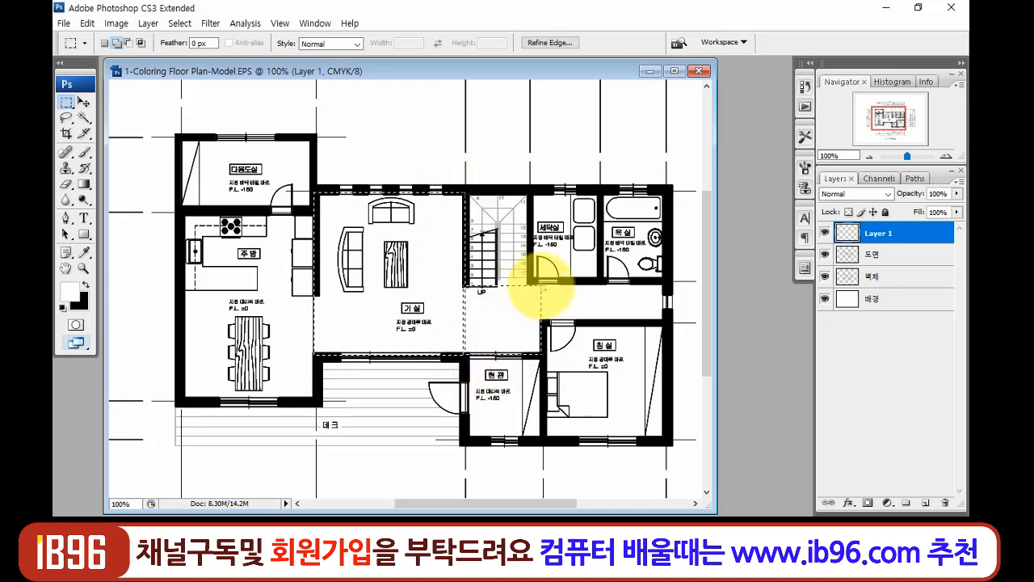
{"action": "left_click_drag", "start_coordinate": [536, 320], "coordinate": [667, 284]}
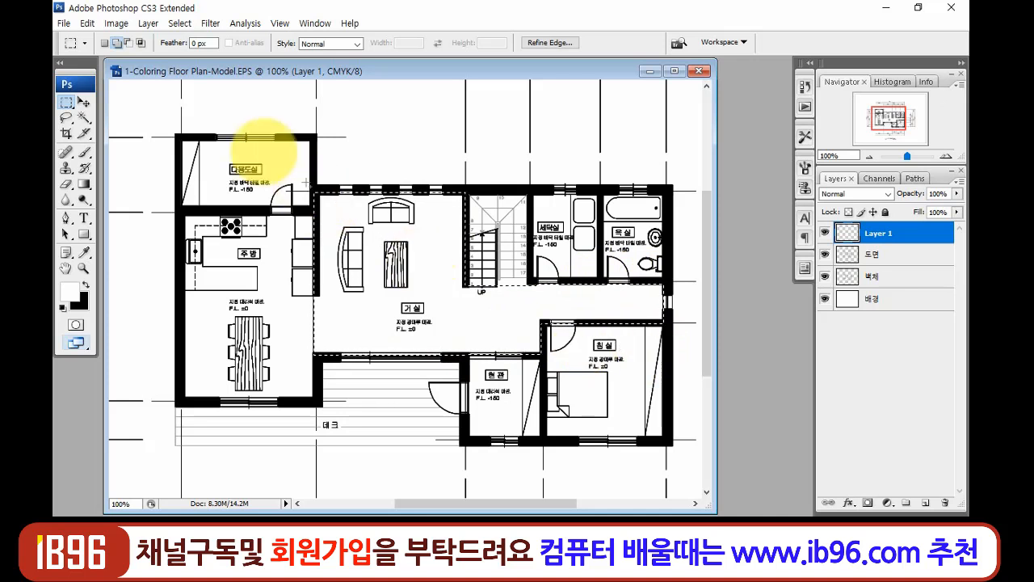
- Set the foreground color to dark brown #822e00 for the Gradient tool
{"action": "left_click", "coordinate": [84, 184]}
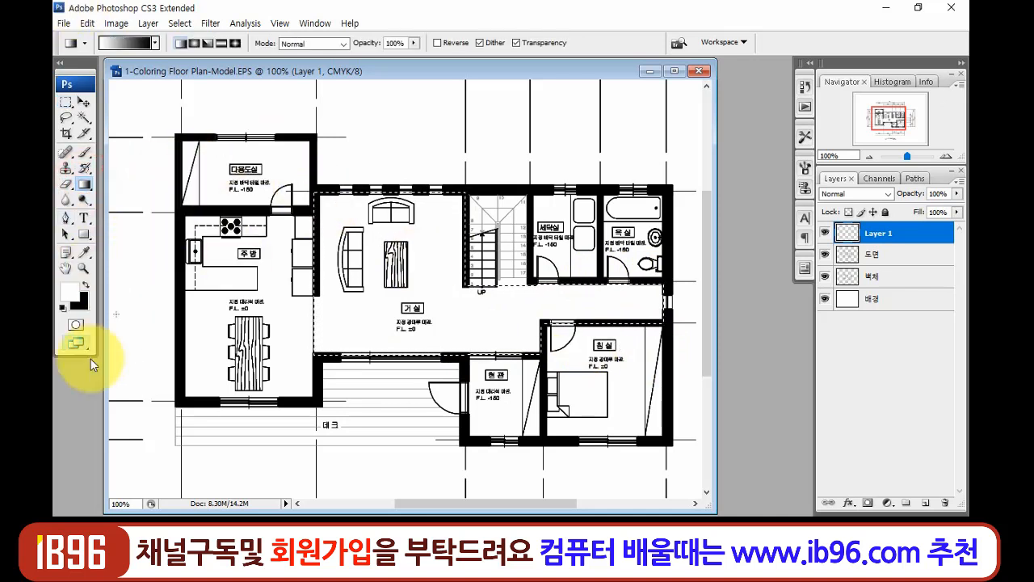
{"action": "left_click", "coordinate": [84, 252]}
{"action": "left_click", "coordinate": [71, 289]}
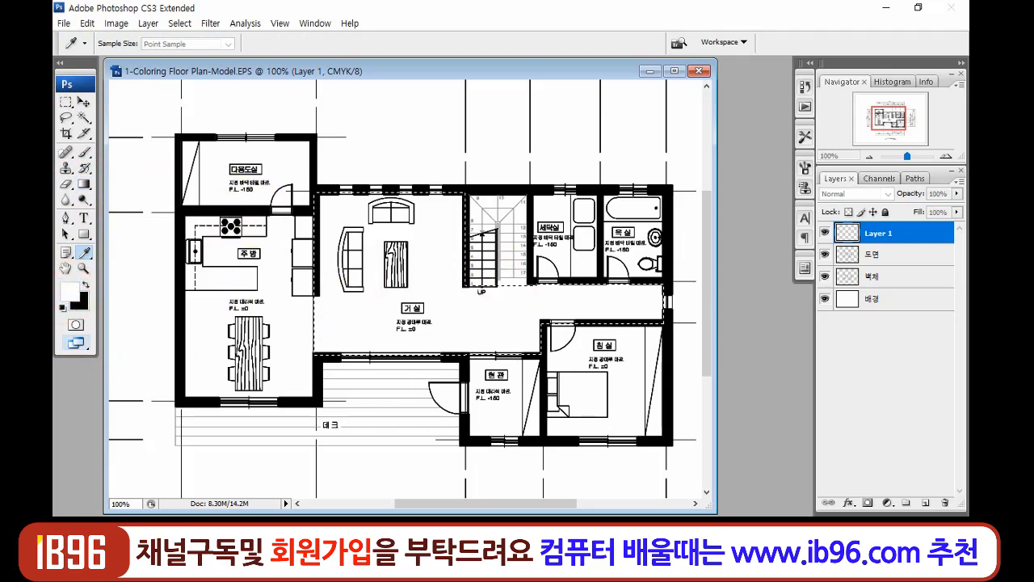
{"action": "left_click_drag", "start_coordinate": [372, 174], "coordinate": [670, 142]}
{"action": "left_click_drag", "start_coordinate": [394, 276], "coordinate": [442, 179]}
{"action": "left_click_drag", "start_coordinate": [492, 338], "coordinate": [494, 351]}
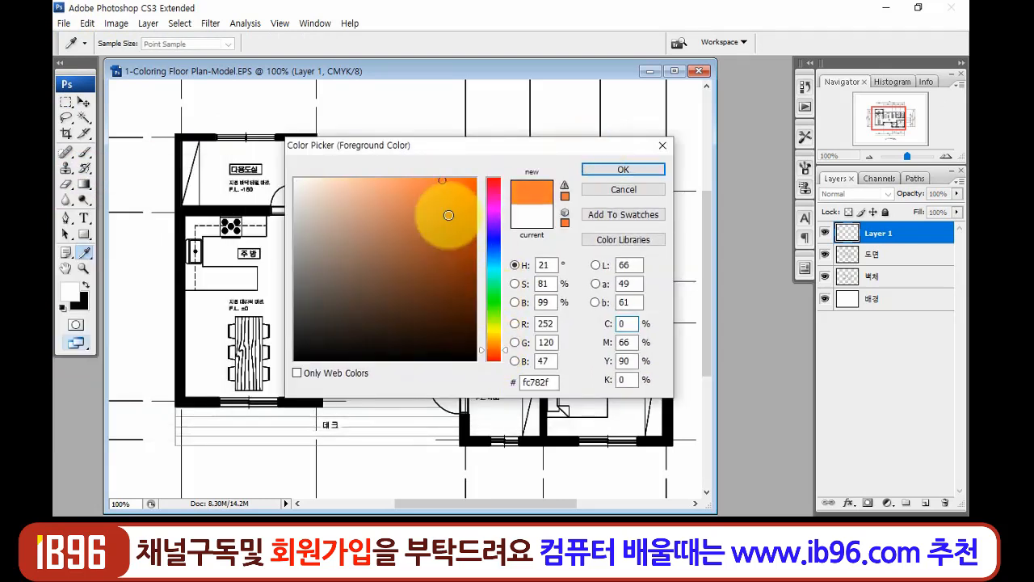
{"action": "left_click_drag", "start_coordinate": [453, 217], "coordinate": [486, 259]}
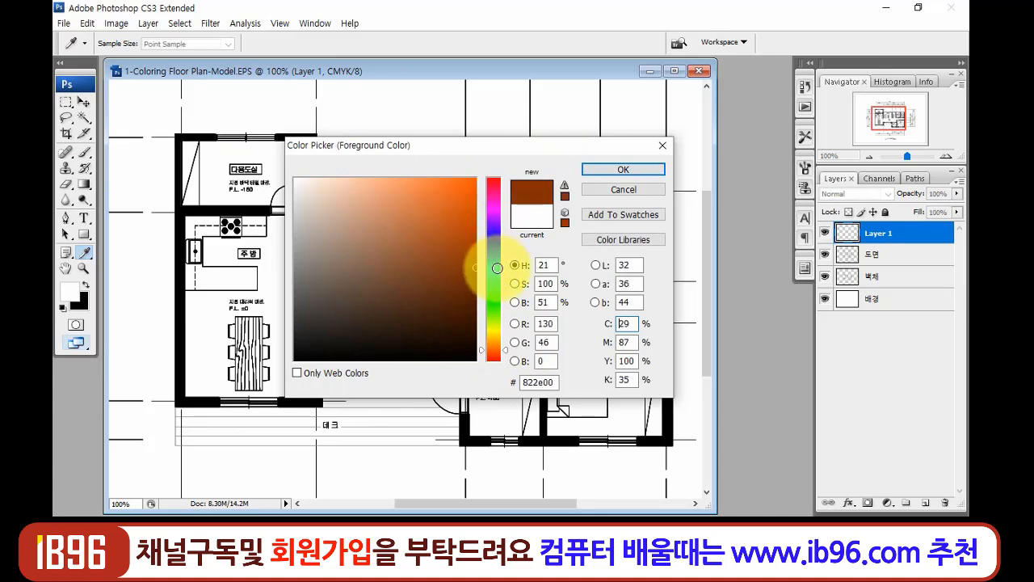
{"action": "left_click", "coordinate": [621, 169]}
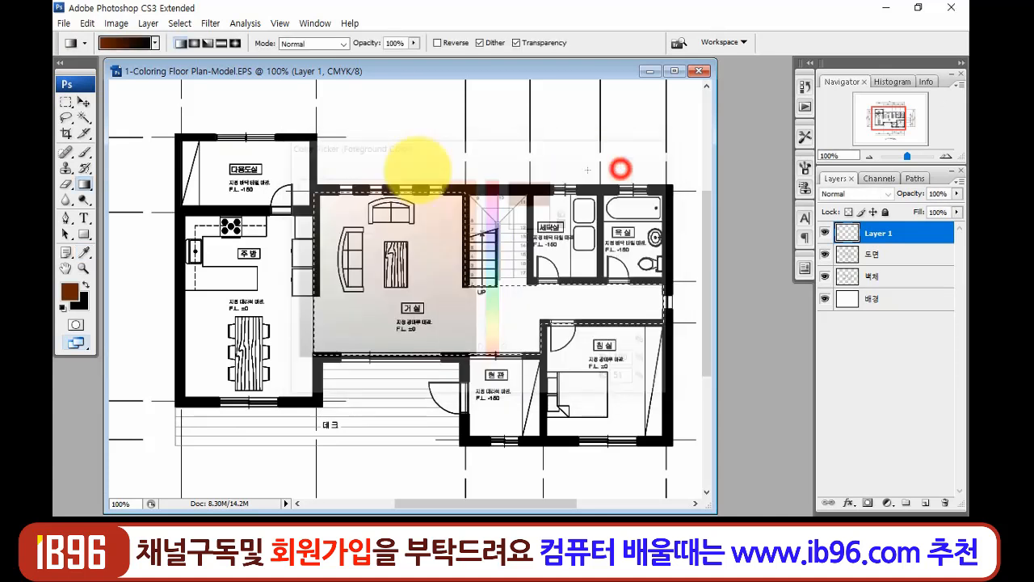
- Set the background color to a pale brownish beige and switch the Gradient tool to a radial gradient
{"action": "left_click", "coordinate": [81, 305]}
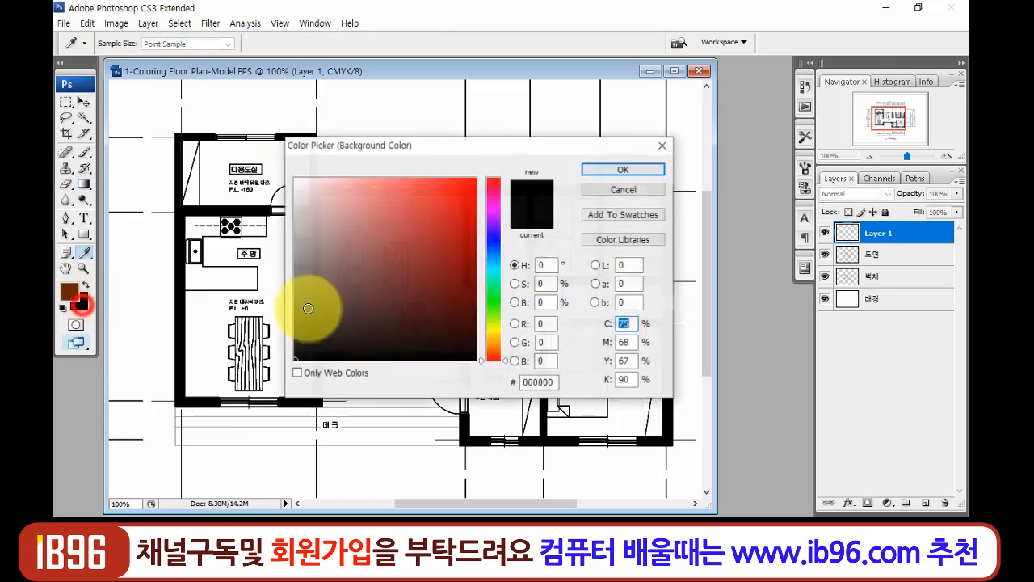
{"action": "left_click", "coordinate": [70, 291]}
{"action": "left_click_drag", "start_coordinate": [427, 266], "coordinate": [330, 205]}
{"action": "left_click", "coordinate": [624, 169]}
{"action": "key", "text": "g"}
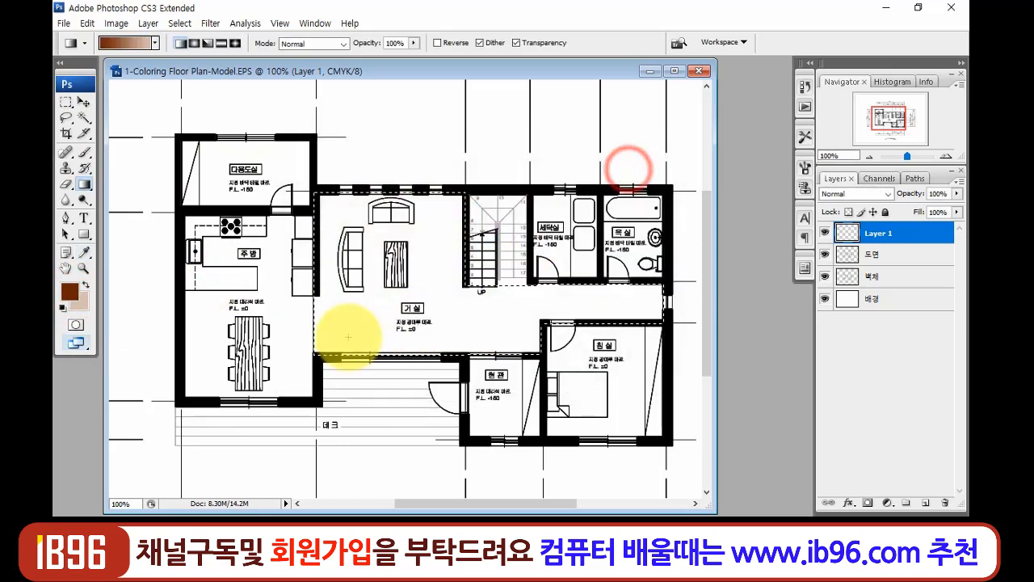
{"action": "left_click", "coordinate": [224, 42]}
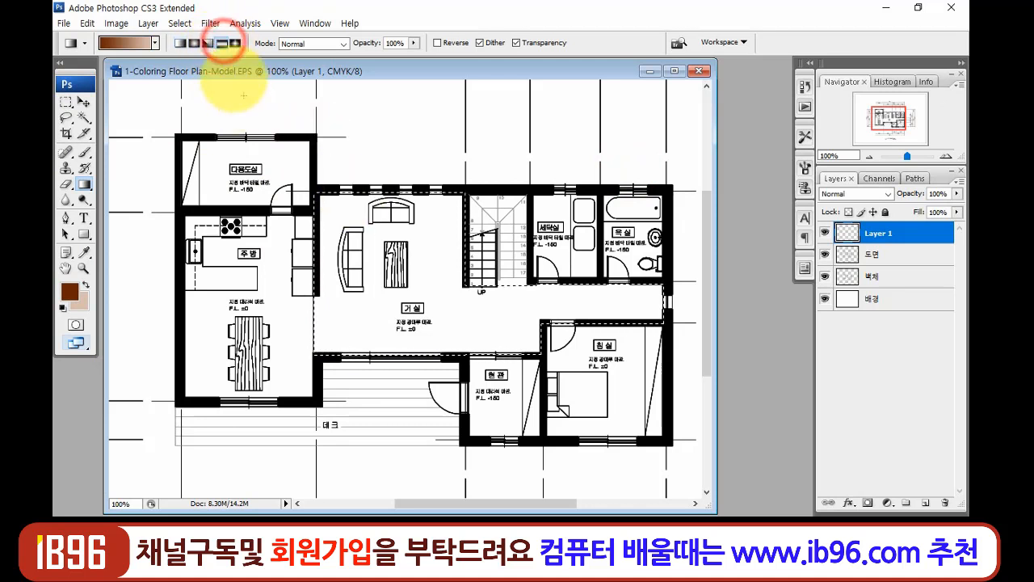
{"action": "left_click", "coordinate": [194, 43]}
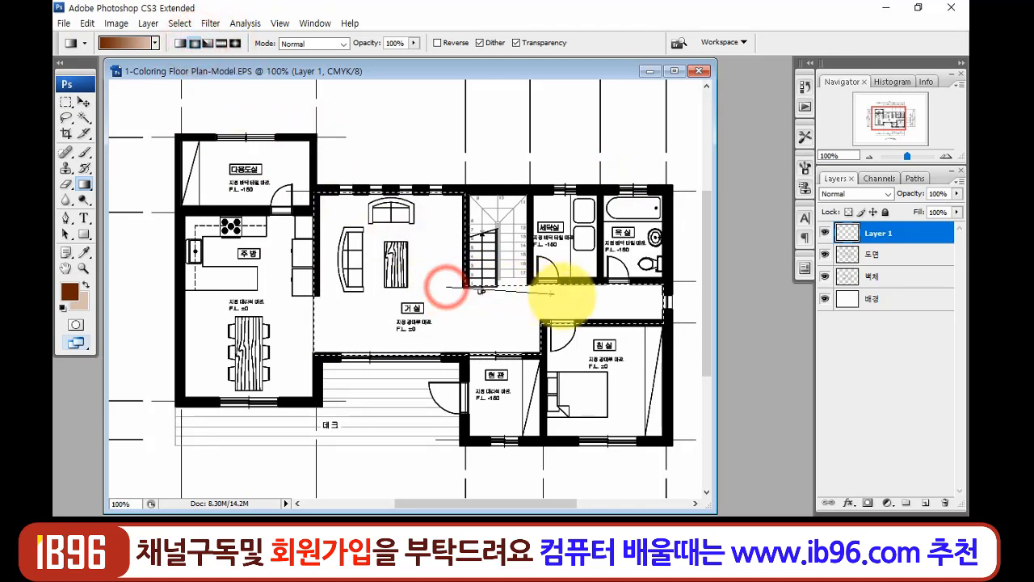
- Fill the selected floor with a reversed radial gradient running from 거실 into the corridor, and clear the selection
{"action": "left_click_drag", "start_coordinate": [584, 298], "coordinate": [585, 299]}
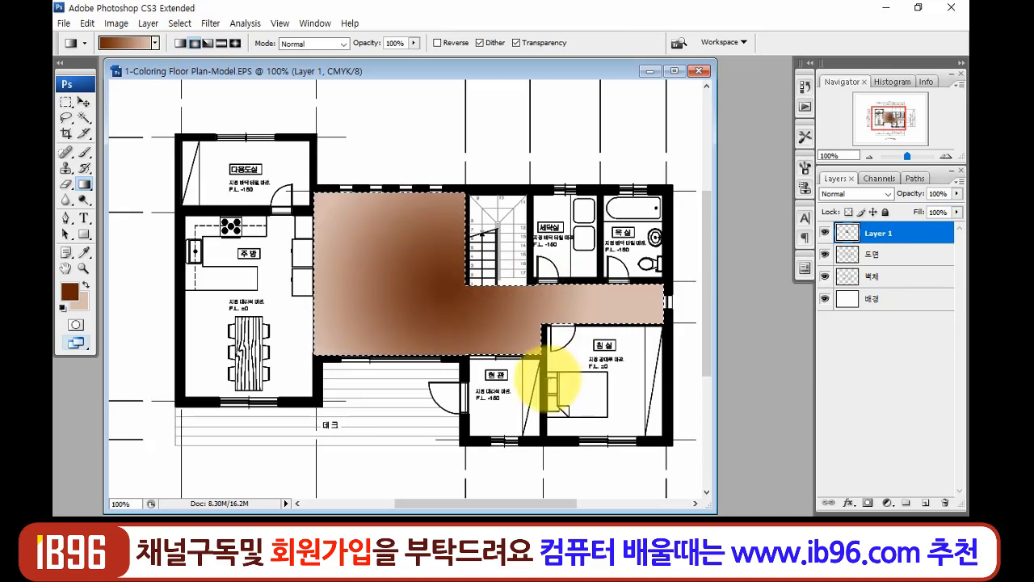
{"action": "key", "text": "ctrl+z"}
{"action": "left_click", "coordinate": [437, 42]}
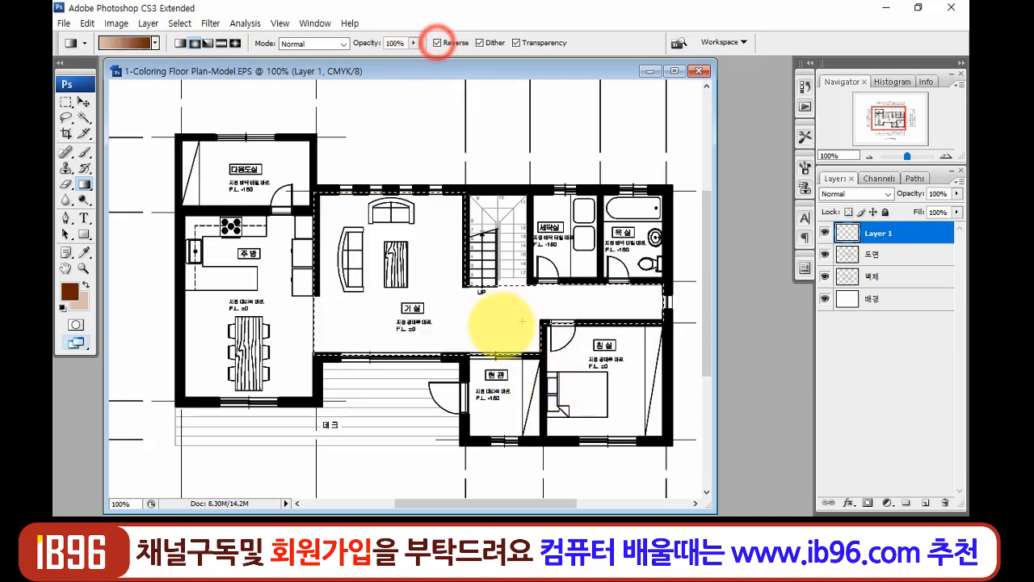
{"action": "left_click_drag", "start_coordinate": [440, 279], "coordinate": [641, 308]}
{"action": "key", "text": "ctrl+d"}
- Move Layer 1 between 도면 and 벽체 and lower its opacity to 58%
{"action": "left_click", "coordinate": [904, 240]}
{"action": "left_click_drag", "start_coordinate": [903, 240], "coordinate": [909, 269]}
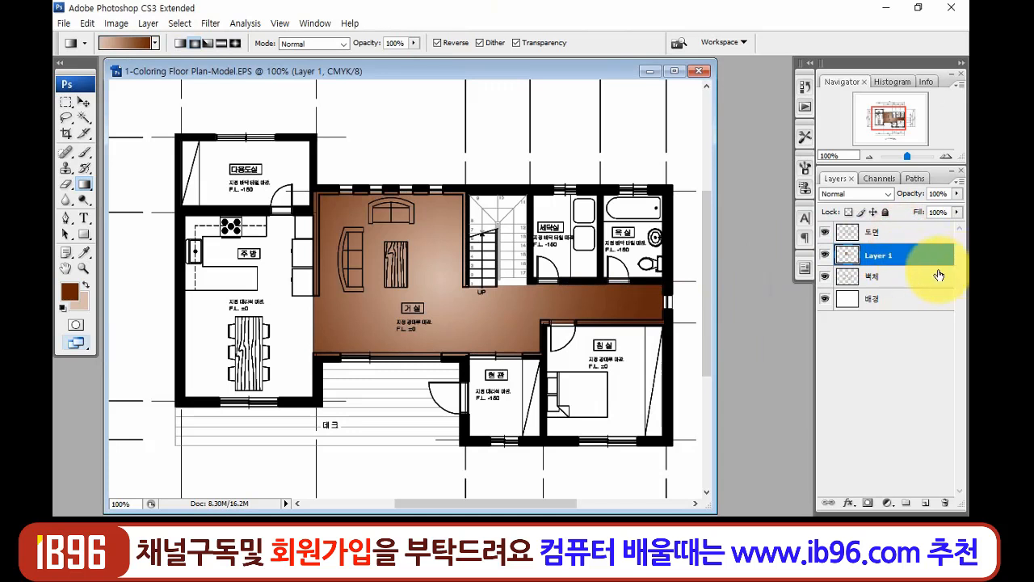
{"action": "left_click", "coordinate": [957, 193]}
{"action": "left_click_drag", "start_coordinate": [936, 212], "coordinate": [926, 210]}
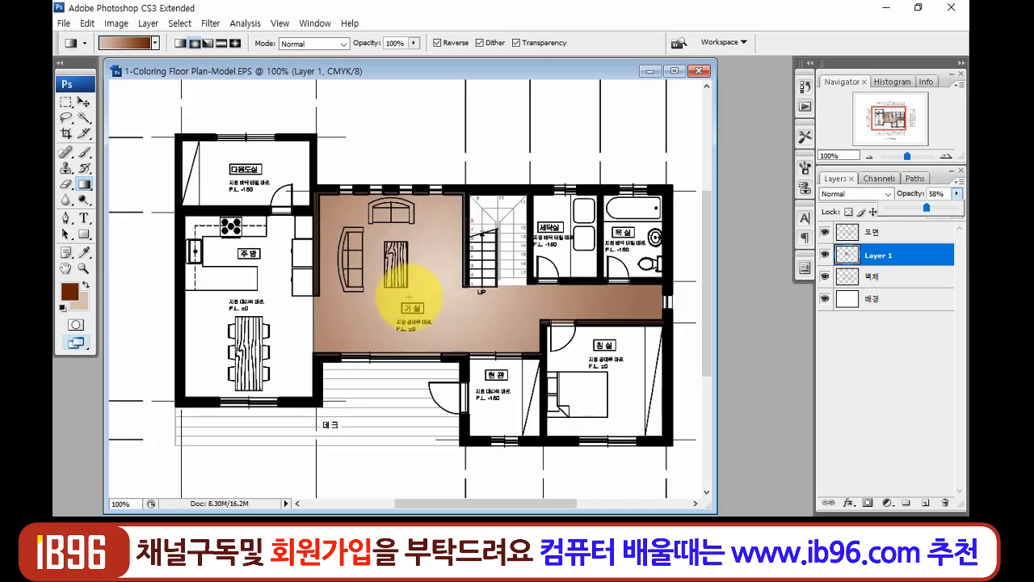
- Delete the brown gradient layer, Layer 1, from the floor plan
{"action": "left_click_drag", "start_coordinate": [921, 257], "coordinate": [944, 505]}
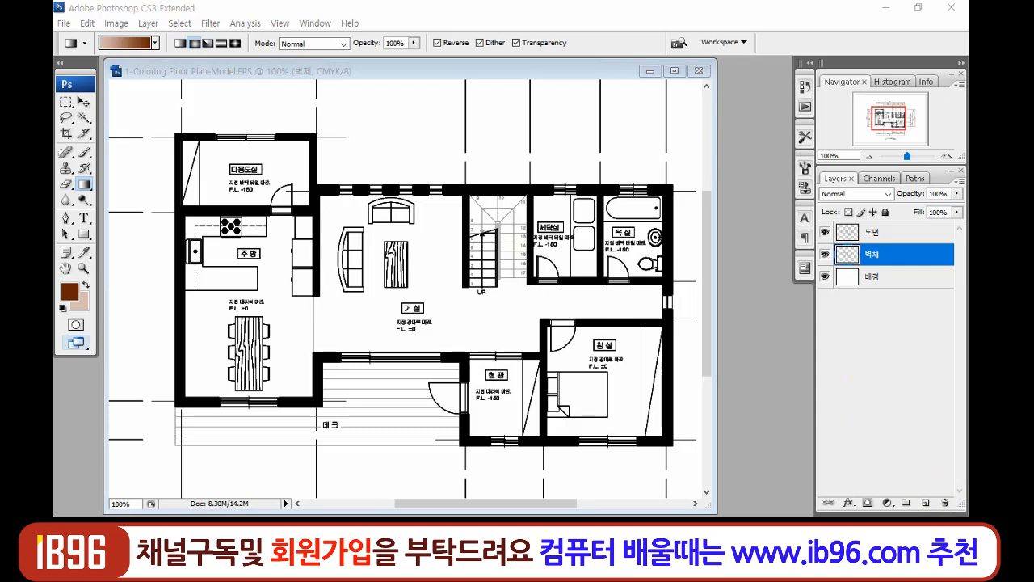
- Open the marble texture BEANCO_D.JPG from the MAP folder in Photoshop
{"action": "left_click_drag", "start_coordinate": [54, 162], "coordinate": [578, 229]}
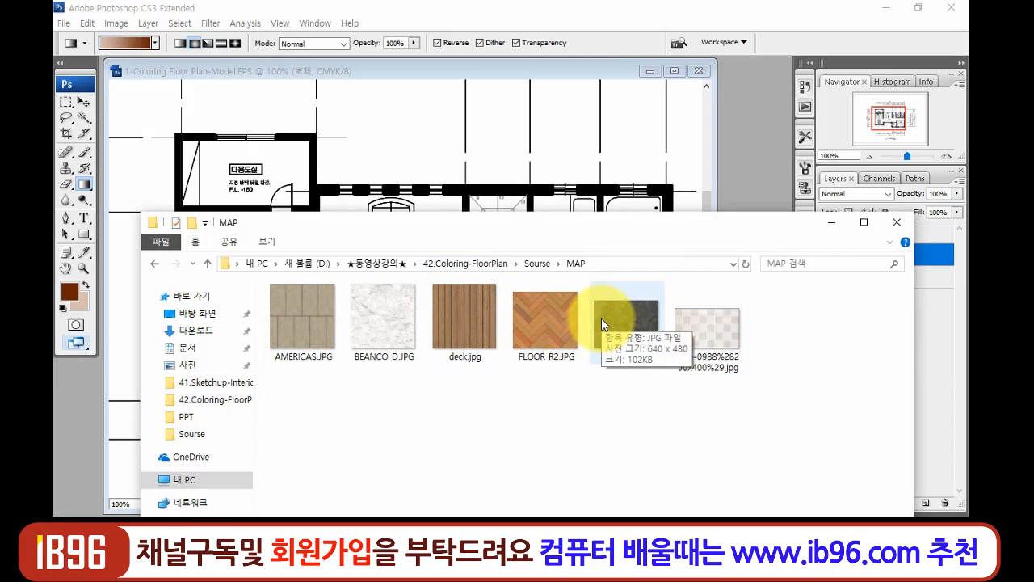
{"action": "left_click", "coordinate": [548, 322]}
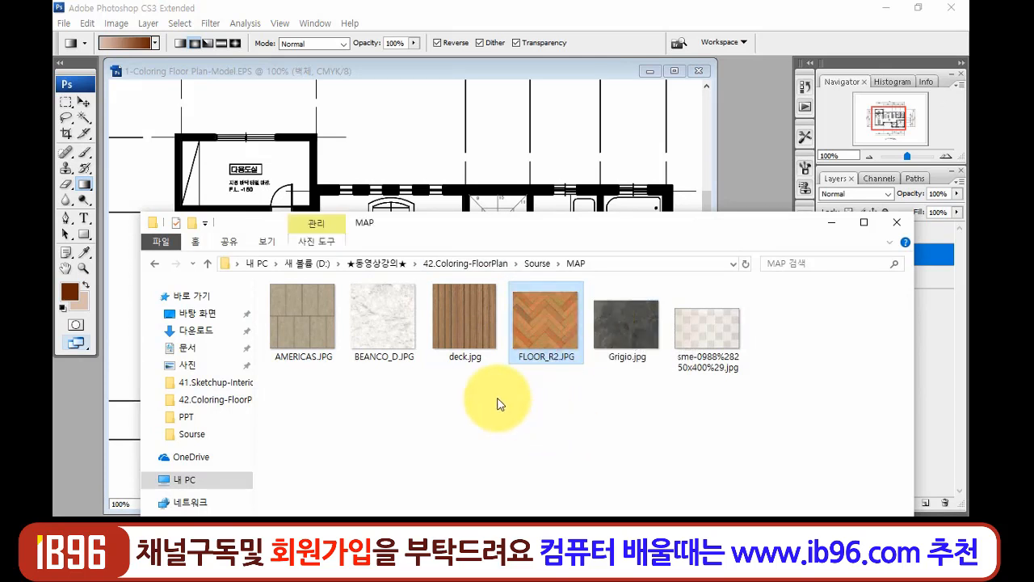
{"action": "left_click", "coordinate": [382, 323]}
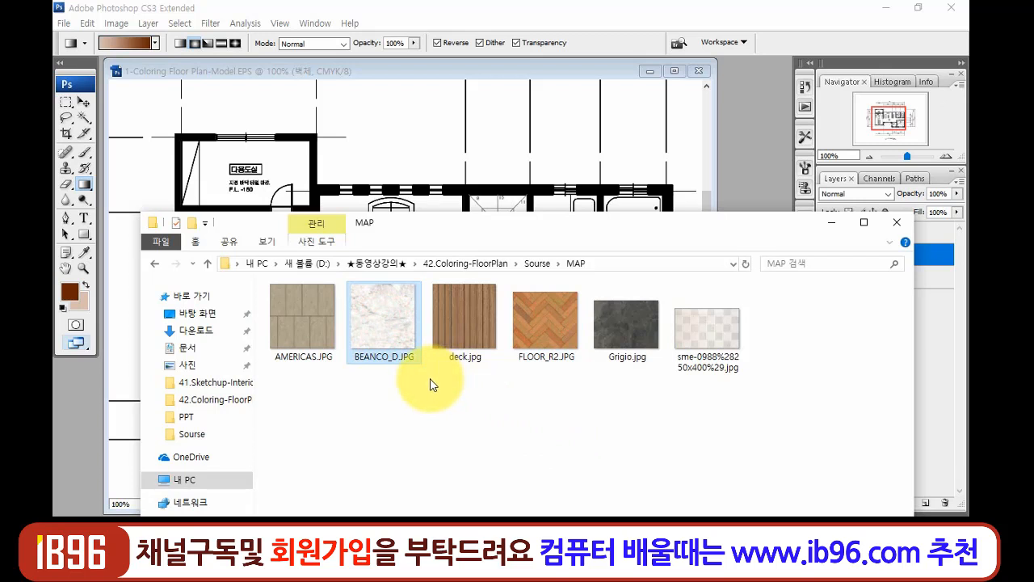
{"action": "left_click", "coordinate": [422, 395]}
{"action": "left_click", "coordinate": [390, 336]}
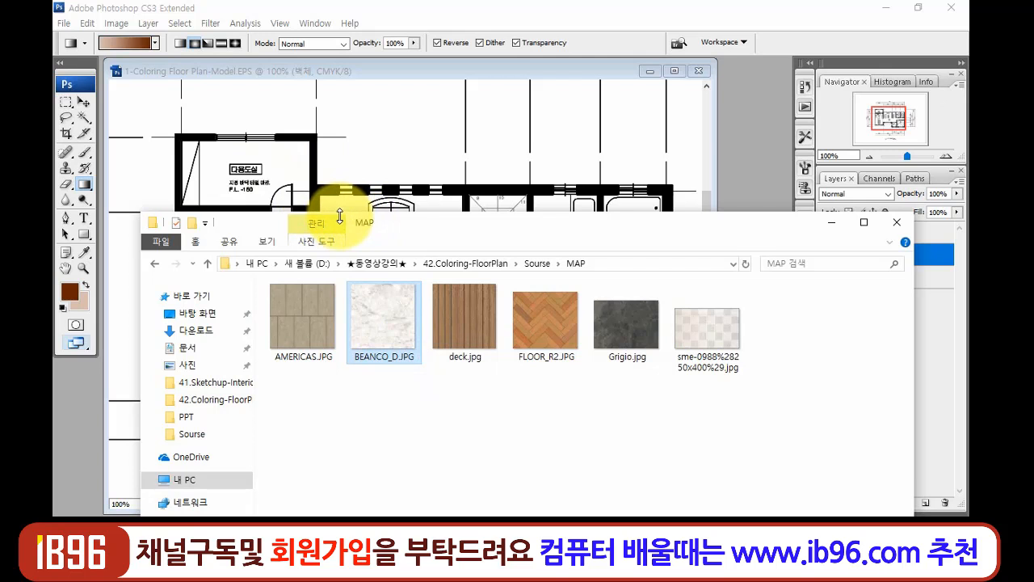
{"action": "left_click", "coordinate": [421, 397]}
{"action": "left_click", "coordinate": [389, 321]}
{"action": "left_click_drag", "start_coordinate": [389, 321], "coordinate": [428, 197]}
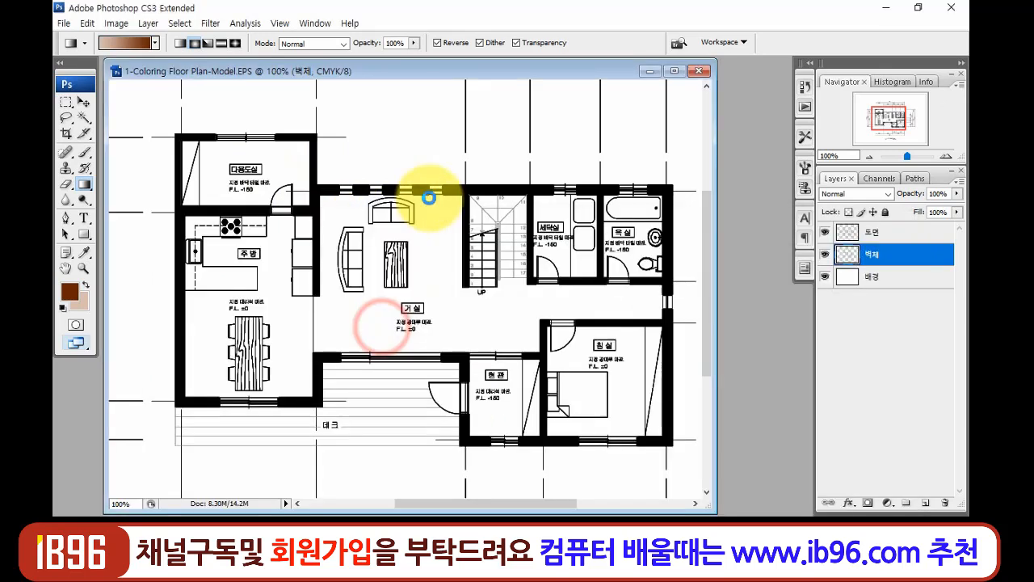
- Bring the marble texture into the floor plan document as a layer between the 도면 and 벽체 layers
{"action": "left_click", "coordinate": [80, 100]}
{"action": "left_click_drag", "start_coordinate": [270, 189], "coordinate": [546, 265]}
{"action": "left_click_drag", "start_coordinate": [588, 320], "coordinate": [482, 283]}
{"action": "left_click_drag", "start_coordinate": [497, 286], "coordinate": [466, 319]}
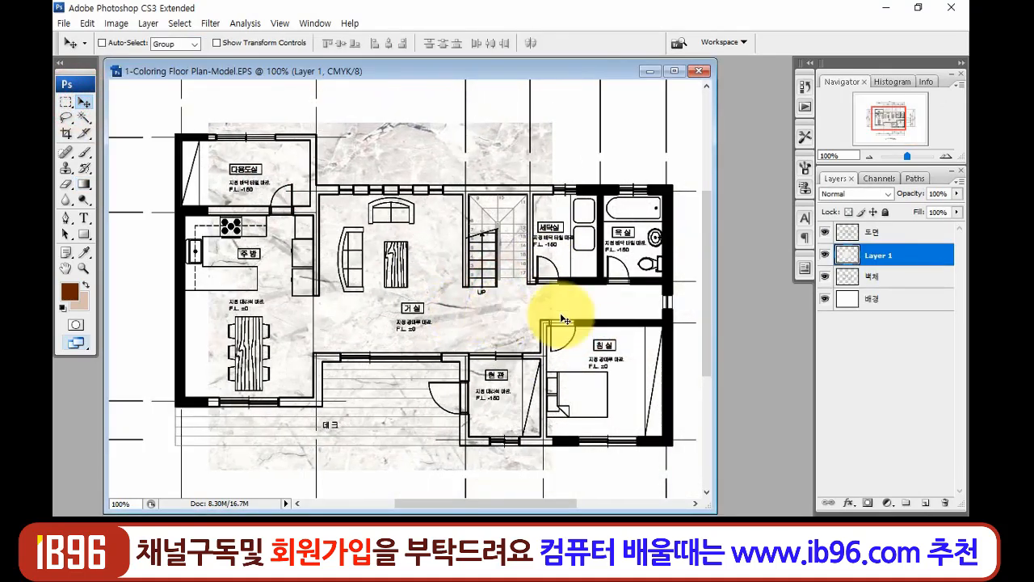
- Rename the marble texture layer as 거실바닥
{"action": "double_click", "coordinate": [875, 257]}
{"action": "type", "text": "ㅌ"}
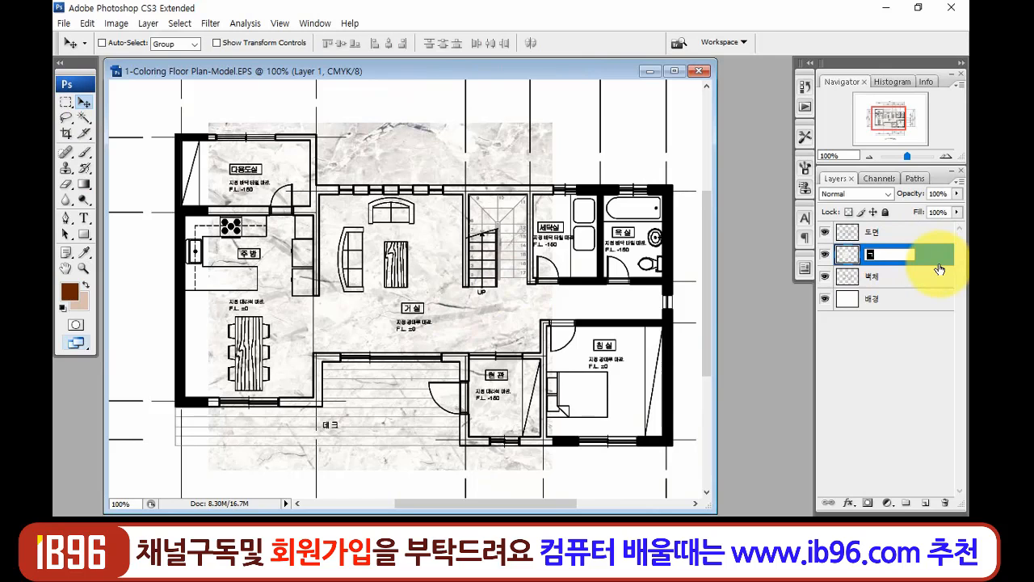
{"action": "type", "text": "실바닥"}
{"action": "key", "text": "Return"}
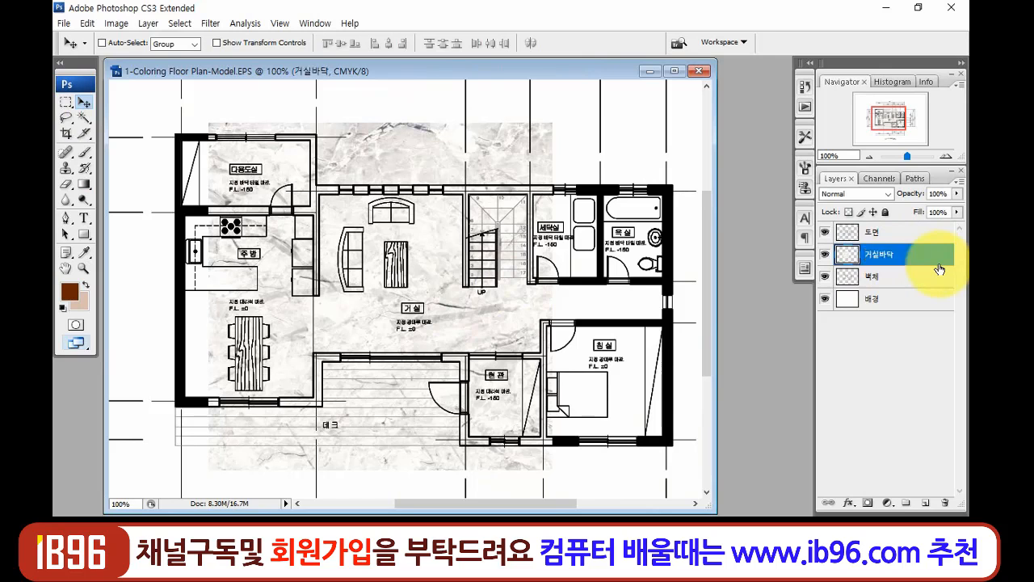
- Move the marble texture over the living room and scale it to 9% as a small floor tile near the upper-left sofa
{"action": "left_click_drag", "start_coordinate": [454, 315], "coordinate": [566, 323]}
{"action": "key", "text": "ctrl+t"}
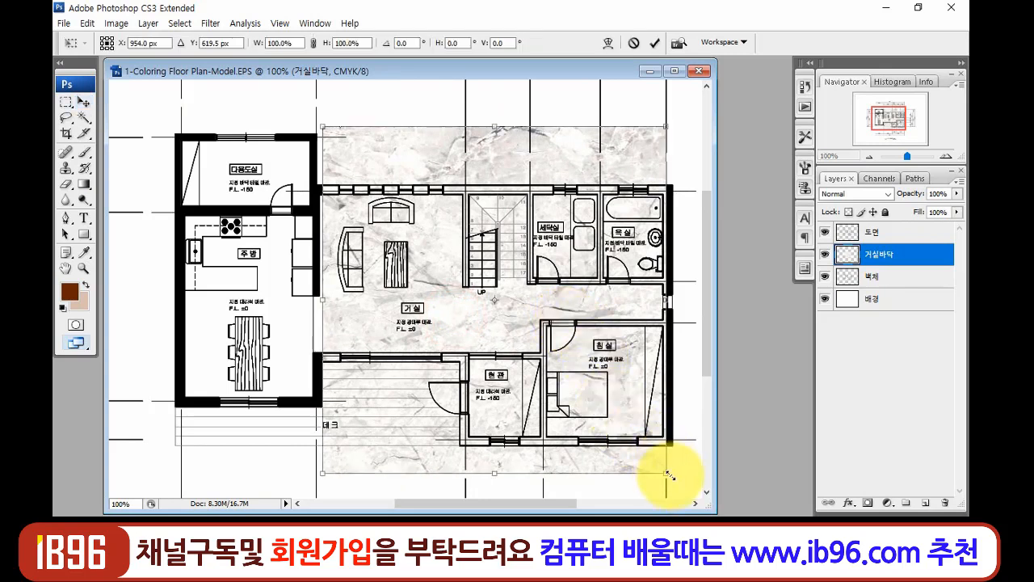
{"action": "left_click_drag", "start_coordinate": [667, 474], "coordinate": [361, 235]}
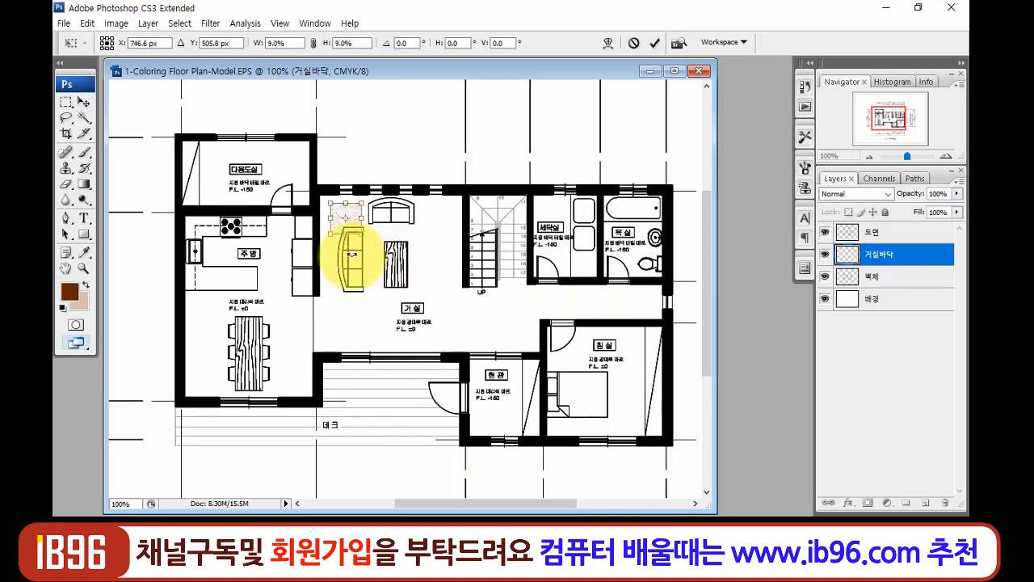
{"action": "key", "text": "Return"}
- Fit the marble tile into the upper-left inner corner of the living room
{"action": "key", "text": "z"}
{"action": "left_click_drag", "start_coordinate": [286, 167], "coordinate": [441, 283]}
{"action": "left_click_drag", "start_coordinate": [380, 259], "coordinate": [329, 212]}
{"action": "key", "text": "v"}
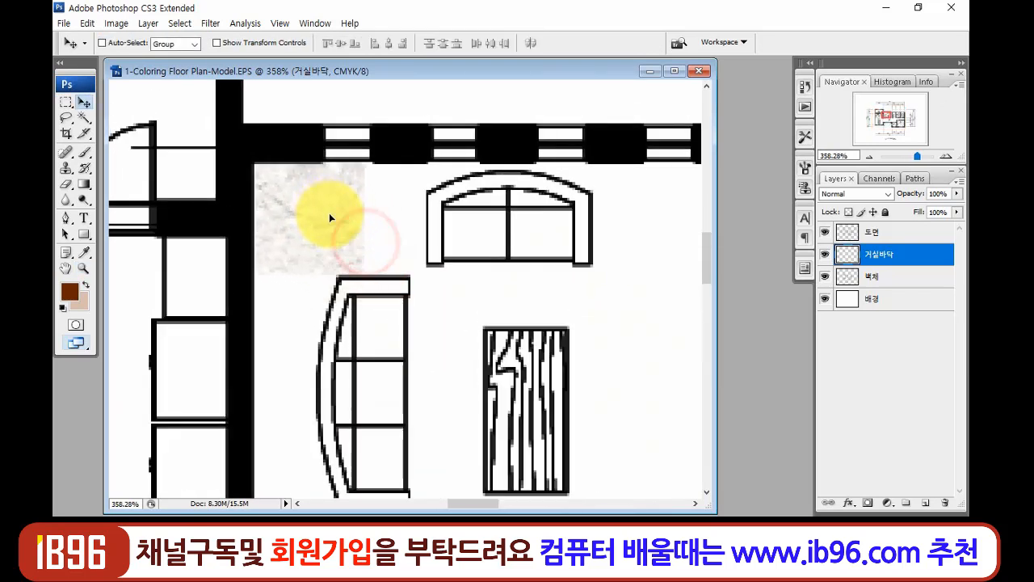
{"action": "left_click_drag", "start_coordinate": [353, 326], "coordinate": [365, 263]}
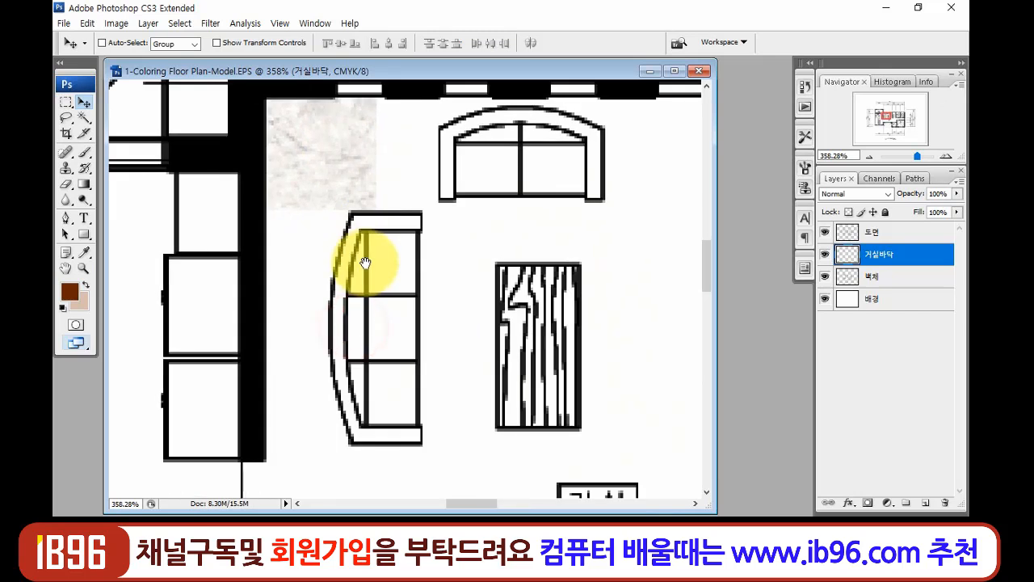
- Move the marble tile down to the lower-left corner of the living room, beside the kitchen boundary line
{"action": "key", "text": "ctrl+minus"}
{"action": "key", "text": "ctrl+minus"}
{"action": "left_click_drag", "start_coordinate": [360, 212], "coordinate": [361, 455]}
{"action": "left_click_drag", "start_coordinate": [418, 428], "coordinate": [419, 331]}
{"action": "left_click_drag", "start_coordinate": [364, 372], "coordinate": [357, 389]}
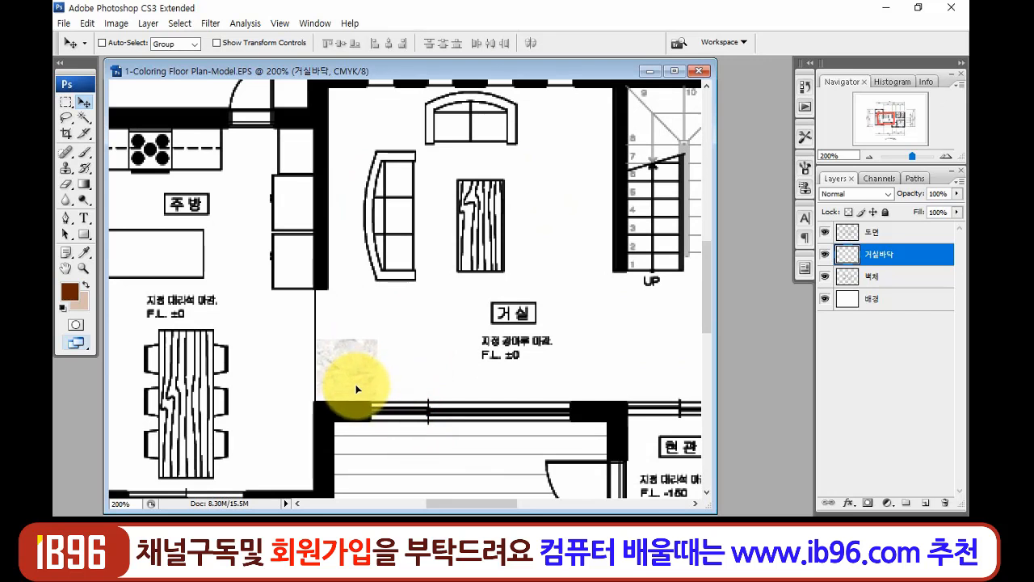
- Align the marble tile closely with the kitchen boundary line and the living room's lower wall
{"action": "key", "text": "z"}
{"action": "left_click_drag", "start_coordinate": [197, 263], "coordinate": [427, 443]}
{"action": "left_click_drag", "start_coordinate": [414, 393], "coordinate": [383, 410]}
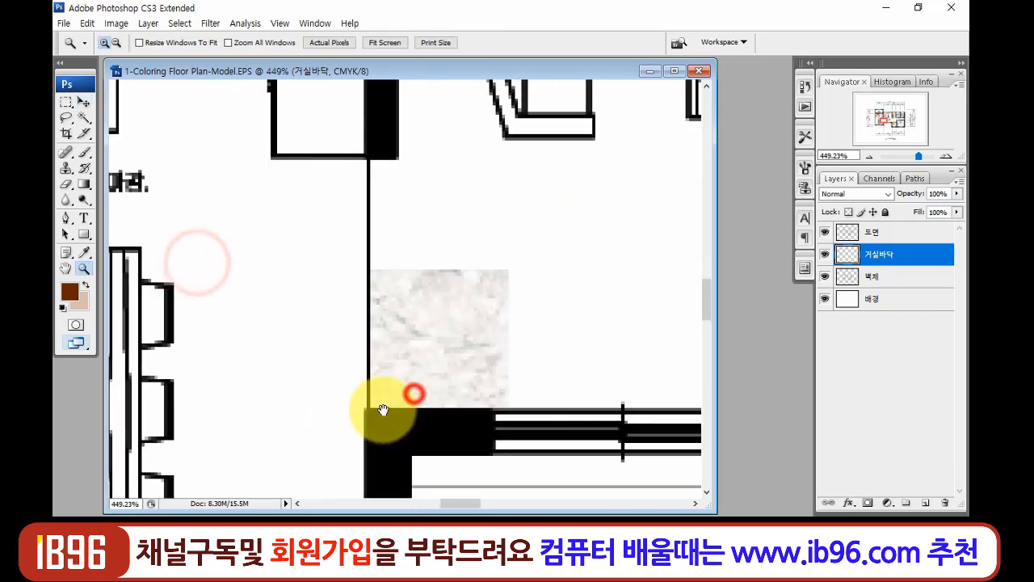
{"action": "key", "text": "v"}
{"action": "mouse_move", "coordinate": [444, 385]}
{"action": "left_mouse_down"}
{"action": "mouse_move", "coordinate": [440, 370]}
{"action": "mouse_move", "coordinate": [460, 376]}
{"action": "left_mouse_up"}
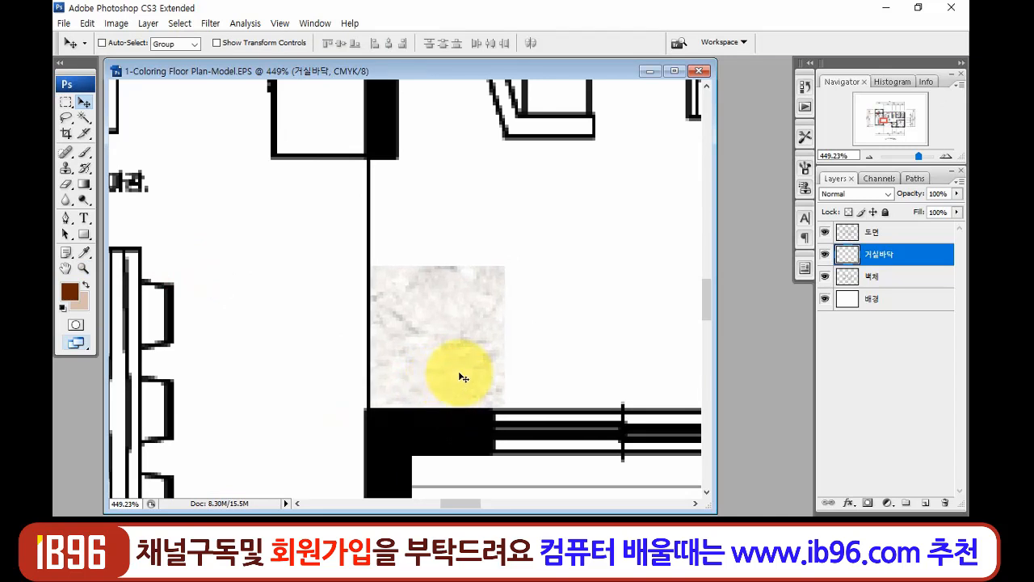
{"action": "key", "text": "ctrl+plus"}
{"action": "key", "text": "ctrl+minus"}
{"action": "key", "text": "ctrl+minus"}
{"action": "key", "text": "ctrl+minus"}
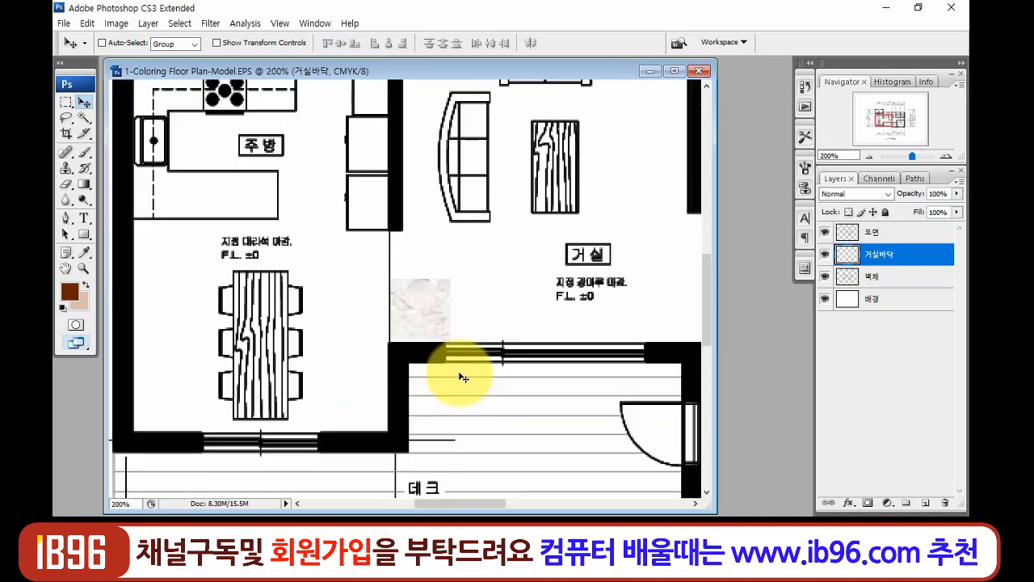
{"action": "key", "text": "ctrl+minus"}
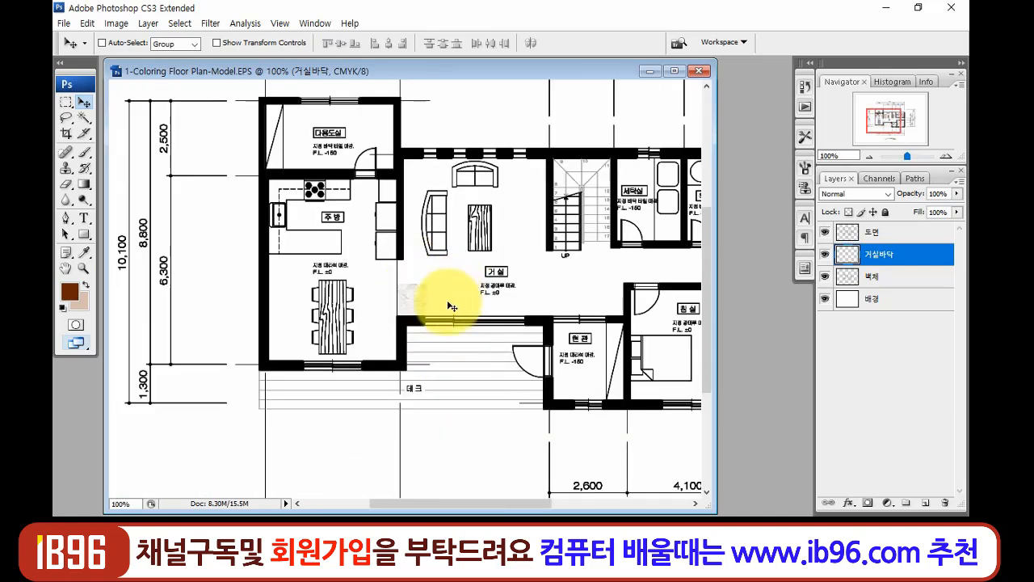
- Create a new layer and fill a narrow vertical strip along the marble tile's right edge with white as a joint line
{"action": "key", "text": "z"}
{"action": "left_click_drag", "start_coordinate": [364, 243], "coordinate": [517, 352]}
{"action": "left_click_drag", "start_coordinate": [226, 197], "coordinate": [449, 417]}
{"action": "left_click_drag", "start_coordinate": [540, 418], "coordinate": [539, 443]}
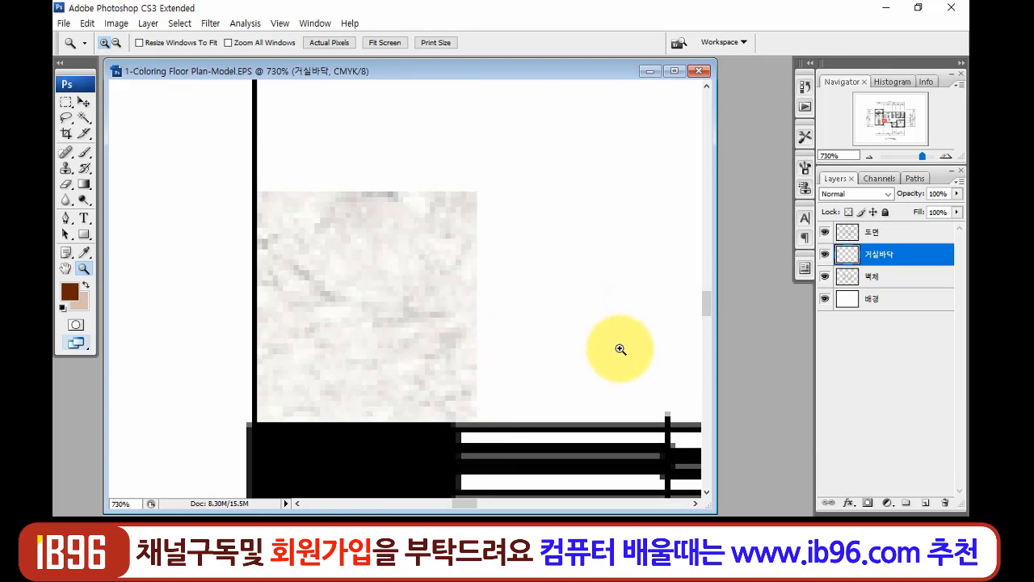
{"action": "left_click", "coordinate": [926, 500]}
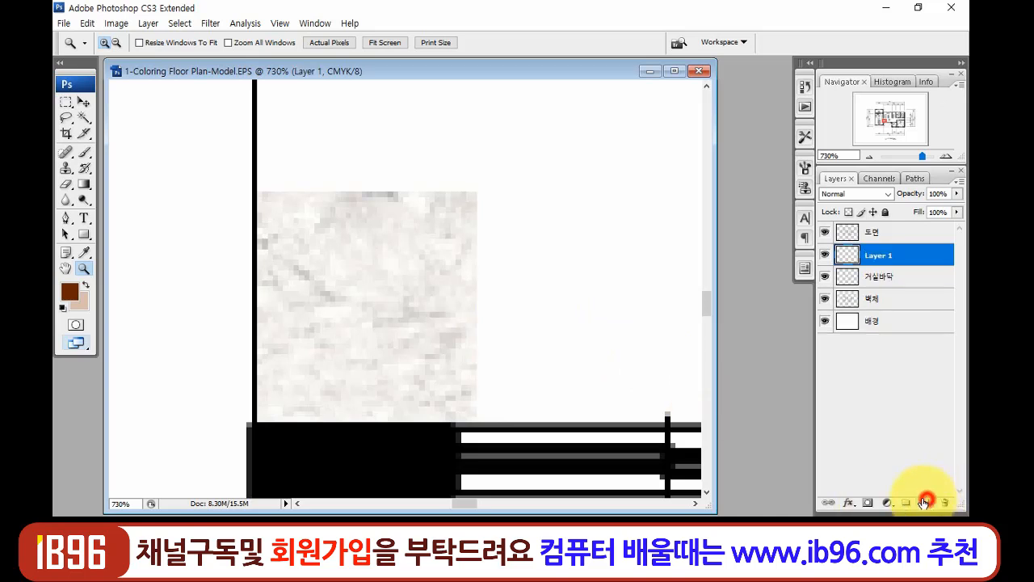
{"action": "key", "text": "m"}
{"action": "left_click_drag", "start_coordinate": [475, 192], "coordinate": [475, 418]}
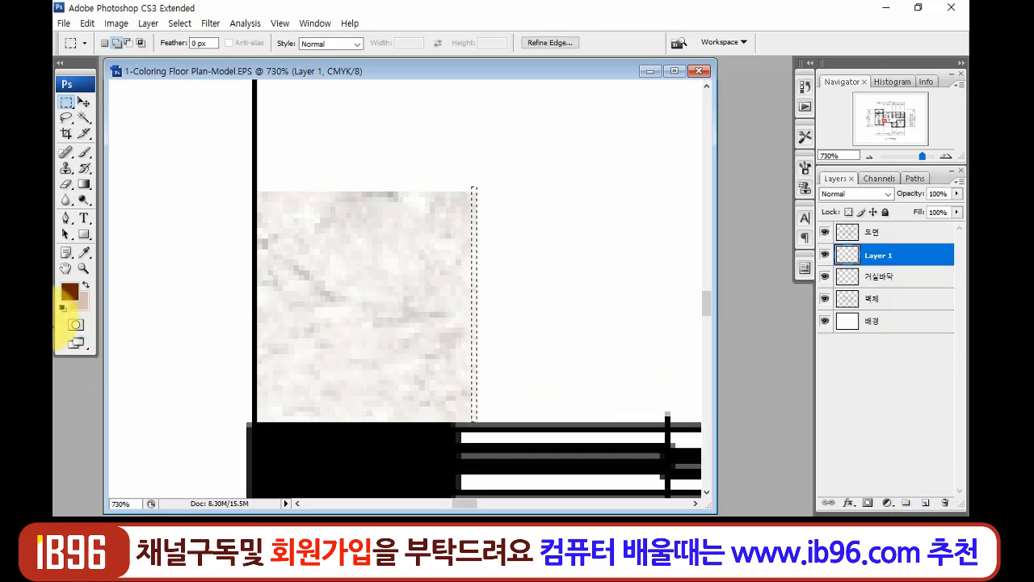
{"action": "left_click", "coordinate": [62, 308]}
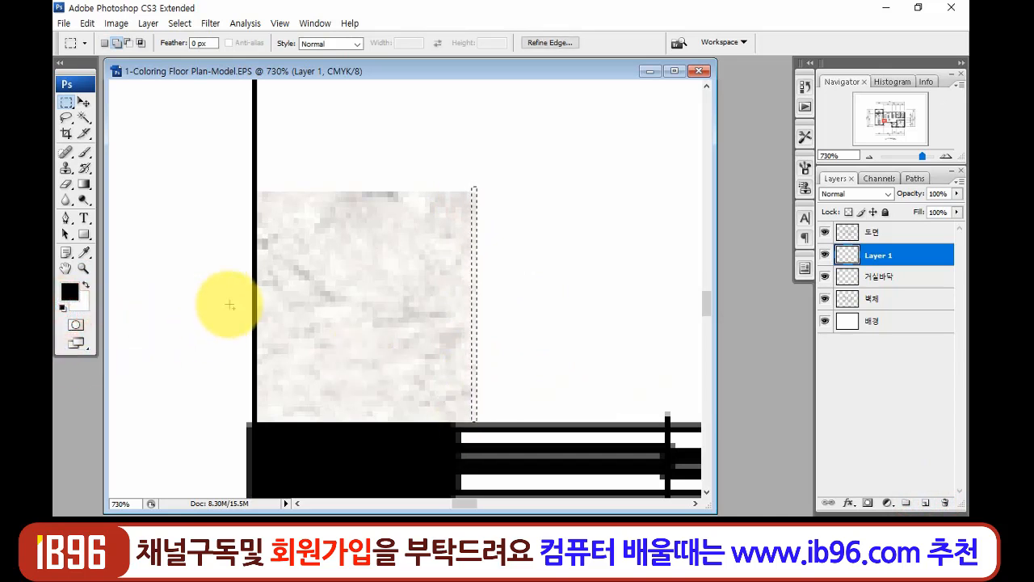
{"action": "left_click", "coordinate": [499, 301]}
- Check the white joint strip by toggling the visibility of Layer 1
{"action": "left_click", "coordinate": [826, 255]}
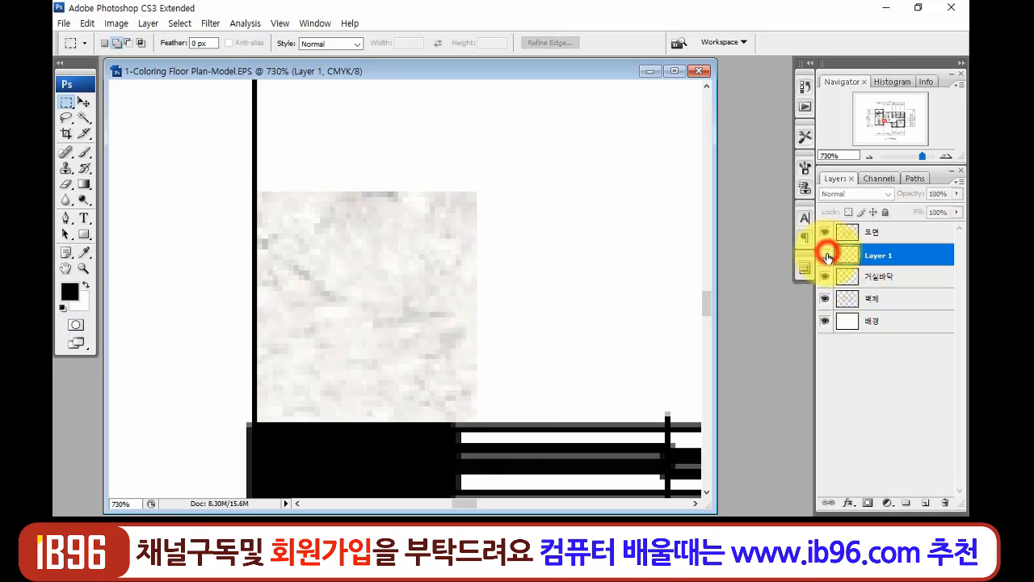
{"action": "left_click", "coordinate": [827, 255]}
{"action": "left_click", "coordinate": [828, 254]}
{"action": "left_click", "coordinate": [827, 254]}
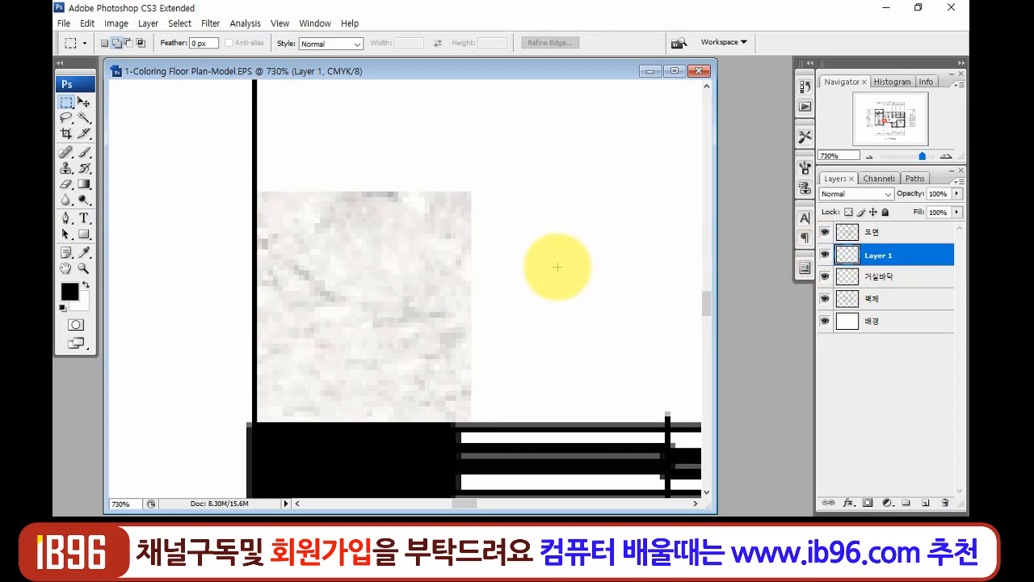
- Fill the 배경 background layer with medium gray
{"action": "left_click", "coordinate": [927, 323]}
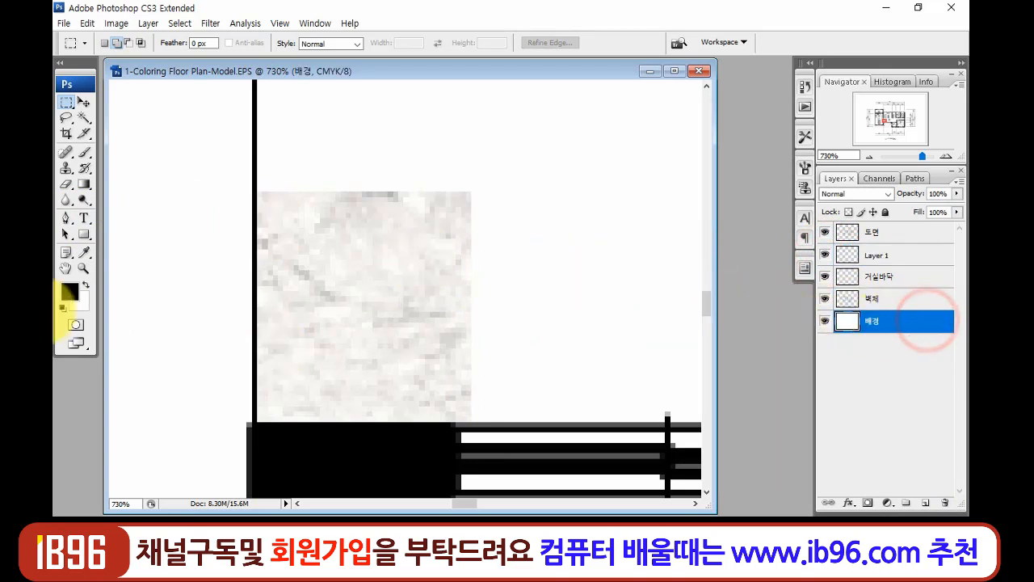
{"action": "left_click", "coordinate": [83, 308]}
{"action": "left_click_drag", "start_coordinate": [334, 270], "coordinate": [289, 267]}
{"action": "left_click", "coordinate": [612, 168]}
{"action": "key", "text": "m"}
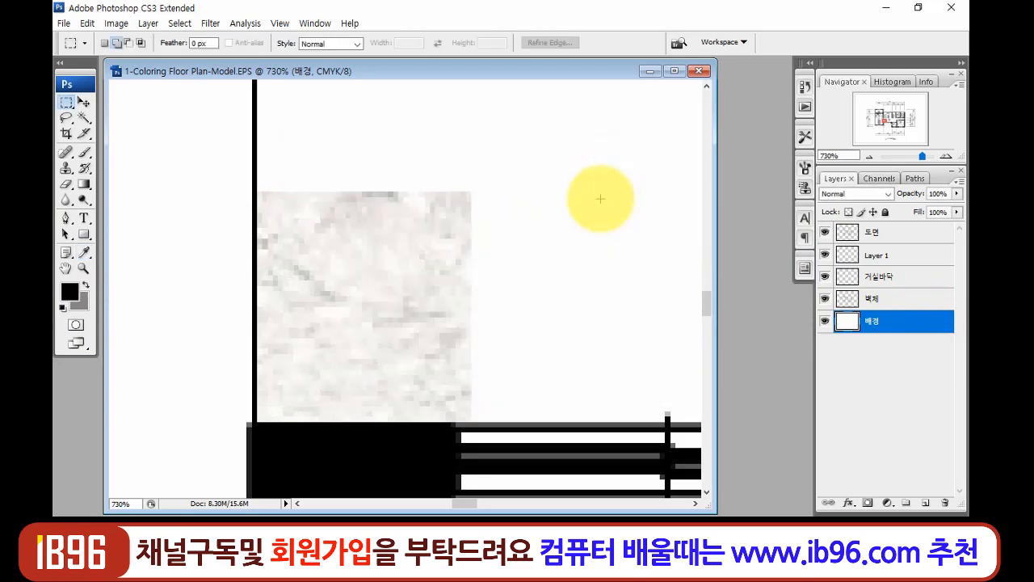
{"action": "key", "text": "ctrl+BackSpace"}
- Trim the end of the white strip on Layer 1 that protrudes above the marble tile
{"action": "left_click", "coordinate": [887, 255]}
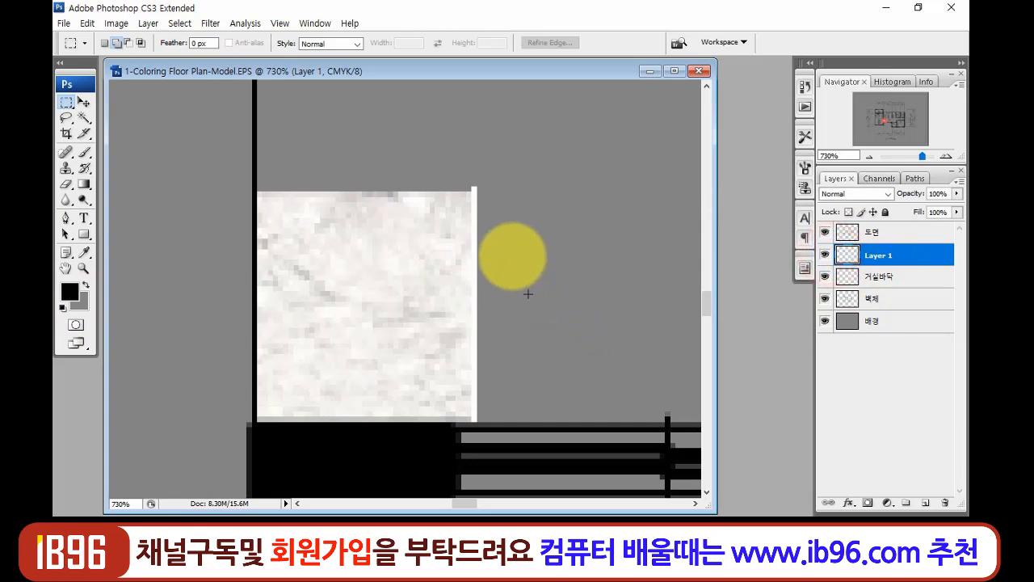
{"action": "left_click_drag", "start_coordinate": [437, 145], "coordinate": [498, 195]}
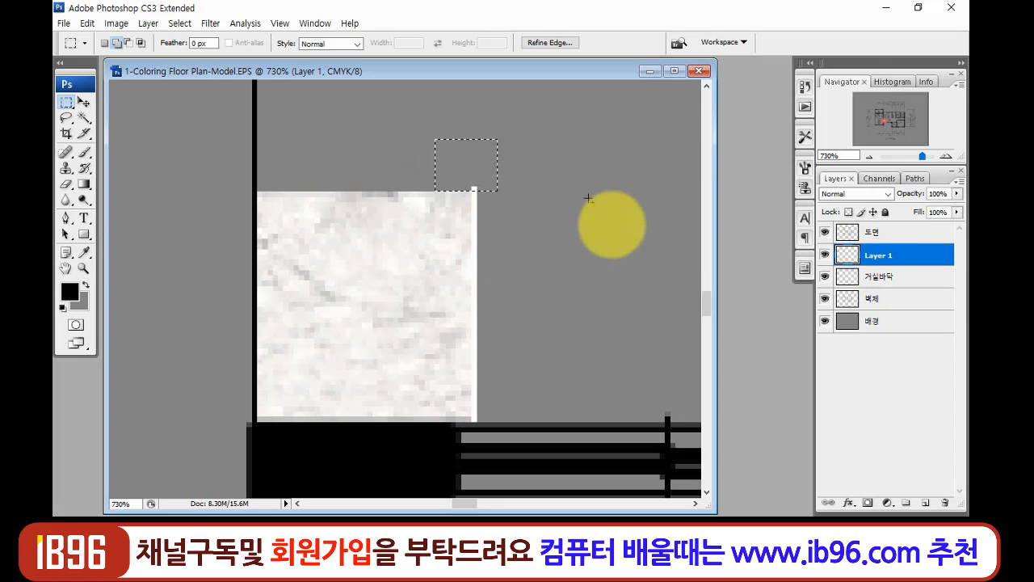
{"action": "left_click", "coordinate": [531, 263]}
- Duplicate the white strip, rotate the copy -90° and place it along the marble tile's top edge
{"action": "key", "text": "ctrl+j"}
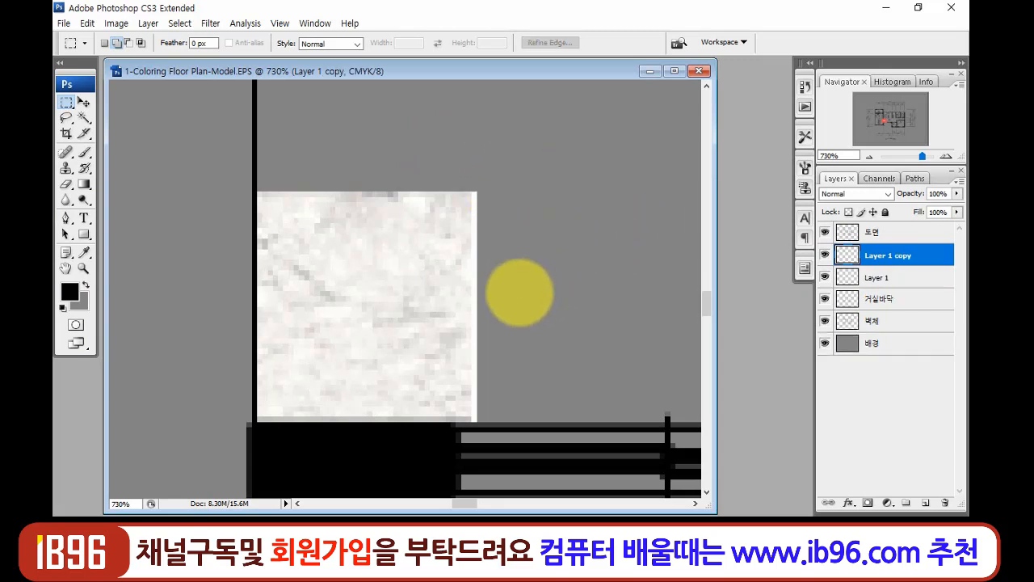
{"action": "key", "text": "v"}
{"action": "left_click_drag", "start_coordinate": [465, 296], "coordinate": [389, 241]}
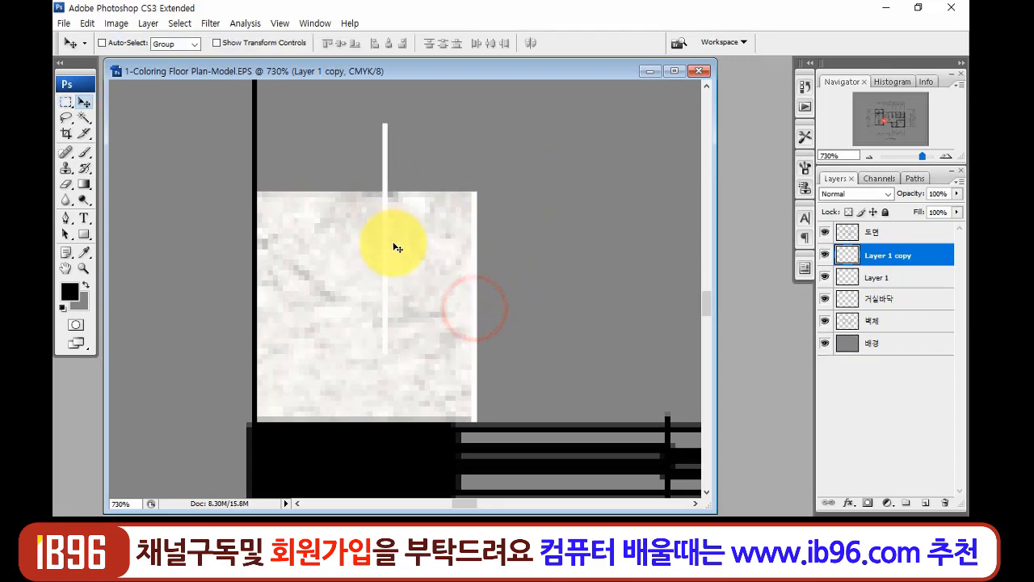
{"action": "key", "text": "ctrl+t"}
{"action": "left_click_drag", "start_coordinate": [444, 347], "coordinate": [542, 157]}
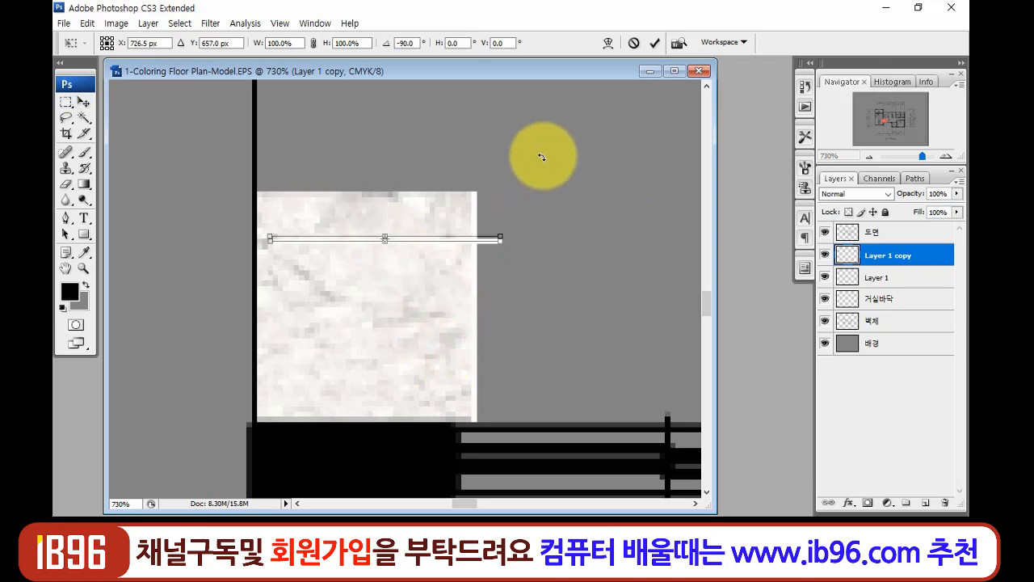
{"action": "key", "text": "Return"}
{"action": "left_click_drag", "start_coordinate": [429, 248], "coordinate": [401, 209]}
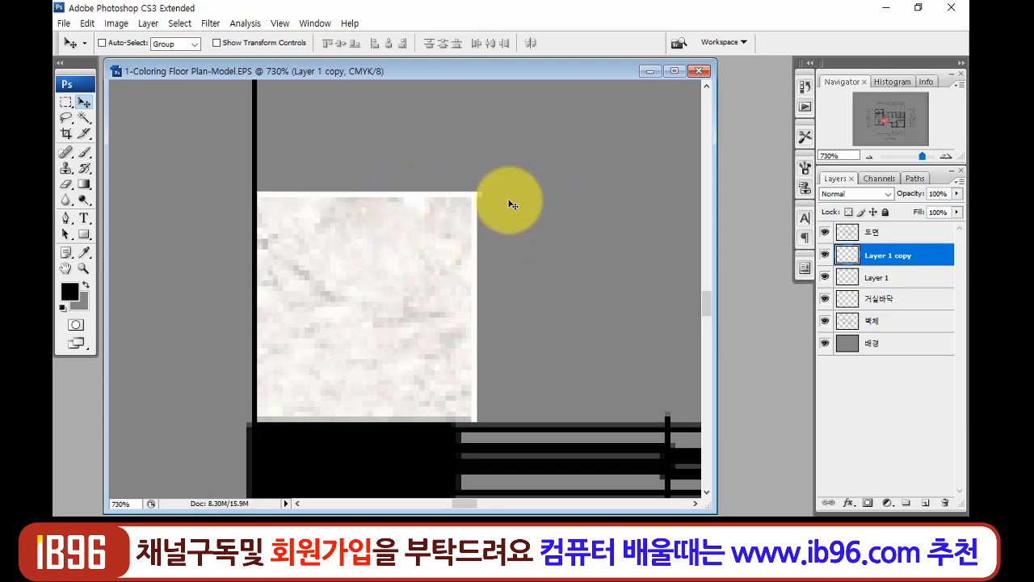
- Trim the end of the horizontal strip that overhangs the marble tile's right edge
{"action": "key", "text": "m"}
{"action": "left_click", "coordinate": [536, 239]}
{"action": "left_click_drag", "start_coordinate": [480, 171], "coordinate": [478, 166]}
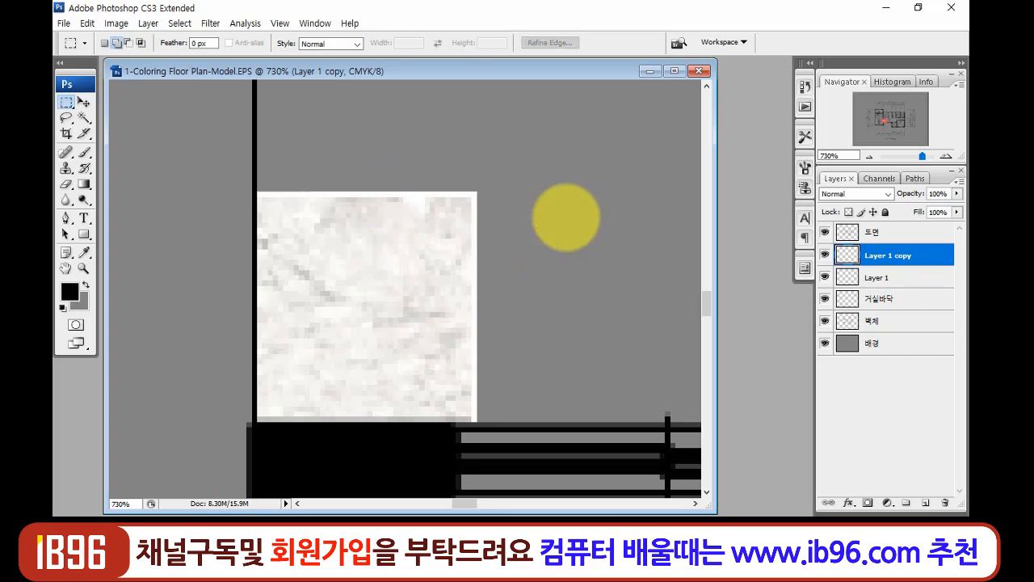
- Merge both white strip layers into the 거실바닥 layer and check the merged tile by toggling its visibility
{"action": "key", "text": "ctrl+minus"}
{"action": "key", "text": "ctrl+minus"}
{"action": "key", "text": "ctrl+minus"}
{"action": "key", "text": "ctrl+minus"}
{"action": "left_click_drag", "start_coordinate": [569, 317], "coordinate": [468, 421]}
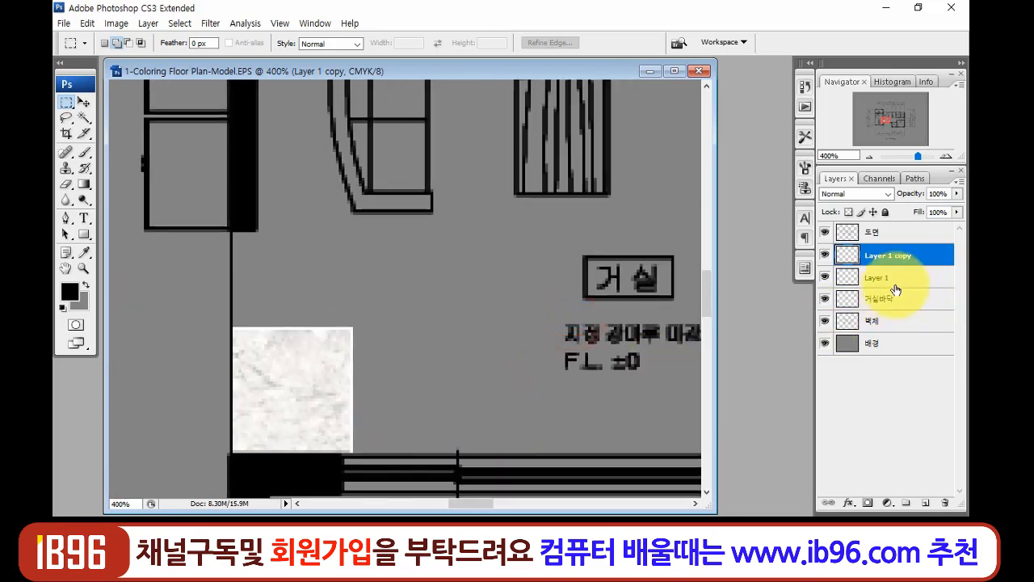
{"action": "key", "text": "ctrl+e"}
{"action": "key", "text": "ctrl+e"}
{"action": "left_click", "coordinate": [825, 255]}
{"action": "left_click", "coordinate": [825, 256]}
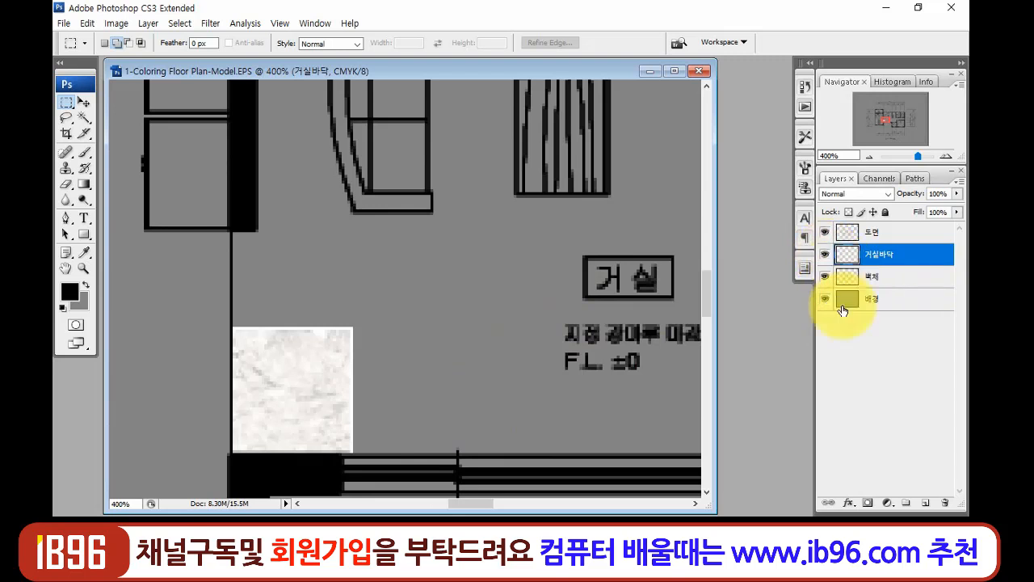
- Duplicate the marble tile, place the copy directly against its right side and merge it into the 거실바닥 layer
{"action": "left_click_drag", "start_coordinate": [545, 345], "coordinate": [451, 325]}
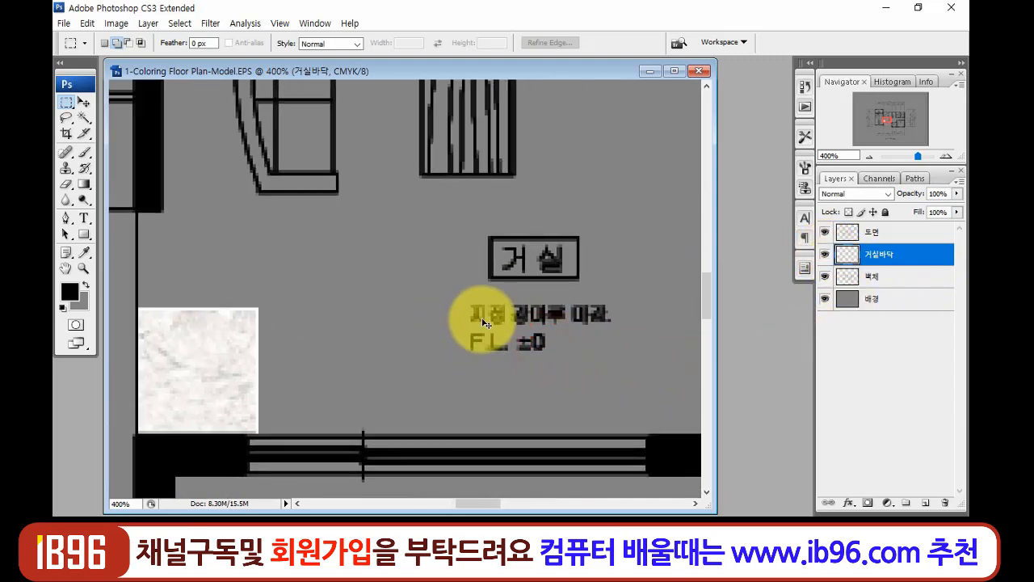
{"action": "key", "text": "ctrl+j"}
{"action": "key", "text": "v"}
{"action": "left_click_drag", "start_coordinate": [218, 365], "coordinate": [346, 386]}
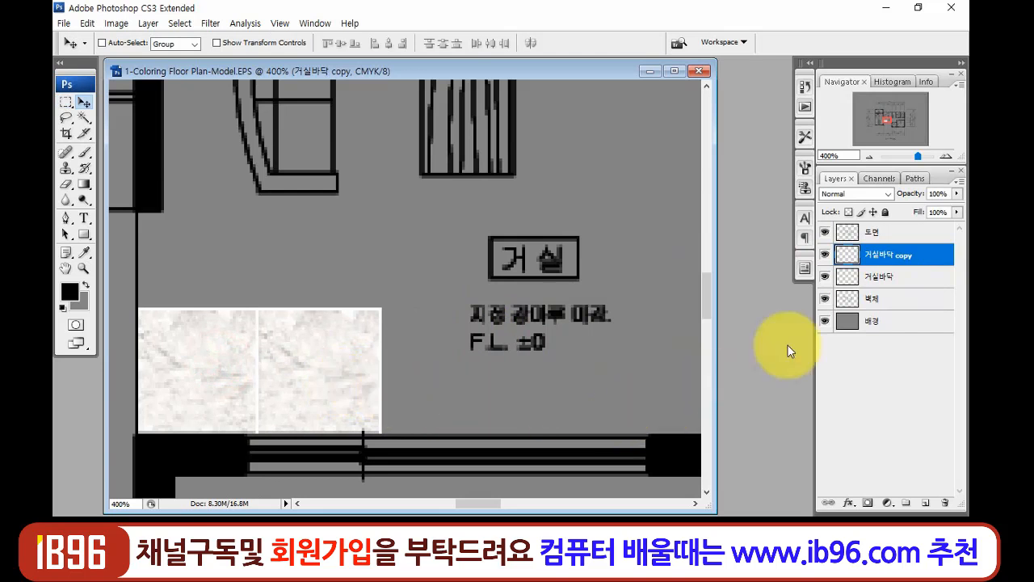
{"action": "key", "text": "ctrl+e"}
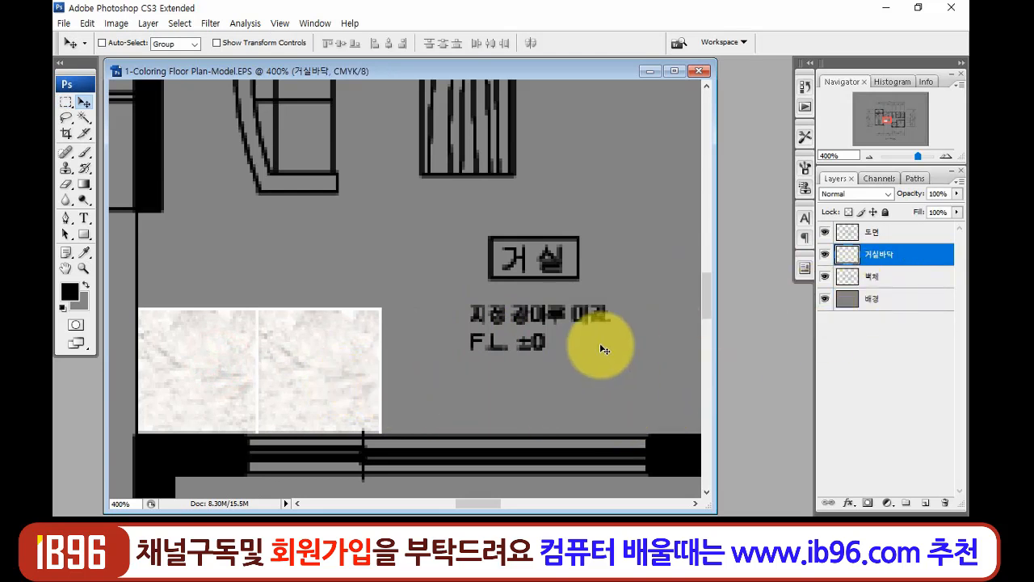
- Duplicate the two-tile strip to extend the row to the right, merge it into 거실바닥 and check by toggling visibility
{"action": "left_click_drag", "start_coordinate": [504, 337], "coordinate": [404, 343]}
{"action": "left_click_drag", "start_coordinate": [223, 371], "coordinate": [473, 384]}
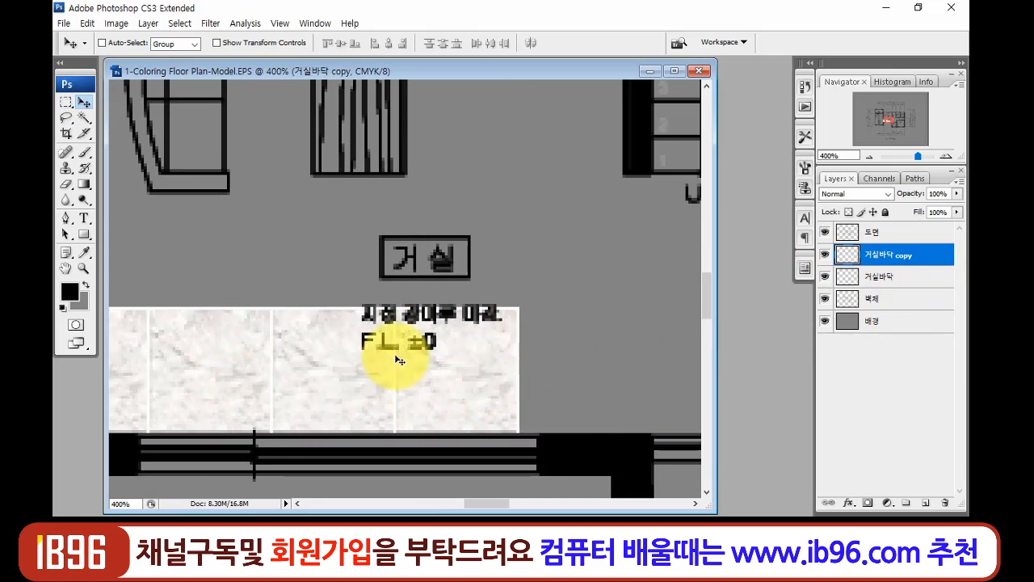
{"action": "key", "text": "z"}
{"action": "right_click", "coordinate": [469, 364]}
{"action": "left_click", "coordinate": [488, 387]}
{"action": "left_click_drag", "start_coordinate": [316, 253], "coordinate": [465, 359]}
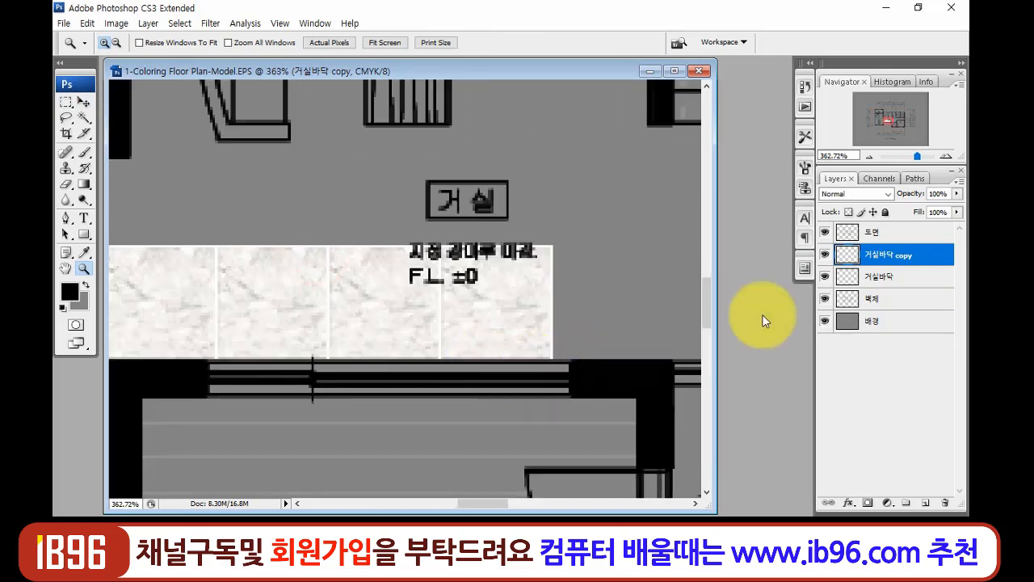
{"action": "key", "text": "ctrl+e"}
{"action": "left_click", "coordinate": [825, 255]}
{"action": "left_click", "coordinate": [826, 255]}
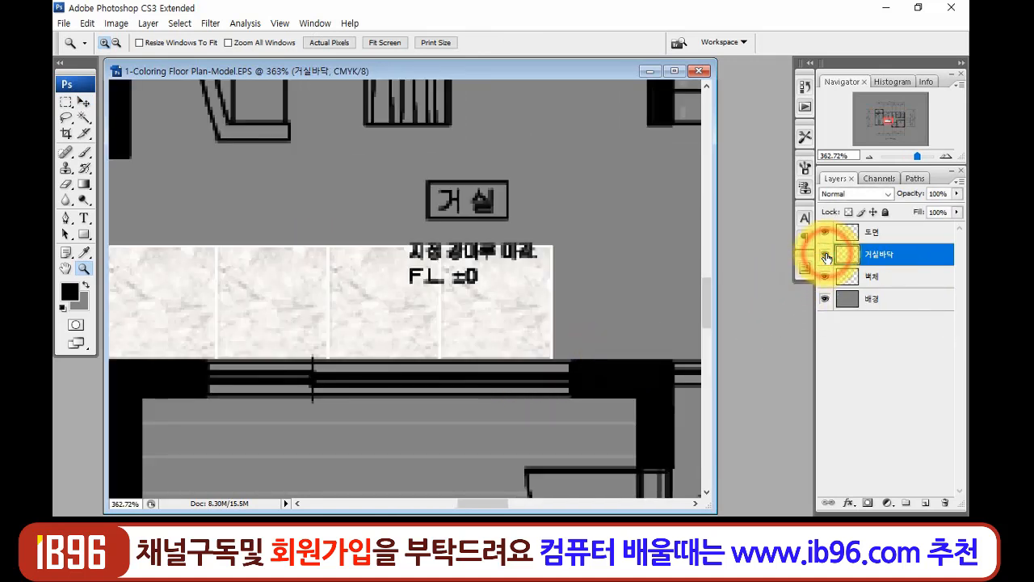
- Duplicate the four-tile row to extend it across the bedroom door, merge it into 거실바닥 and toggle its visibility
{"action": "key", "text": "ctrl+minus"}
{"action": "key", "text": "ctrl+minus"}
{"action": "left_click_drag", "start_coordinate": [553, 299], "coordinate": [468, 357]}
{"action": "key", "text": "ctrl+j"}
{"action": "key", "text": "v"}
{"action": "left_click_drag", "start_coordinate": [328, 410], "coordinate": [572, 451]}
{"action": "left_click_drag", "start_coordinate": [490, 434], "coordinate": [483, 434]}
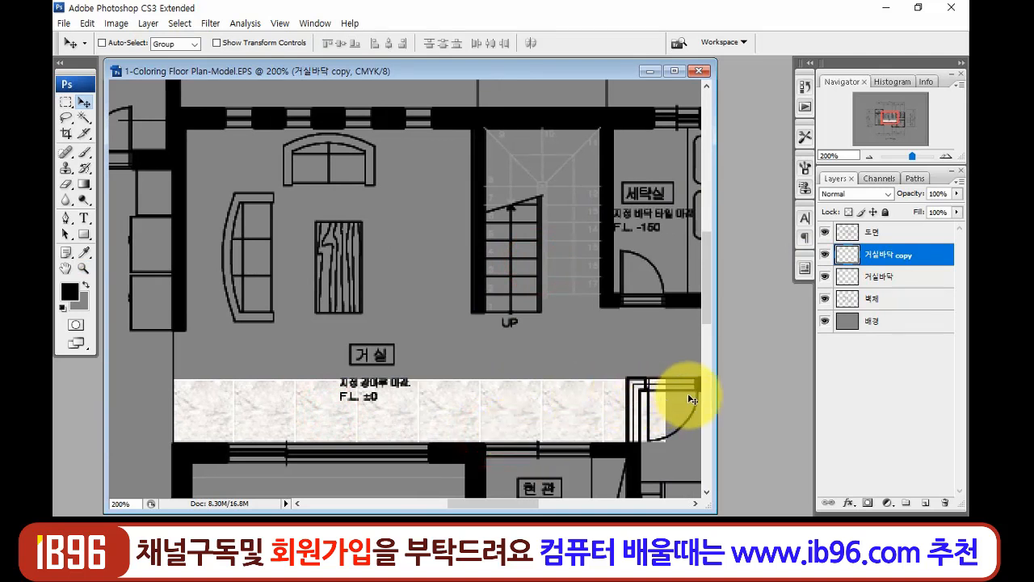
{"action": "key", "text": "ctrl+e"}
{"action": "left_click", "coordinate": [825, 254]}
{"action": "left_click", "coordinate": [825, 254]}
- Duplicate the full tile row and place the copy directly above it, nudging it until the horizontal joint shows correctly
{"action": "left_click_drag", "start_coordinate": [500, 410], "coordinate": [333, 388]}
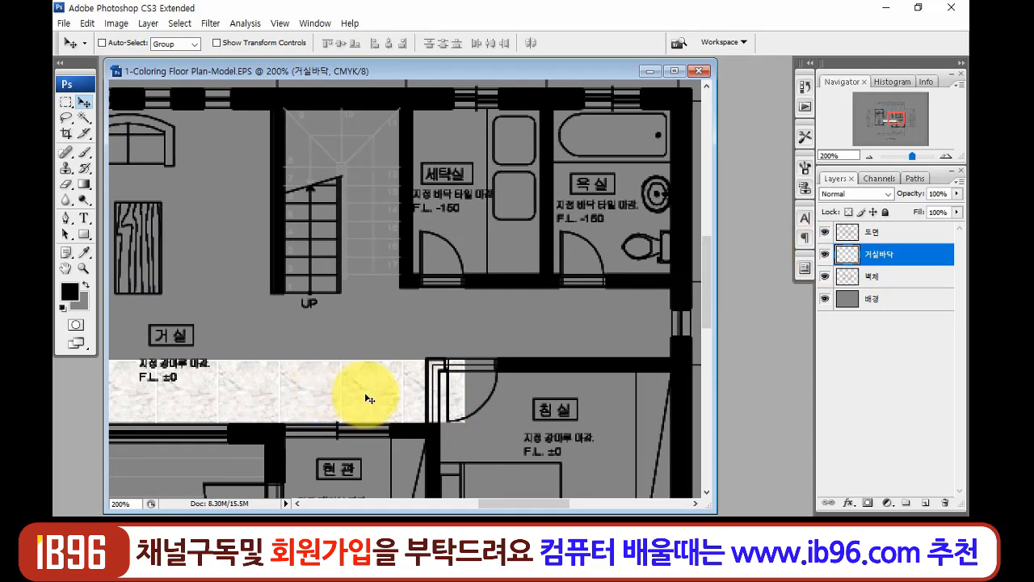
{"action": "key", "text": "ctrl+j"}
{"action": "left_click_drag", "start_coordinate": [369, 395], "coordinate": [383, 331]}
{"action": "key", "text": "Down"}
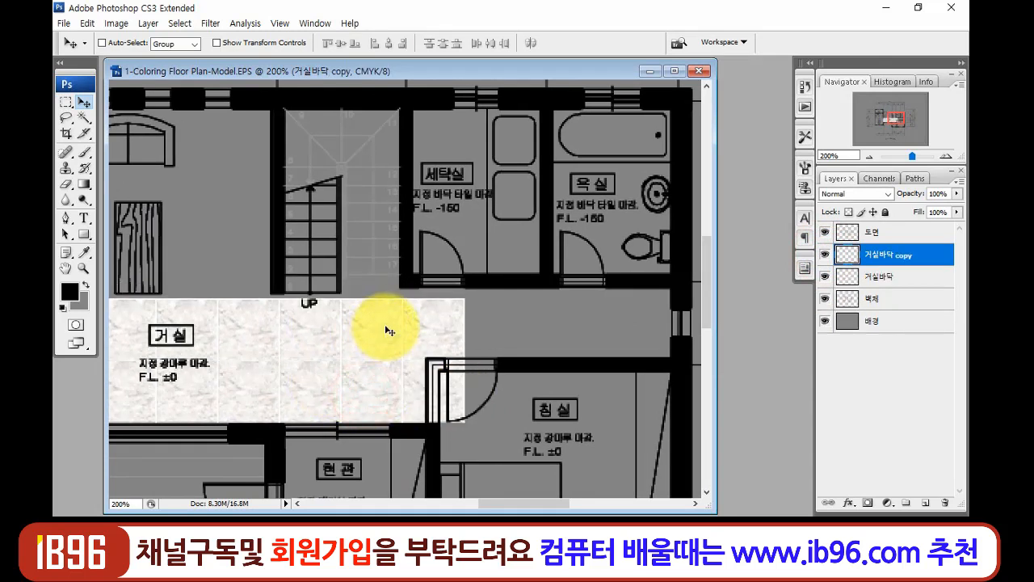
{"action": "key", "text": "z"}
{"action": "left_click_drag", "start_coordinate": [295, 322], "coordinate": [468, 394]}
{"action": "key", "text": "v"}
{"action": "key", "text": "Up"}
{"action": "key", "text": "Down"}
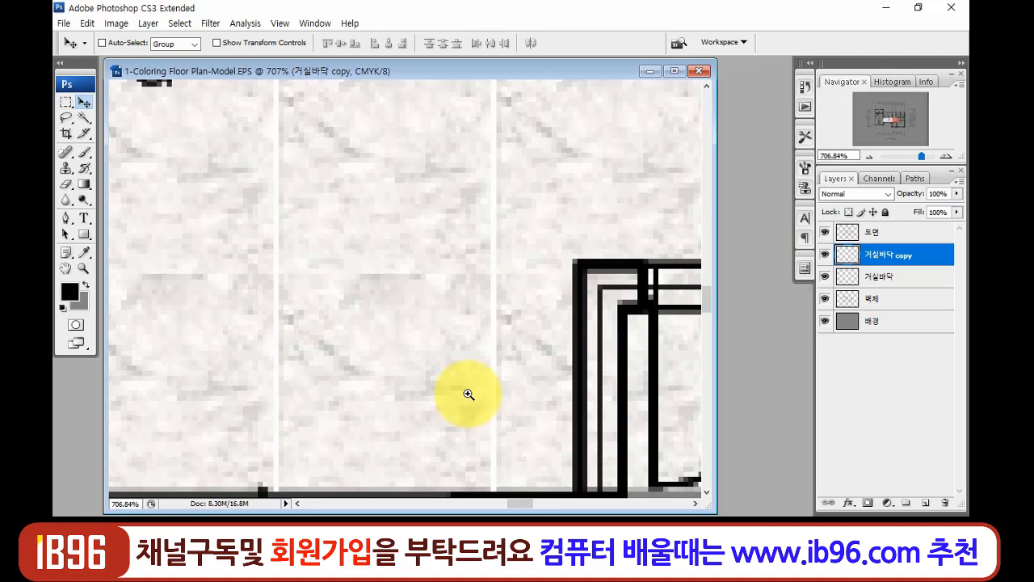
{"action": "key", "text": "Up"}
- Merge the upper tile row into the 거실바닥 layer and check the two-row block by toggling its visibility
{"action": "key", "text": "z"}
{"action": "right_click", "coordinate": [414, 346]}
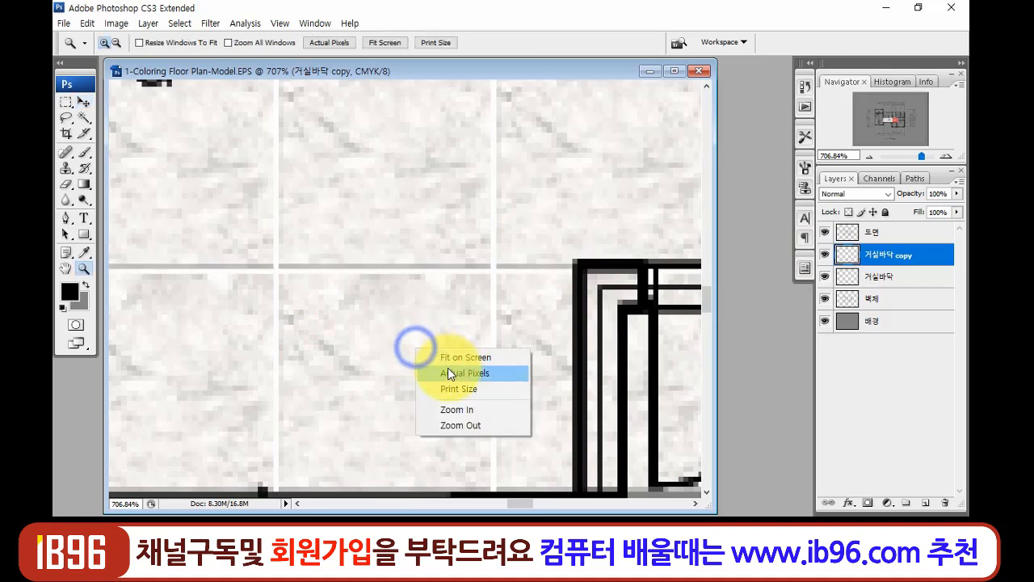
{"action": "left_click", "coordinate": [448, 371]}
{"action": "left_click_drag", "start_coordinate": [180, 208], "coordinate": [568, 379]}
{"action": "left_click_drag", "start_coordinate": [440, 334], "coordinate": [464, 396]}
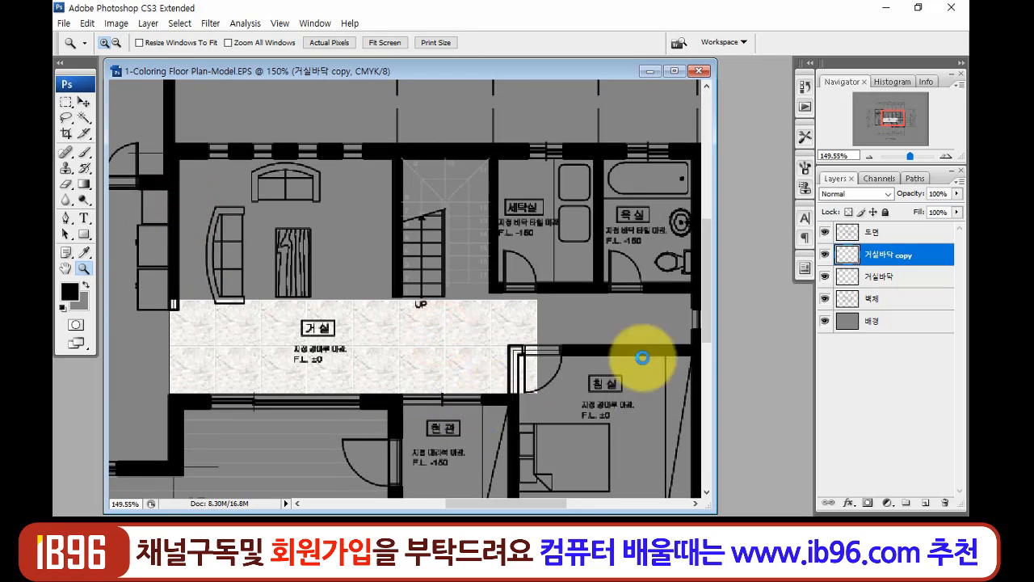
{"action": "key", "text": "ctrl+e"}
{"action": "left_click", "coordinate": [823, 255]}
{"action": "left_click", "coordinate": [824, 255]}
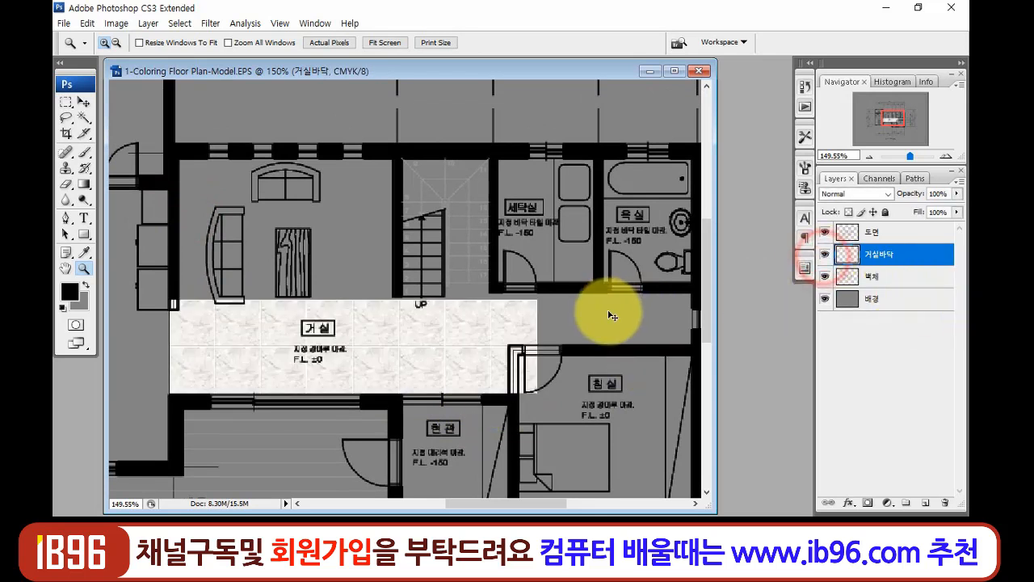
- Duplicate the two-row tile block, nudge the copy down until it meets the block's upper edge and merge it into 거실바닥
{"action": "key", "text": "ctrl+j"}
{"action": "key", "text": "v"}
{"action": "left_click_drag", "start_coordinate": [377, 352], "coordinate": [381, 242]}
{"action": "key", "text": "z"}
{"action": "left_click_drag", "start_coordinate": [303, 242], "coordinate": [402, 341]}
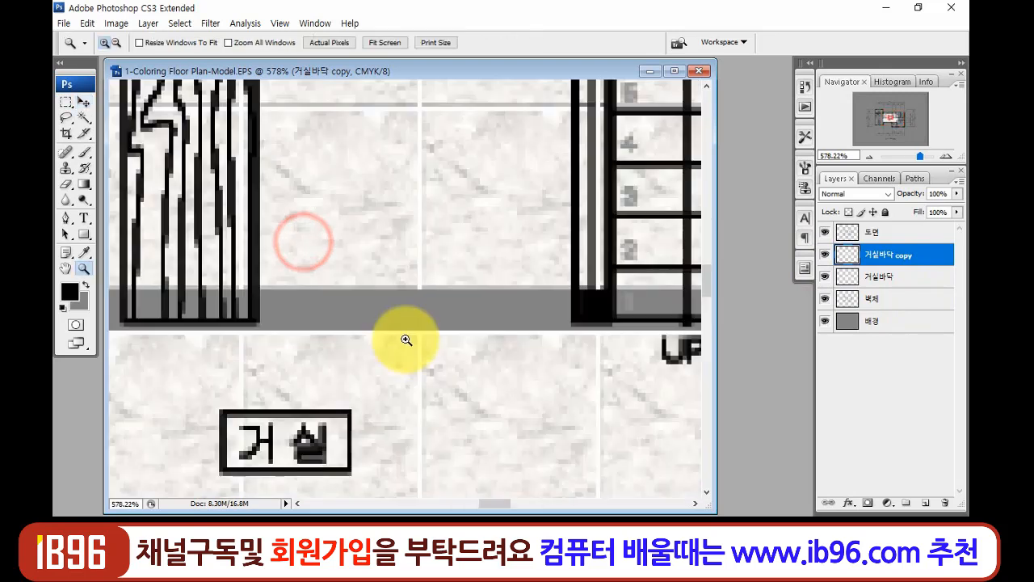
{"action": "key", "text": "v"}
{"action": "key", "text": "Down"}
{"action": "key", "text": "Down"}
{"action": "key", "text": "Down"}
{"action": "key", "text": "Down"}
{"action": "key", "text": "Down"}
{"action": "key", "text": "Down"}
{"action": "key", "text": "Down"}
{"action": "key", "text": "Down"}
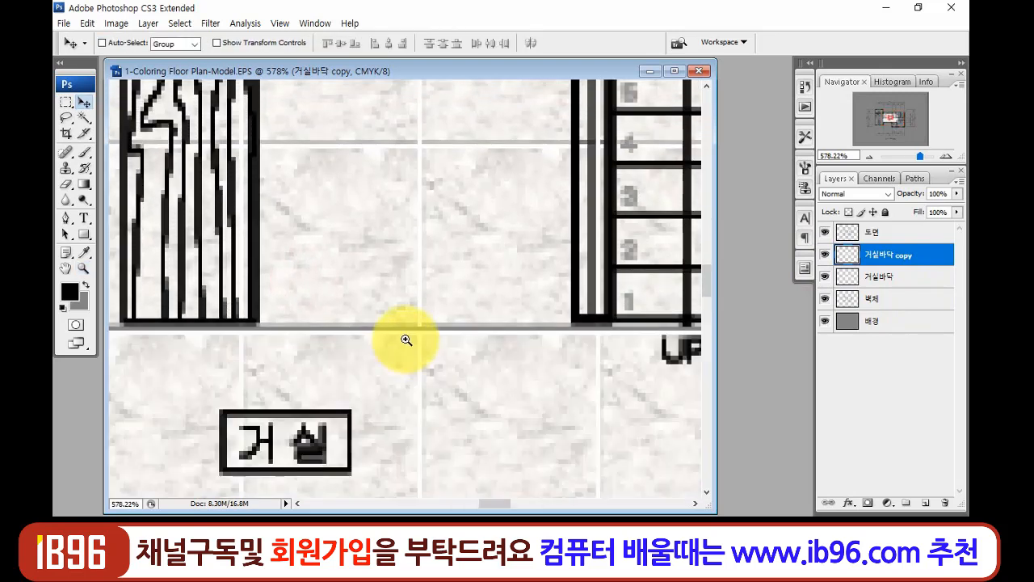
{"action": "key", "text": "Down"}
{"action": "key", "text": "ctrl+e"}
- Duplicate the four-row tile block and align the copy above it so the tiles extend past the upper exterior wall
{"action": "key", "text": "z"}
{"action": "right_click", "coordinate": [437, 345]}
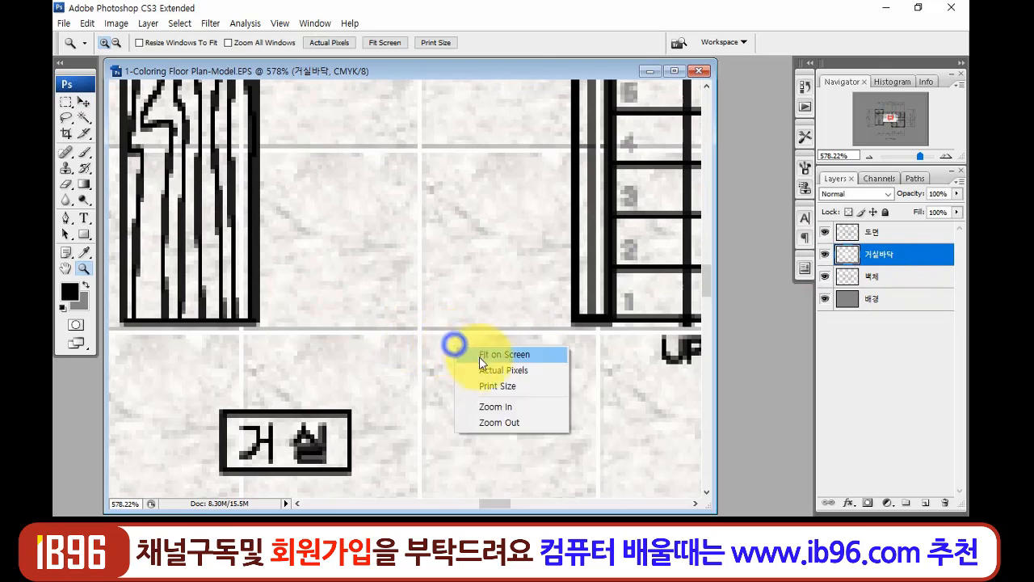
{"action": "left_click", "coordinate": [479, 356]}
{"action": "left_click_drag", "start_coordinate": [312, 203], "coordinate": [544, 345]}
{"action": "left_click_drag", "start_coordinate": [463, 348], "coordinate": [467, 410]}
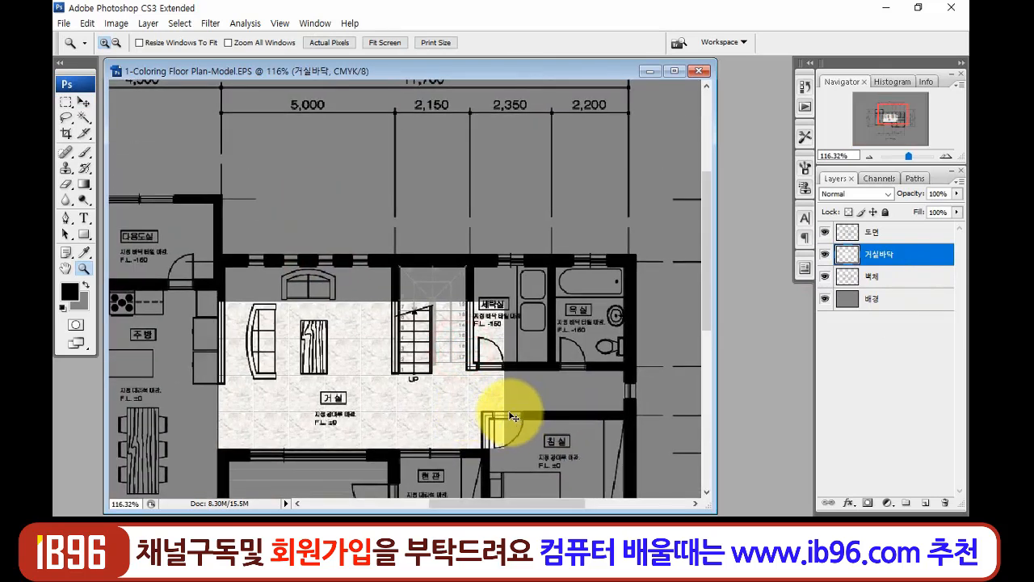
{"action": "key", "text": "ctrl+j"}
{"action": "key", "text": "v"}
{"action": "left_click_drag", "start_coordinate": [374, 416], "coordinate": [401, 263]}
{"action": "key", "text": "z"}
{"action": "left_click_drag", "start_coordinate": [236, 246], "coordinate": [378, 334]}
{"action": "key", "text": "v"}
{"action": "key", "text": "Down"}
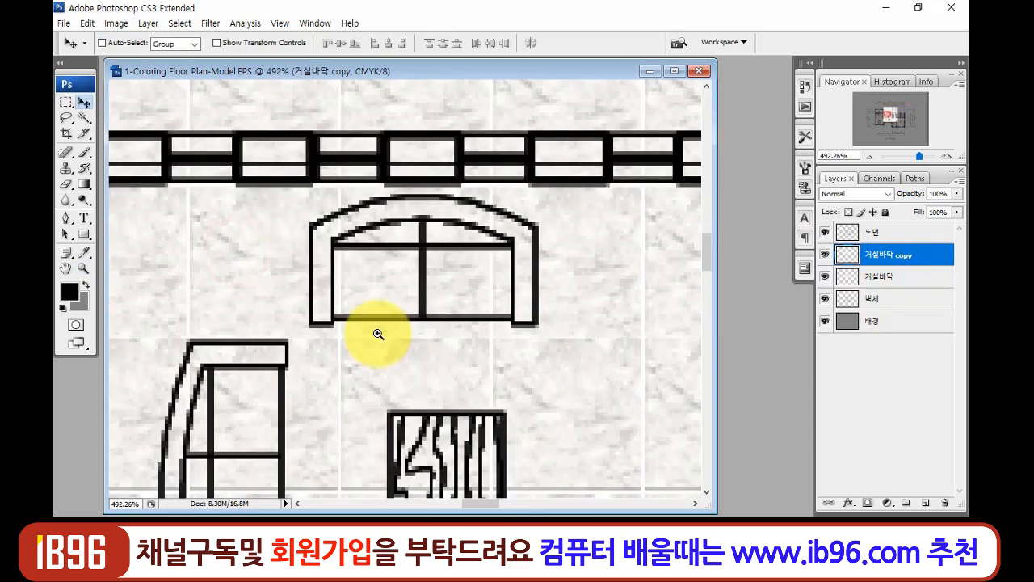
{"action": "key", "text": "Down"}
{"action": "key", "text": "z"}
{"action": "right_click", "coordinate": [432, 367]}
{"action": "left_click", "coordinate": [465, 373]}
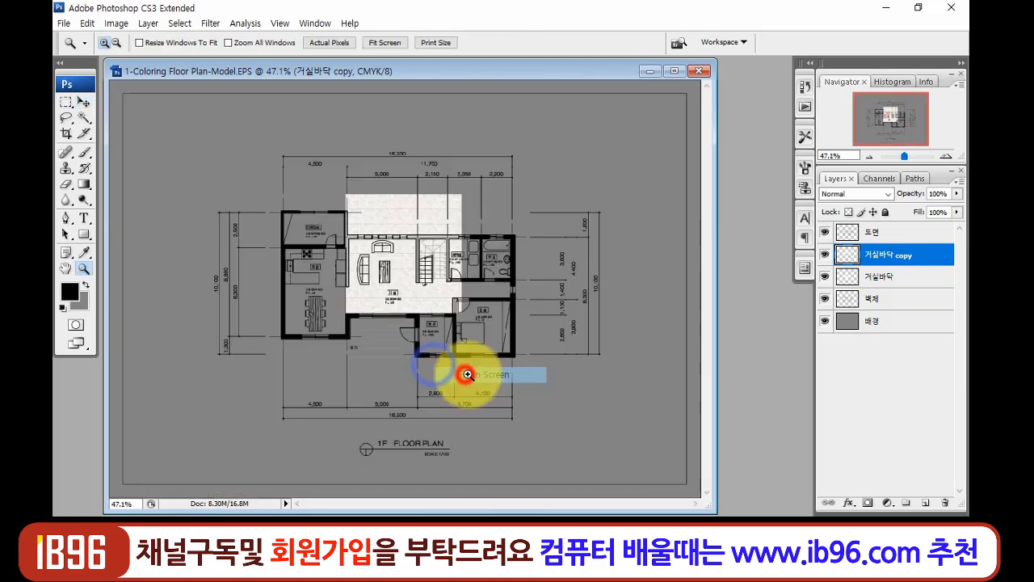
{"action": "left_click_drag", "start_coordinate": [299, 171], "coordinate": [604, 392]}
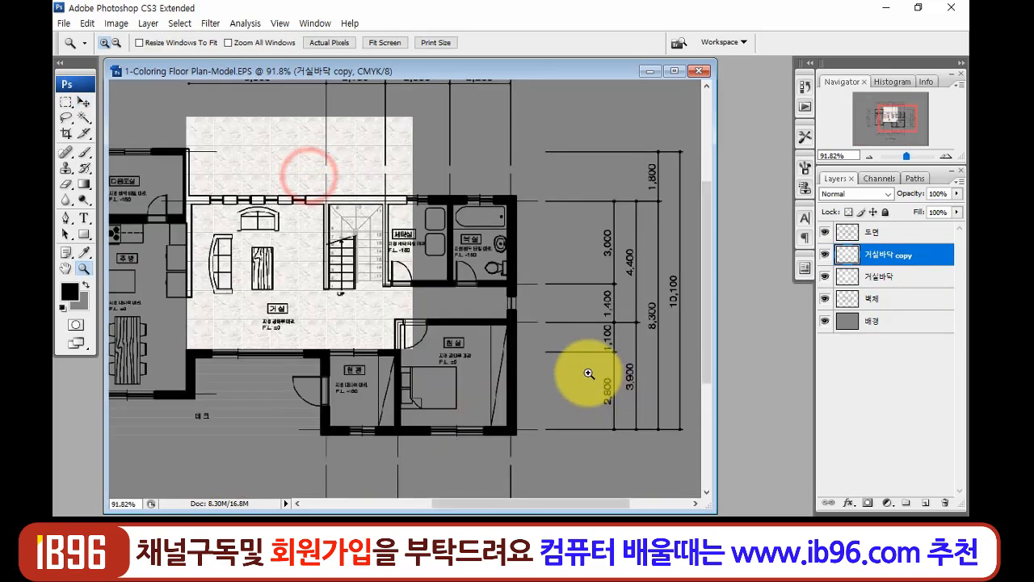
- Place a copy of the whole tile block to its right, nudging it left until it closes the gap beside the laundry door
{"action": "key", "text": "v"}
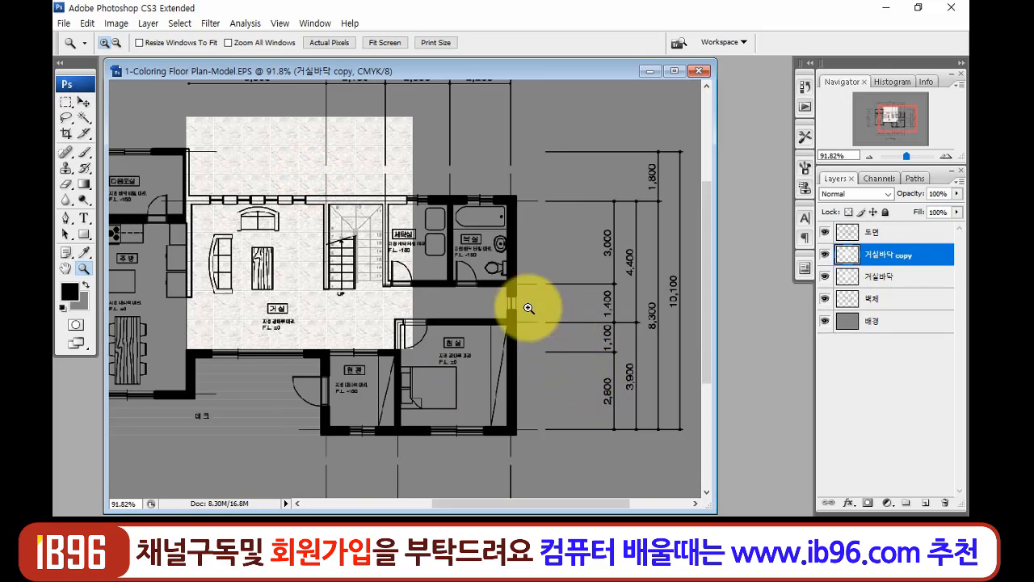
{"action": "left_click_drag", "start_coordinate": [278, 260], "coordinate": [521, 289]}
{"action": "key", "text": "z"}
{"action": "left_click_drag", "start_coordinate": [331, 231], "coordinate": [474, 346]}
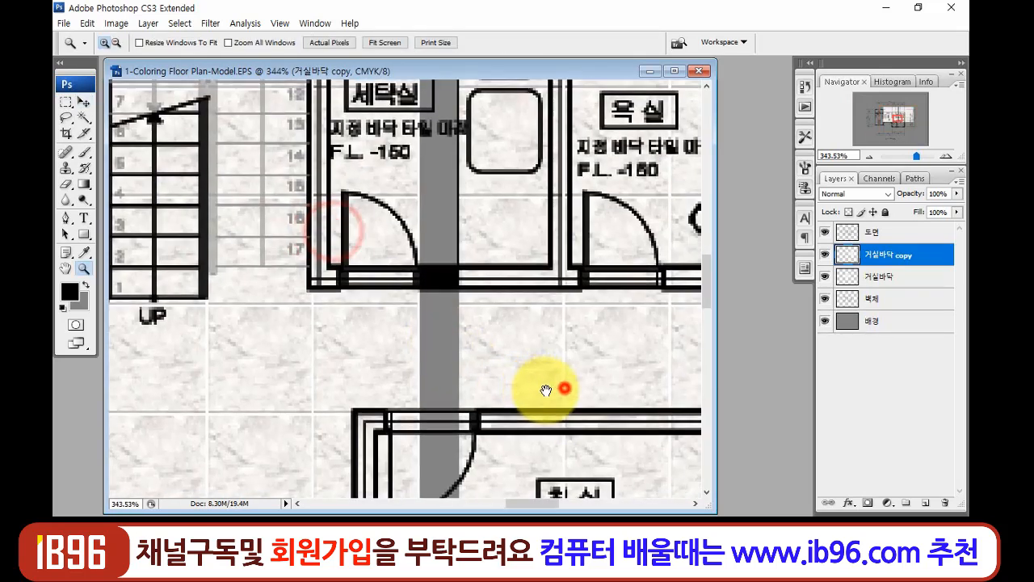
{"action": "key", "text": "v"}
{"action": "key", "text": "Left"}
{"action": "key", "text": "Left"}
{"action": "key", "text": "Left"}
{"action": "key", "text": "Left"}
{"action": "key", "text": "Left"}
{"action": "key", "text": "Left"}
{"action": "key", "text": "Left"}
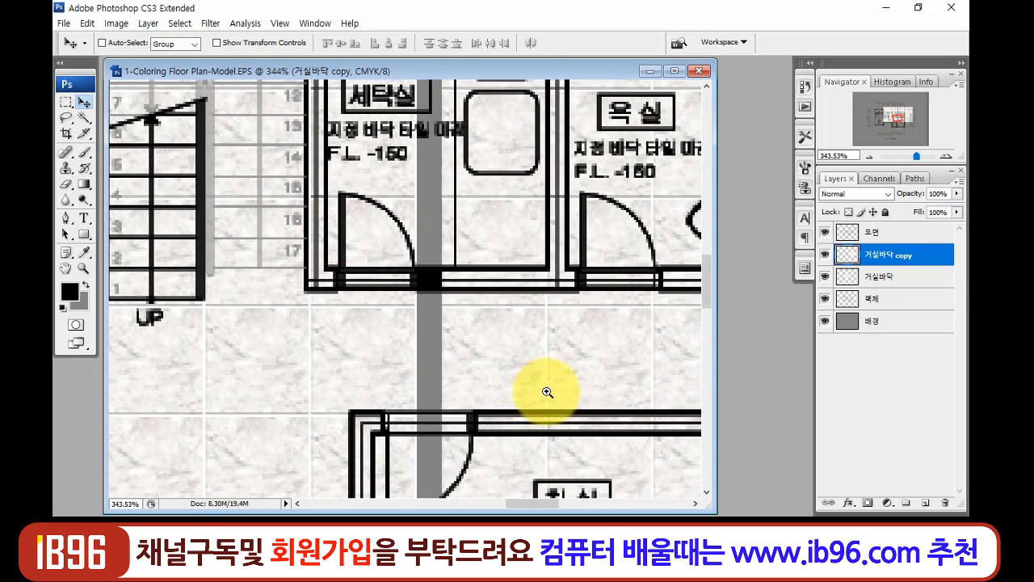
{"action": "key", "text": "Left"}
{"action": "key", "text": "Left"}
{"action": "key", "text": "Left"}
{"action": "key", "text": "Left"}
{"action": "key", "text": "Left"}
{"action": "key", "text": "Left"}
{"action": "key", "text": "Left"}
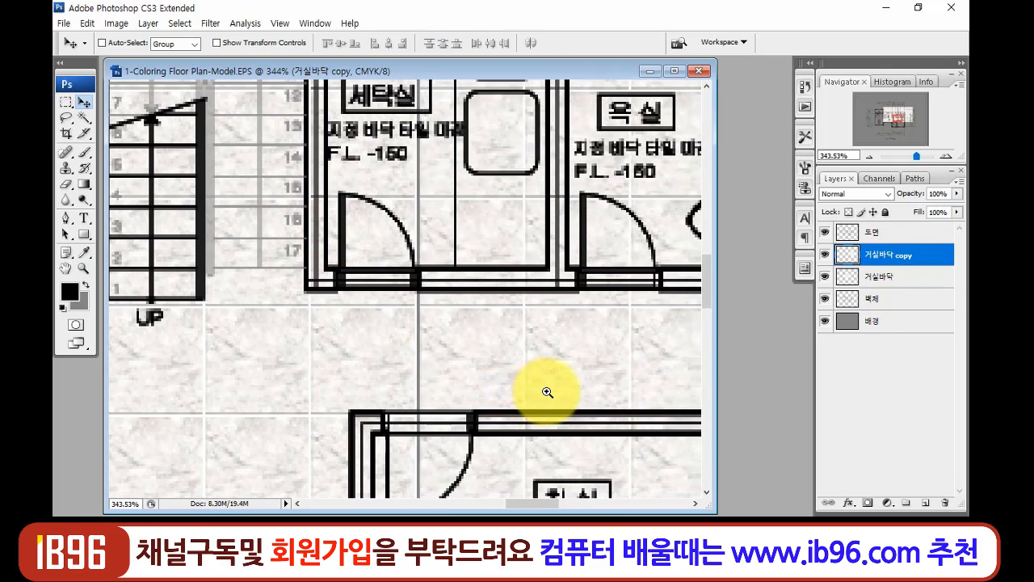
{"action": "key", "text": "Left"}
{"action": "key", "text": "Left"}
- Merge the right-hand tile block into the 거실바닥 layer and check the result by toggling its visibility
{"action": "key", "text": "z"}
{"action": "right_click", "coordinate": [470, 382]}
{"action": "left_click", "coordinate": [511, 407]}
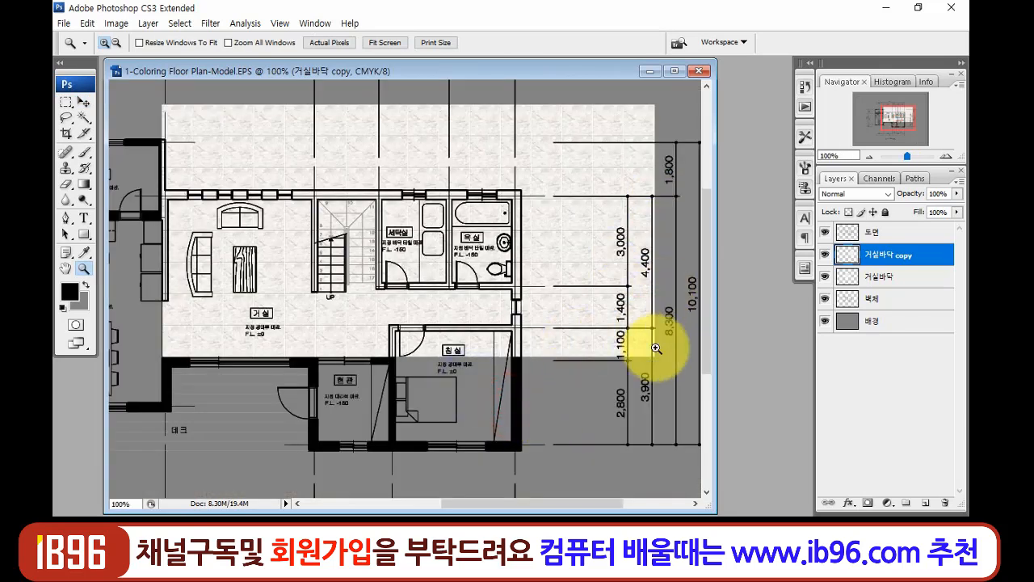
{"action": "key", "text": "ctrl+e"}
{"action": "left_click", "coordinate": [826, 255]}
{"action": "left_click", "coordinate": [826, 256]}
- Select the tiles covering the bedroom up to its wall lines, delete them from 거실바닥 and clear the selection
{"action": "key", "text": "m"}
{"action": "left_click_drag", "start_coordinate": [676, 384], "coordinate": [390, 329]}
{"action": "key", "text": "z"}
{"action": "left_click_drag", "start_coordinate": [351, 289], "coordinate": [441, 362]}
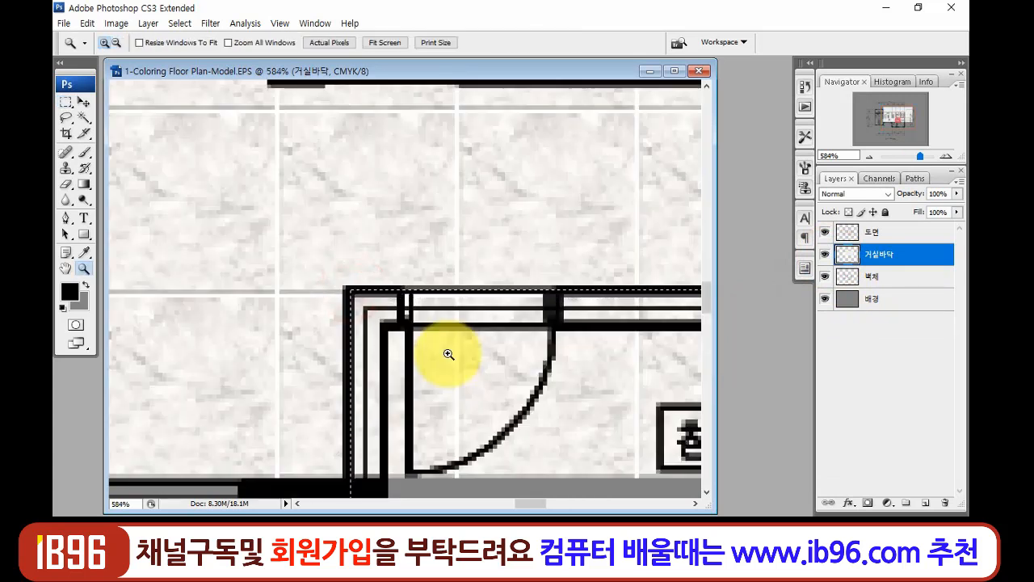
{"action": "key", "text": "Delete"}
{"action": "key", "text": "ctrl+d"}
- Delete the tiles that extend beyond the right exterior wall and above the upper exterior wall
{"action": "right_click", "coordinate": [439, 351]}
{"action": "left_click", "coordinate": [477, 365]}
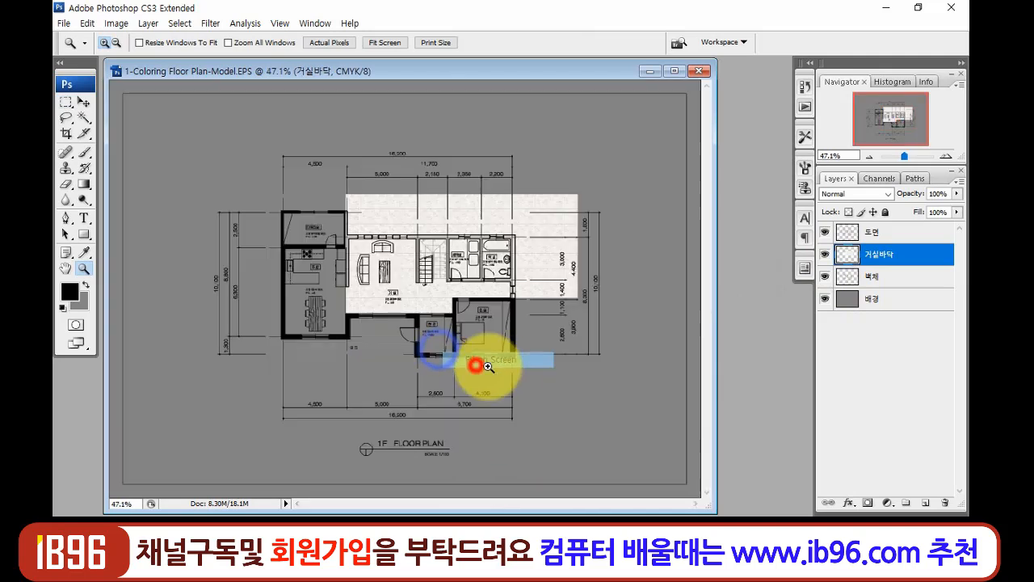
{"action": "left_click_drag", "start_coordinate": [303, 153], "coordinate": [640, 350]}
{"action": "left_click_drag", "start_coordinate": [549, 339], "coordinate": [561, 363]}
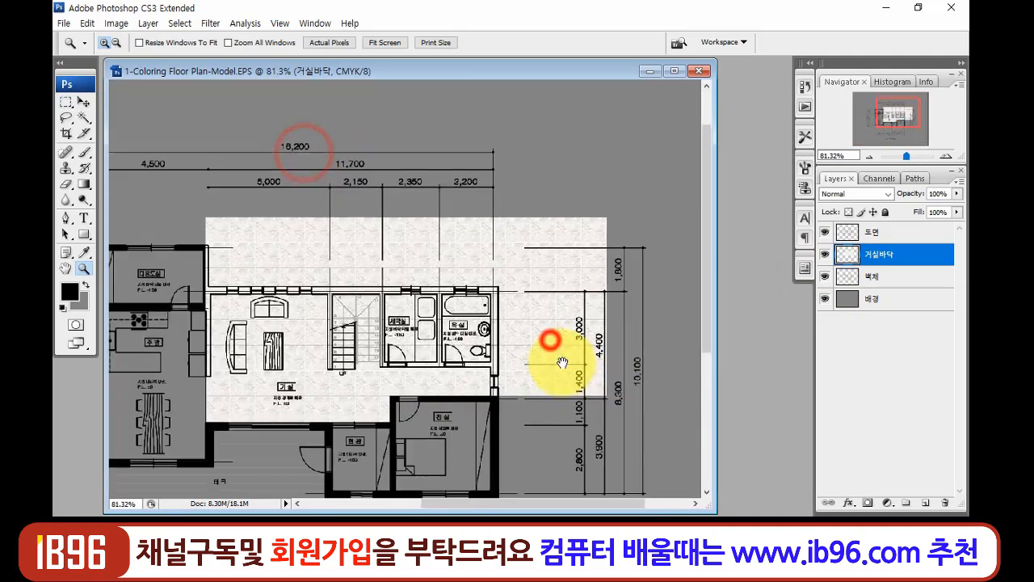
{"action": "key", "text": "m"}
{"action": "left_click_drag", "start_coordinate": [663, 173], "coordinate": [499, 469]}
{"action": "key", "text": "Delete"}
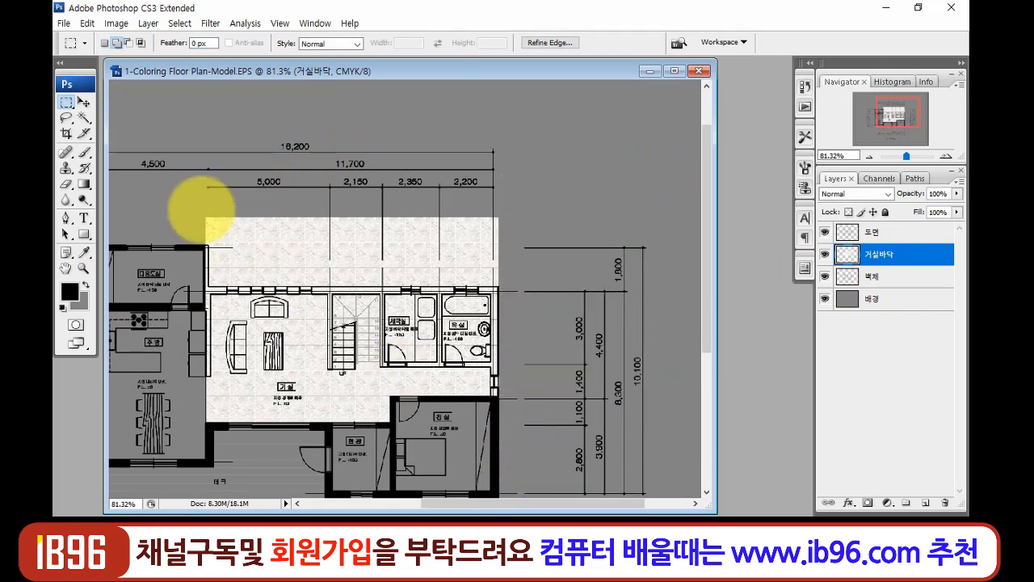
{"action": "left_click", "coordinate": [174, 185]}
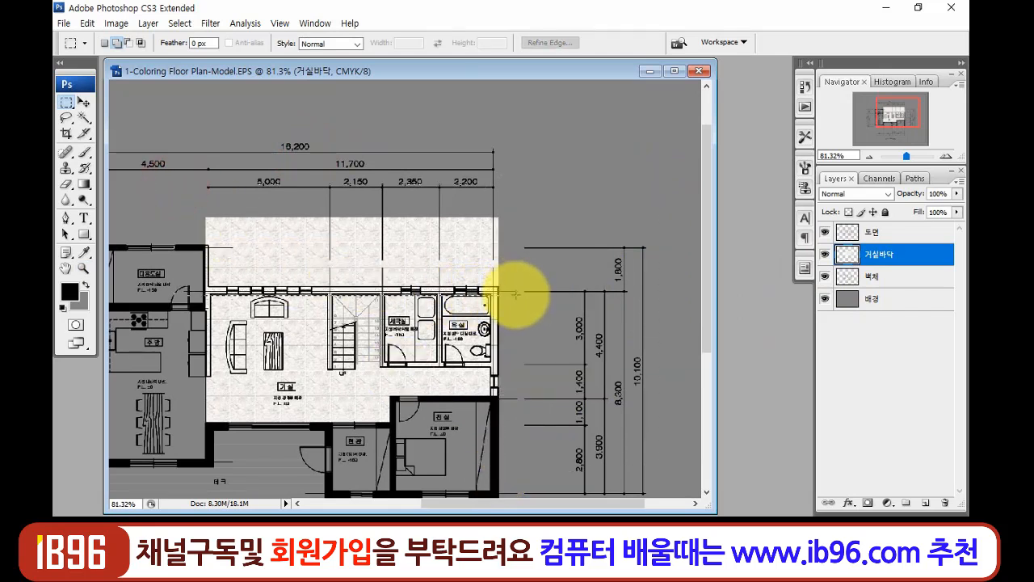
{"action": "key", "text": "Delete"}
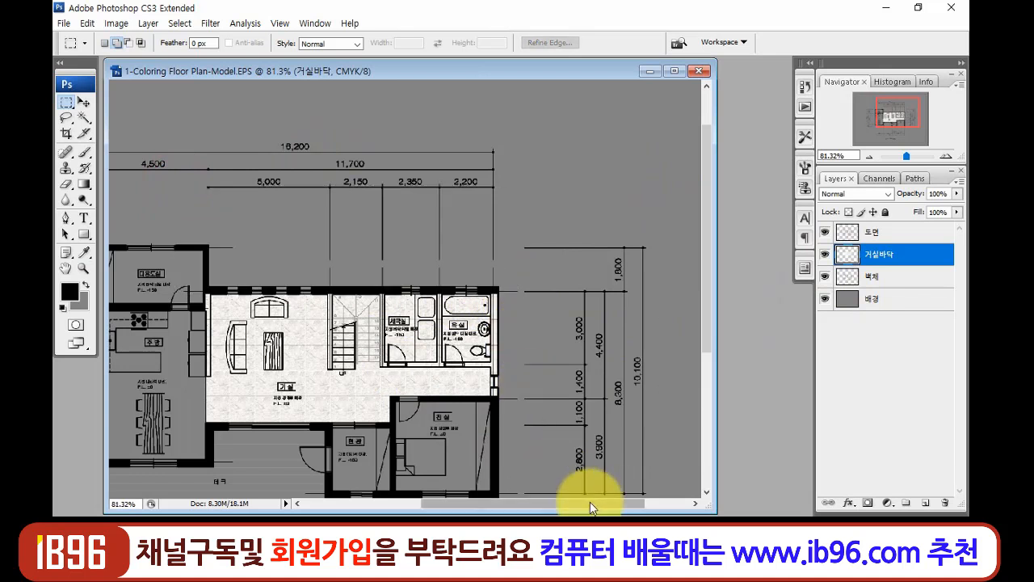
- Delete the narrow tile strip covering the right exterior wall and clear the selection
{"action": "left_click", "coordinate": [579, 479]}
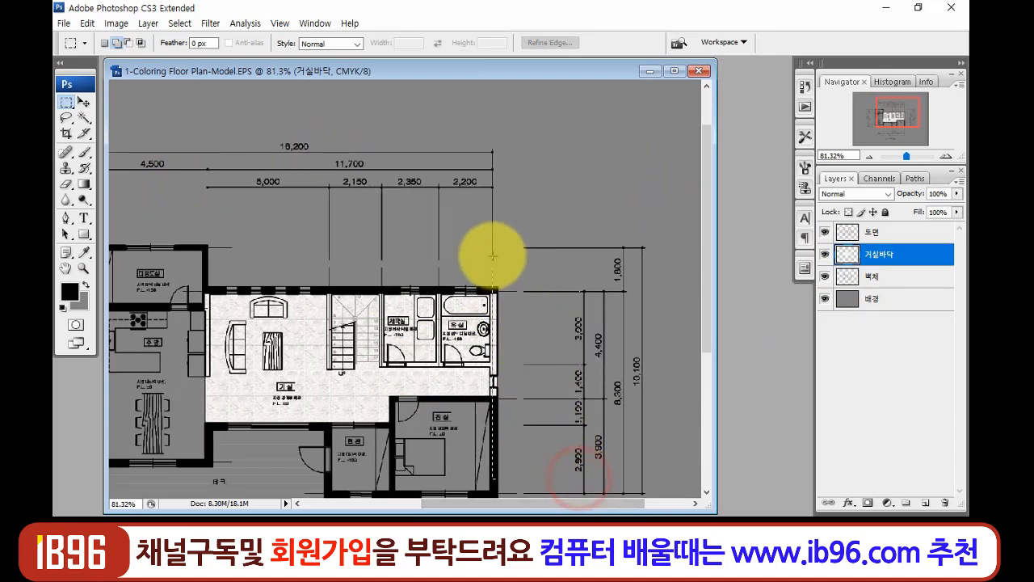
{"action": "left_click_drag", "start_coordinate": [491, 255], "coordinate": [491, 255]}
{"action": "key", "text": "Delete"}
{"action": "key", "text": "ctrl+d"}
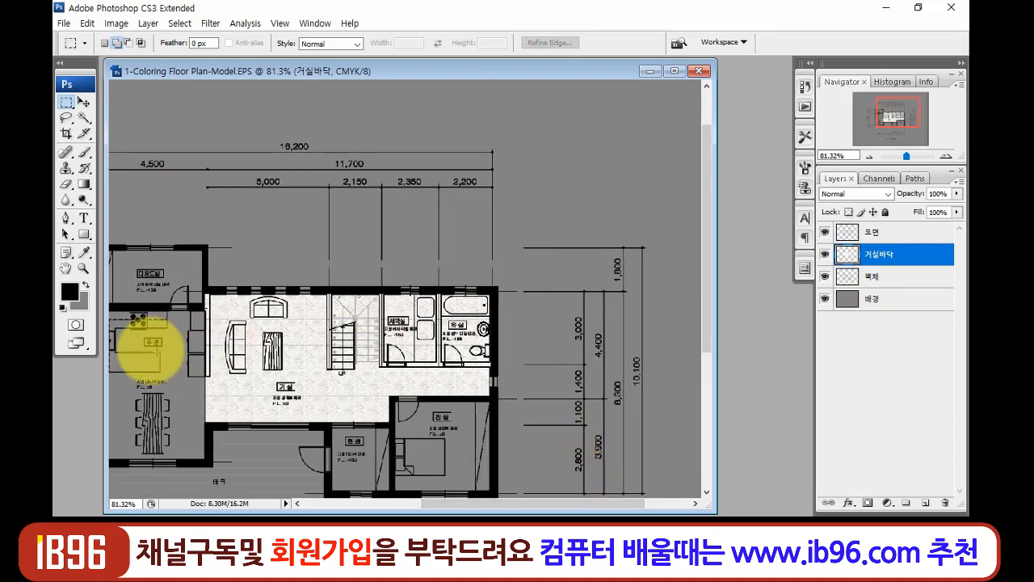
- Make the 도면 layer the active layer
{"action": "left_click", "coordinate": [904, 278]}
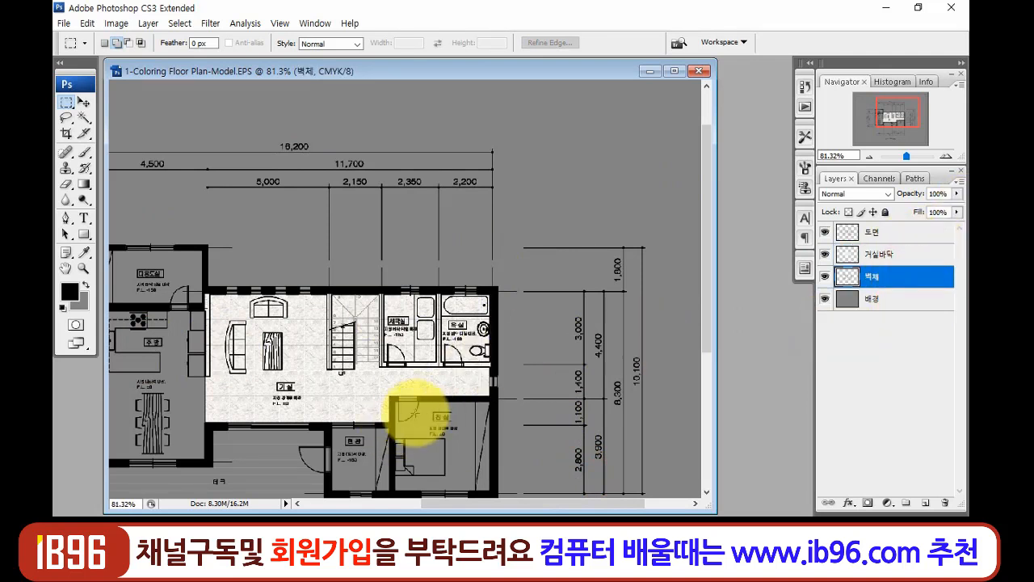
{"action": "left_click", "coordinate": [910, 234]}
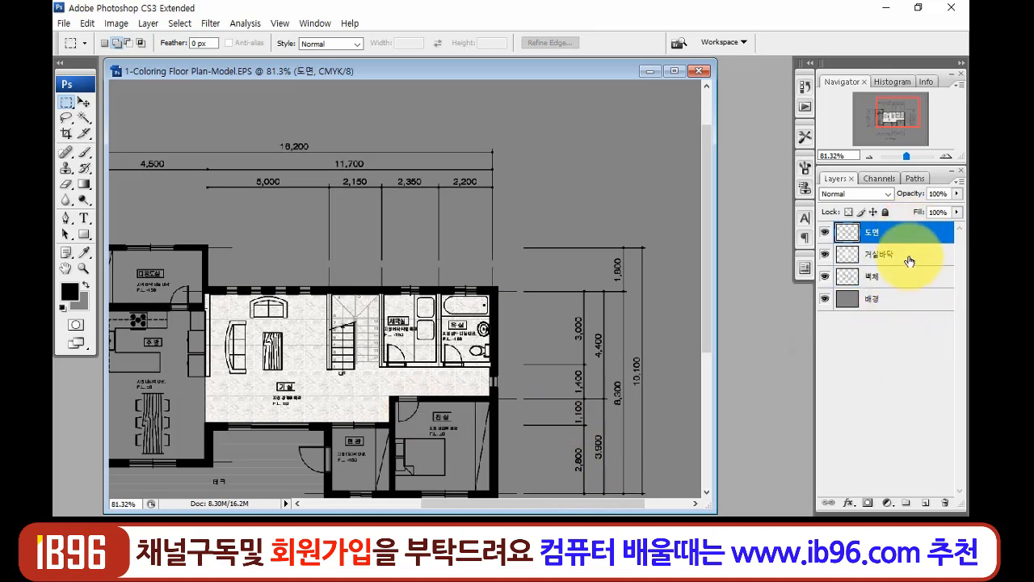
- Move the 벽체 layer above 거실바닥 in the layer stack and make 거실바닥 the active layer
{"action": "left_click_drag", "start_coordinate": [909, 281], "coordinate": [911, 245]}
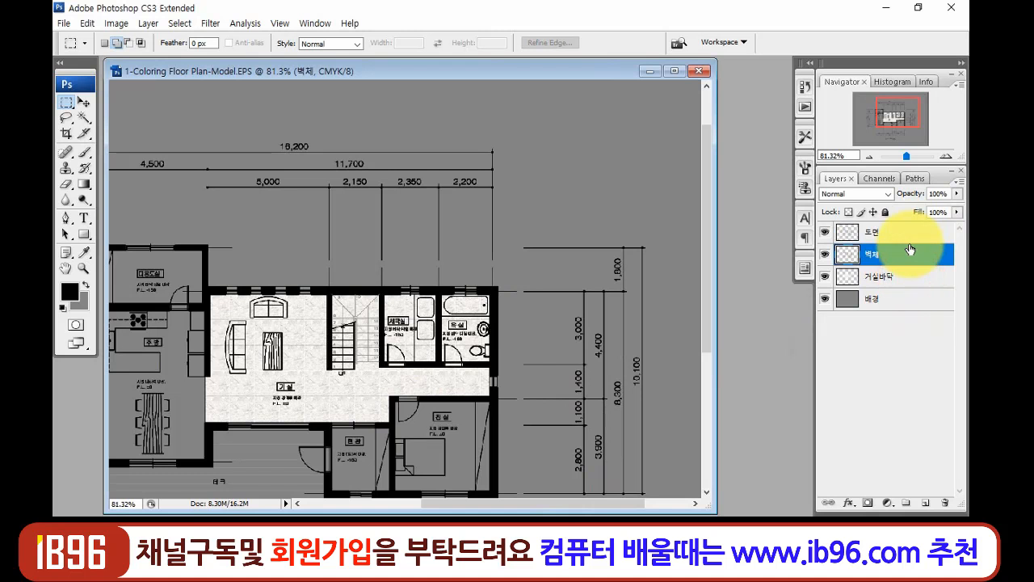
{"action": "left_click", "coordinate": [921, 277]}
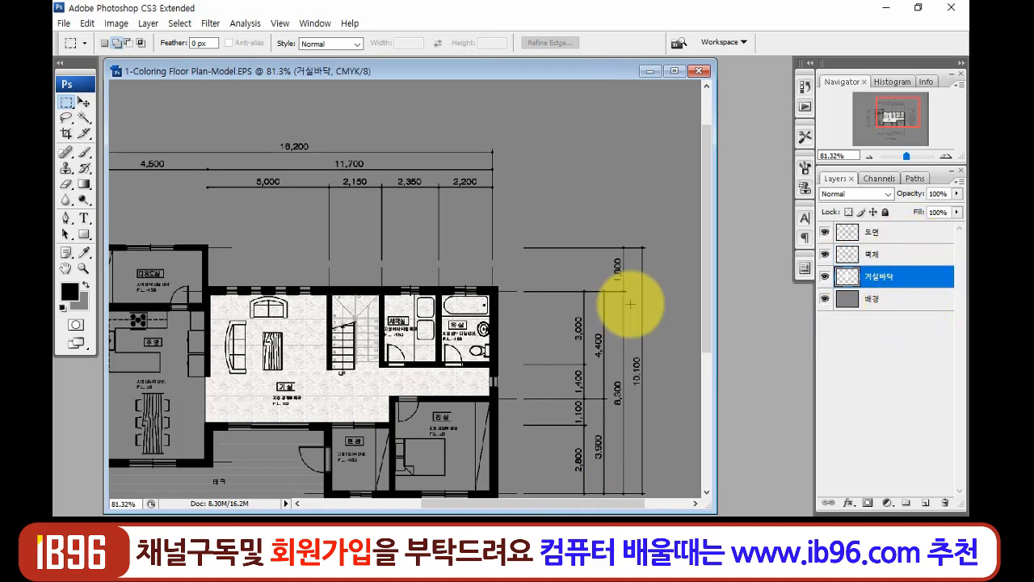
- Select the marble tiles covering the staircase between its side walls, delete them from 거실바닥 and clear the selection
{"action": "left_click_drag", "start_coordinate": [293, 341], "coordinate": [386, 288]}
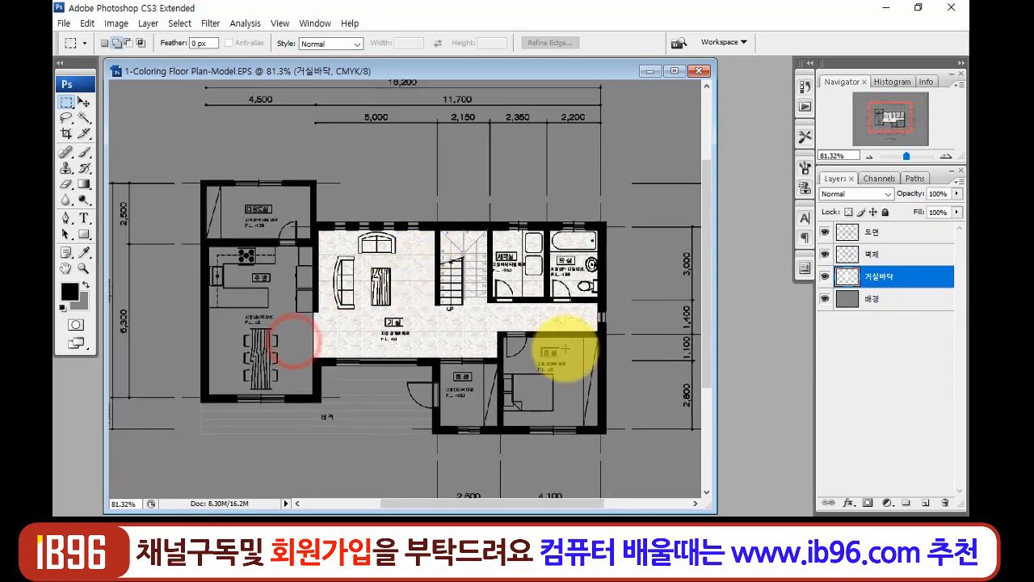
{"action": "key", "text": "z"}
{"action": "left_click_drag", "start_coordinate": [393, 202], "coordinate": [539, 339]}
{"action": "left_click_drag", "start_coordinate": [256, 127], "coordinate": [480, 424]}
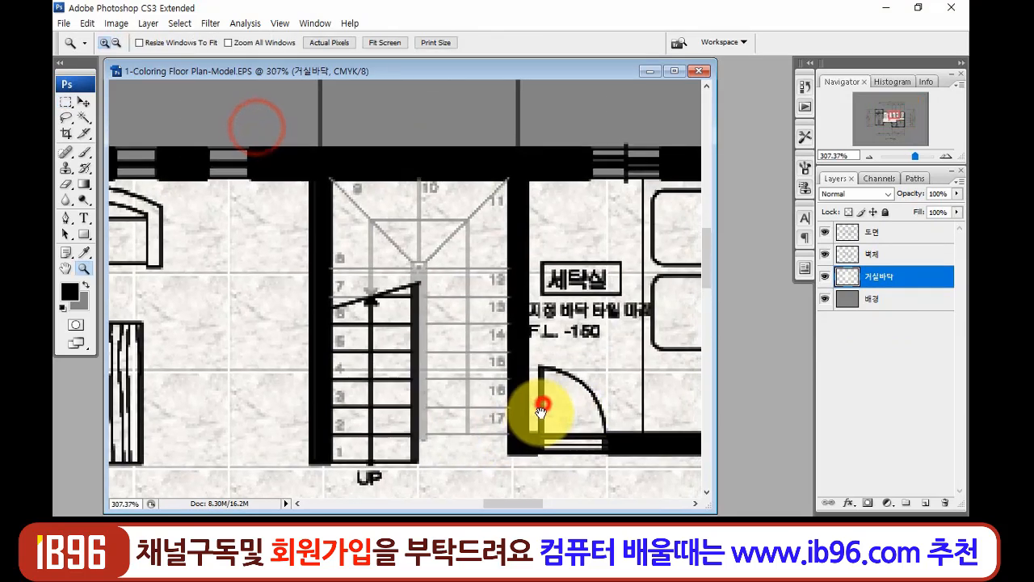
{"action": "key", "text": "m"}
{"action": "left_click_drag", "start_coordinate": [324, 168], "coordinate": [507, 430]}
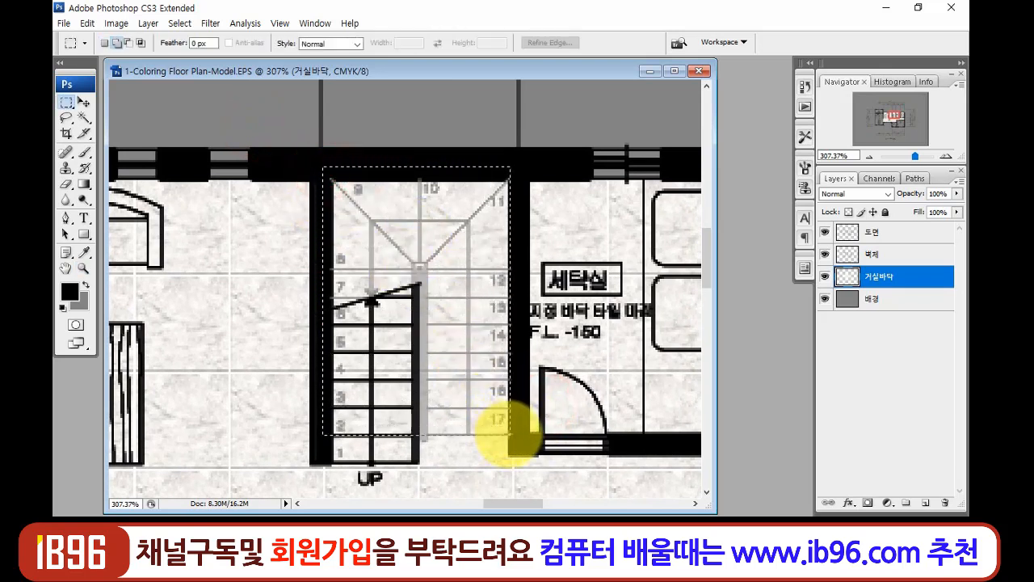
{"action": "key", "text": "Delete"}
{"action": "key", "text": "ctrl+d"}
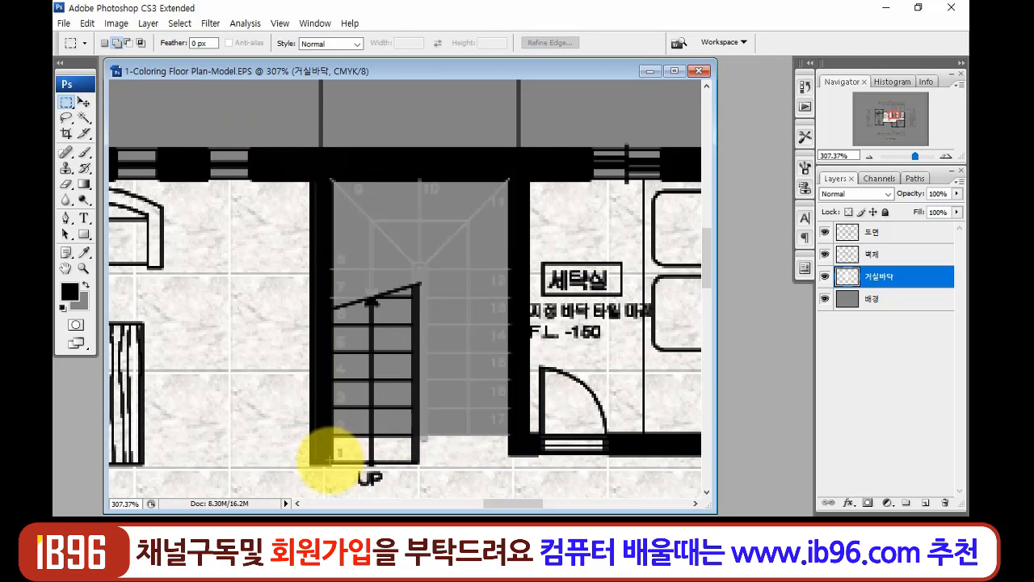
- Delete the remaining tile area on the lowest stair tread, up to the stair's front line
{"action": "left_click_drag", "start_coordinate": [330, 461], "coordinate": [408, 418]}
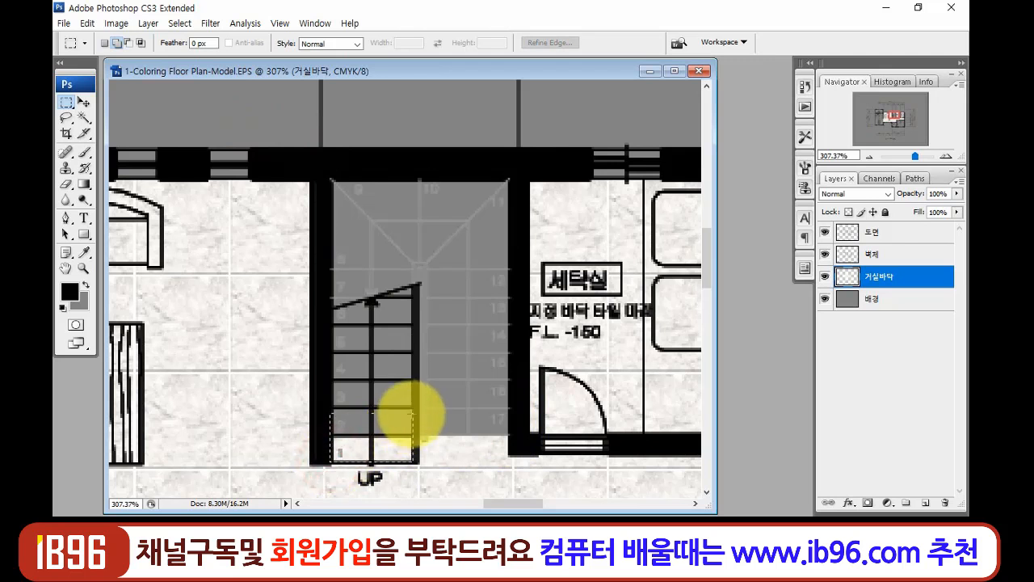
{"action": "key", "text": "Delete"}
{"action": "key", "text": "z"}
{"action": "right_click", "coordinate": [433, 400]}
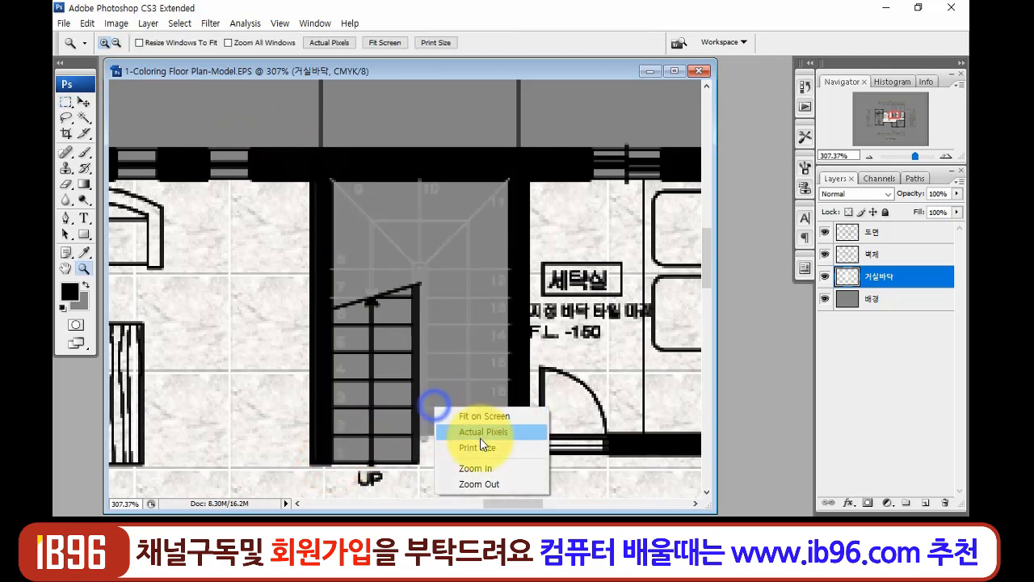
{"action": "left_click", "coordinate": [482, 435]}
- Reset the foreground and background colors to default and fill the 배경 layer with white
{"action": "left_click_drag", "start_coordinate": [370, 387], "coordinate": [461, 366]}
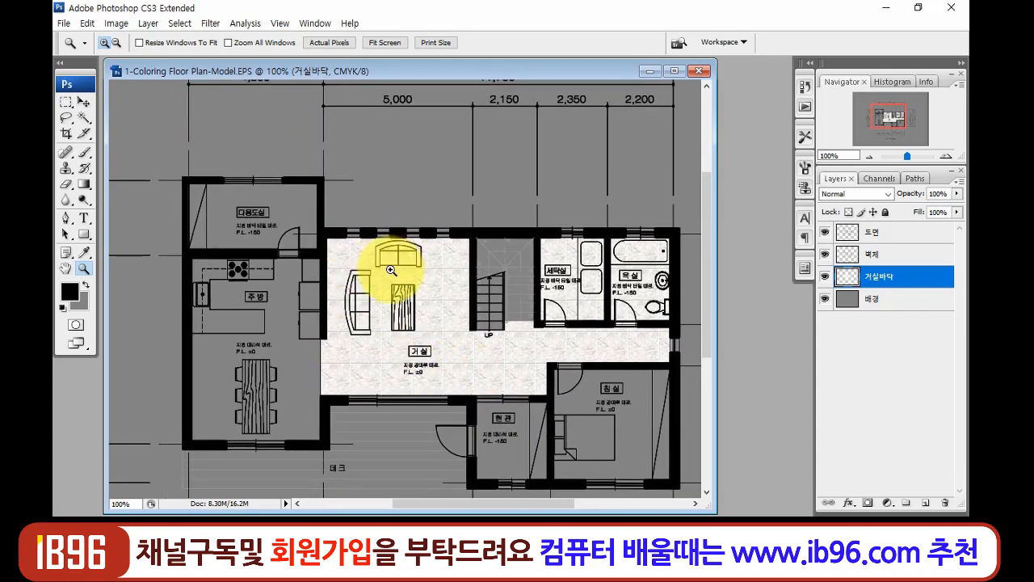
{"action": "left_click_drag", "start_coordinate": [392, 343], "coordinate": [488, 312]}
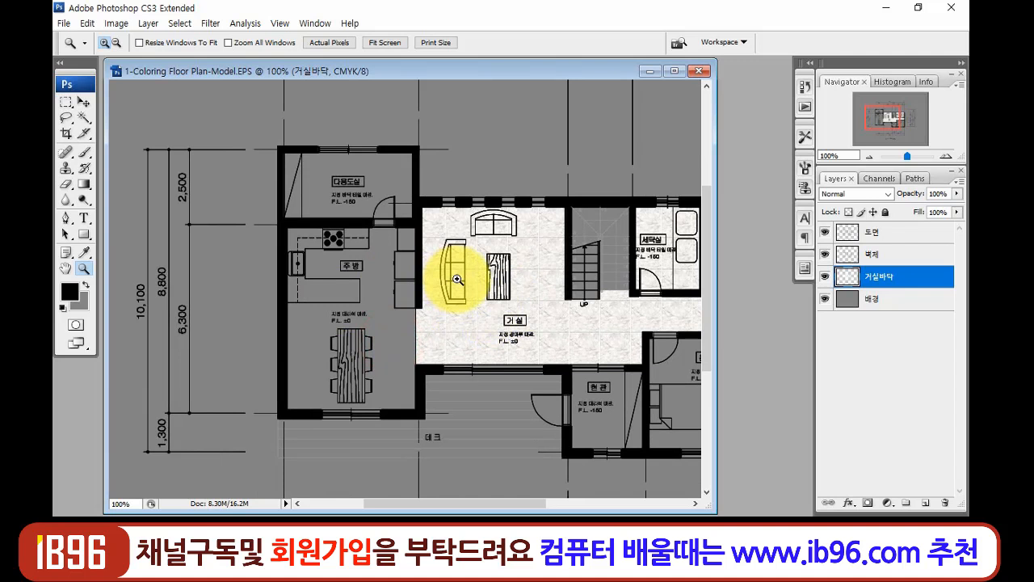
{"action": "left_click_drag", "start_coordinate": [559, 299], "coordinate": [496, 306]}
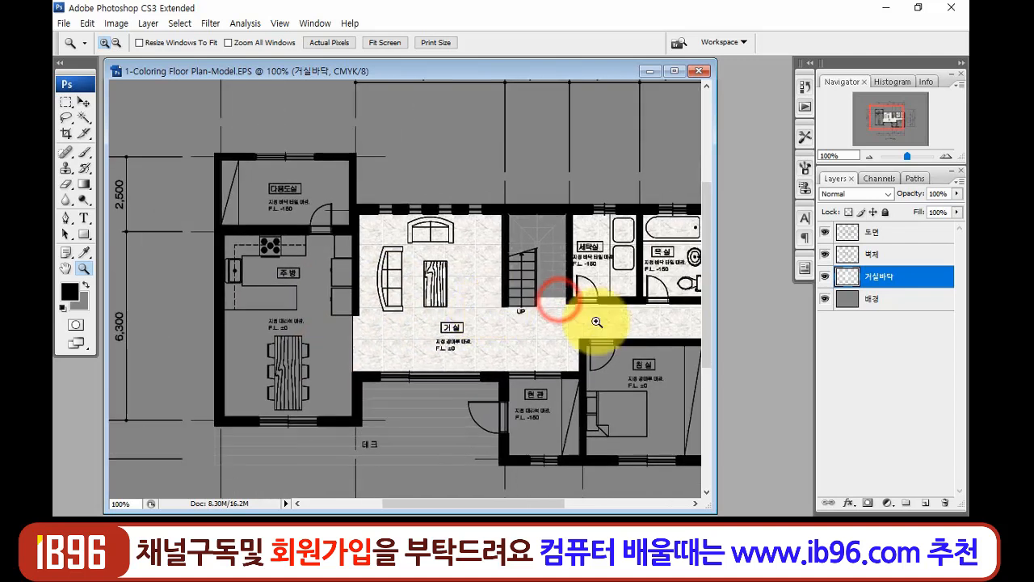
{"action": "left_click", "coordinate": [899, 307]}
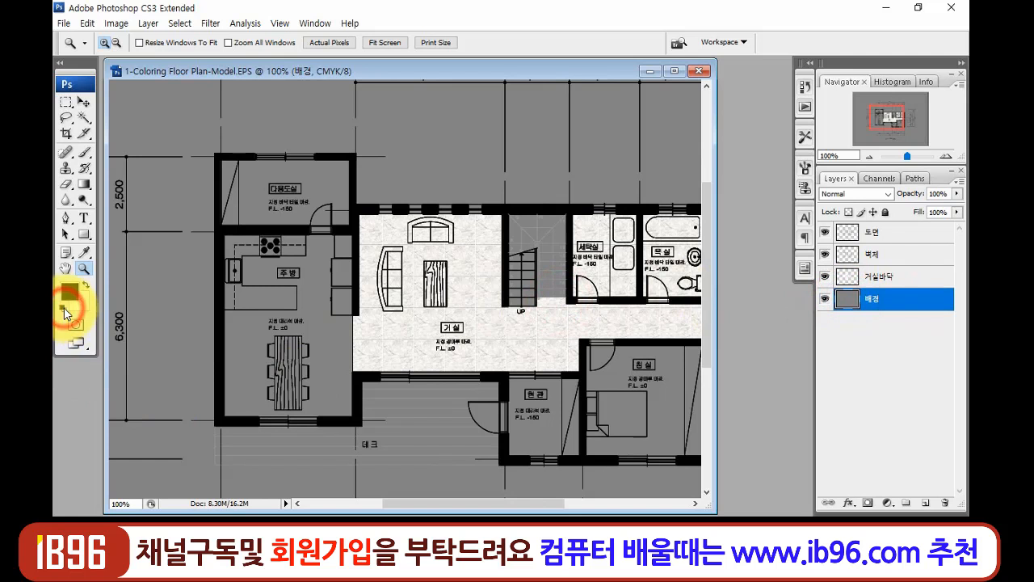
{"action": "key", "text": "ctrl+Delete"}
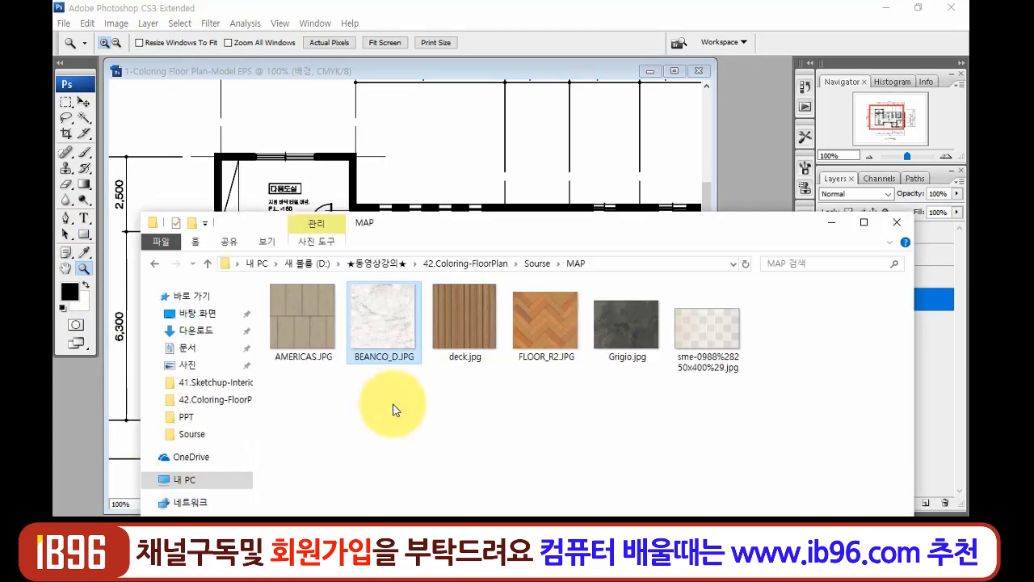
- Open FLOOR_R2.JPG from the MAP folder in Photoshop and copy the image into the floor plan above the 배경 layer
{"action": "left_click", "coordinate": [556, 311]}
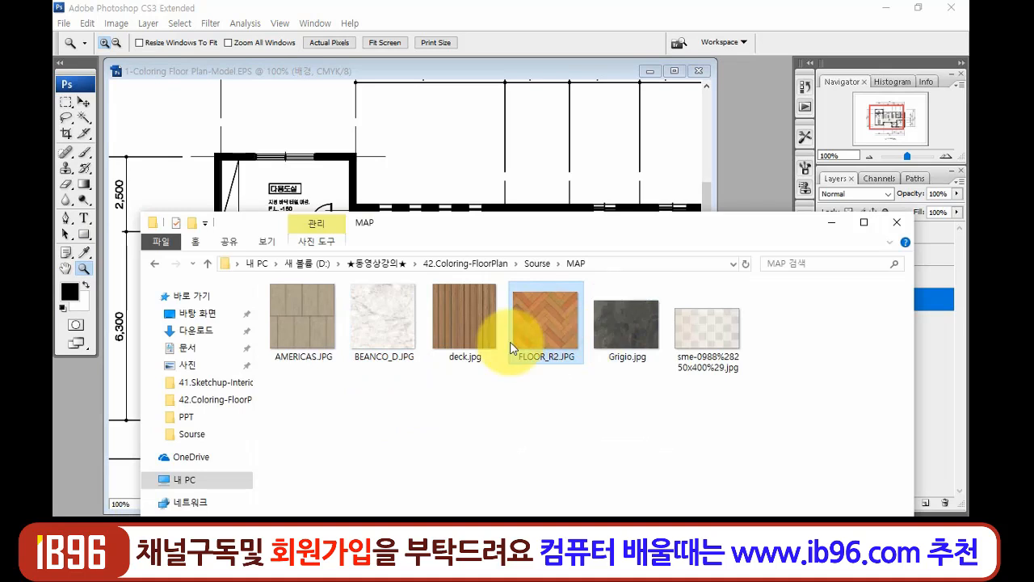
{"action": "left_click_drag", "start_coordinate": [552, 329], "coordinate": [491, 152]}
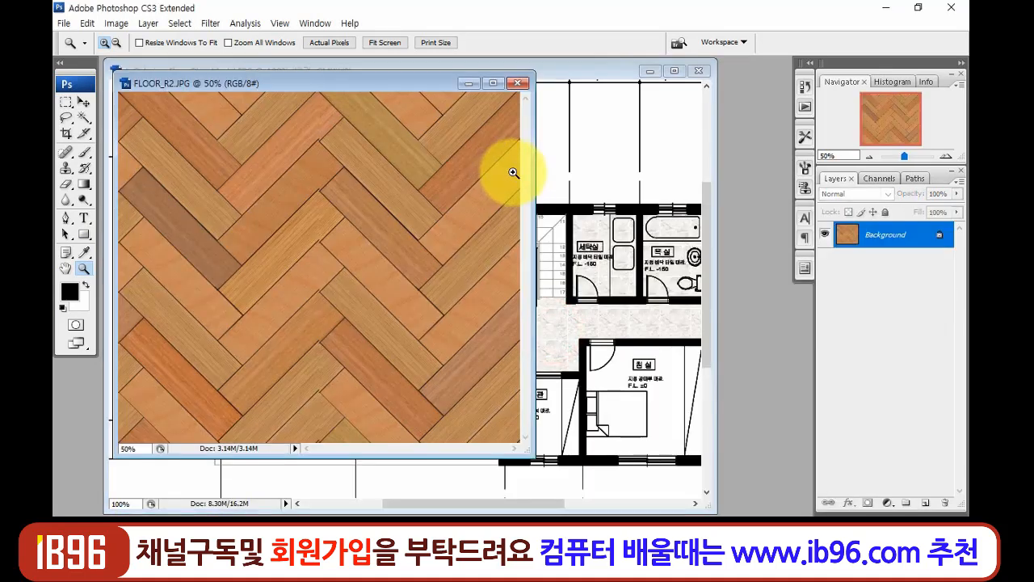
{"action": "key", "text": "v"}
{"action": "left_click_drag", "start_coordinate": [421, 229], "coordinate": [628, 177]}
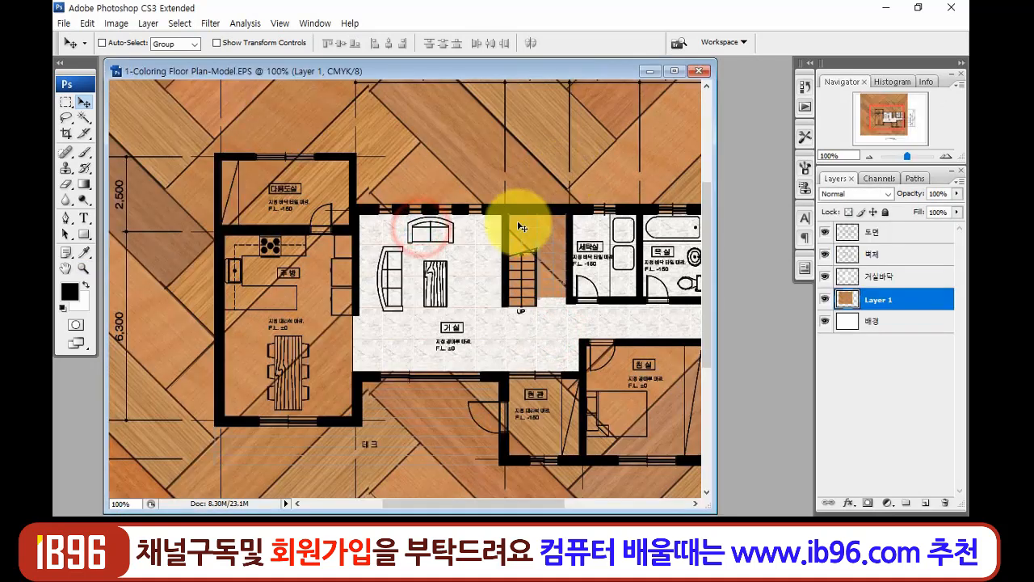
- Scale the herringbone wood texture down to 9.0% proportionally and place it in the upper part of the kitchen
{"action": "left_click_drag", "start_coordinate": [520, 176], "coordinate": [451, 207]}
{"action": "left_click_drag", "start_coordinate": [480, 163], "coordinate": [443, 199]}
{"action": "left_click_drag", "start_coordinate": [441, 149], "coordinate": [469, 211]}
{"action": "left_click_drag", "start_coordinate": [468, 168], "coordinate": [460, 196]}
{"action": "key", "text": "ctrl+t"}
{"action": "left_click_drag", "start_coordinate": [494, 139], "coordinate": [288, 336]}
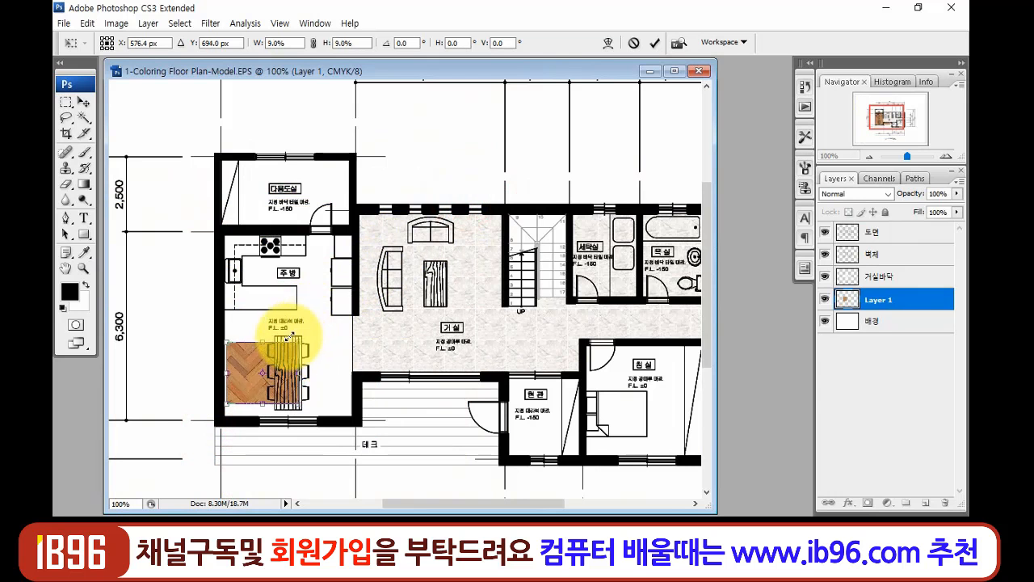
{"action": "left_click_drag", "start_coordinate": [247, 370], "coordinate": [253, 258]}
{"action": "key", "text": "Return"}
- Scale the wood texture to 67.4% proportionally and align it with the kitchen's upper-left inner wall corner
{"action": "key", "text": "z"}
{"action": "left_click_drag", "start_coordinate": [192, 178], "coordinate": [384, 363]}
{"action": "left_click_drag", "start_coordinate": [285, 207], "coordinate": [526, 447]}
{"action": "left_click_drag", "start_coordinate": [448, 394], "coordinate": [454, 398]}
{"action": "key", "text": "v"}
{"action": "left_click_drag", "start_coordinate": [370, 307], "coordinate": [364, 292]}
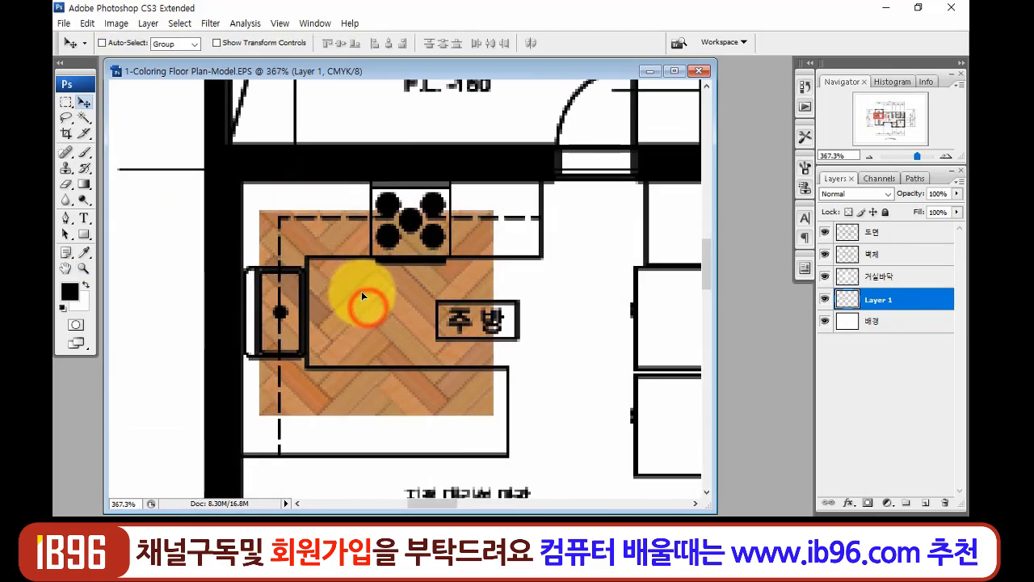
{"action": "key", "text": "ctrl+t"}
{"action": "left_click_drag", "start_coordinate": [494, 207], "coordinate": [417, 278]}
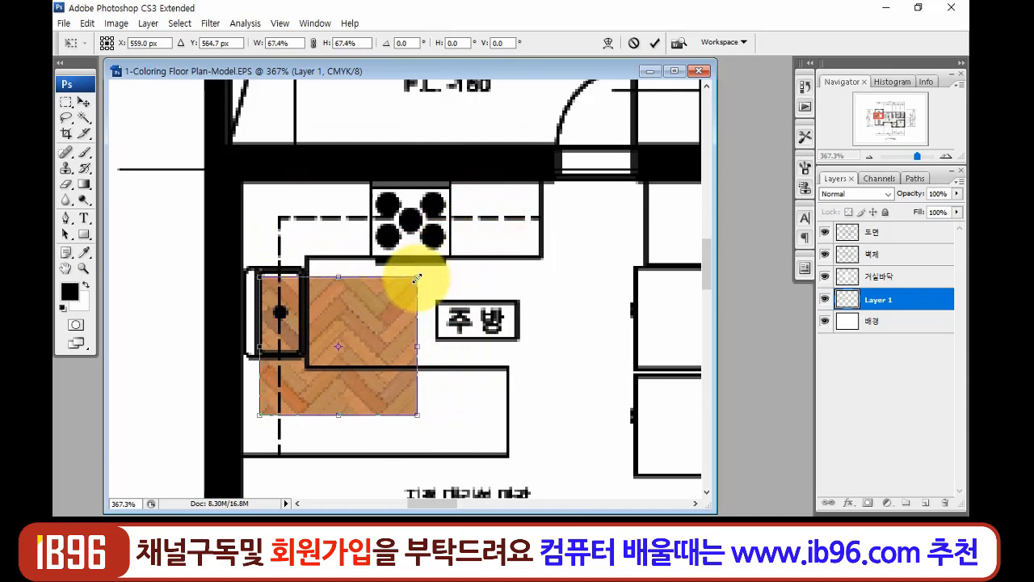
{"action": "key", "text": "Return"}
{"action": "left_click_drag", "start_coordinate": [347, 331], "coordinate": [330, 241]}
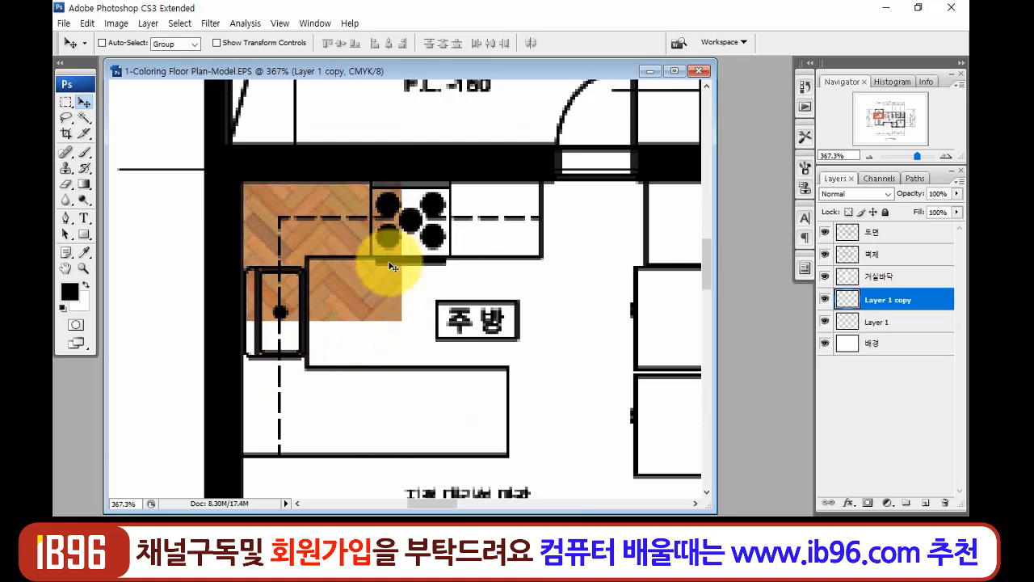
- Place a copy of the wood texture flush against the right edge of the original and merge both into Layer 1
{"action": "left_click_drag", "start_coordinate": [376, 250], "coordinate": [518, 285]}
{"action": "key", "text": "z"}
{"action": "left_click_drag", "start_coordinate": [316, 145], "coordinate": [499, 352]}
{"action": "key", "text": "v"}
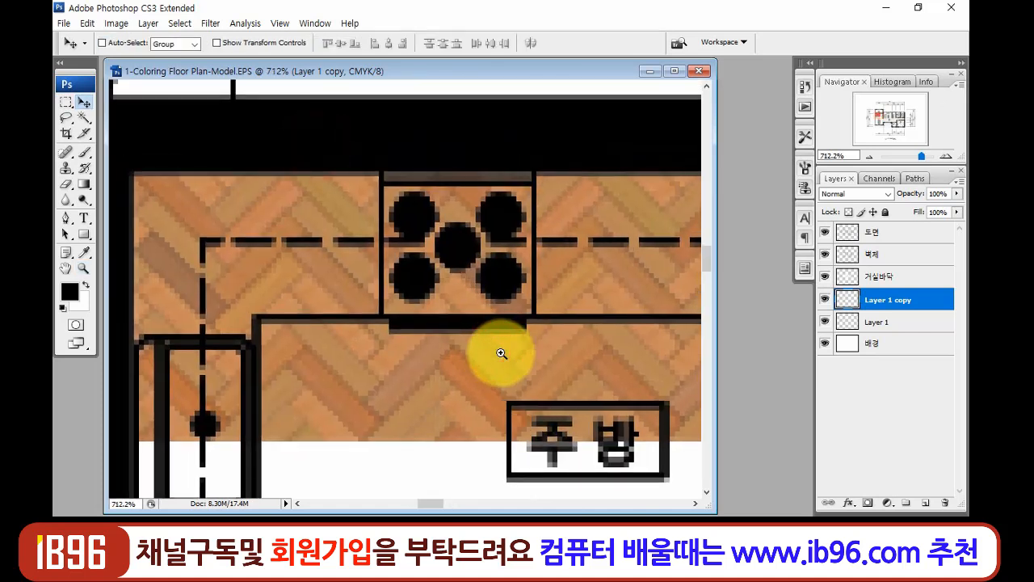
{"action": "key", "text": "ctrl+minus"}
{"action": "key", "text": "ctrl+minus"}
{"action": "key", "text": "ctrl+minus"}
{"action": "key", "text": "ctrl+minus"}
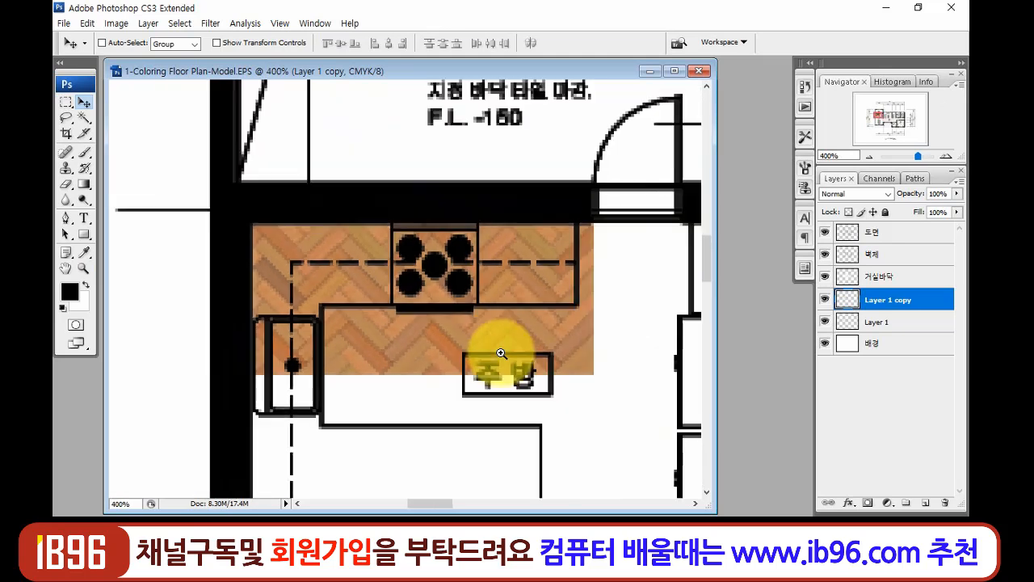
{"action": "key", "text": "Delete"}
{"action": "left_click", "coordinate": [825, 299]}
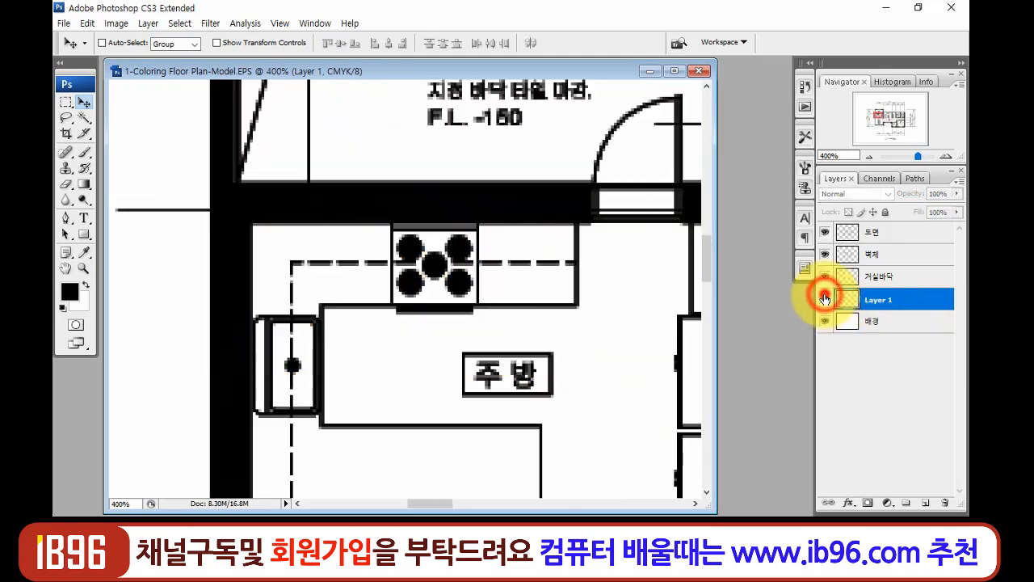
{"action": "left_click", "coordinate": [824, 299]}
- Duplicate the widened wood strip, extend it with the copy to the kitchen's right wall and merge the copy down
{"action": "left_click_drag", "start_coordinate": [358, 340], "coordinate": [195, 347]}
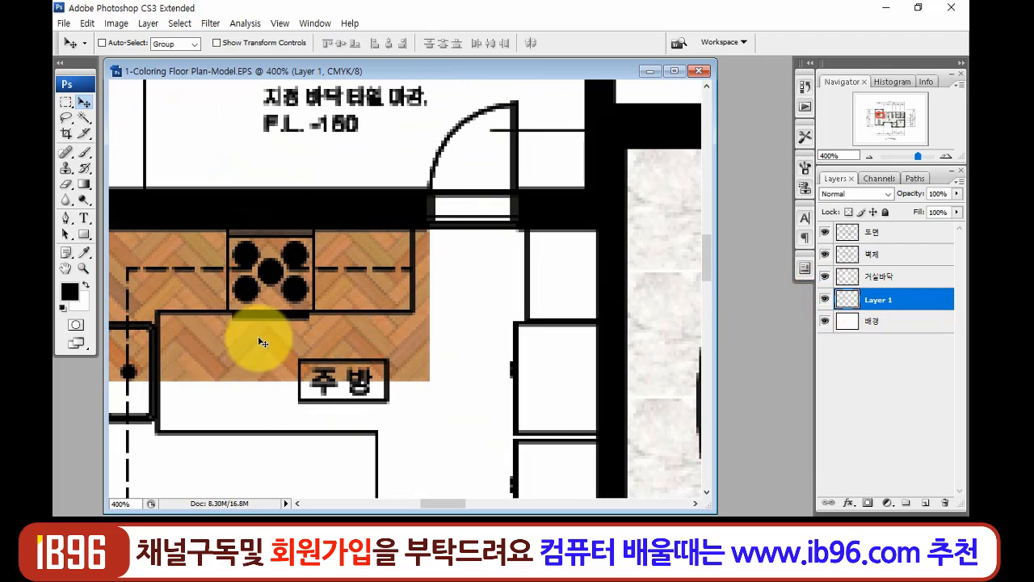
{"action": "key", "text": "ctrl+j"}
{"action": "left_click_drag", "start_coordinate": [246, 307], "coordinate": [493, 324]}
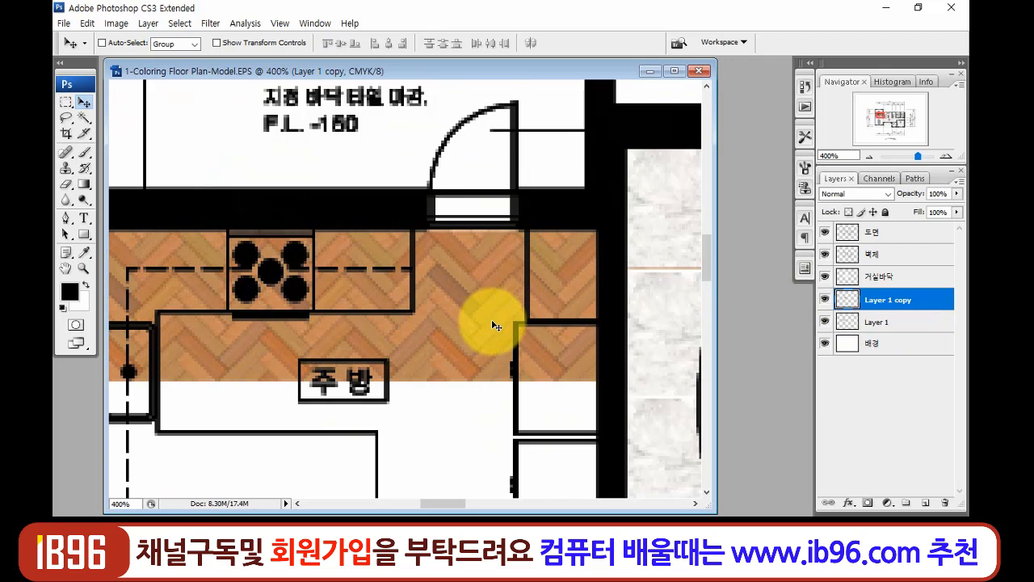
{"action": "key", "text": "ctrl+e"}
{"action": "left_click", "coordinate": [824, 299]}
{"action": "left_click", "coordinate": [825, 299]}
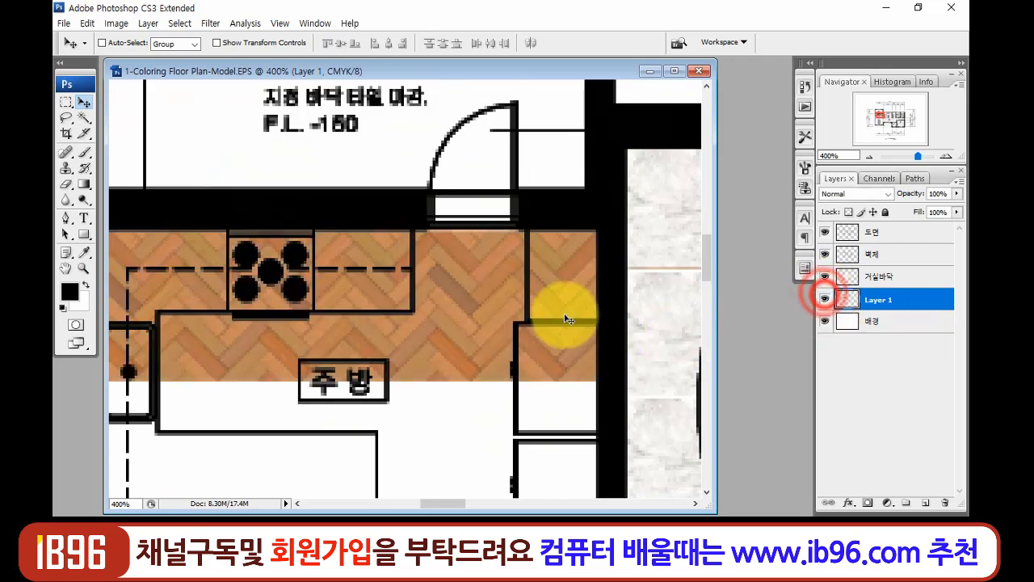
- Duplicate the full-width wood strip, place the copy directly below it and merge the copy into Layer 1
{"action": "key", "text": "ctrl+j"}
{"action": "left_click_drag", "start_coordinate": [440, 283], "coordinate": [456, 433]}
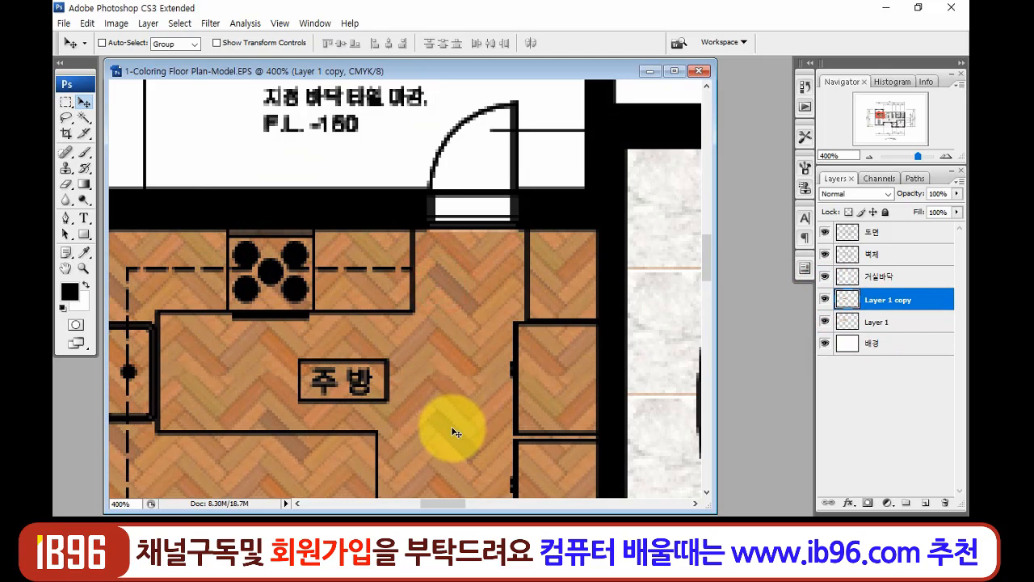
{"action": "key", "text": "ctrl+e"}
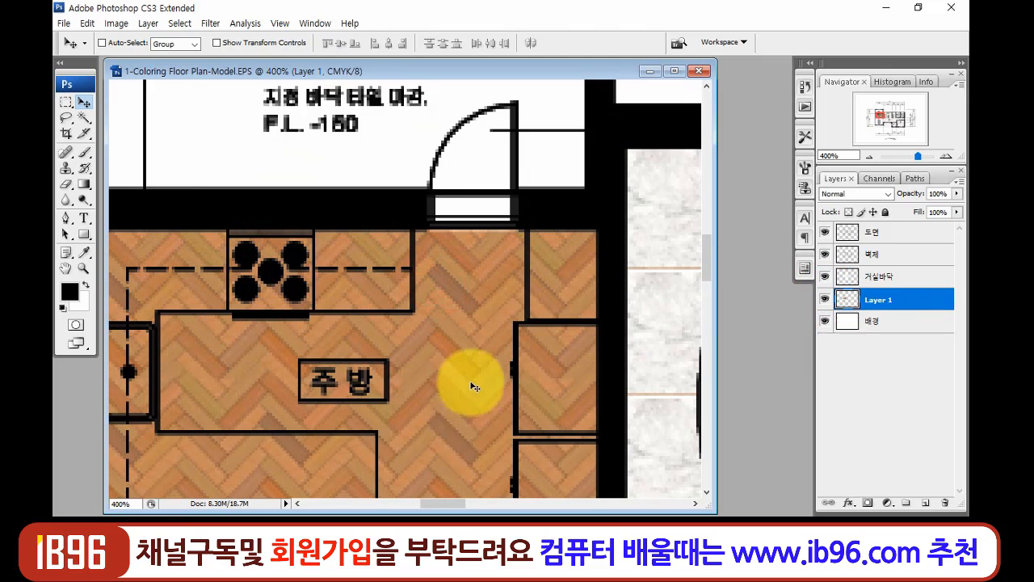
- Duplicate the kitchen's wood flooring and move the copy down over the dining area
{"action": "key", "text": "z"}
{"action": "right_click", "coordinate": [431, 376]}
{"action": "left_click", "coordinate": [468, 403]}
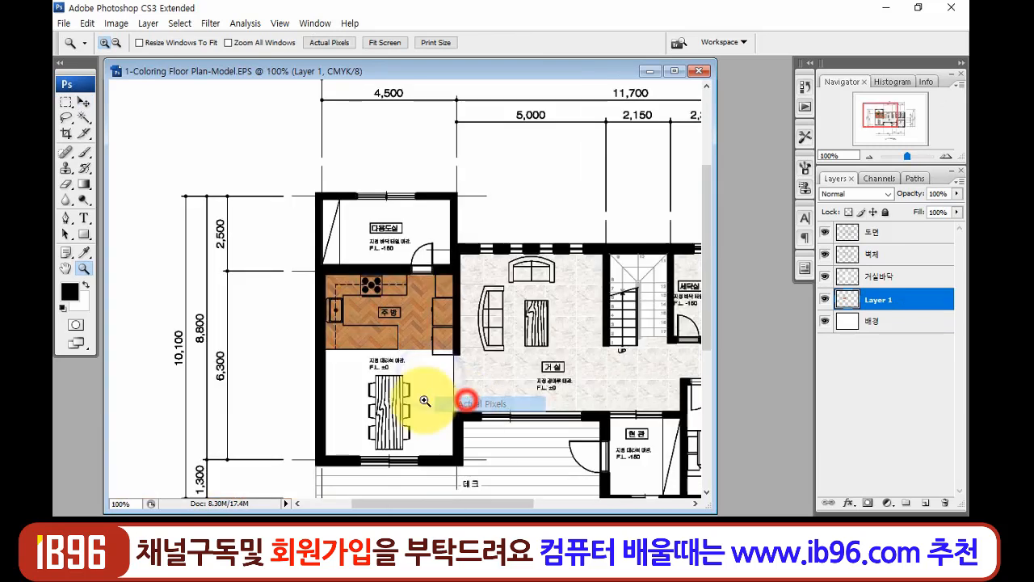
{"action": "scroll", "coordinate": [427, 397], "scroll_direction": "down", "scroll_amount": 1}
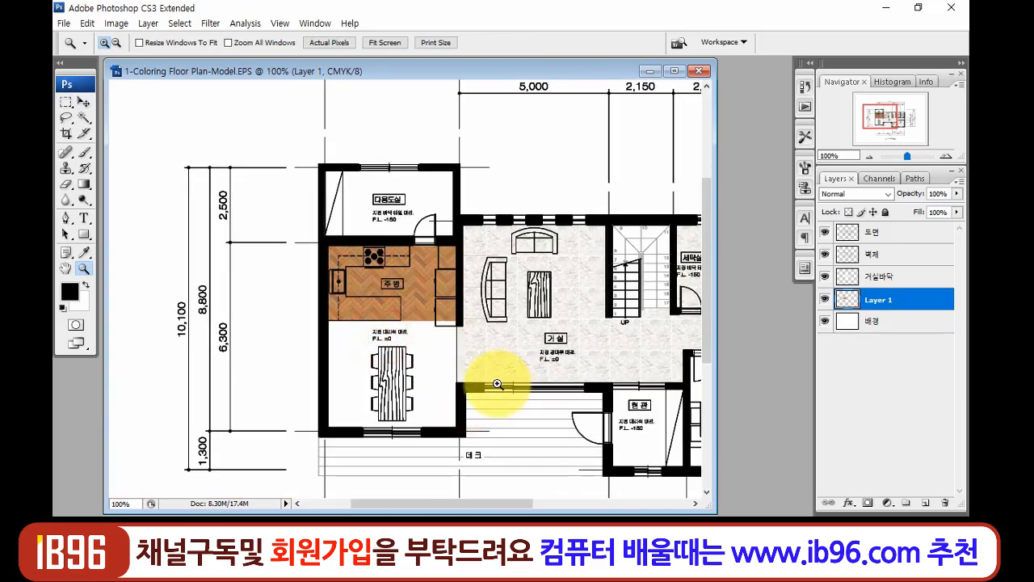
{"action": "left_click_drag", "start_coordinate": [282, 210], "coordinate": [488, 460]}
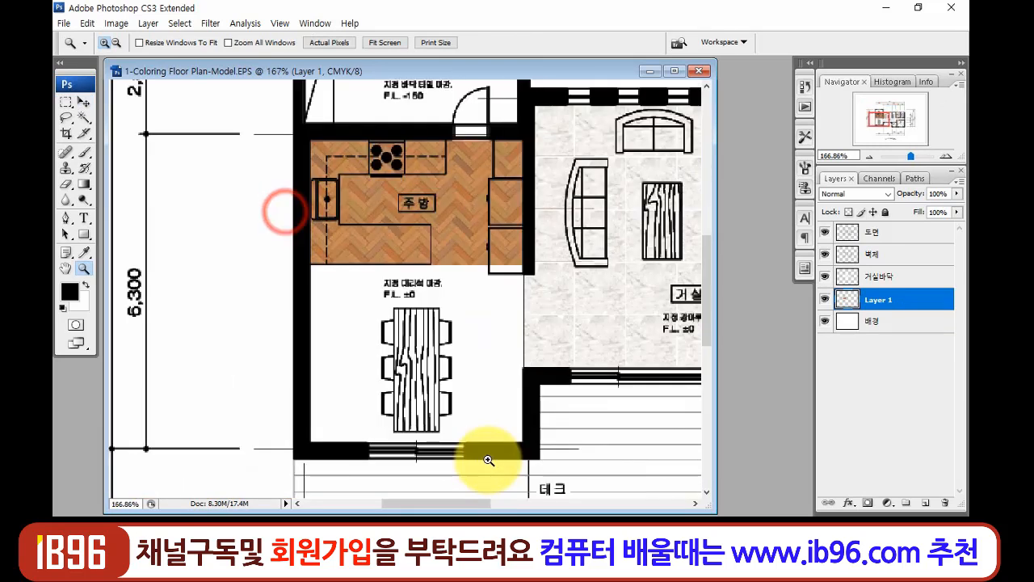
{"action": "key", "text": "ctrl+j"}
{"action": "key", "text": "v"}
{"action": "left_click_drag", "start_coordinate": [463, 188], "coordinate": [468, 319]}
- Nudge the dining-area copy up until it closes the gap below the upper flooring, and merge it into Layer 1
{"action": "key", "text": "z"}
{"action": "left_click_drag", "start_coordinate": [359, 219], "coordinate": [474, 308]}
{"action": "key", "text": "v"}
{"action": "key", "text": "Up"}
{"action": "key", "text": "Up"}
{"action": "key", "text": "Up"}
{"action": "key", "text": "Up"}
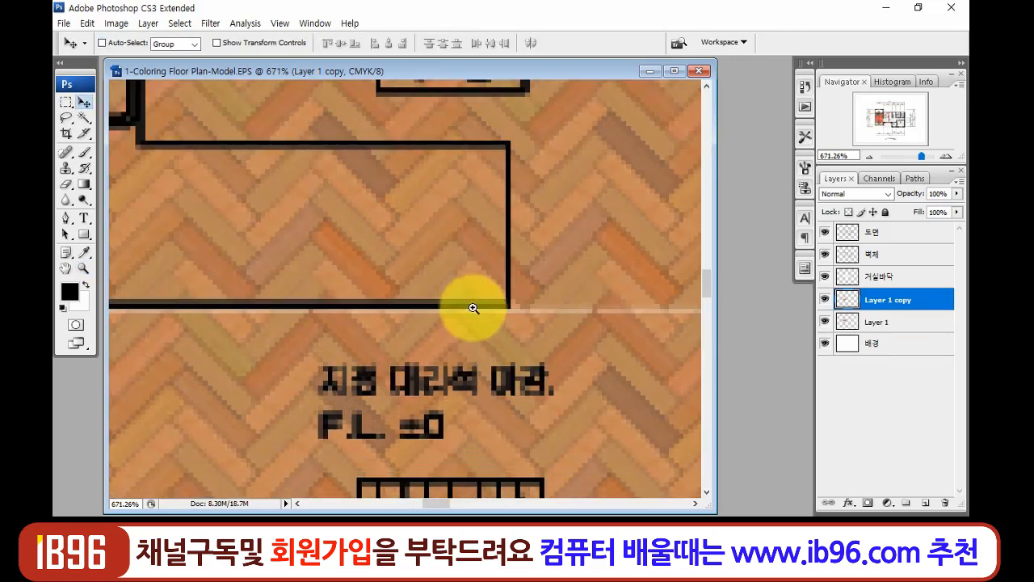
{"action": "key", "text": "Up"}
{"action": "key", "text": "Up"}
{"action": "key", "text": "Up"}
{"action": "key", "text": "Up"}
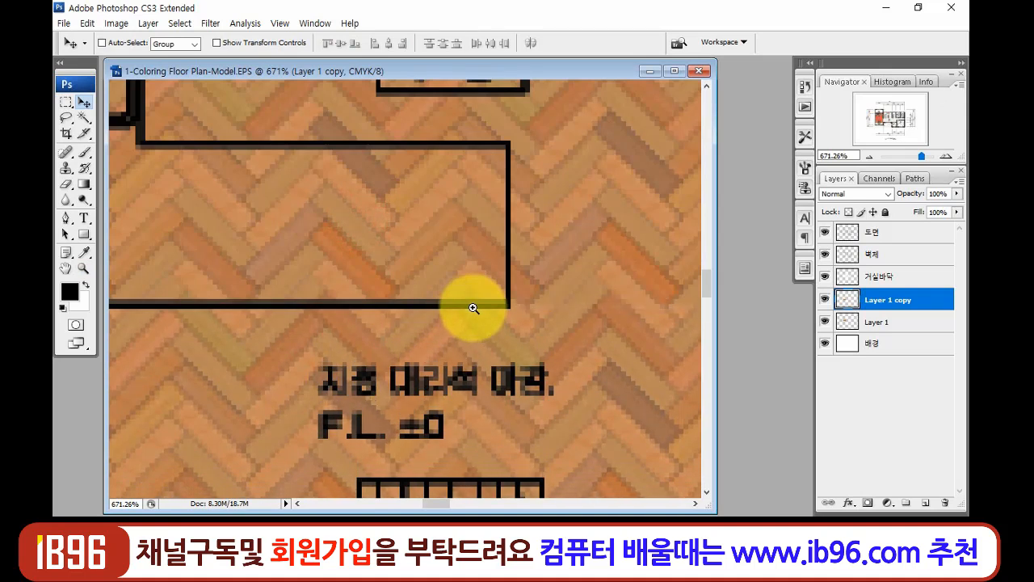
{"action": "key", "text": "ctrl+e"}
- Duplicate the kitchen's wood flooring and place the copy below it, over the lower part of the dining area
{"action": "key", "text": "z"}
{"action": "right_click", "coordinate": [552, 340]}
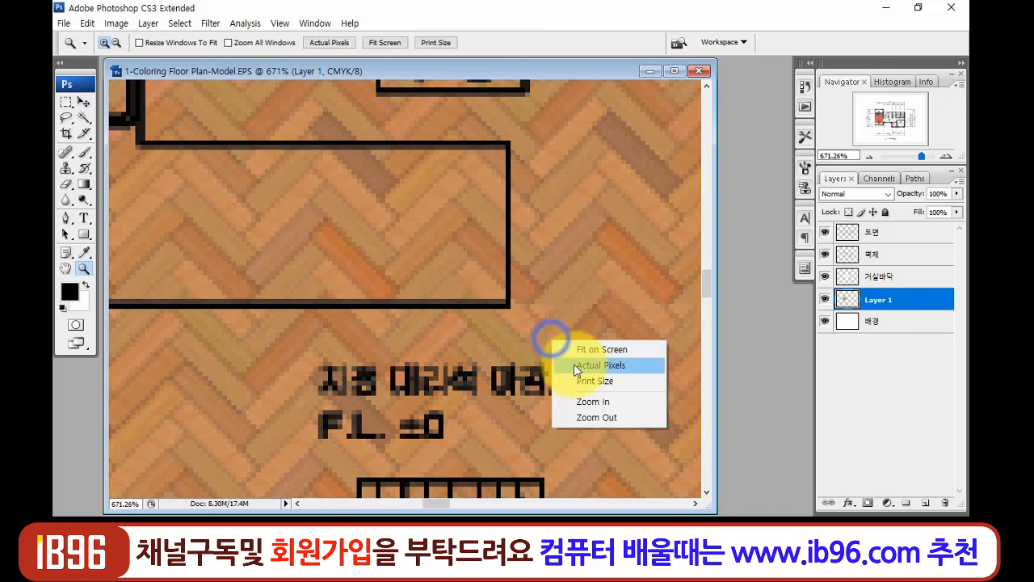
{"action": "left_click", "coordinate": [598, 365]}
{"action": "key", "text": "v"}
{"action": "left_click_drag", "start_coordinate": [434, 270], "coordinate": [464, 431]}
{"action": "key", "text": "z"}
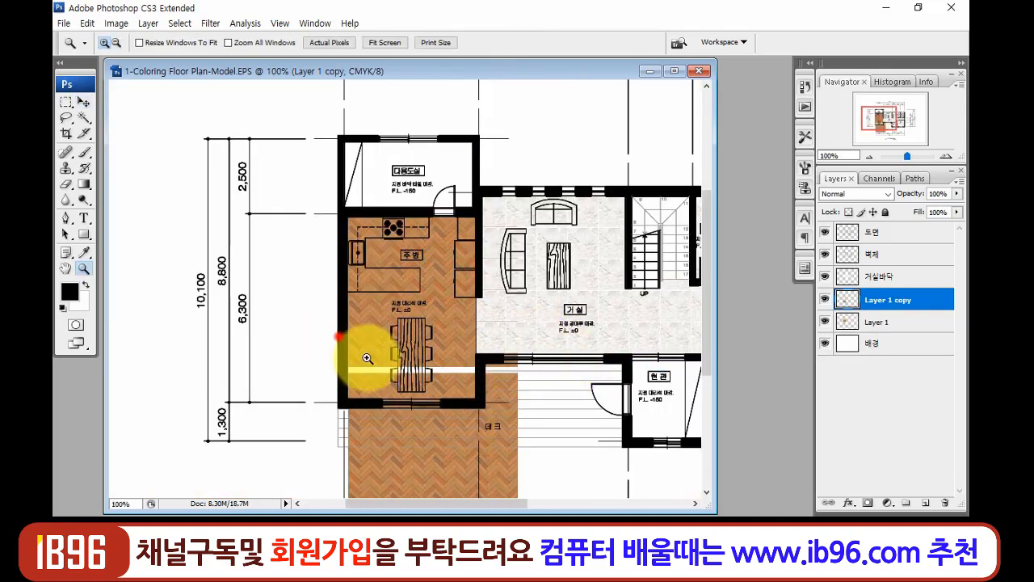
- Nudge the lower wood copy up until it closes the gap across the dining table, and merge it into Layer 1
{"action": "left_click_drag", "start_coordinate": [344, 338], "coordinate": [460, 412]}
{"action": "key", "text": "v"}
{"action": "left_click_drag", "start_coordinate": [426, 371], "coordinate": [428, 360]}
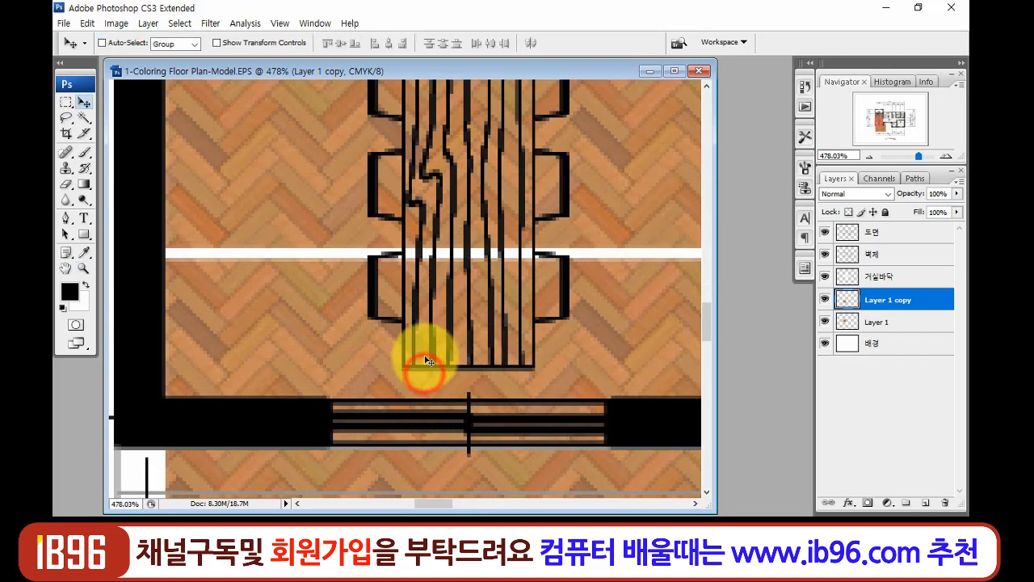
{"action": "key", "text": "Up"}
{"action": "key", "text": "Up"}
{"action": "key", "text": "Up"}
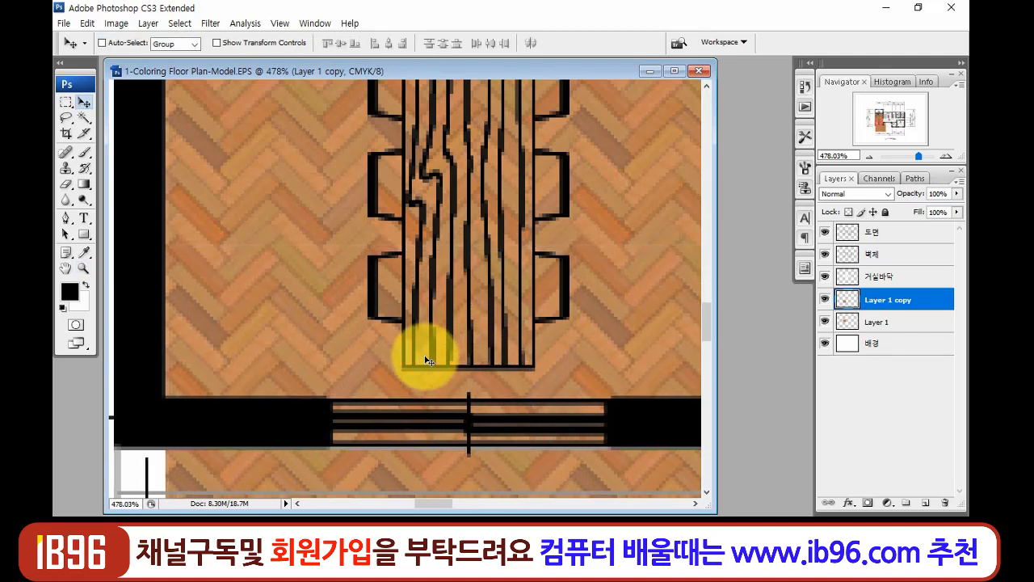
{"action": "key", "text": "Down"}
{"action": "key", "text": "Up"}
{"action": "key", "text": "ctrl+e"}
- Delete the wood flooring that extends below the dining room's lower wall and the leftover piece beyond its right wall
{"action": "key", "text": "z"}
{"action": "right_click", "coordinate": [522, 333]}
{"action": "left_click", "coordinate": [521, 353]}
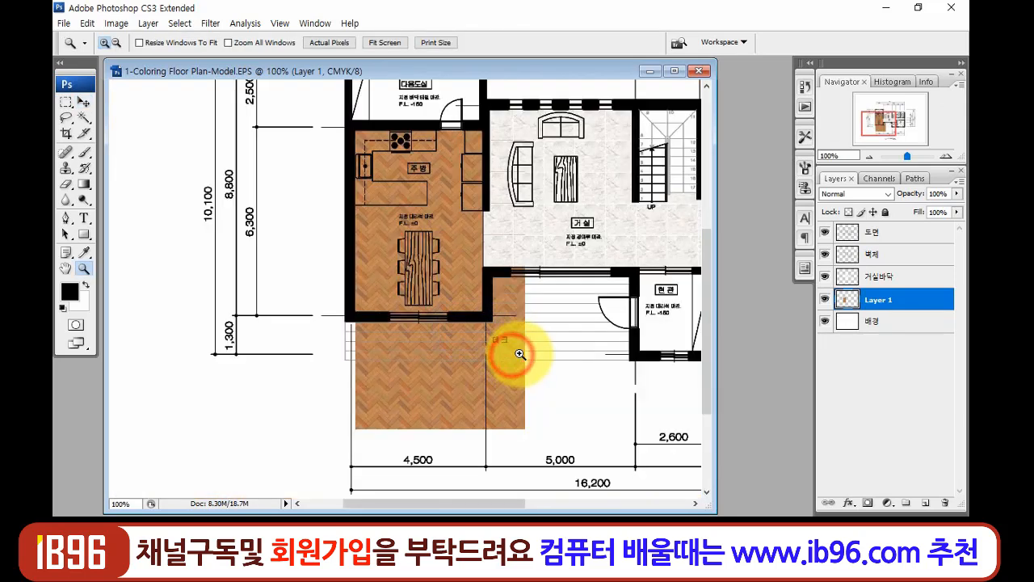
{"action": "left_click_drag", "start_coordinate": [549, 337], "coordinate": [424, 329]}
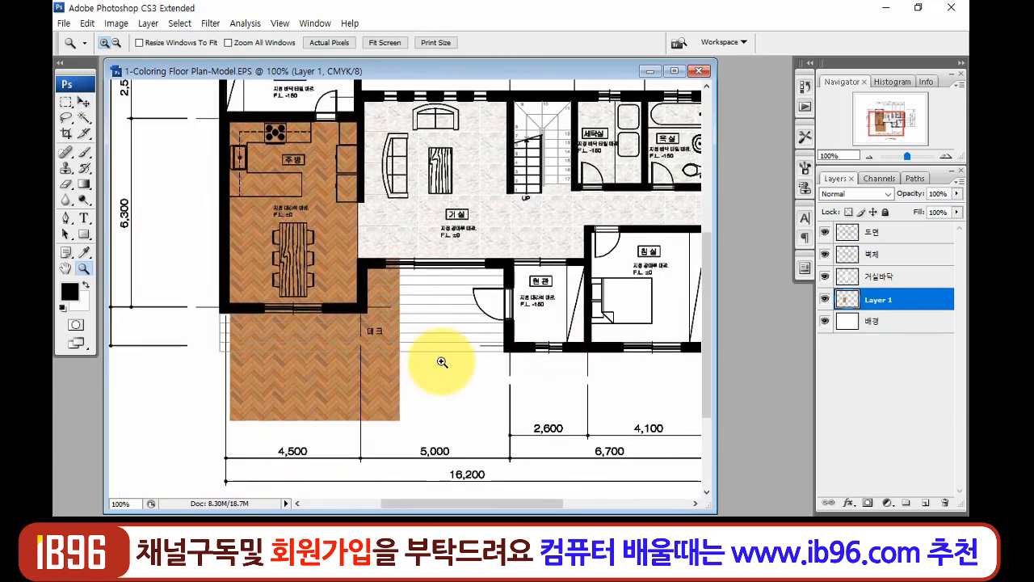
{"action": "key", "text": "m"}
{"action": "left_click_drag", "start_coordinate": [532, 463], "coordinate": [188, 305]}
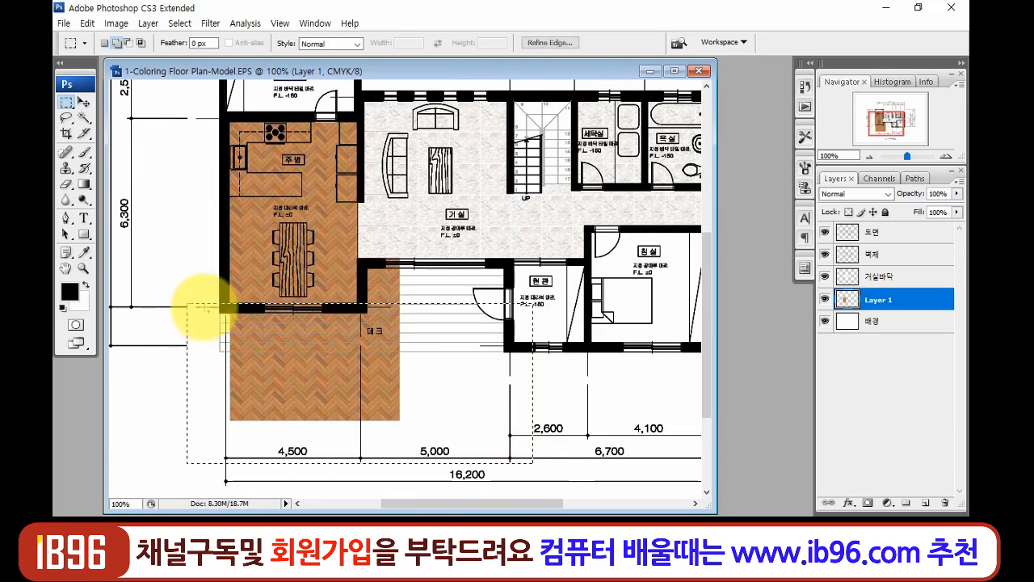
{"action": "key", "text": "Delete"}
{"action": "left_click_drag", "start_coordinate": [518, 420], "coordinate": [369, 96]}
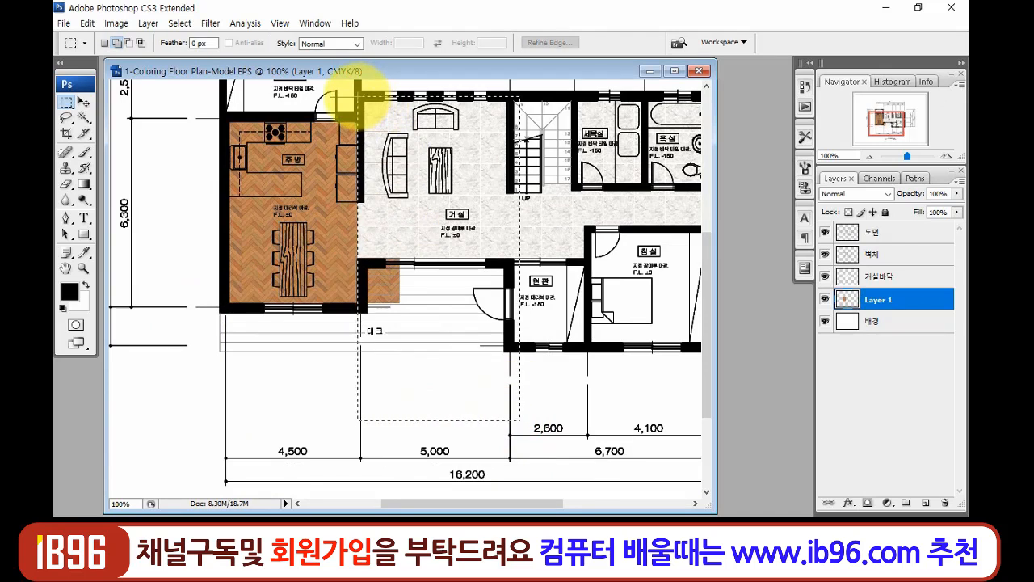
{"action": "key", "text": "Delete"}
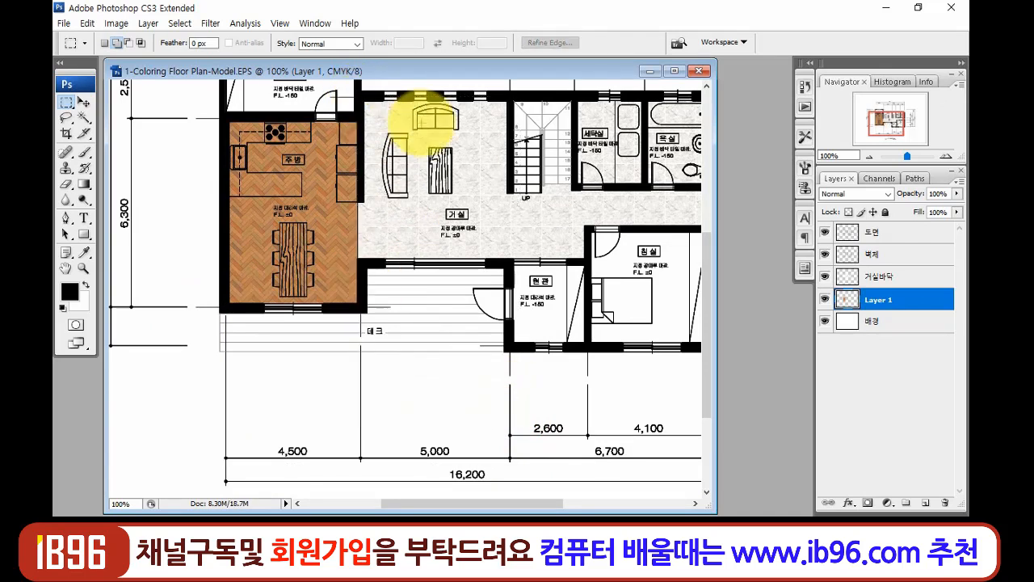
- Duplicate the wood flooring into the bedroom (침실) and align the copy with the room's upper-left inner corner
{"action": "left_click_drag", "start_coordinate": [476, 247], "coordinate": [407, 341]}
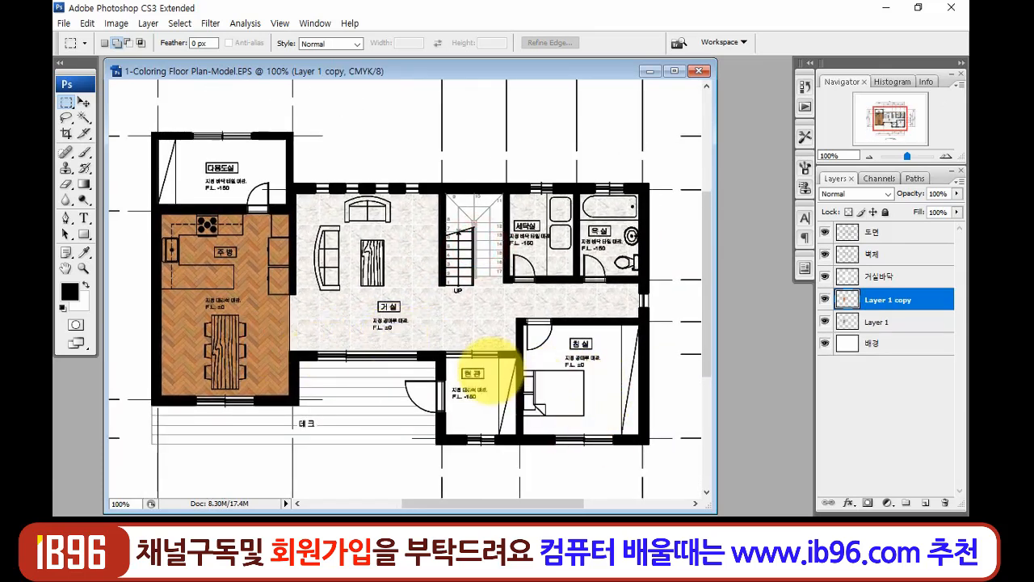
{"action": "key", "text": "v"}
{"action": "left_click_drag", "start_coordinate": [253, 321], "coordinate": [618, 432]}
{"action": "key", "text": "z"}
{"action": "left_click_drag", "start_coordinate": [470, 299], "coordinate": [643, 405]}
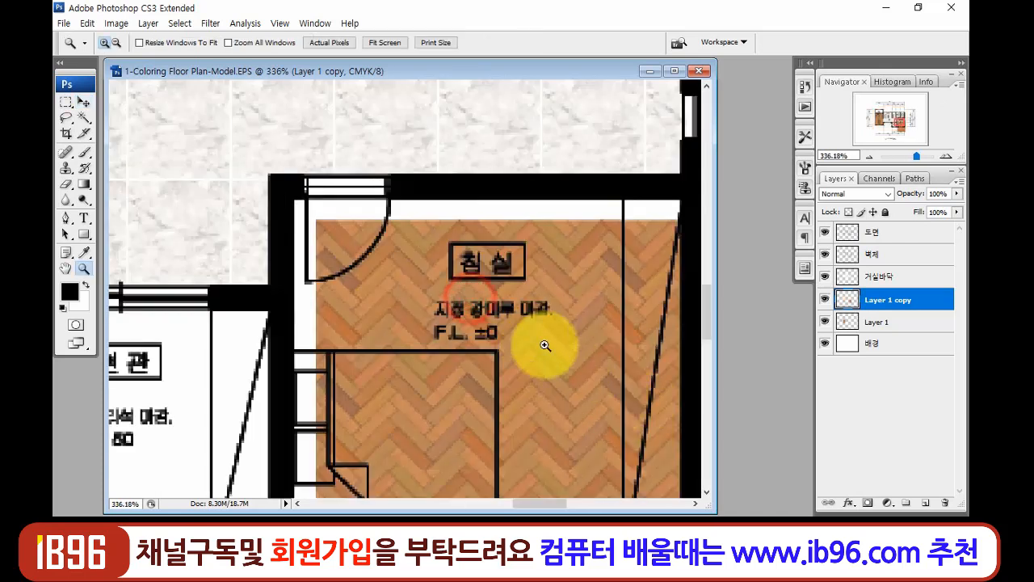
{"action": "key", "text": "v"}
{"action": "left_click_drag", "start_coordinate": [517, 355], "coordinate": [492, 324]}
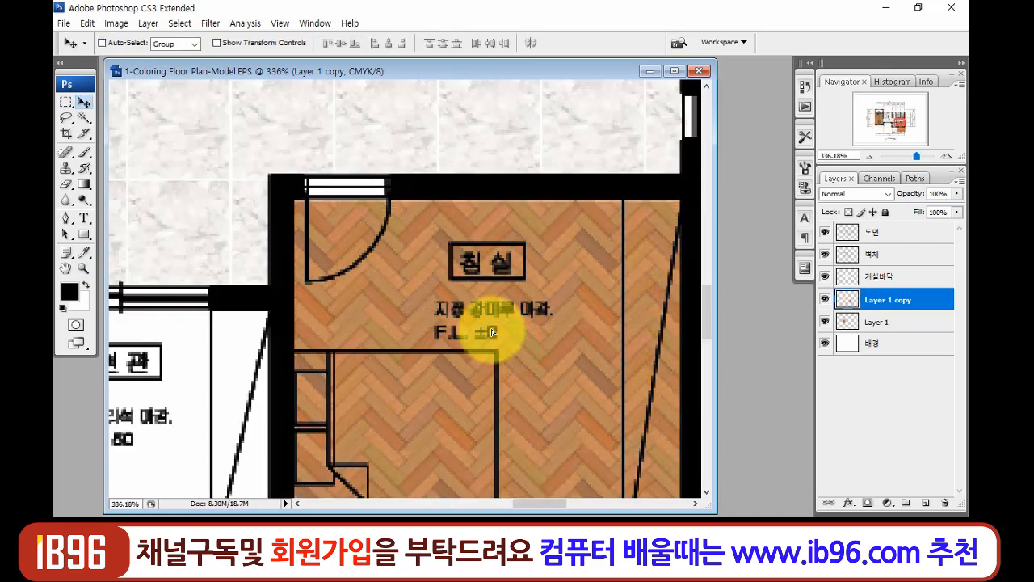
- Select and delete the parts of the wood copy that extend beyond the bedroom's right and lower walls
{"action": "key", "text": "z"}
{"action": "right_click", "coordinate": [534, 345]}
{"action": "left_click", "coordinate": [556, 357]}
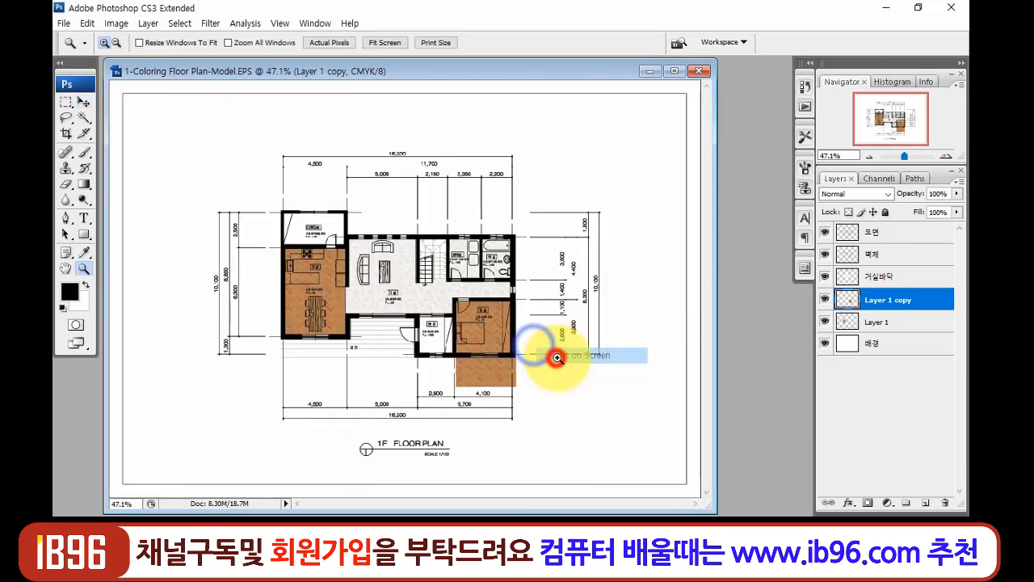
{"action": "left_click_drag", "start_coordinate": [401, 264], "coordinate": [623, 441]}
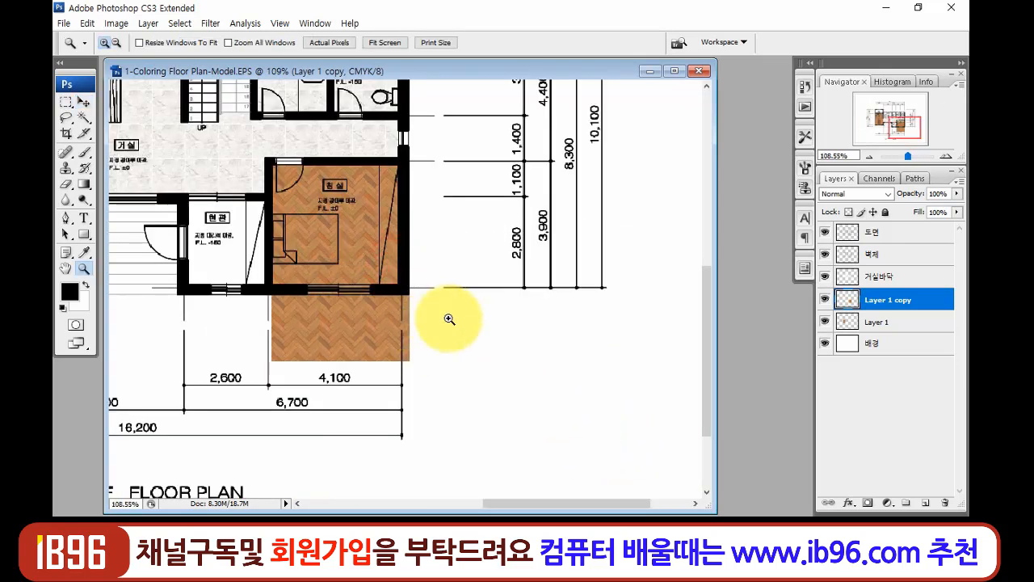
{"action": "key", "text": "m"}
{"action": "left_click_drag", "start_coordinate": [529, 436], "coordinate": [401, 131]}
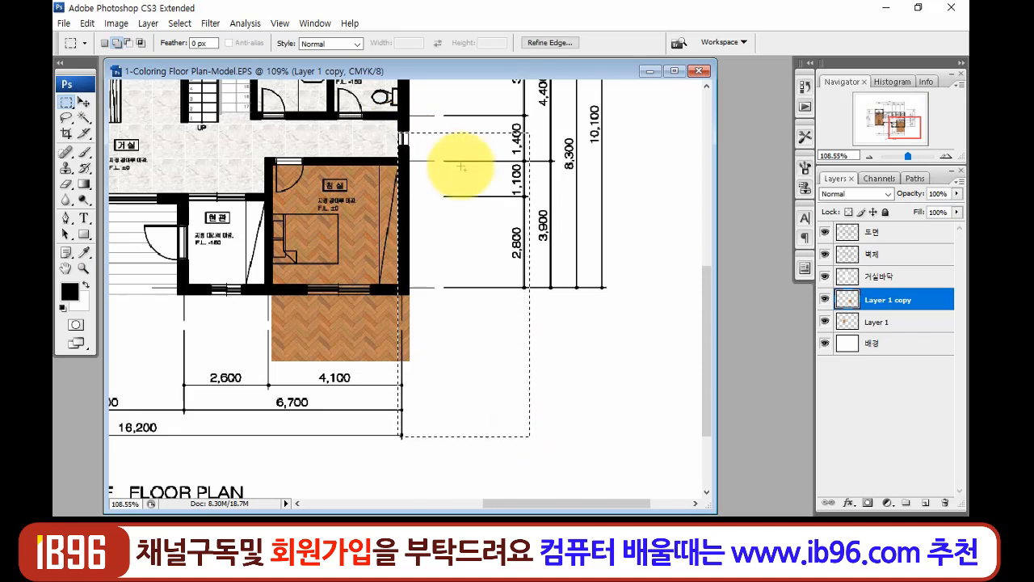
{"action": "left_click_drag", "start_coordinate": [218, 421], "coordinate": [449, 287]}
{"action": "key", "text": "z"}
{"action": "left_click_drag", "start_coordinate": [275, 260], "coordinate": [415, 323]}
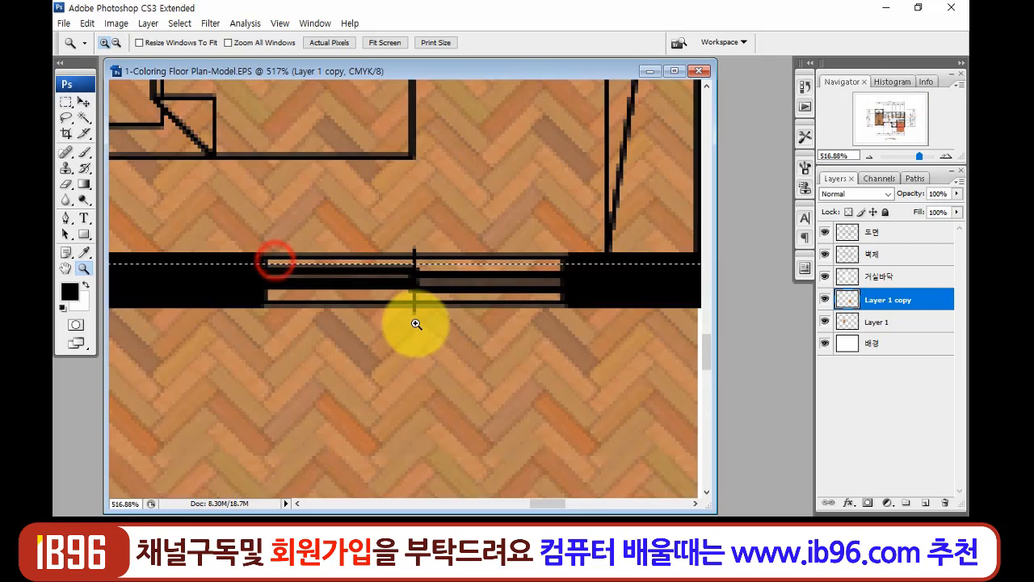
{"action": "key", "text": "Delete"}
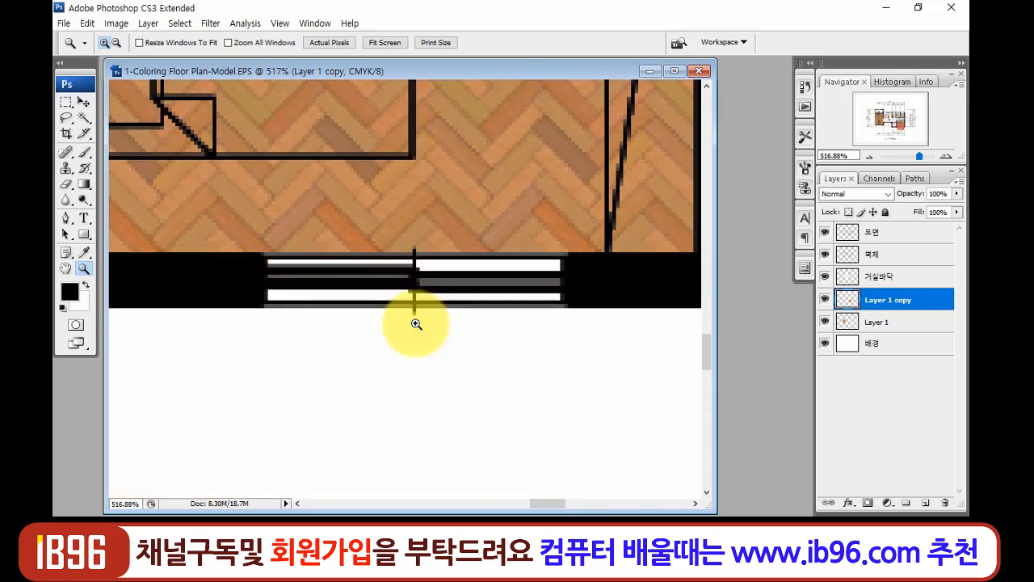
{"action": "right_click", "coordinate": [475, 278]}
{"action": "left_click", "coordinate": [540, 315]}
{"action": "left_click_drag", "start_coordinate": [309, 198], "coordinate": [502, 341]}
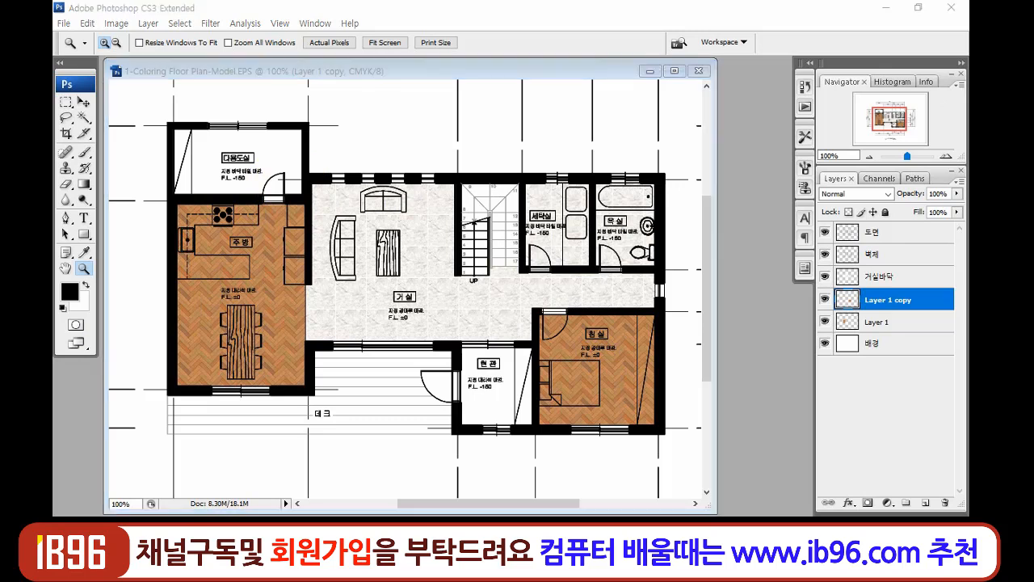
- Switch to the MAP folder in File Explorer and open Grigio.jpg in Photoshop
{"action": "key", "text": "alt+Tab"}
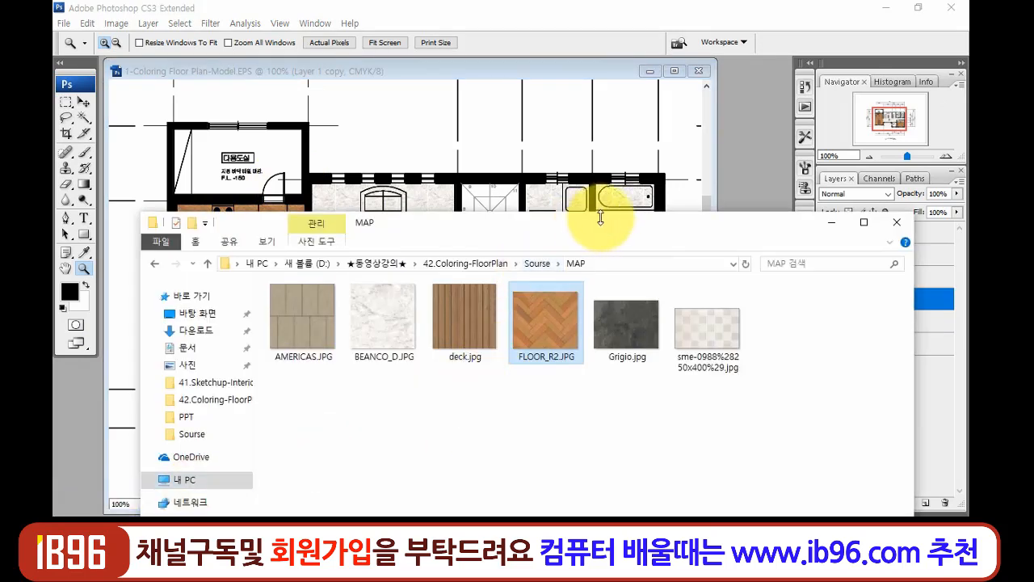
{"action": "left_click_drag", "start_coordinate": [619, 247], "coordinate": [586, 251]}
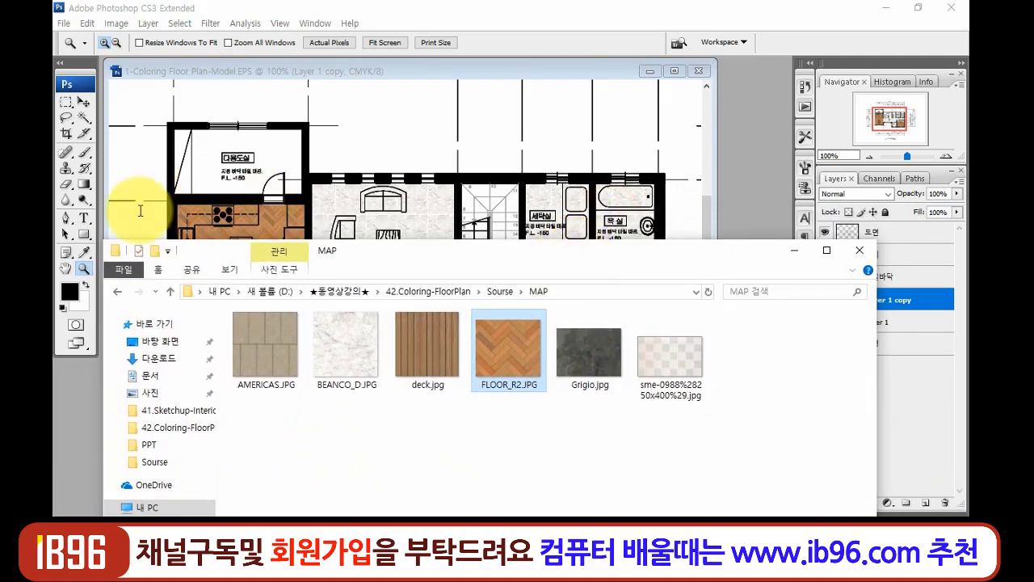
{"action": "left_click_drag", "start_coordinate": [395, 248], "coordinate": [409, 253]}
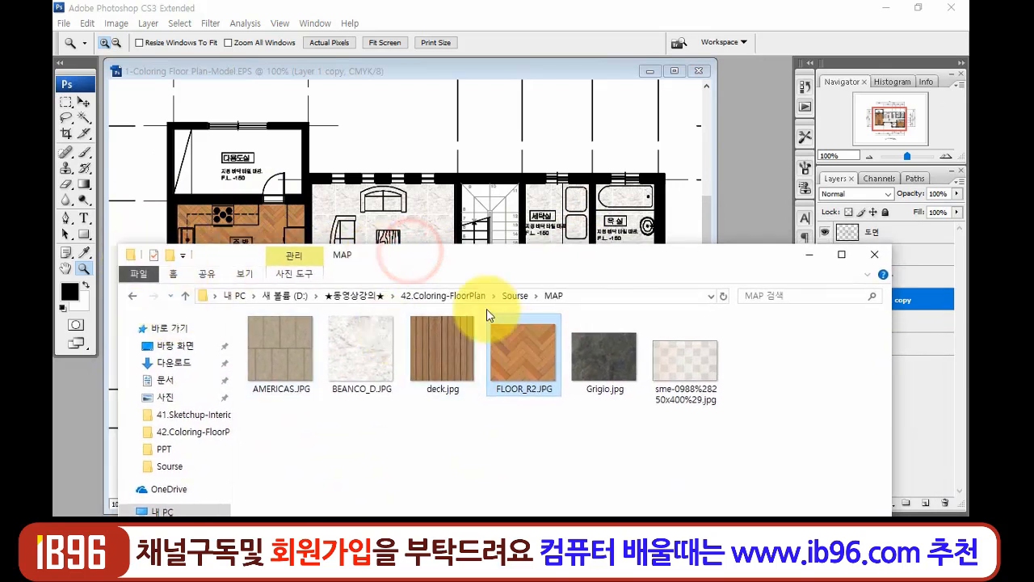
{"action": "left_click", "coordinate": [79, 87]}
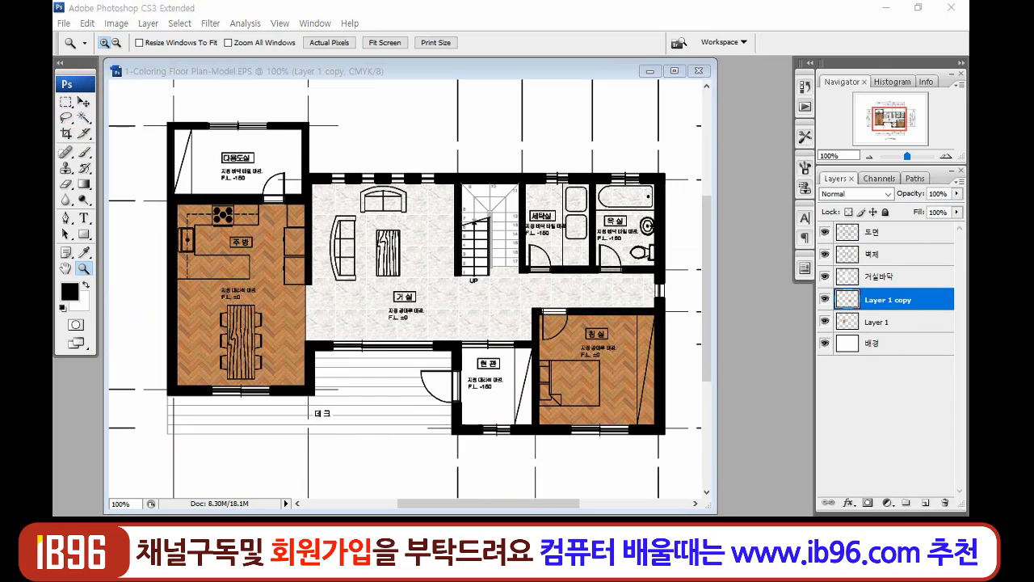
{"action": "key", "text": "alt+Tab"}
{"action": "left_click", "coordinate": [598, 356]}
{"action": "left_click_drag", "start_coordinate": [590, 355], "coordinate": [568, 196]}
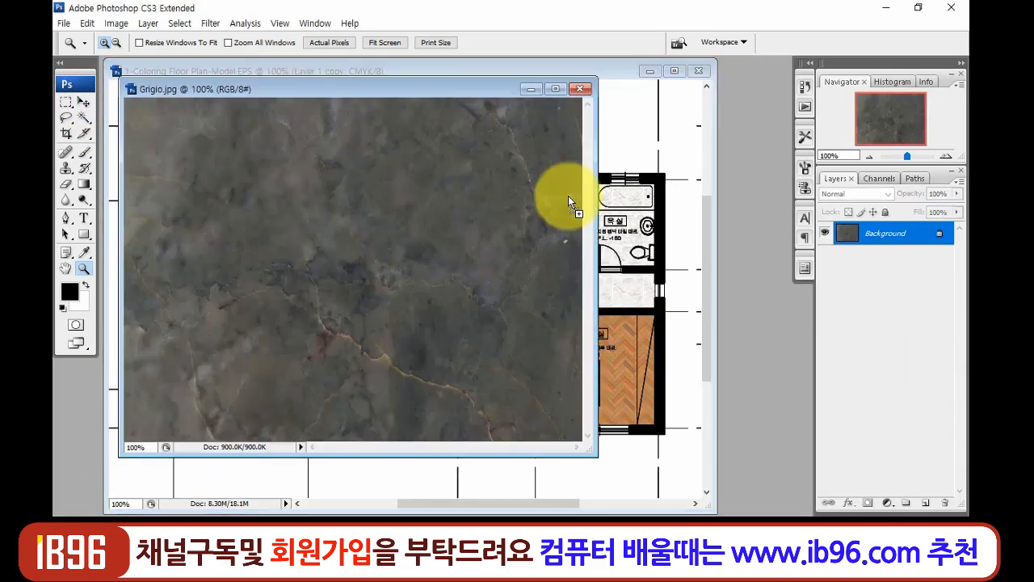
- Copy the Grigio dark marble image into the floor plan as a new layer
{"action": "key", "text": "v"}
{"action": "left_click_drag", "start_coordinate": [511, 369], "coordinate": [638, 473]}
{"action": "left_click_drag", "start_coordinate": [606, 428], "coordinate": [422, 403]}
{"action": "left_click_drag", "start_coordinate": [460, 379], "coordinate": [505, 411]}
- Scale the dark marble layer down proportionally and place it over the deck and entrance (현관)
{"action": "key", "text": "ctrl+t"}
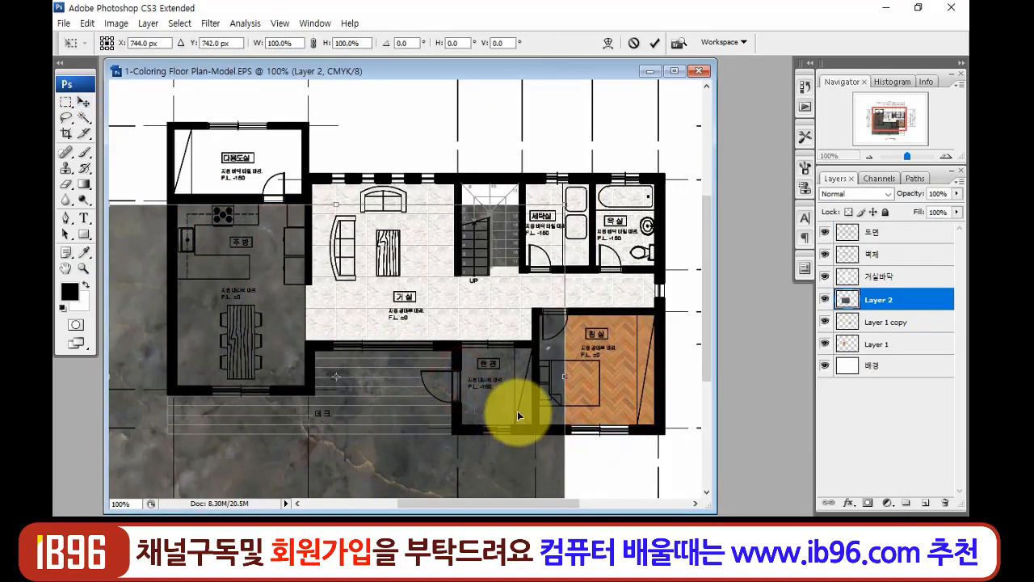
{"action": "left_click_drag", "start_coordinate": [563, 206], "coordinate": [306, 398]}
{"action": "left_click_drag", "start_coordinate": [242, 426], "coordinate": [452, 342]}
{"action": "left_click_drag", "start_coordinate": [401, 402], "coordinate": [391, 427]}
{"action": "key", "text": "Return"}
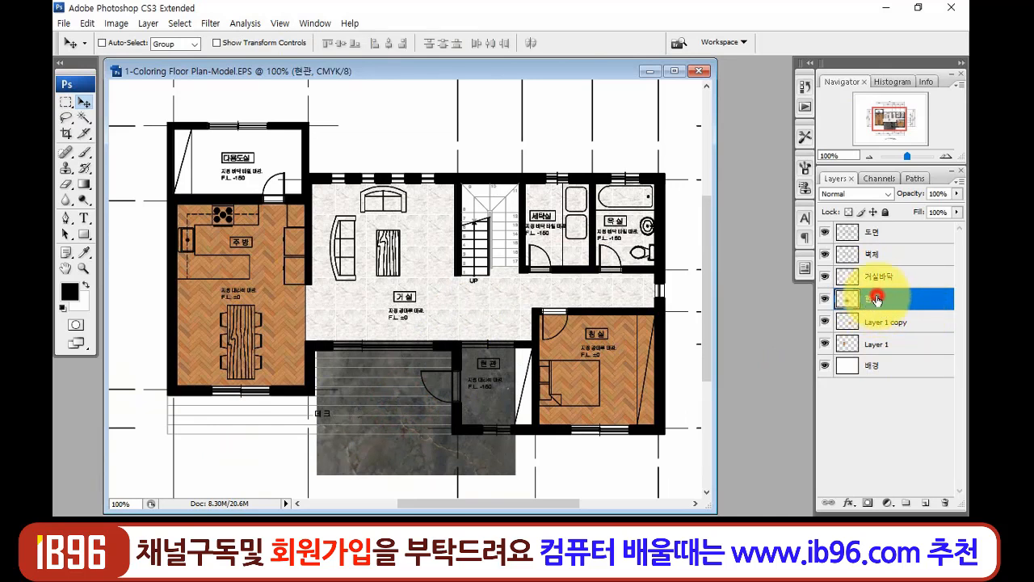
- Rename the dark marble layer 현관바닥, the bedroom wood layer 침실바닥 and the kitchen wood layer 주방바닥
{"action": "left_click", "coordinate": [889, 301]}
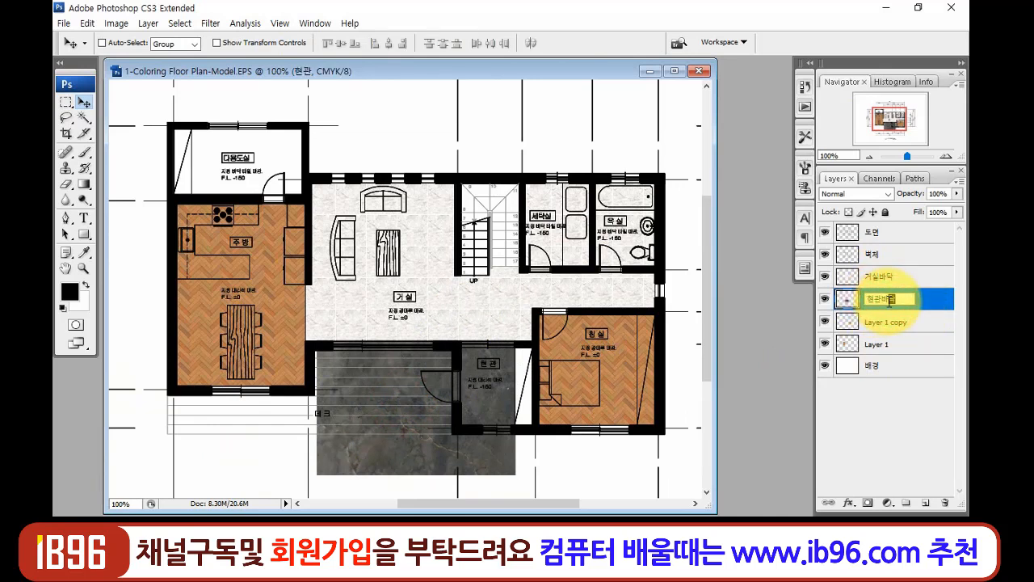
{"action": "left_click", "coordinate": [825, 321]}
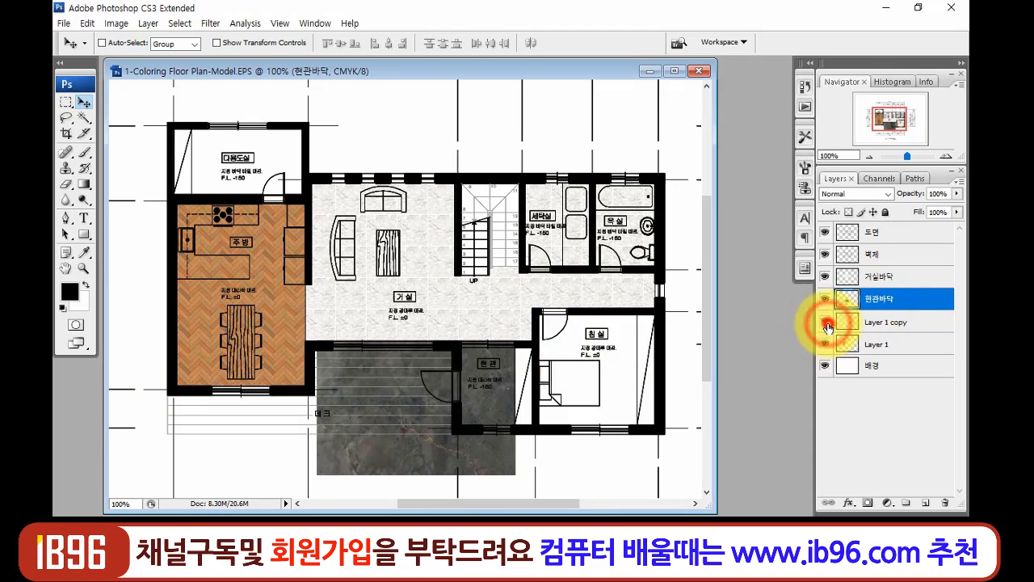
{"action": "left_click", "coordinate": [825, 321]}
{"action": "double_click", "coordinate": [859, 329]}
{"action": "left_click", "coordinate": [944, 149]}
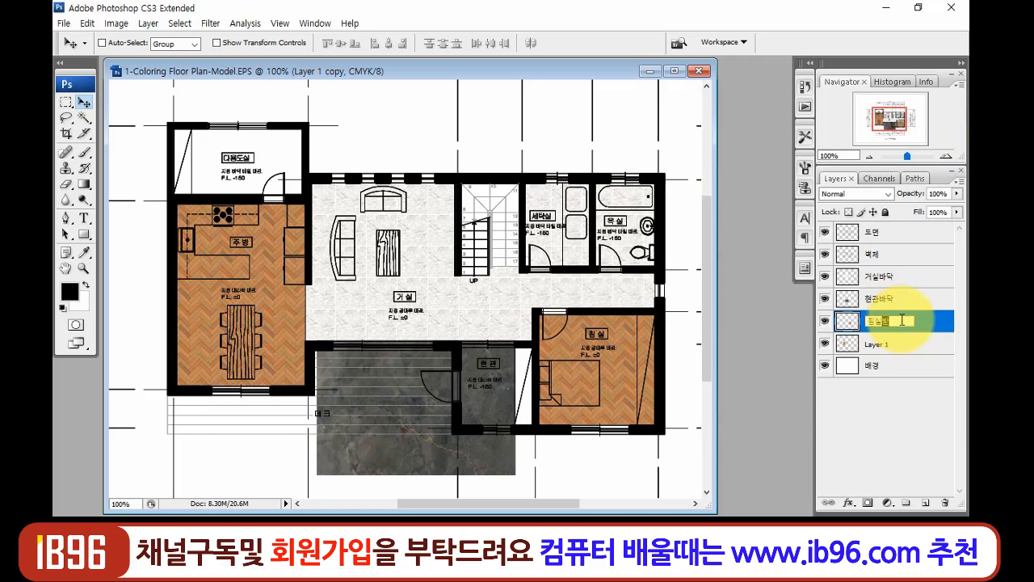
{"action": "double_click", "coordinate": [879, 346]}
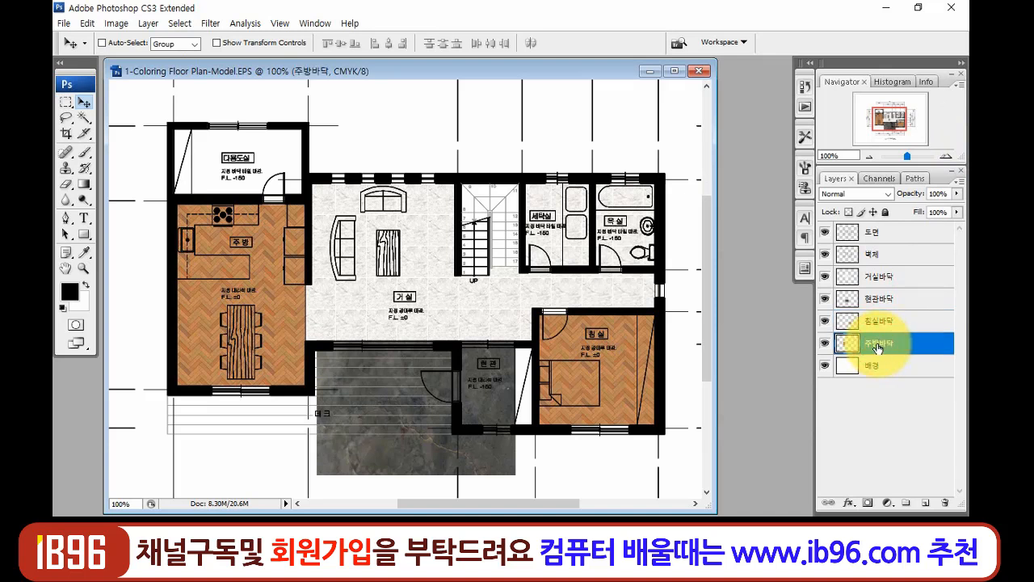
- Select the 현관바닥 layer and move the dark marble so it reaches the entrance's right wall
{"action": "right_click", "coordinate": [395, 418]}
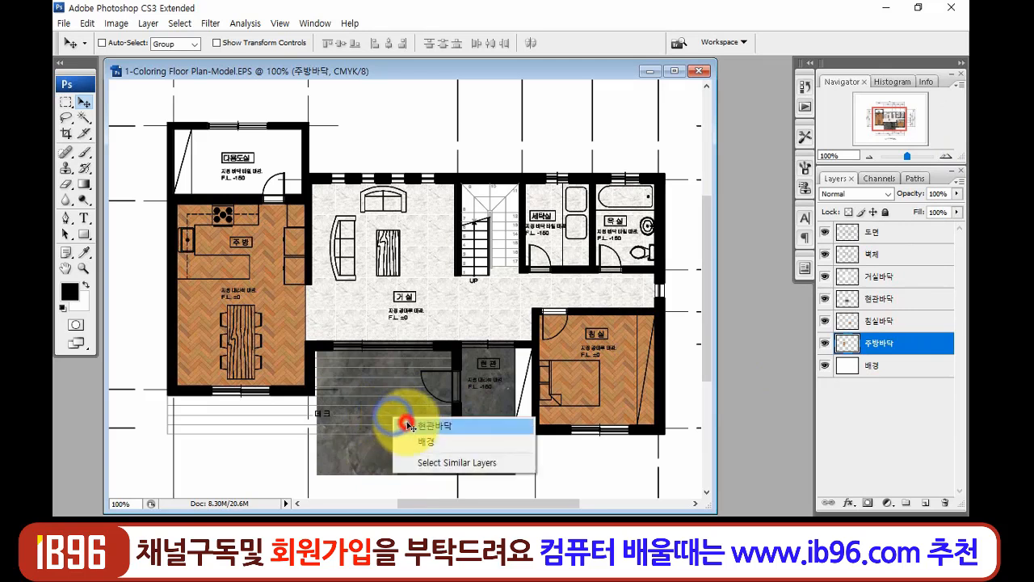
{"action": "left_click", "coordinate": [415, 422]}
{"action": "key", "text": "z"}
{"action": "left_click_drag", "start_coordinate": [312, 312], "coordinate": [531, 461]}
{"action": "left_click_drag", "start_coordinate": [428, 348], "coordinate": [395, 361]}
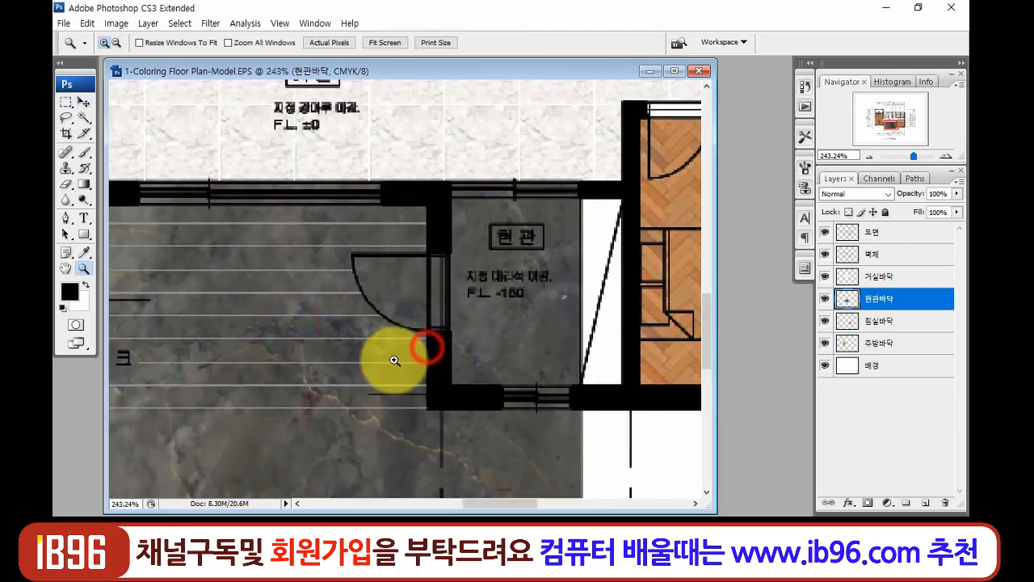
{"action": "key", "text": "v"}
{"action": "left_click_drag", "start_coordinate": [320, 402], "coordinate": [358, 449]}
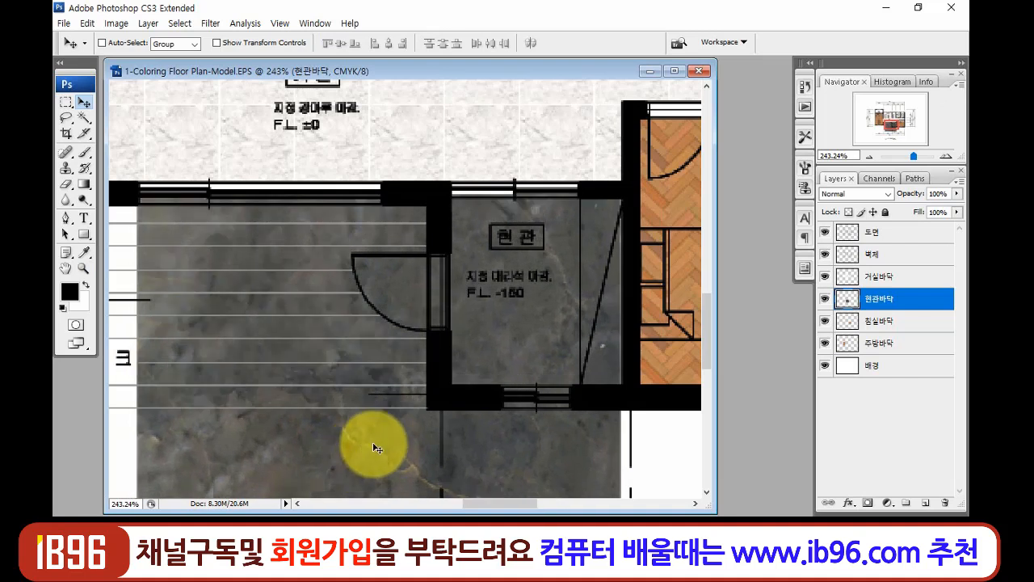
- Scale the dark marble to 37.8% and place it in the upper part of the entrance
{"action": "key", "text": "ctrl+minus"}
{"action": "key", "text": "ctrl+minus"}
{"action": "key", "text": "ctrl+minus"}
{"action": "key", "text": "ctrl+t"}
{"action": "left_click_drag", "start_coordinate": [333, 363], "coordinate": [424, 314]}
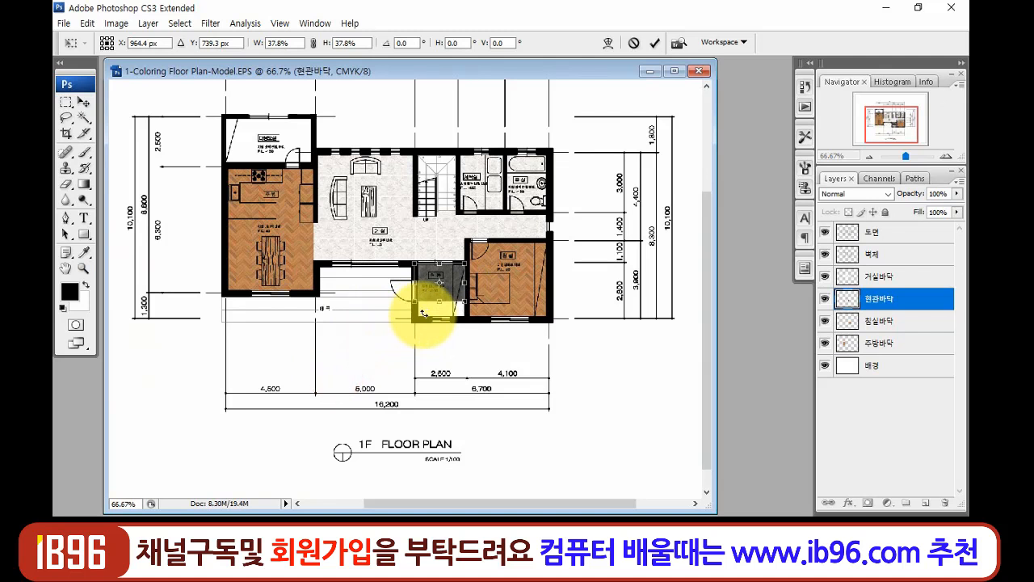
{"action": "key", "text": "Return"}
- Scale the entrance marble to 72.3%, then duplicate it downward to cover the entrance's lower part
{"action": "key", "text": "z"}
{"action": "left_click_drag", "start_coordinate": [371, 209], "coordinate": [469, 347]}
{"action": "key", "text": "v"}
{"action": "key", "text": "ctrl+t"}
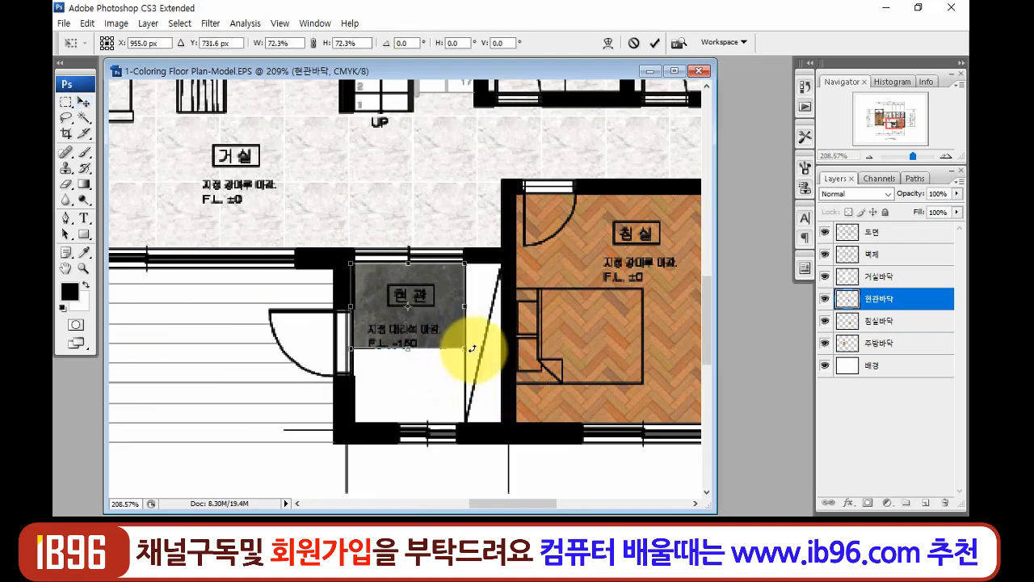
{"action": "key", "text": "Return"}
{"action": "left_click_drag", "start_coordinate": [477, 295], "coordinate": [443, 385]}
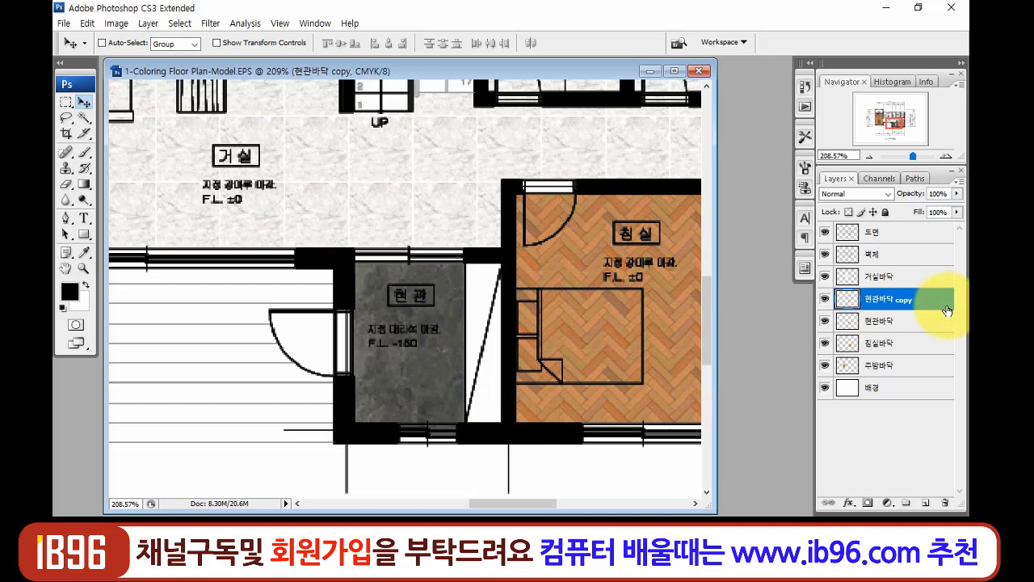
- Merge the duplicated entrance marble into the 현관바닥 layer and trim off the marble extending below the entrance
{"action": "key", "text": "ctrl+e"}
{"action": "left_click", "coordinate": [826, 298]}
{"action": "left_click", "coordinate": [826, 298]}
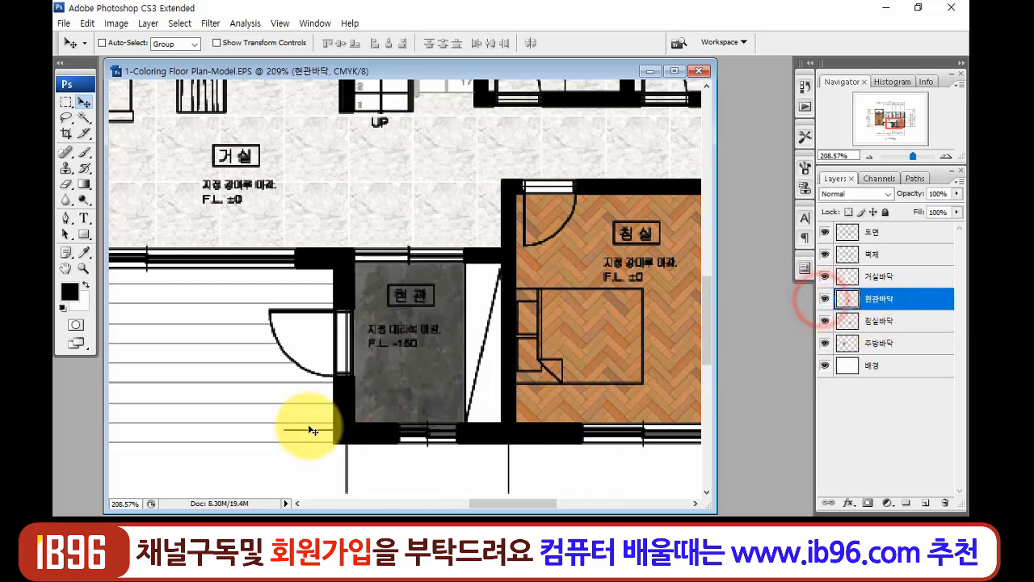
{"action": "key", "text": "m"}
{"action": "left_click_drag", "start_coordinate": [289, 471], "coordinate": [477, 424]}
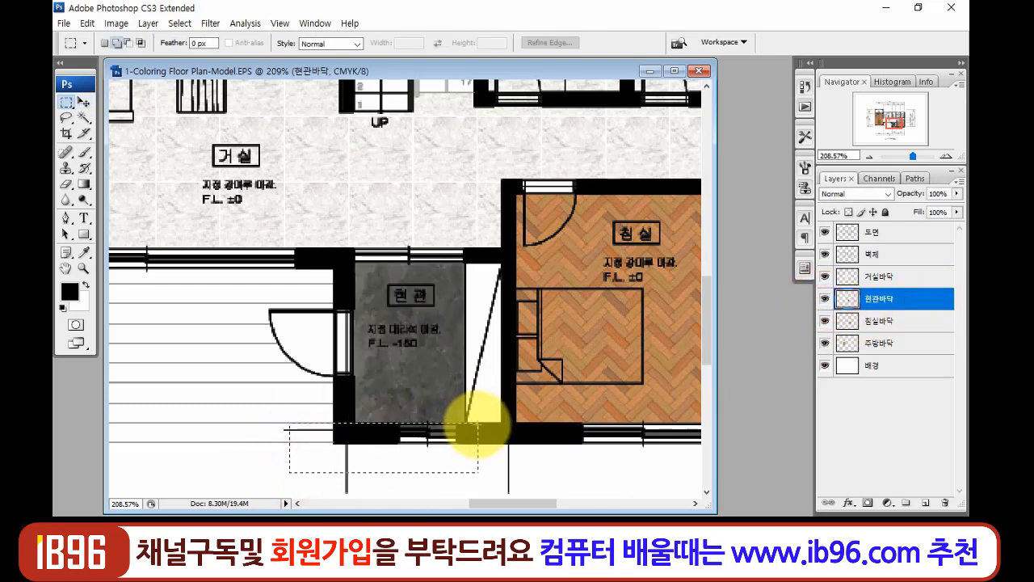
{"action": "key", "text": "z"}
{"action": "right_click", "coordinate": [456, 363]}
{"action": "left_click", "coordinate": [485, 391]}
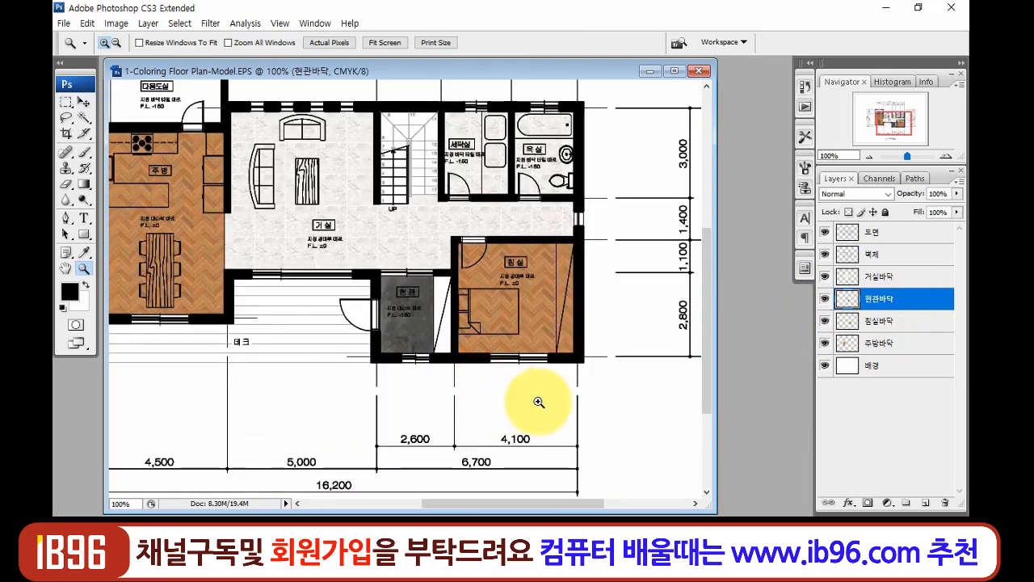
- On the 거실바닥 layer, delete the living room marble from the laundry room and bathroom areas
{"action": "left_click_drag", "start_coordinate": [446, 312], "coordinate": [470, 378]}
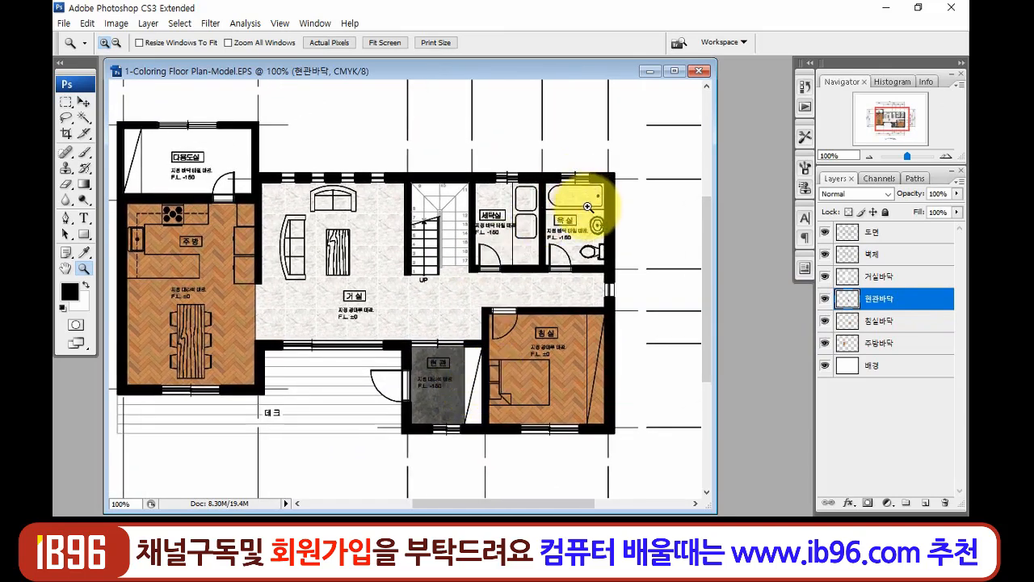
{"action": "left_click", "coordinate": [901, 279]}
{"action": "left_click", "coordinate": [825, 277]}
{"action": "left_click", "coordinate": [825, 277]}
{"action": "key", "text": "m"}
{"action": "left_click_drag", "start_coordinate": [647, 140], "coordinate": [474, 270]}
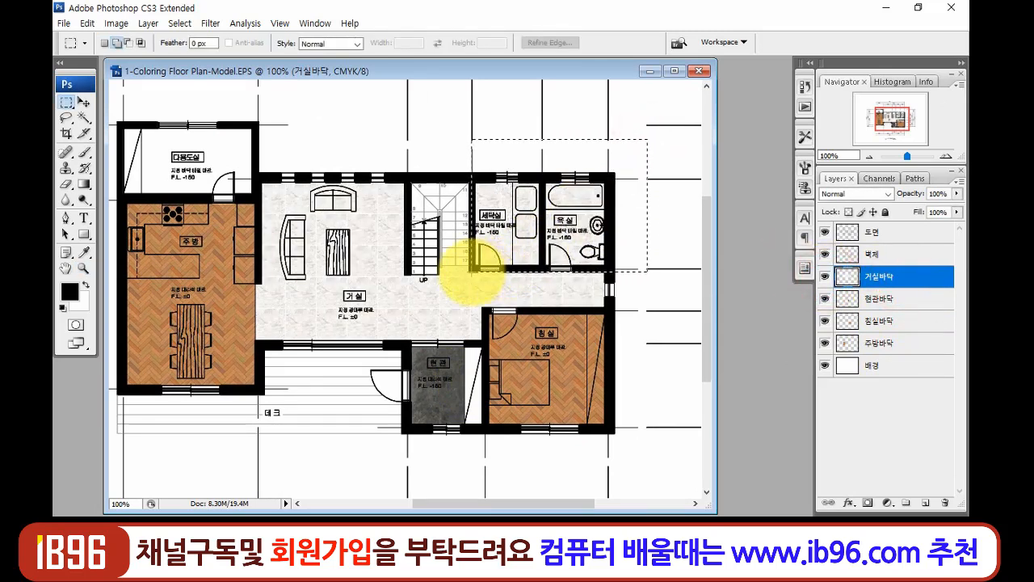
{"action": "key", "text": "Delete"}
{"action": "key", "text": "ctrl+d"}
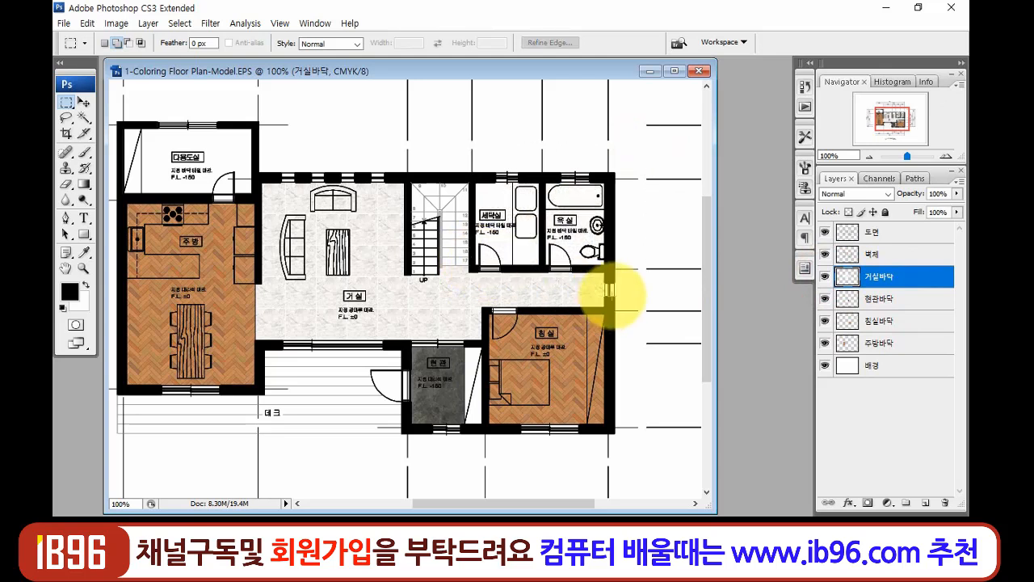
- Open AMERICAS.JPG from the MAP folder and copy its tile texture into the floor plan
{"action": "left_click_drag", "start_coordinate": [412, 261], "coordinate": [508, 264]}
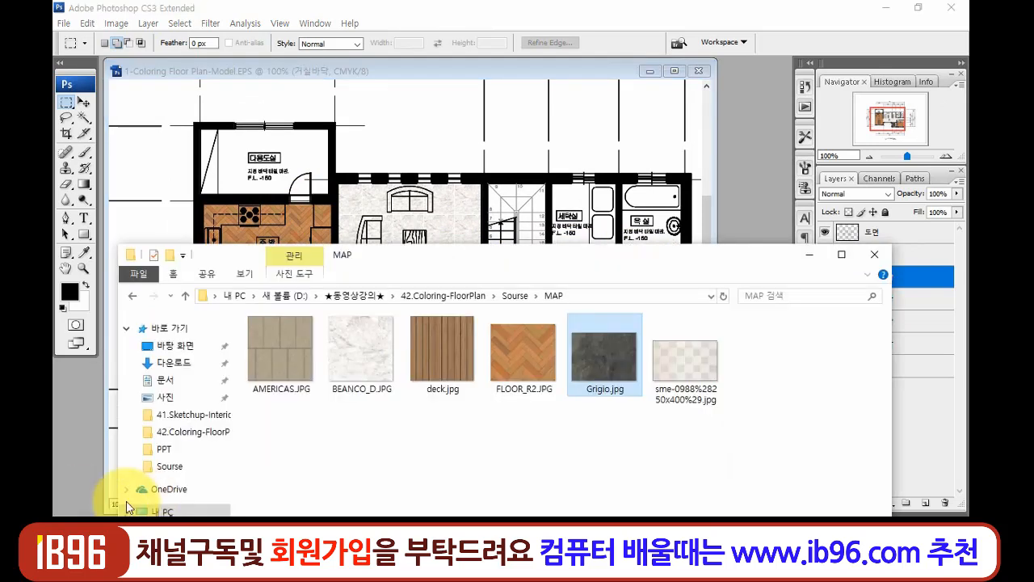
{"action": "left_click_drag", "start_coordinate": [635, 255], "coordinate": [665, 294]}
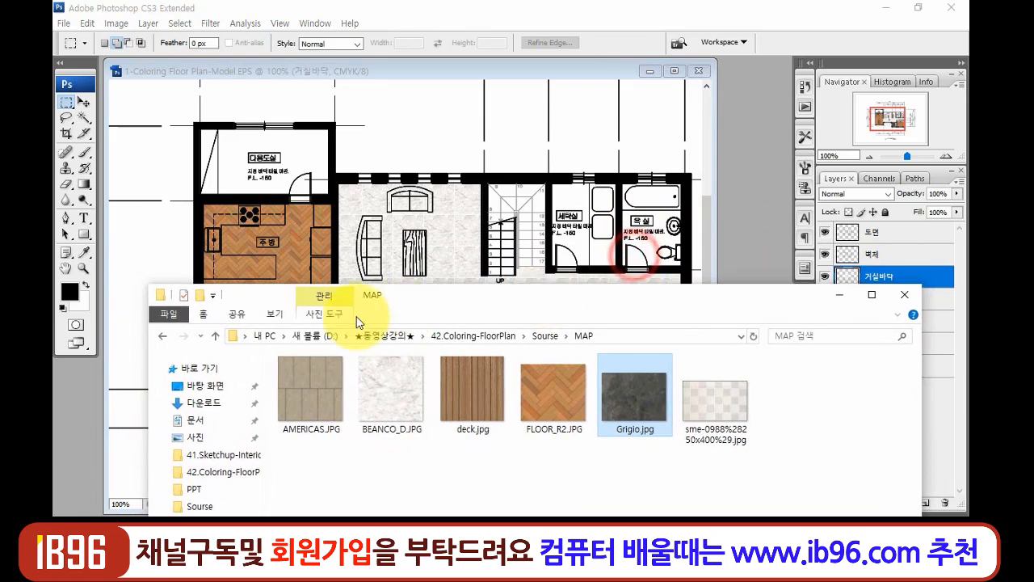
{"action": "left_click", "coordinate": [81, 98]}
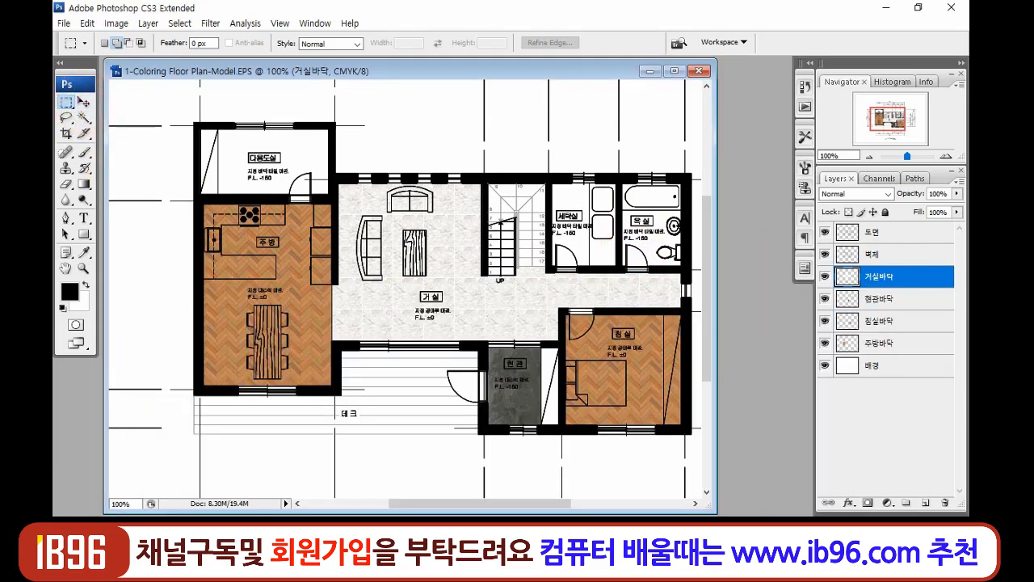
{"action": "key", "text": "alt+Tab"}
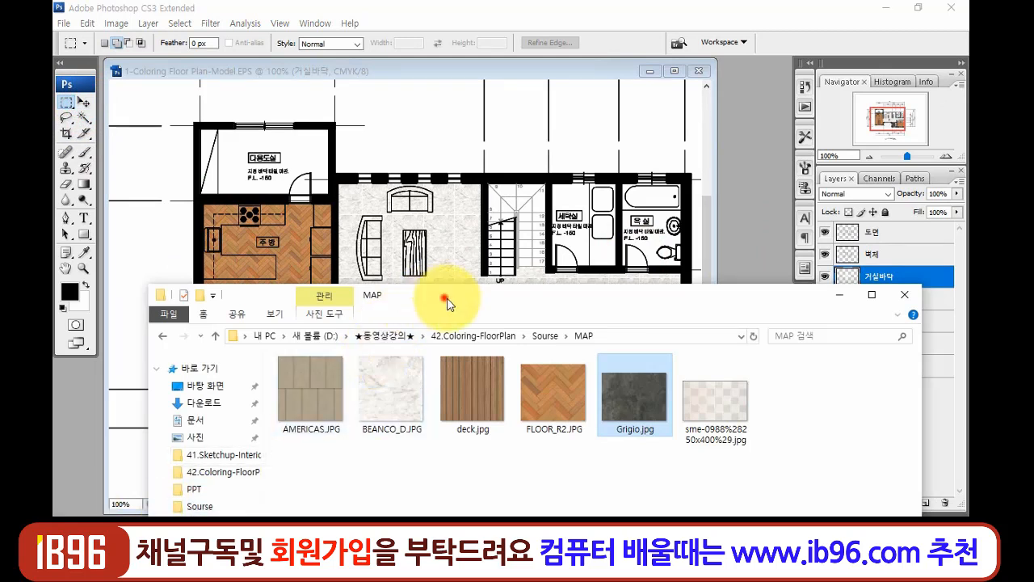
{"action": "left_click_drag", "start_coordinate": [450, 294], "coordinate": [525, 312]}
{"action": "left_click_drag", "start_coordinate": [392, 412], "coordinate": [424, 239]}
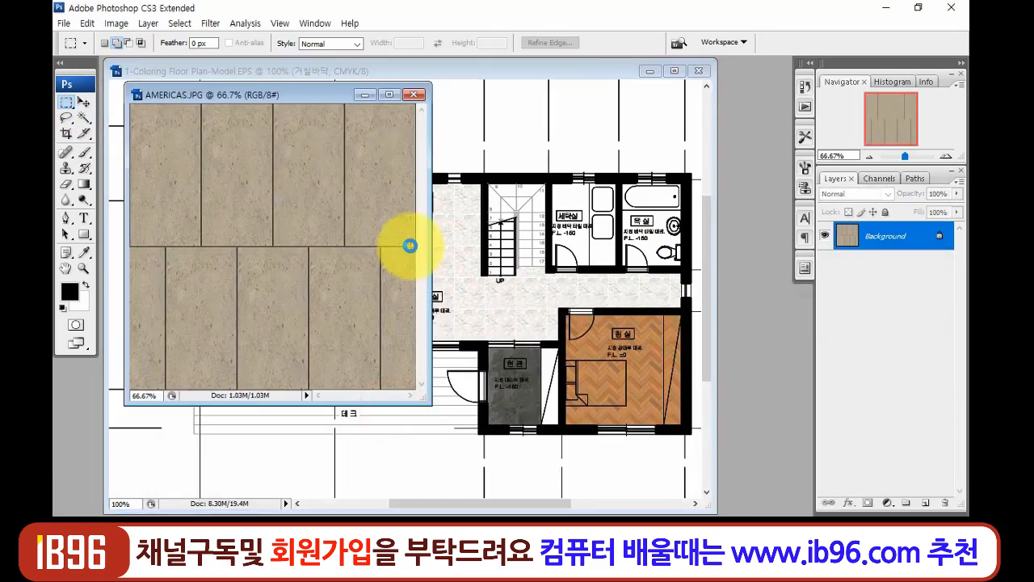
{"action": "left_click_drag", "start_coordinate": [305, 86], "coordinate": [420, 64]}
{"action": "left_click", "coordinate": [83, 102]}
{"action": "left_click_drag", "start_coordinate": [303, 245], "coordinate": [443, 293]}
- Rotate the tile texture a quarter turn, scale it to 13.9% and place it above the utility room
{"action": "key", "text": "ctrl+t"}
{"action": "left_click_drag", "start_coordinate": [619, 462], "coordinate": [580, 249]}
{"action": "key", "text": "Return"}
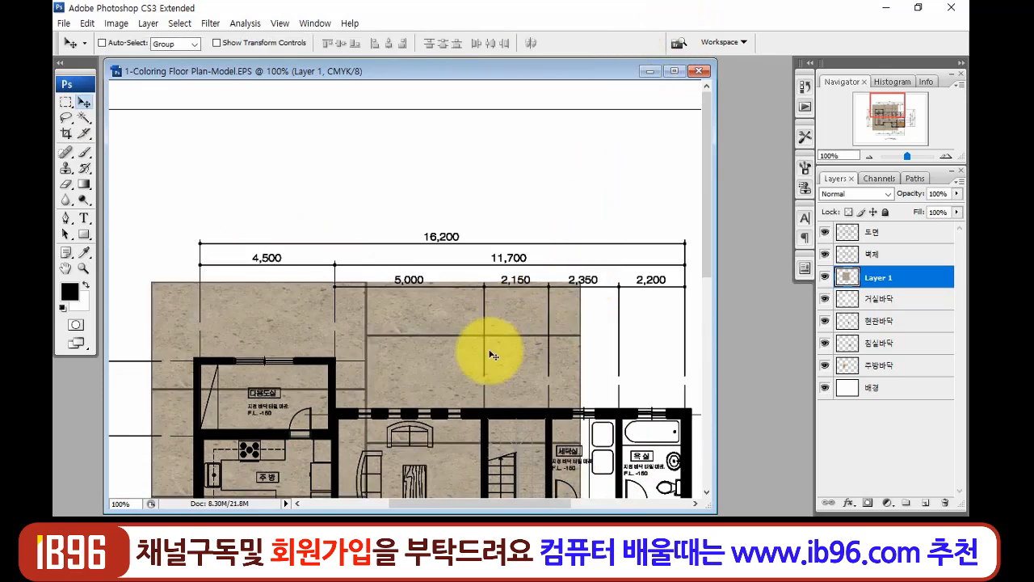
{"action": "left_click_drag", "start_coordinate": [443, 388], "coordinate": [449, 263]}
{"action": "key", "text": "ctrl+t"}
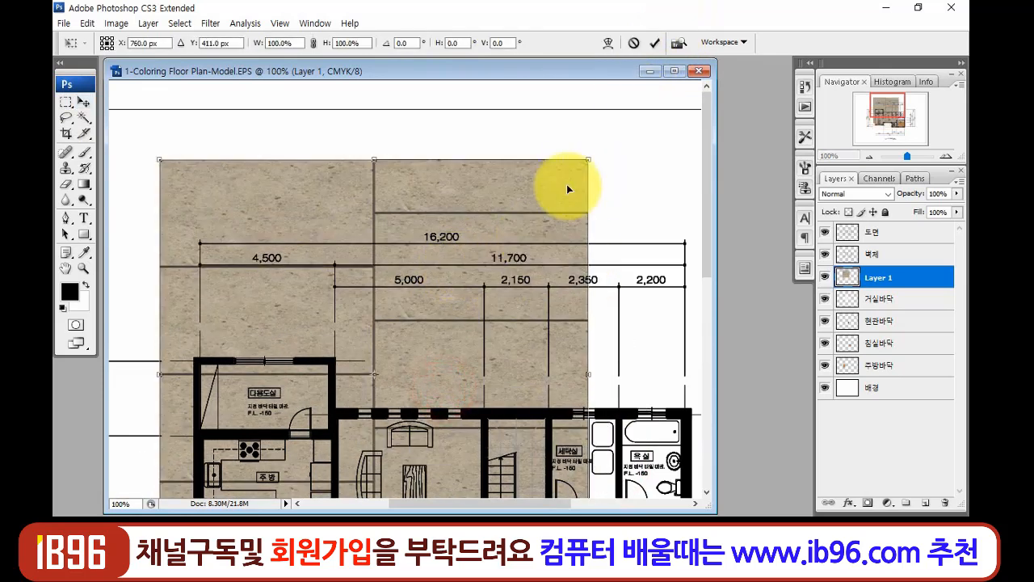
{"action": "left_click_drag", "start_coordinate": [591, 161], "coordinate": [342, 422]}
{"action": "left_click_drag", "start_coordinate": [294, 446], "coordinate": [251, 246]}
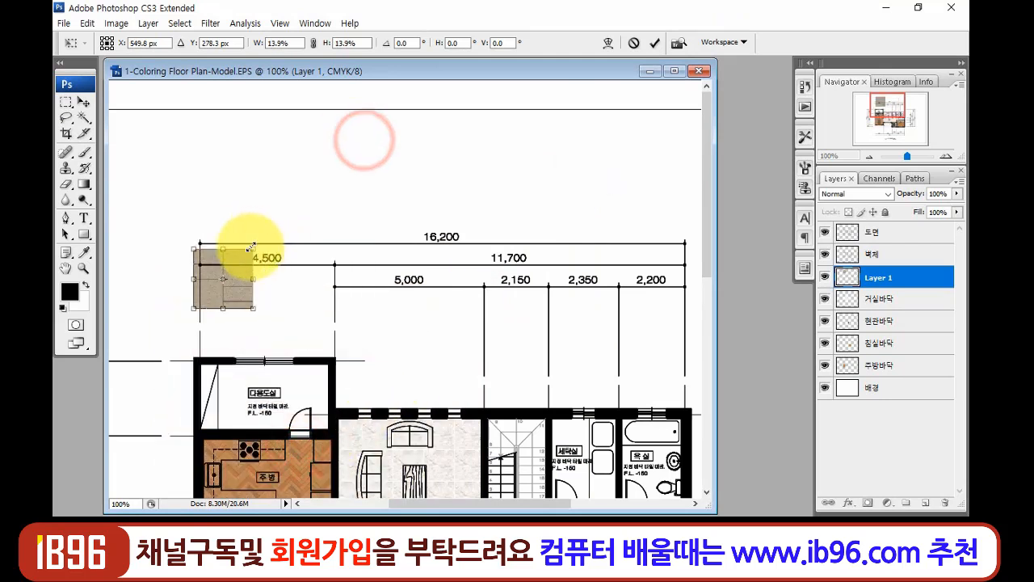
{"action": "key", "text": "Return"}
- Move the tile patch into the utility room, against the upper wall and the edge of the closet
{"action": "left_click_drag", "start_coordinate": [232, 282], "coordinate": [269, 403]}
{"action": "key", "text": "z"}
{"action": "left_click_drag", "start_coordinate": [184, 331], "coordinate": [345, 448]}
{"action": "key", "text": "v"}
{"action": "left_click_drag", "start_coordinate": [324, 314], "coordinate": [280, 301]}
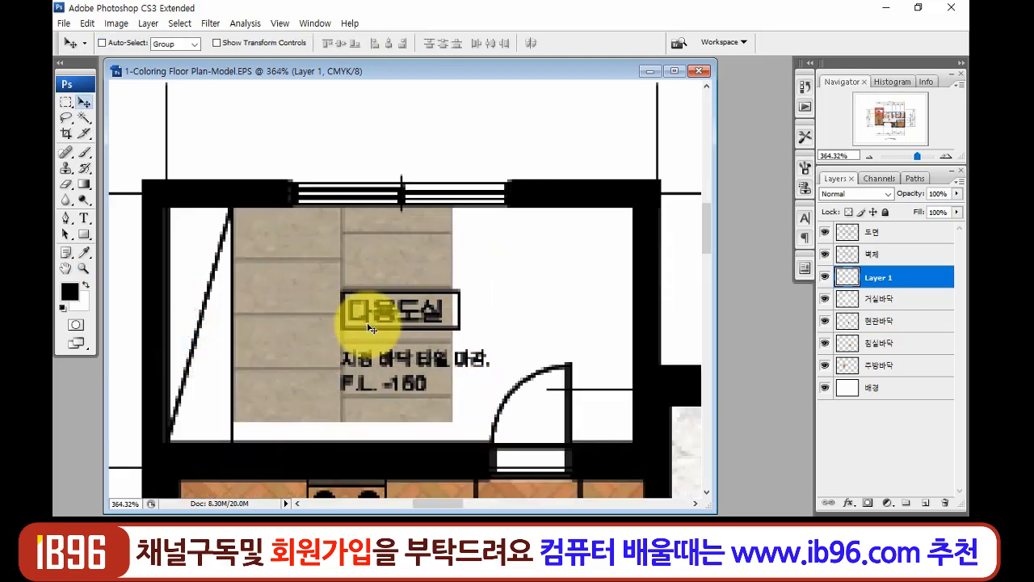
- Shrink the utility room tile patch to 61.6%, then scale it again to 85.1%
{"action": "key", "text": "ctrl+t"}
{"action": "left_click_drag", "start_coordinate": [455, 422], "coordinate": [285, 356]}
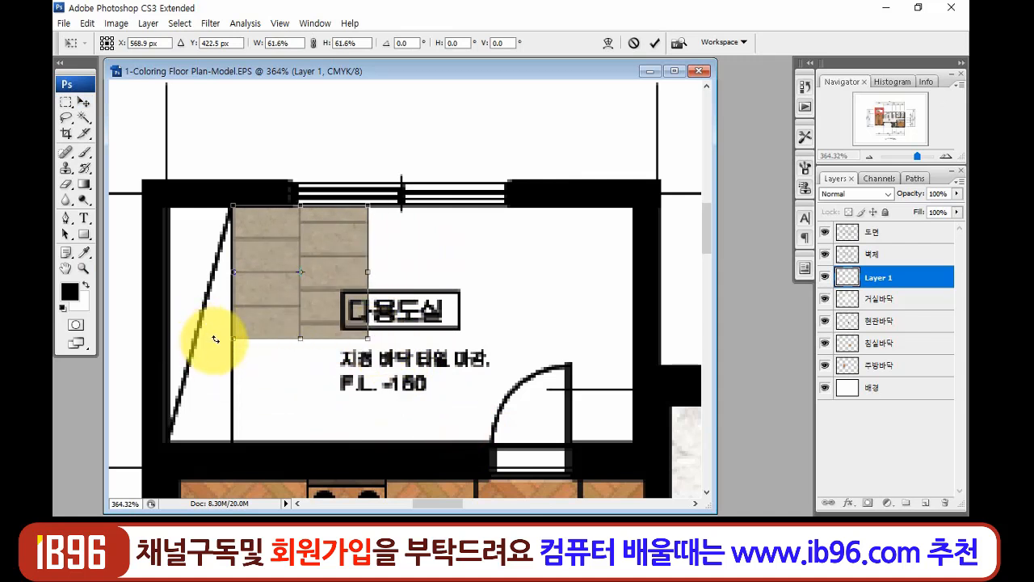
{"action": "key", "text": "Return"}
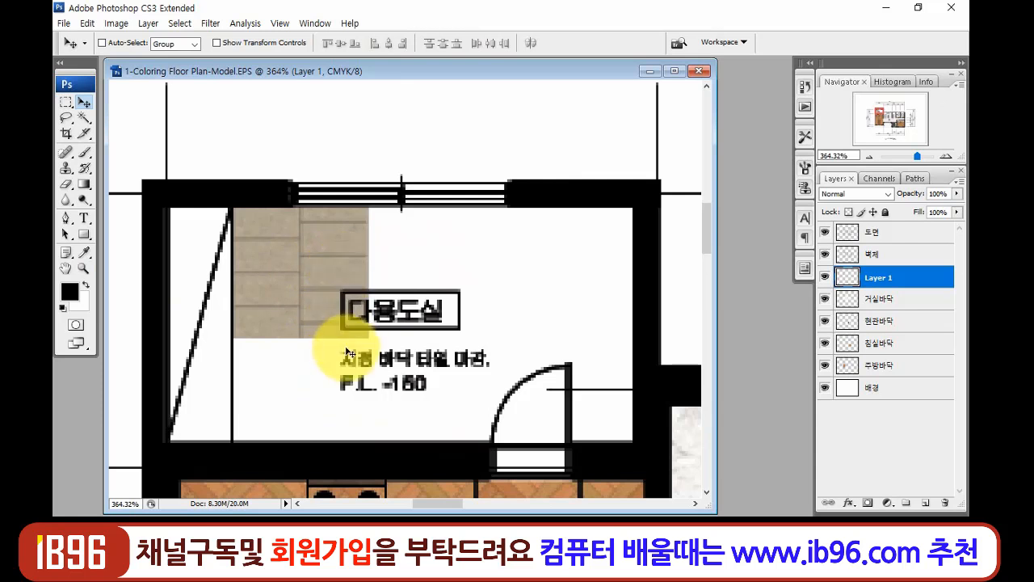
{"action": "key", "text": "ctrl+t"}
{"action": "left_click_drag", "start_coordinate": [366, 335], "coordinate": [349, 315]}
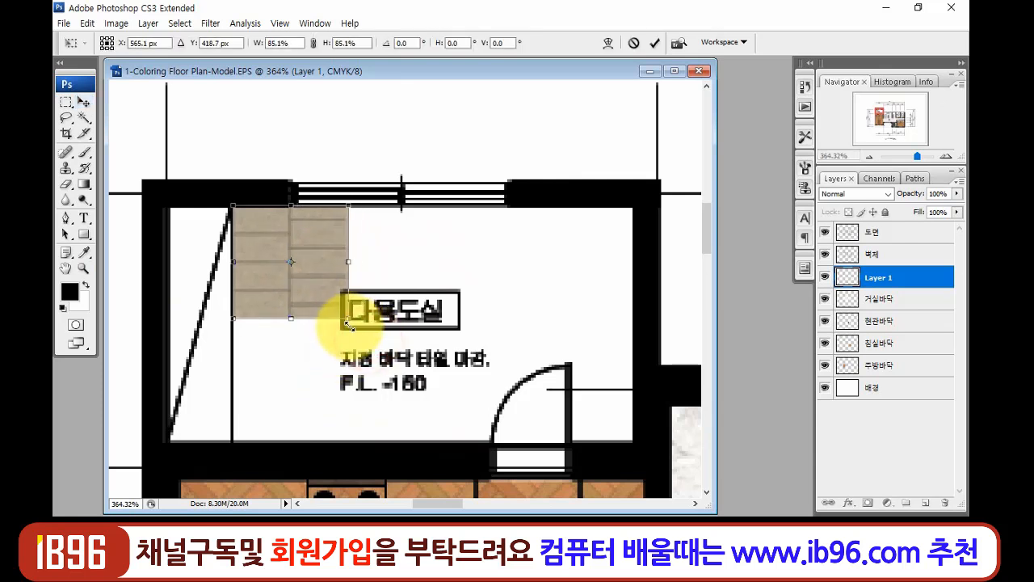
{"action": "key", "text": "Return"}
- Duplicate the tile patch, align the copy along its right edge and merge the two layers
{"action": "key", "text": "z"}
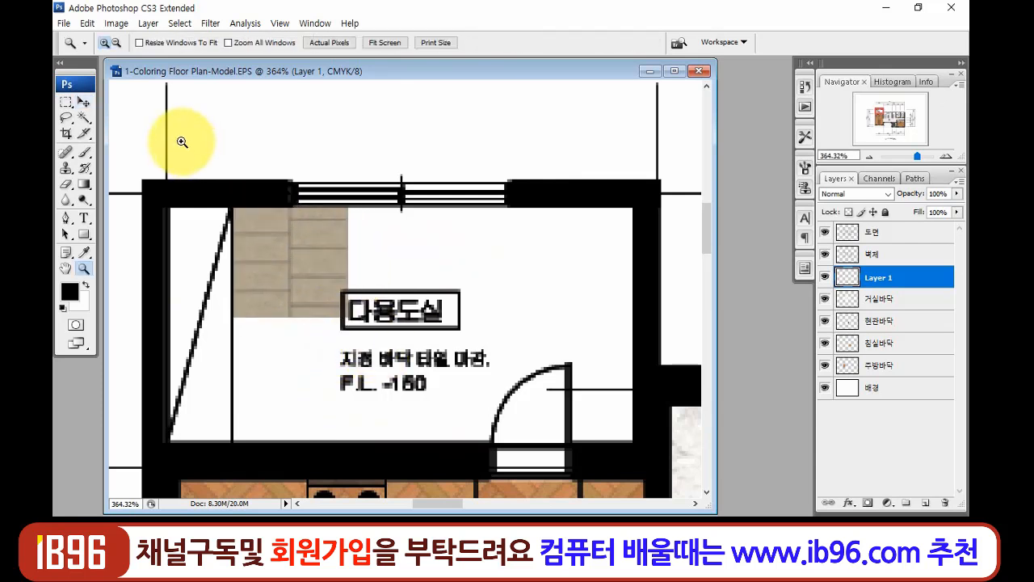
{"action": "left_click_drag", "start_coordinate": [186, 145], "coordinate": [505, 424]}
{"action": "left_click_drag", "start_coordinate": [445, 377], "coordinate": [413, 388]}
{"action": "key", "text": "v"}
{"action": "key", "text": "ctrl+j"}
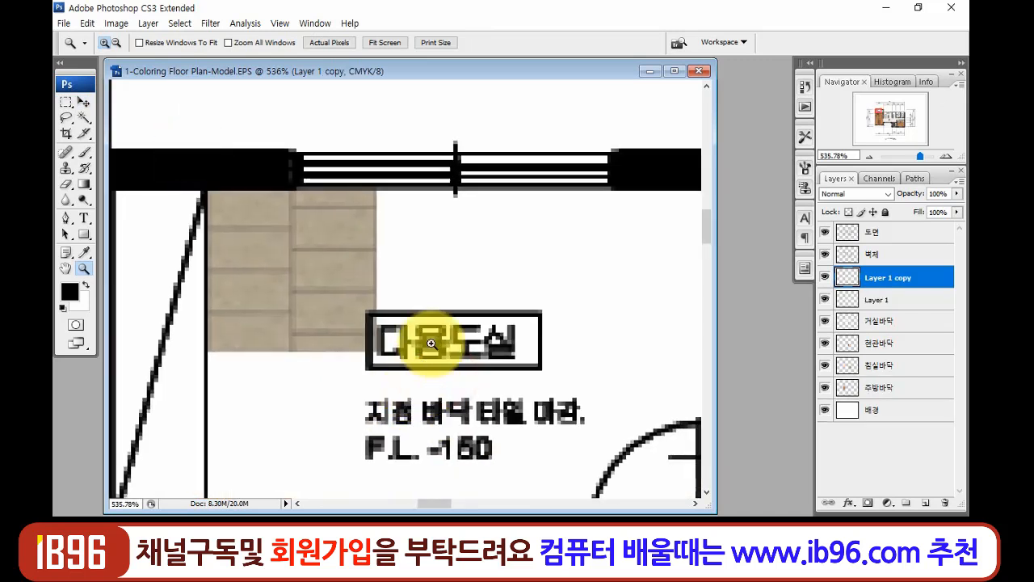
{"action": "left_click_drag", "start_coordinate": [315, 289], "coordinate": [496, 316]}
{"action": "key", "text": "ctrl+e"}
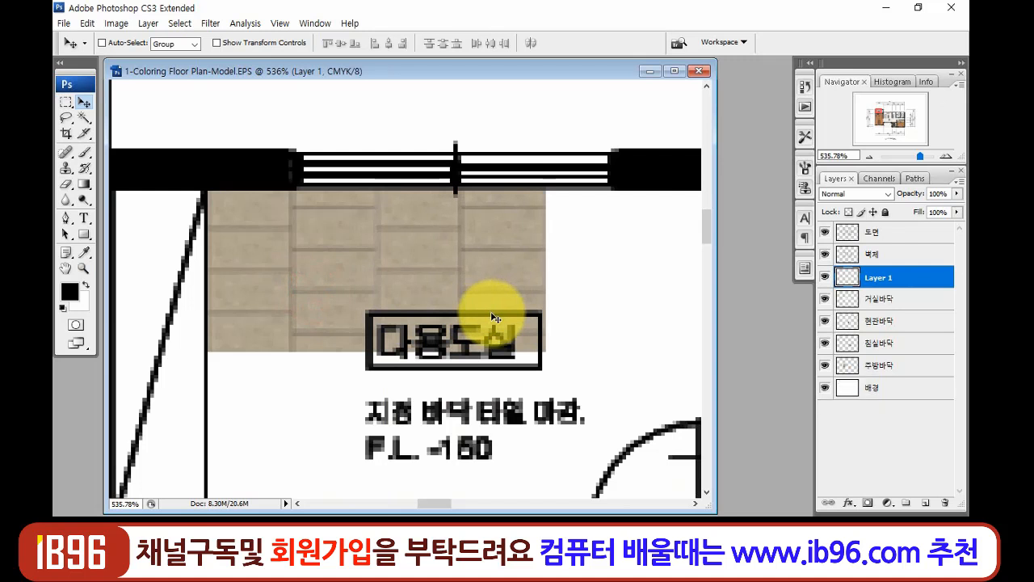
- Duplicate the widened tile strip so it reaches past the utility room's right wall, then merge the copy
{"action": "left_click_drag", "start_coordinate": [577, 358], "coordinate": [487, 398]}
{"action": "key", "text": "ctrl+j"}
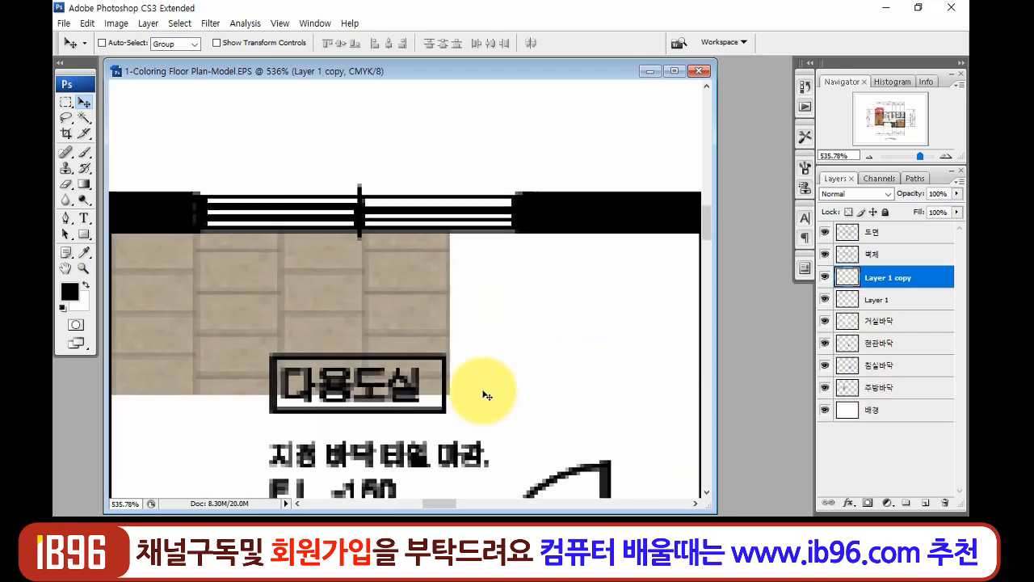
{"action": "left_click_drag", "start_coordinate": [331, 300], "coordinate": [547, 329]}
{"action": "left_click_drag", "start_coordinate": [223, 363], "coordinate": [385, 366]}
{"action": "left_click_drag", "start_coordinate": [576, 350], "coordinate": [321, 354]}
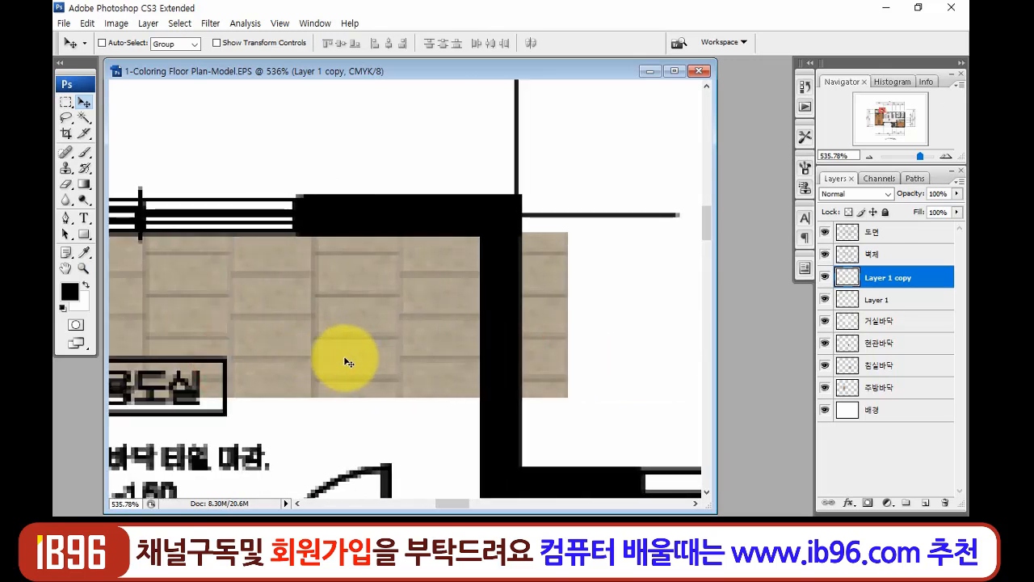
{"action": "key", "text": "ctrl+e"}
- Duplicate the tile row downward twice to cover the rest of the utility room floor, merging each copy
{"action": "key", "text": "z"}
{"action": "left_click_drag", "start_coordinate": [275, 441], "coordinate": [499, 292]}
{"action": "key", "text": "ctrl+j"}
{"action": "key", "text": "v"}
{"action": "left_click_drag", "start_coordinate": [508, 185], "coordinate": [507, 358]}
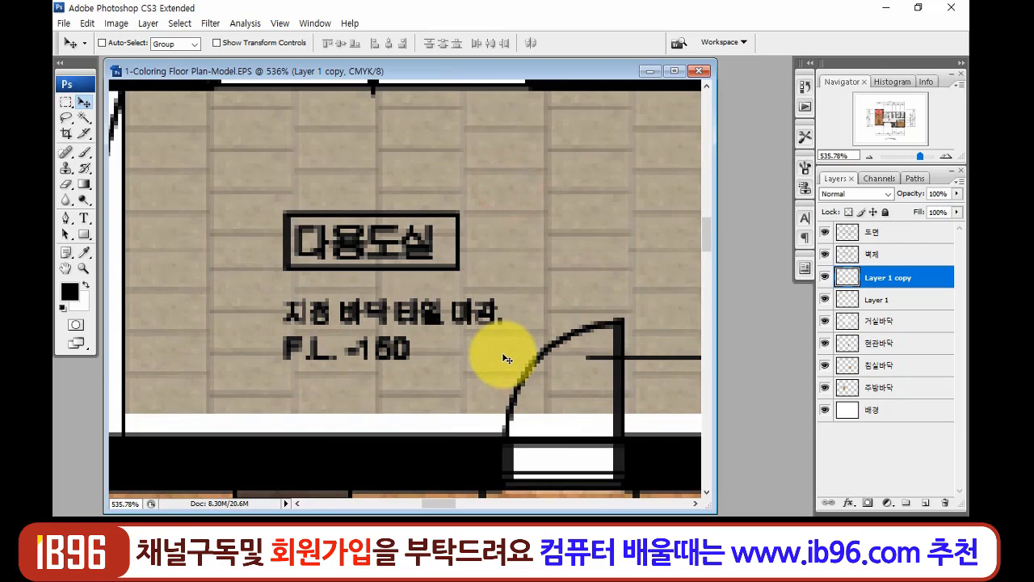
{"action": "key", "text": "ctrl+e"}
{"action": "key", "text": "ctrl+j"}
{"action": "left_click_drag", "start_coordinate": [492, 280], "coordinate": [478, 434]}
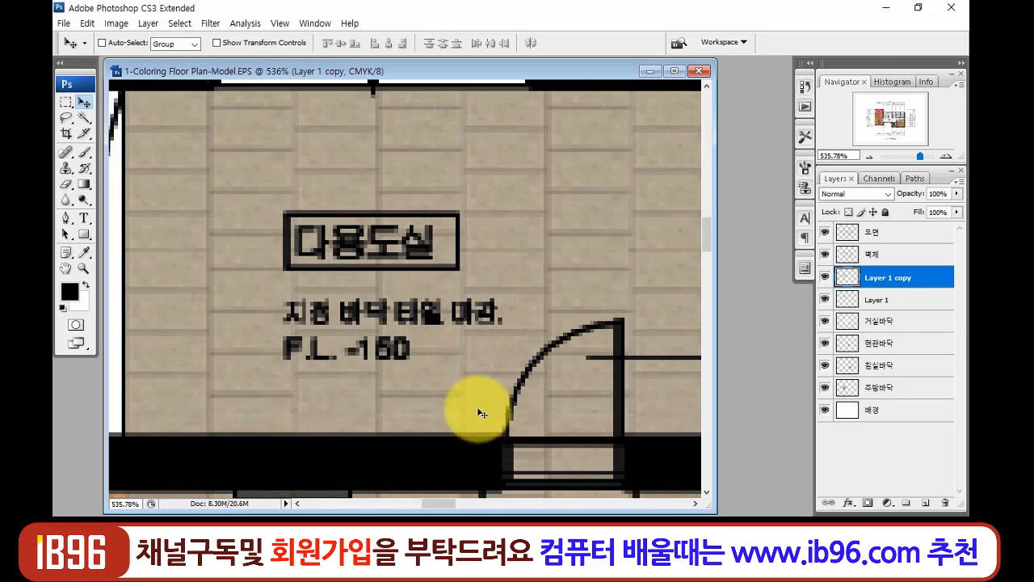
{"action": "key", "text": "ctrl+e"}
- Duplicate the tile layer and place the copy over the laundry room and bathroom
{"action": "key", "text": "z"}
{"action": "right_click", "coordinate": [420, 349]}
{"action": "left_click", "coordinate": [463, 369]}
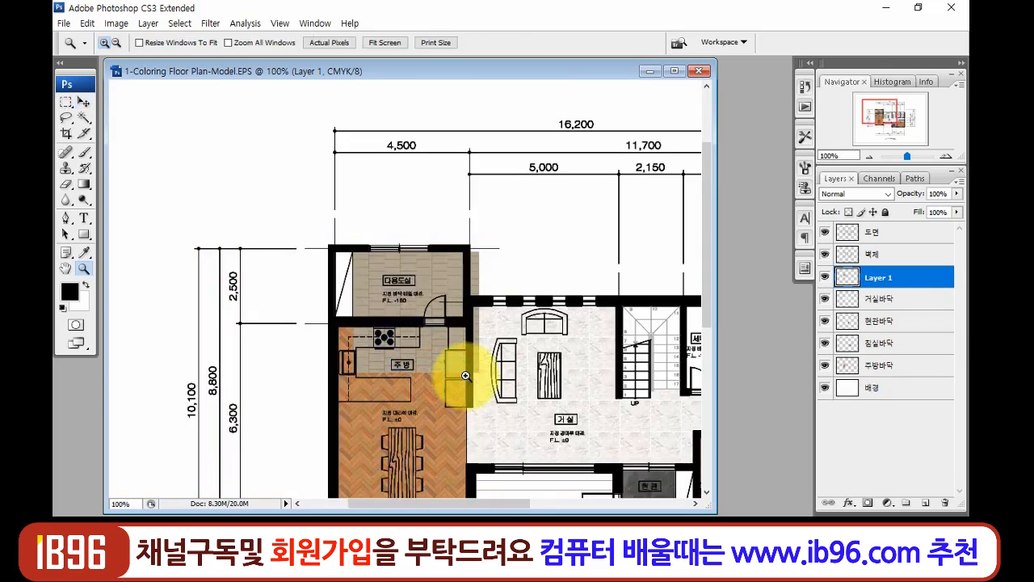
{"action": "left_click_drag", "start_coordinate": [447, 355], "coordinate": [273, 347]}
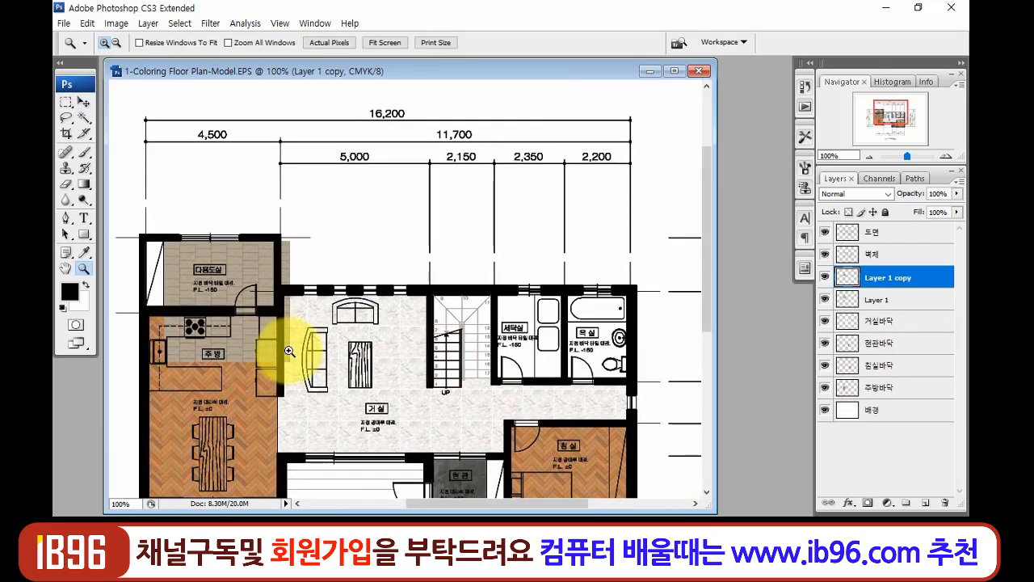
{"action": "key", "text": "v"}
{"action": "left_click_drag", "start_coordinate": [233, 314], "coordinate": [583, 349]}
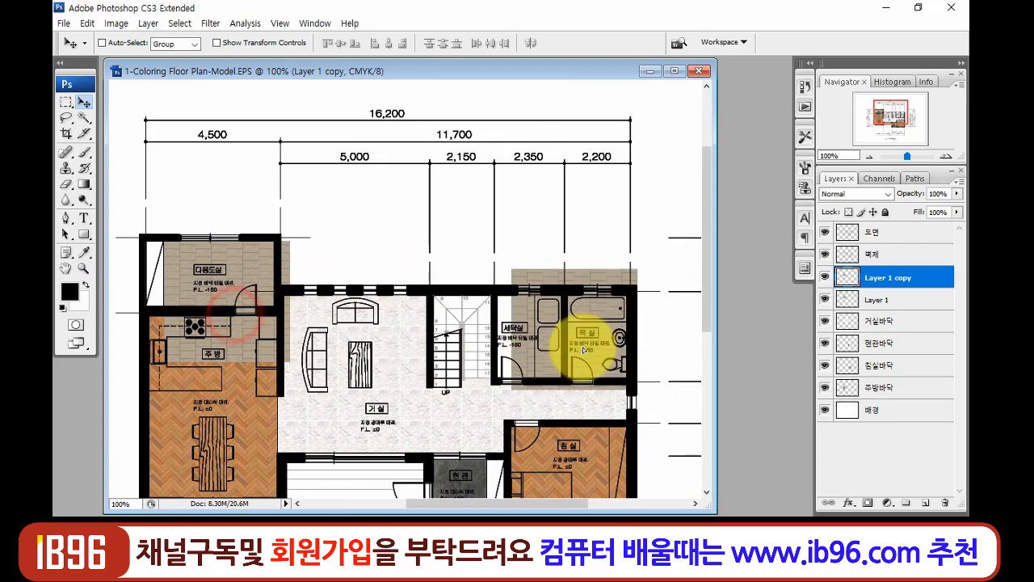
- Select the utility room's tile layer and rename it 다용도실바닥
{"action": "right_click", "coordinate": [243, 274]}
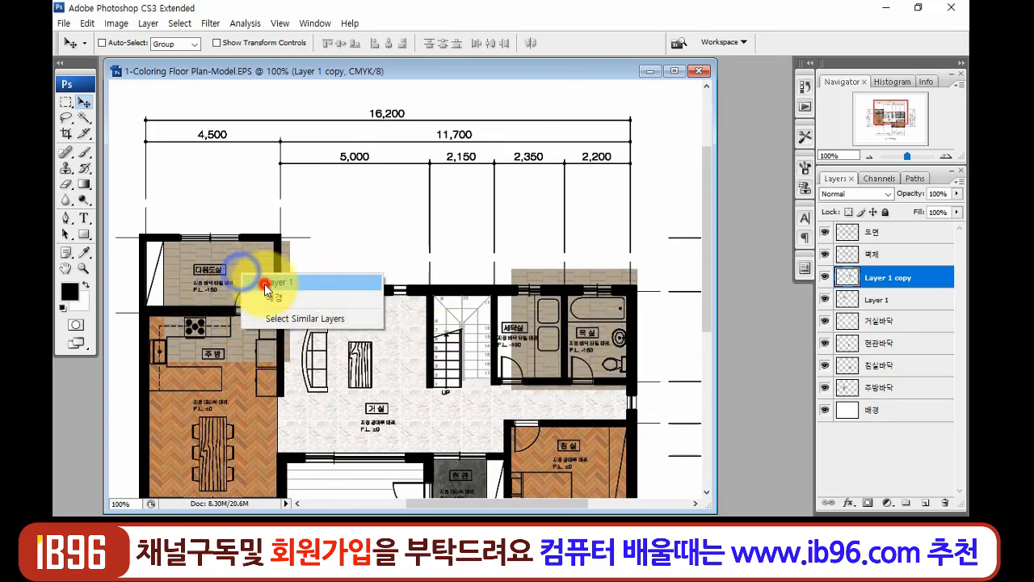
{"action": "left_click", "coordinate": [266, 282]}
{"action": "left_click", "coordinate": [826, 299]}
{"action": "left_click", "coordinate": [825, 300]}
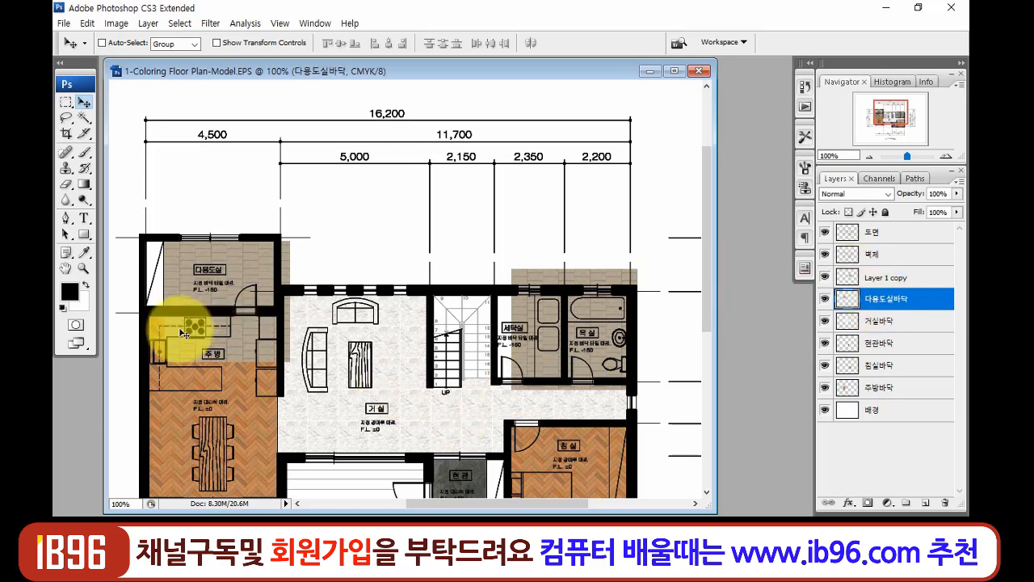
- Delete the tile extending below the utility room into the kitchen
{"action": "left_click", "coordinate": [84, 268]}
{"action": "left_click_drag", "start_coordinate": [131, 223], "coordinate": [333, 369]}
{"action": "left_click_drag", "start_coordinate": [394, 351], "coordinate": [372, 333]}
{"action": "key", "text": "m"}
{"action": "left_click_drag", "start_coordinate": [589, 490], "coordinate": [136, 301]}
{"action": "key", "text": "Delete"}
{"action": "key", "text": "ctrl+d"}
- Delete the tile sticking out beyond the utility room's right wall
{"action": "left_click_drag", "start_coordinate": [480, 240], "coordinate": [406, 337]}
{"action": "left_click_drag", "start_coordinate": [558, 151], "coordinate": [432, 424]}
{"action": "key", "text": "Delete"}
{"action": "key", "text": "ctrl+d"}
- Select the Layer 1 copy tile and align it with the upper and left walls of the laundry room
{"action": "left_click_drag", "start_coordinate": [483, 321], "coordinate": [219, 313]}
{"action": "left_click_drag", "start_coordinate": [555, 333], "coordinate": [322, 204]}
{"action": "left_click_drag", "start_coordinate": [614, 308], "coordinate": [303, 194]}
{"action": "left_click_drag", "start_coordinate": [469, 293], "coordinate": [498, 341]}
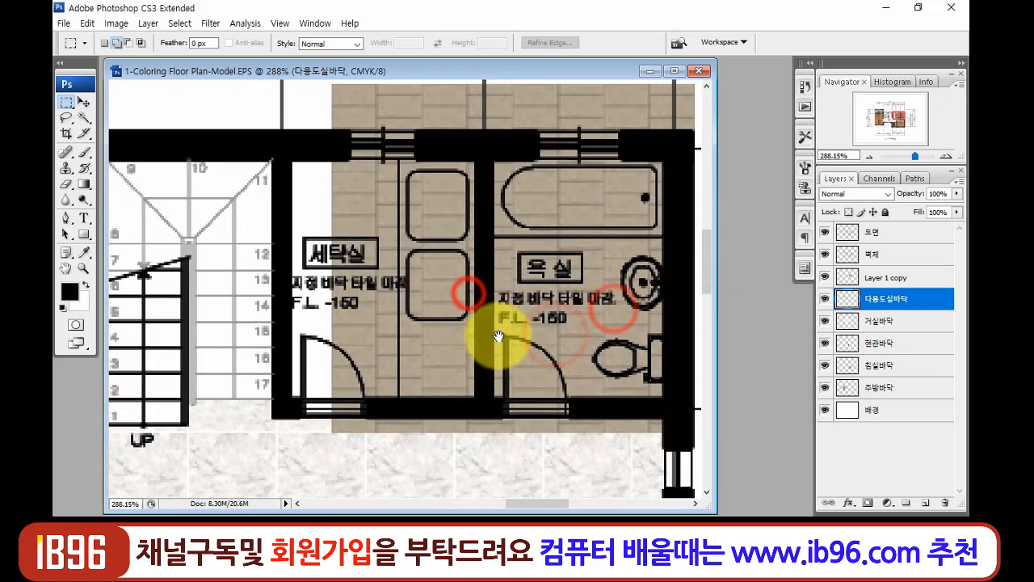
{"action": "key", "text": "v"}
{"action": "right_click", "coordinate": [367, 331]}
{"action": "left_click", "coordinate": [384, 341]}
{"action": "left_click_drag", "start_coordinate": [395, 287], "coordinate": [359, 354]}
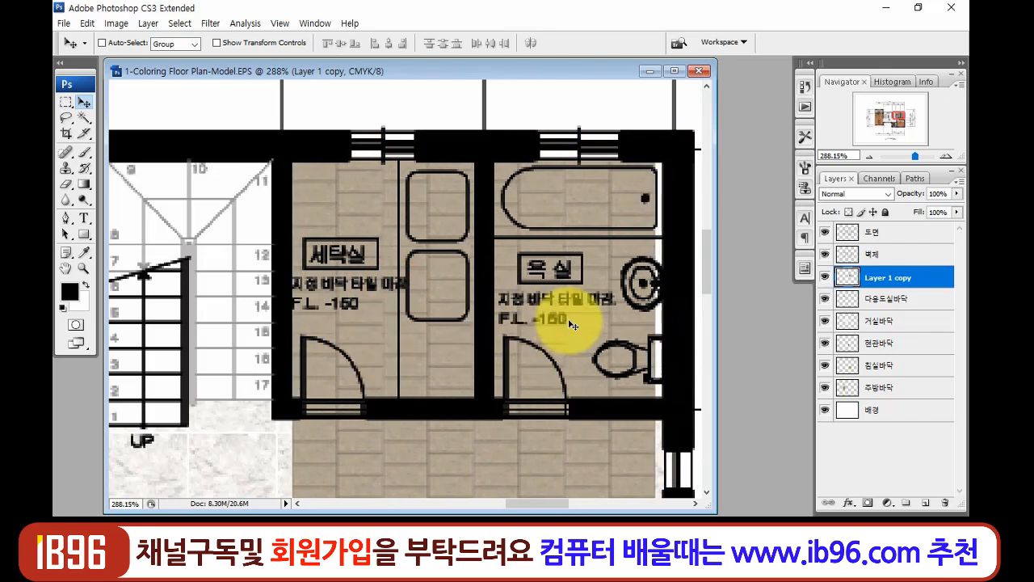
- Enlarge the copied tile slightly so it reaches the bathroom's right wall
{"action": "key", "text": "ctrl+t"}
{"action": "left_click_drag", "start_coordinate": [657, 158], "coordinate": [655, 160]}
{"action": "key", "text": "Return"}
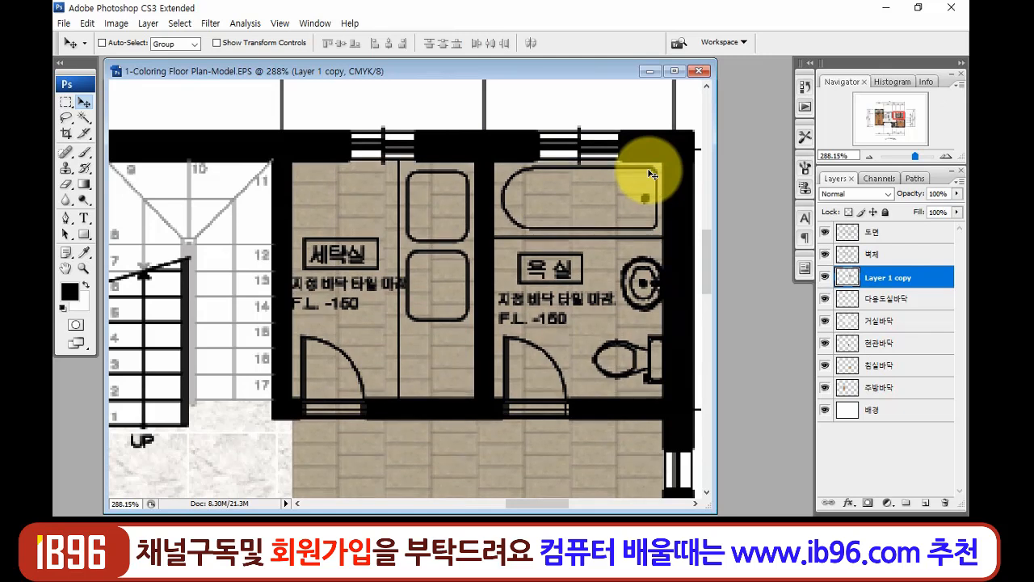
- Delete the copied tile extending below the laundry room and bathroom over the hallway marble
{"action": "left_click_drag", "start_coordinate": [410, 325], "coordinate": [409, 220]}
{"action": "key", "text": "m"}
{"action": "mouse_move", "coordinate": [235, 449]}
{"action": "left_mouse_down"}
{"action": "mouse_move", "coordinate": [589, 300]}
{"action": "mouse_move", "coordinate": [688, 293]}
{"action": "left_mouse_up"}
{"action": "left_click_drag", "start_coordinate": [521, 213], "coordinate": [499, 314]}
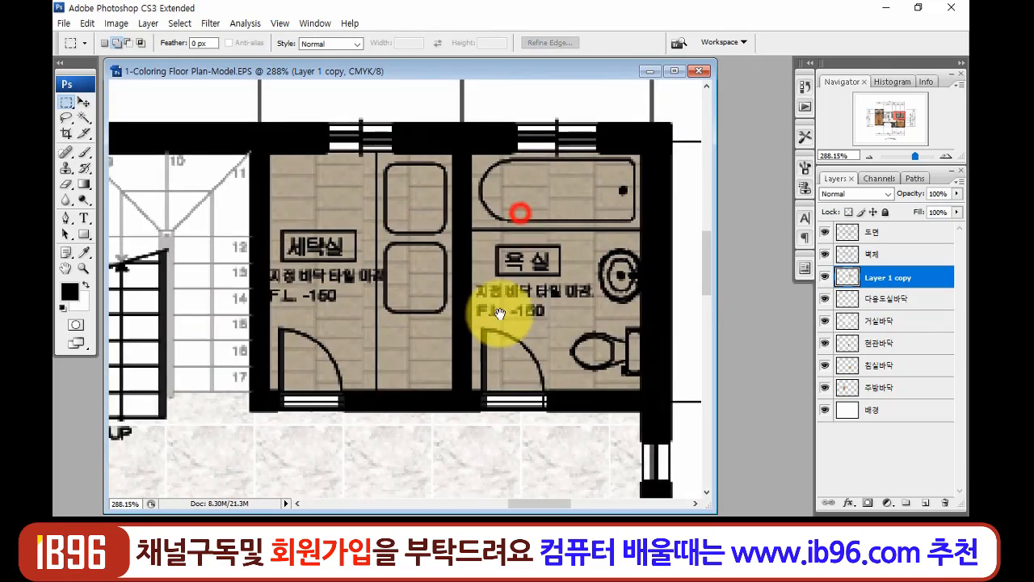
{"action": "left_click_drag", "start_coordinate": [453, 150], "coordinate": [472, 400]}
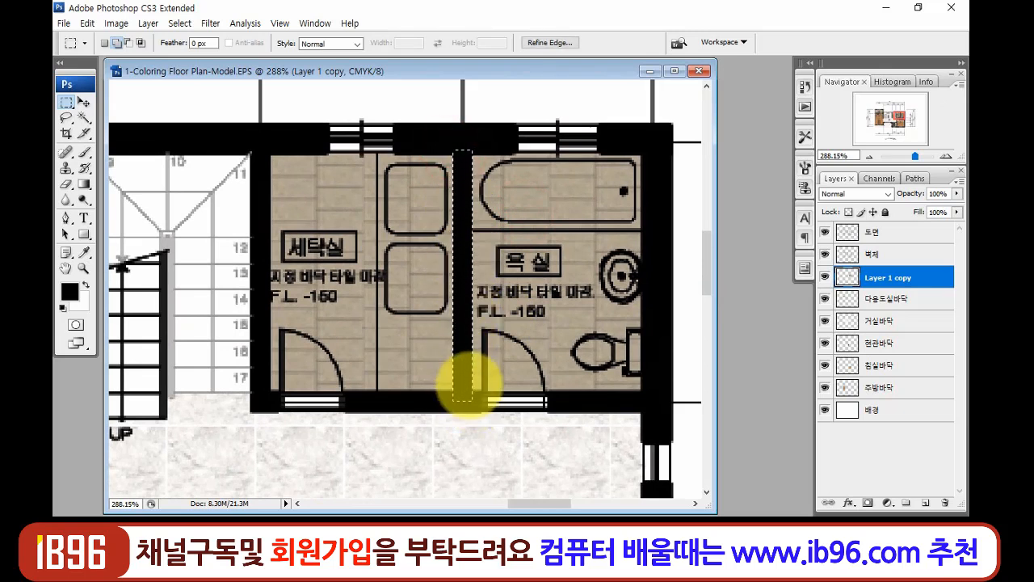
{"action": "key", "text": "ctrl+d"}
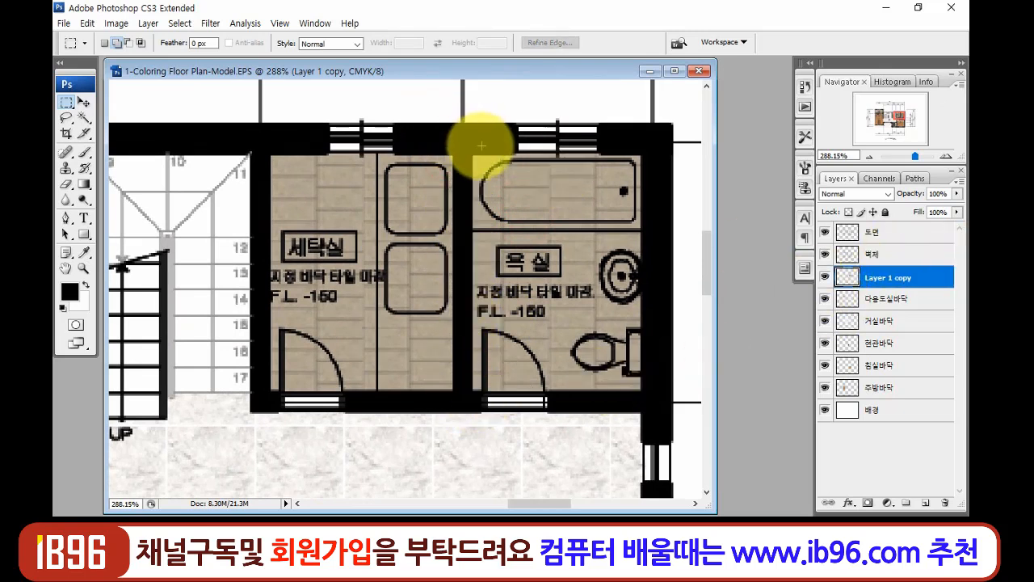
{"action": "left_click_drag", "start_coordinate": [462, 146], "coordinate": [646, 220]}
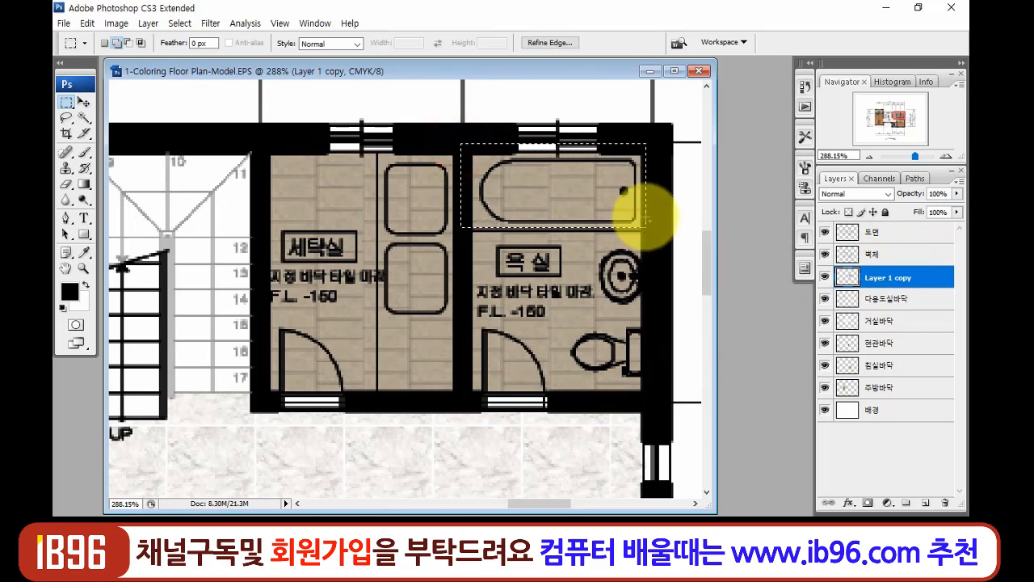
{"action": "key", "text": "ctrl+d"}
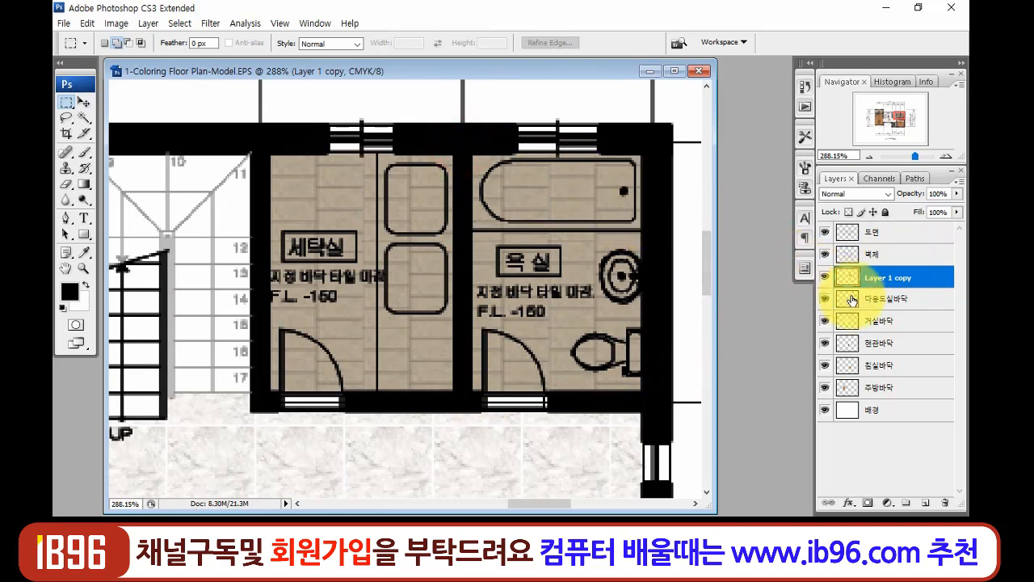
- Check the Layer 1 copy tile by toggling its visibility, and rename the layer 세탁실 욕실바닥
{"action": "left_click", "coordinate": [824, 278]}
{"action": "left_click", "coordinate": [824, 278]}
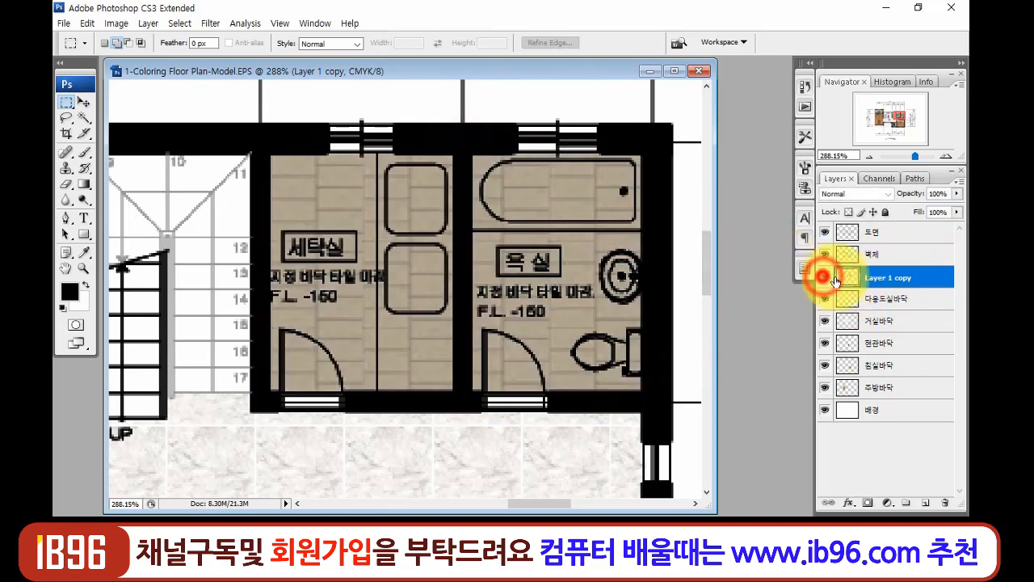
{"action": "double_click", "coordinate": [881, 278]}
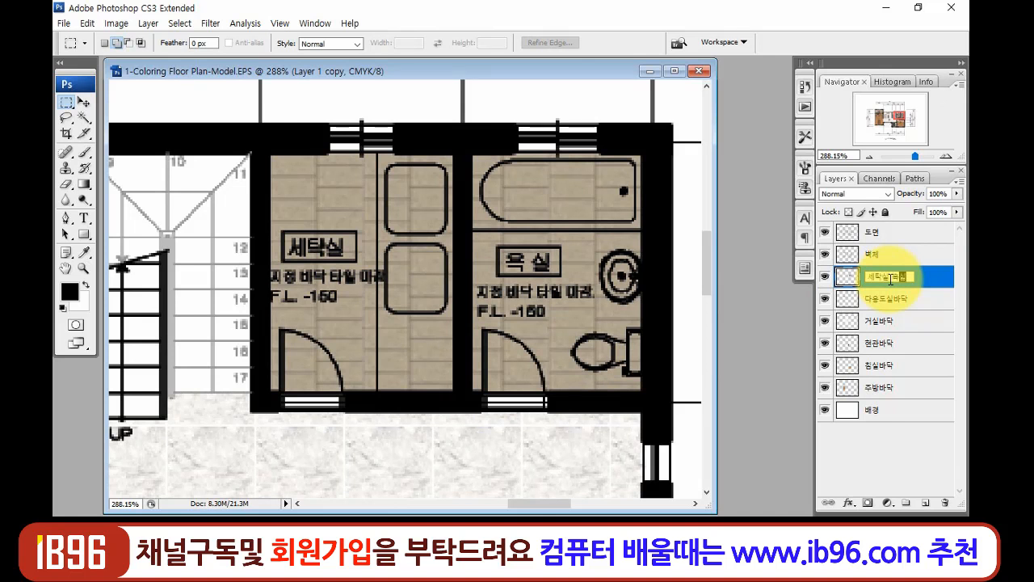
{"action": "key", "text": "Return"}
- Show the whole floor plan at 100% and open the deck.jpg texture from the MAP folder
{"action": "key", "text": "z"}
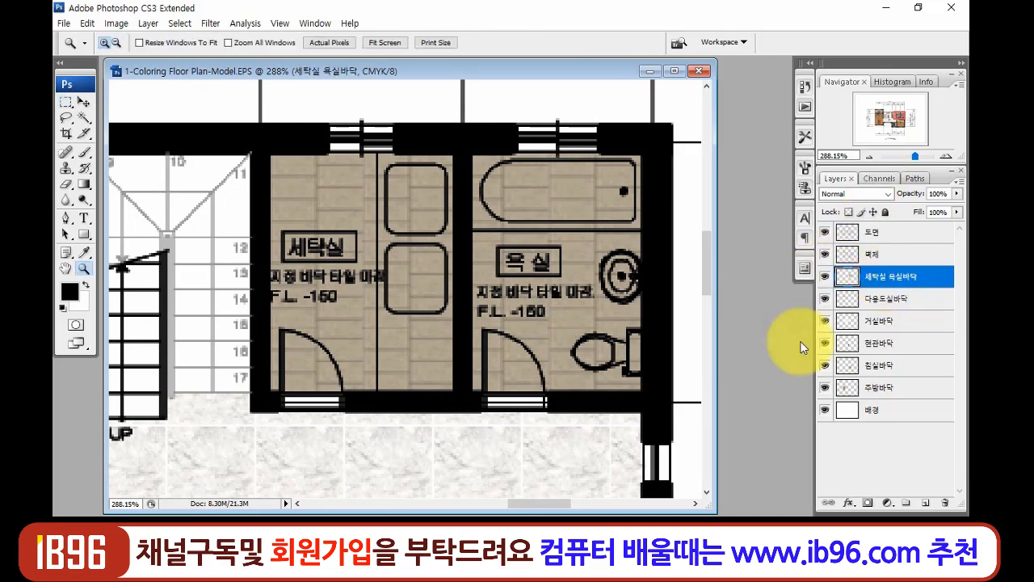
{"action": "right_click", "coordinate": [472, 388]}
{"action": "left_click", "coordinate": [501, 413]}
{"action": "left_click_drag", "start_coordinate": [316, 323], "coordinate": [491, 278]}
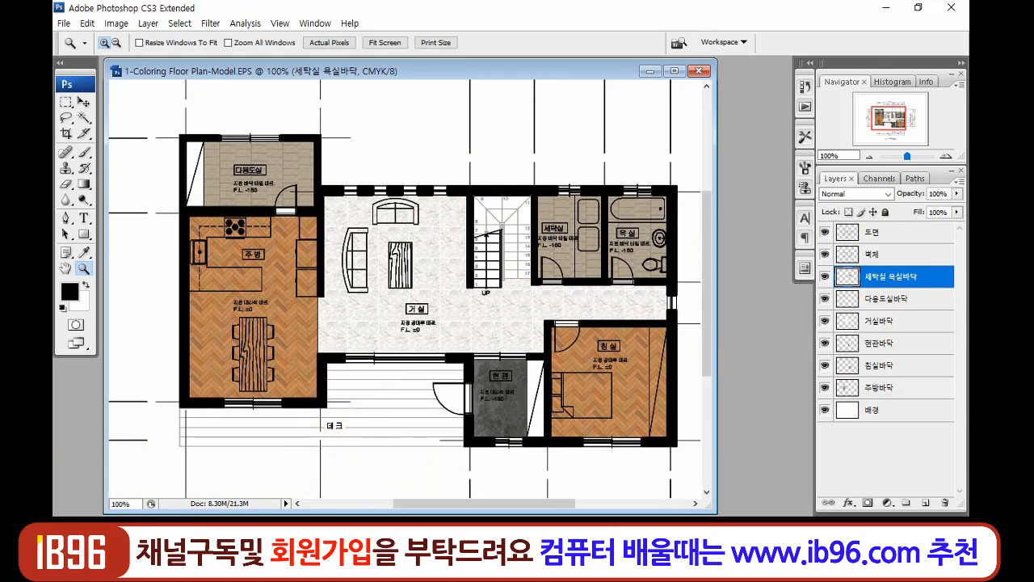
{"action": "key", "text": "alt+Tab"}
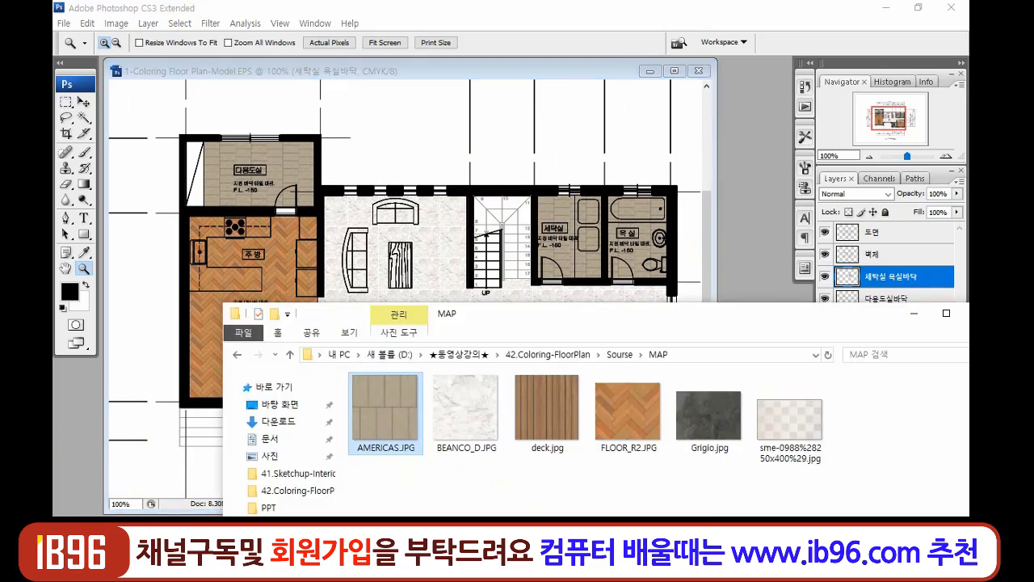
{"action": "left_click_drag", "start_coordinate": [589, 316], "coordinate": [627, 292]}
{"action": "left_click", "coordinate": [576, 394]}
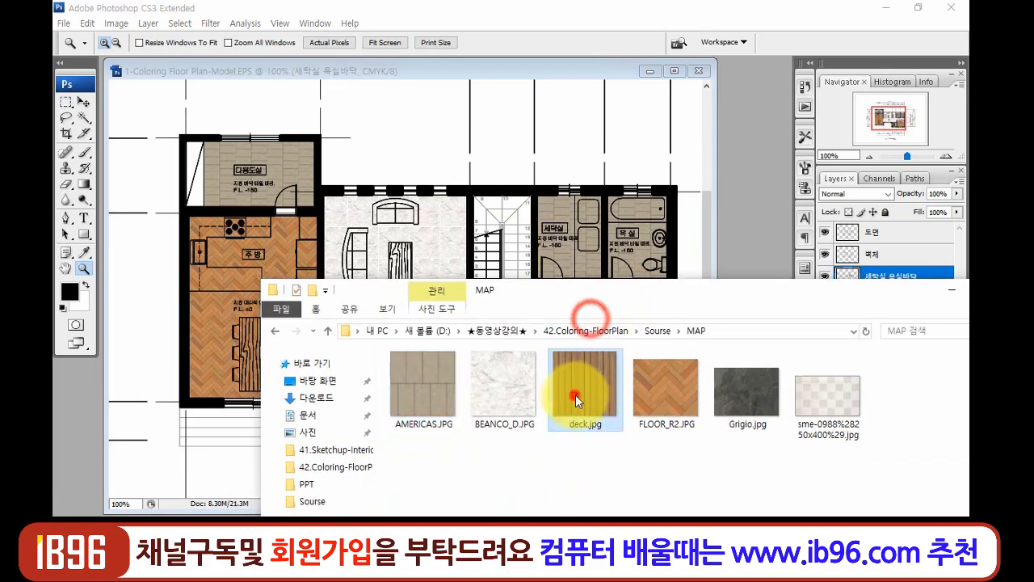
{"action": "left_click_drag", "start_coordinate": [585, 403], "coordinate": [443, 246]}
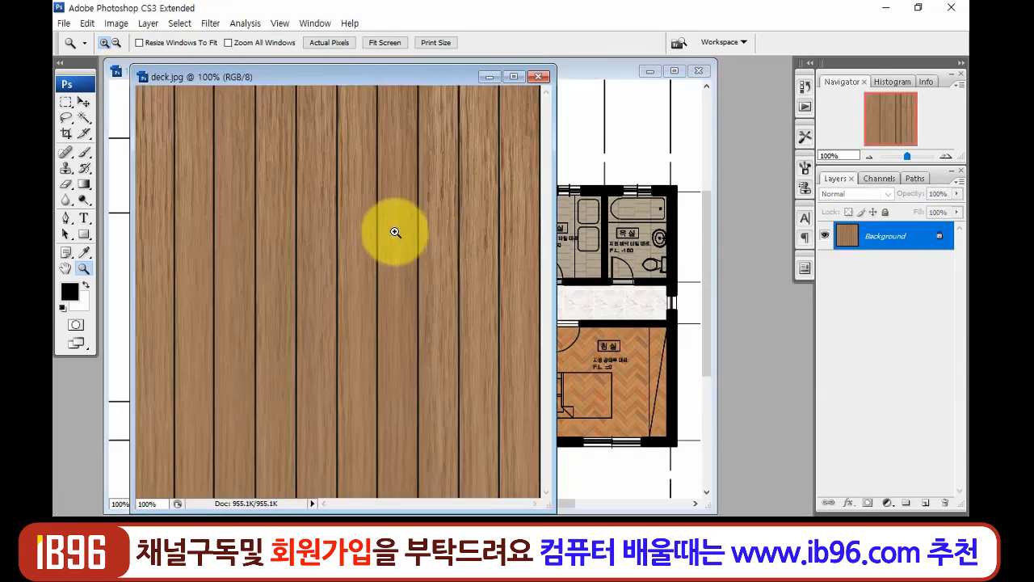
- Copy the deck wood image into the floor plan as a new layer over the rooms and deck
{"action": "left_click", "coordinate": [84, 102]}
{"action": "left_click_drag", "start_coordinate": [358, 268], "coordinate": [419, 277]}
{"action": "mouse_move", "coordinate": [418, 373]}
{"action": "left_mouse_down"}
{"action": "mouse_move", "coordinate": [398, 341]}
{"action": "mouse_move", "coordinate": [418, 370]}
{"action": "left_mouse_up"}
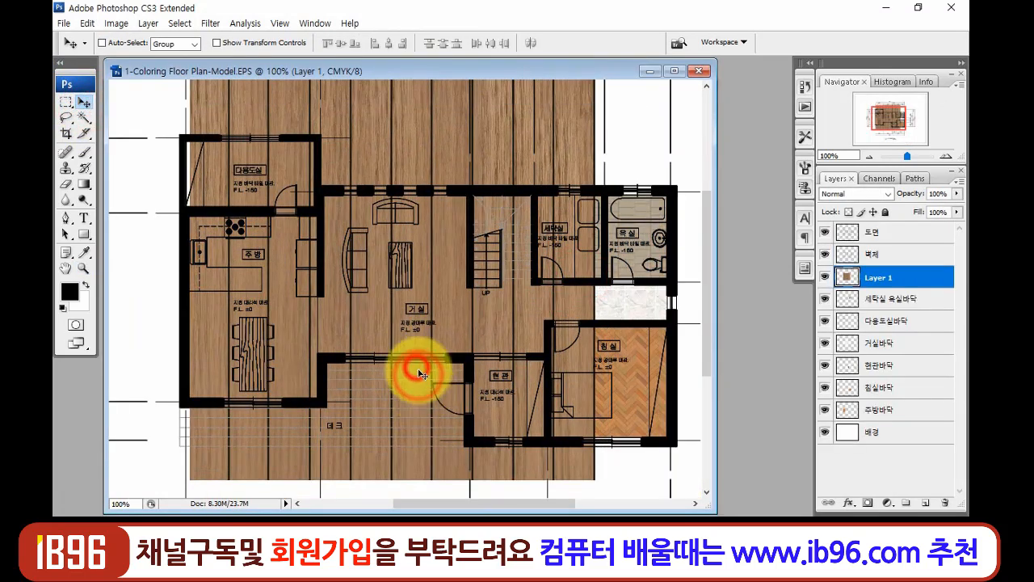
- Rotate the deck wood 90° clockwise and scale it to about 27.7% against the deck's upper-right corner beside the entrance
{"action": "key", "text": "ctrl+t"}
{"action": "right_click", "coordinate": [439, 248]}
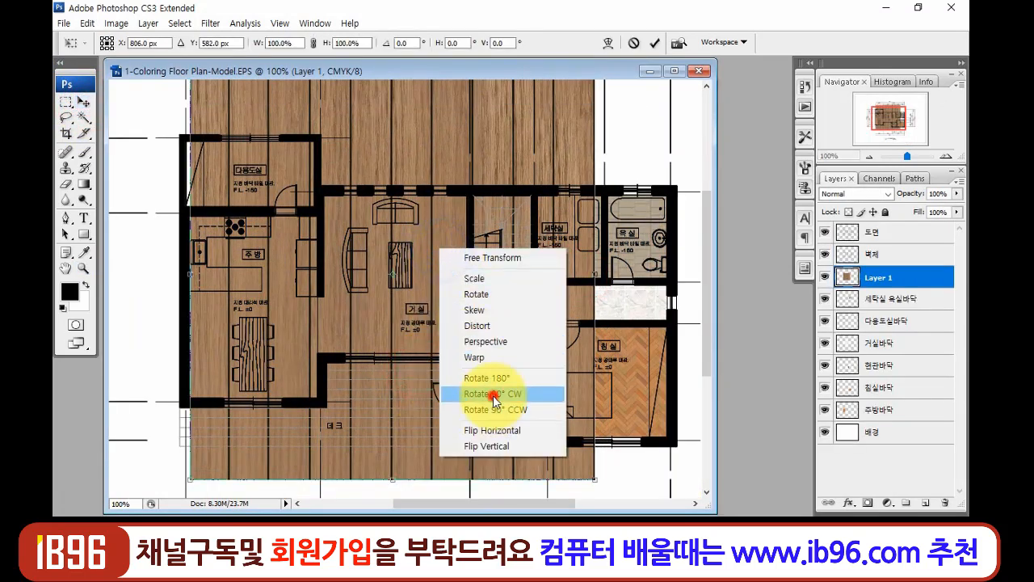
{"action": "left_click", "coordinate": [493, 394]}
{"action": "left_click_drag", "start_coordinate": [596, 474], "coordinate": [411, 392]}
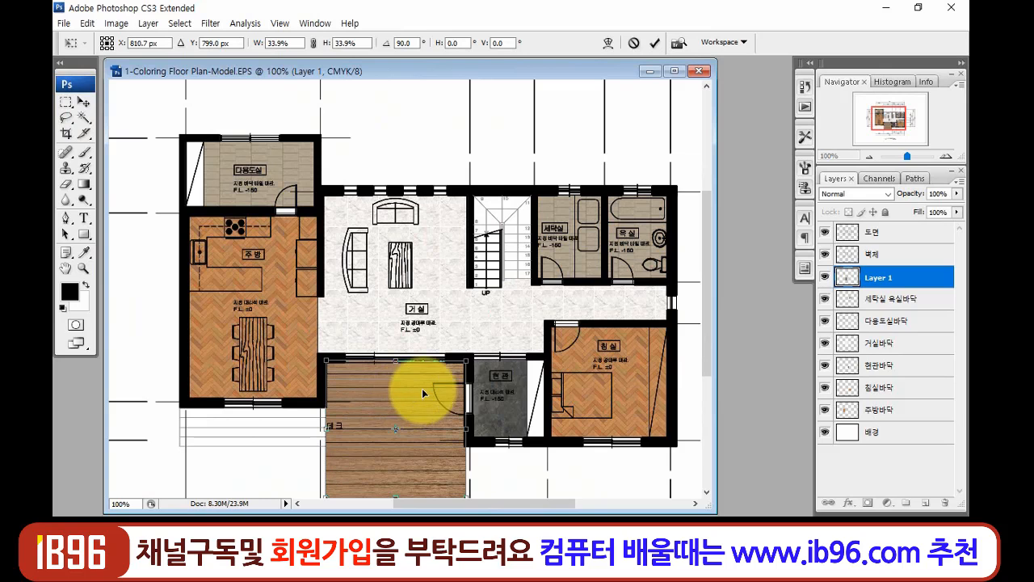
{"action": "left_click_drag", "start_coordinate": [709, 301], "coordinate": [709, 330]}
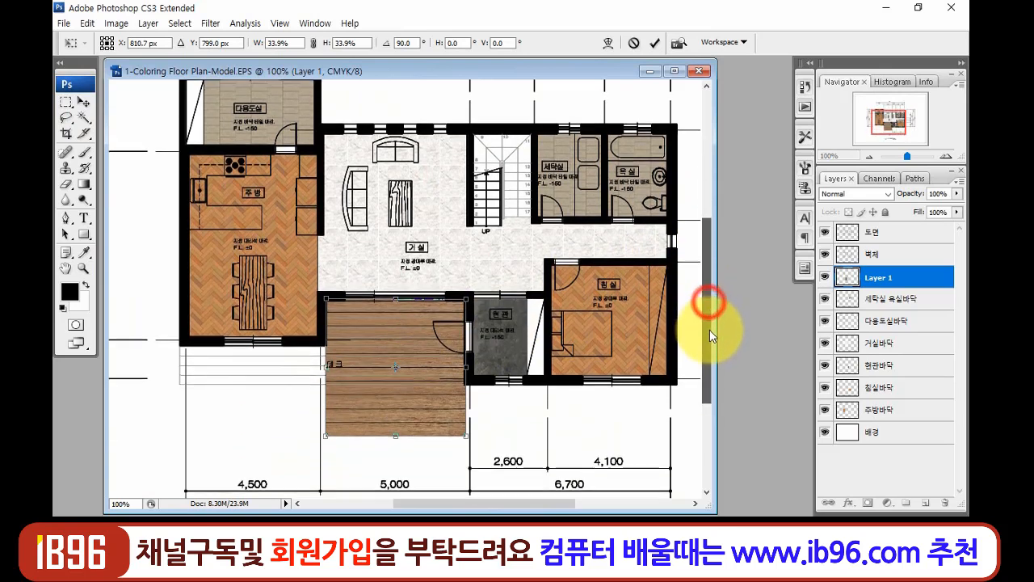
{"action": "left_click_drag", "start_coordinate": [328, 439], "coordinate": [346, 408]}
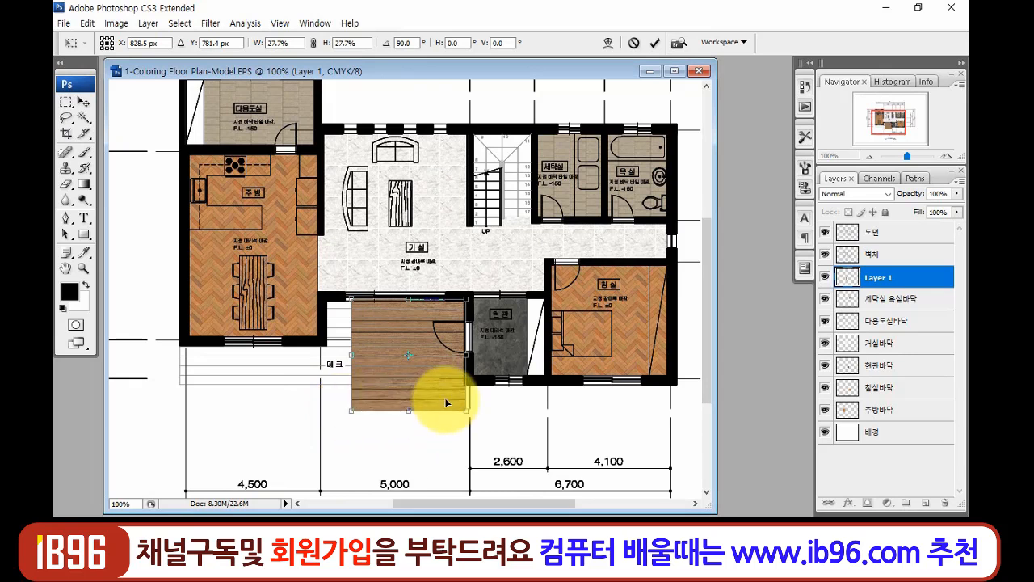
{"action": "key", "text": "Return"}
- Nudge the deck wood up so its top edge sits against the living room's lower wall
{"action": "key", "text": "z"}
{"action": "left_click_drag", "start_coordinate": [302, 243], "coordinate": [520, 475]}
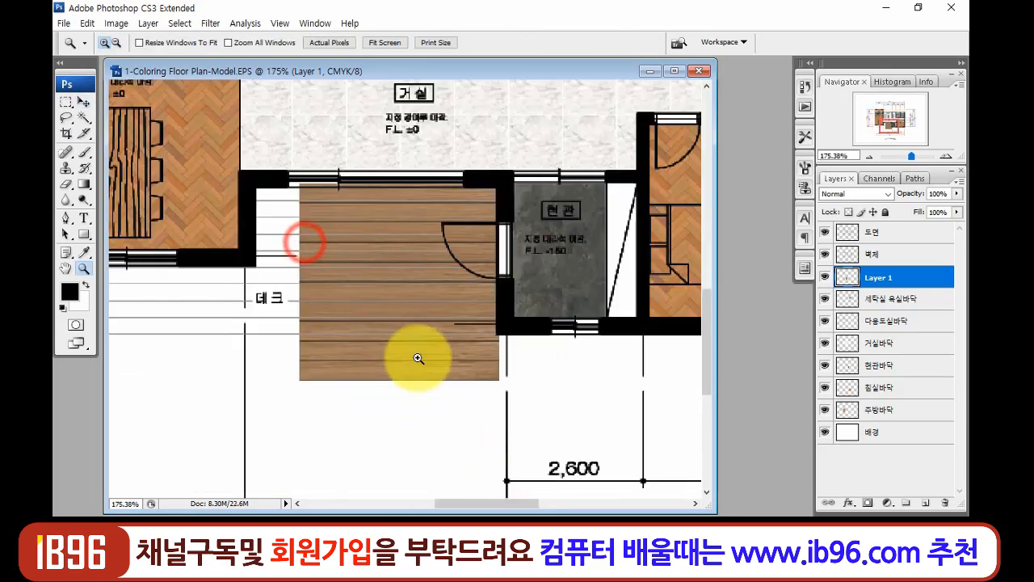
{"action": "left_click_drag", "start_coordinate": [371, 294], "coordinate": [387, 329]}
{"action": "key", "text": "v"}
{"action": "left_click_drag", "start_coordinate": [370, 392], "coordinate": [376, 386]}
{"action": "key", "text": "Up"}
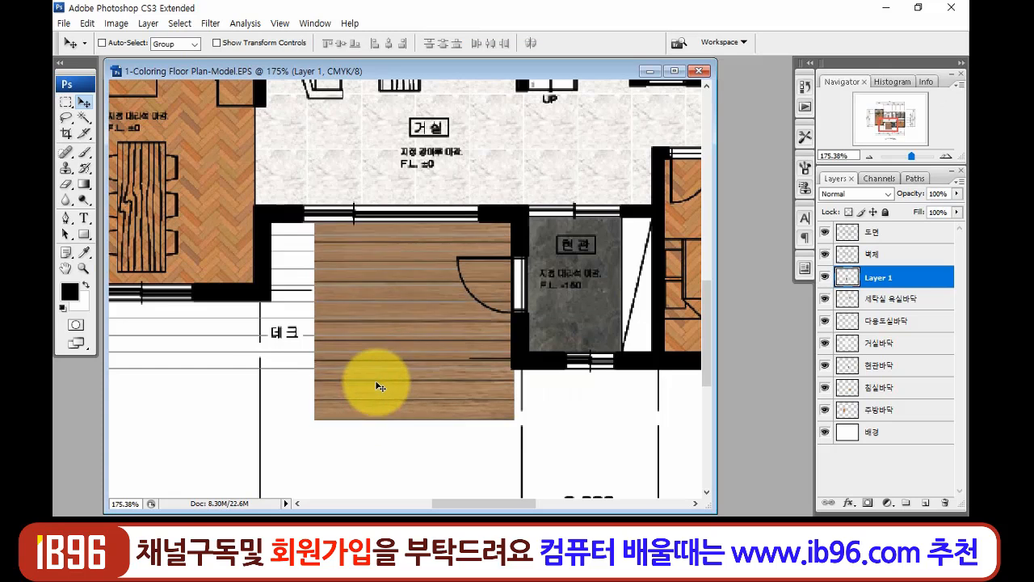
- Scale the deck wood down to 93.7% so its boards line up better with the drawn deck lines
{"action": "key", "text": "space"}
{"action": "left_click_drag", "start_coordinate": [446, 392], "coordinate": [538, 397]}
{"action": "key", "text": "ctrl+t"}
{"action": "left_click_drag", "start_coordinate": [412, 418], "coordinate": [426, 404]}
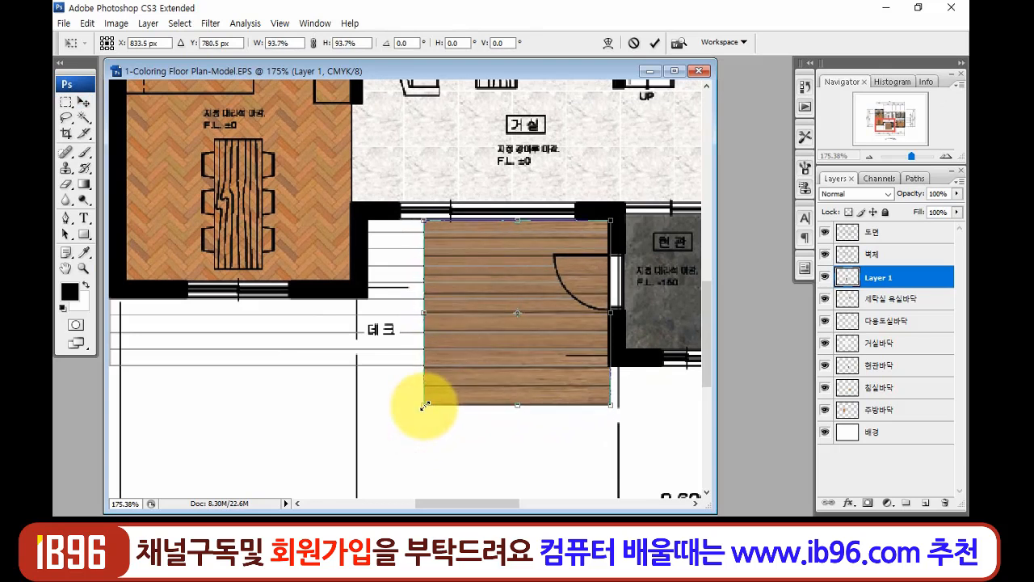
{"action": "key", "text": "Return"}
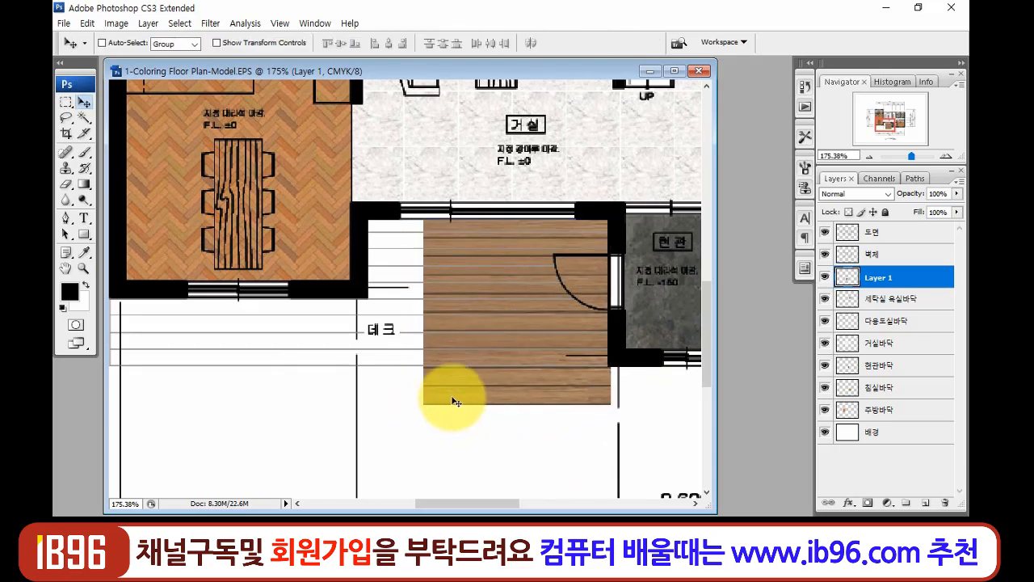
- Duplicate the deck wood directly beside the original on its left and merge the two layers
{"action": "key", "text": "ctrl+j"}
{"action": "left_click_drag", "start_coordinate": [535, 362], "coordinate": [345, 368]}
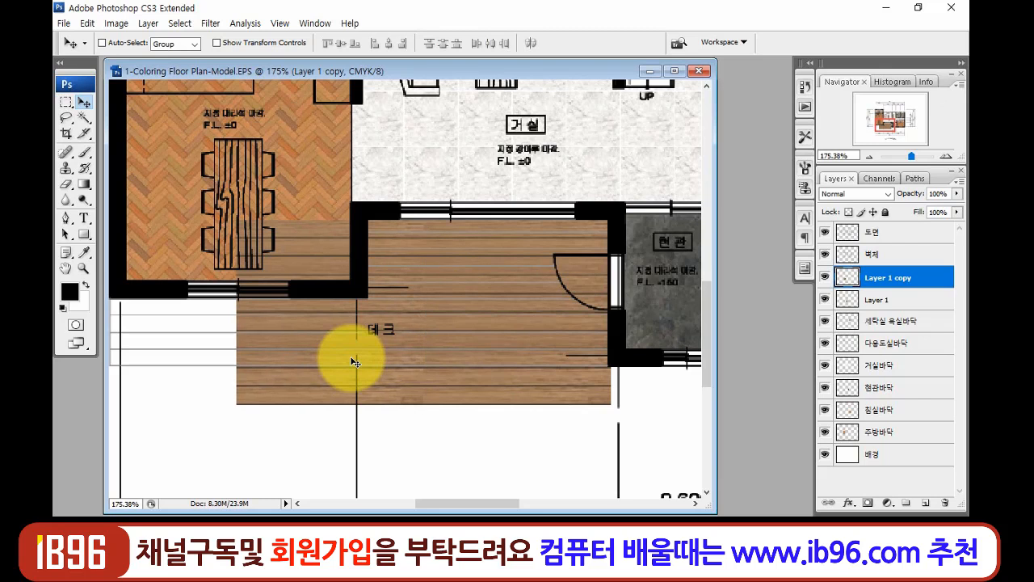
{"action": "key", "text": "ctrl+e"}
- Extend the deck wood past the kitchen's left wall with another copy, and merge all deck wood layers into one
{"action": "left_click_drag", "start_coordinate": [386, 320], "coordinate": [509, 321]}
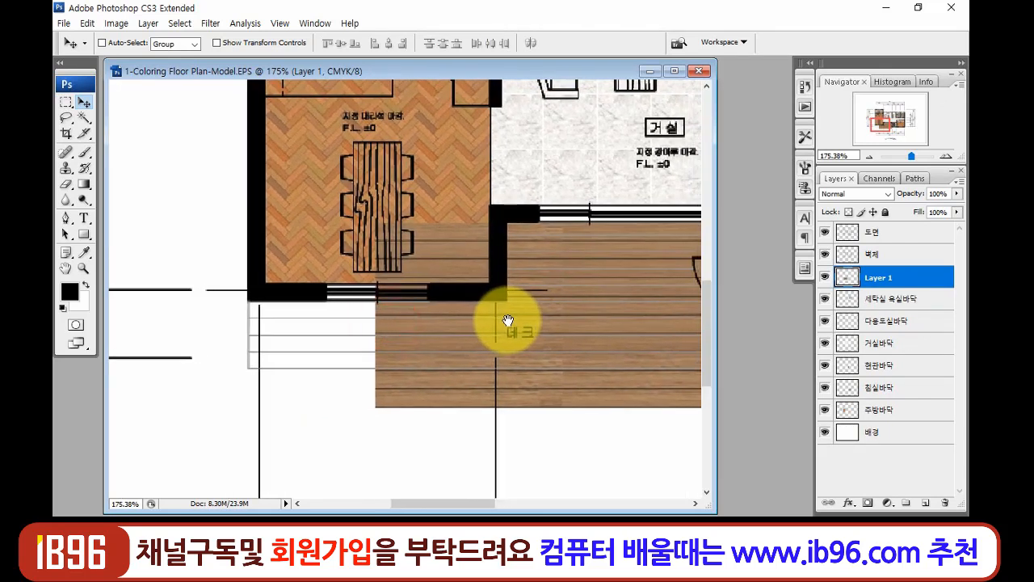
{"action": "key", "text": "ctrl+j"}
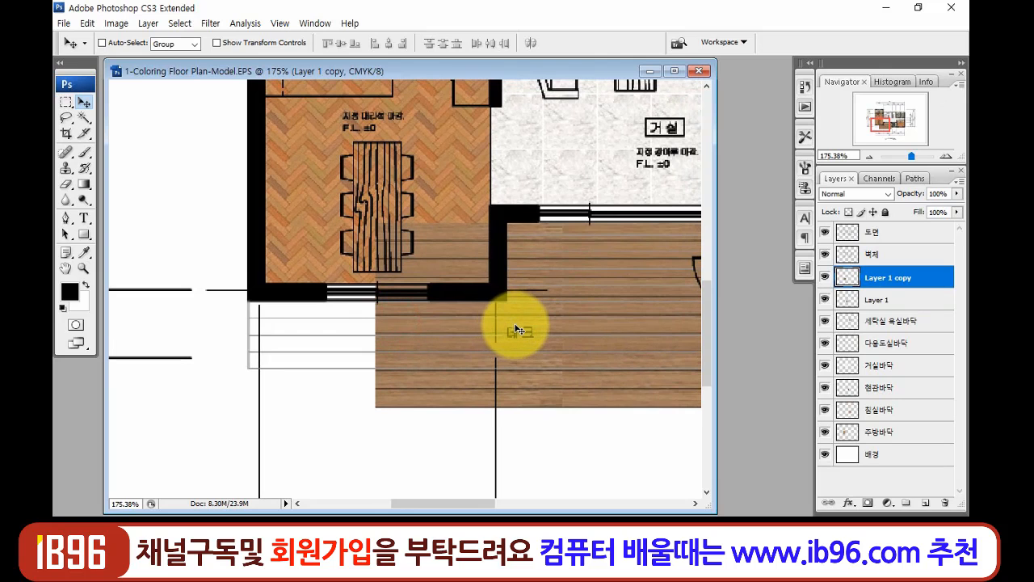
{"action": "left_click_drag", "start_coordinate": [547, 351], "coordinate": [365, 352]}
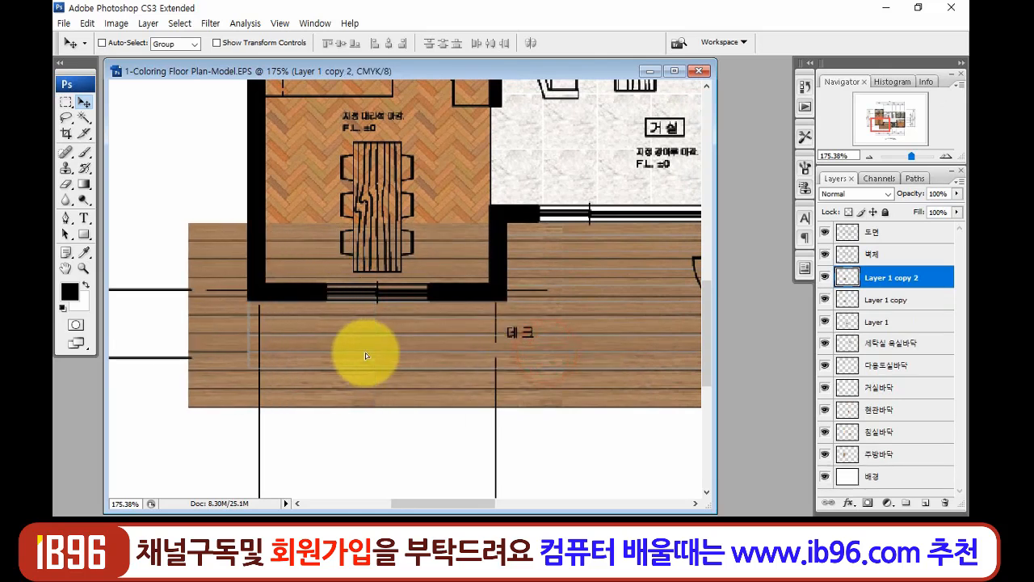
{"action": "left_click", "coordinate": [896, 324], "text": "shift"}
{"action": "key", "text": "ctrl+e"}
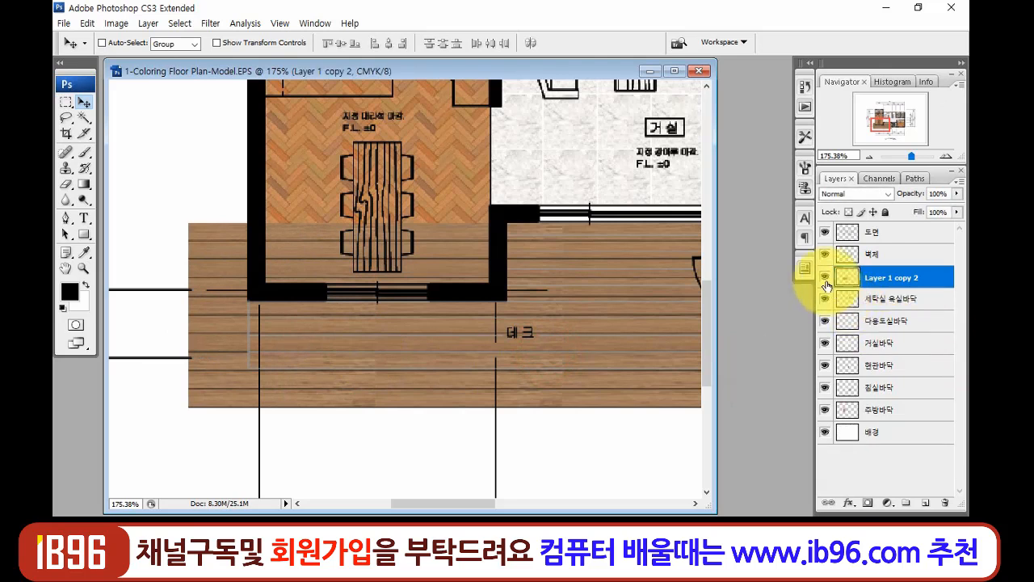
{"action": "mouse_move", "coordinate": [462, 361]}
{"action": "left_mouse_down"}
{"action": "mouse_move", "coordinate": [360, 363]}
{"action": "mouse_move", "coordinate": [449, 354]}
{"action": "left_mouse_up"}
{"action": "left_click", "coordinate": [823, 277]}
{"action": "left_click", "coordinate": [823, 278]}
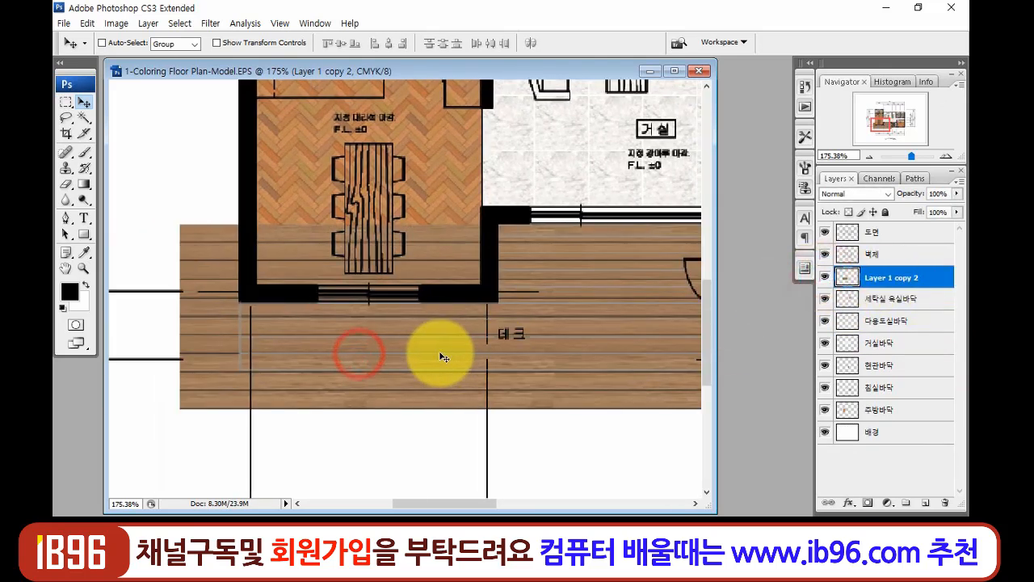
- Delete the deck wood sticking out beyond the kitchen's left wall
{"action": "key", "text": "ctrl+minus"}
{"action": "key", "text": "m"}
{"action": "left_click_drag", "start_coordinate": [232, 213], "coordinate": [311, 389]}
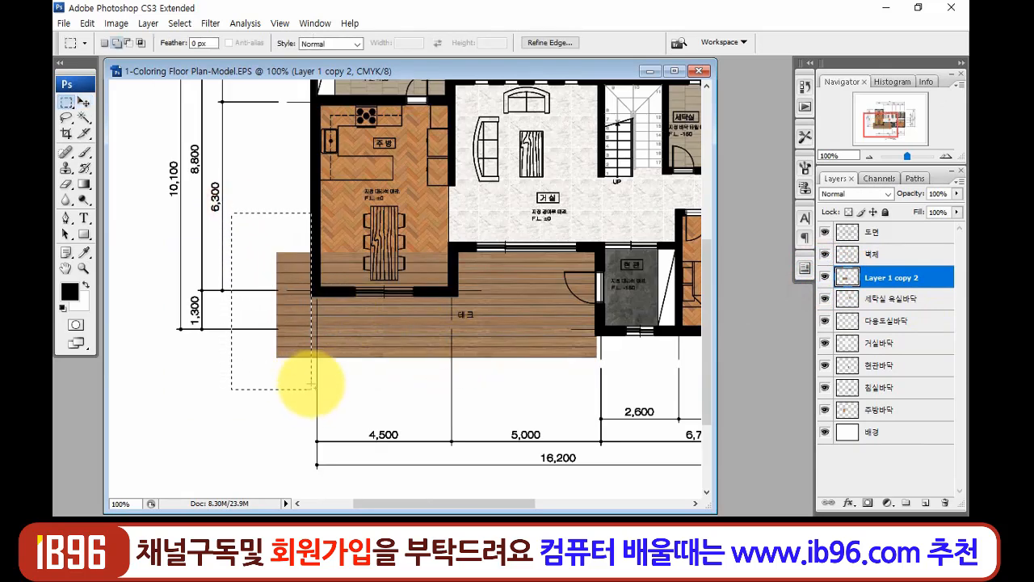
{"action": "key", "text": "z"}
{"action": "left_click_drag", "start_coordinate": [248, 234], "coordinate": [396, 392]}
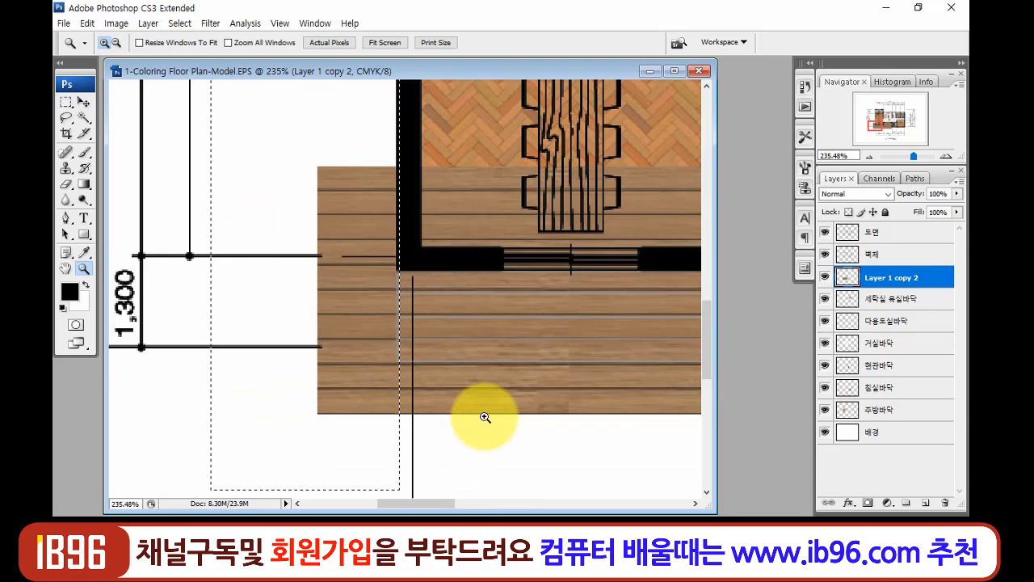
{"action": "key", "text": "Delete"}
- Delete the strip of deck wood extending below the deck's lower outline
{"action": "left_click_drag", "start_coordinate": [517, 349], "coordinate": [276, 309]}
{"action": "key", "text": "ctrl+alt+0"}
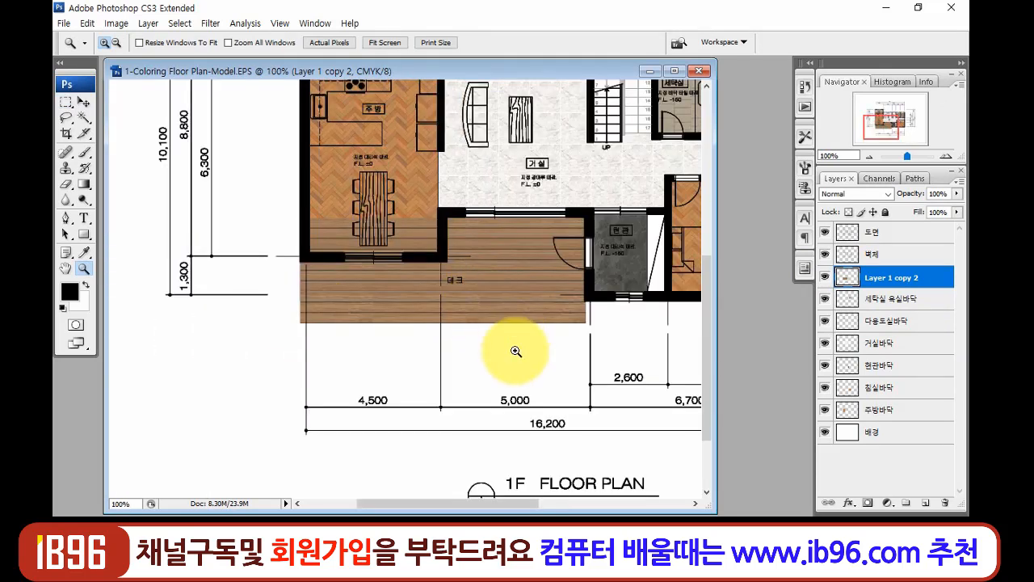
{"action": "key", "text": "m"}
{"action": "mouse_move", "coordinate": [211, 364]}
{"action": "left_mouse_down"}
{"action": "mouse_move", "coordinate": [588, 322]}
{"action": "mouse_move", "coordinate": [621, 301]}
{"action": "left_mouse_up"}
{"action": "key", "text": "z"}
{"action": "left_click_drag", "start_coordinate": [528, 280], "coordinate": [612, 337]}
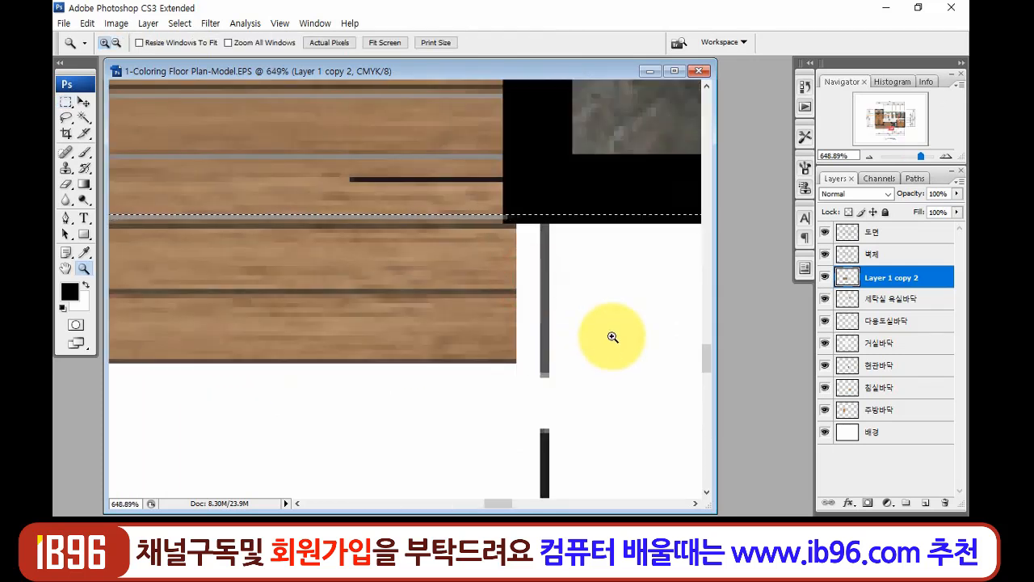
{"action": "key", "text": "Delete"}
- Rename the merged deck wood layer 데크바닥
{"action": "right_click", "coordinate": [598, 265]}
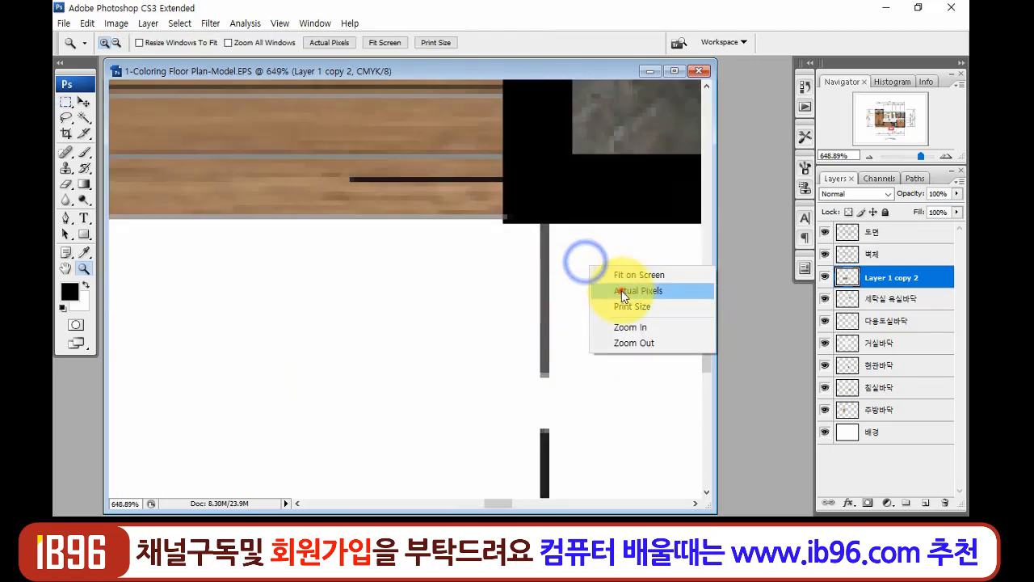
{"action": "left_click", "coordinate": [621, 289]}
{"action": "left_click_drag", "start_coordinate": [204, 150], "coordinate": [407, 343]}
{"action": "left_click_drag", "start_coordinate": [512, 321], "coordinate": [487, 316]}
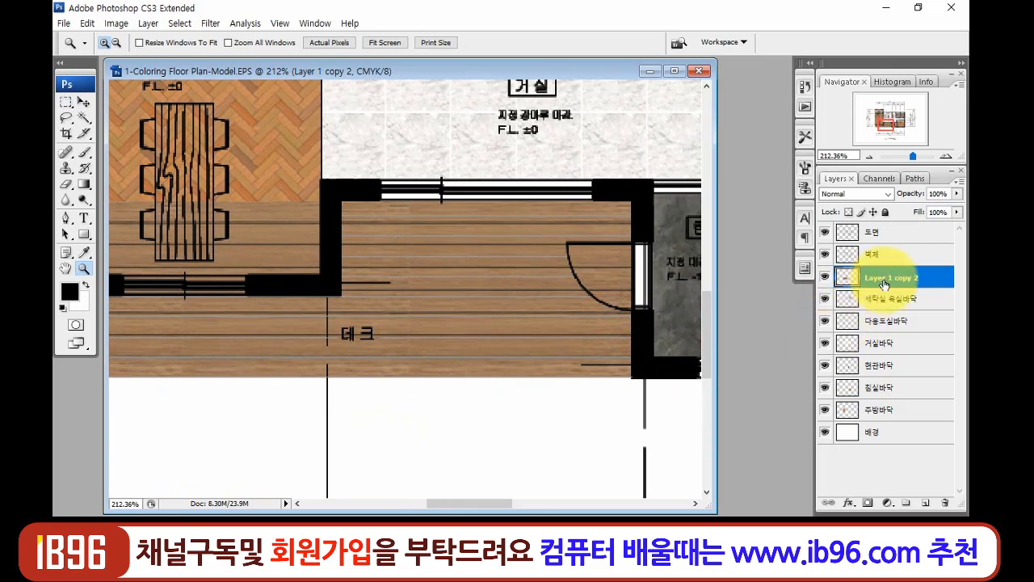
{"action": "type", "text": "ㄹ"}
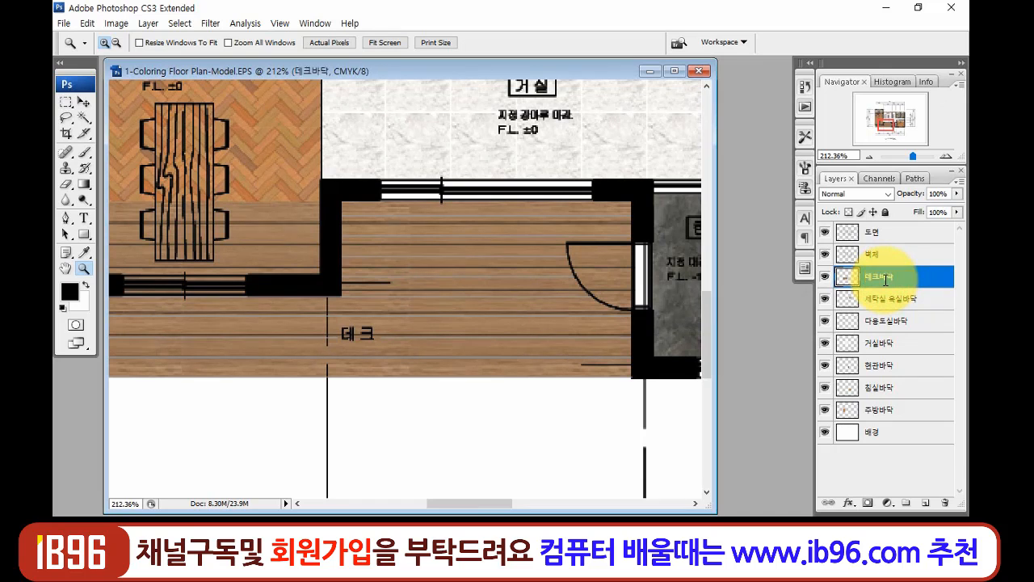
- On the 도면 layer, delete the drawn deck board lines in the area between the kitchen wall and the front door
{"action": "left_click", "coordinate": [825, 234]}
{"action": "left_click", "coordinate": [825, 235]}
{"action": "left_click", "coordinate": [872, 233]}
{"action": "key", "text": "v"}
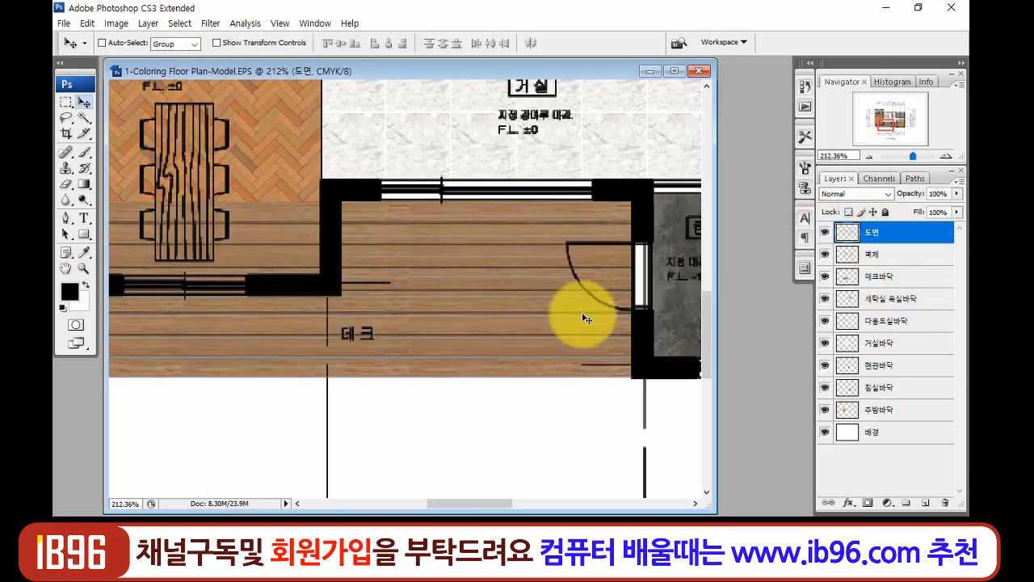
{"action": "key", "text": "m"}
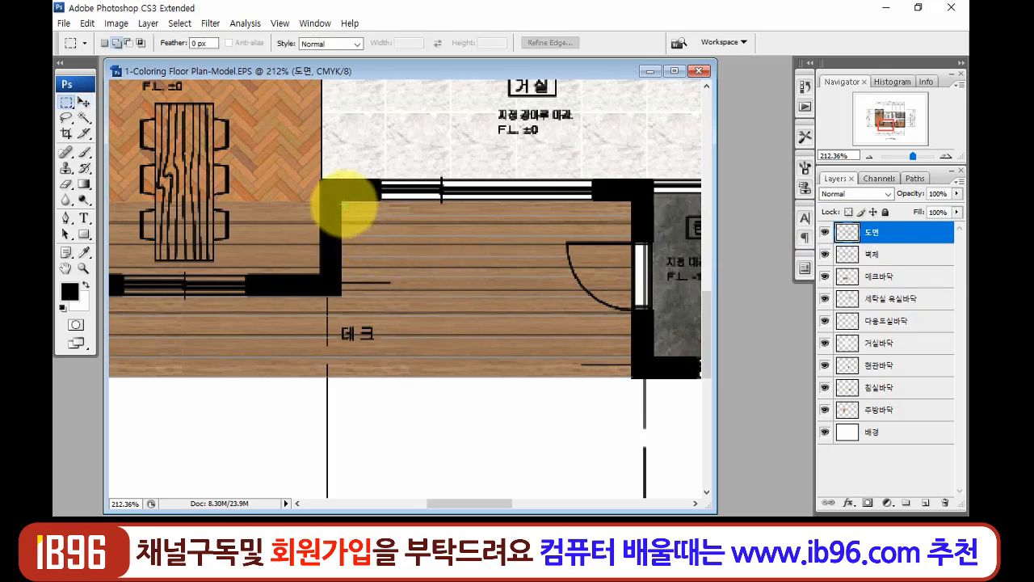
{"action": "left_click_drag", "start_coordinate": [341, 203], "coordinate": [552, 268]}
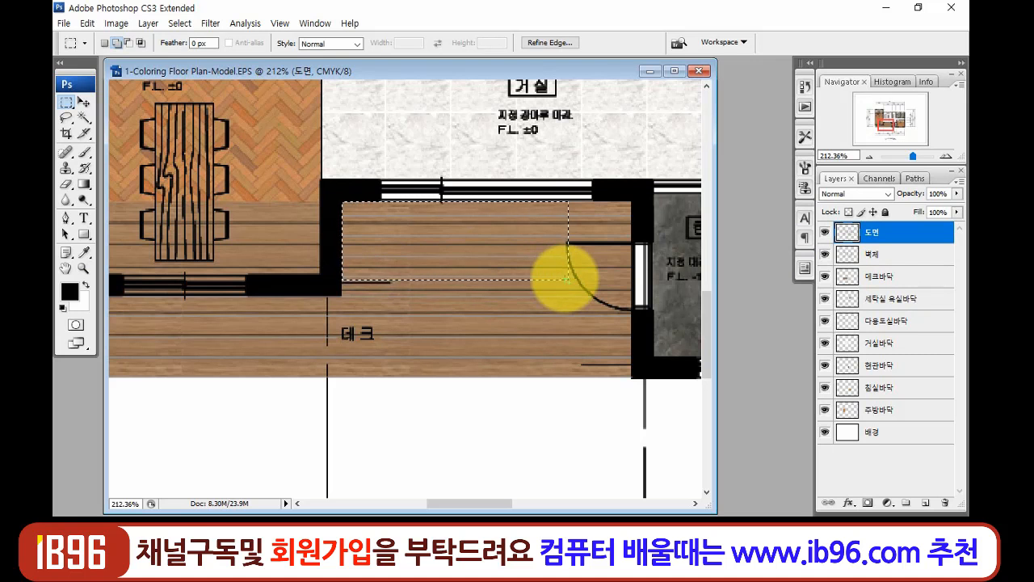
{"action": "key", "text": "ctrl+d"}
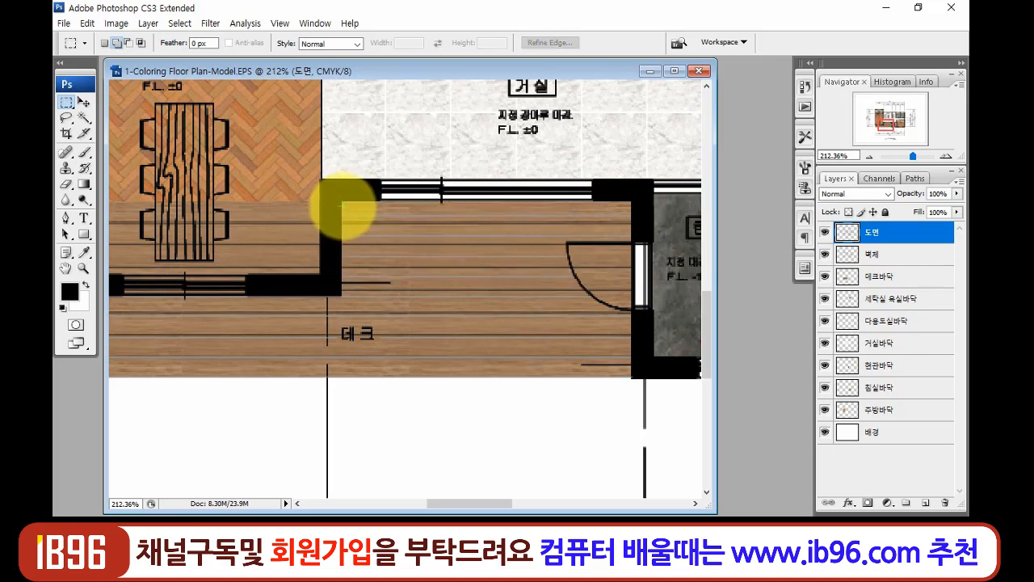
{"action": "left_click", "coordinate": [342, 203]}
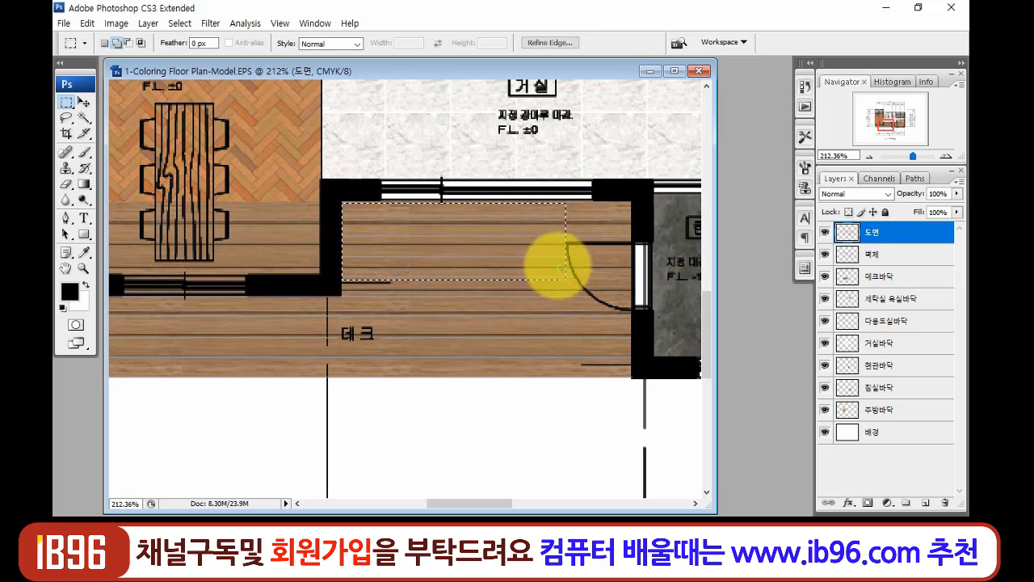
{"action": "left_click", "coordinate": [547, 212]}
{"action": "left_click_drag", "start_coordinate": [616, 228], "coordinate": [635, 241]}
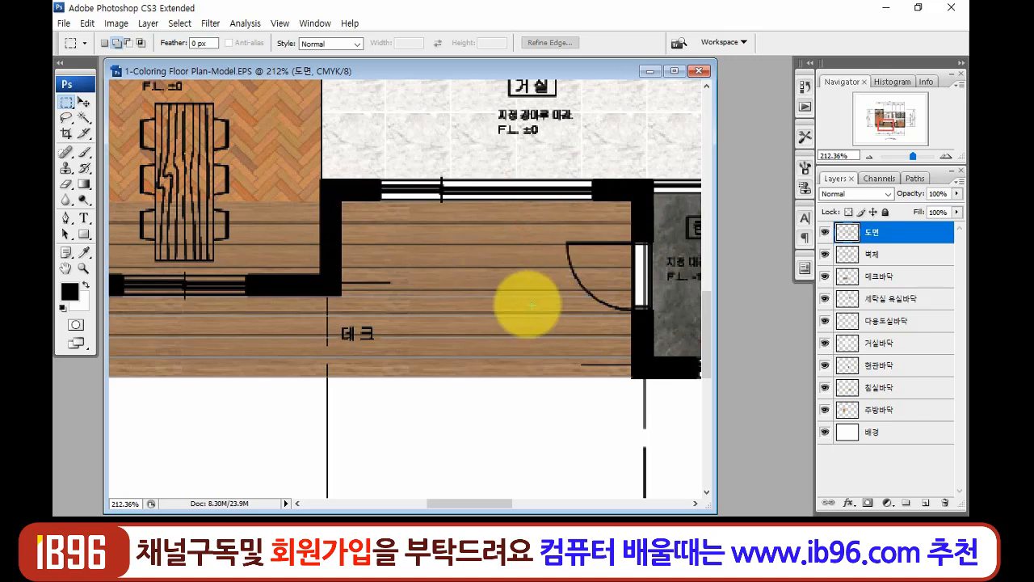
{"action": "left_click", "coordinate": [570, 278]}
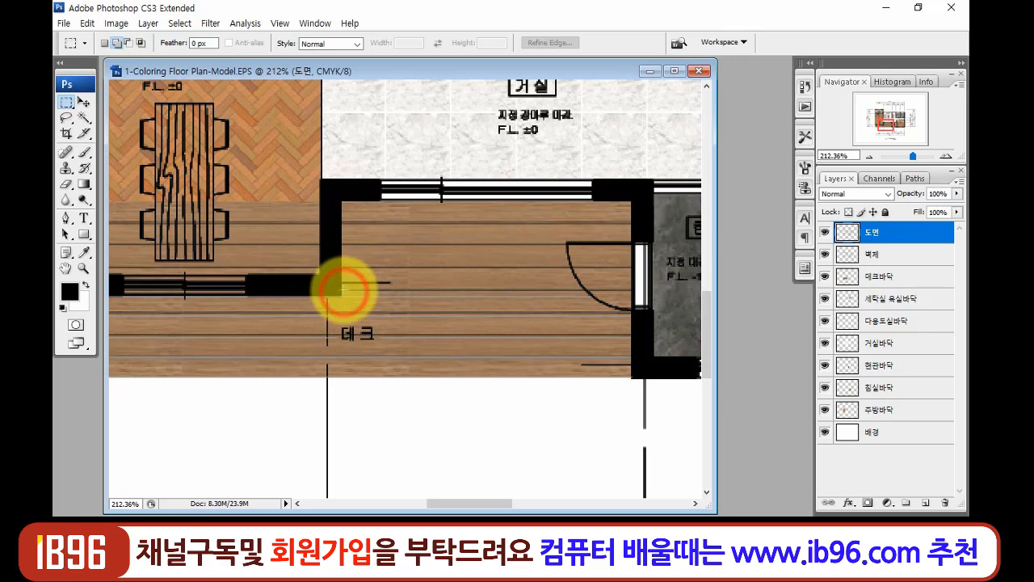
{"action": "left_click_drag", "start_coordinate": [341, 289], "coordinate": [581, 311]}
{"action": "key", "text": "ctrl+d"}
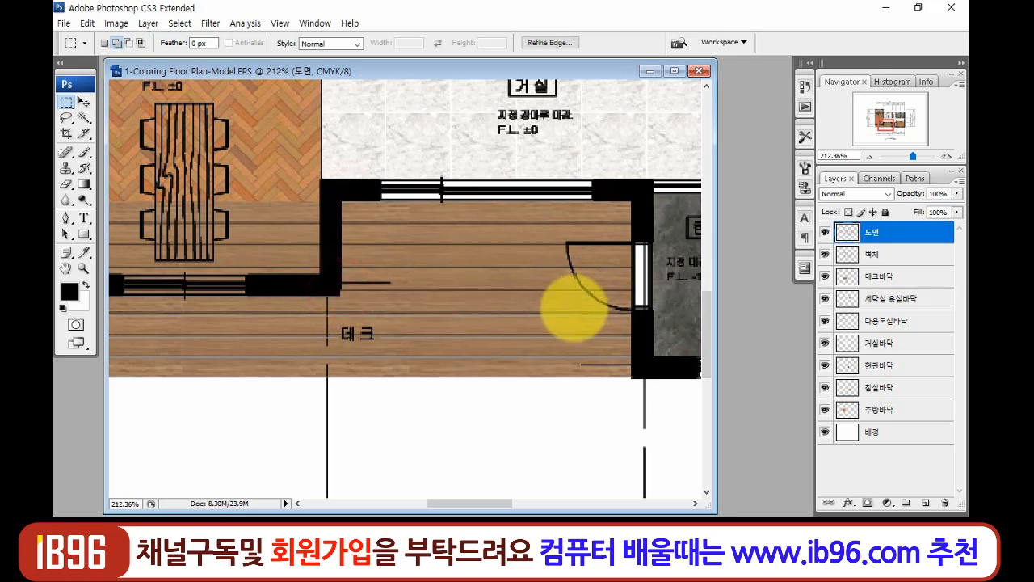
- Delete the drawn board lines over the deck strip below the kitchen, including those around the dashed centre line
{"action": "left_click_drag", "start_coordinate": [445, 325], "coordinate": [643, 291]}
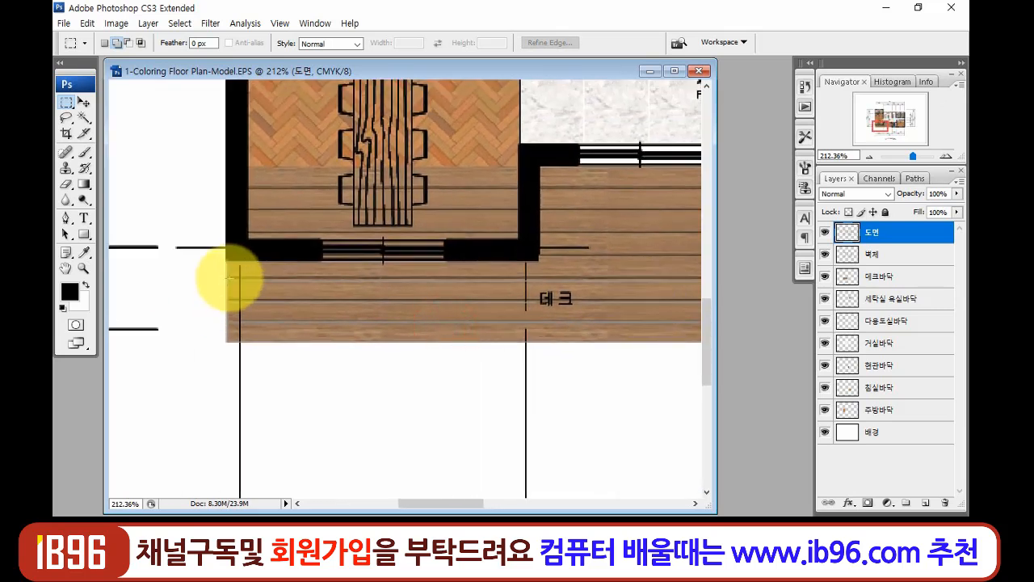
{"action": "left_click_drag", "start_coordinate": [229, 277], "coordinate": [538, 328]}
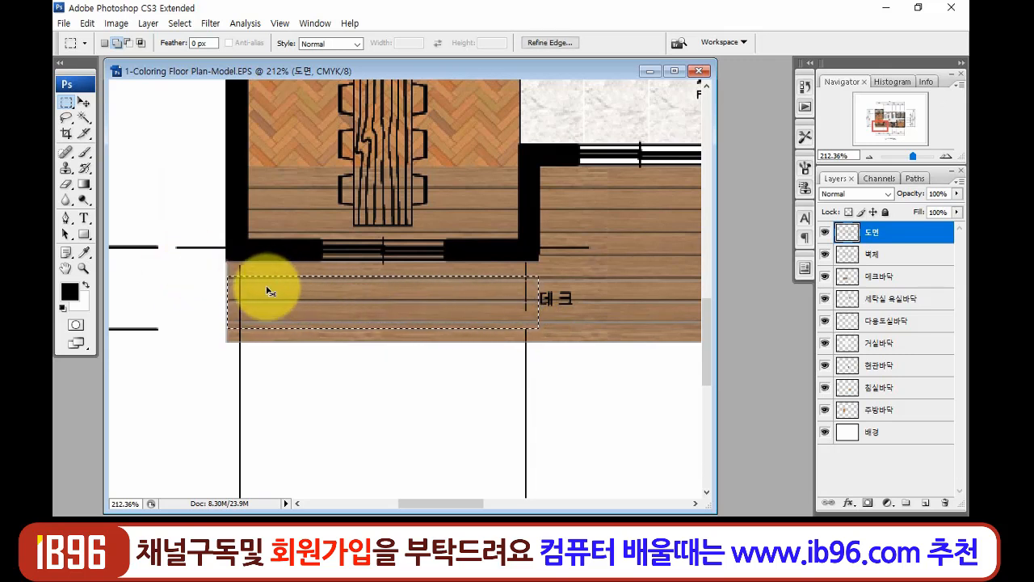
{"action": "left_click", "coordinate": [230, 278]}
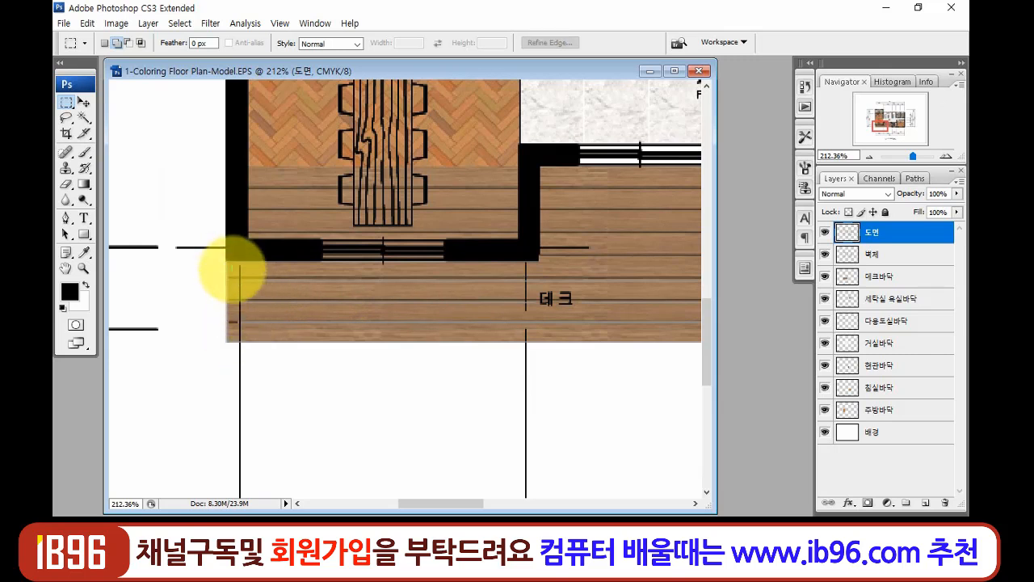
{"action": "left_click", "coordinate": [242, 275]}
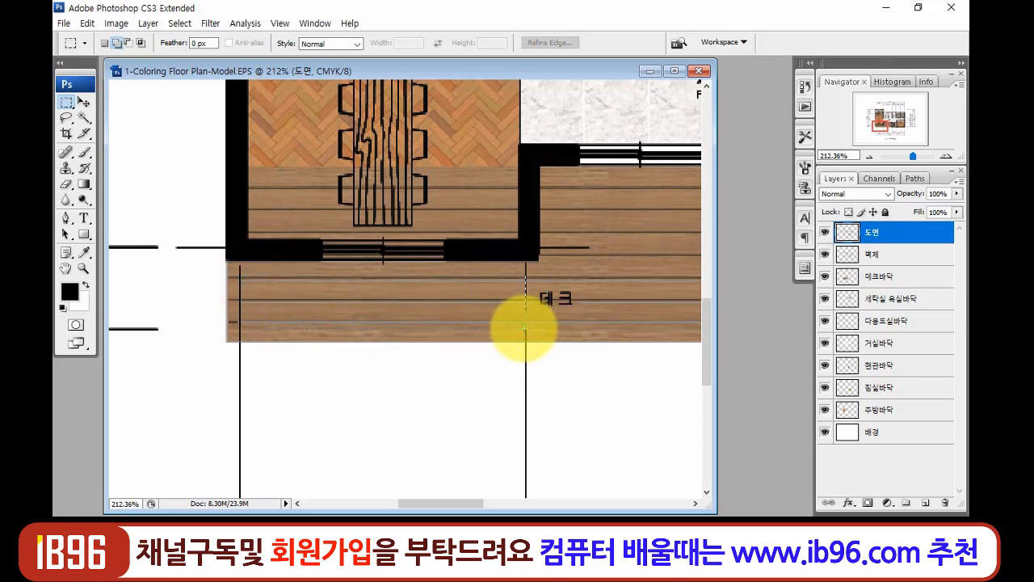
{"action": "key", "text": "Delete"}
{"action": "key", "text": "ctrl+d"}
- Delete the leftover drawn deck line segments around the 데크 label and below the front door swing
{"action": "left_click_drag", "start_coordinate": [610, 312], "coordinate": [589, 320]}
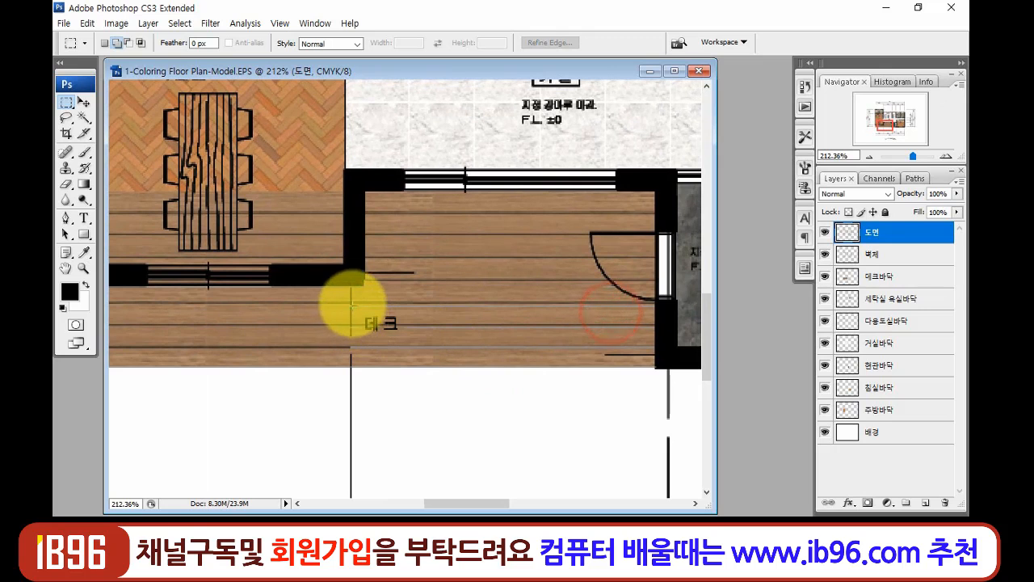
{"action": "left_click", "coordinate": [353, 302]}
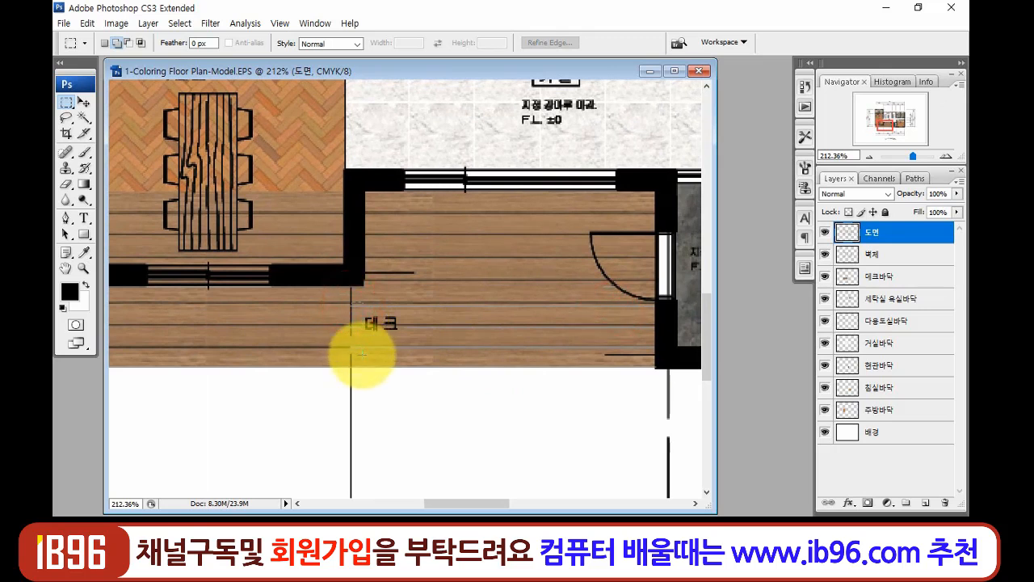
{"action": "left_click_drag", "start_coordinate": [365, 355], "coordinate": [366, 357]}
{"action": "key", "text": "Delete"}
{"action": "key", "text": "ctrl+d"}
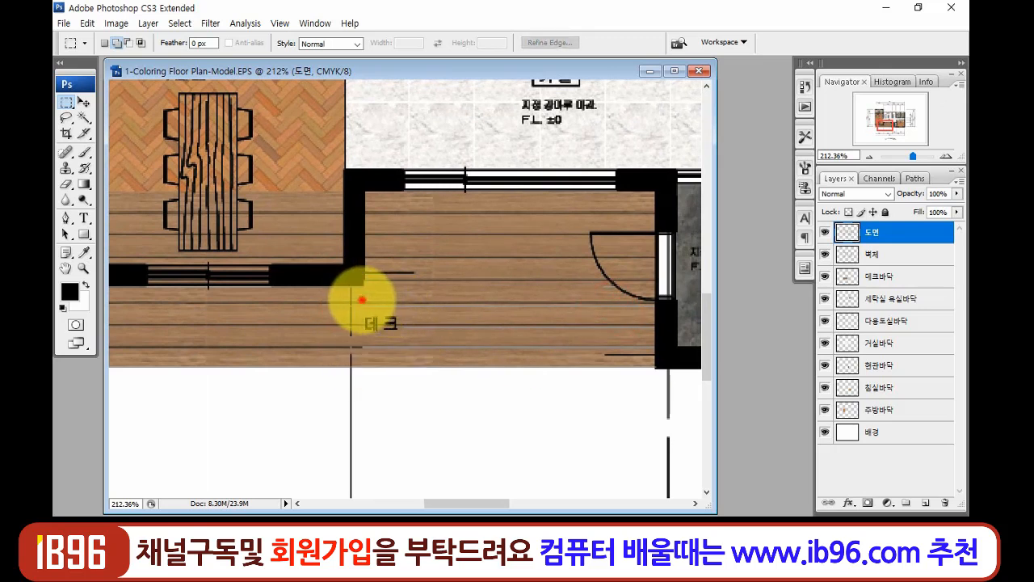
{"action": "left_click", "coordinate": [362, 300]}
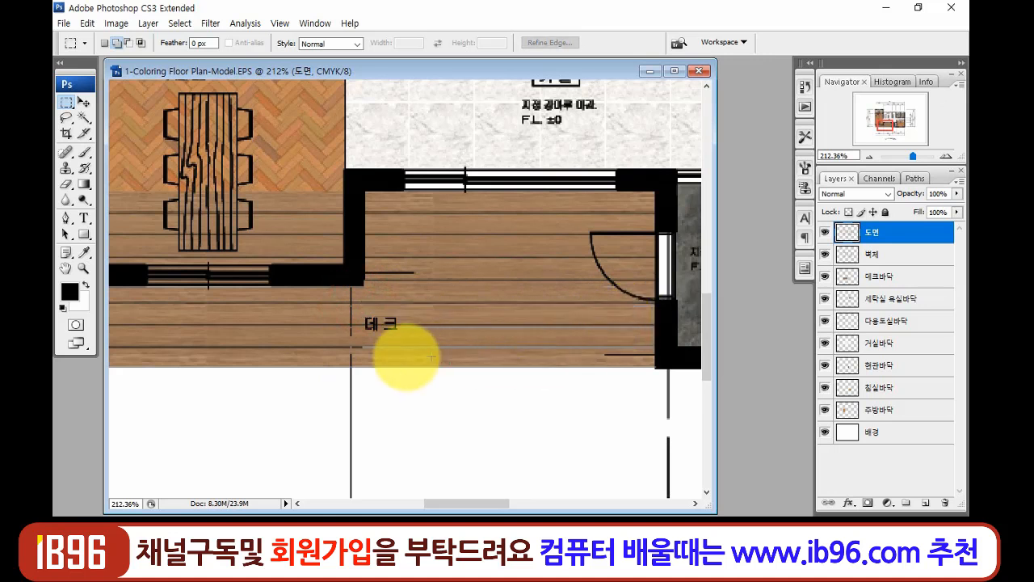
{"action": "left_click", "coordinate": [359, 341]}
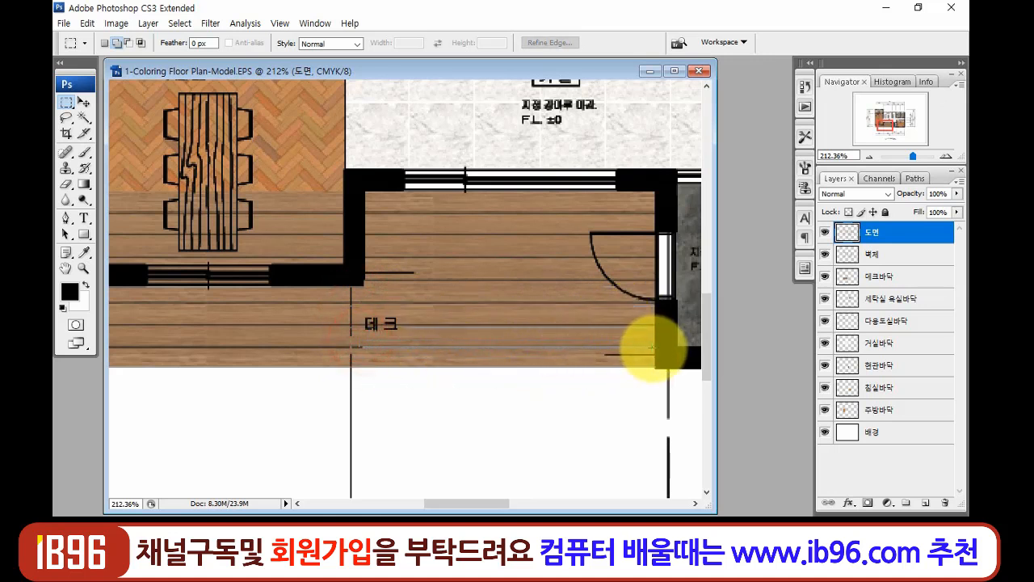
{"action": "left_click", "coordinate": [402, 321]}
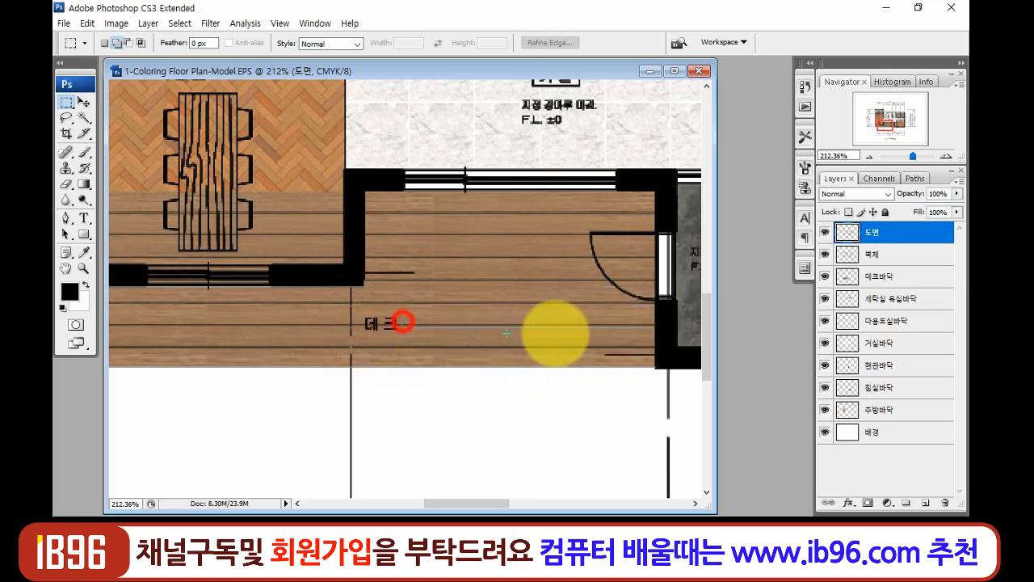
{"action": "key", "text": "ctrl+d"}
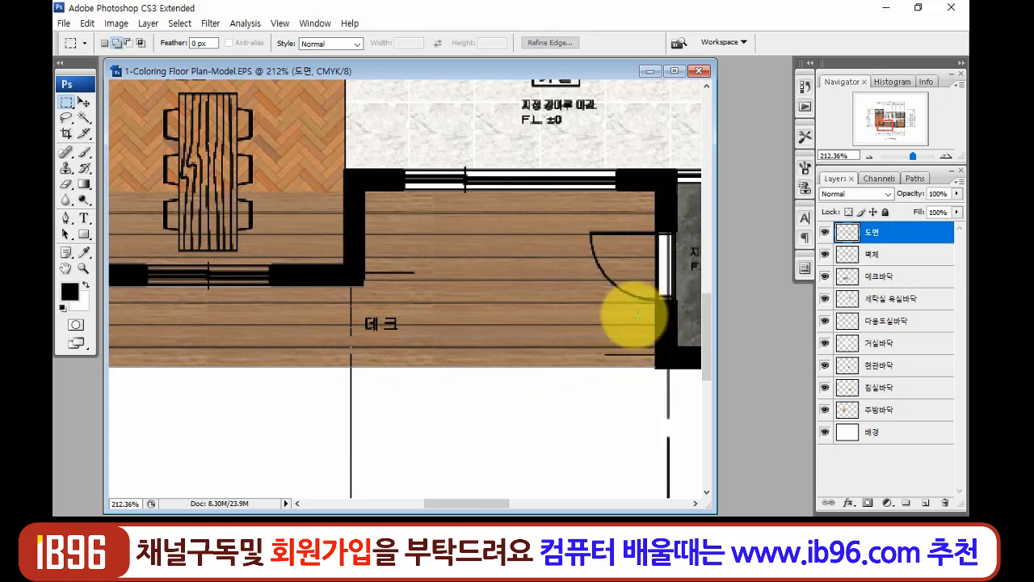
{"action": "left_click", "coordinate": [633, 312]}
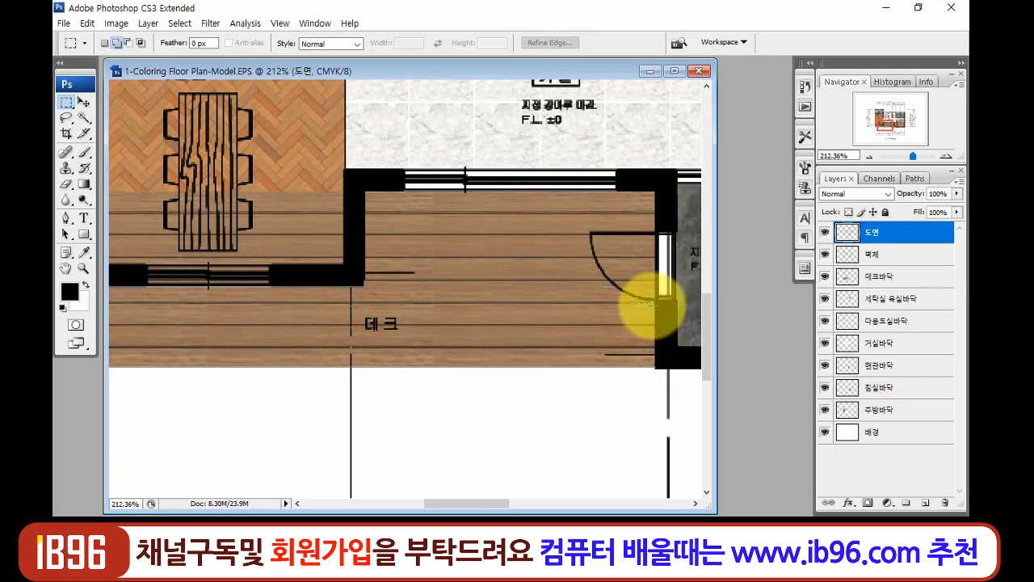
{"action": "left_click", "coordinate": [603, 292]}
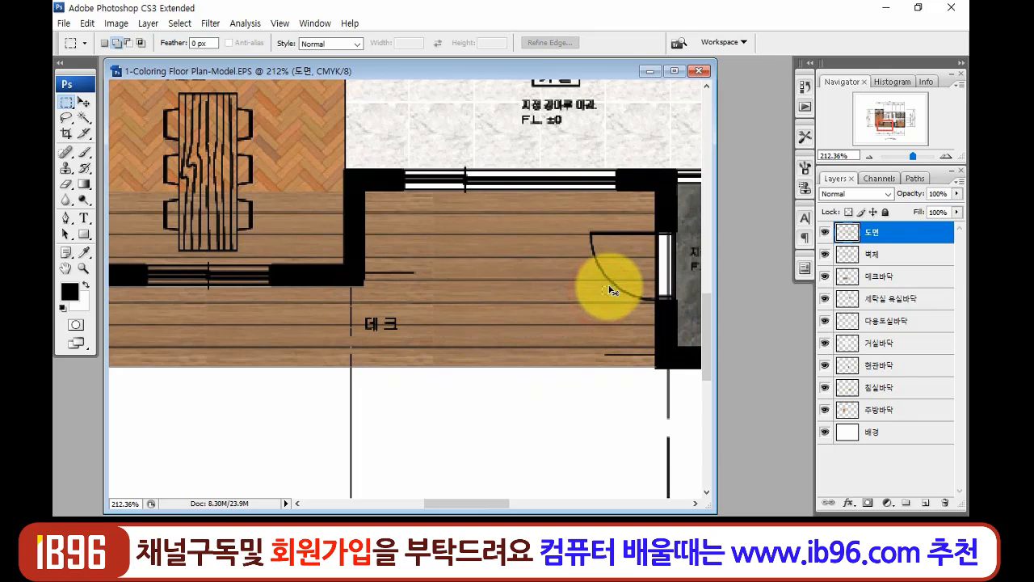
{"action": "key", "text": "z"}
{"action": "right_click", "coordinate": [475, 327]}
{"action": "left_click", "coordinate": [518, 346]}
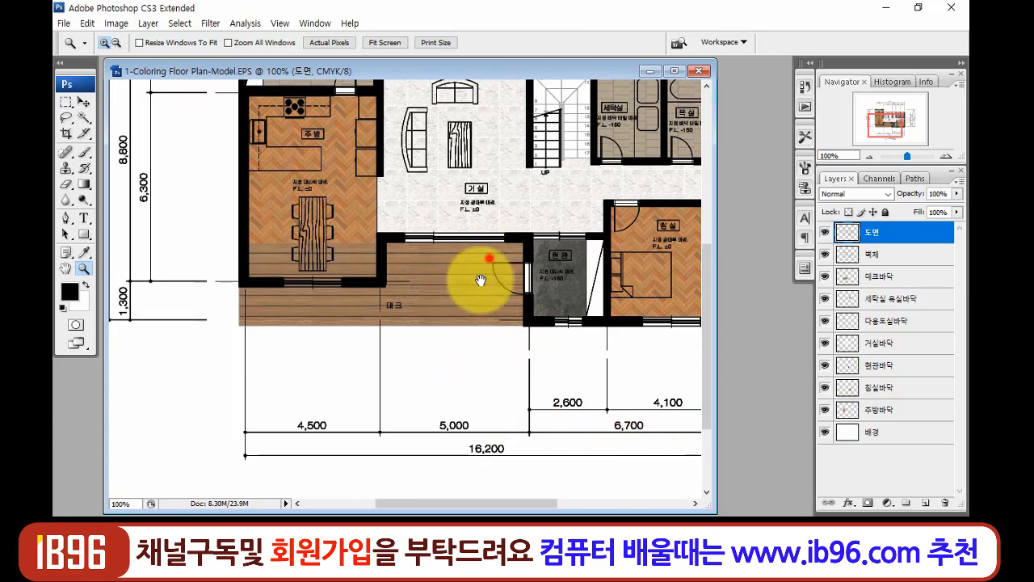
{"action": "left_click_drag", "start_coordinate": [490, 258], "coordinate": [437, 363]}
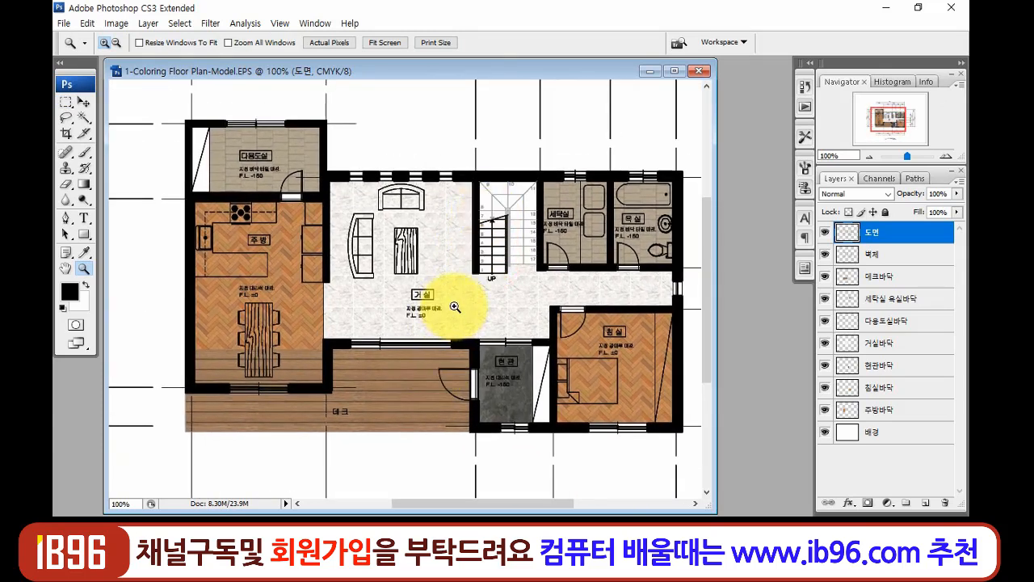
{"action": "key", "text": "v"}
{"action": "left_click_drag", "start_coordinate": [372, 413], "coordinate": [476, 307]}
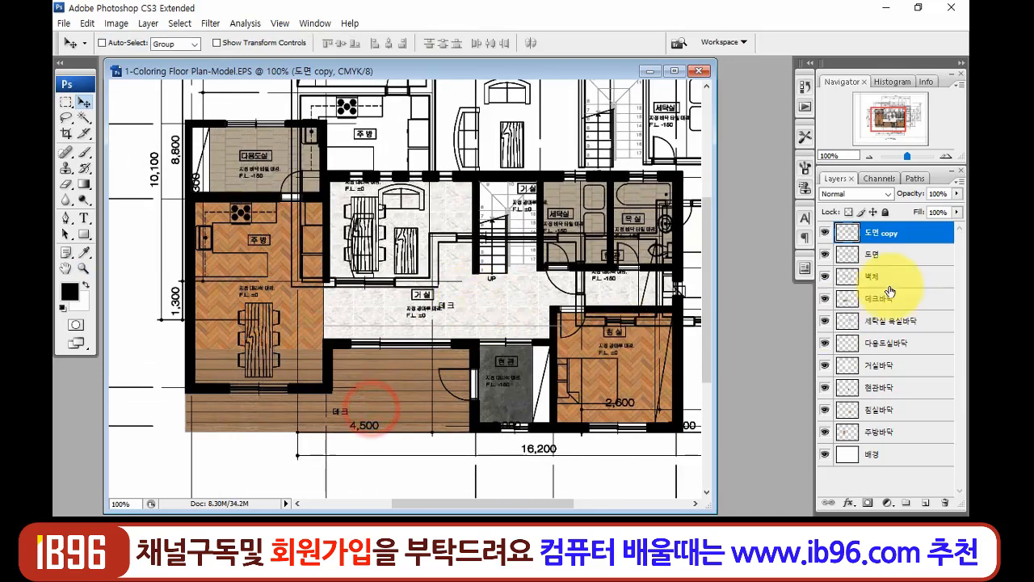
{"action": "left_click_drag", "start_coordinate": [919, 232], "coordinate": [944, 502]}
- Duplicate the 데크바닥 layer and move the wood copy over the staircase, fitting its boards to the stair treads
{"action": "right_click", "coordinate": [388, 398]}
{"action": "left_click", "coordinate": [416, 411]}
{"action": "key", "text": "ctrl+j"}
{"action": "left_click_drag", "start_coordinate": [369, 388], "coordinate": [533, 232]}
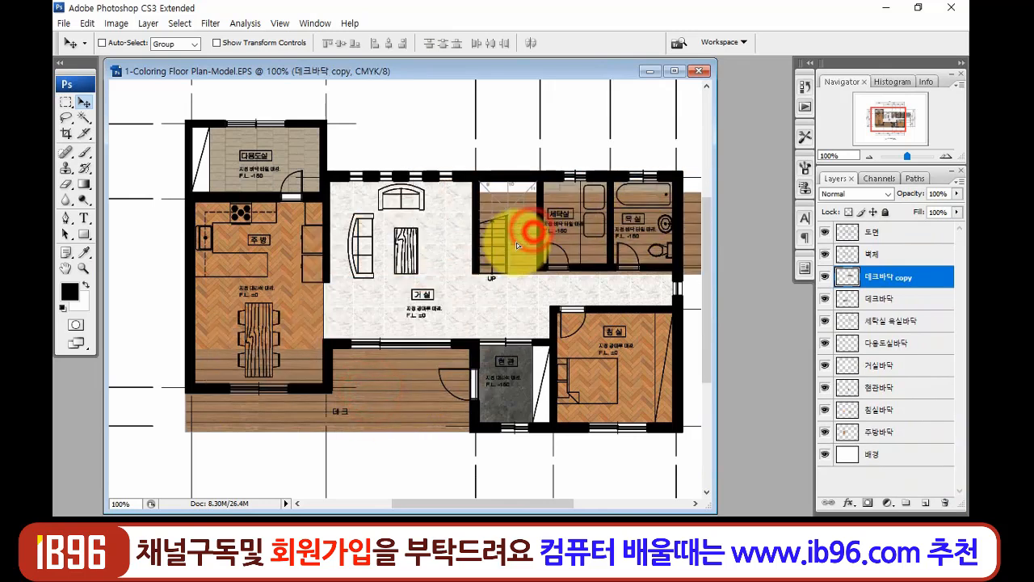
{"action": "key", "text": "z"}
{"action": "left_click_drag", "start_coordinate": [422, 157], "coordinate": [598, 311]}
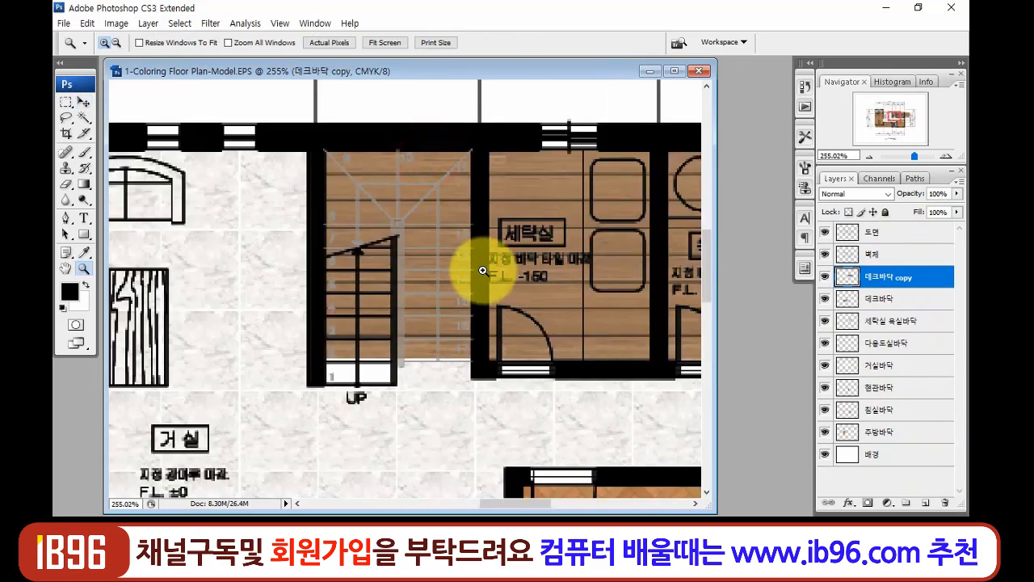
{"action": "key", "text": "v"}
{"action": "mouse_move", "coordinate": [423, 277]}
{"action": "left_mouse_down"}
{"action": "mouse_move", "coordinate": [388, 358]}
{"action": "mouse_move", "coordinate": [439, 281]}
{"action": "mouse_move", "coordinate": [419, 281]}
{"action": "left_mouse_up"}
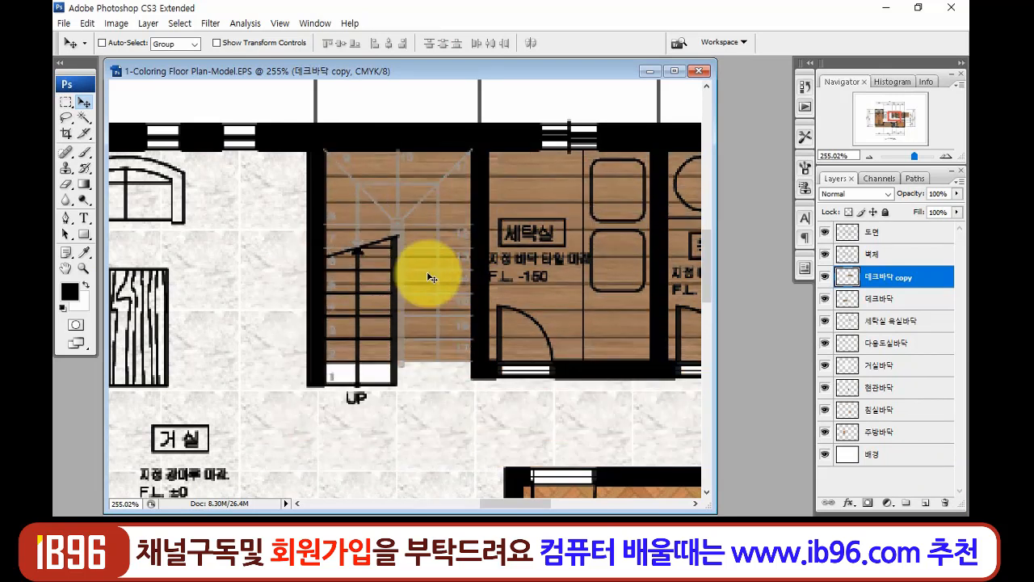
- Delete the part of the wood copy that covers the laundry room, the bathroom and the area outside the wall
{"action": "key", "text": "ctrl+minus"}
{"action": "key", "text": "ctrl+minus"}
{"action": "key", "text": "ctrl+minus"}
{"action": "key", "text": "ctrl+minus"}
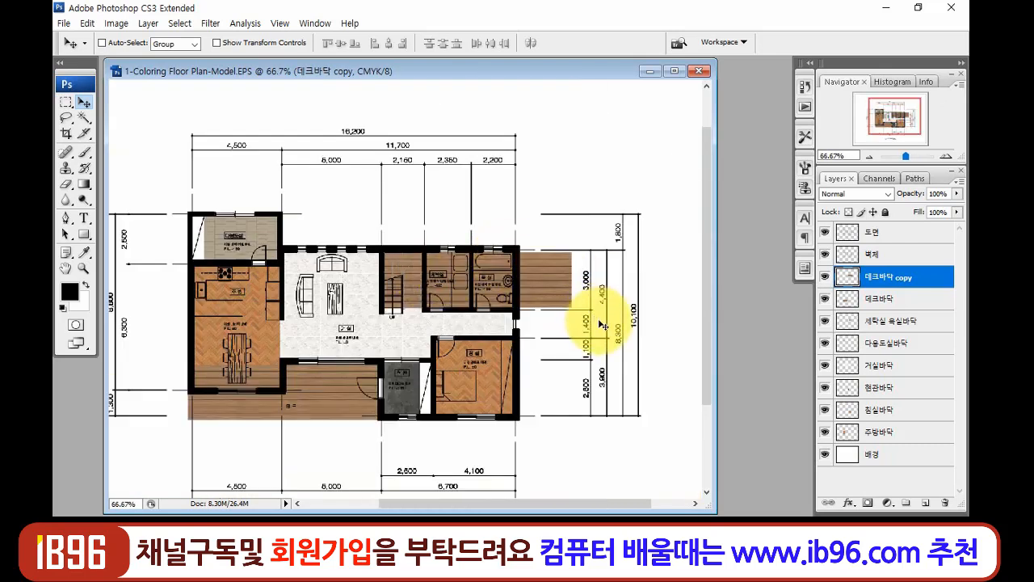
{"action": "key", "text": "m"}
{"action": "left_click_drag", "start_coordinate": [631, 353], "coordinate": [421, 229]}
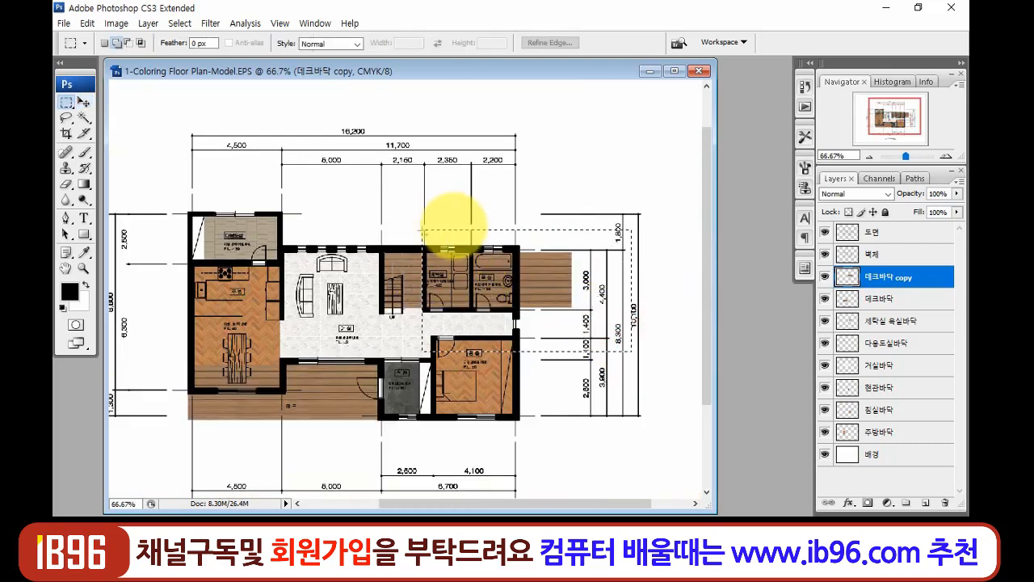
- Copy the wood on stair tread 2 onto the uncovered tread 1, and merge it into the stair wood layer
{"action": "key", "text": "z"}
{"action": "left_click_drag", "start_coordinate": [334, 223], "coordinate": [461, 334]}
{"action": "left_click_drag", "start_coordinate": [277, 296], "coordinate": [495, 456]}
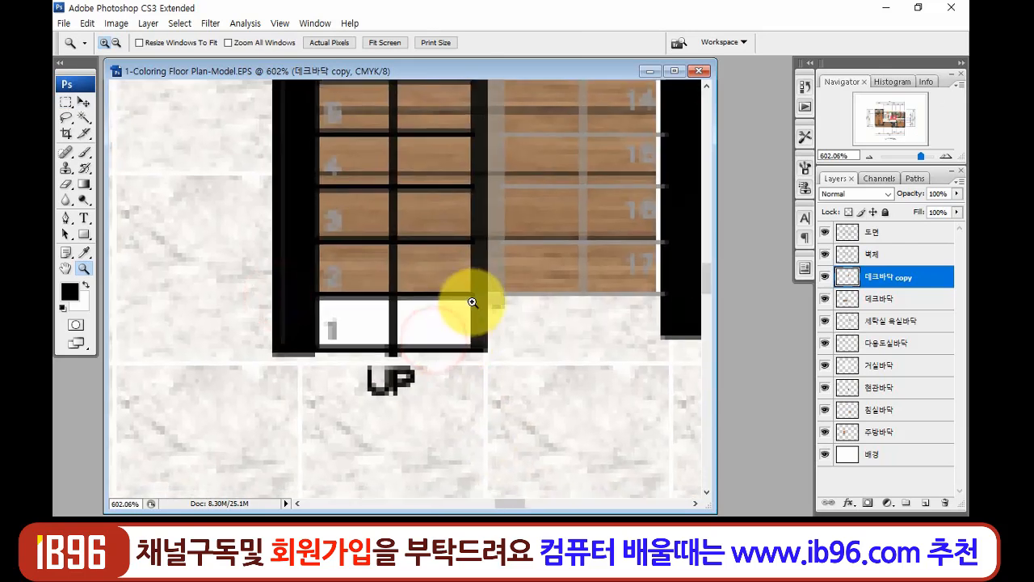
{"action": "key", "text": "m"}
{"action": "left_click_drag", "start_coordinate": [476, 294], "coordinate": [306, 240]}
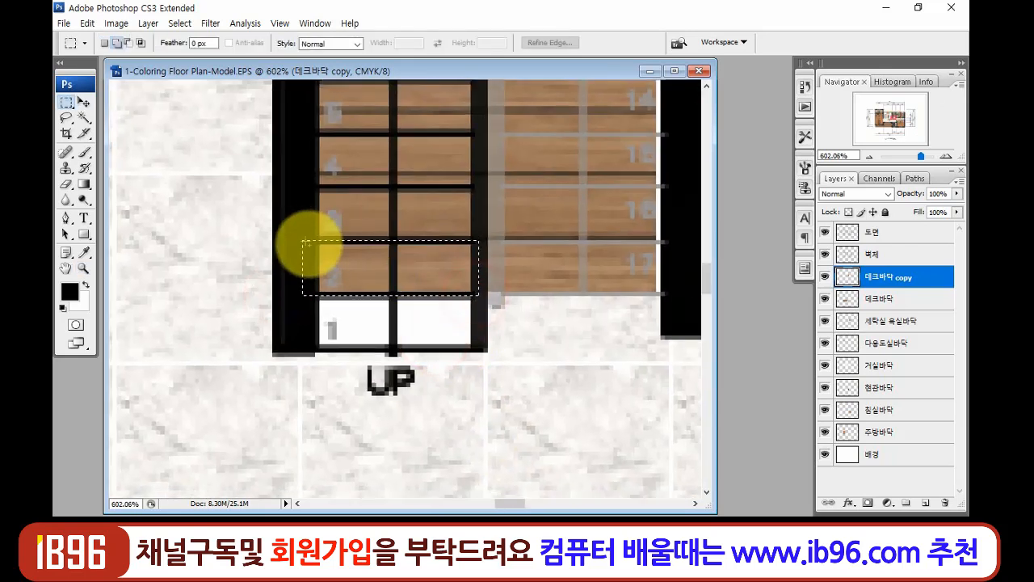
{"action": "key", "text": "ctrl+j"}
{"action": "key", "text": "v"}
{"action": "left_click_drag", "start_coordinate": [393, 277], "coordinate": [394, 332]}
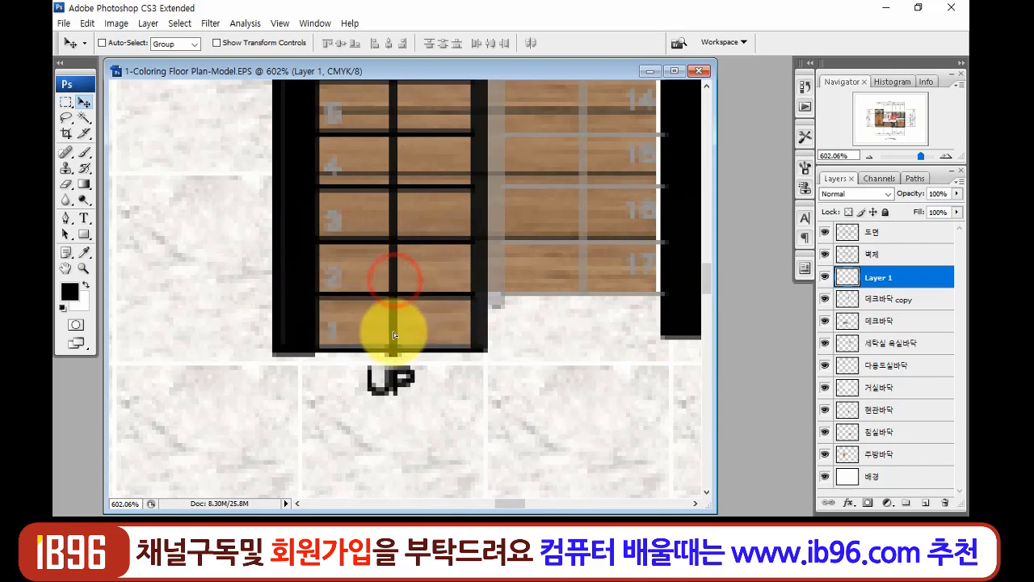
{"action": "key", "text": "ctrl+e"}
{"action": "left_click", "coordinate": [824, 279]}
{"action": "left_click", "coordinate": [824, 279]}
- Rename the stair wood layer 계단
{"action": "key", "text": "z"}
{"action": "right_click", "coordinate": [488, 362]}
{"action": "left_click", "coordinate": [511, 384]}
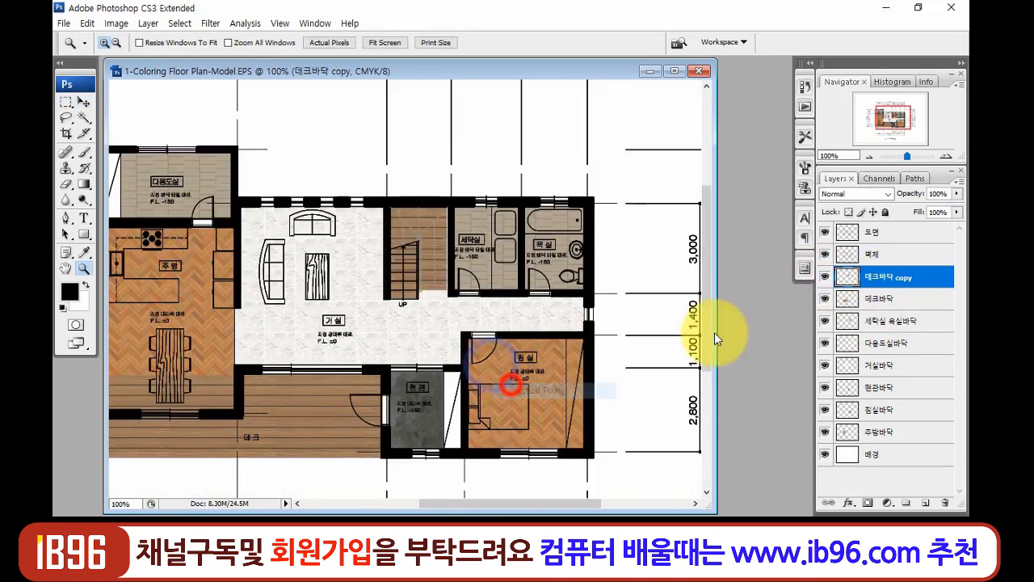
{"action": "left_click", "coordinate": [825, 276]}
{"action": "left_click", "coordinate": [824, 276]}
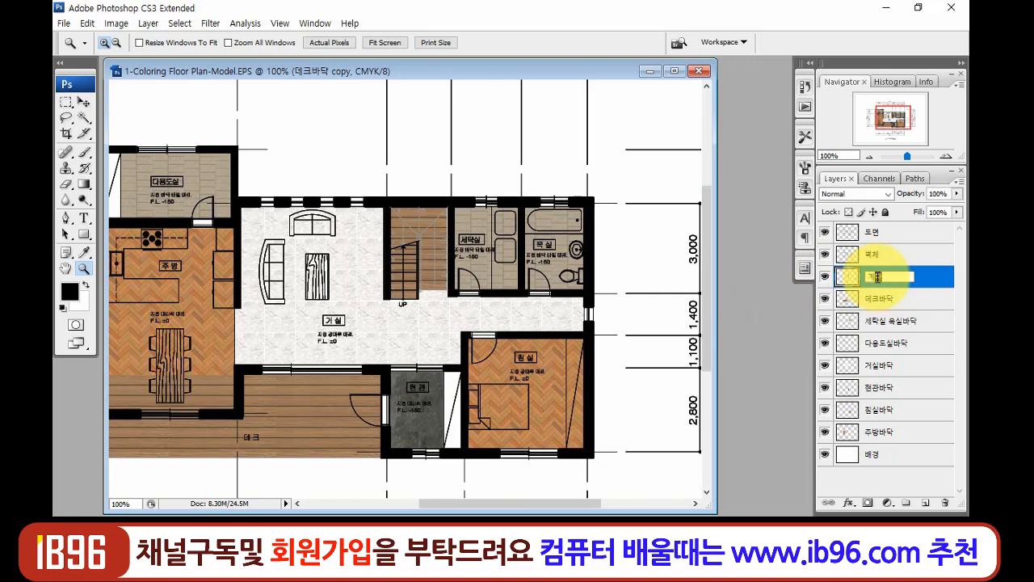
{"action": "key", "text": "Return"}
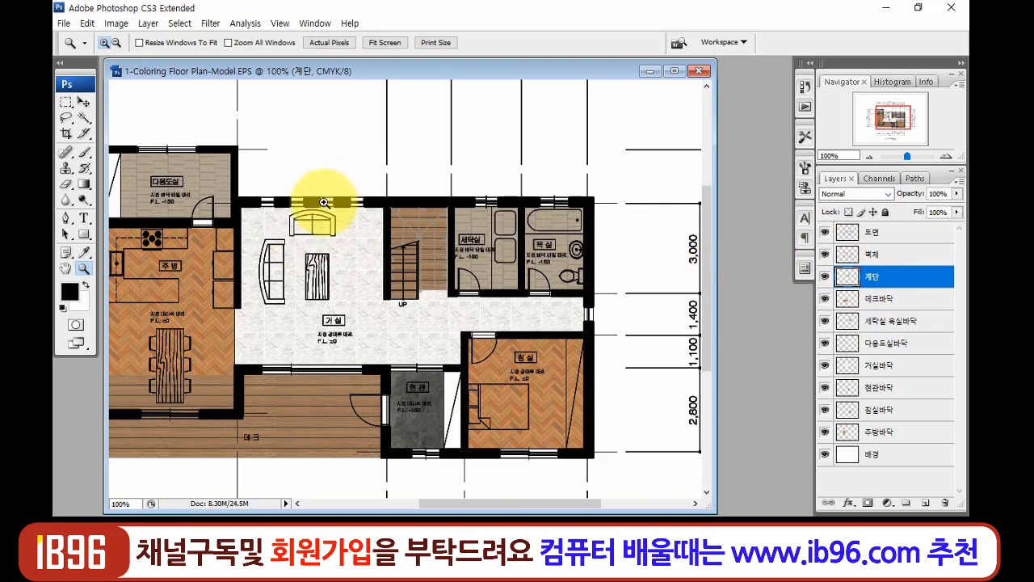
- Widen the stair wood on the 계단 layer to 101.7% so it meets the laundry room wall
{"action": "left_click_drag", "start_coordinate": [358, 183], "coordinate": [486, 325]}
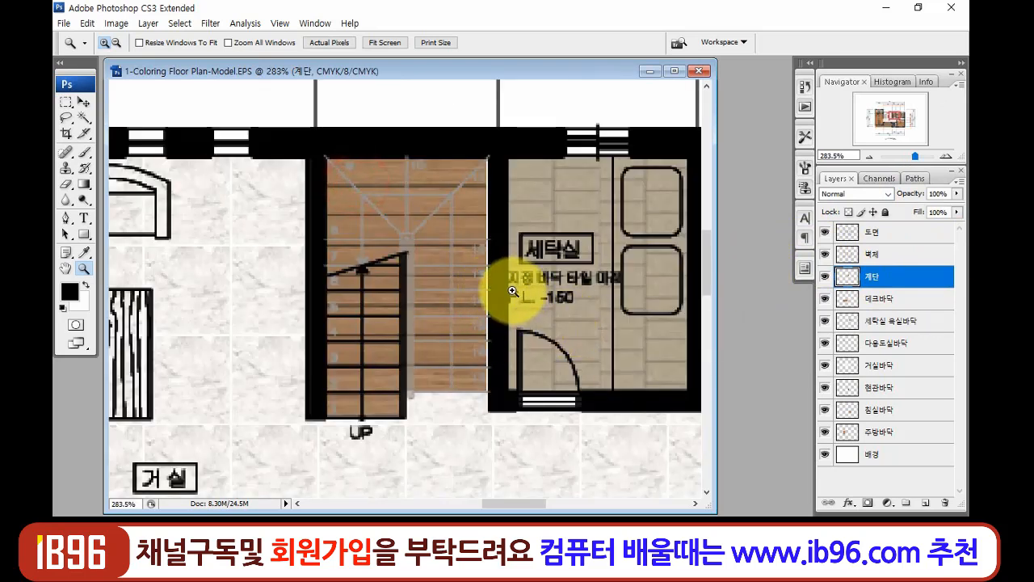
{"action": "key", "text": "ctrl+t"}
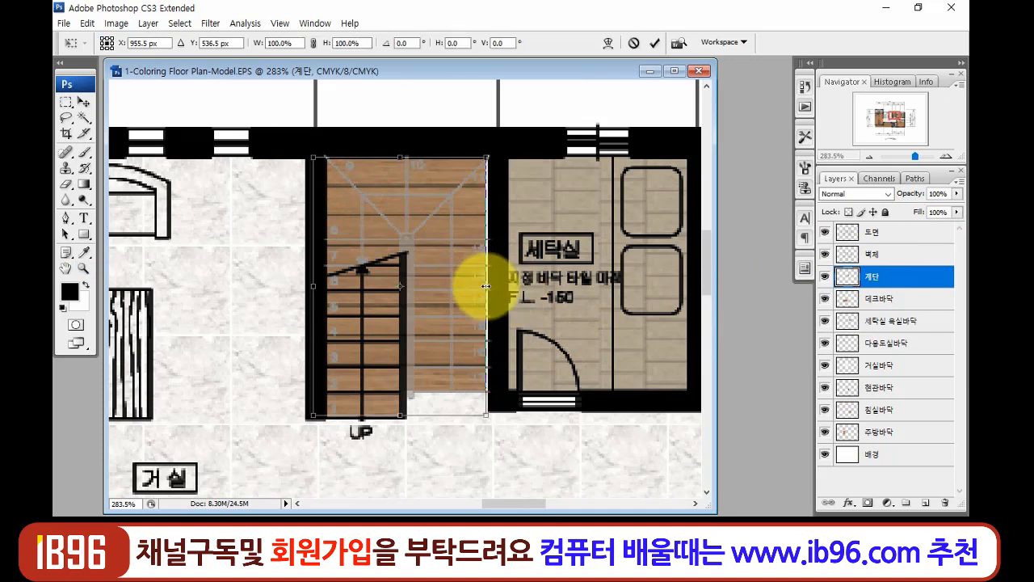
{"action": "left_click_drag", "start_coordinate": [488, 289], "coordinate": [490, 290]}
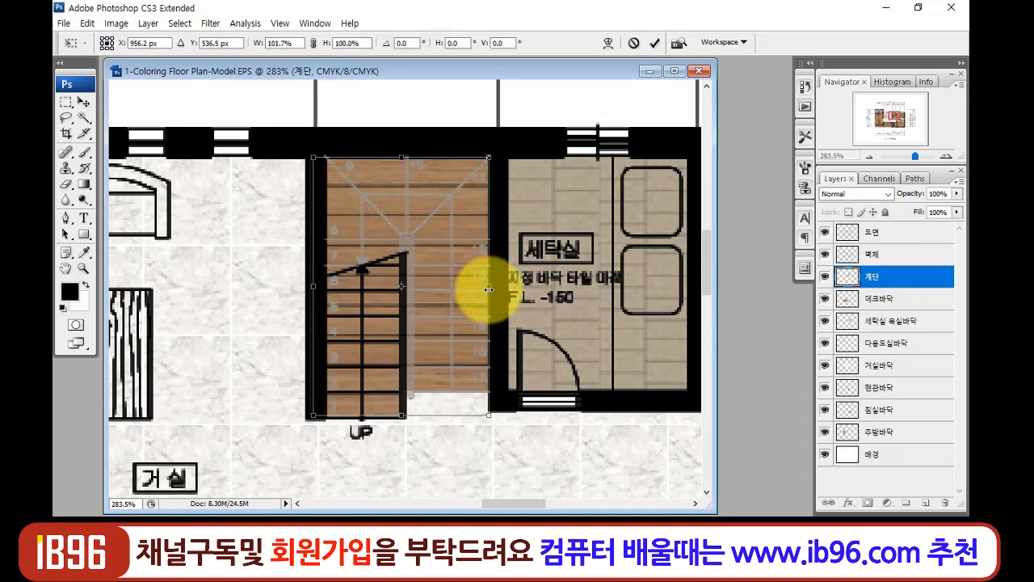
{"action": "key", "text": "Return"}
{"action": "key", "text": "z"}
{"action": "right_click", "coordinate": [491, 332]}
{"action": "left_click", "coordinate": [526, 358]}
{"action": "left_click_drag", "start_coordinate": [342, 331], "coordinate": [457, 322]}
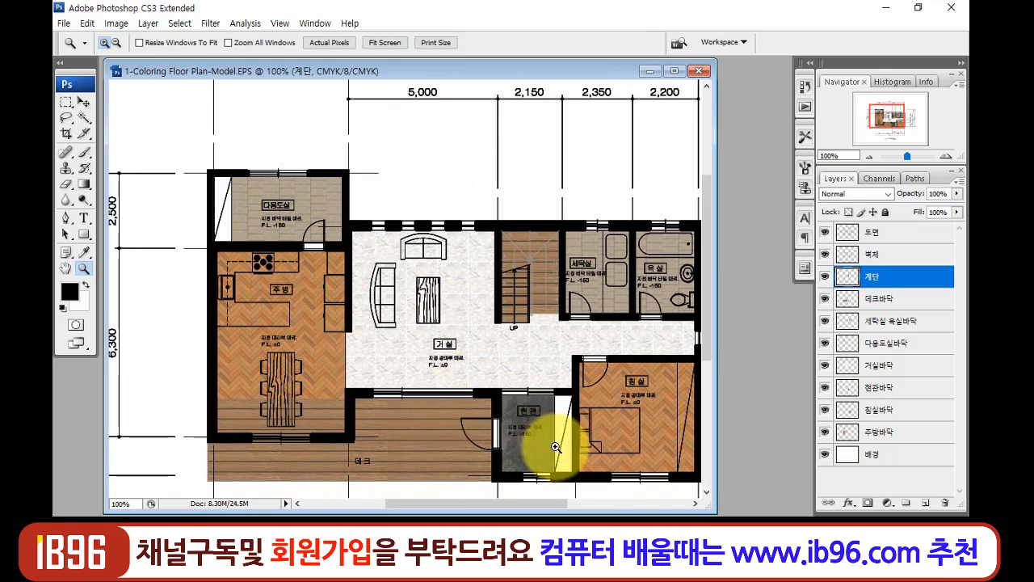
{"action": "left_click_drag", "start_coordinate": [176, 224], "coordinate": [428, 394]}
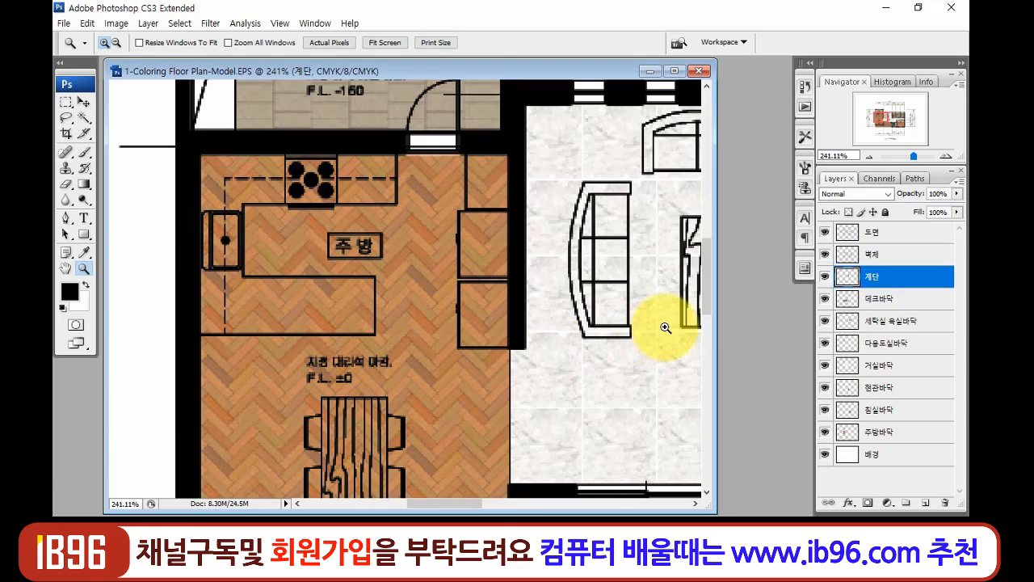
{"action": "left_click", "coordinate": [911, 233]}
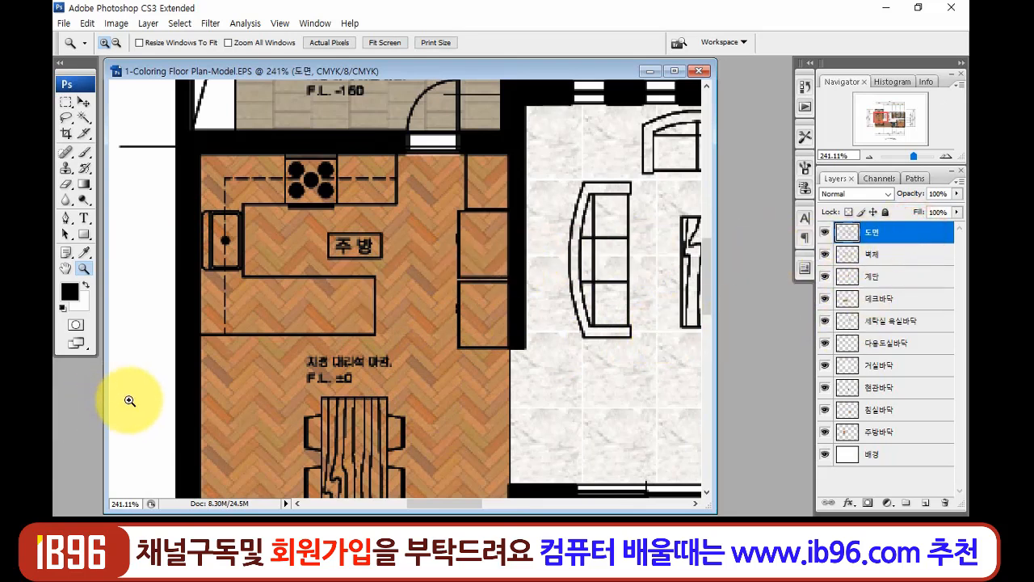
{"action": "key", "text": "w"}
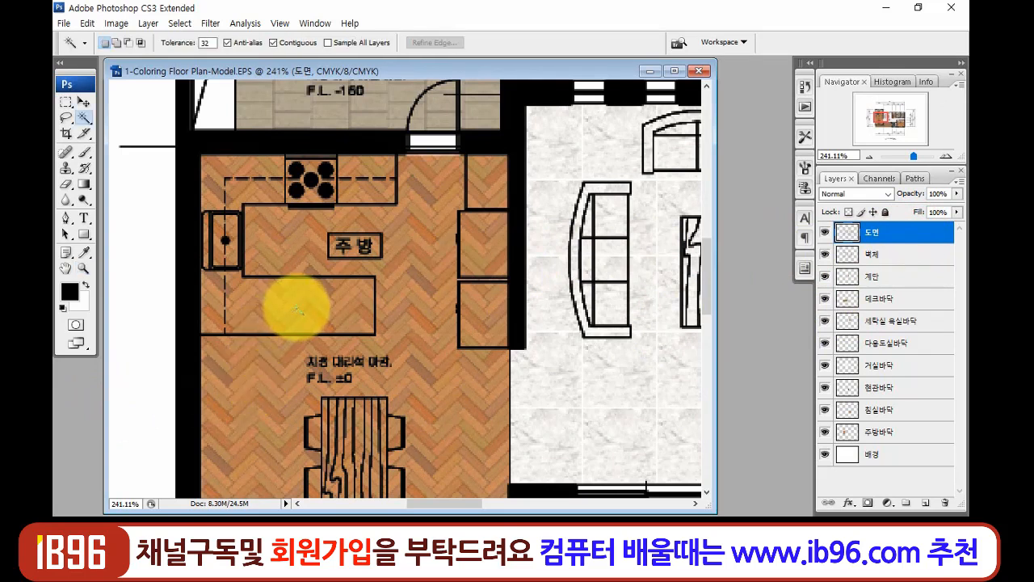
{"action": "left_click", "coordinate": [297, 306]}
{"action": "left_click", "coordinate": [116, 42]}
{"action": "left_click", "coordinate": [222, 239]}
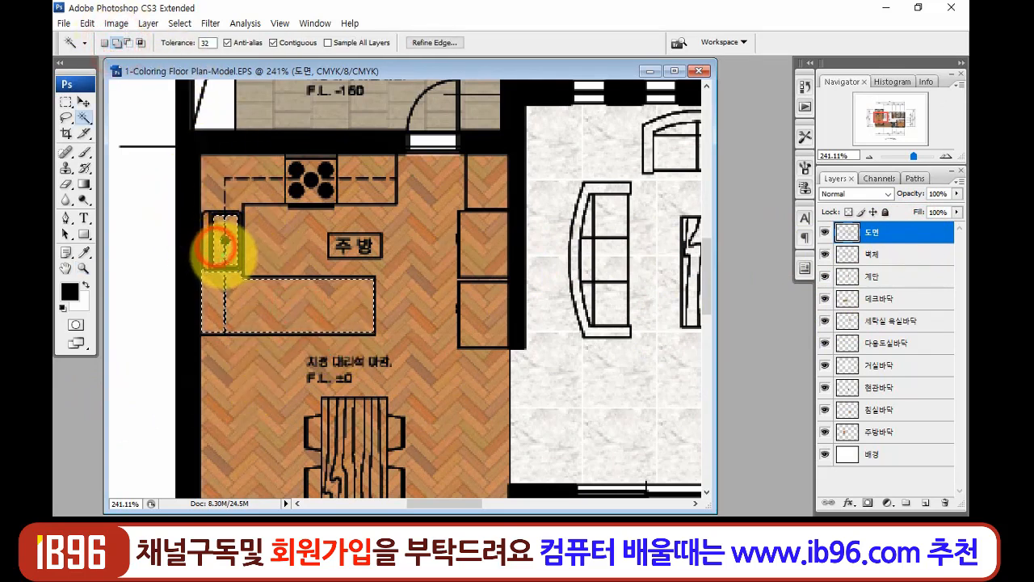
{"action": "key", "text": "ctrl+d"}
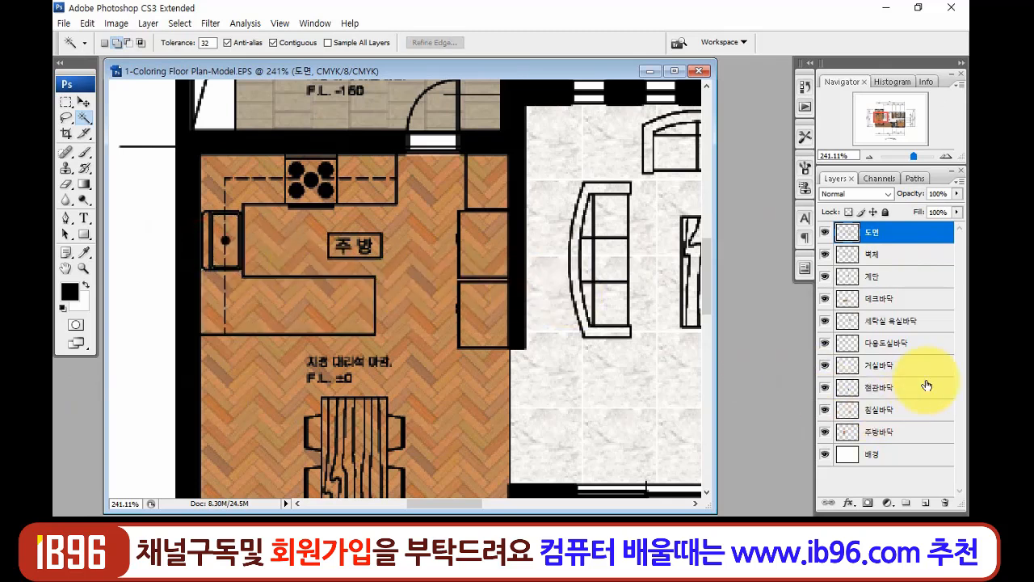
- Create a new empty layer directly above the 계단 layer
{"action": "left_click", "coordinate": [916, 427]}
{"action": "left_click", "coordinate": [911, 256]}
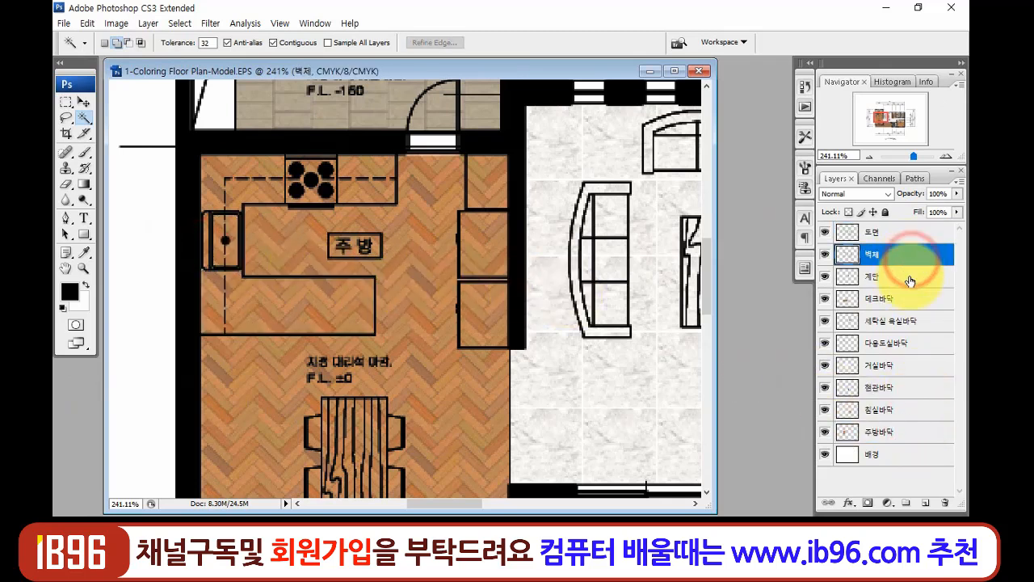
{"action": "left_click", "coordinate": [908, 279]}
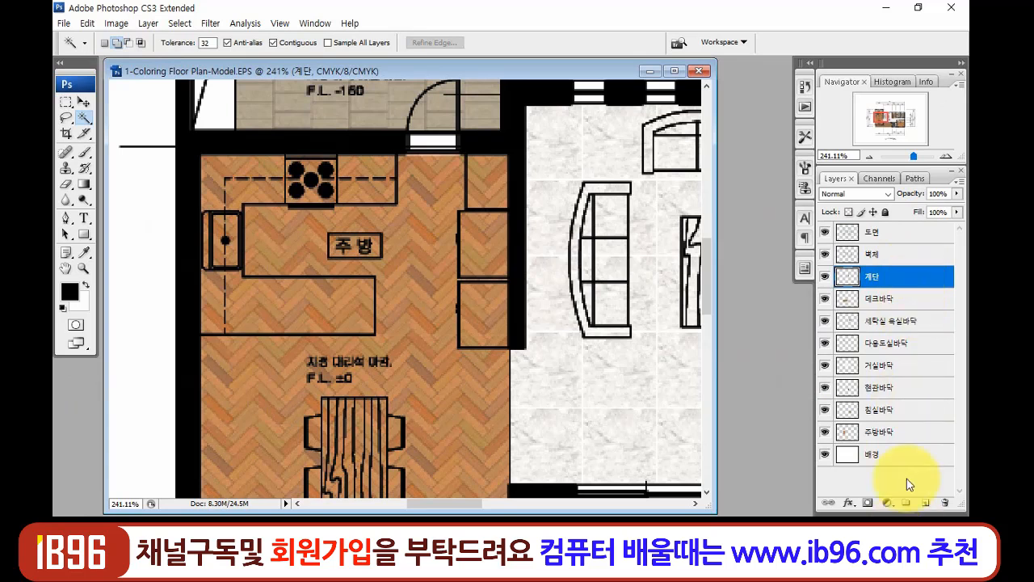
{"action": "left_click", "coordinate": [924, 503]}
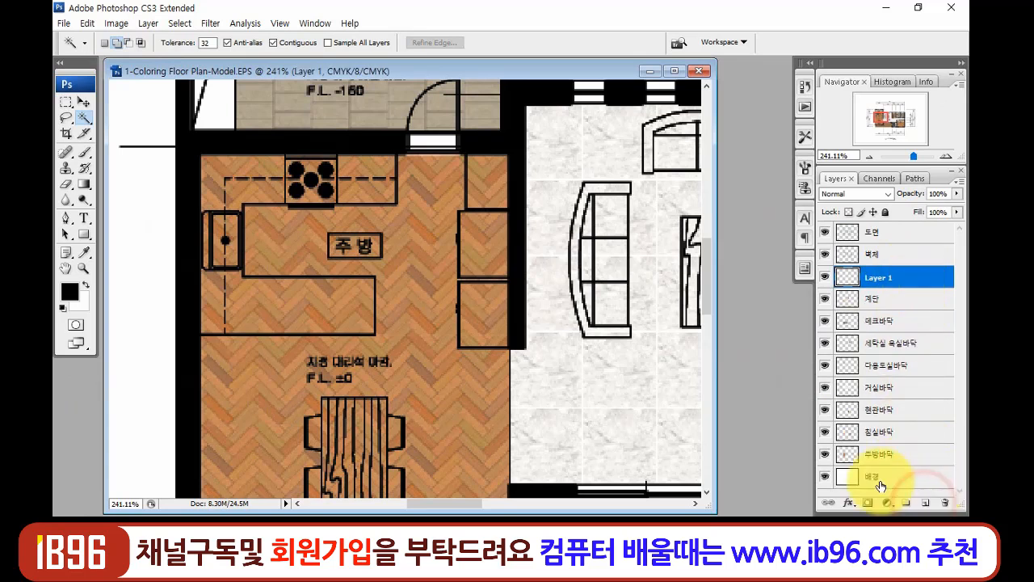
- Fill the kitchen's cooktop counter, sink counter and peninsula with white on the new layer
{"action": "key", "text": "m"}
{"action": "left_click_drag", "start_coordinate": [396, 202], "coordinate": [200, 156]}
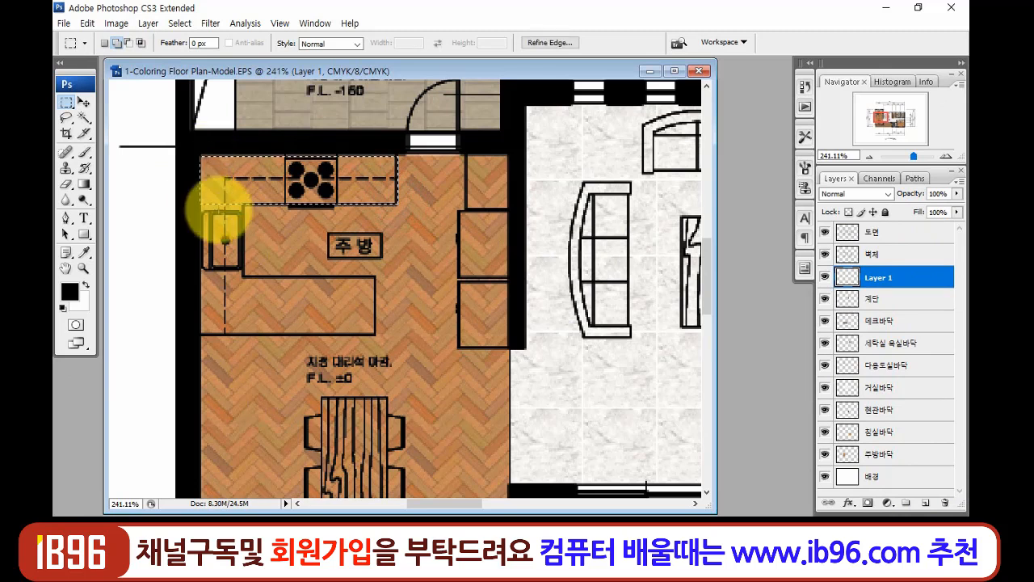
{"action": "key", "text": "ctrl+BackSpace"}
{"action": "left_click_drag", "start_coordinate": [197, 198], "coordinate": [241, 334]}
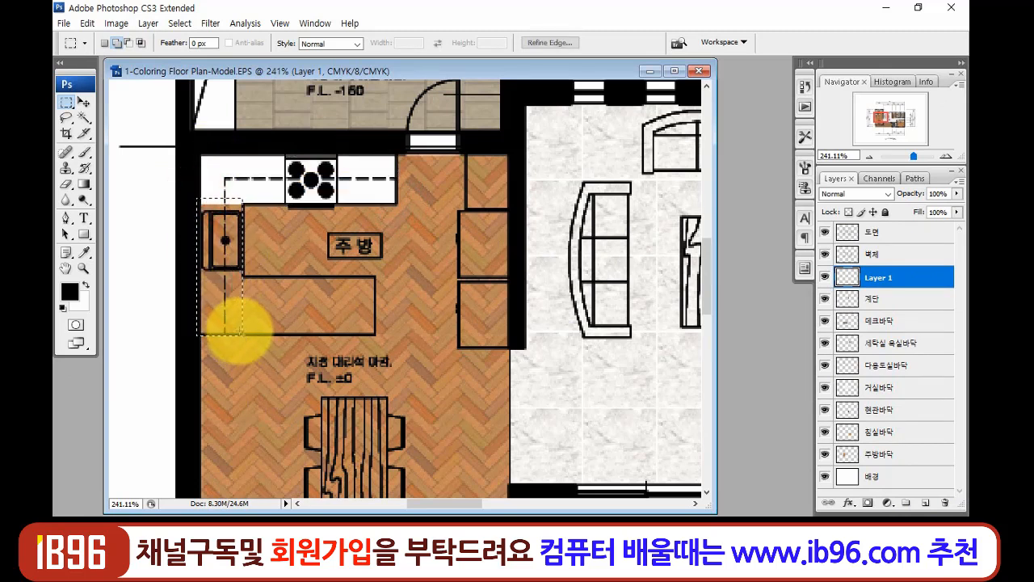
{"action": "key", "text": "ctrl+BackSpace"}
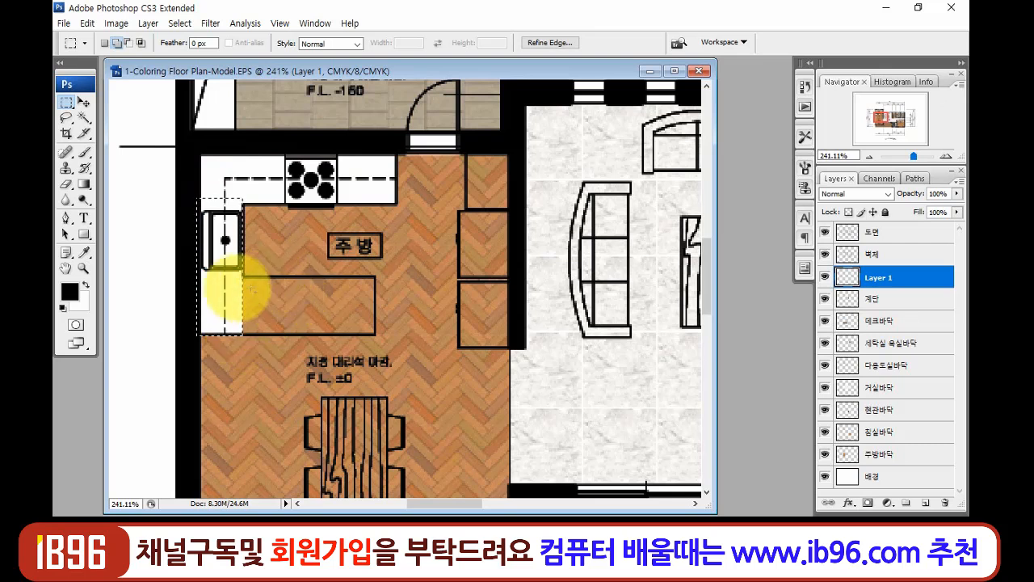
{"action": "left_click_drag", "start_coordinate": [236, 276], "coordinate": [374, 333]}
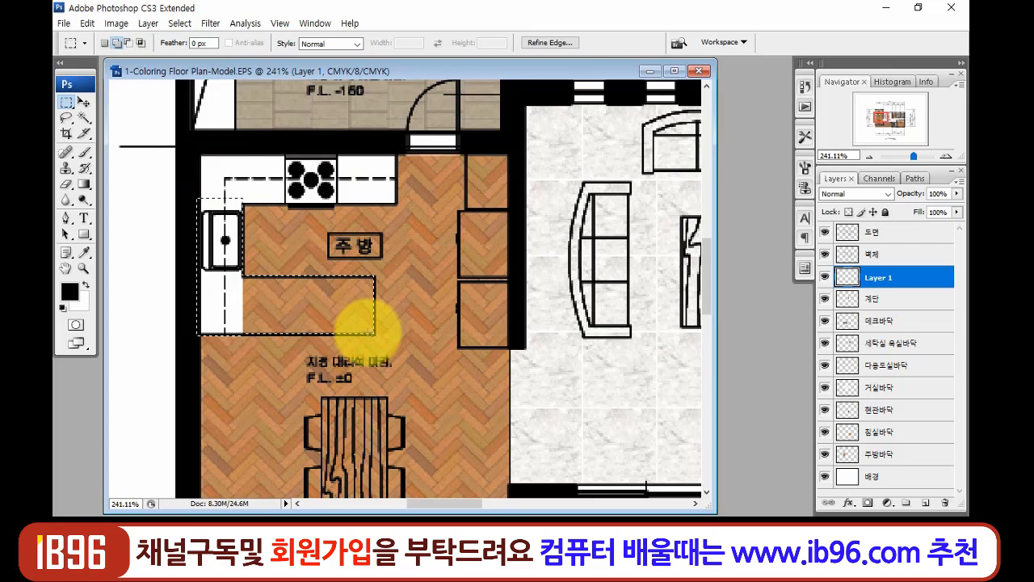
{"action": "key", "text": "ctrl+BackSpace"}
{"action": "key", "text": "ctrl+d"}
- Fill the kitchen's narrow cabinet and the two larger units below it, along the living room wall, with white
{"action": "left_click_drag", "start_coordinate": [396, 357], "coordinate": [339, 382]}
{"action": "left_click_drag", "start_coordinate": [410, 177], "coordinate": [446, 230]}
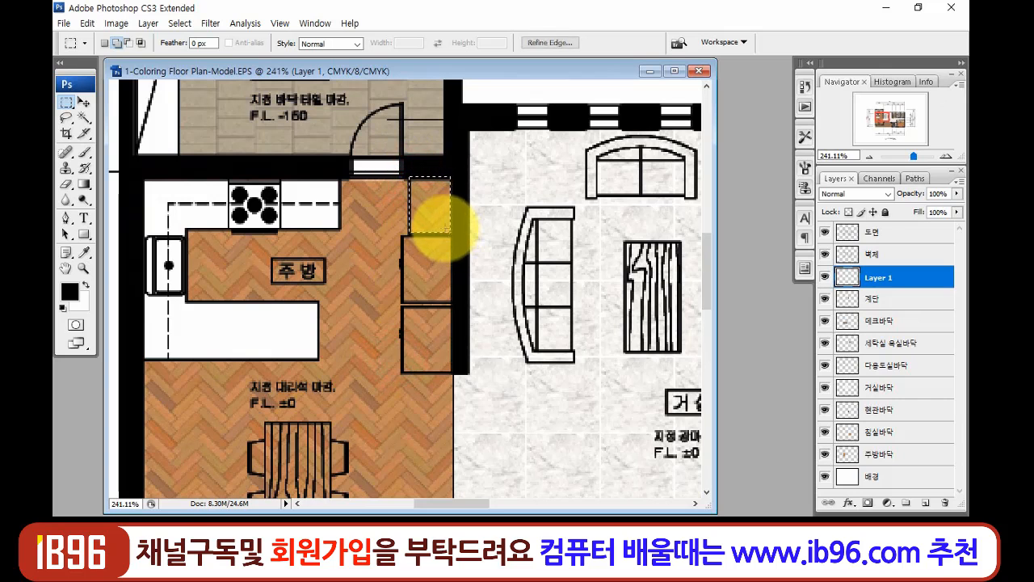
{"action": "key", "text": "ctrl+BackSpace"}
{"action": "key", "text": "ctrl+d"}
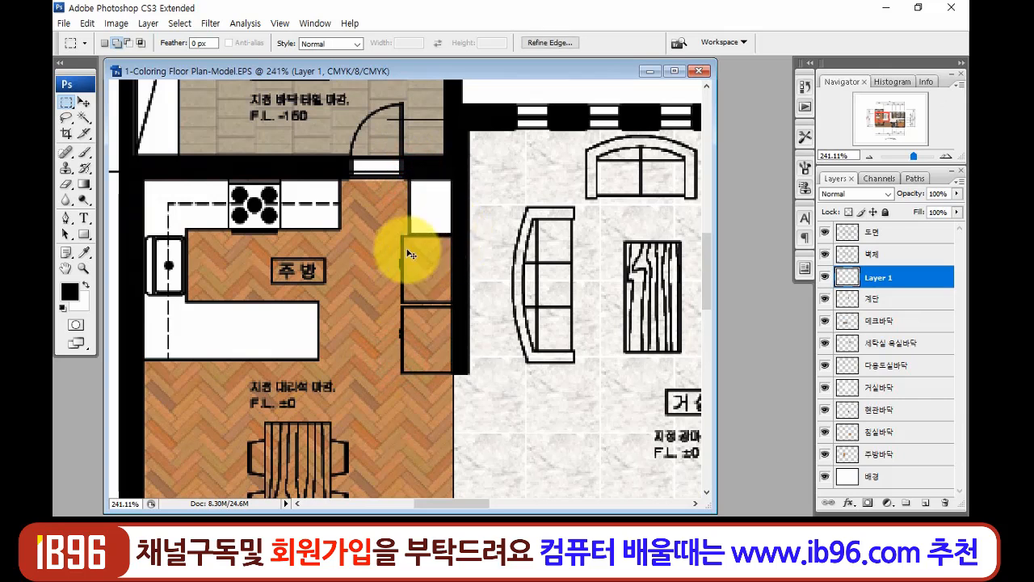
{"action": "left_click_drag", "start_coordinate": [401, 237], "coordinate": [449, 373]}
{"action": "key", "text": "ctrl+BackSpace"}
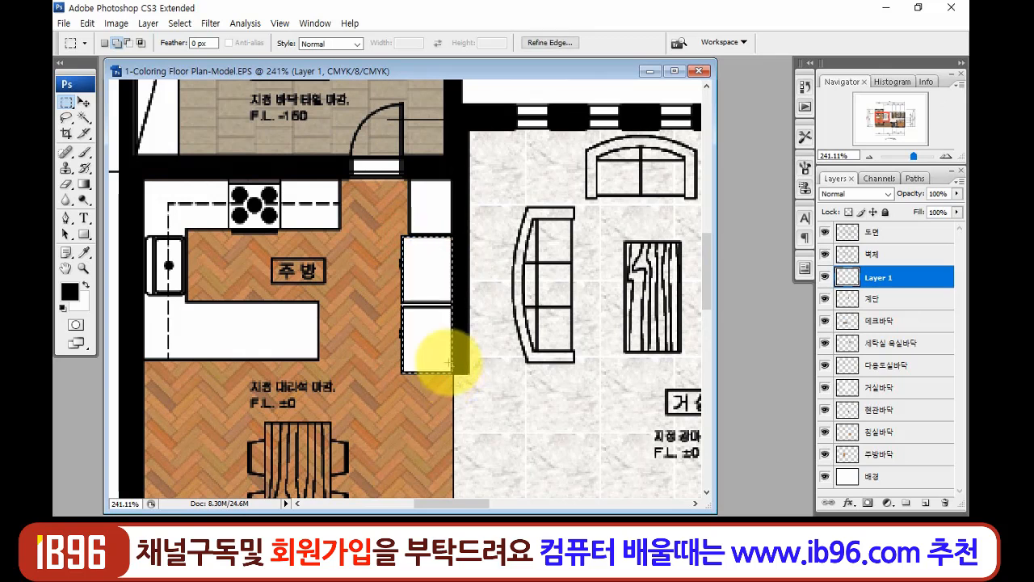
{"action": "left_click_drag", "start_coordinate": [335, 416], "coordinate": [370, 223]}
{"action": "key", "text": "ctrl+d"}
- Fill the kitchen's dining table with white, and check the fills by toggling the layer's visibility
{"action": "left_click_drag", "start_coordinate": [298, 229], "coordinate": [364, 404]}
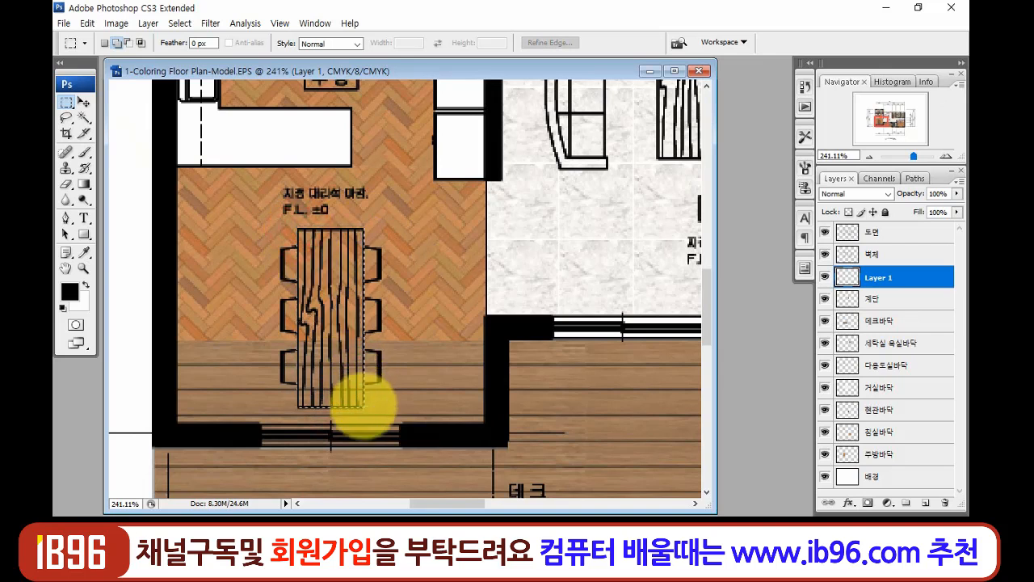
{"action": "key", "text": "ctrl+BackSpace"}
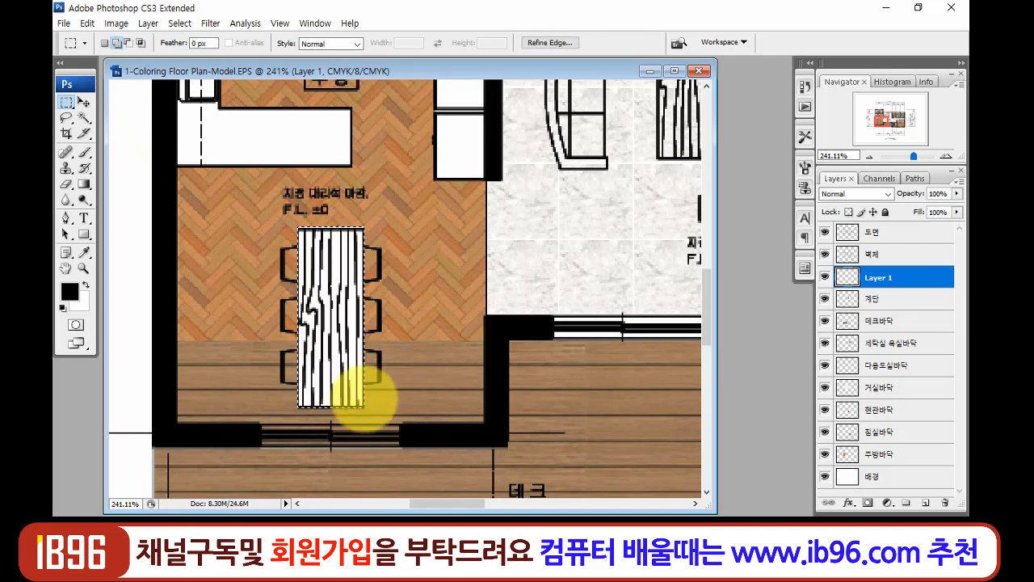
{"action": "key", "text": "ctrl+d"}
{"action": "left_click", "coordinate": [829, 279]}
{"action": "left_click", "coordinate": [830, 280]}
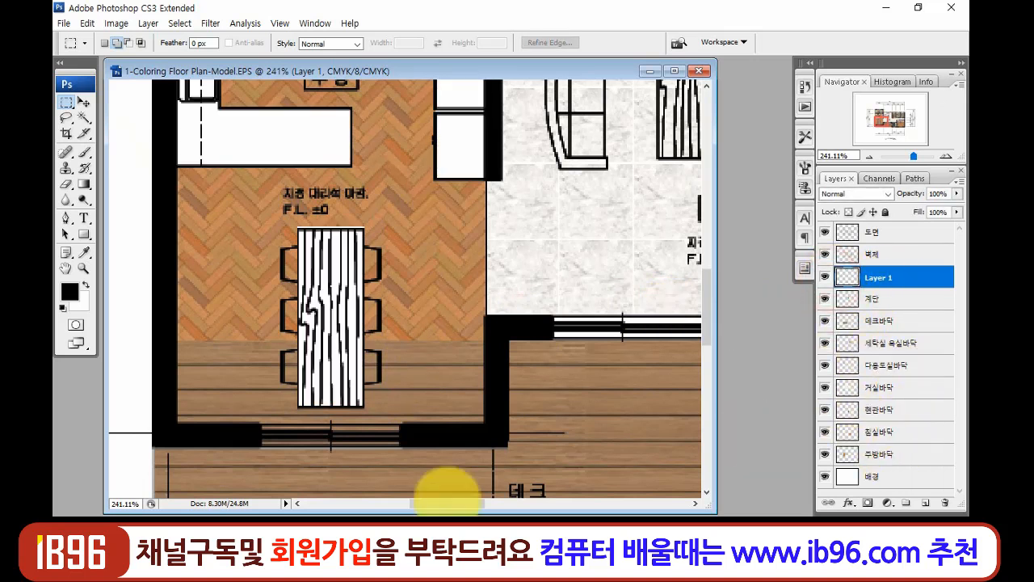
- Delete the part of the 데크바닥 wood that overlaps the kitchen floor around the dining table
{"action": "right_click", "coordinate": [420, 390], "text": "ctrl"}
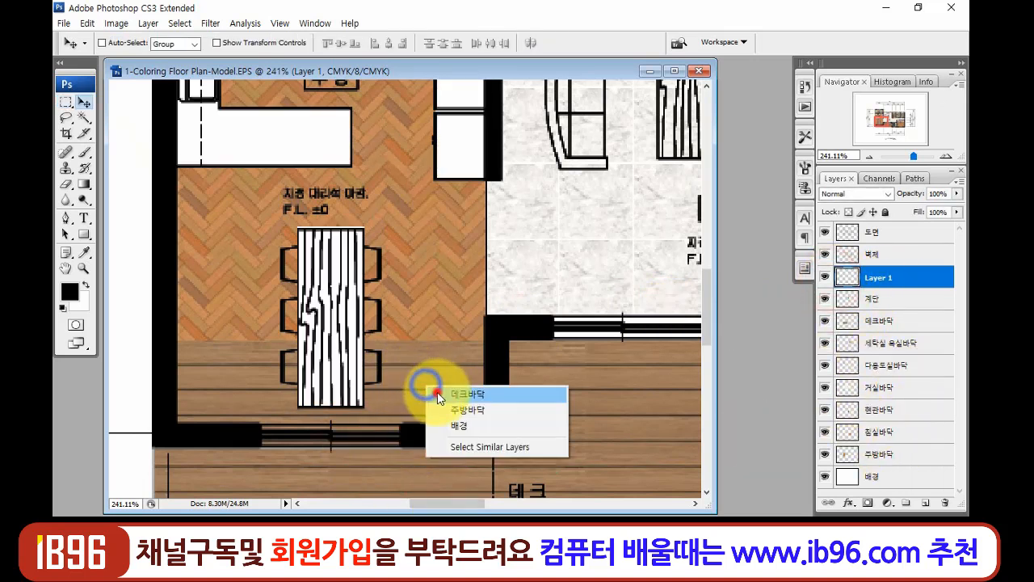
{"action": "left_click", "coordinate": [436, 393]}
{"action": "left_click_drag", "start_coordinate": [138, 316], "coordinate": [506, 443]}
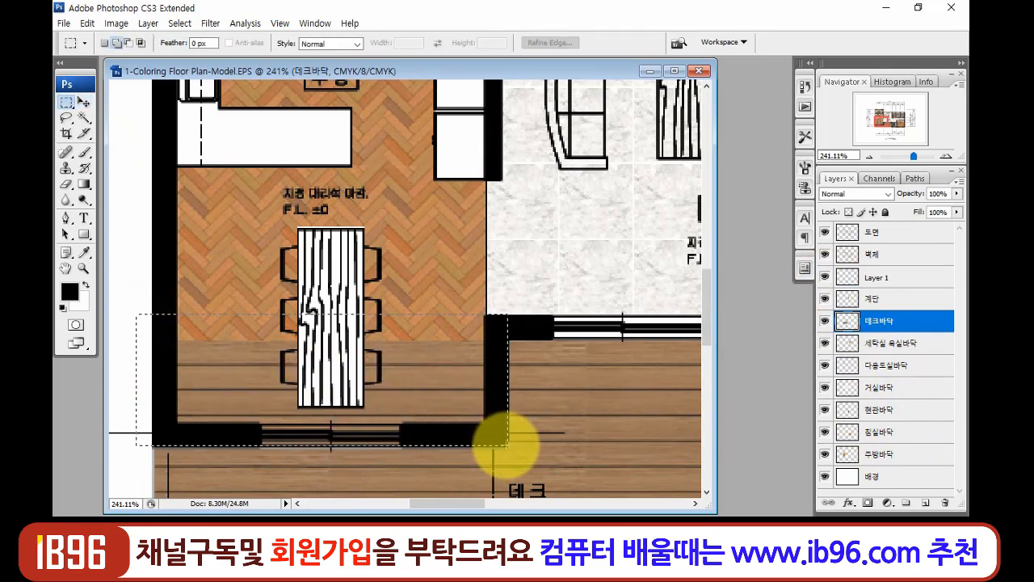
{"action": "key", "text": "Delete"}
{"action": "key", "text": "ctrl+d"}
{"action": "left_click_drag", "start_coordinate": [423, 361], "coordinate": [450, 395]}
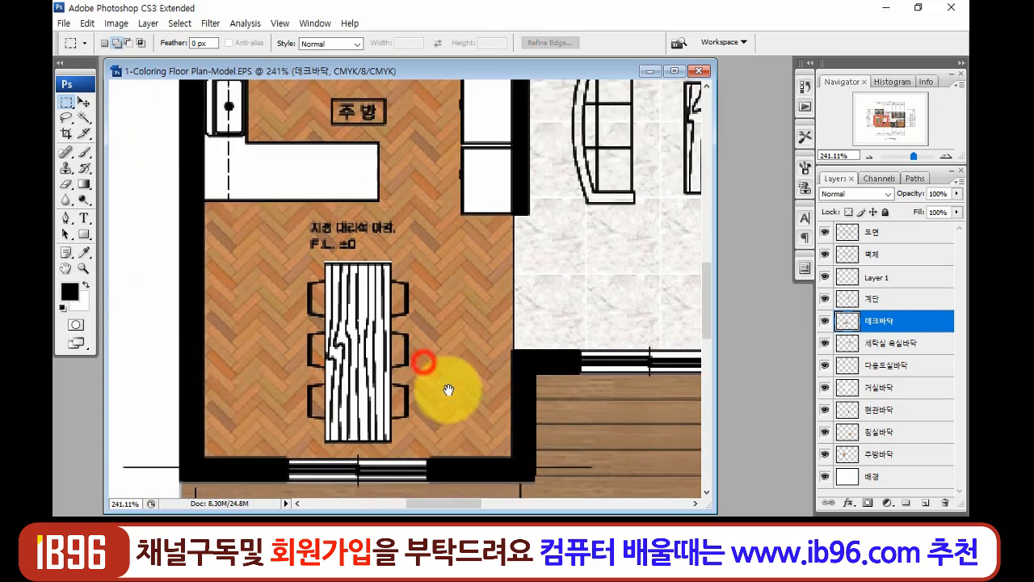
- Rename the layer with the white furniture fills 가구
{"action": "left_click", "coordinate": [879, 277]}
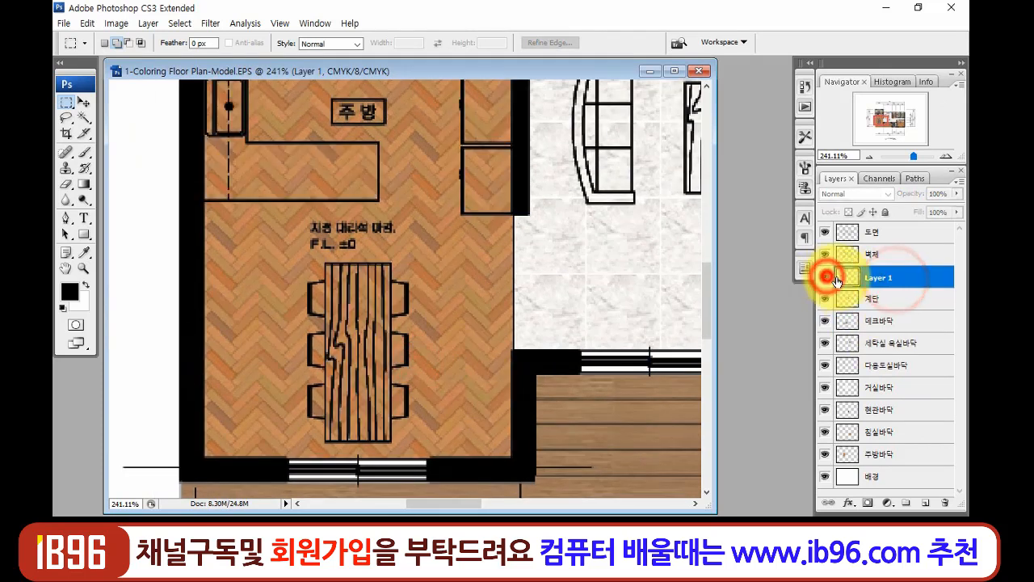
{"action": "double_click", "coordinate": [878, 278]}
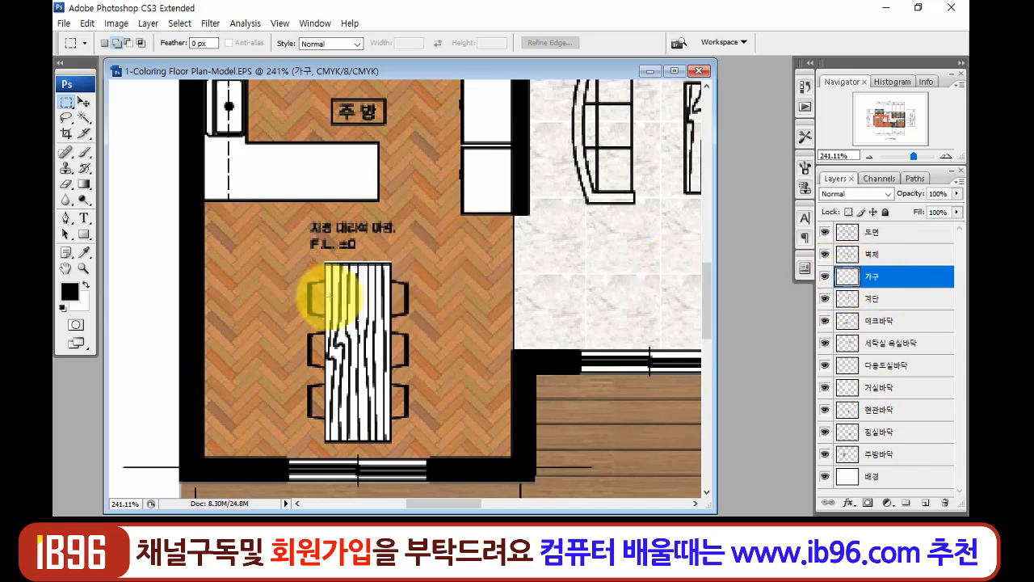
{"action": "left_click", "coordinate": [319, 301]}
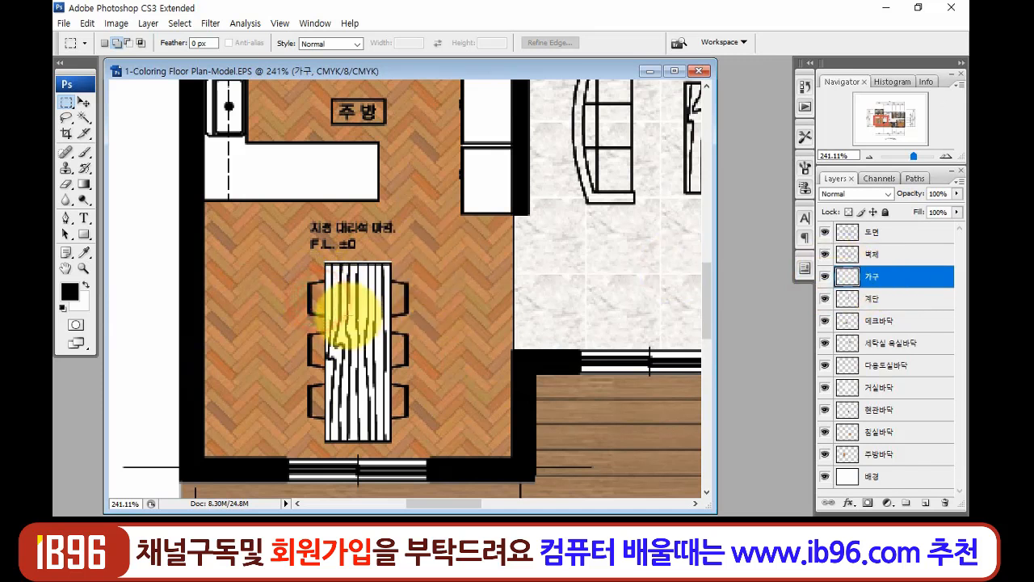
- Select the six dining chair seats by their outlines on the 도면 layer and fill them with white on the 가구 layer
{"action": "key", "text": "w"}
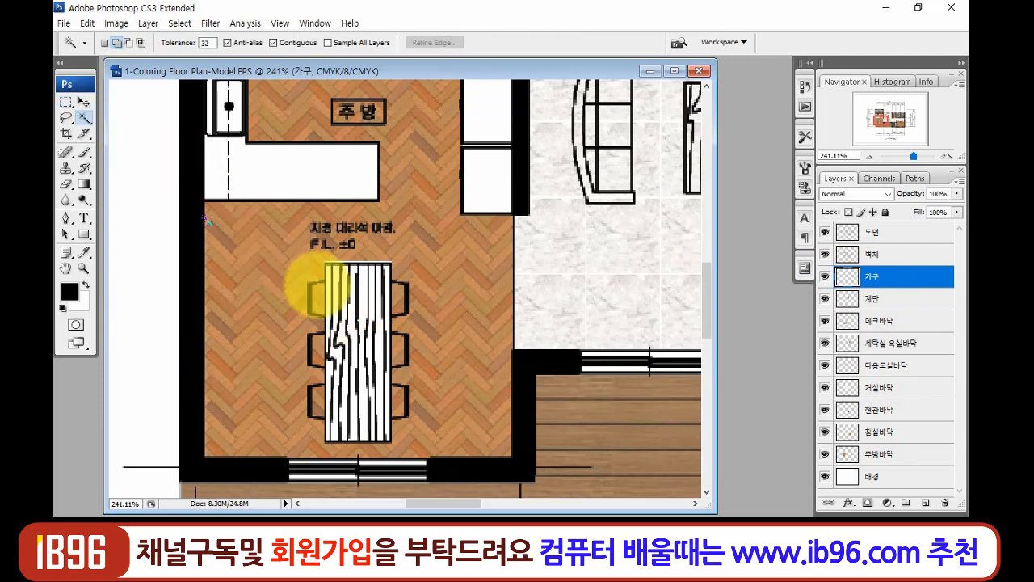
{"action": "left_click", "coordinate": [898, 233]}
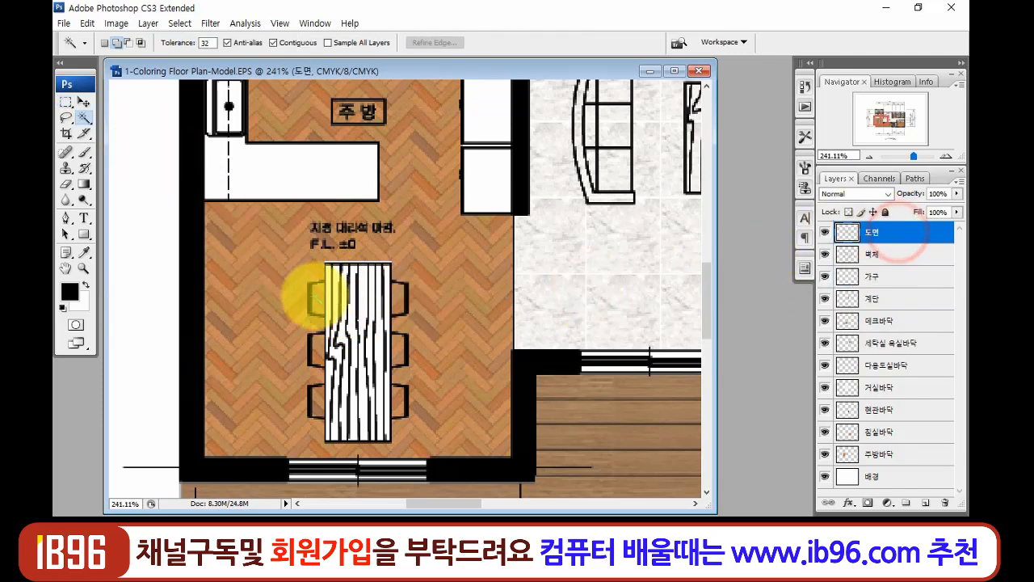
{"action": "left_click", "coordinate": [316, 297]}
{"action": "left_click", "coordinate": [317, 400], "text": "shift"}
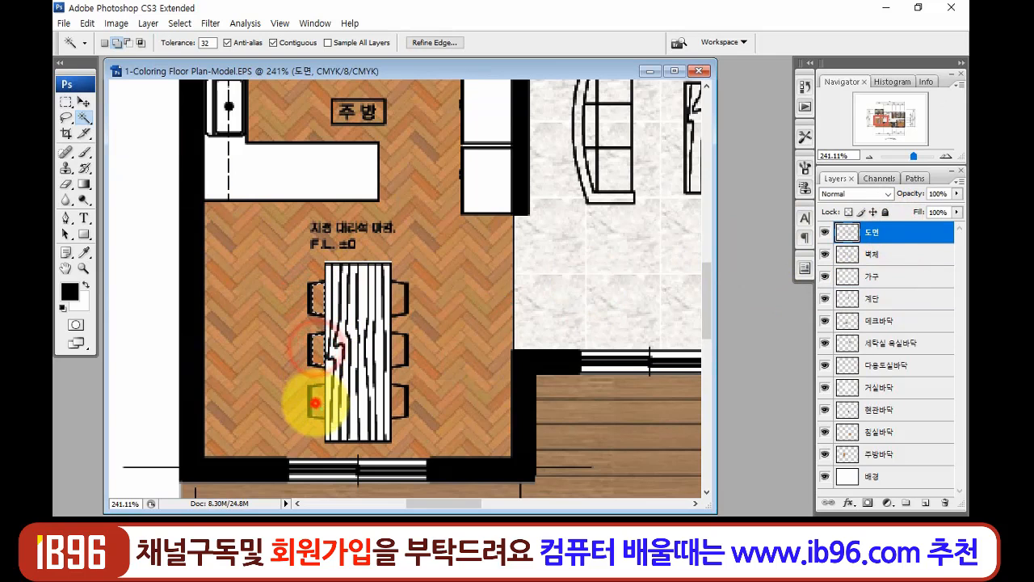
{"action": "left_click", "coordinate": [397, 348], "text": "shift"}
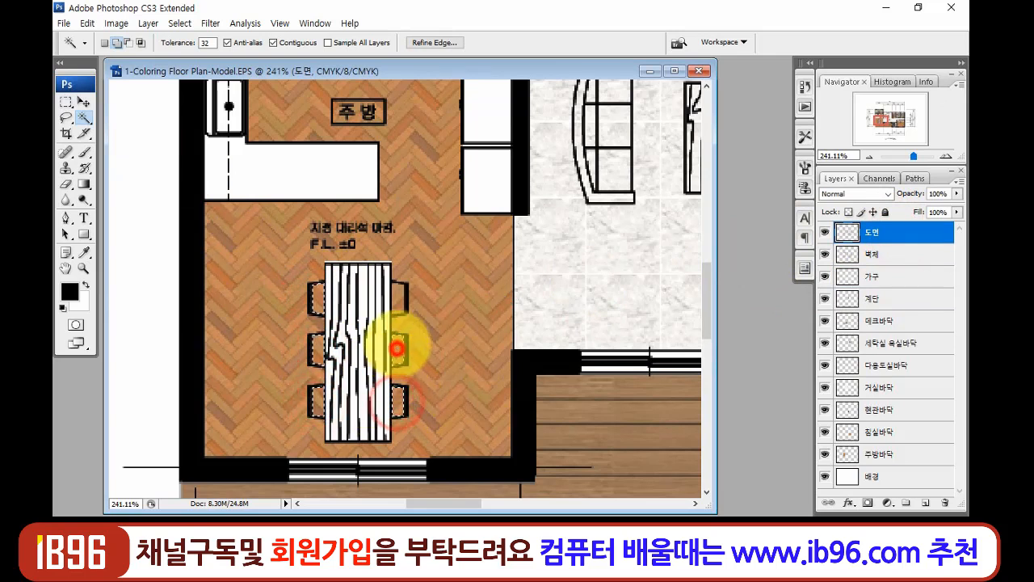
{"action": "left_click", "coordinate": [397, 298], "text": "shift"}
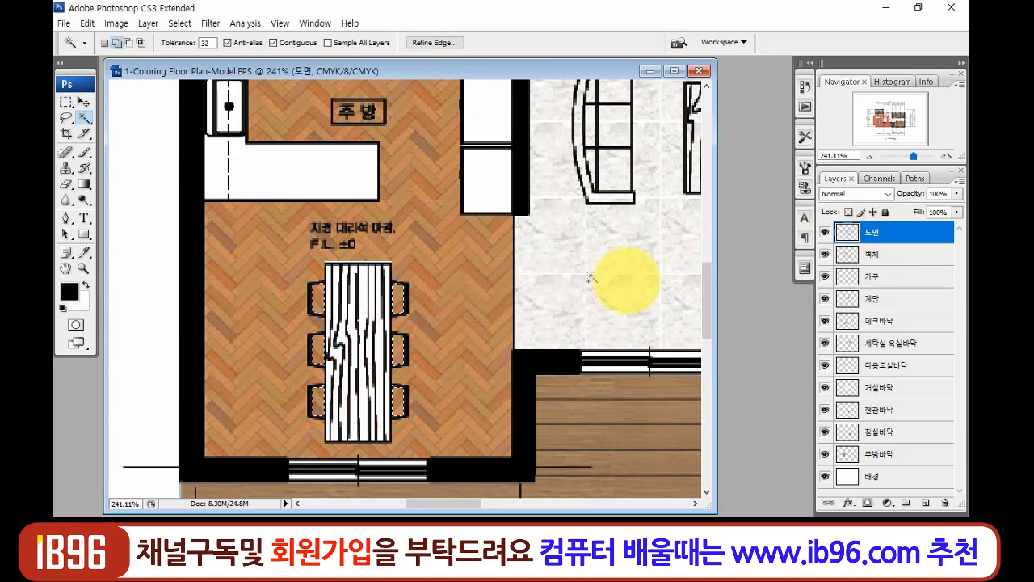
{"action": "left_click", "coordinate": [907, 279]}
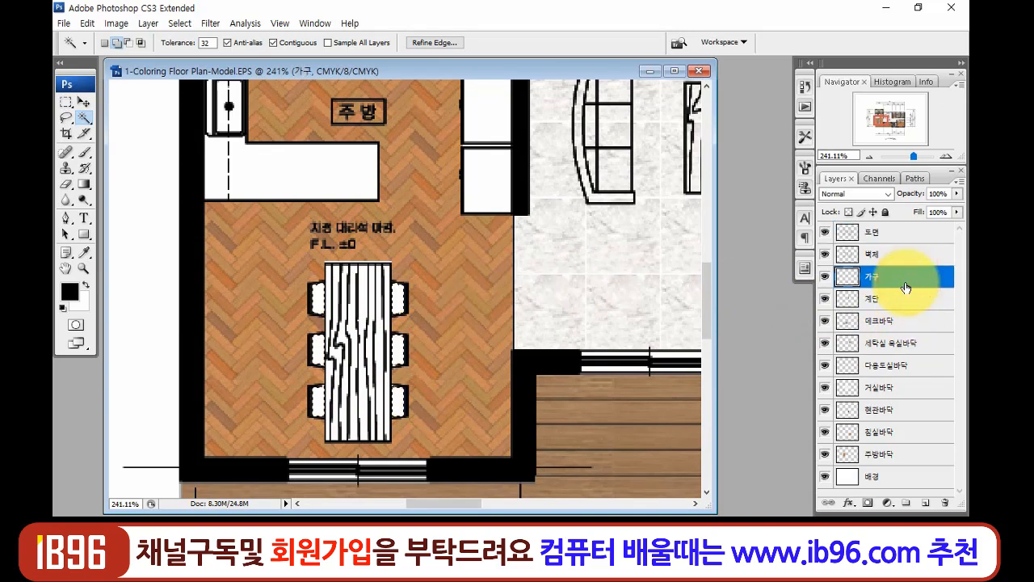
- Select the seats, backs and arms of both living room sofas on the 도면 layer and fill them with white on the 가구 layer
{"action": "left_click_drag", "start_coordinate": [536, 254], "coordinate": [282, 434]}
{"action": "left_click", "coordinate": [884, 233]}
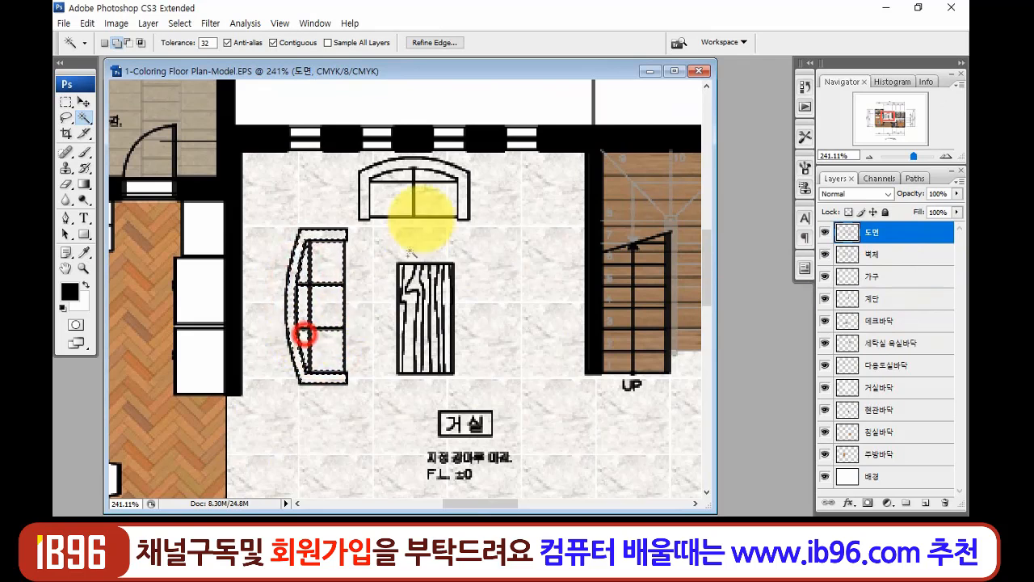
{"action": "left_click", "coordinate": [431, 195]}
{"action": "left_click", "coordinate": [426, 175]}
{"action": "left_click", "coordinate": [403, 174]}
{"action": "left_click", "coordinate": [433, 164]}
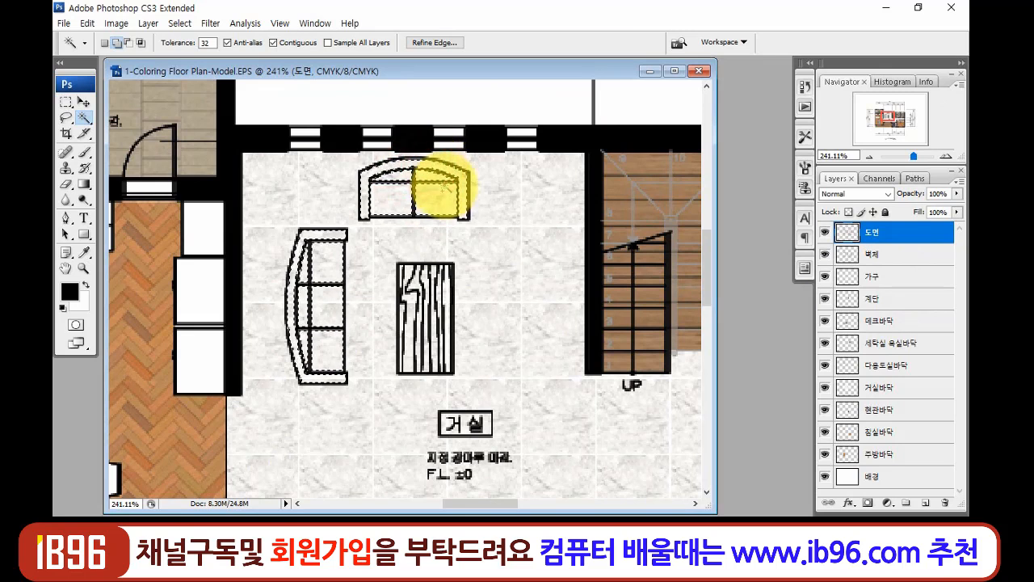
{"action": "left_click", "coordinate": [442, 188]}
{"action": "left_click", "coordinate": [891, 279]}
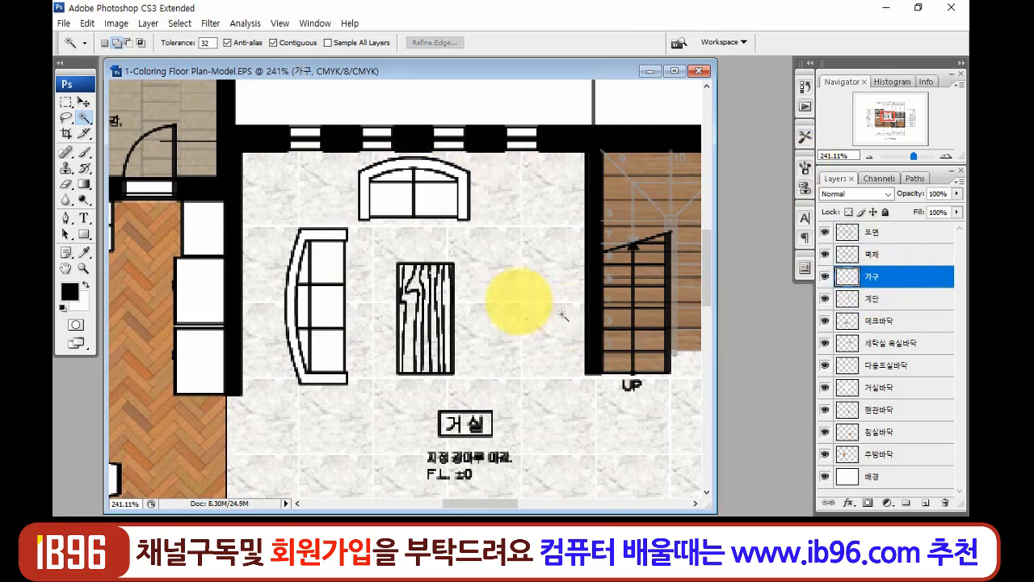
- Select the living room coffee table with a rectangular marquee and fill it with white on the 가구 layer
{"action": "key", "text": "m"}
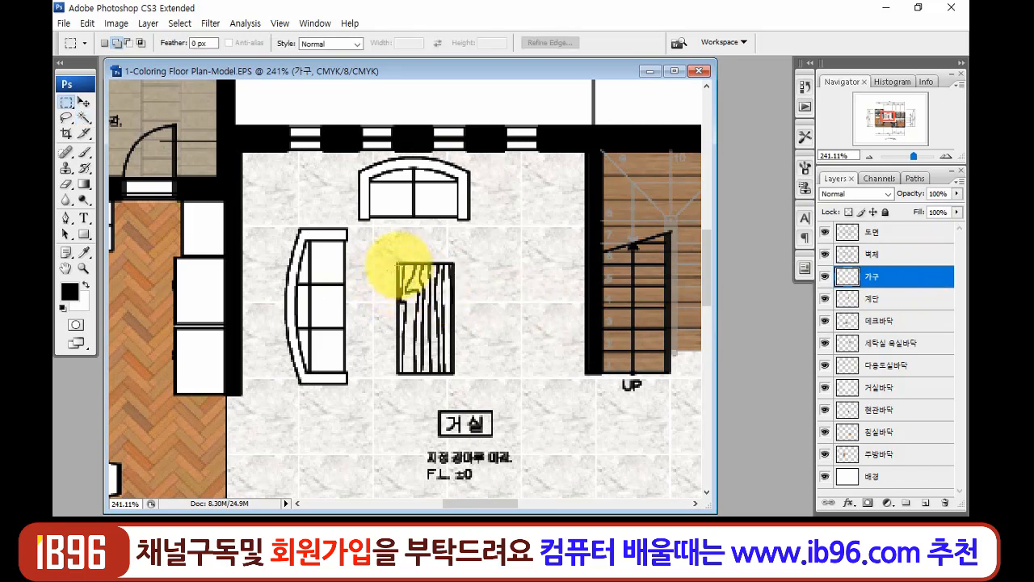
{"action": "left_click_drag", "start_coordinate": [398, 266], "coordinate": [455, 375]}
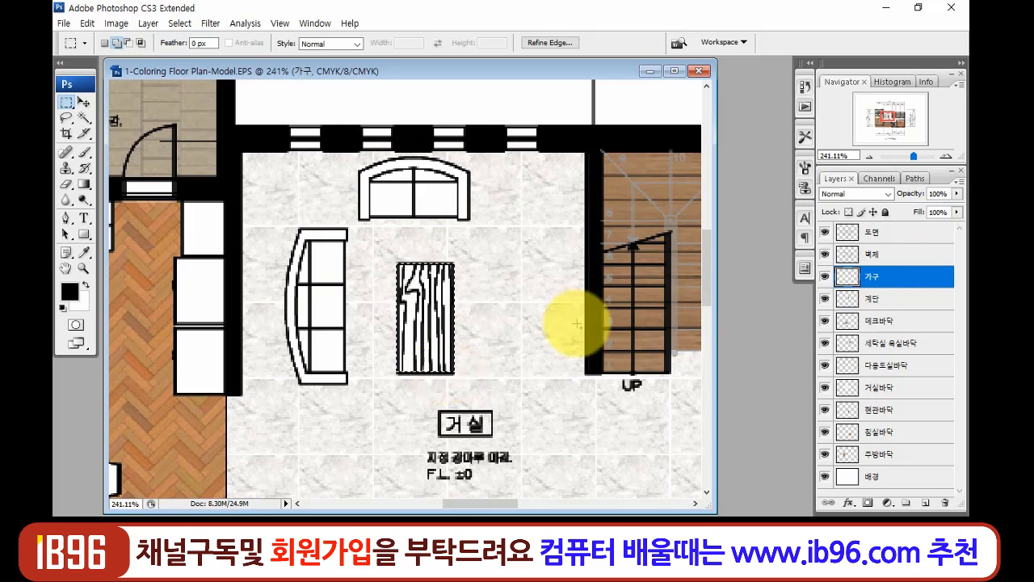
{"action": "key", "text": "ctrl+d"}
- Select the two laundry fixtures, bathtub, washbasin and toilet by their 도면 outlines and fill them with white on the 가구 layer
{"action": "left_click_drag", "start_coordinate": [543, 318], "coordinate": [344, 225]}
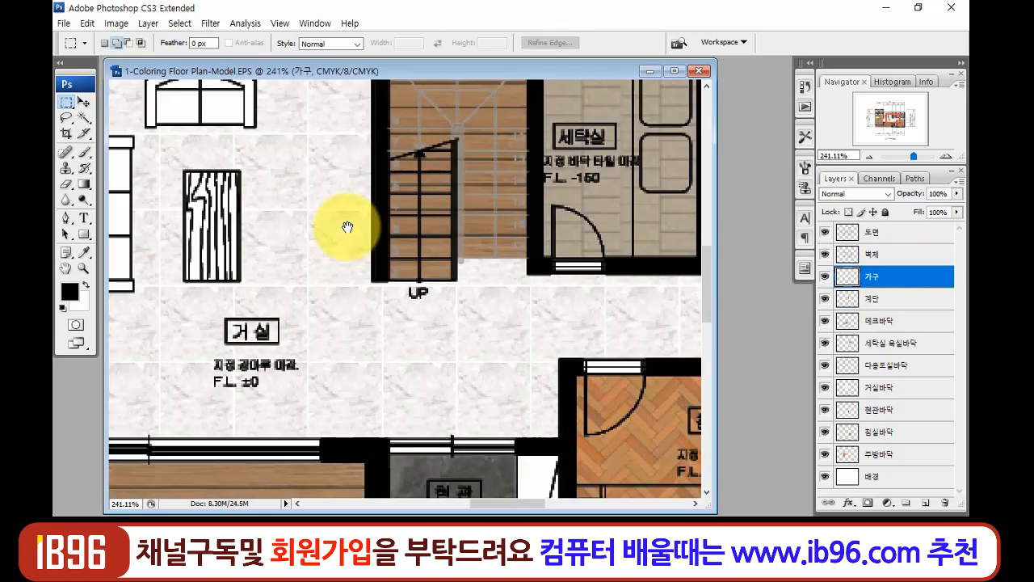
{"action": "key", "text": "ctrl+alt+0"}
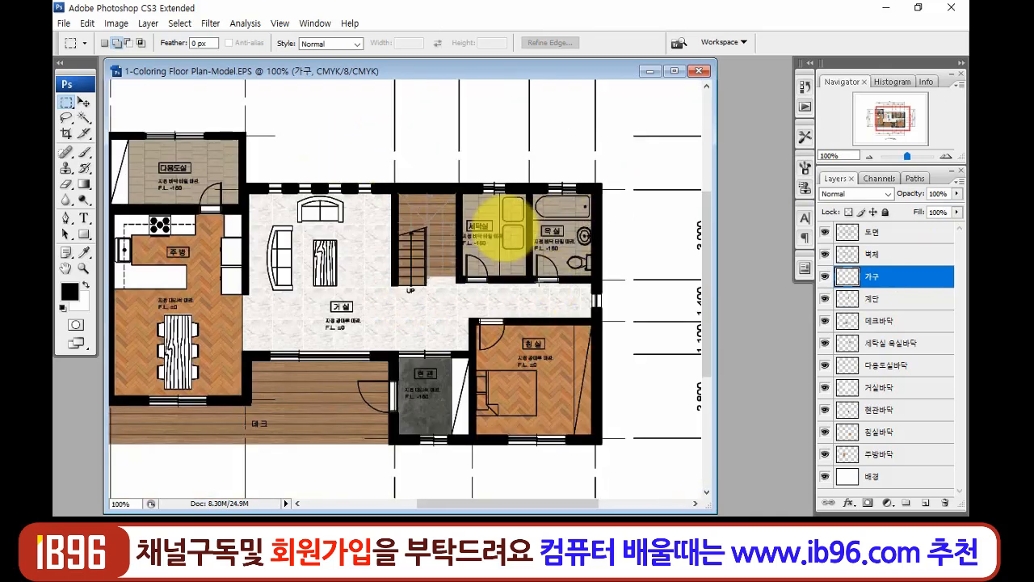
{"action": "key", "text": "z"}
{"action": "left_click_drag", "start_coordinate": [425, 164], "coordinate": [667, 375]}
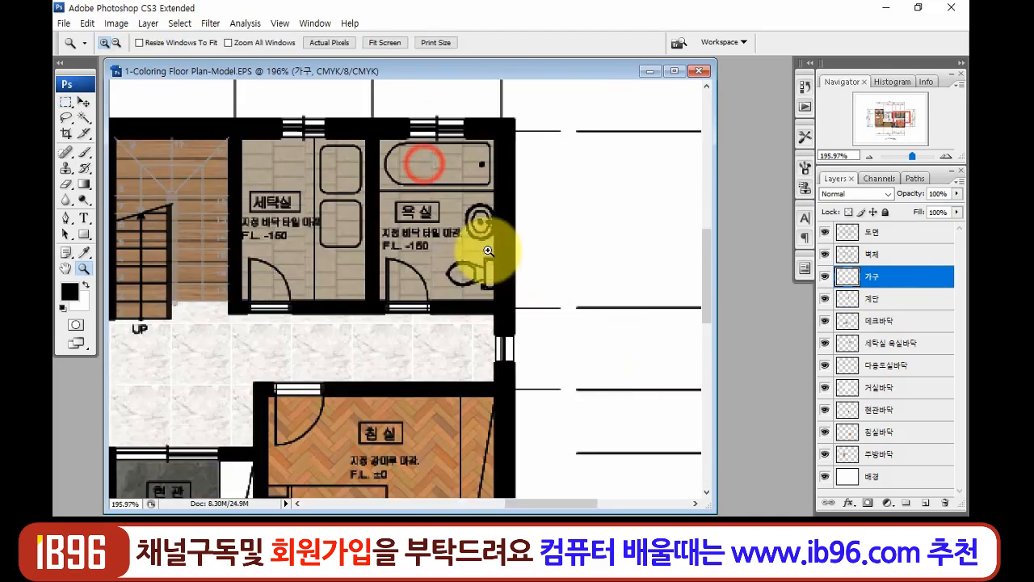
{"action": "left_click_drag", "start_coordinate": [240, 99], "coordinate": [619, 399]}
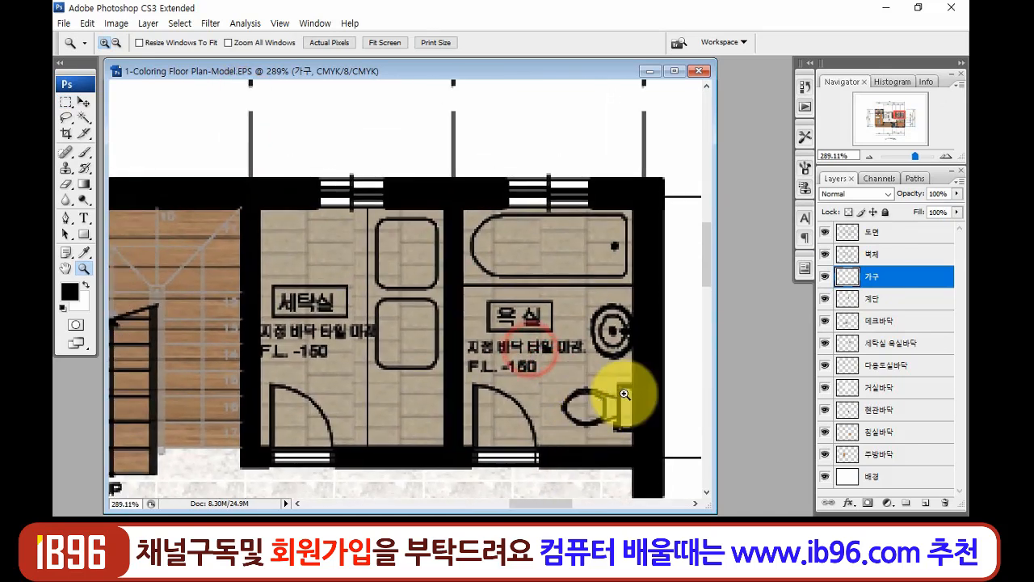
{"action": "left_click", "coordinate": [913, 235]}
{"action": "key", "text": "w"}
{"action": "left_click", "coordinate": [395, 255]}
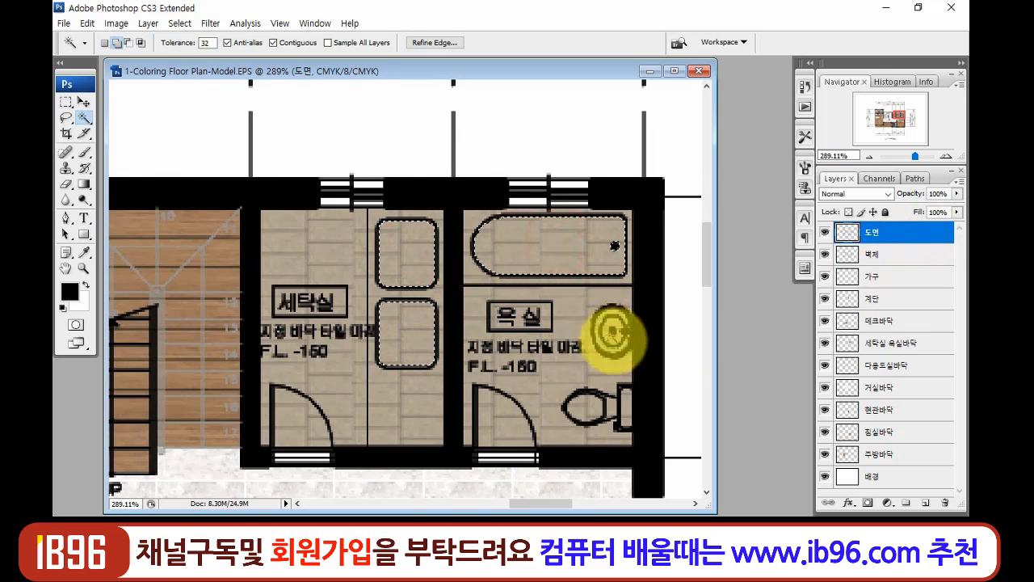
{"action": "left_click", "coordinate": [608, 408], "text": "shift"}
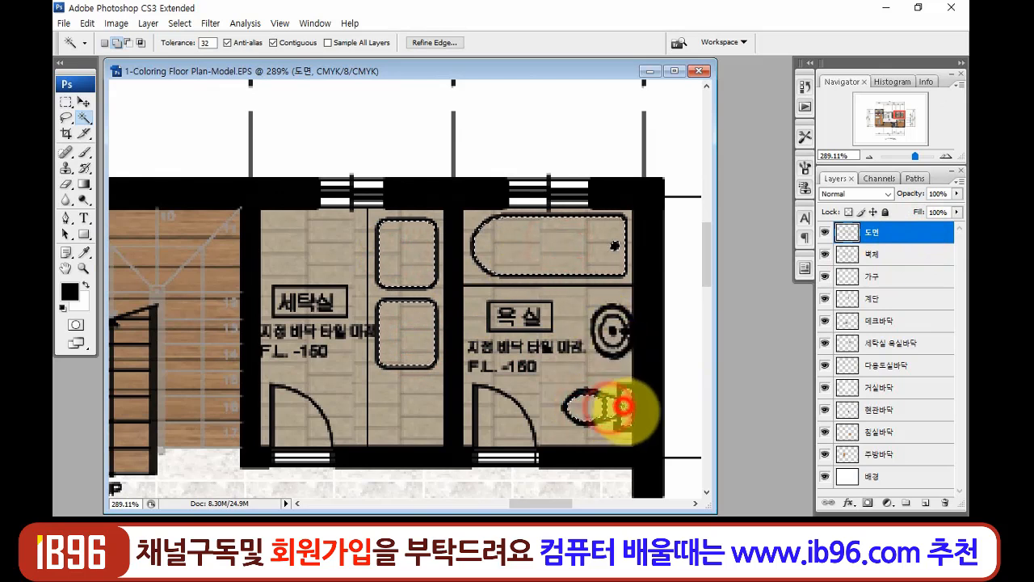
{"action": "left_click", "coordinate": [614, 325], "text": "shift"}
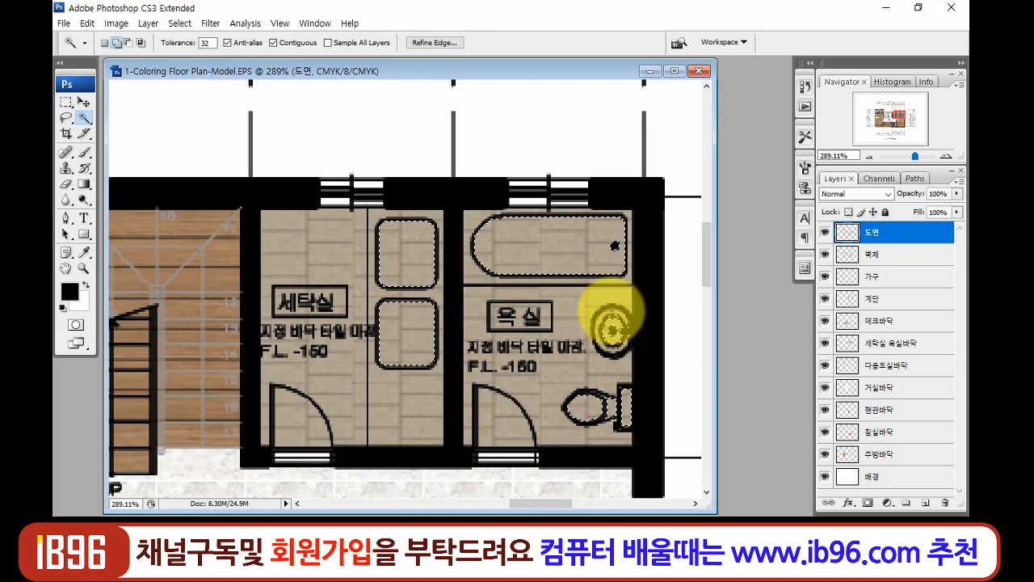
{"action": "left_click", "coordinate": [614, 330], "text": "shift"}
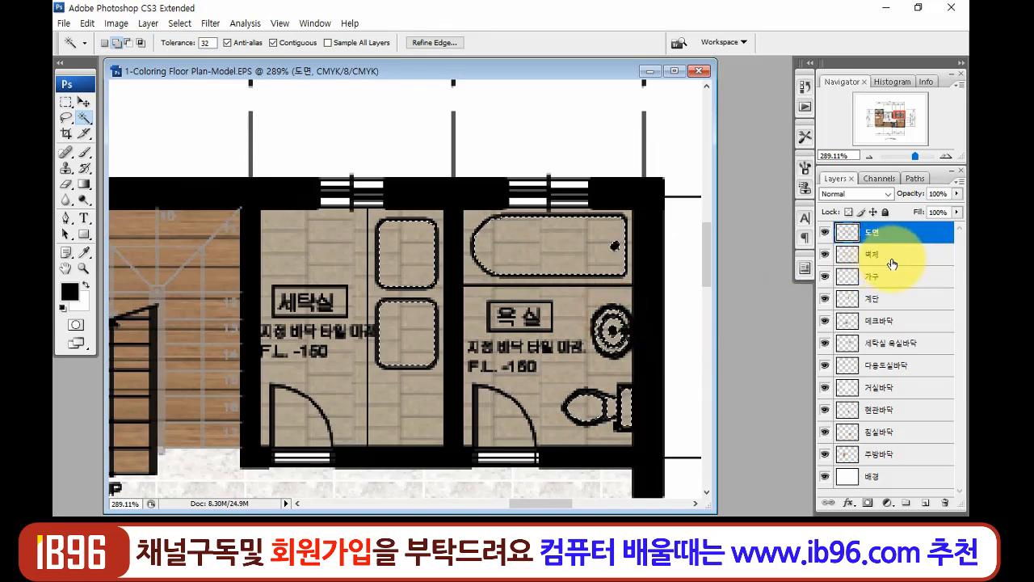
{"action": "left_click", "coordinate": [922, 277]}
{"action": "key", "text": "ctrl+BackSpace"}
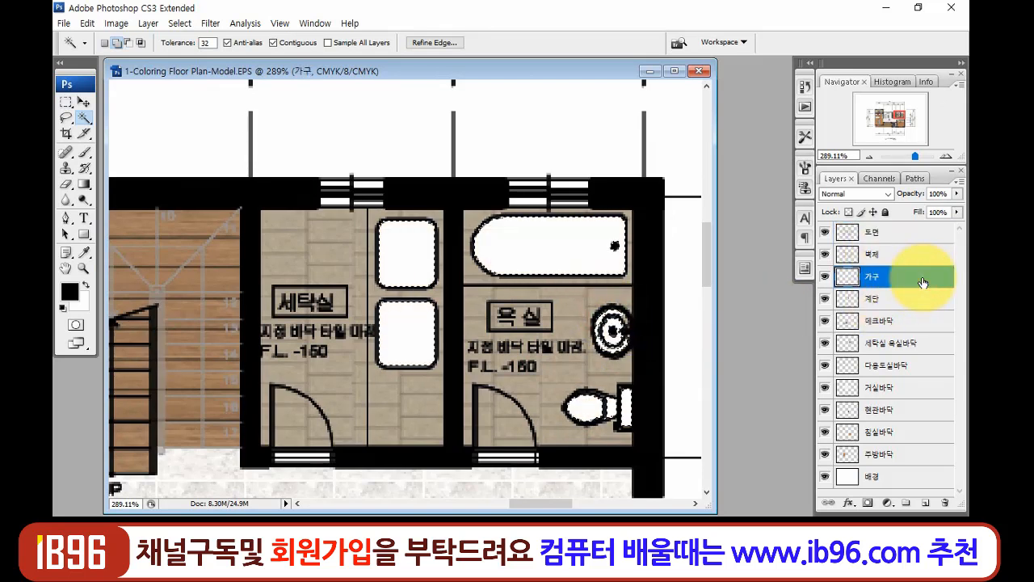
{"action": "key", "text": "ctrl+d"}
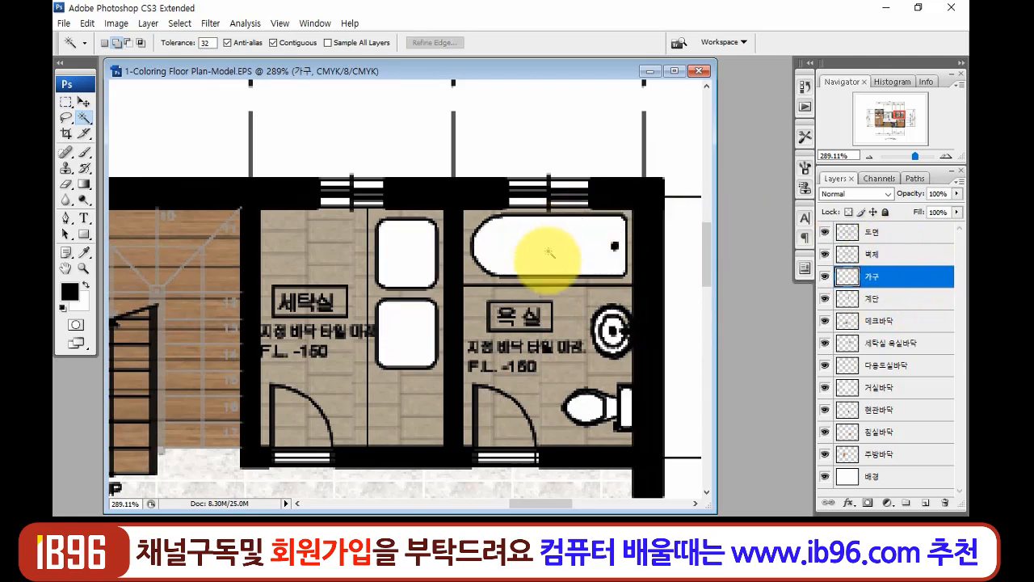
- Fill the rectangular surround of the bathtub with white on the 가구 layer using a rectangular marquee
{"action": "key", "text": "m"}
{"action": "left_click_drag", "start_coordinate": [460, 203], "coordinate": [517, 250]}
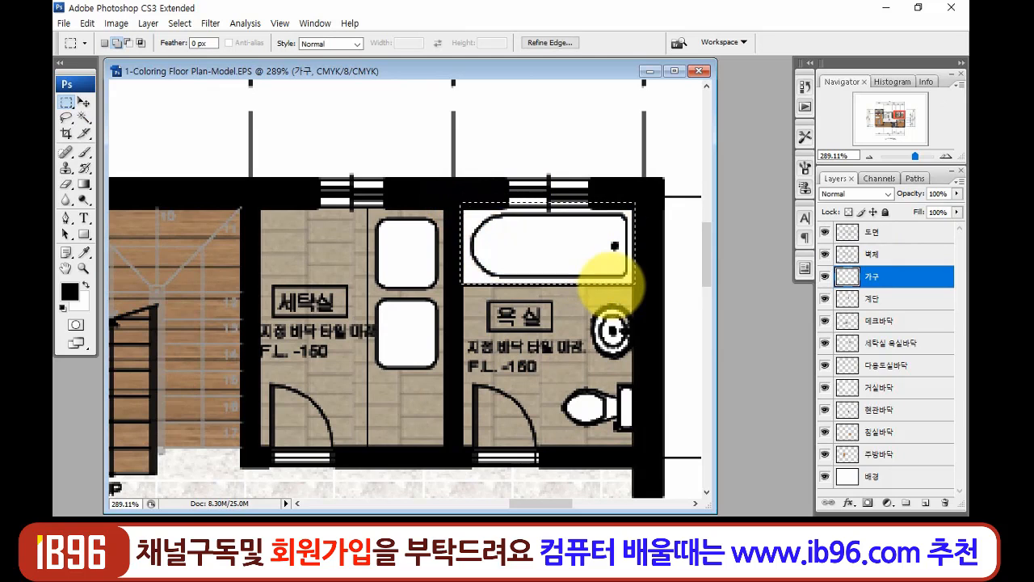
{"action": "key", "text": "ctrl+d"}
- Fill the bedroom's bed and the narrow closet strip along its outer wall with white on the 가구 layer
{"action": "left_click_drag", "start_coordinate": [507, 411], "coordinate": [501, 99]}
{"action": "left_click_drag", "start_coordinate": [524, 270], "coordinate": [537, 105]}
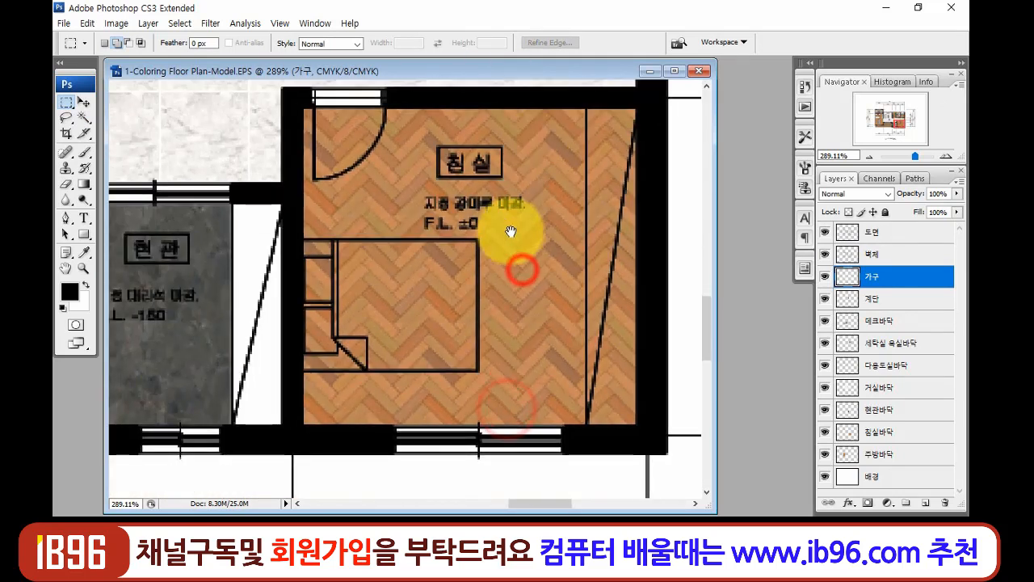
{"action": "left_click_drag", "start_coordinate": [509, 231], "coordinate": [500, 262]}
{"action": "left_click_drag", "start_coordinate": [296, 267], "coordinate": [475, 398]}
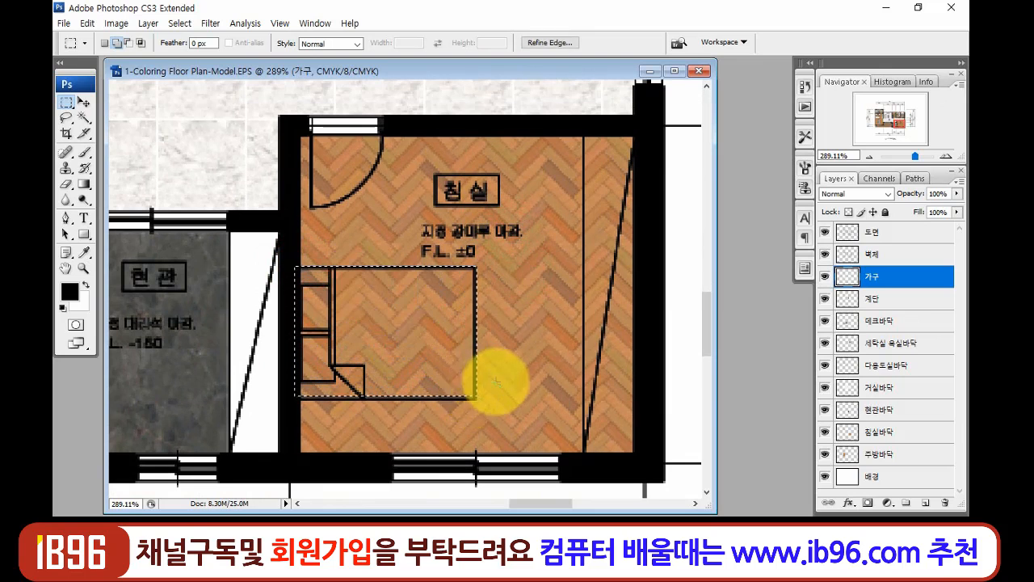
{"action": "key", "text": "ctrl+BackSpace"}
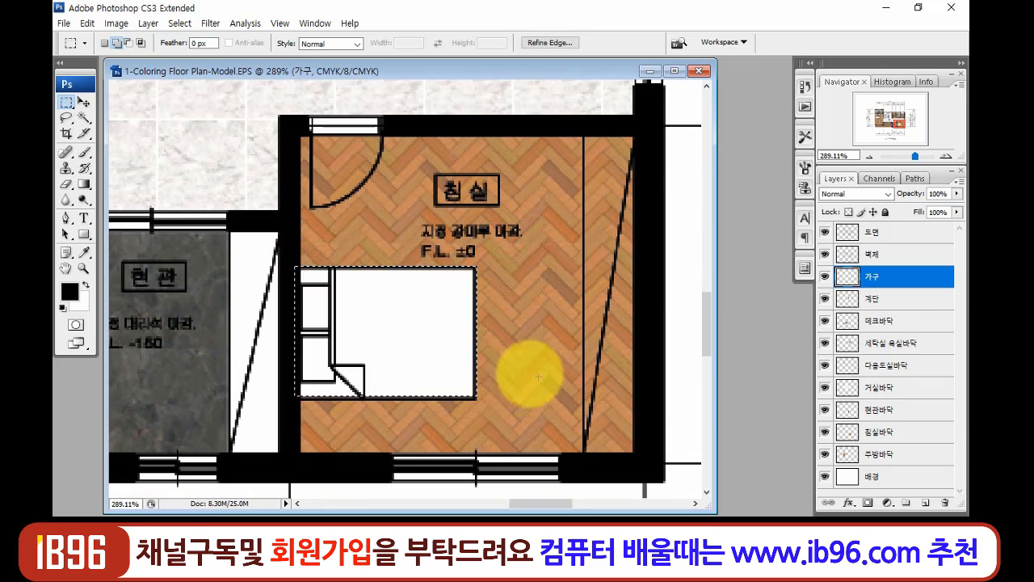
{"action": "left_click_drag", "start_coordinate": [585, 138], "coordinate": [634, 454]}
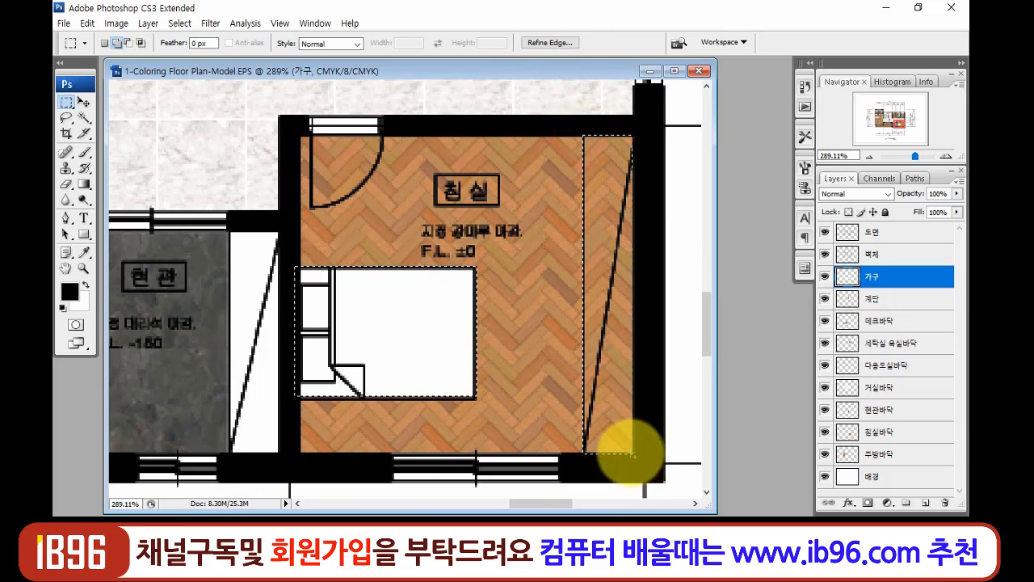
{"action": "key", "text": "ctrl+BackSpace"}
{"action": "key", "text": "ctrl+d"}
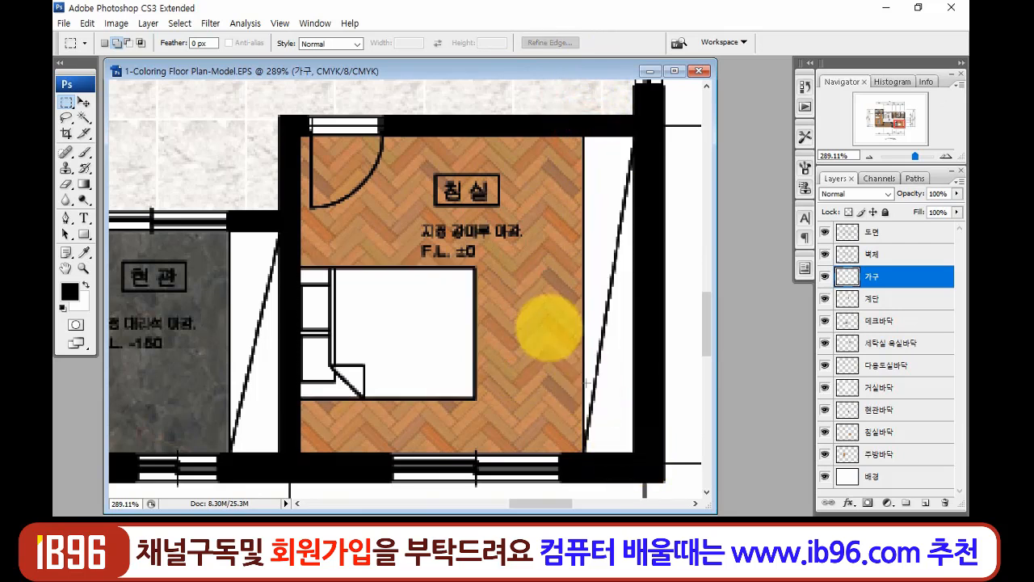
- Review the colored floor plan at actual size and as a whole sheet for completeness of the fills
{"action": "key", "text": "z"}
{"action": "right_click", "coordinate": [395, 293]}
{"action": "left_click", "coordinate": [412, 320]}
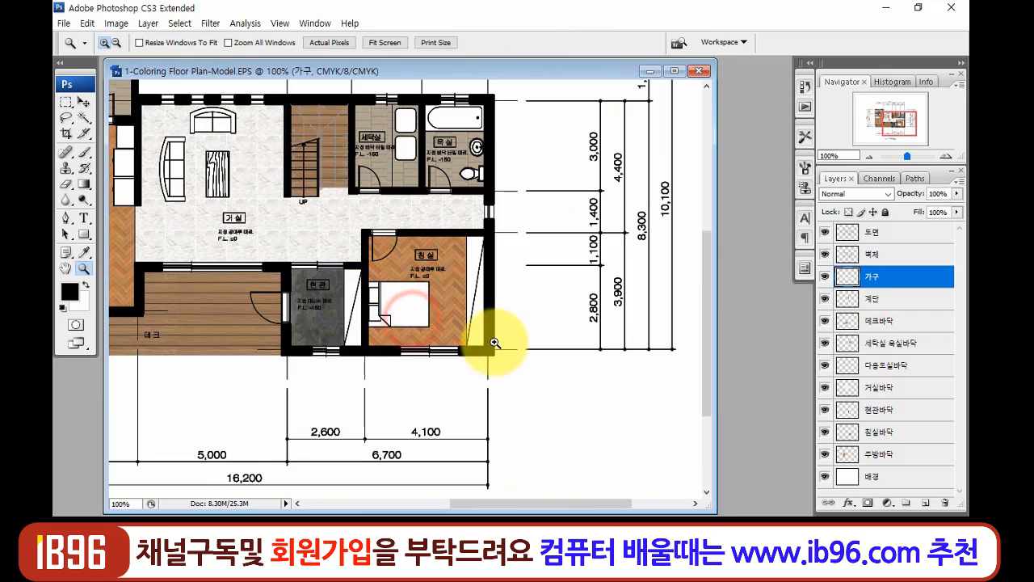
{"action": "left_click_drag", "start_coordinate": [359, 242], "coordinate": [542, 331]}
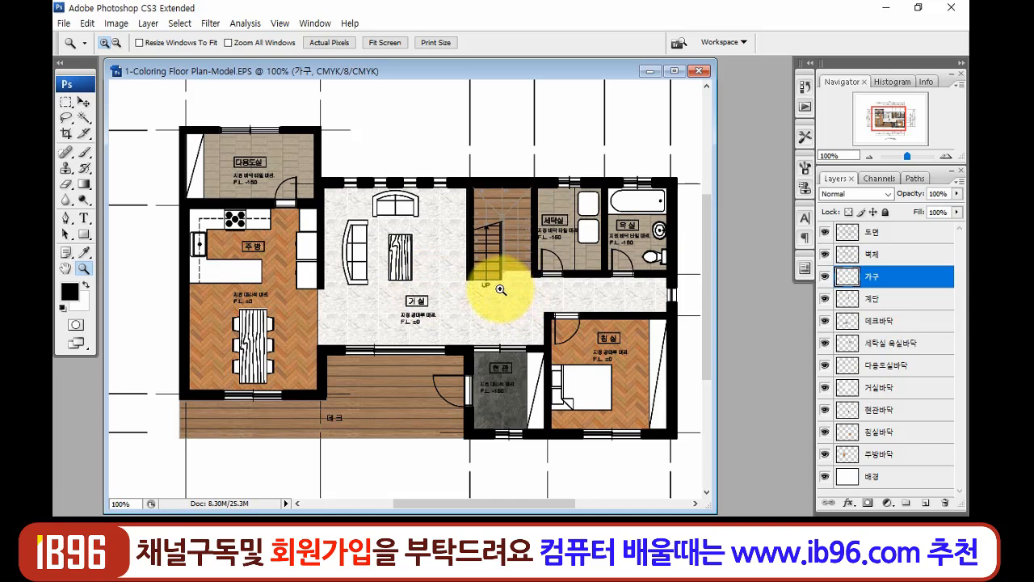
{"action": "key", "text": "space"}
{"action": "left_click_drag", "start_coordinate": [384, 272], "coordinate": [413, 311]}
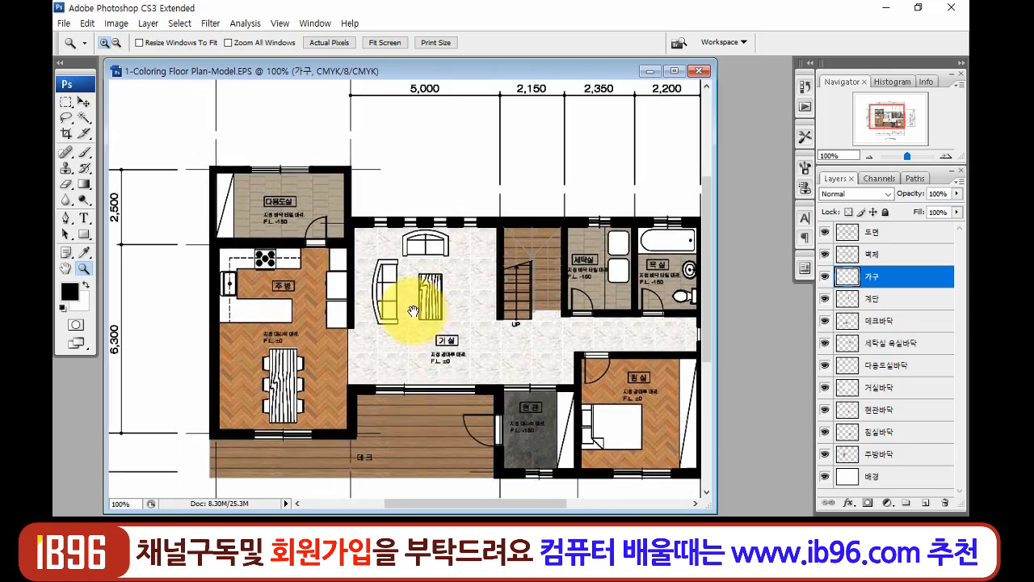
{"action": "right_click", "coordinate": [457, 302]}
{"action": "left_click", "coordinate": [485, 310]}
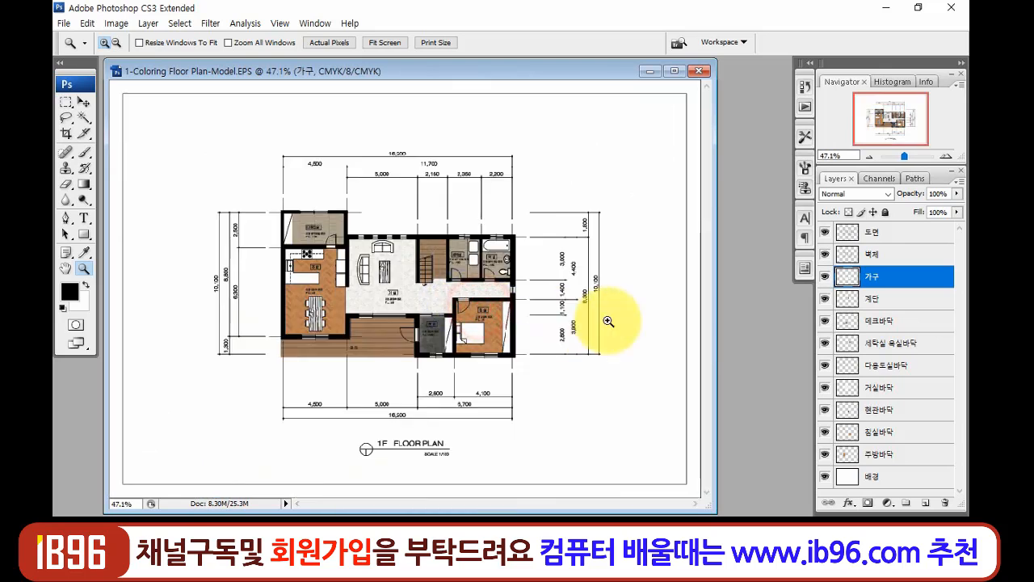
- Save the document as 1-Coloring Floor Plan.psd in the 녹화파일 folder, with layers and maximum compatibility
{"action": "left_click", "coordinate": [62, 23]}
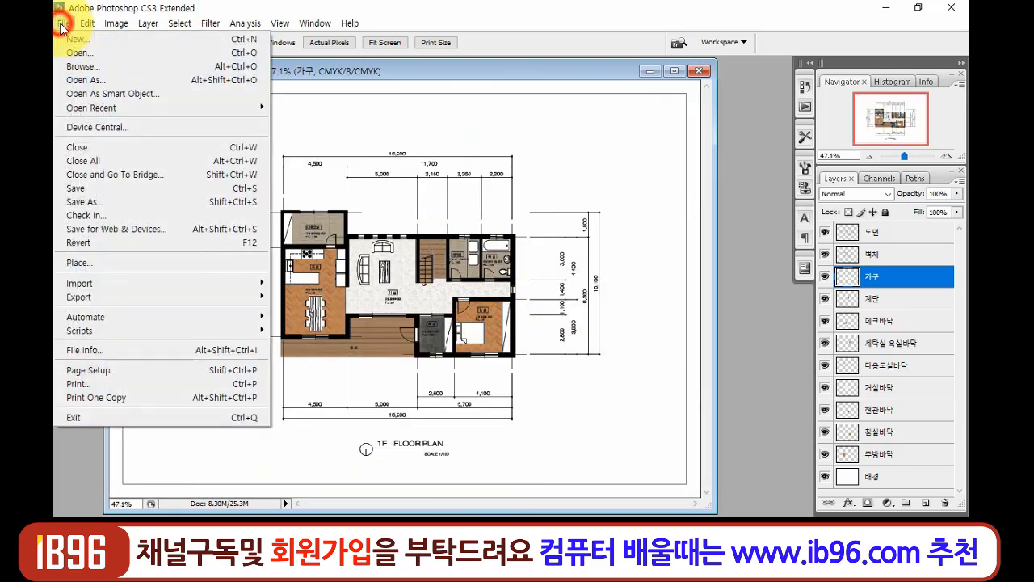
{"action": "left_click", "coordinate": [82, 202]}
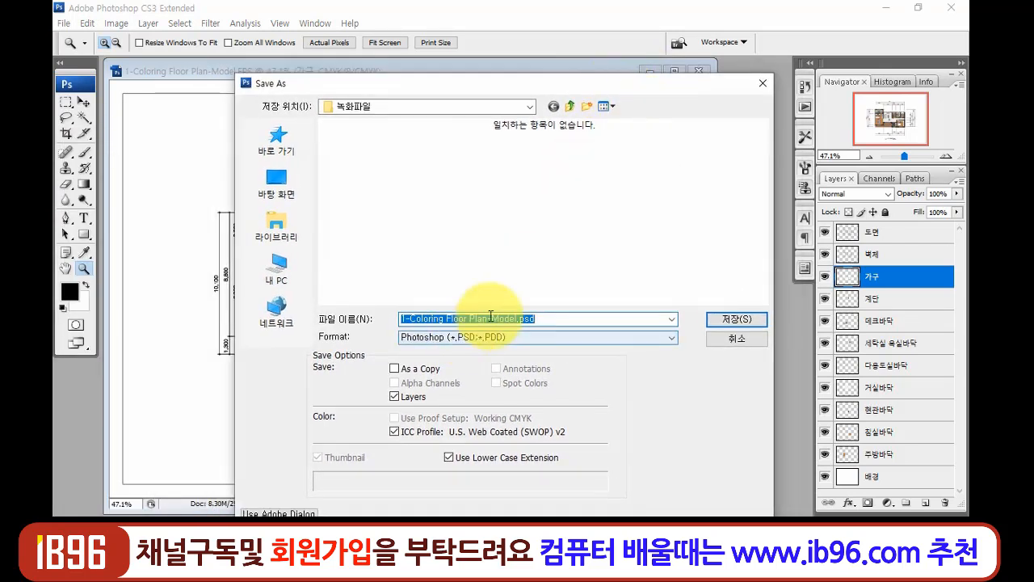
{"action": "left_click", "coordinate": [491, 318]}
{"action": "left_click", "coordinate": [515, 319]}
{"action": "key", "text": "BackSpace"}
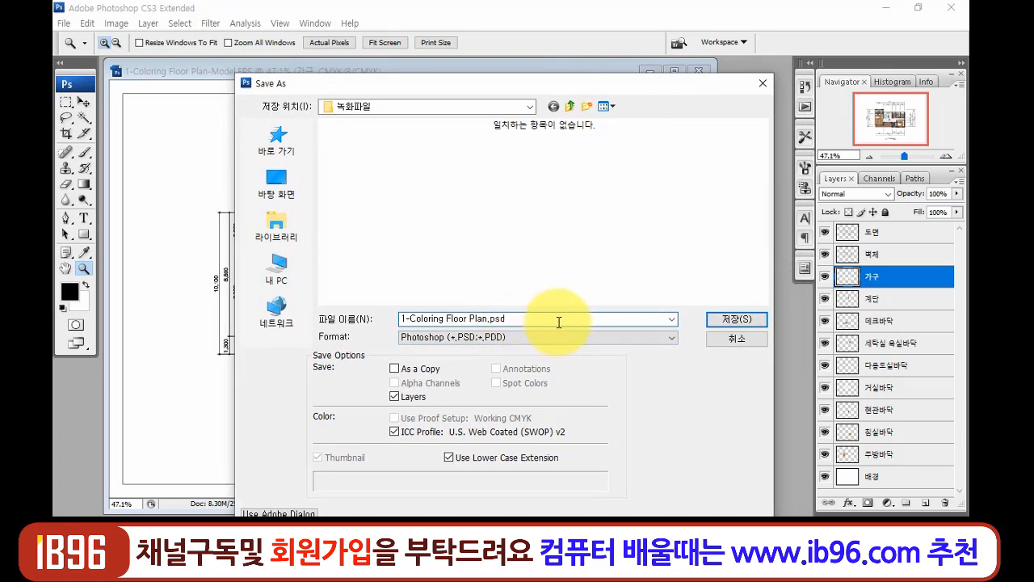
{"action": "left_click", "coordinate": [738, 319]}
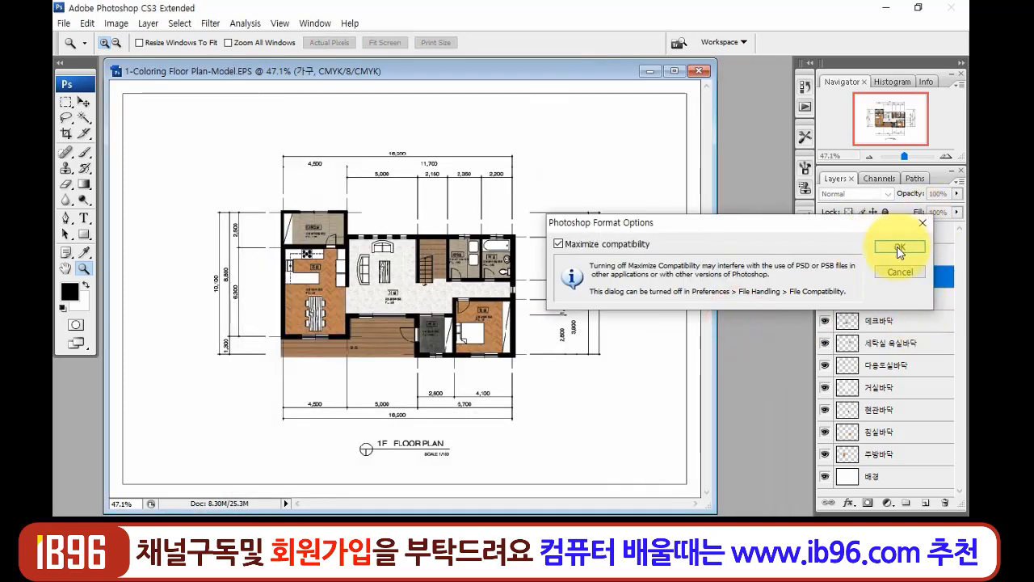
{"action": "left_click", "coordinate": [900, 248]}
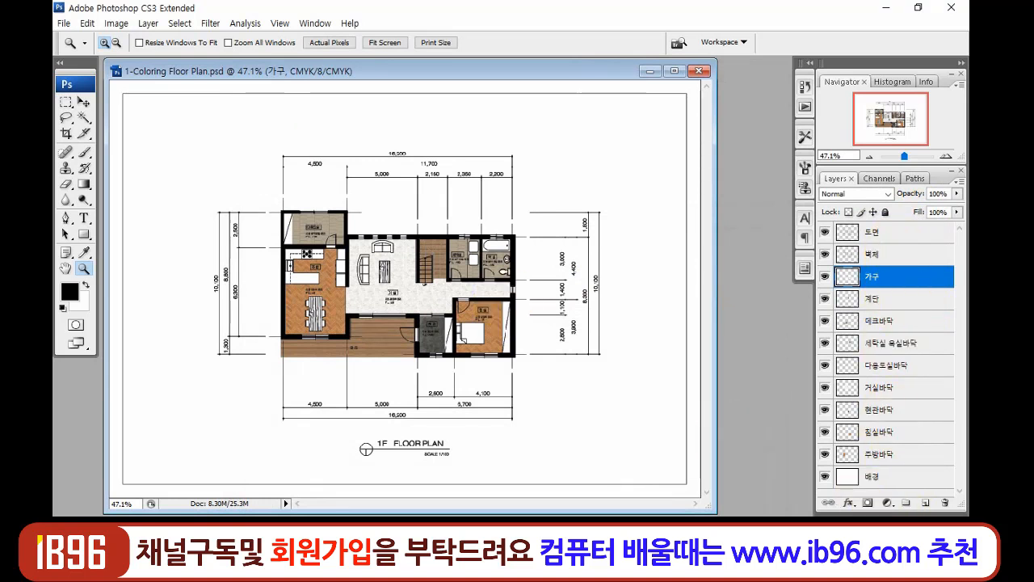
- Save a JPEG copy named 1-Coloring Floor Plan copy.jpg in the 녹화파일 folder, at maximum quality 12 with the Baseline ("Standard") format
{"action": "left_click", "coordinate": [63, 22]}
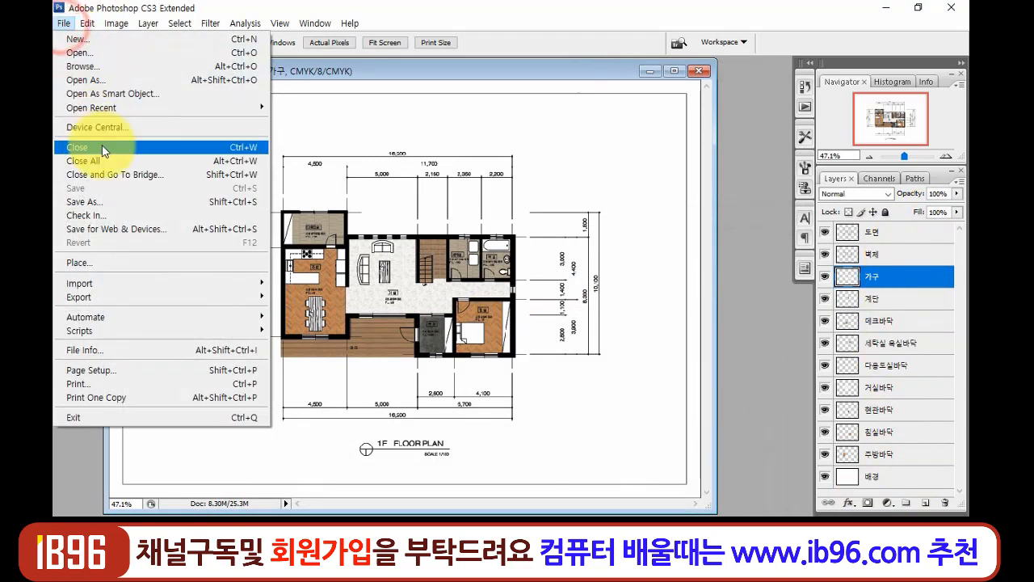
{"action": "left_click", "coordinate": [121, 204]}
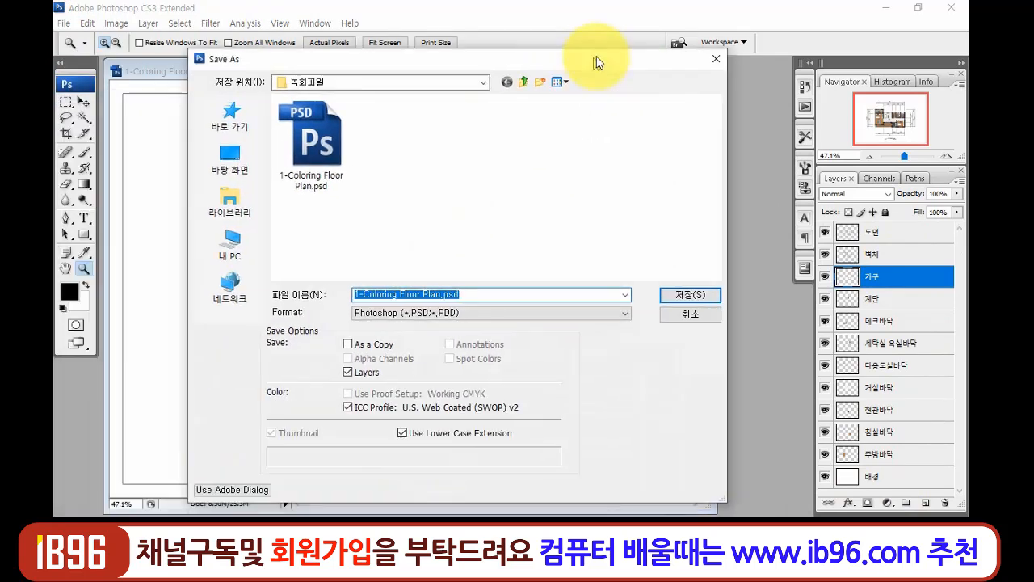
{"action": "left_click_drag", "start_coordinate": [596, 62], "coordinate": [610, 65]}
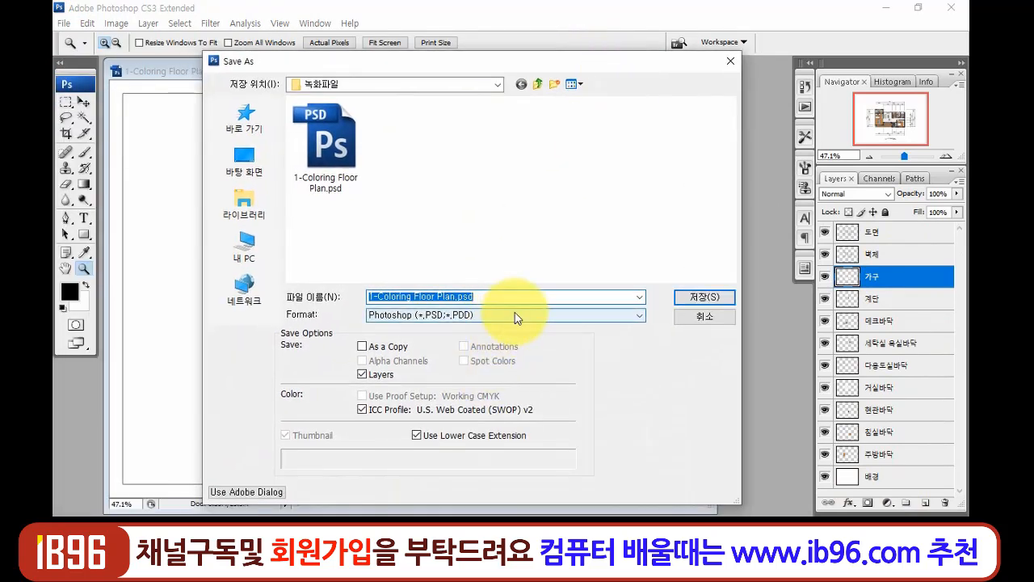
{"action": "left_click", "coordinate": [515, 316]}
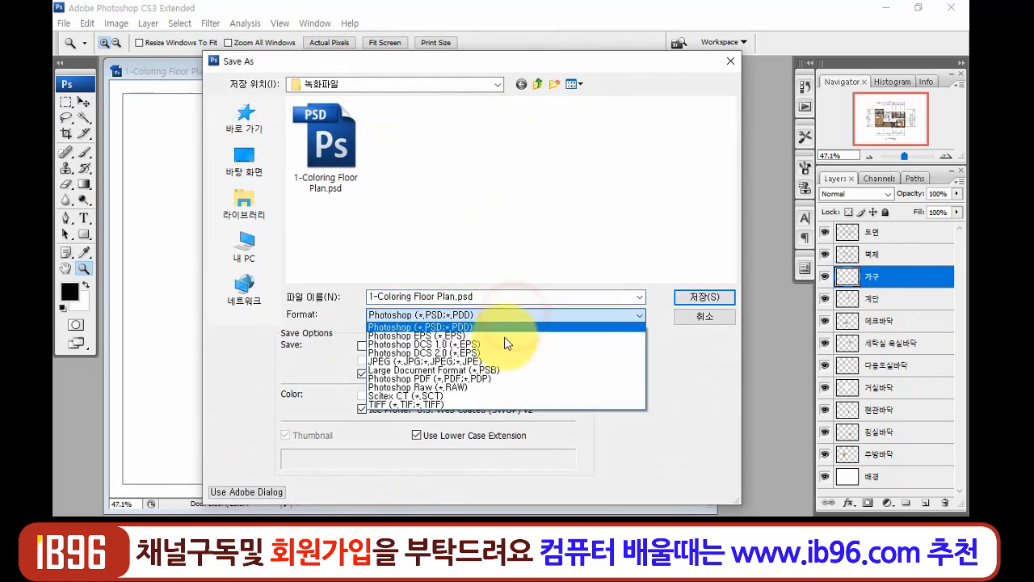
{"action": "left_click", "coordinate": [495, 362]}
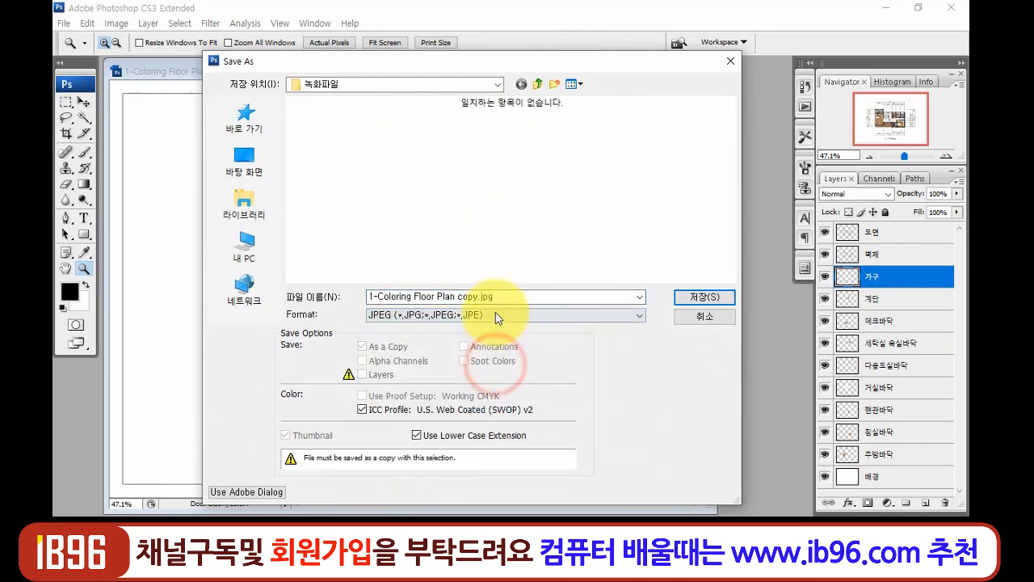
{"action": "left_click", "coordinate": [695, 298]}
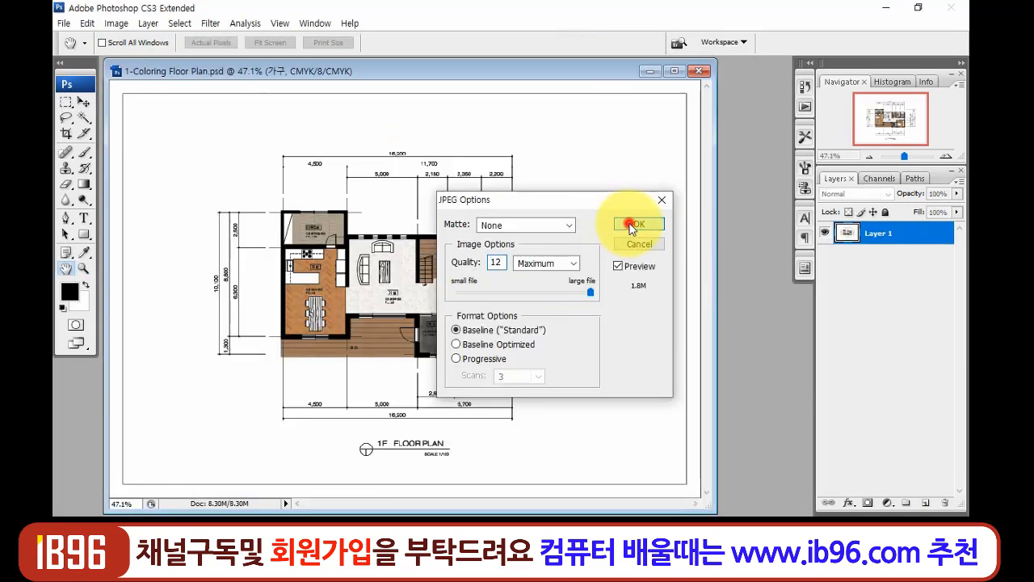
{"action": "left_click", "coordinate": [629, 222]}
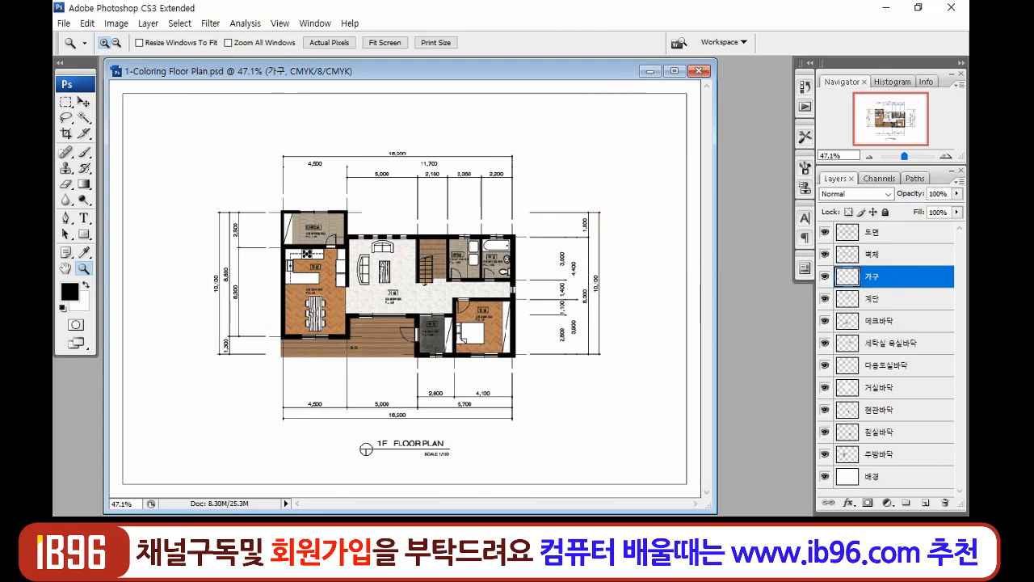
- Check the saved JPEG copy in the 녹화파일 folder of 42.Coloring-FloorPlan in File Explorer, and return to the Photoshop document
{"action": "key", "text": "alt+Tab"}
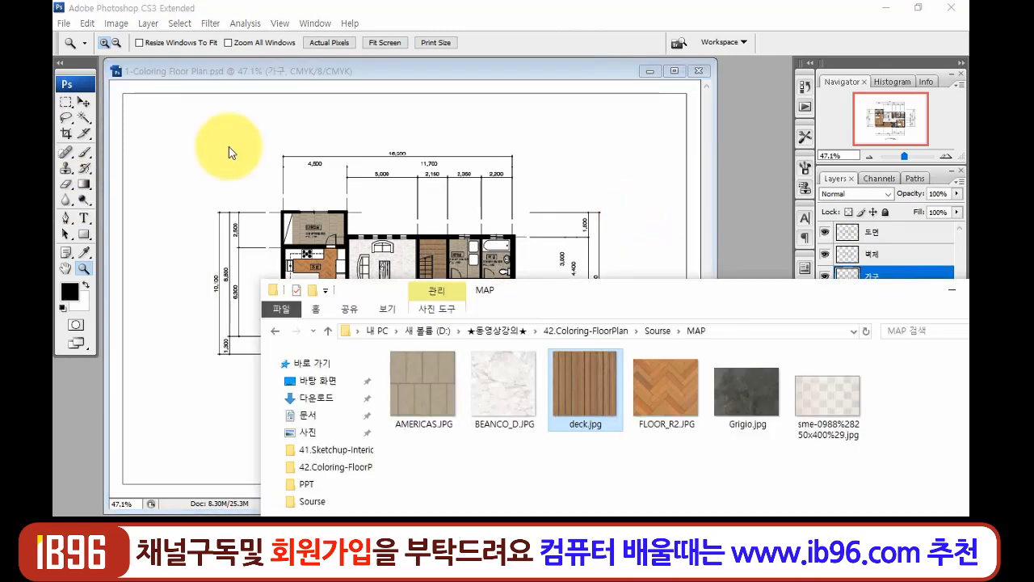
{"action": "left_click_drag", "start_coordinate": [636, 293], "coordinate": [587, 269]}
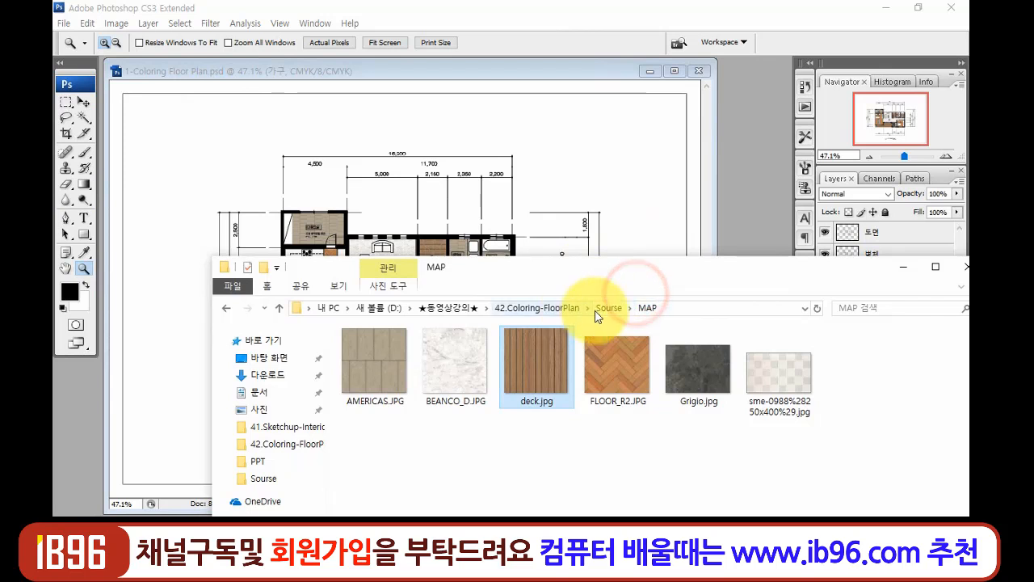
{"action": "left_click", "coordinate": [556, 308]}
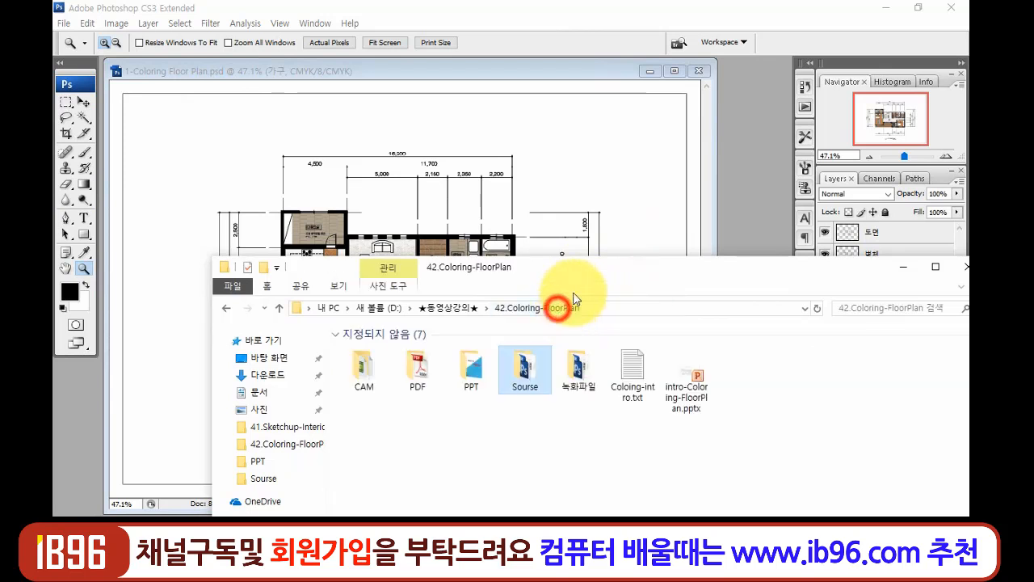
{"action": "double_click", "coordinate": [578, 368]}
{"action": "left_click_drag", "start_coordinate": [569, 269], "coordinate": [616, 228]}
{"action": "left_click", "coordinate": [423, 325]}
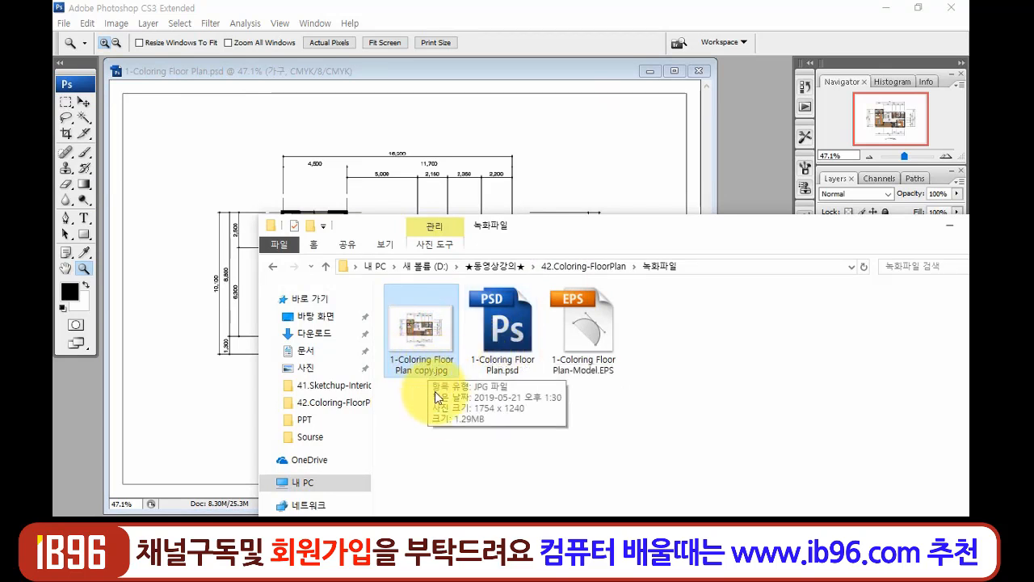
{"action": "left_click", "coordinate": [410, 422]}
{"action": "left_click", "coordinate": [412, 346]}
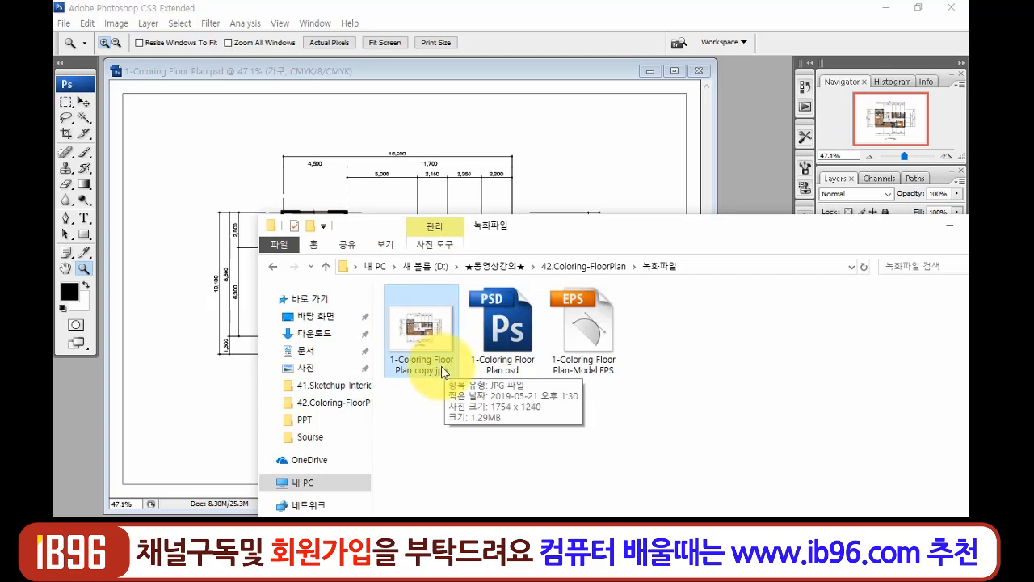
{"action": "left_click", "coordinate": [522, 74]}
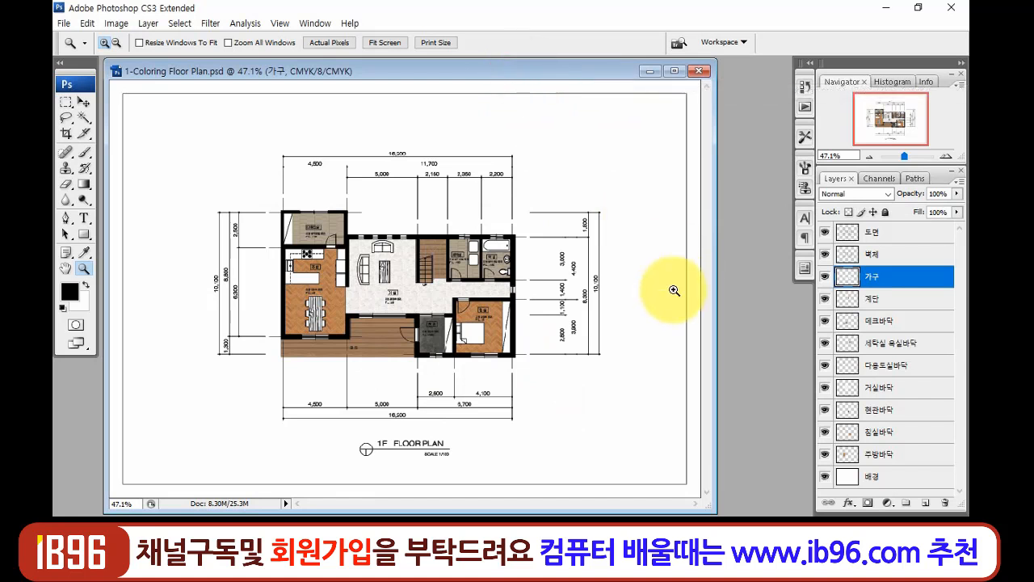